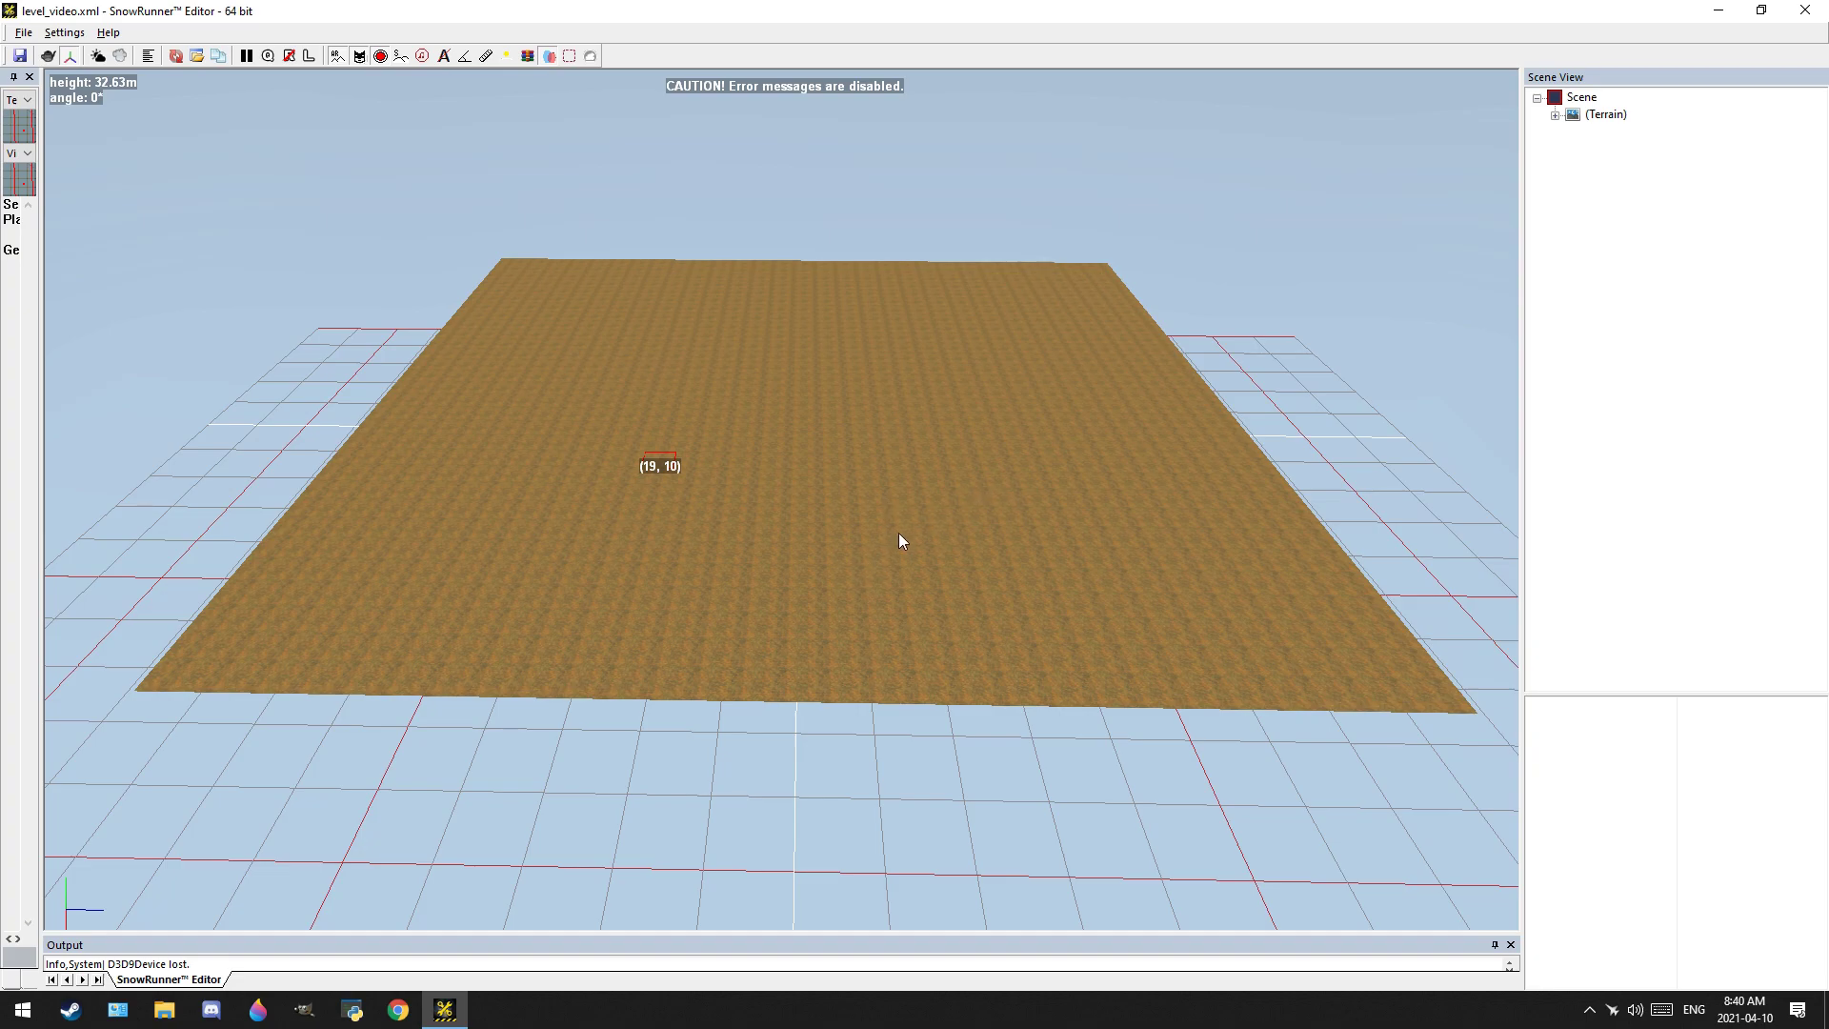
Examine the flat terrain's default ground texture from close up and from a distance
scroll(873, 497, "up", 1)
middle_click_drag(915, 347, 933, 417)
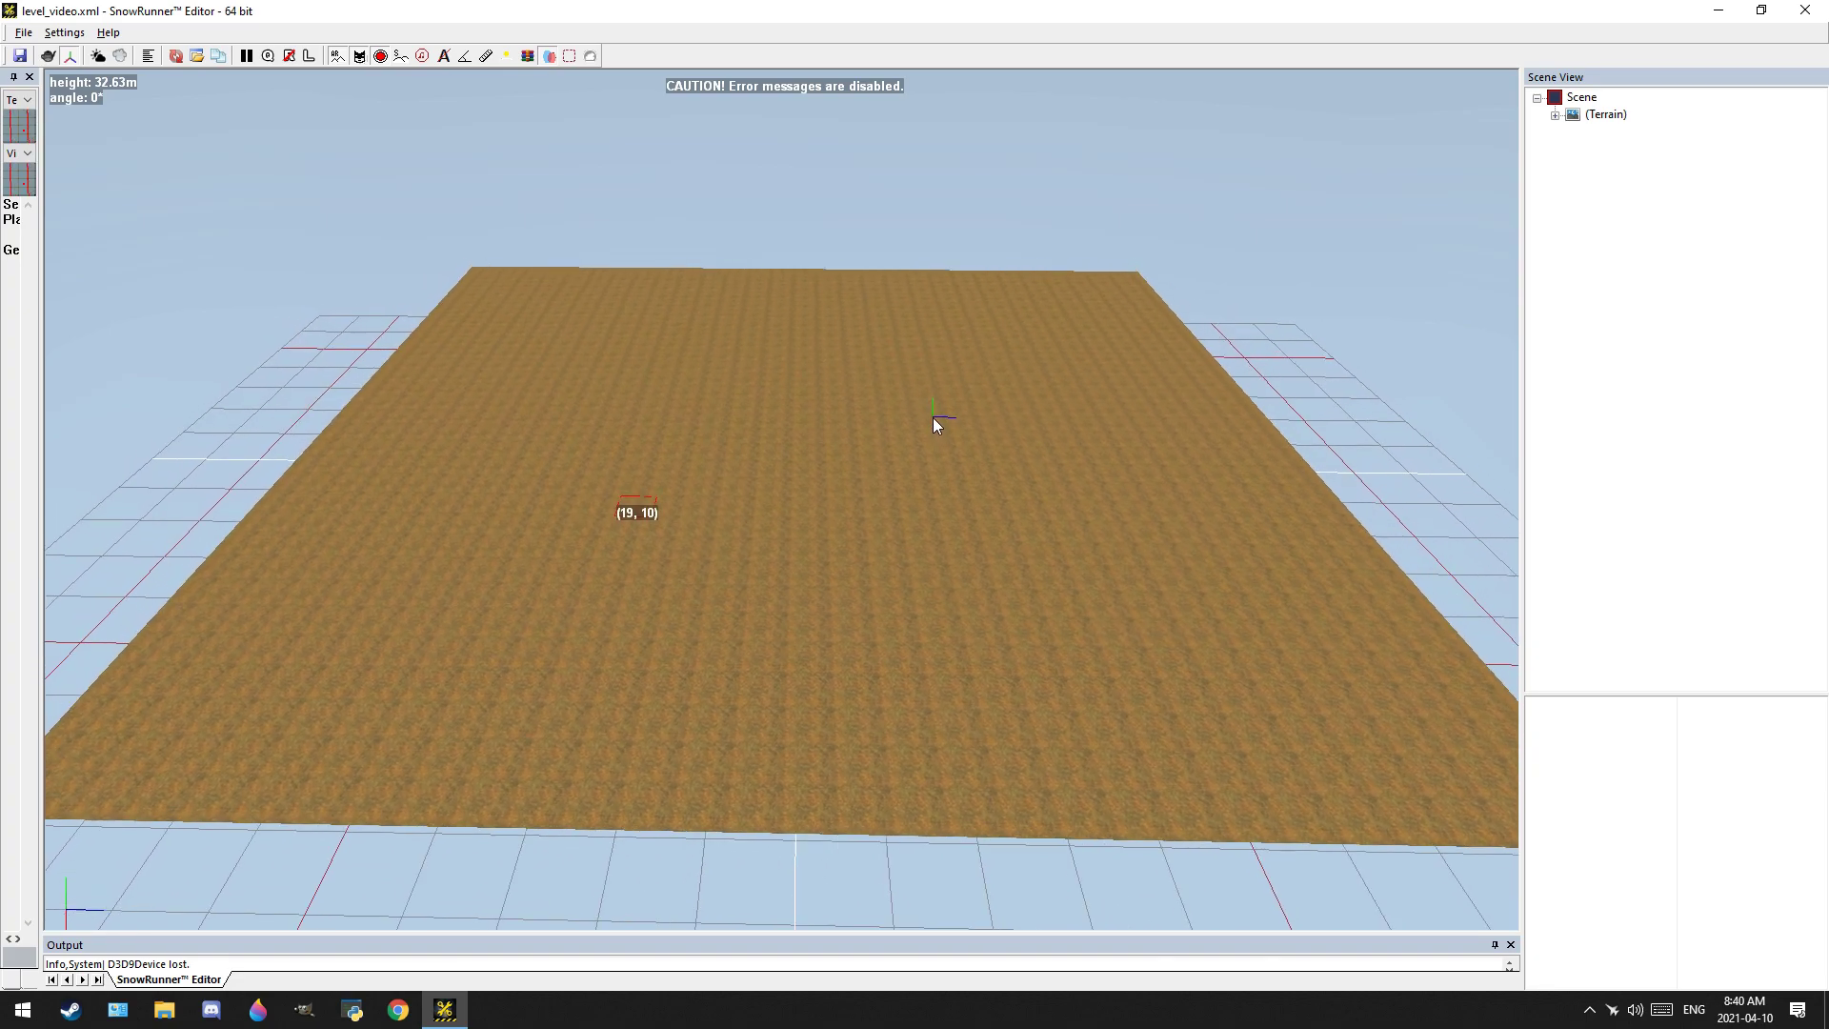
scroll(867, 670, "up", 5)
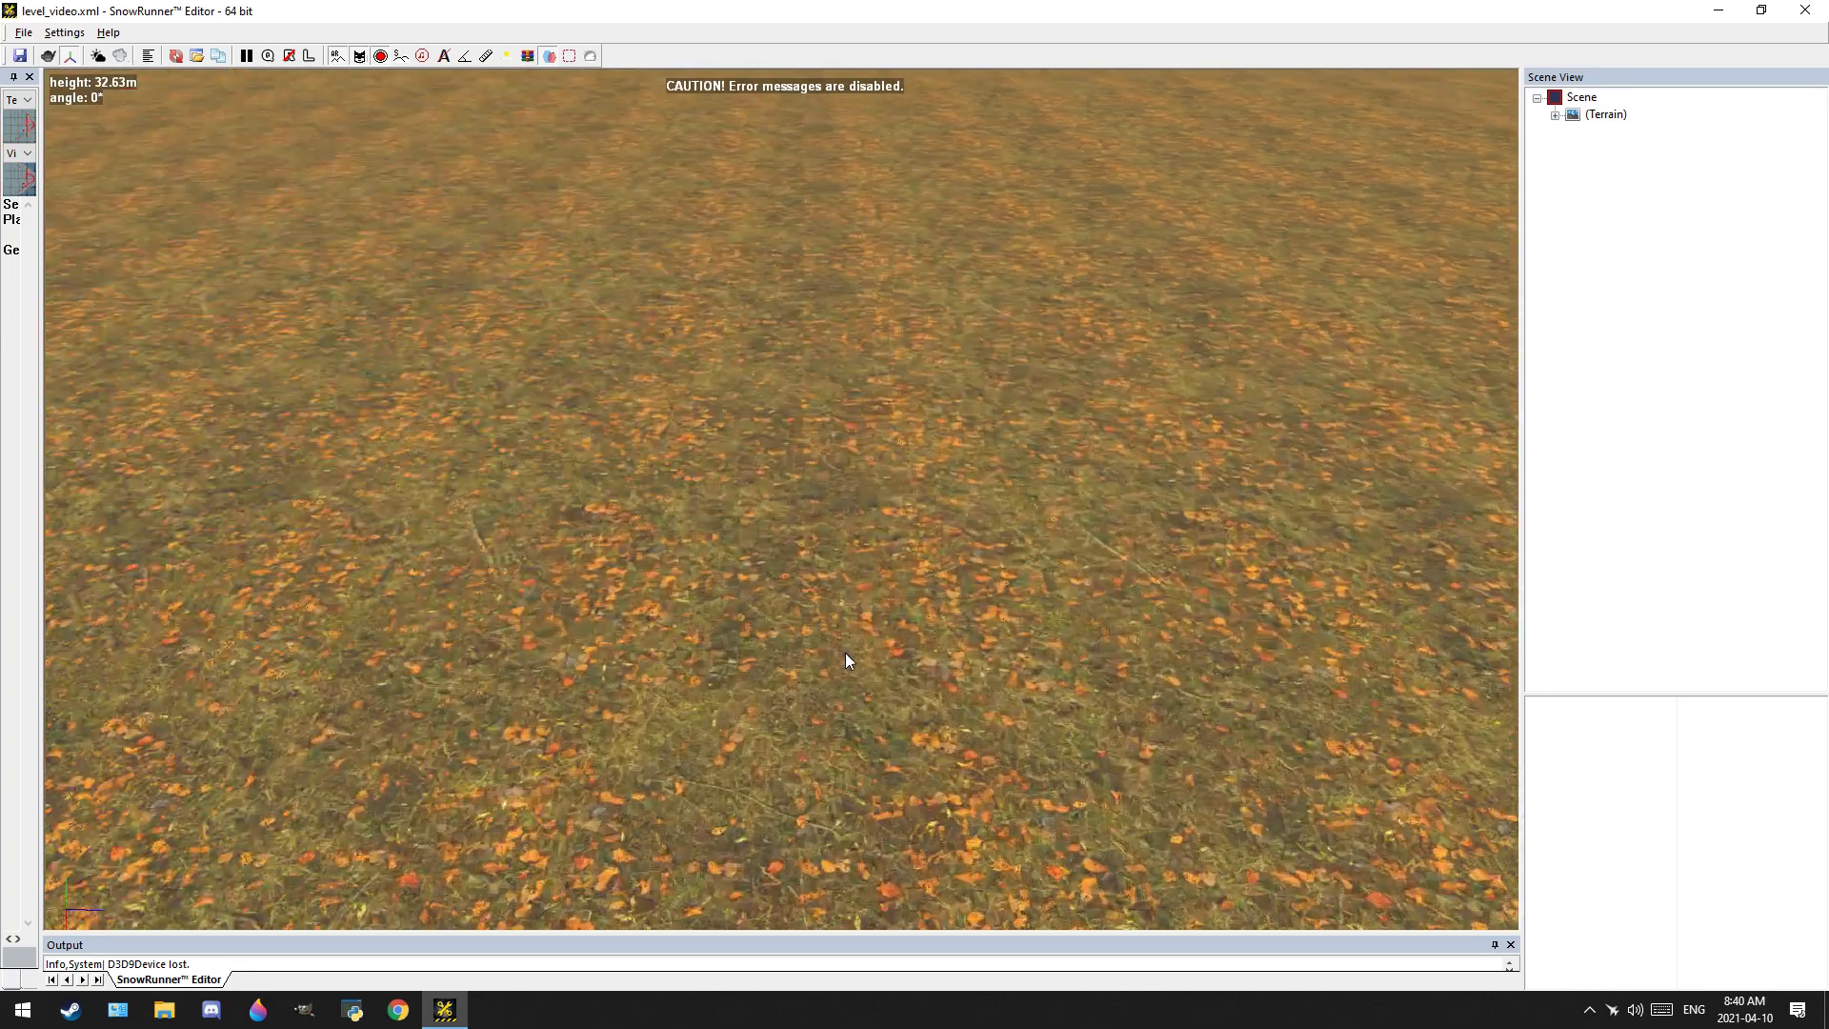
middle_click_drag(850, 495, 854, 492, "alt")
scroll(852, 494, "down", 7)
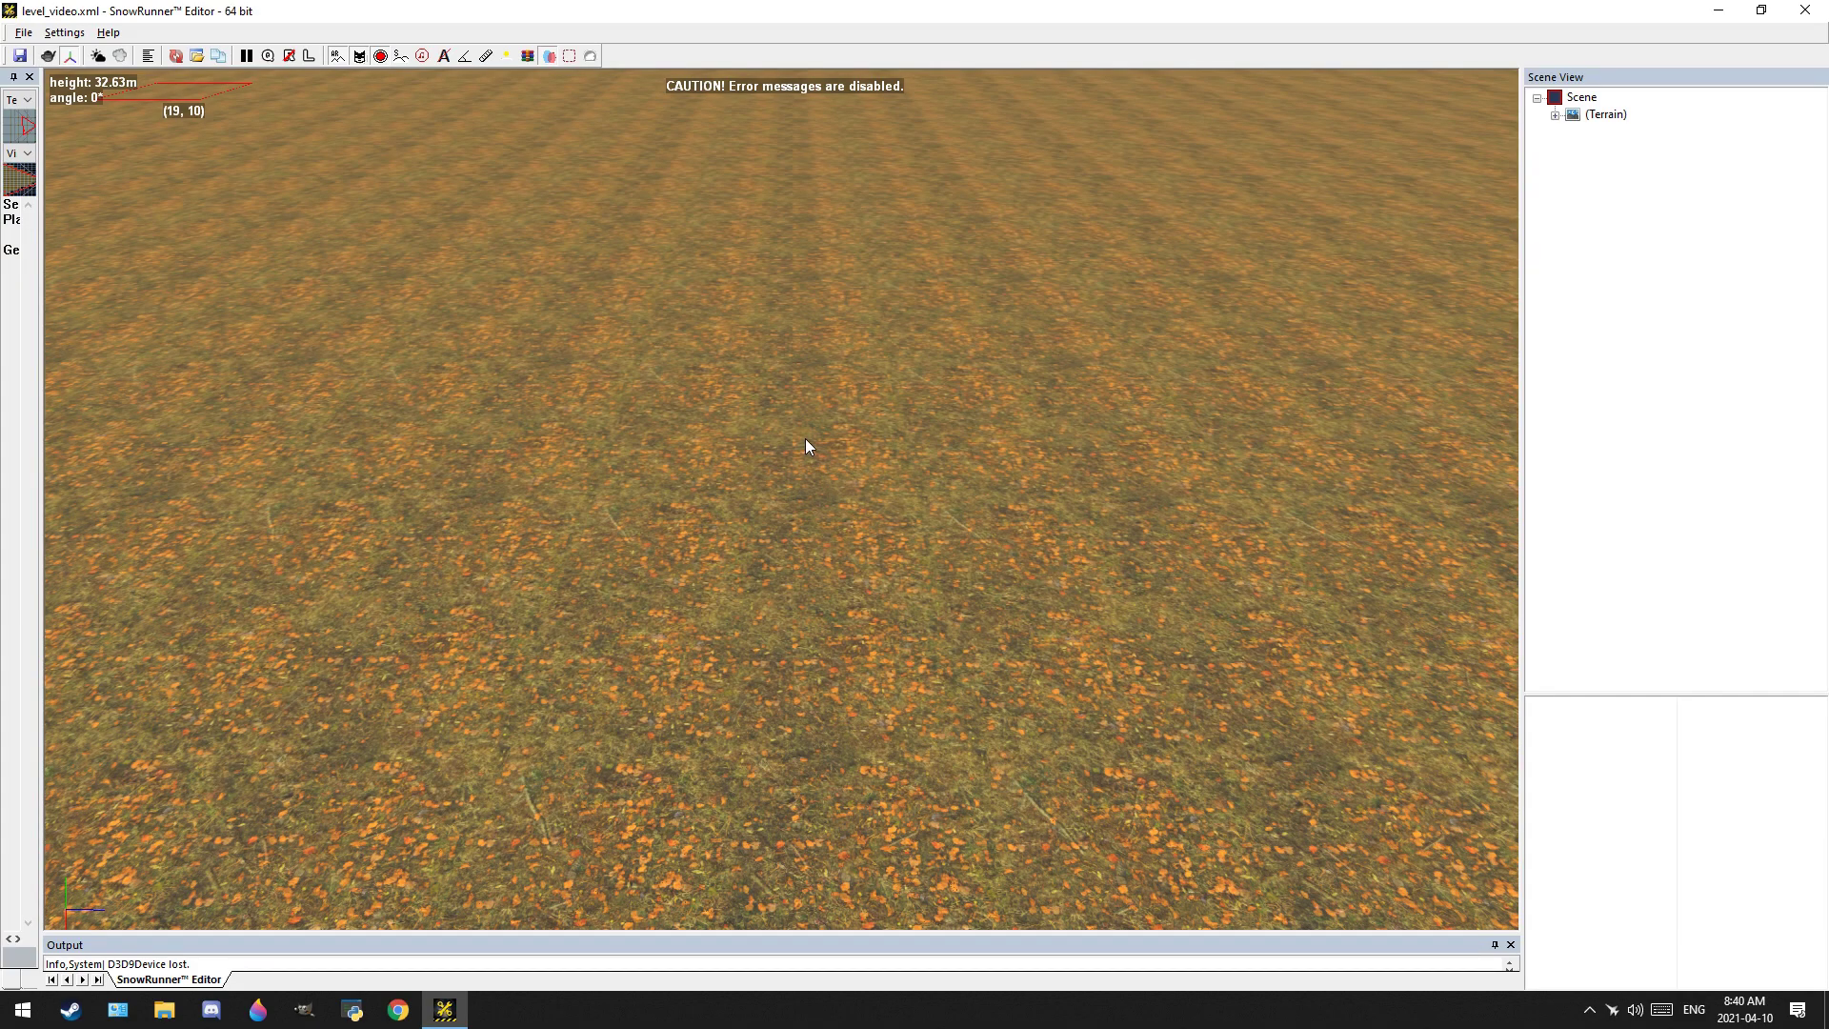
scroll(928, 543, "down", 3)
middle_click_drag(896, 488, 1008, 701)
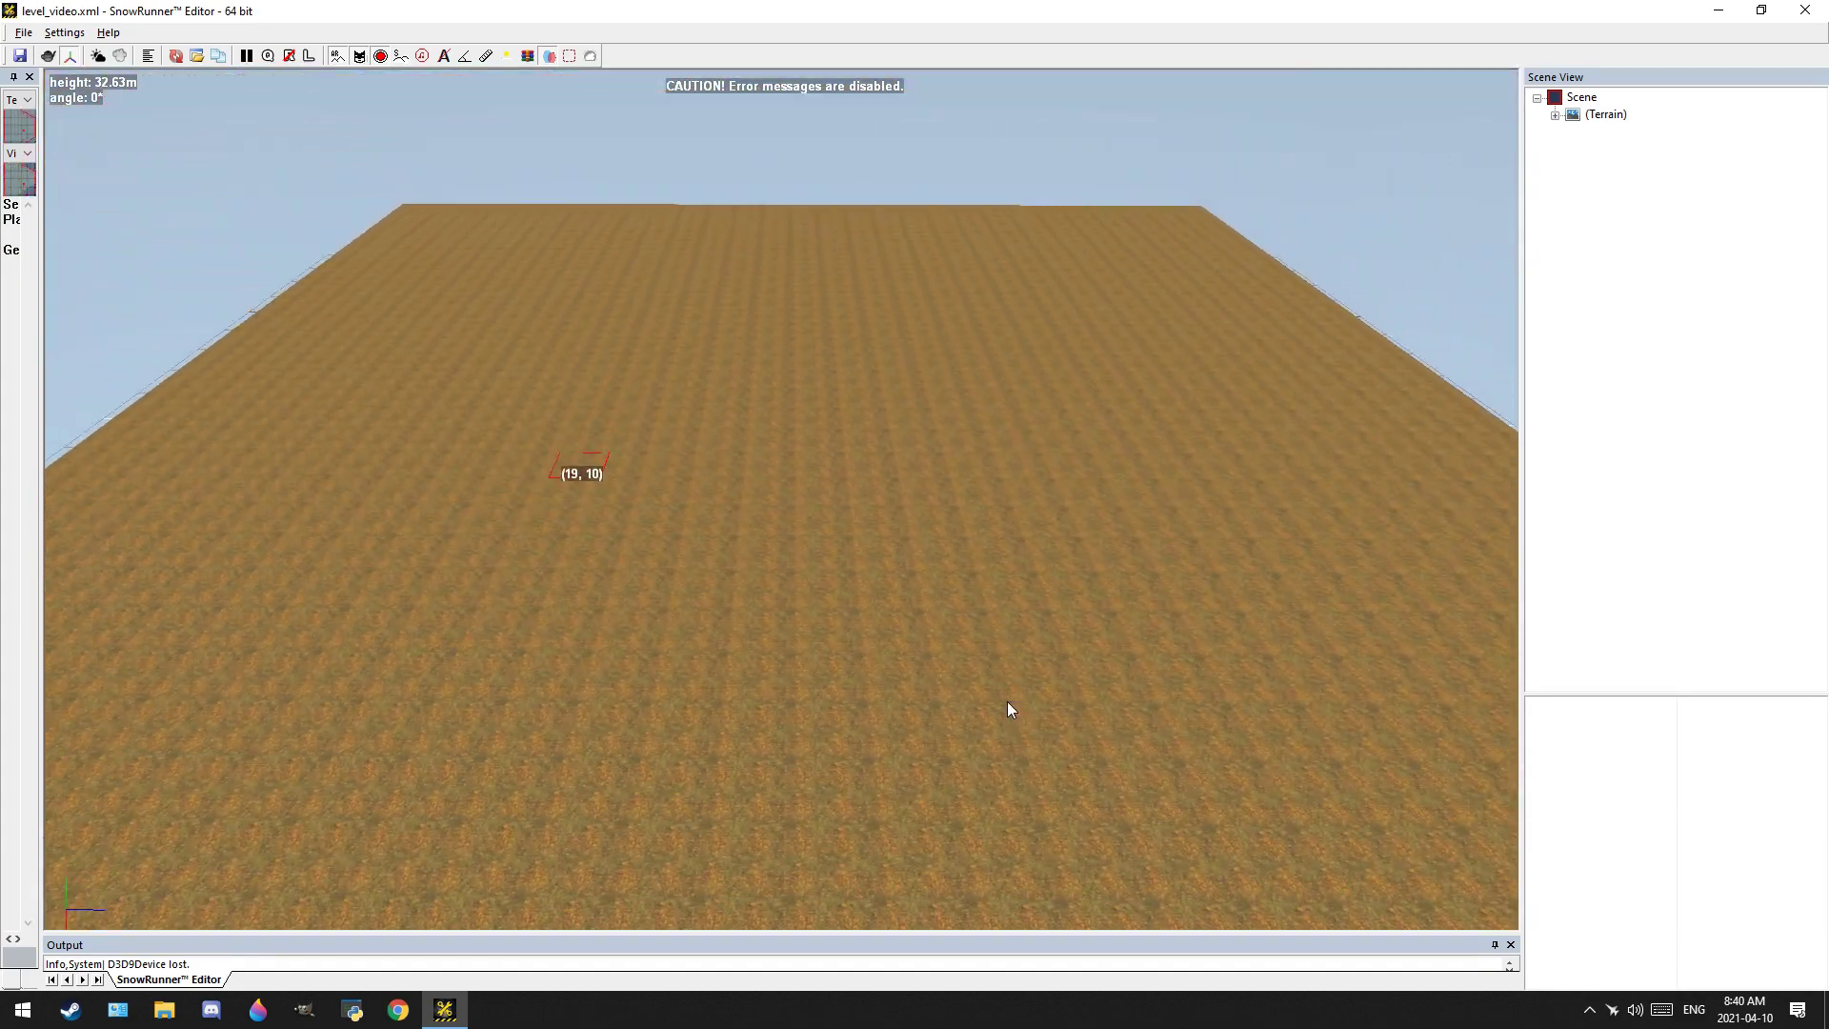
scroll(1050, 489, "down", 2)
middle_click_drag(997, 535, 938, 523)
scroll(938, 614, "up", 1)
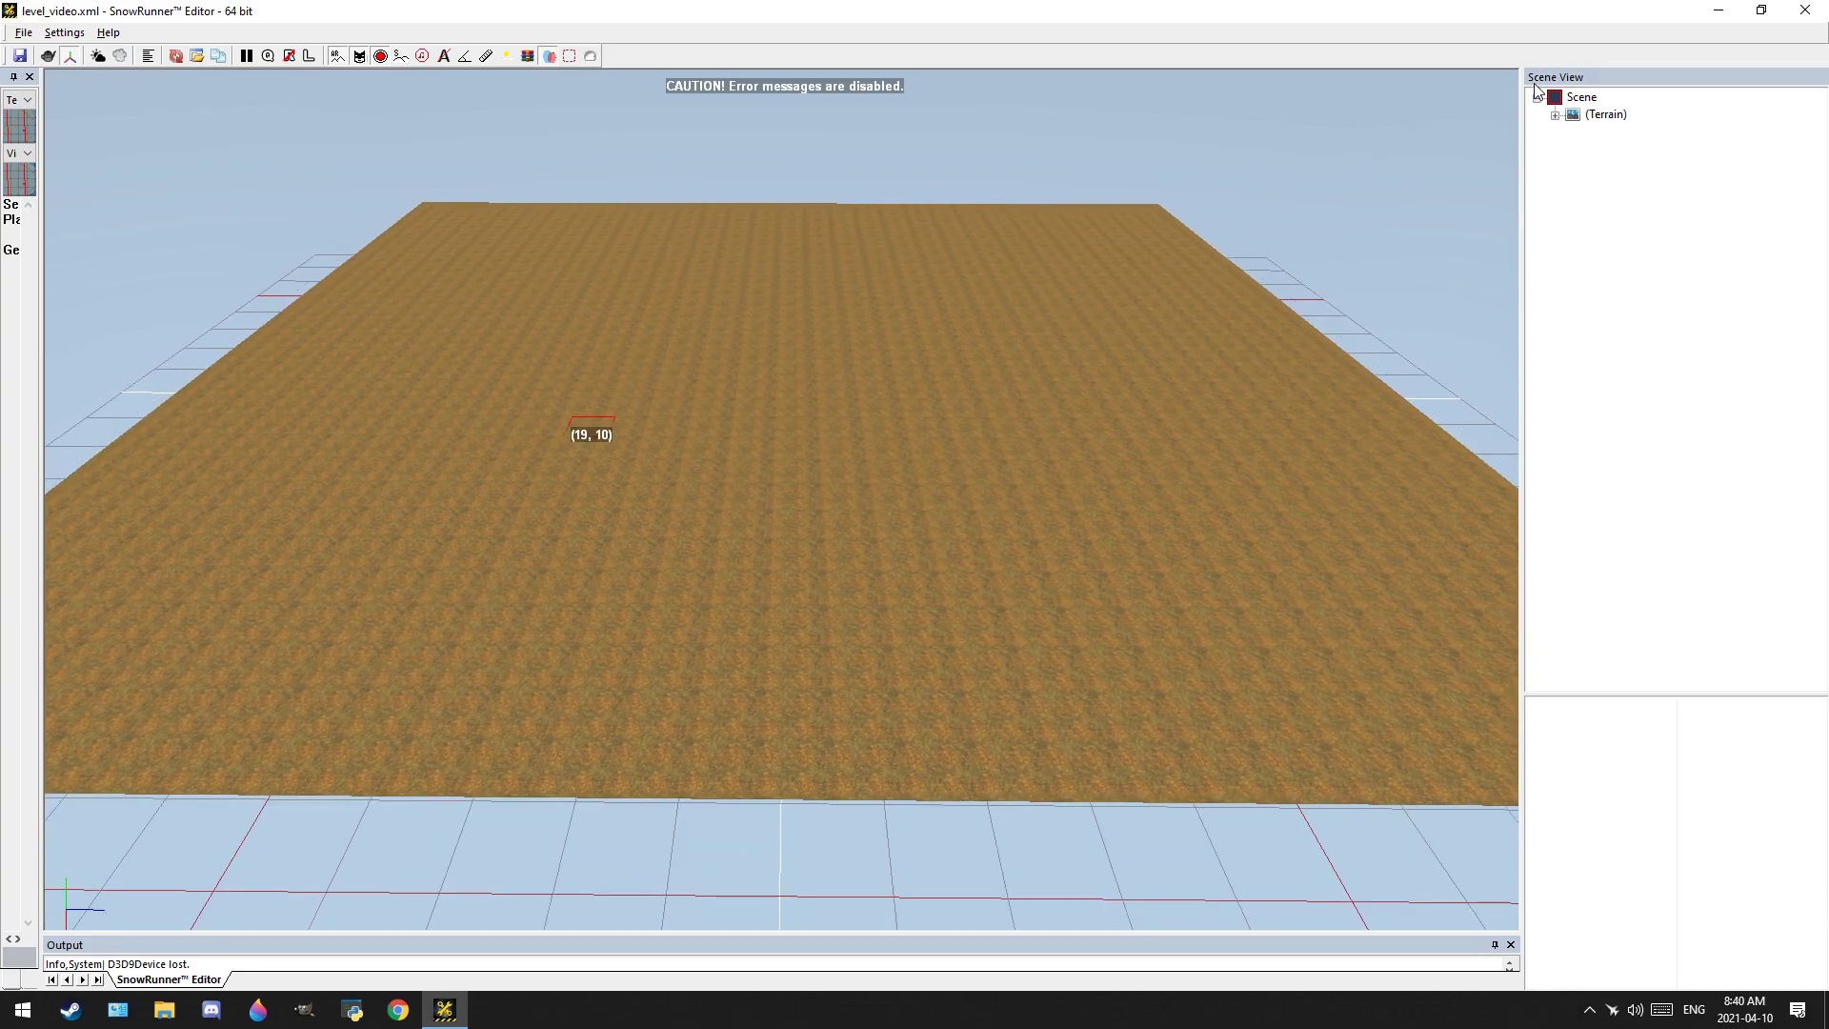
Assign the grass_rus_01 texture to the base layer of the terrain's PBR material
double_click(1557, 118)
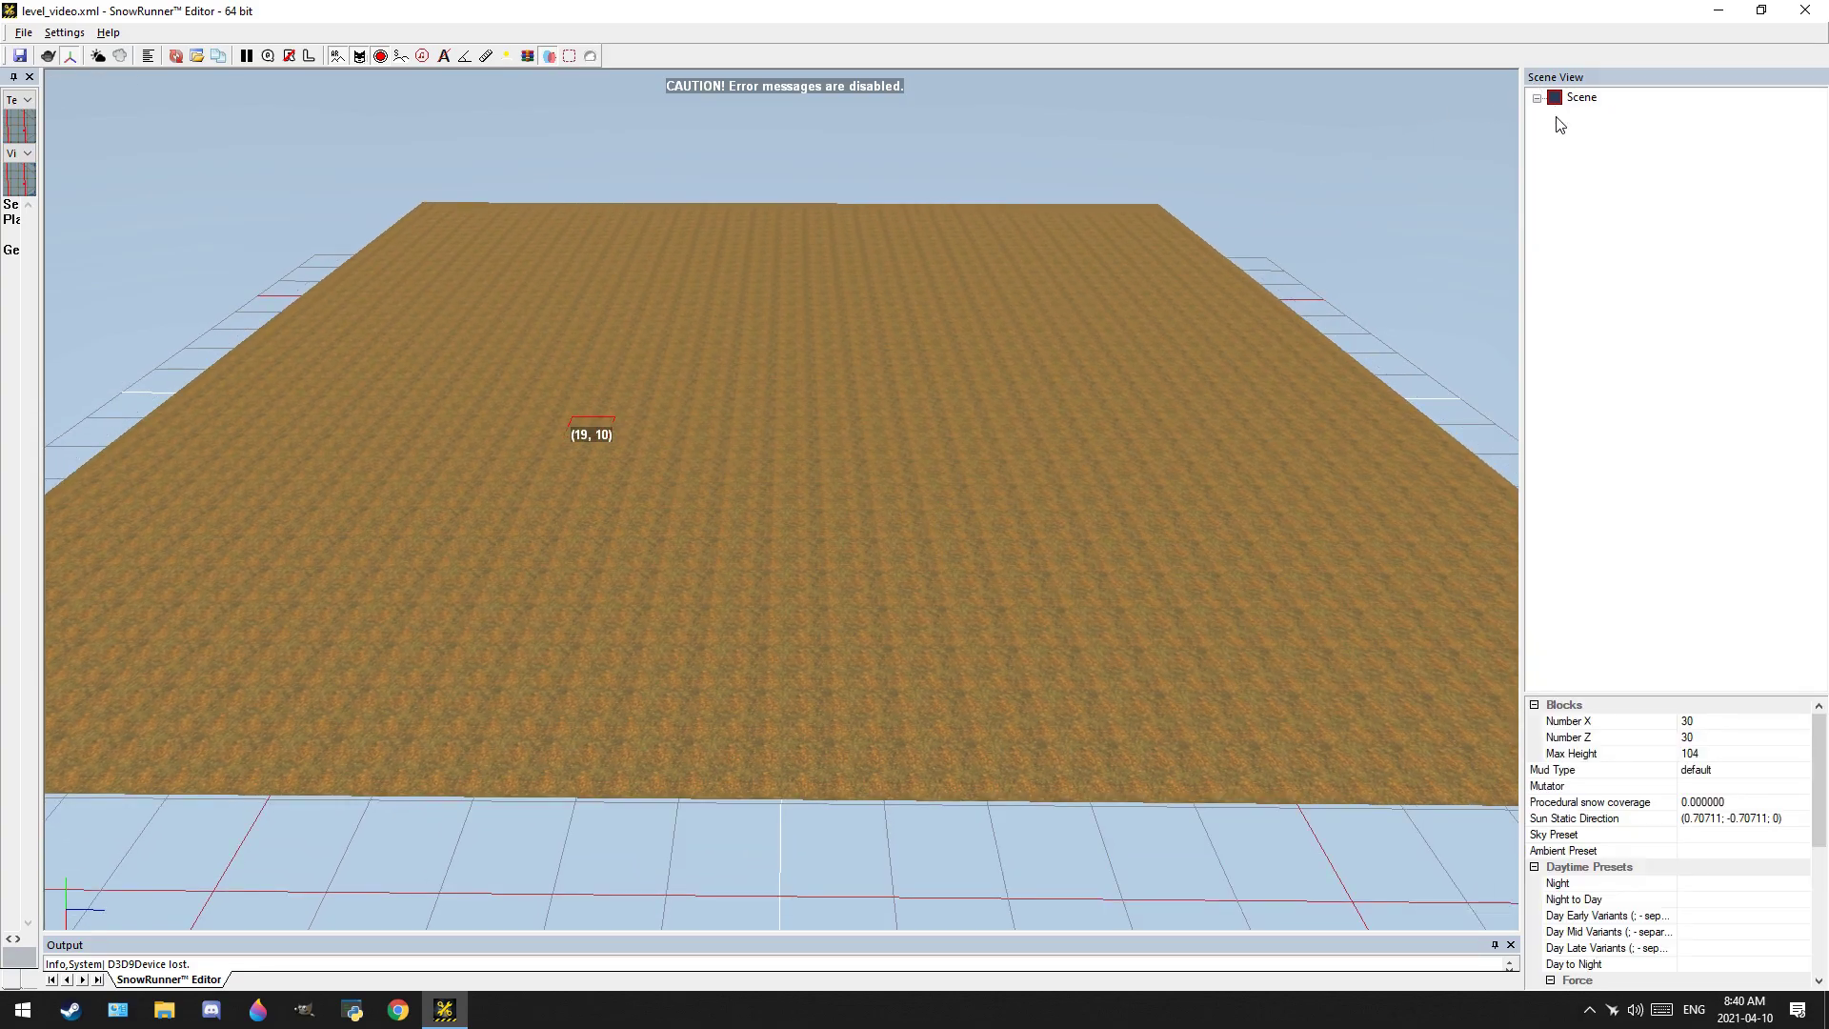
double_click(1634, 149)
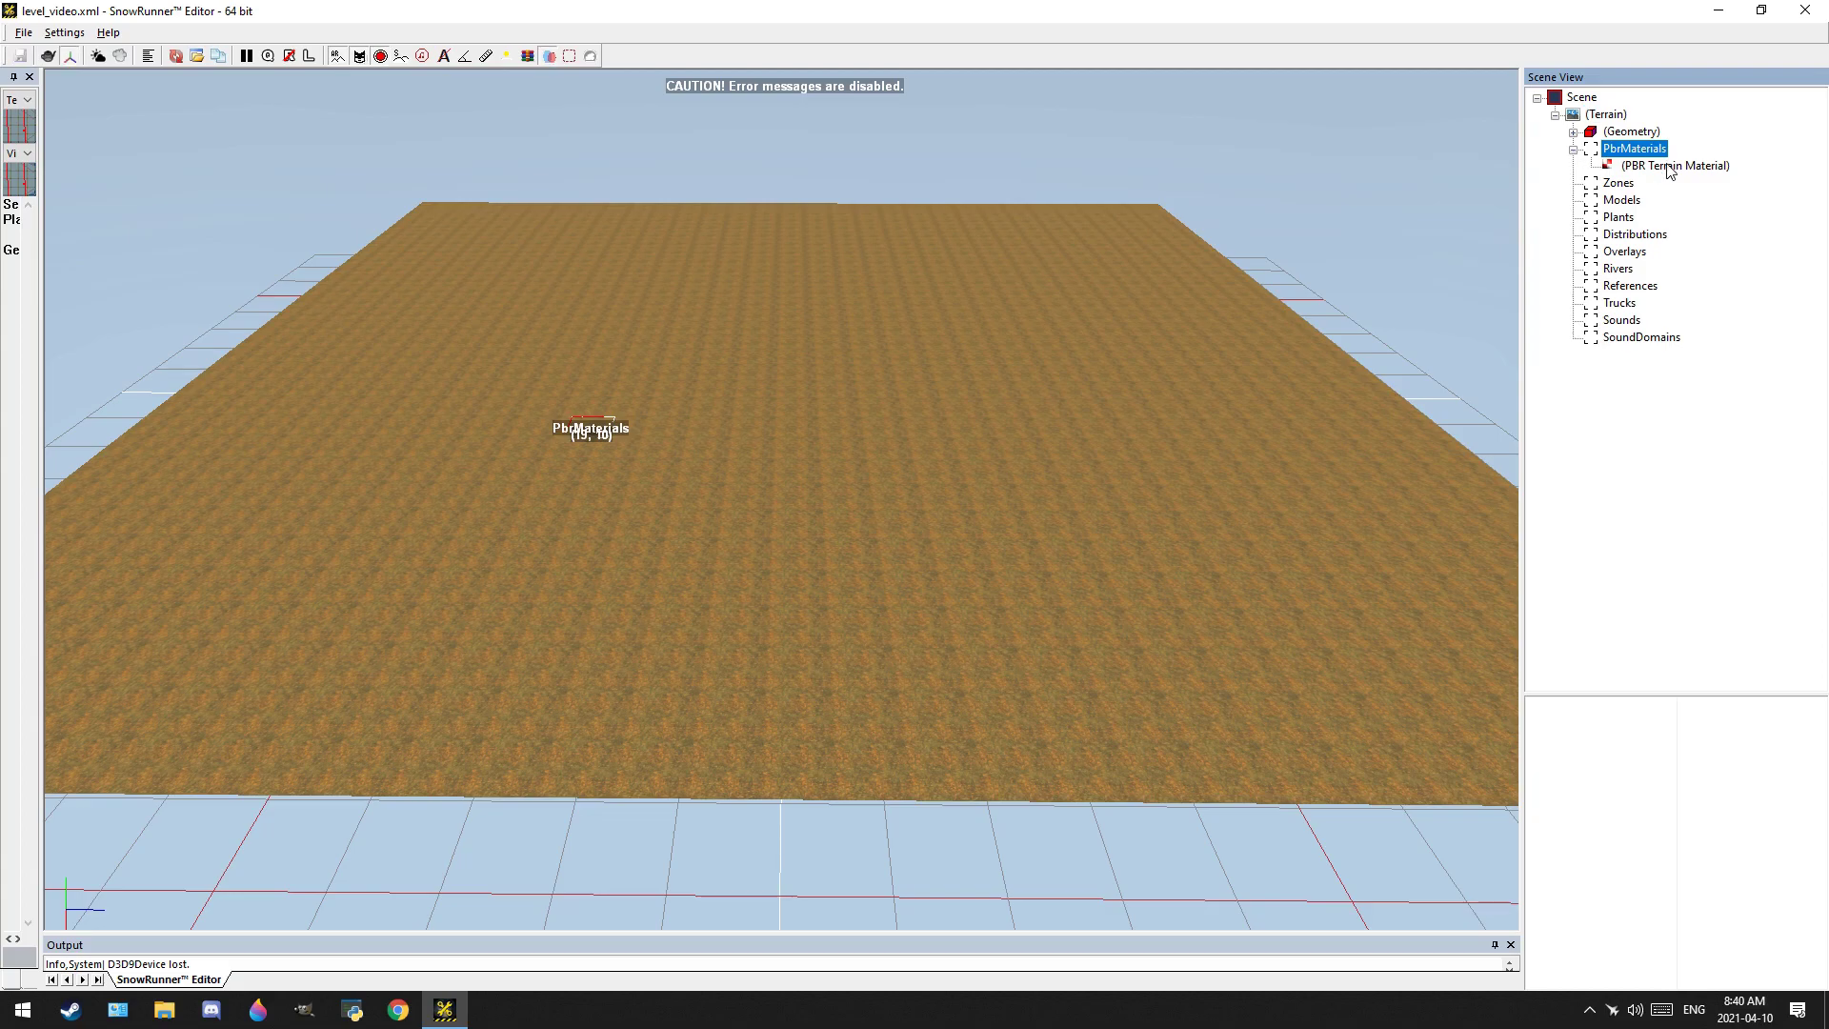
left_click(1665, 168)
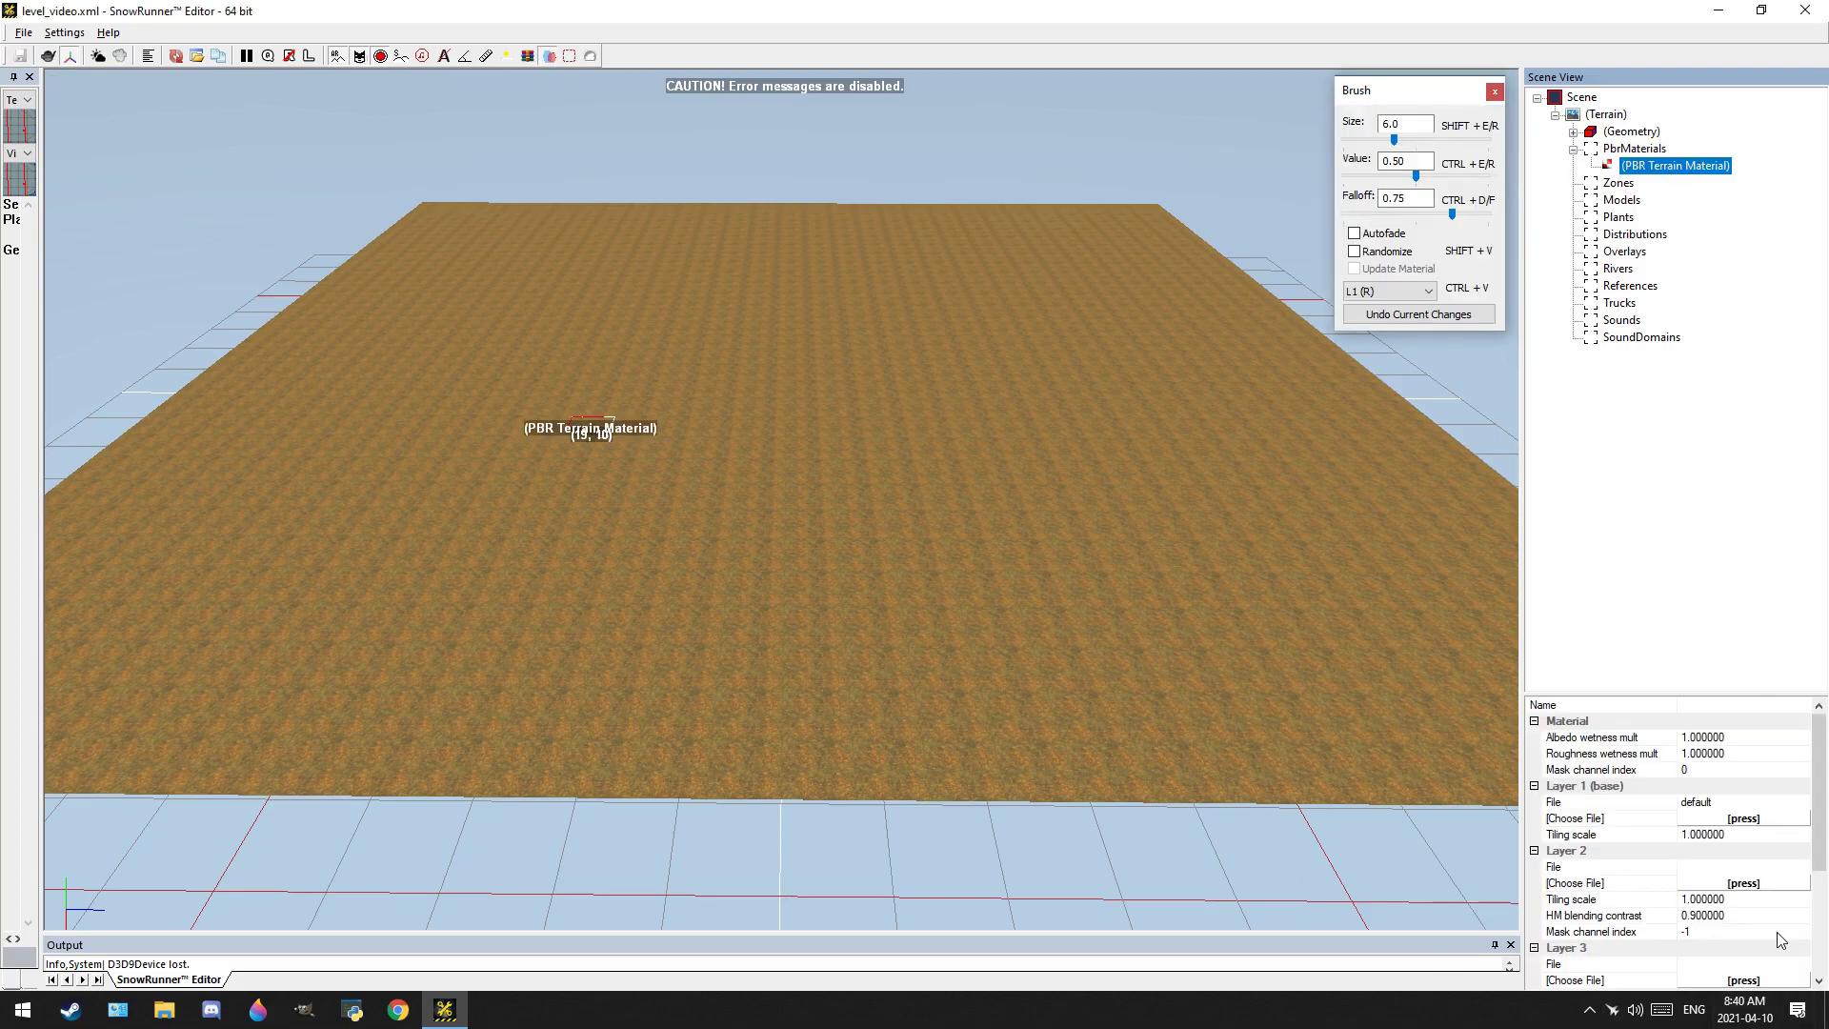
scroll(1706, 876, "down", 1)
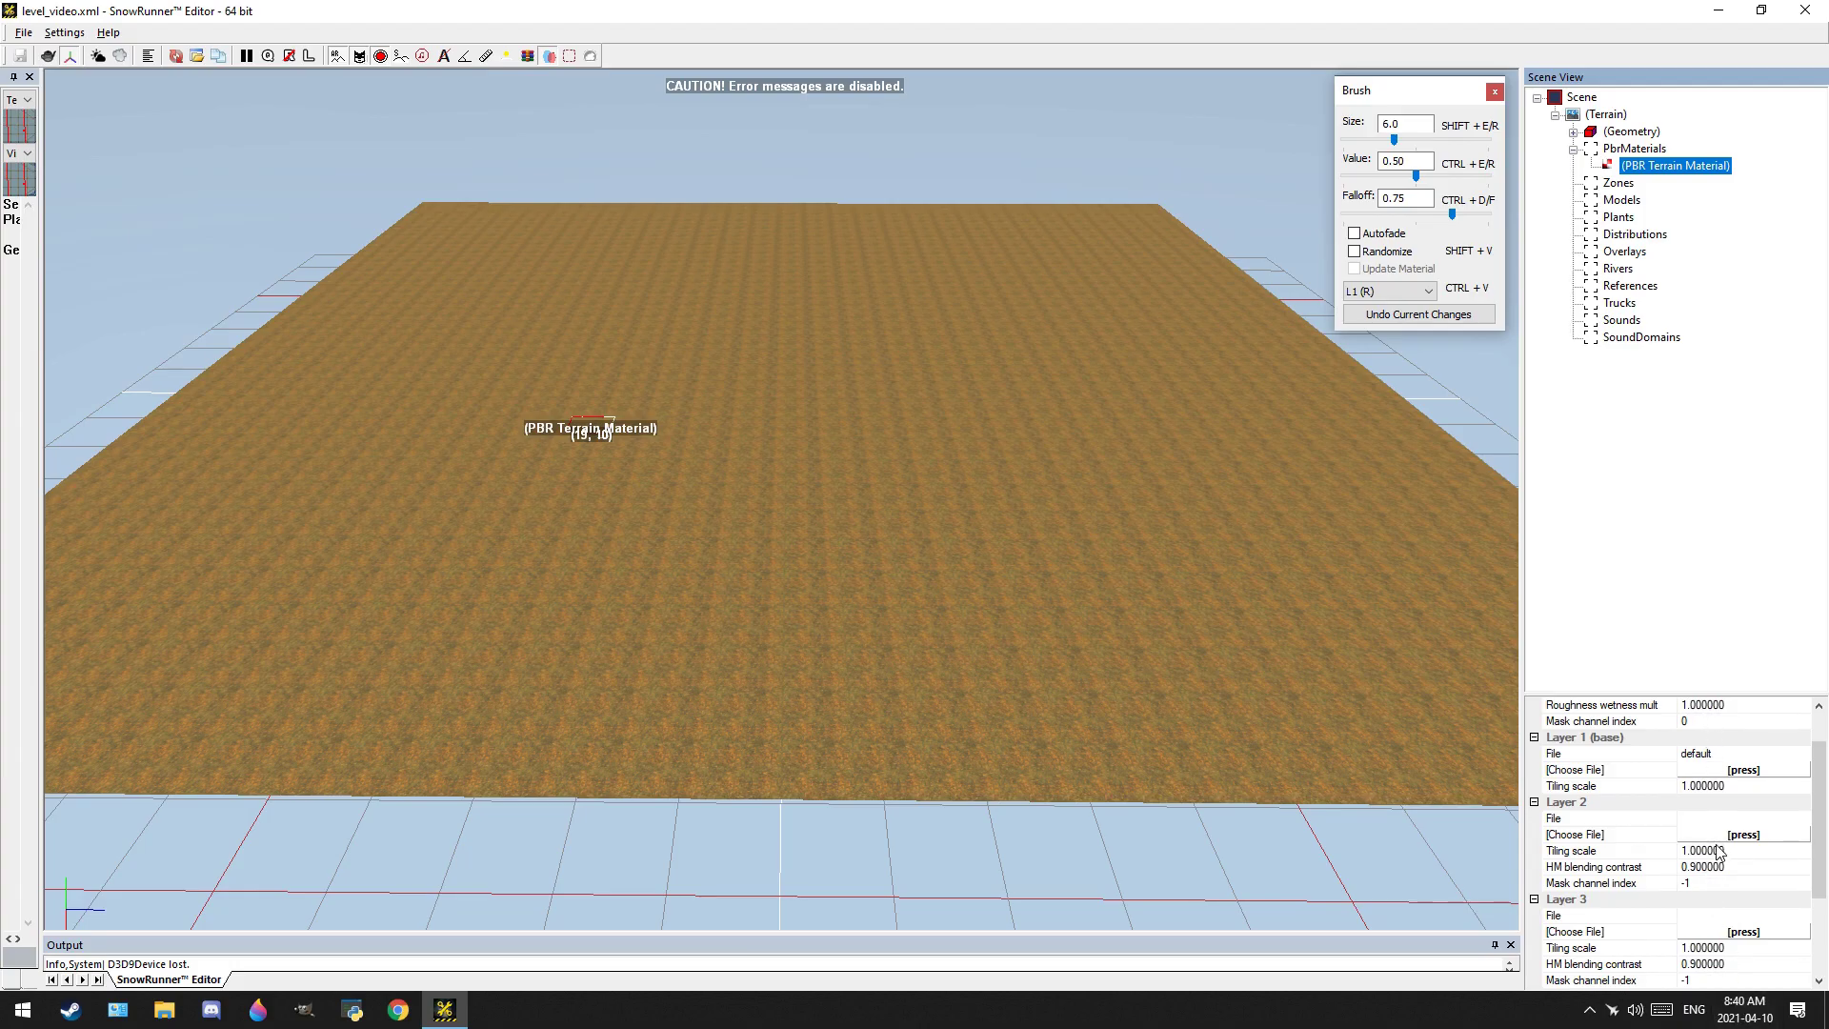
scroll(1720, 851, "up", 1)
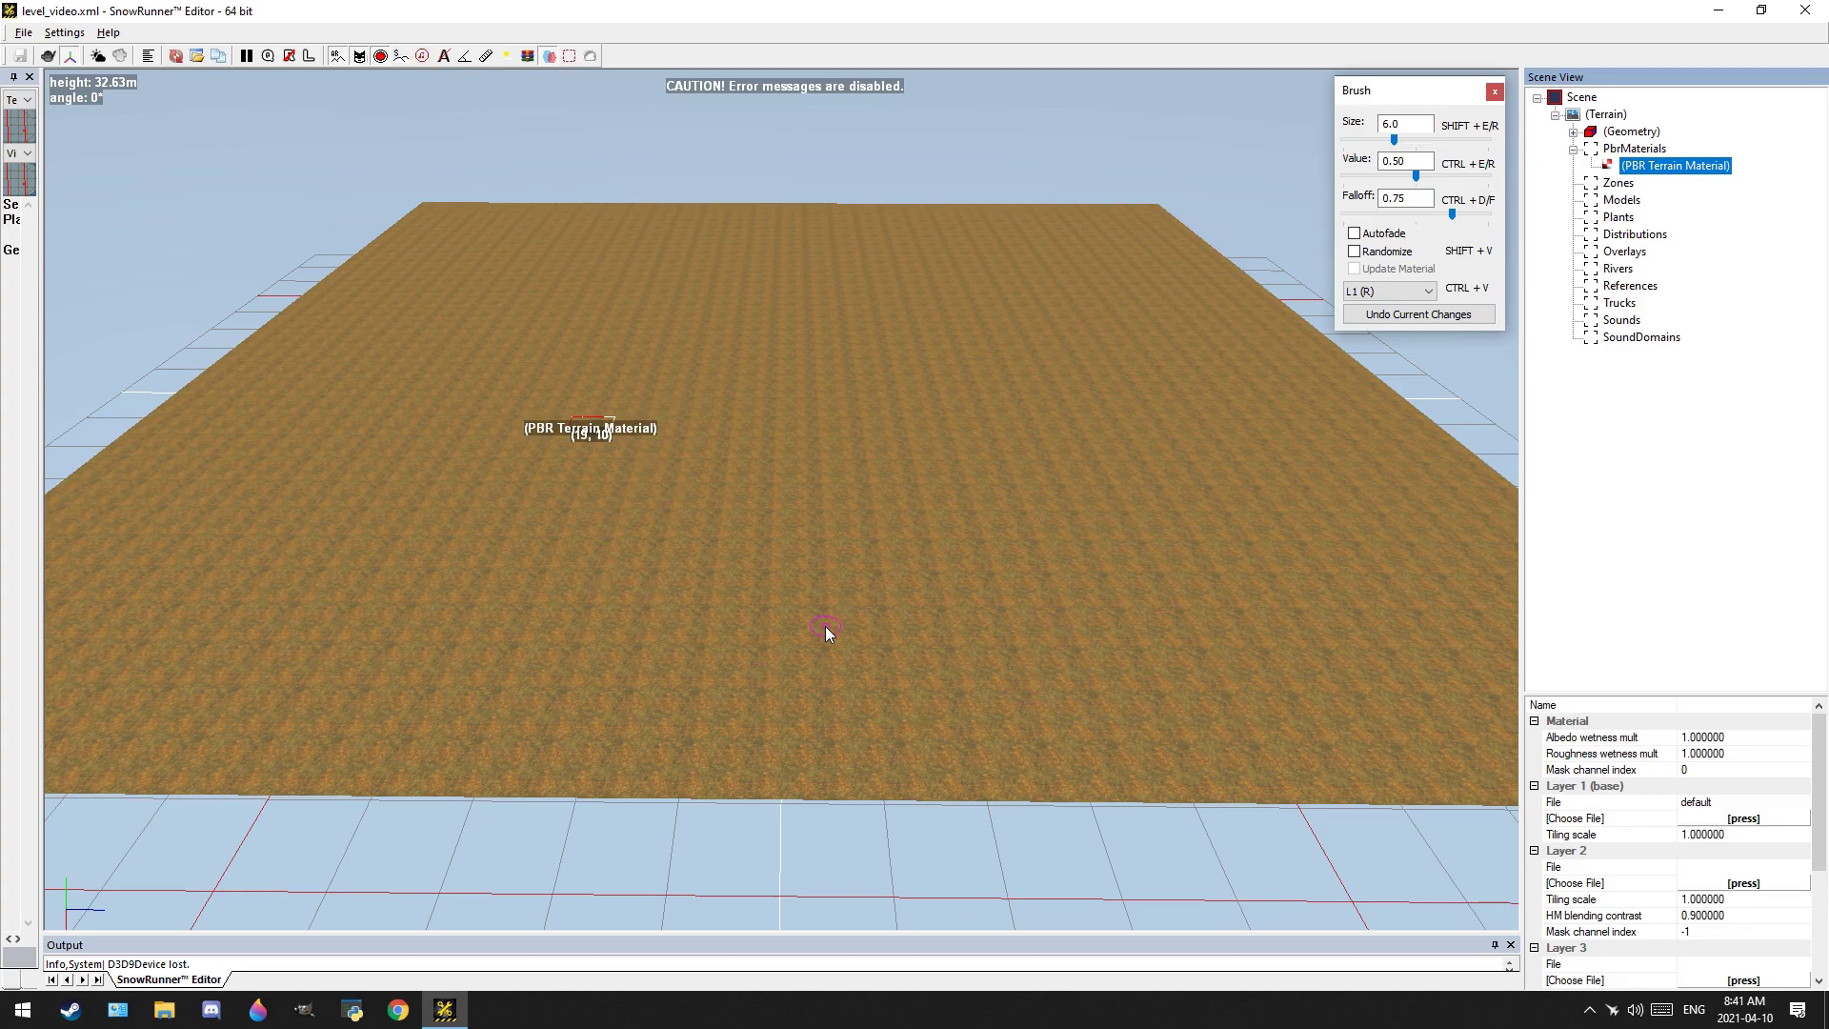
left_click(1746, 820)
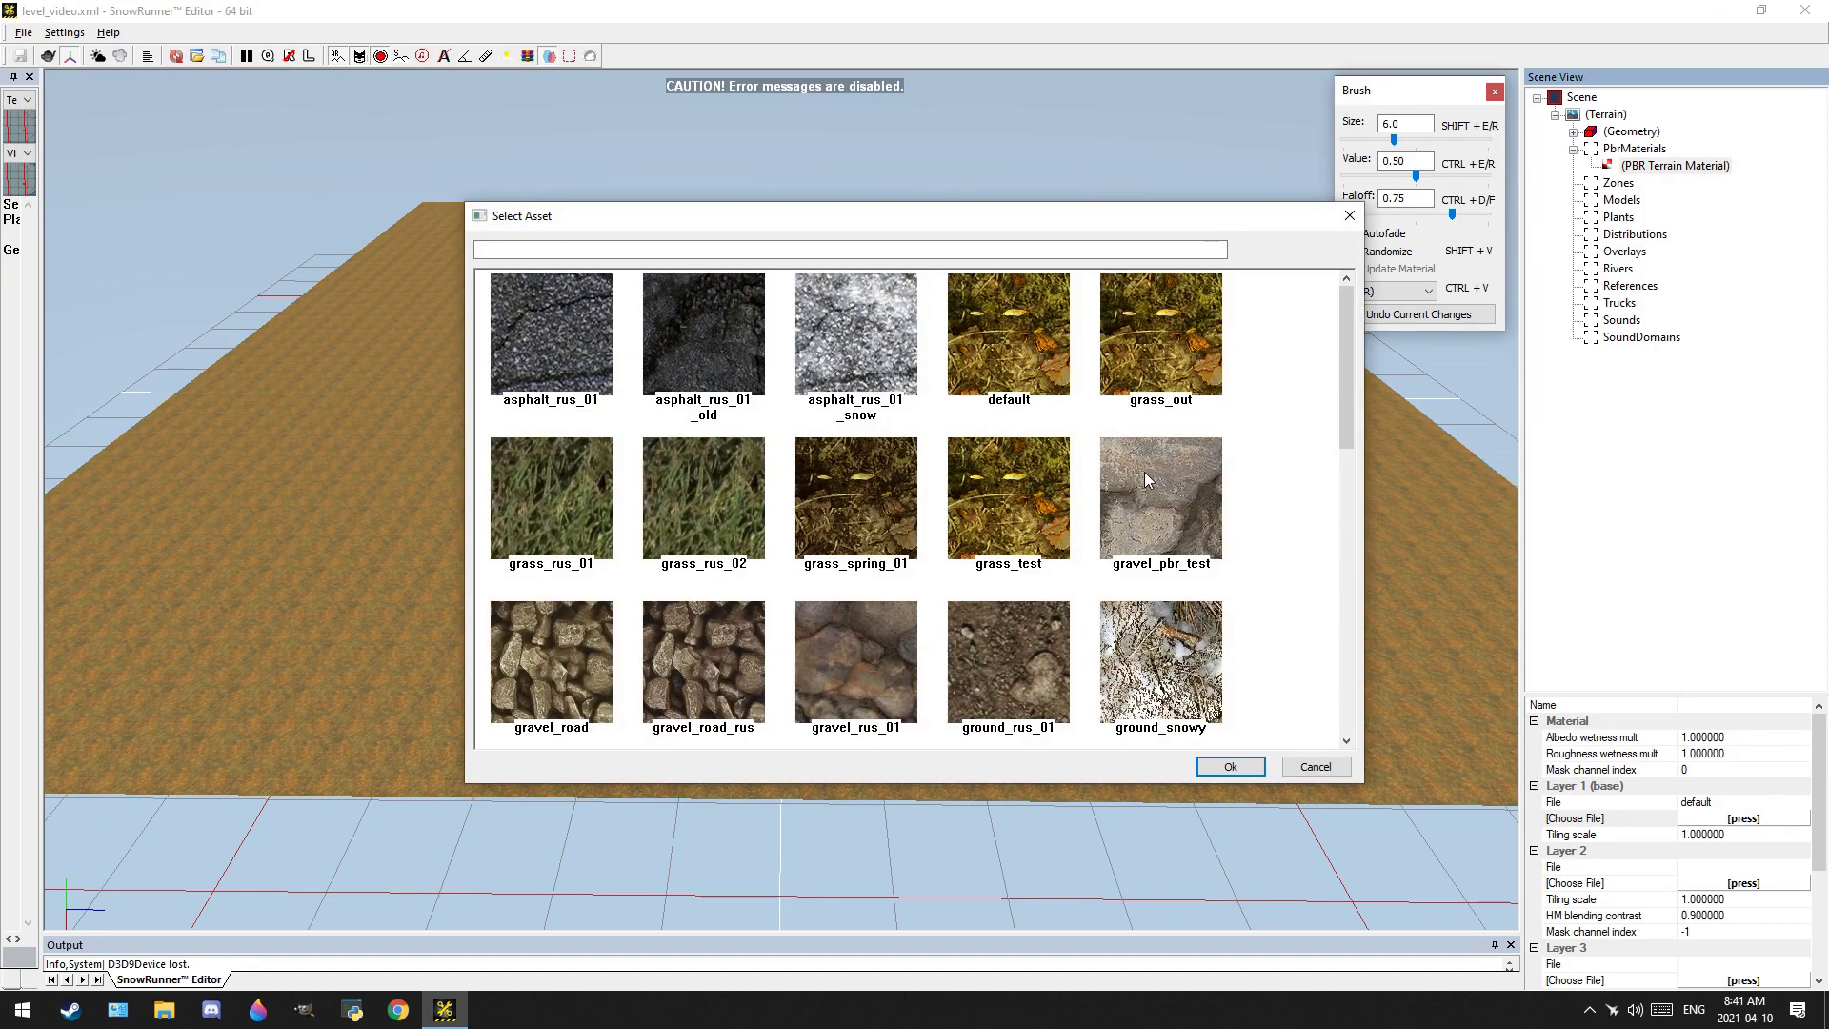
double_click(536, 525)
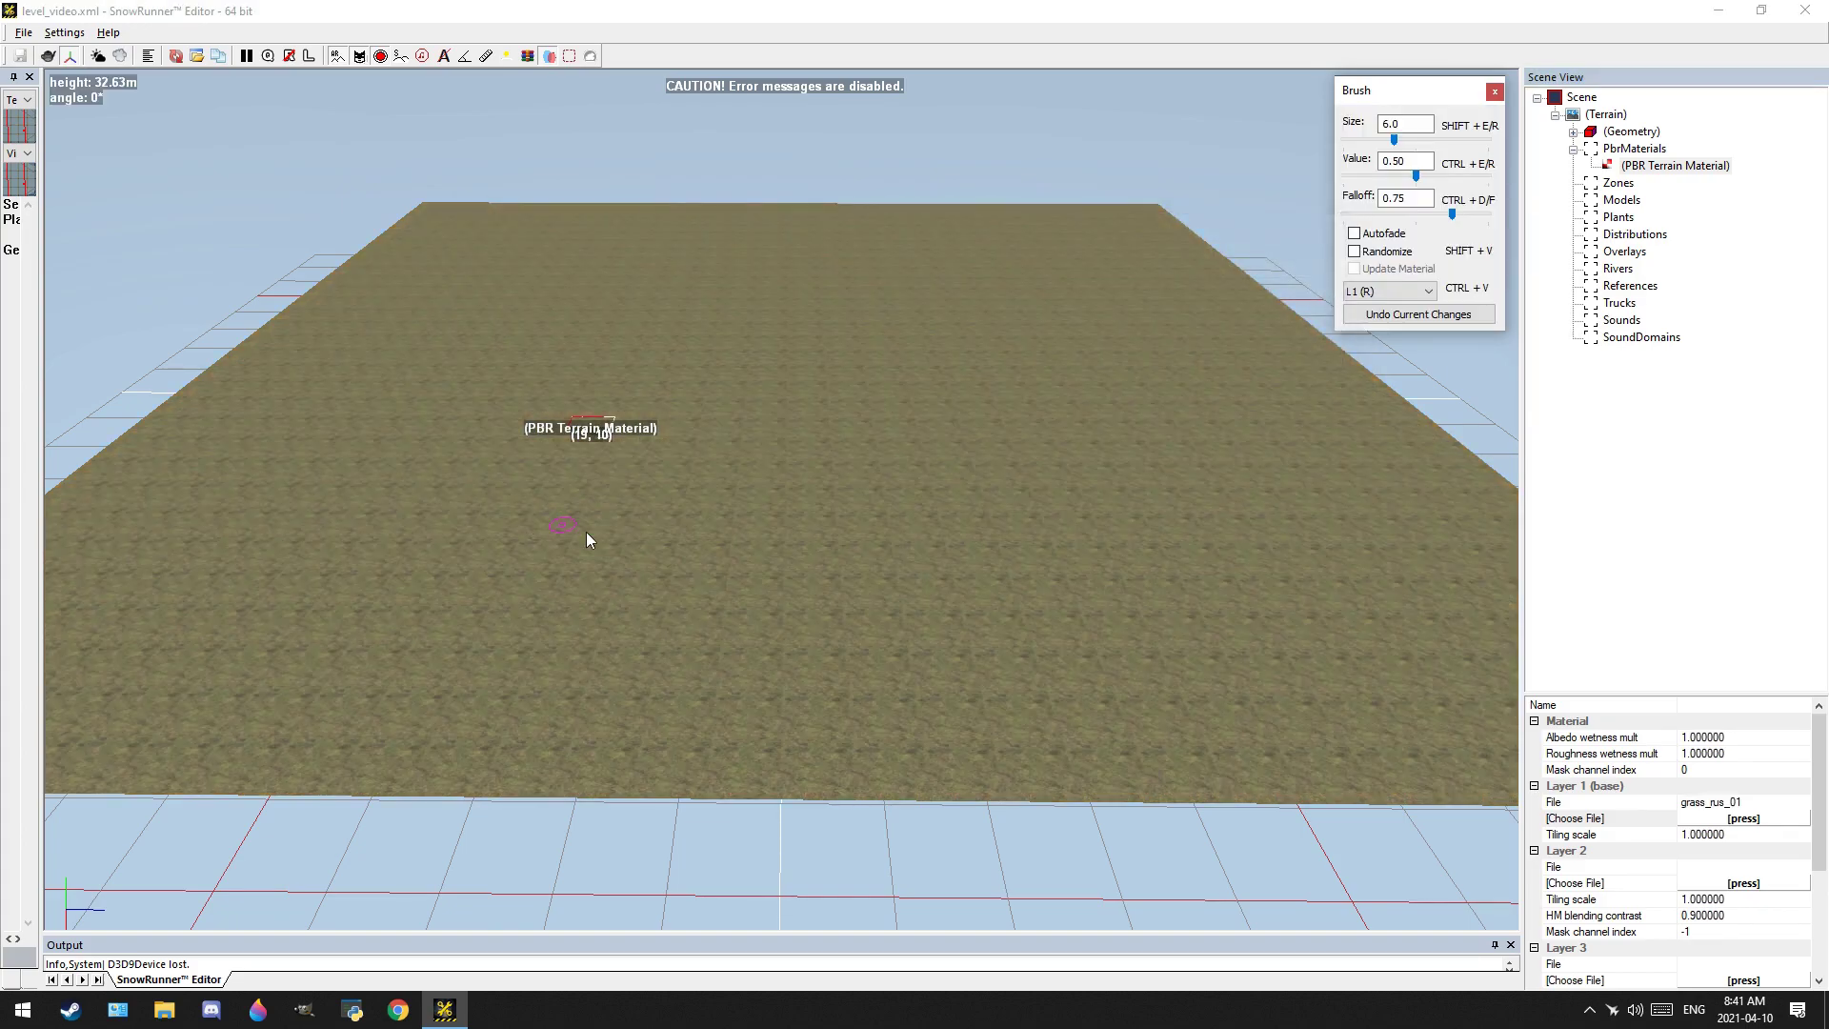
Check the grass base up close and assign the ground_rus_01 texture to Layer 2
scroll(800, 598, "up", 4)
middle_click_drag(809, 604, 915, 585)
scroll(915, 585, "down", 5)
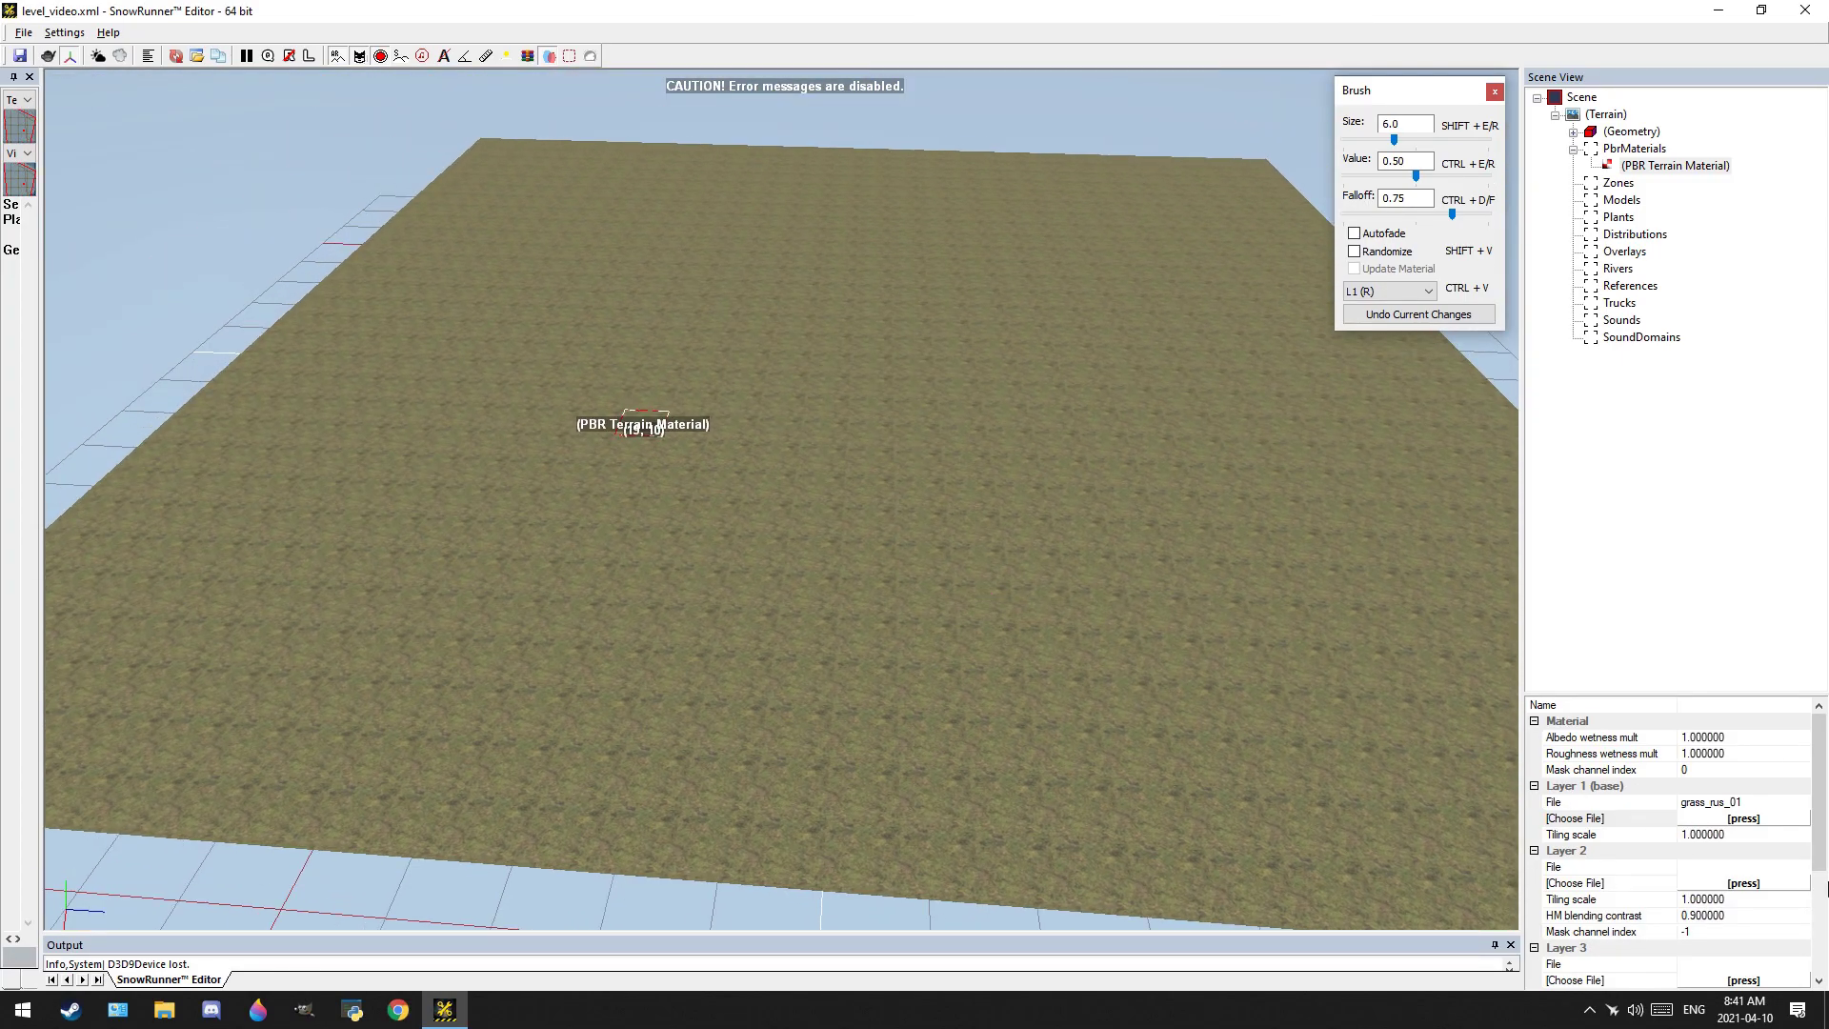
left_click(1744, 884)
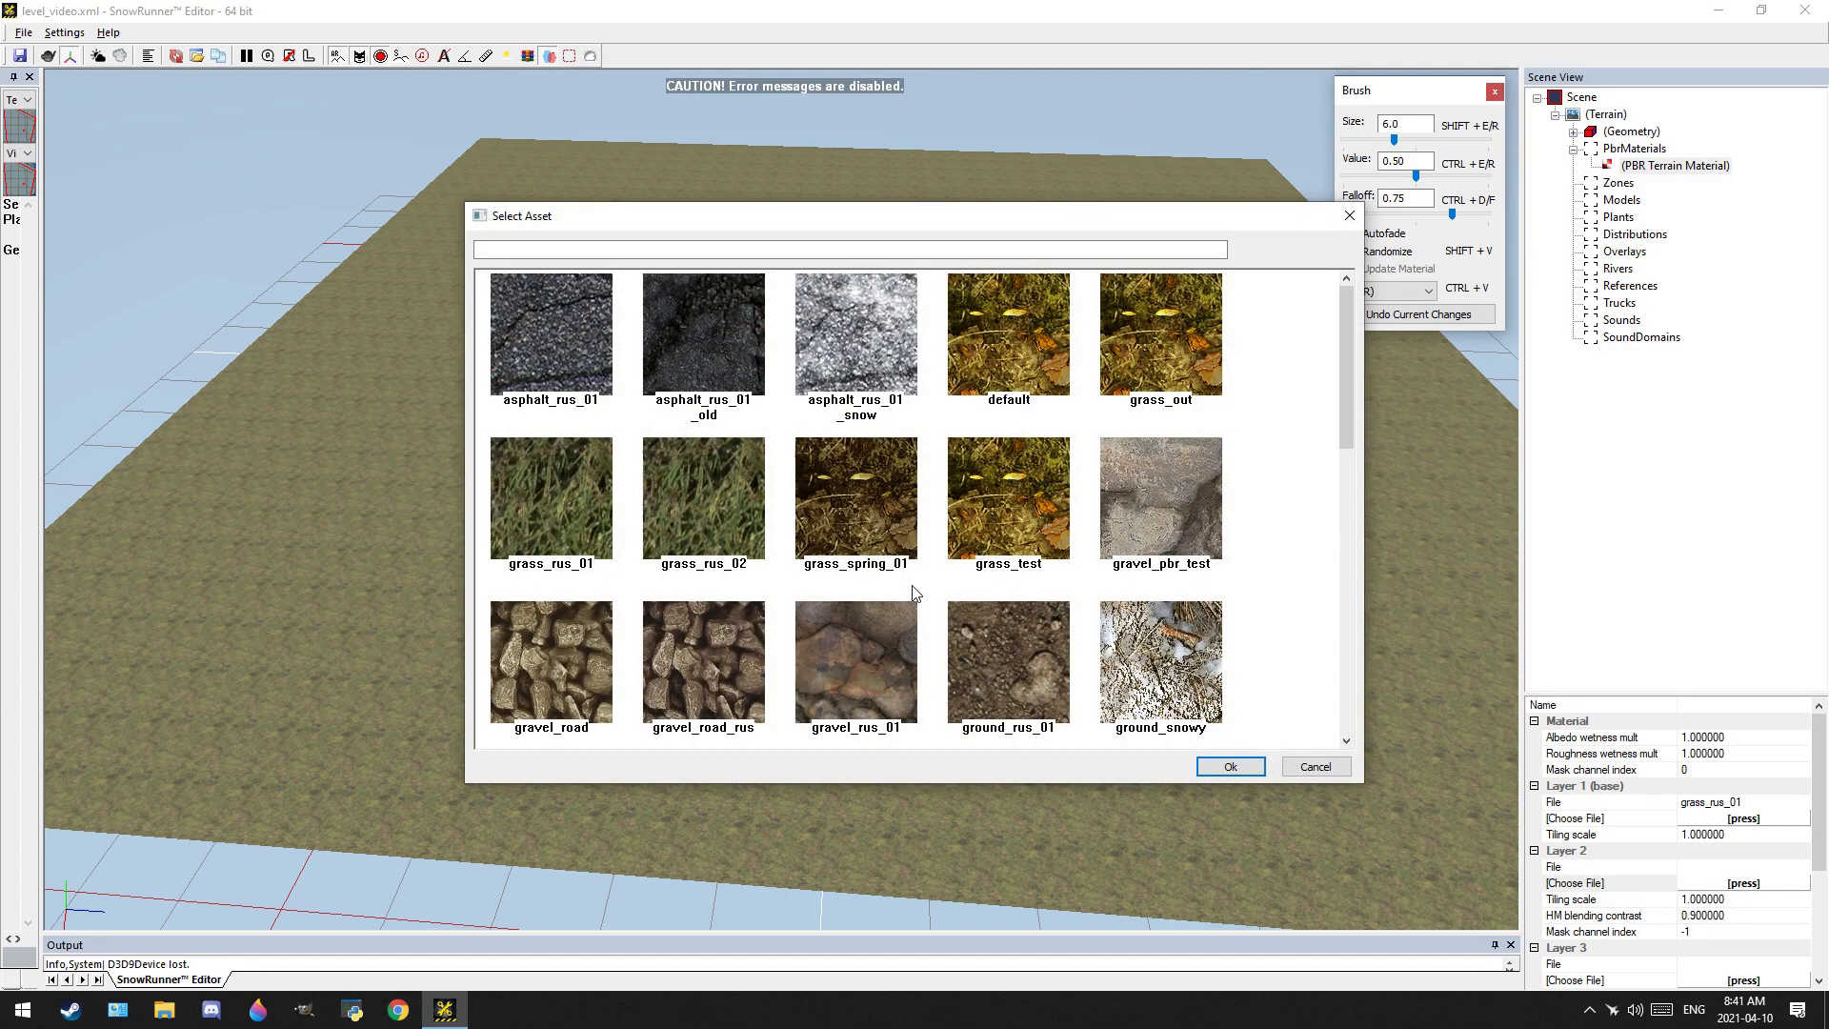
double_click(997, 660)
scroll(778, 717, "up", 5)
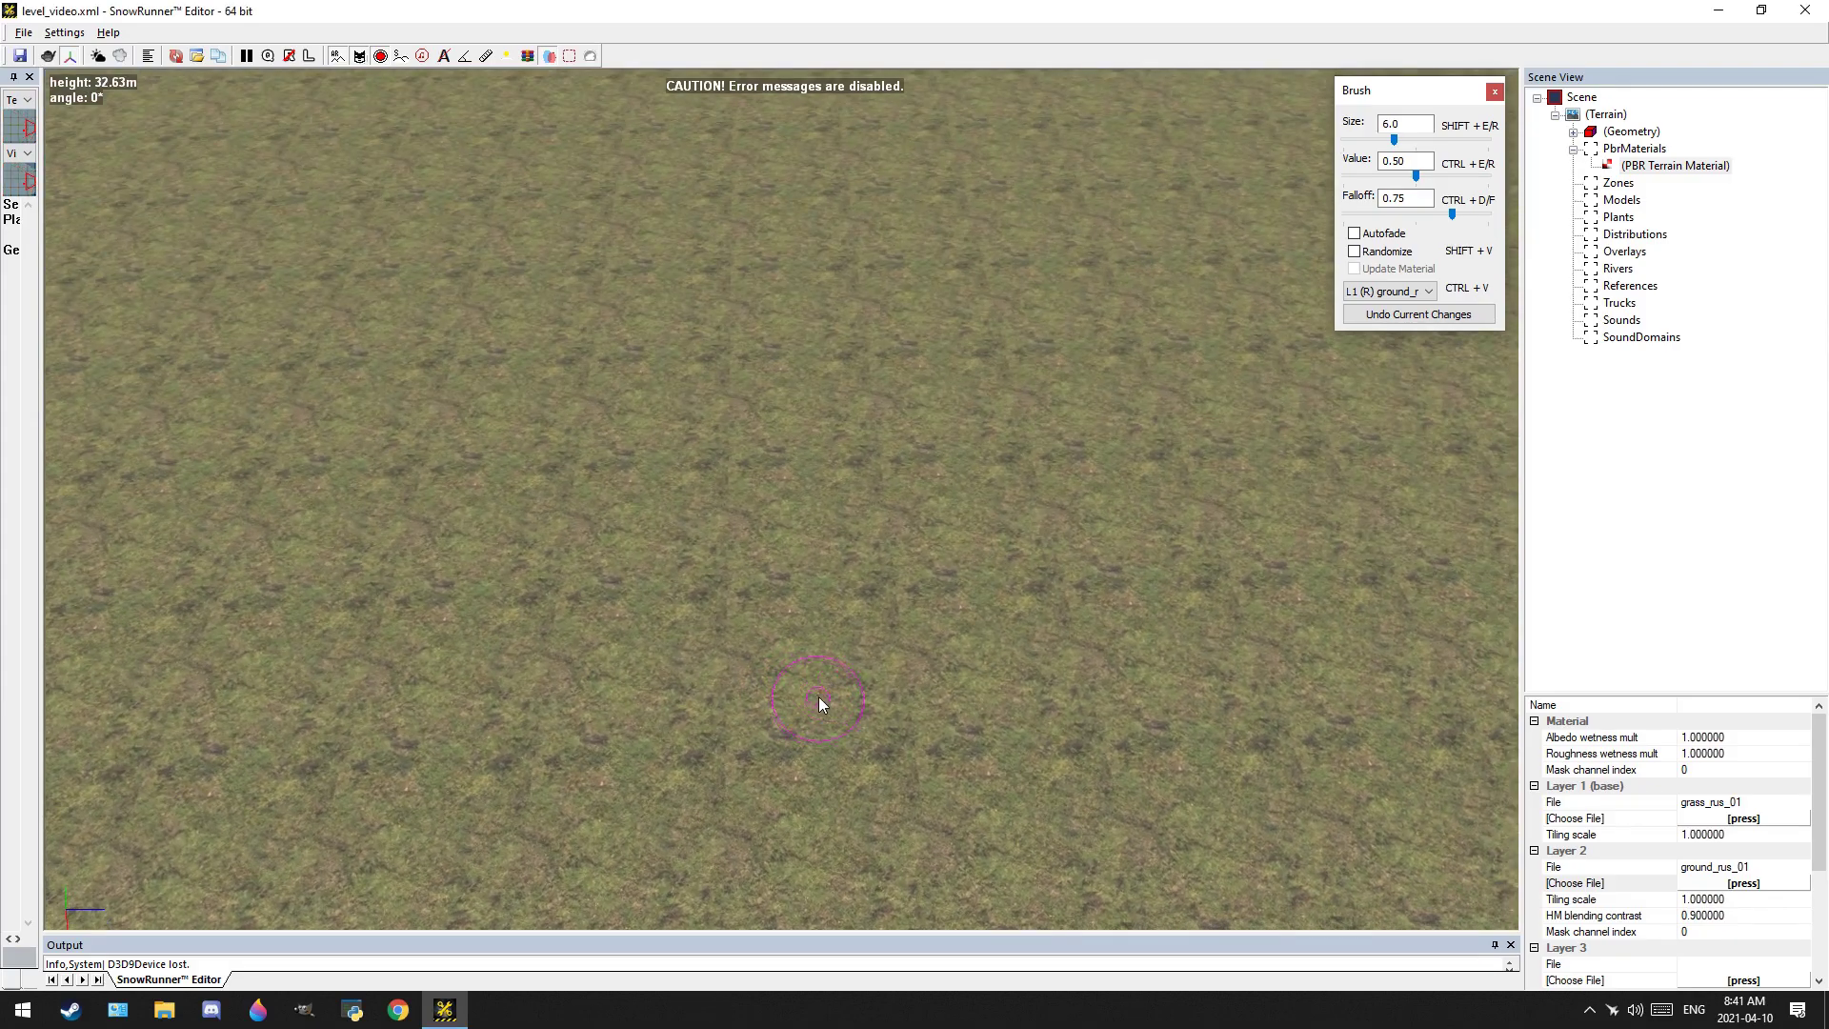
Paint a test patch of the ground_rus_01 layer with the brush value at 0.90 and undo it
double_click(1473, 179)
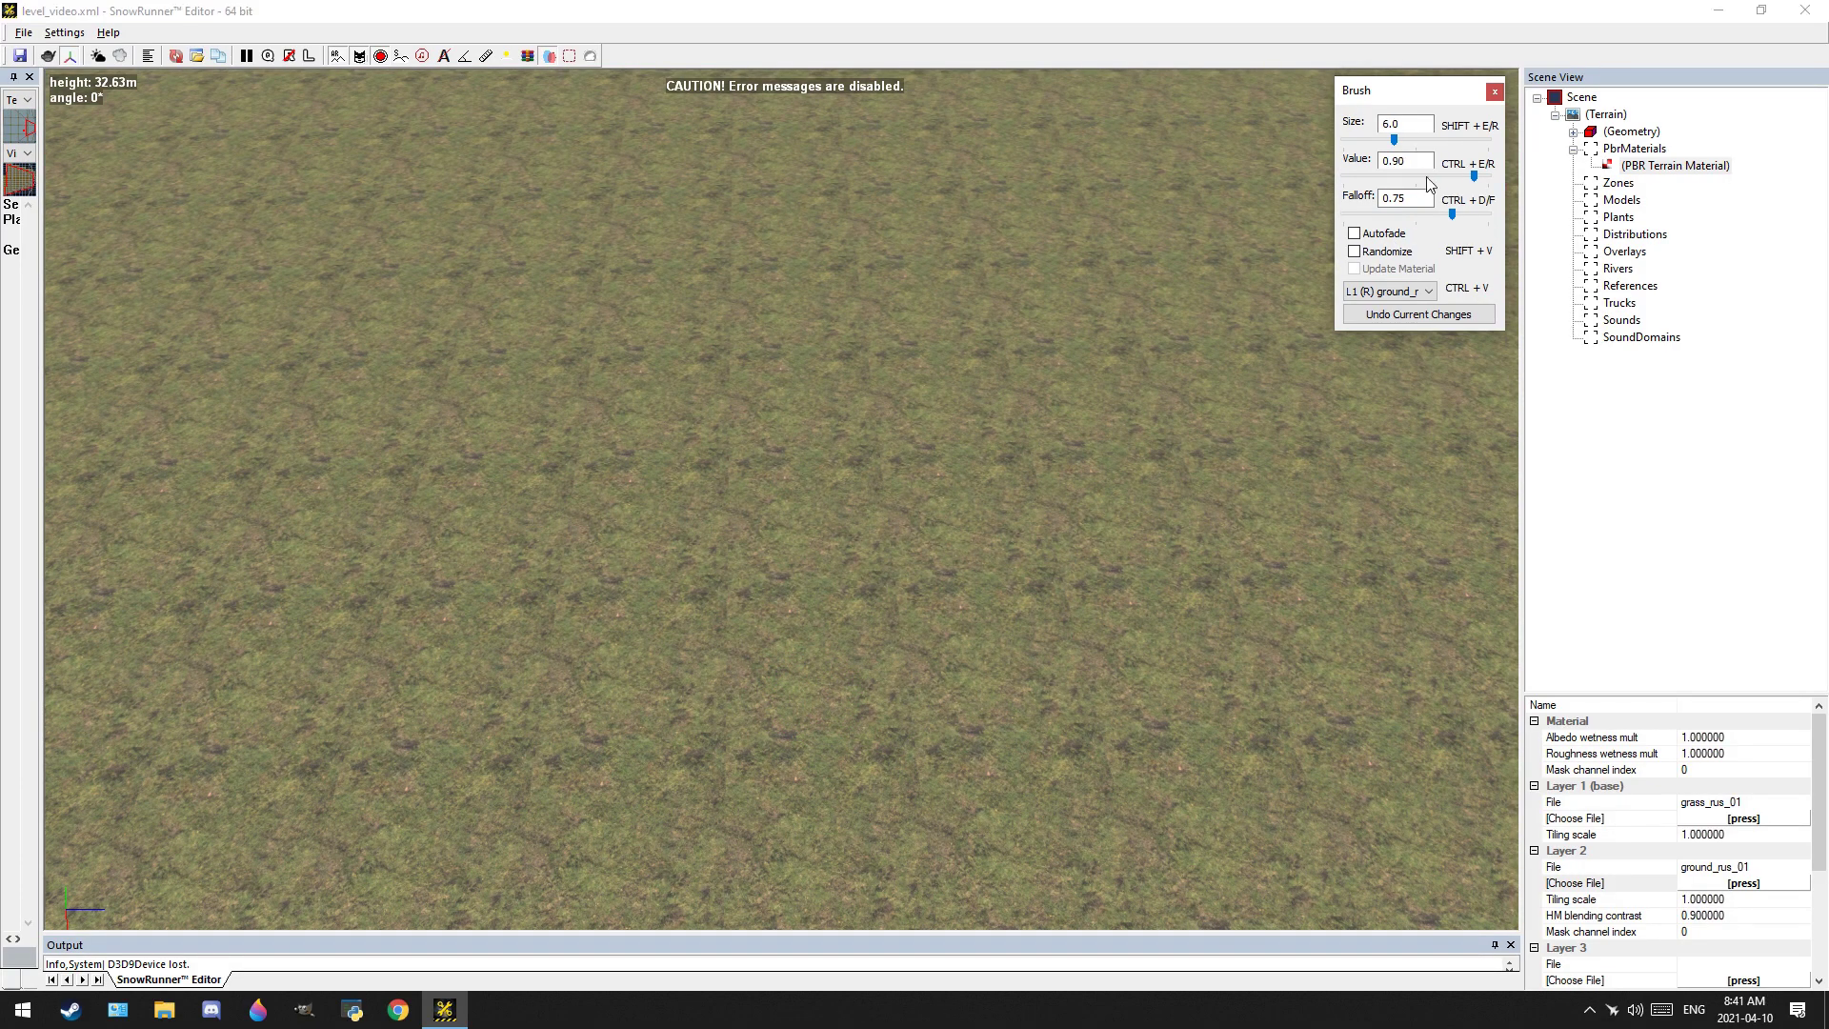
scroll(916, 496, "up", 3)
mouse_move(1062, 491)
left_mouse_down()
mouse_move(511, 591)
mouse_move(996, 359)
mouse_move(1109, 366)
mouse_move(1101, 404)
mouse_move(964, 404)
left_mouse_up()
scroll(964, 404, "down", 3)
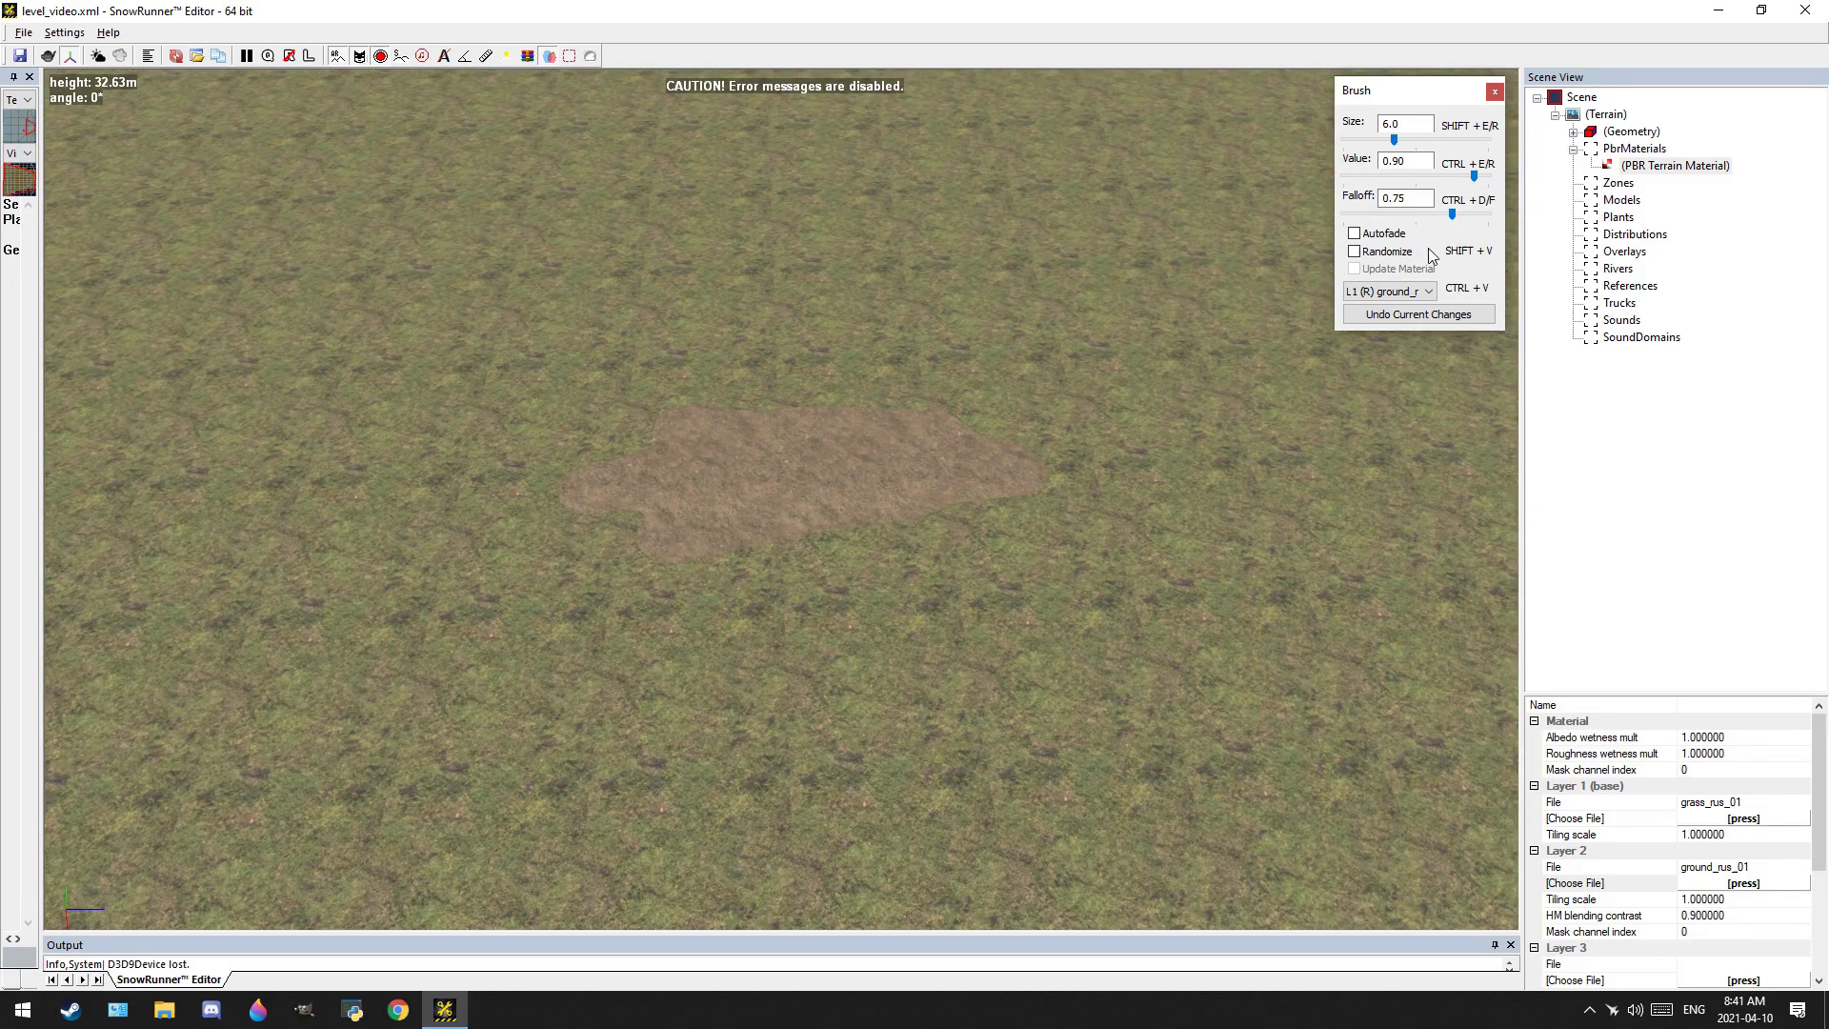
left_click(1419, 314)
Assign the gravel_rus_01 texture to Layer 3 of the terrain material
scroll(1725, 902, "down", 1)
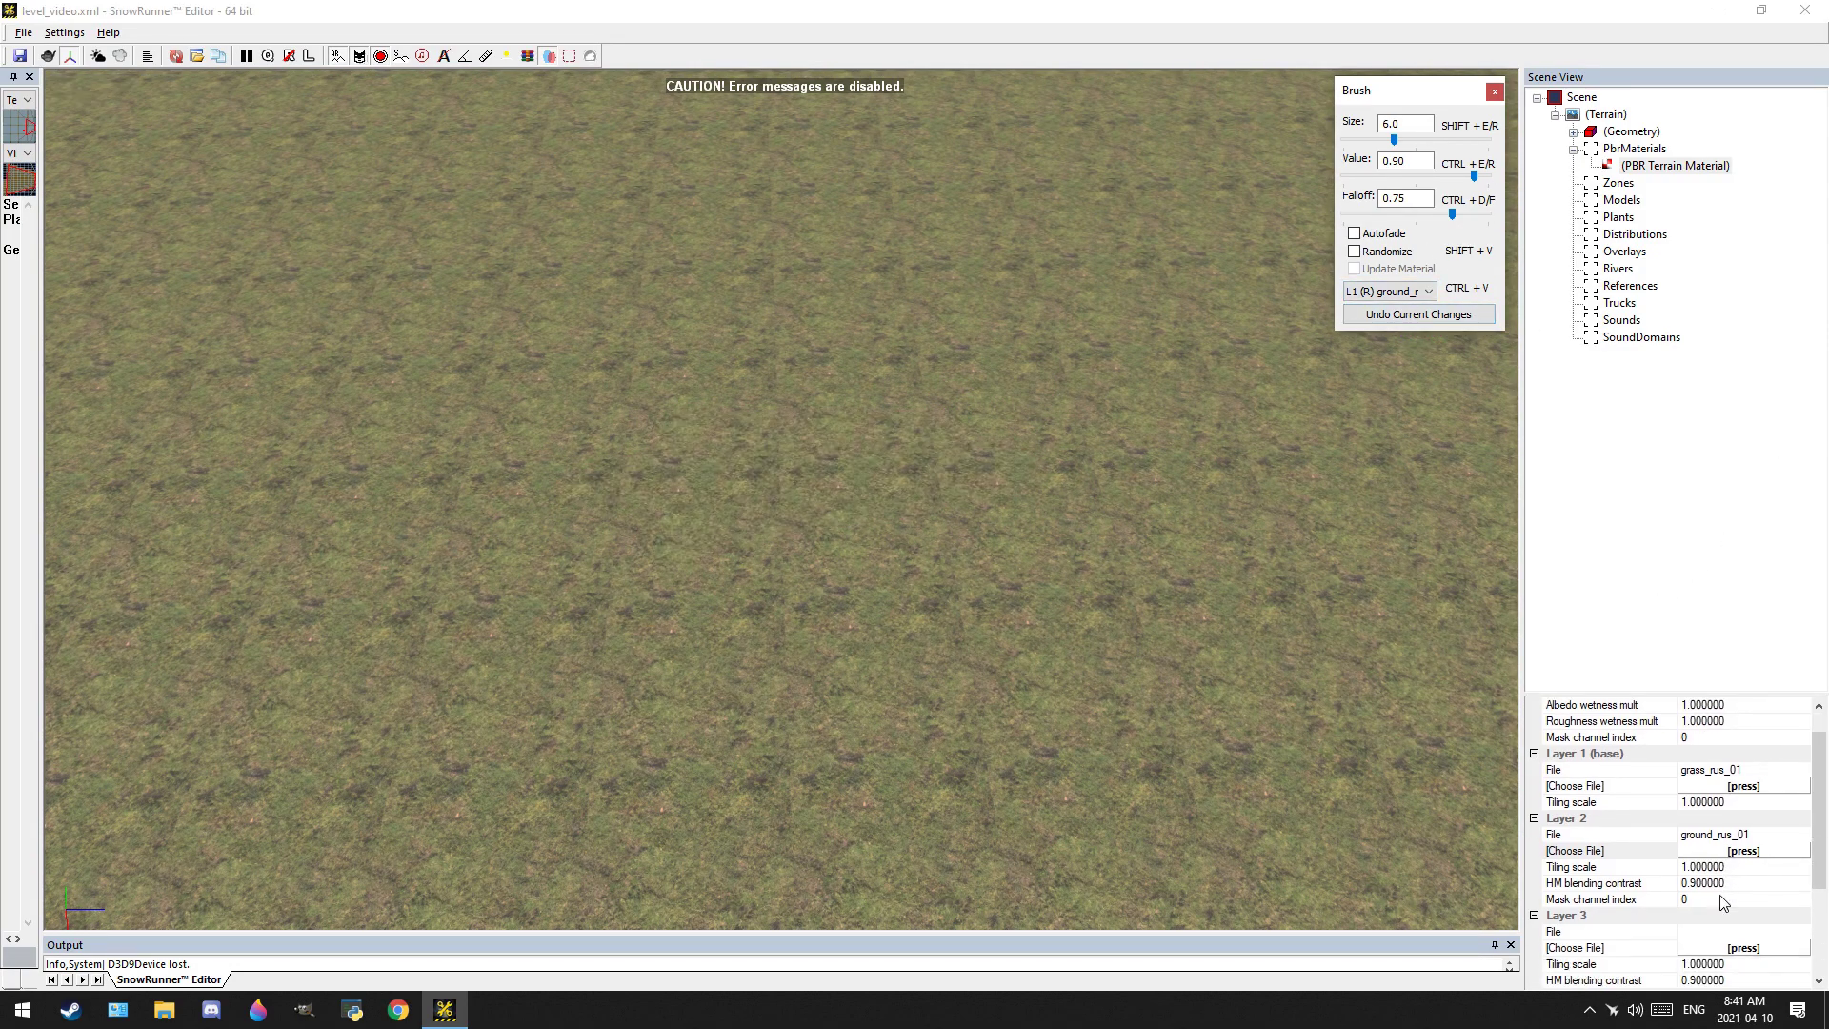
left_click(1729, 945)
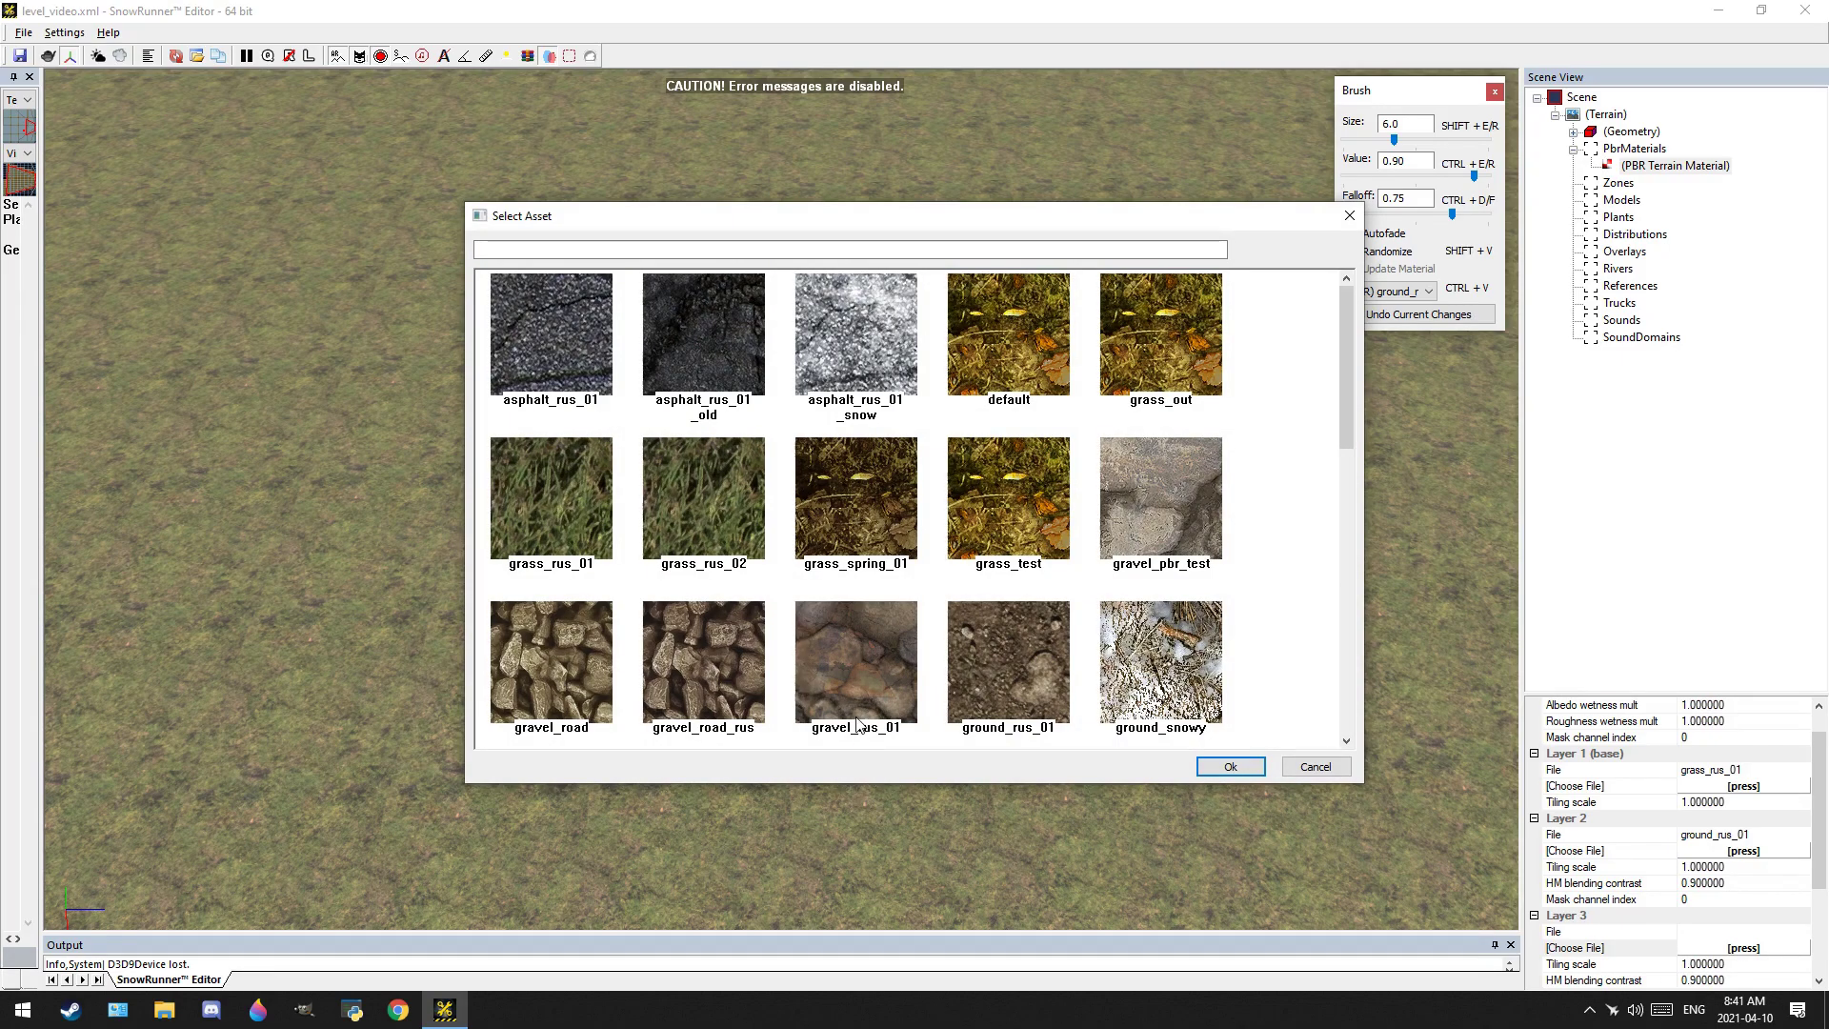
double_click(848, 662)
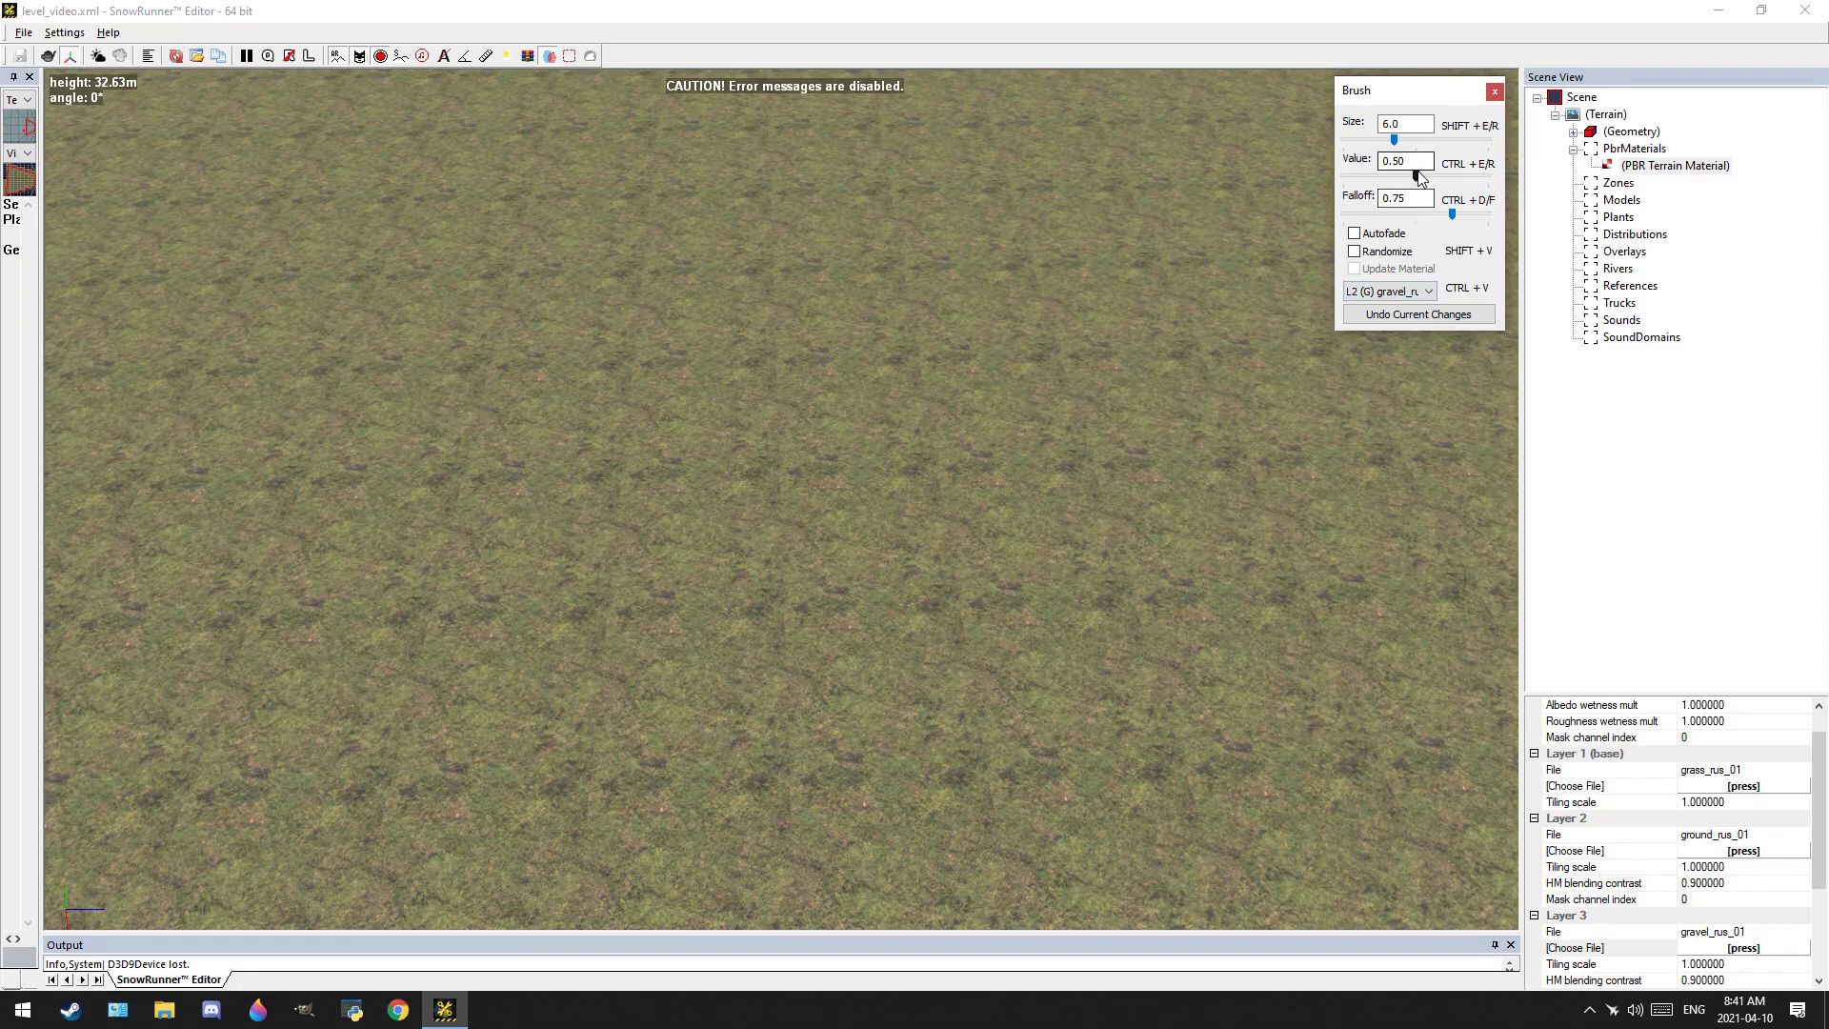
Paint a test patch of the gravel_rus_01 layer with the brush value at 0.76 and undo it
left_click_drag(1416, 176, 1454, 177)
mouse_move(800, 538)
left_mouse_down()
mouse_move(620, 570)
mouse_move(1124, 553)
mouse_move(557, 589)
mouse_move(986, 661)
mouse_move(753, 681)
left_mouse_up()
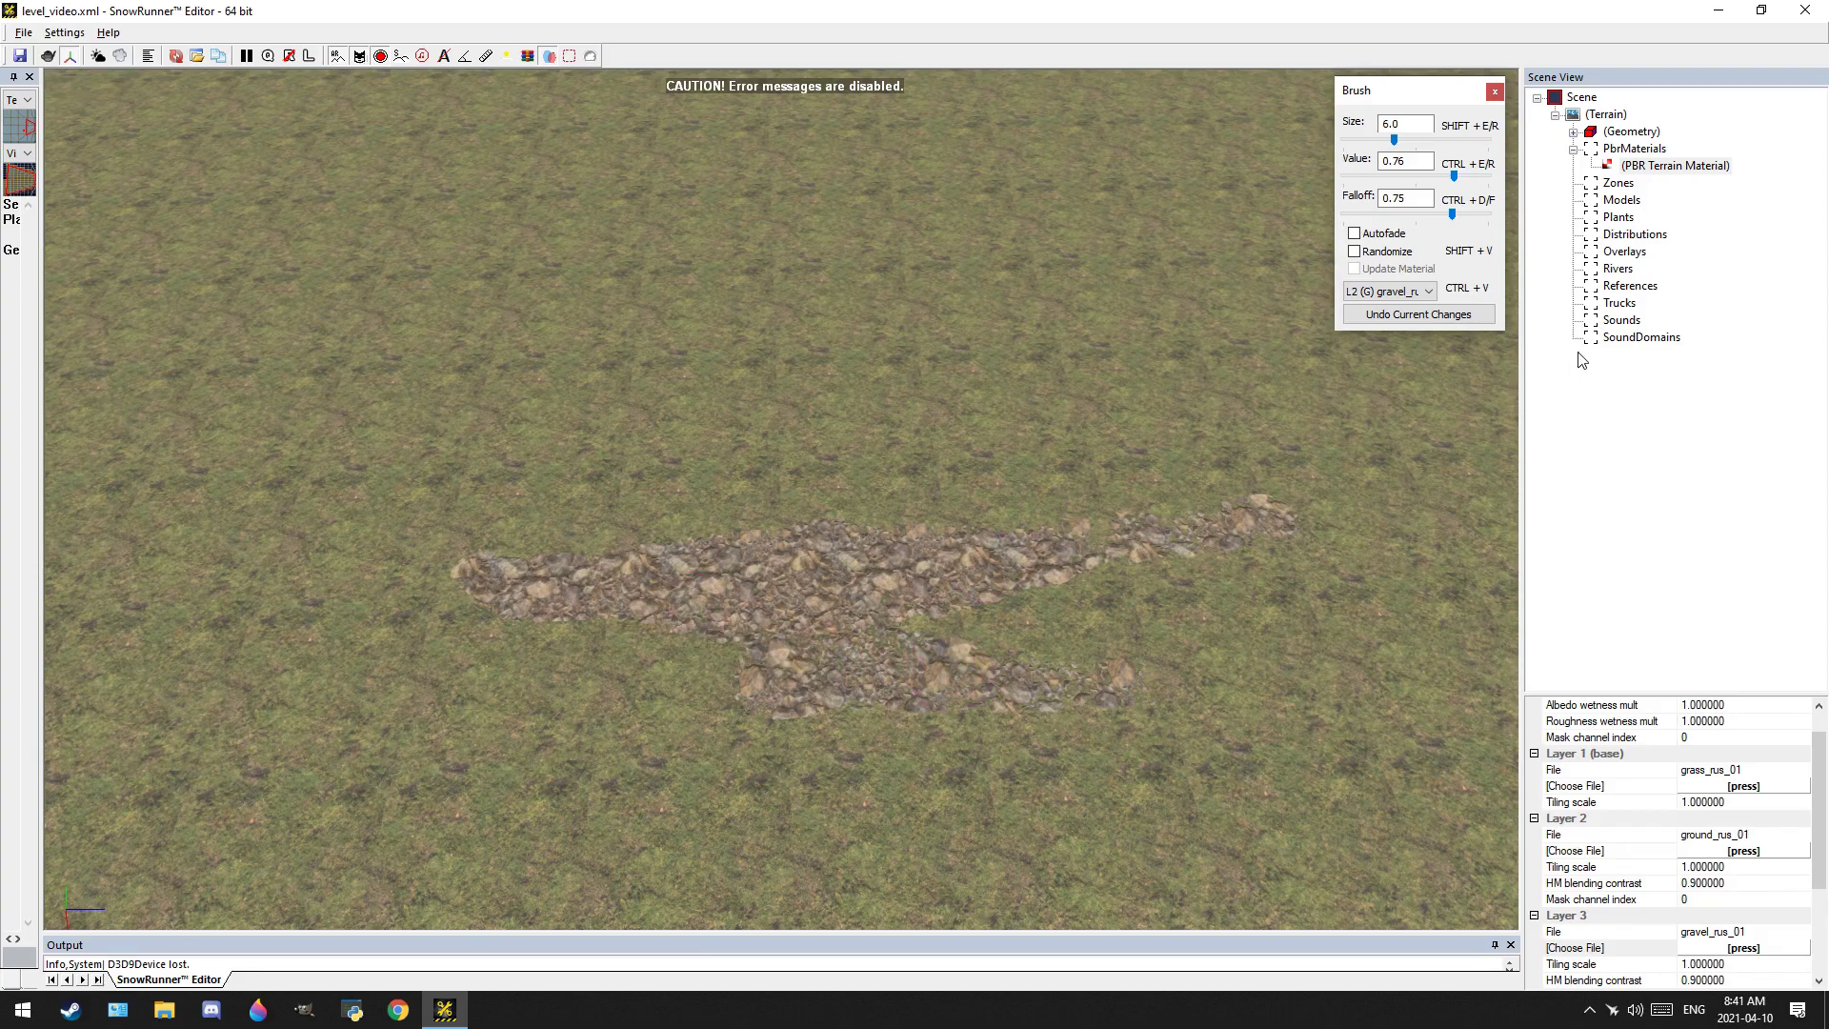
left_click(1412, 316)
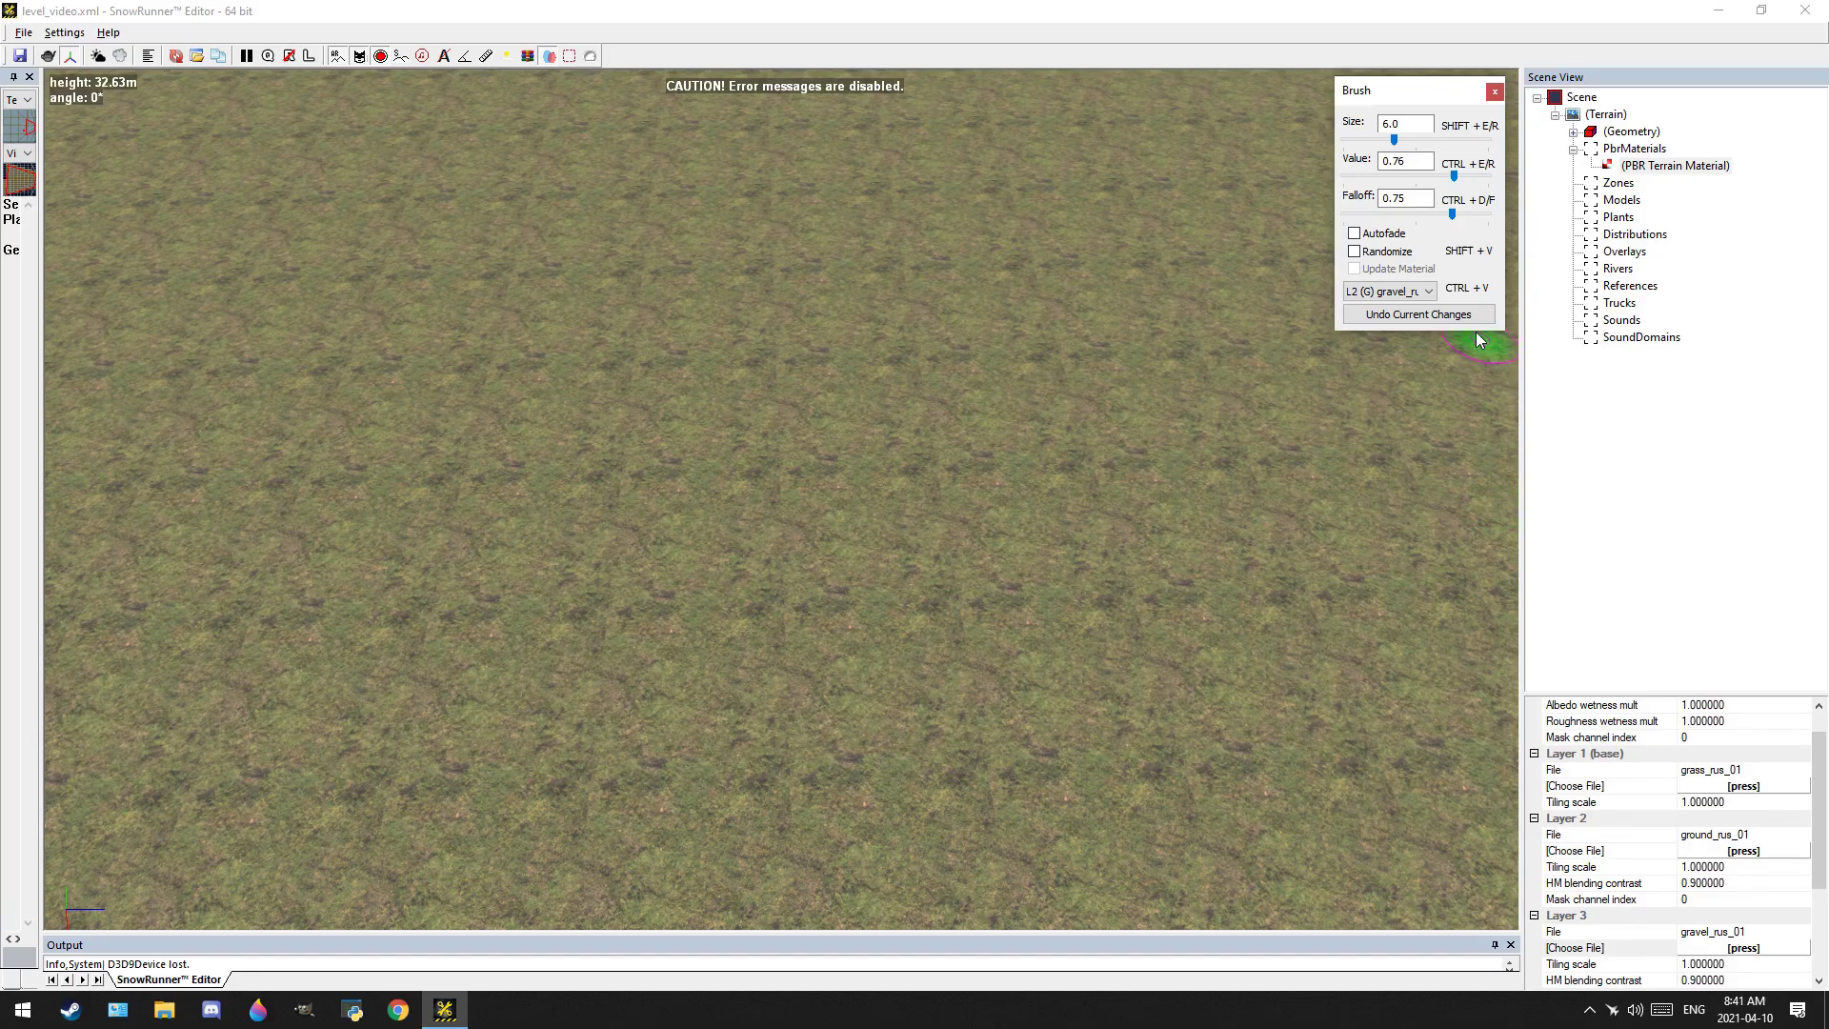
Leave material painting so the terrain blocks rebuild, and select the terrain
scroll(777, 711, "down", 5)
mouse_move(890, 624)
middle_mouse_down("alt")
mouse_move(918, 635)
mouse_move(867, 528)
middle_mouse_up("alt")
scroll(866, 528, "up", 5)
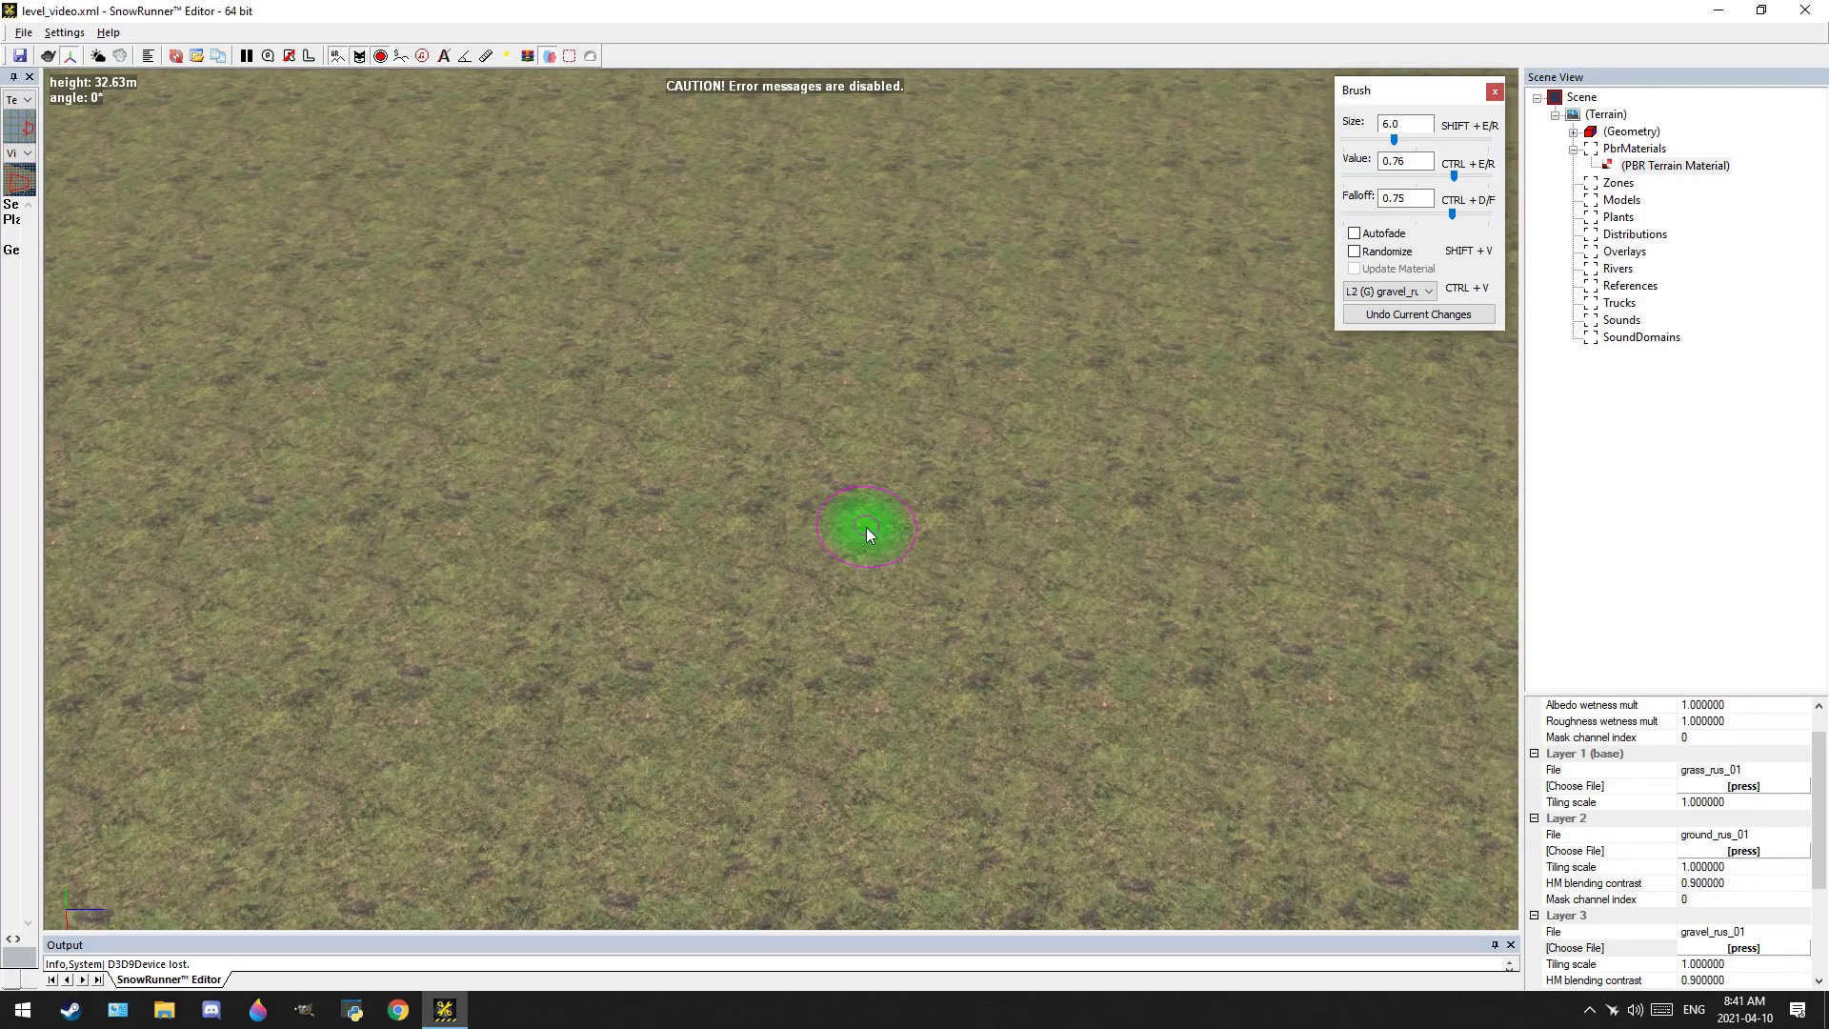
scroll(860, 529, "up", 2)
key("Escape")
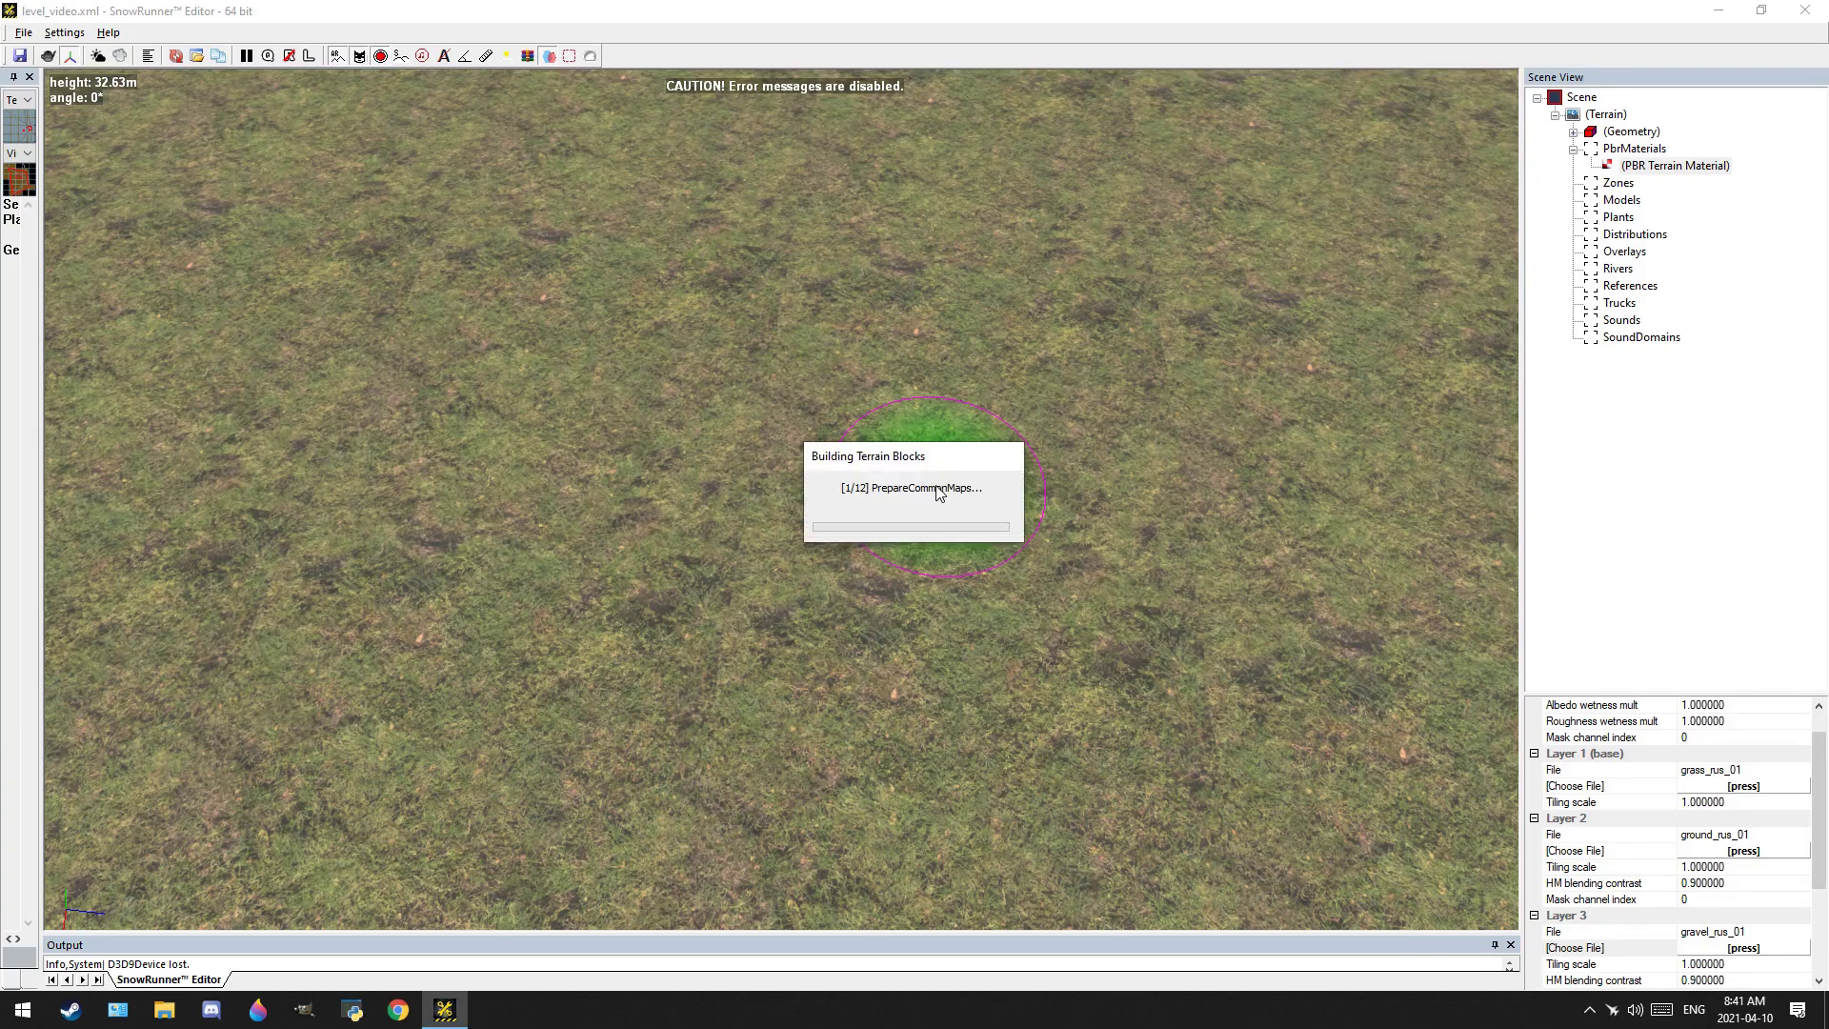
left_click(745, 263)
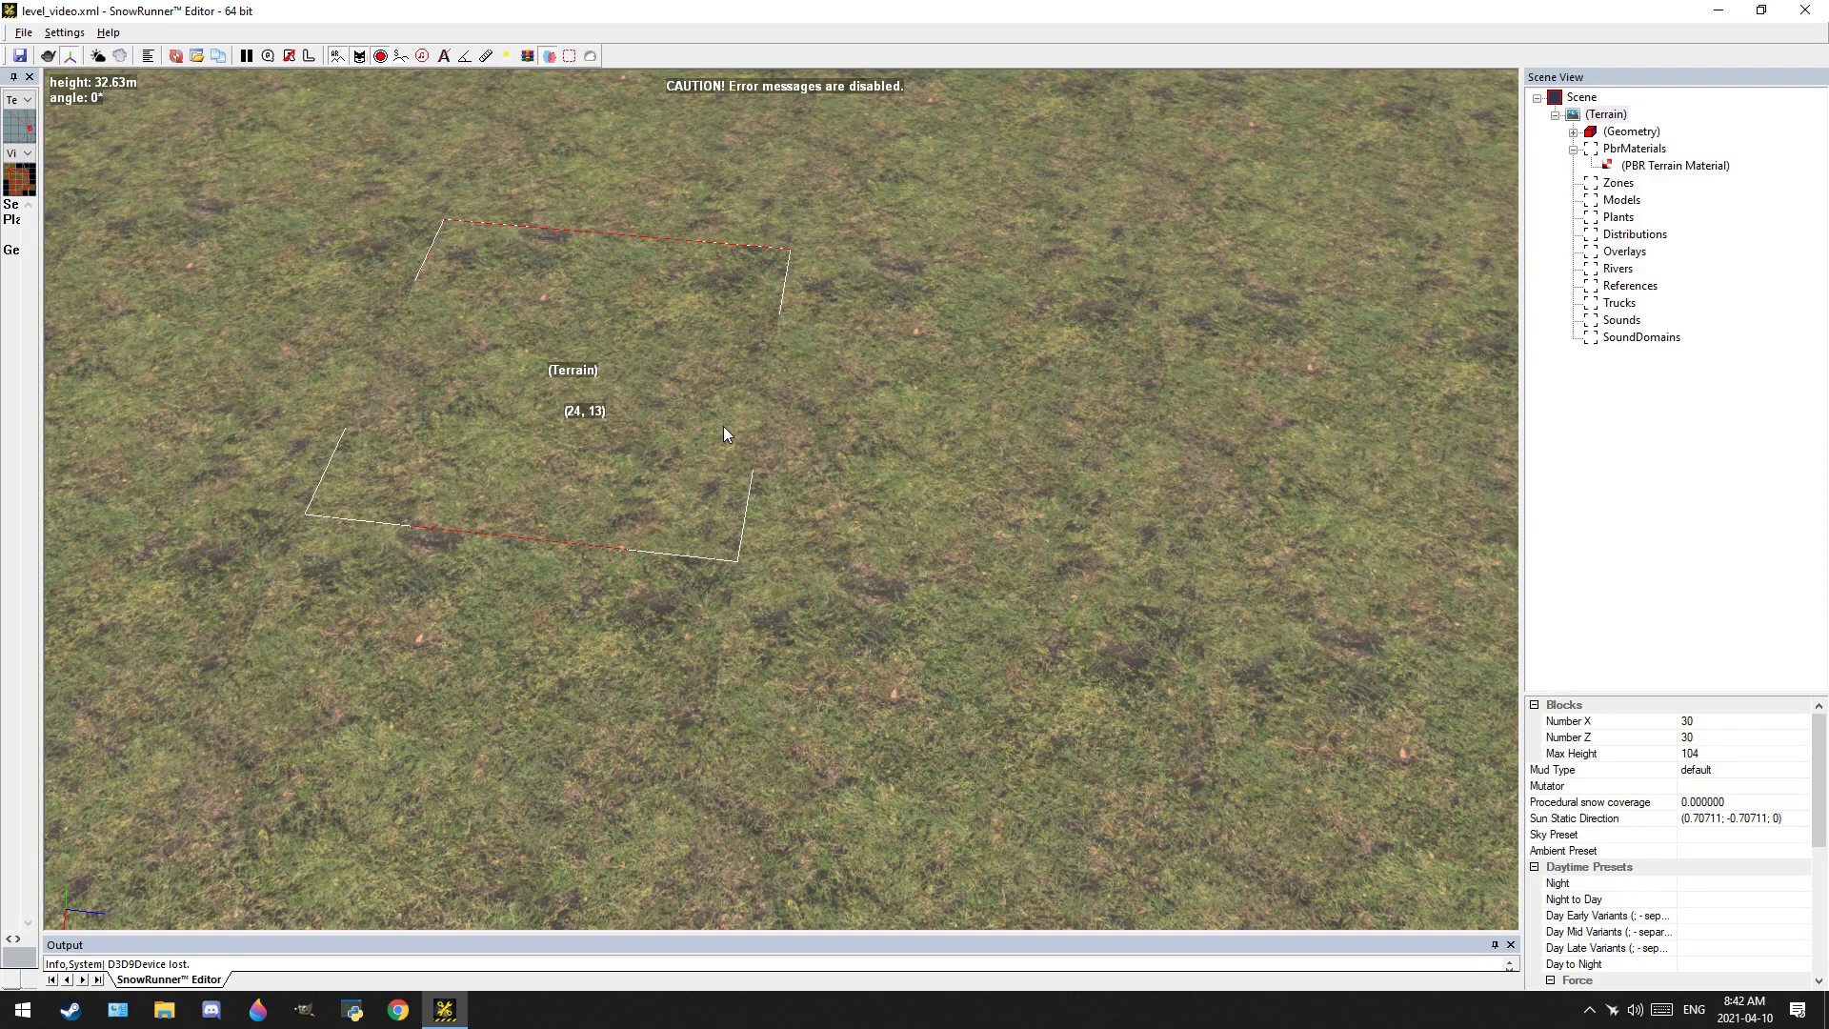
Examine how the grass texture repeats across the terrain at different distances
scroll(632, 496, "down", 5)
middle_click_drag(633, 496, 890, 606)
scroll(835, 491, "up", 5)
mouse_move(835, 491)
middle_mouse_down("alt")
mouse_move(846, 444)
mouse_move(844, 472)
middle_mouse_up("alt")
scroll(844, 476, "down", 7)
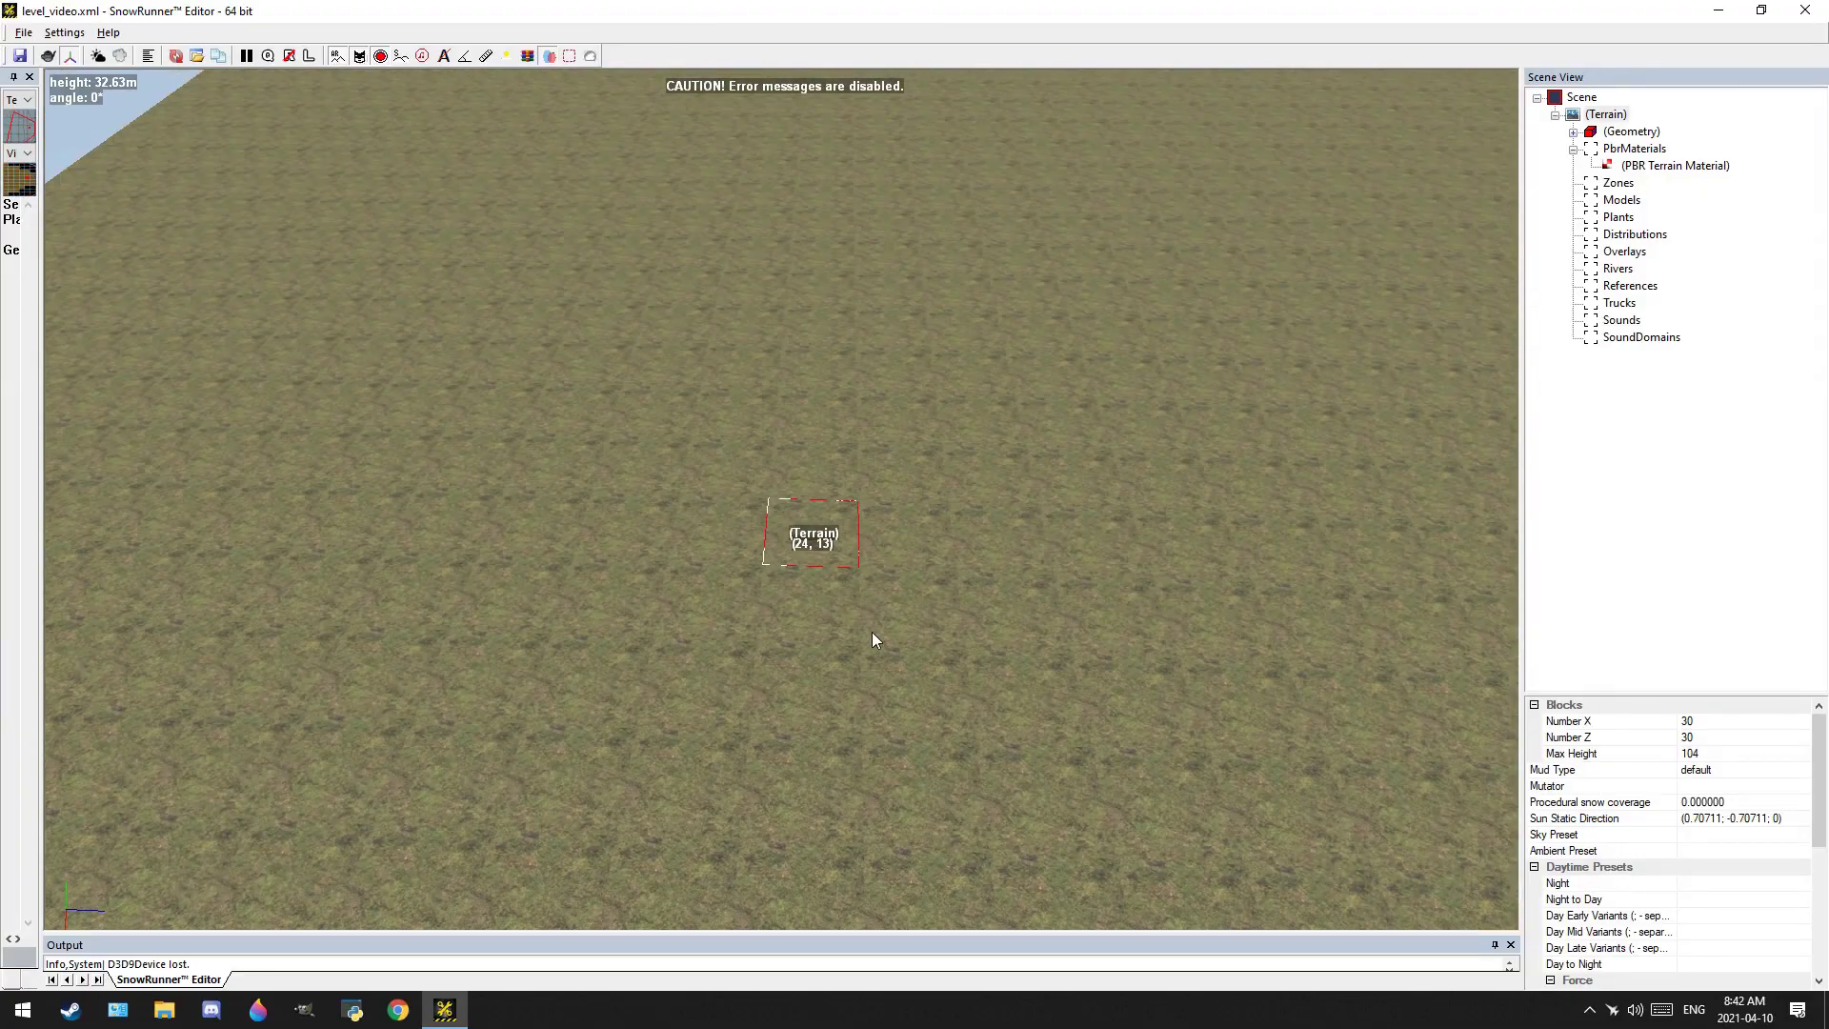
middle_click_drag(872, 632, 970, 652)
scroll(860, 425, "up", 5)
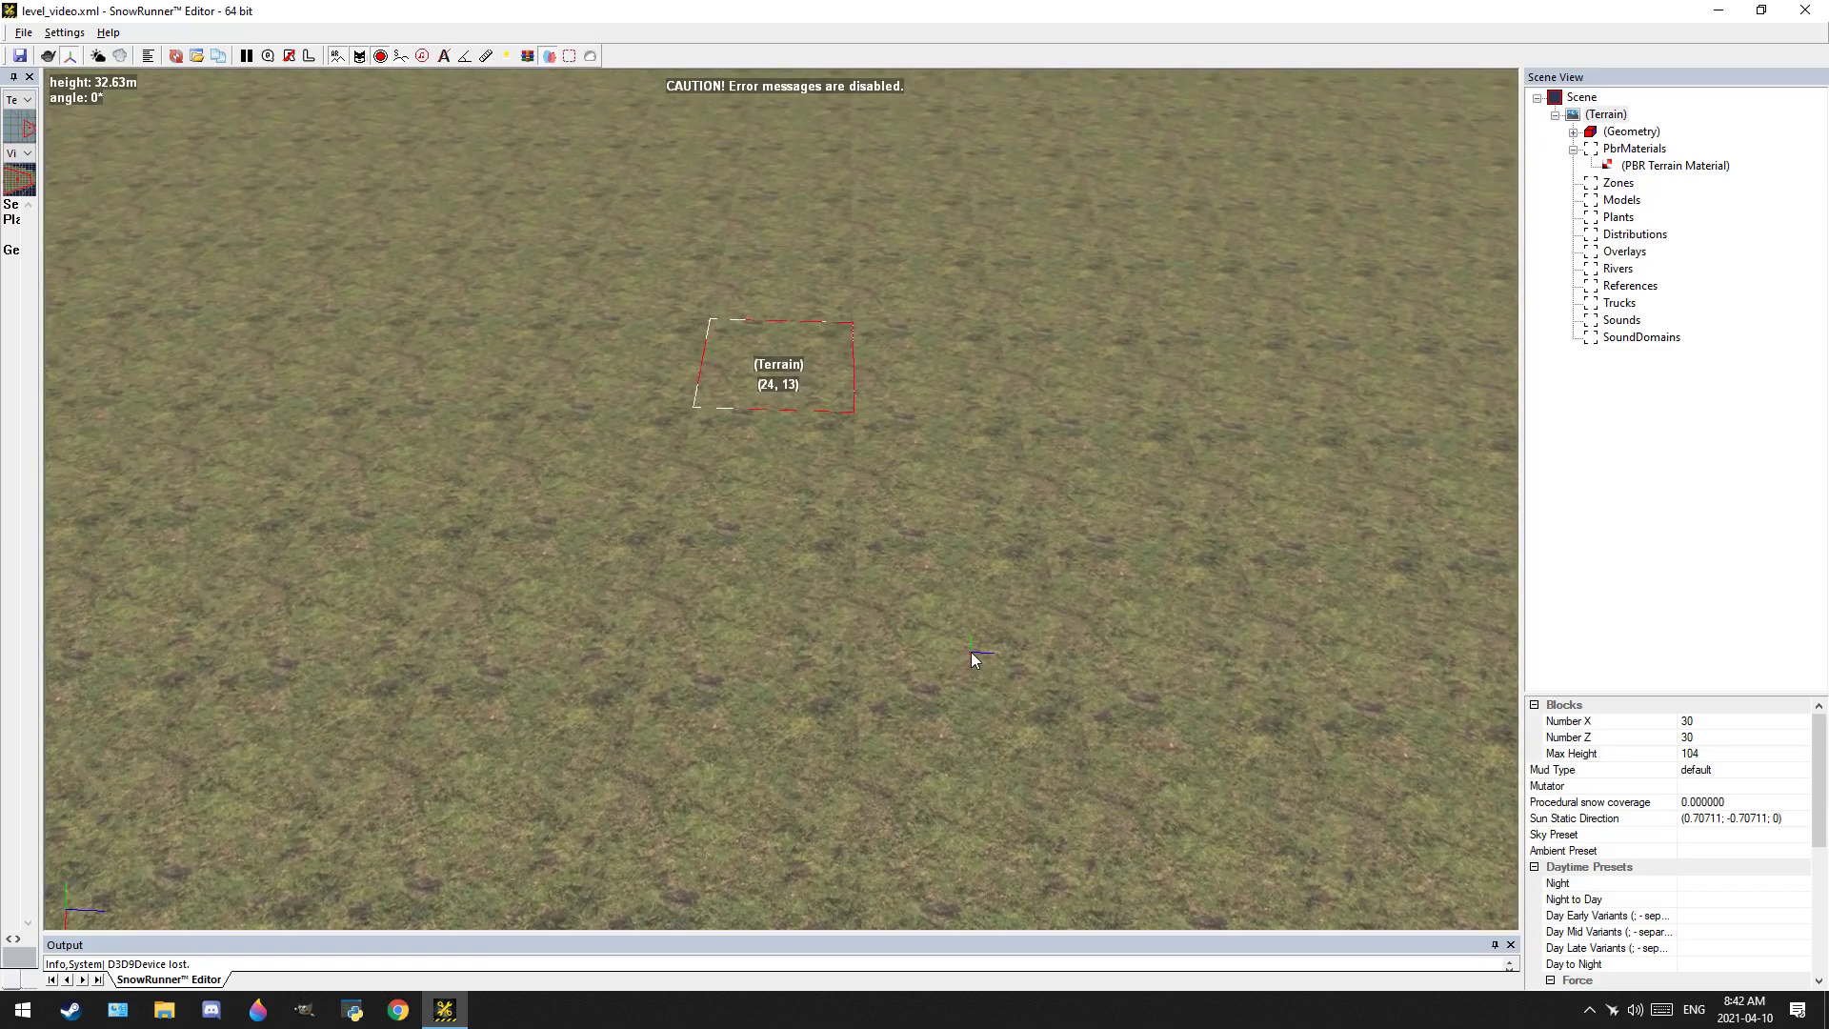
Set the tiling scale of the PBR terrain material's grass base layer to 5
left_click(1715, 166)
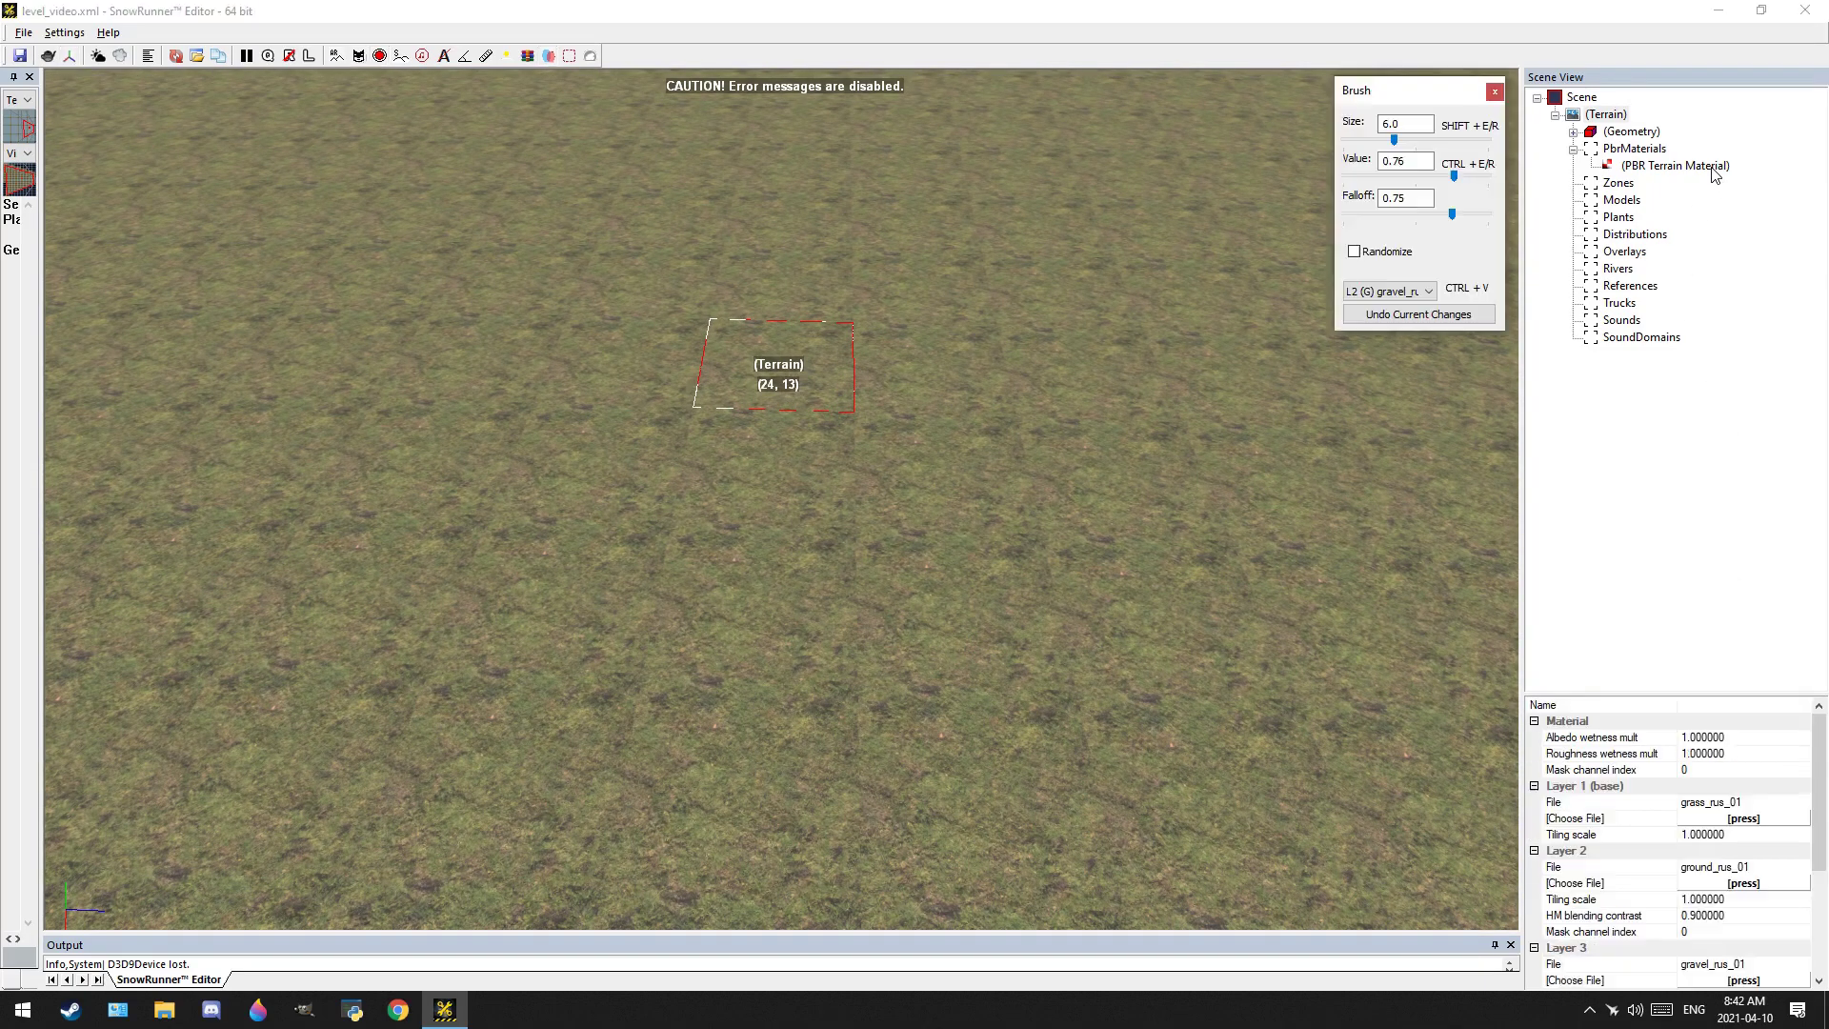
left_click(1717, 836)
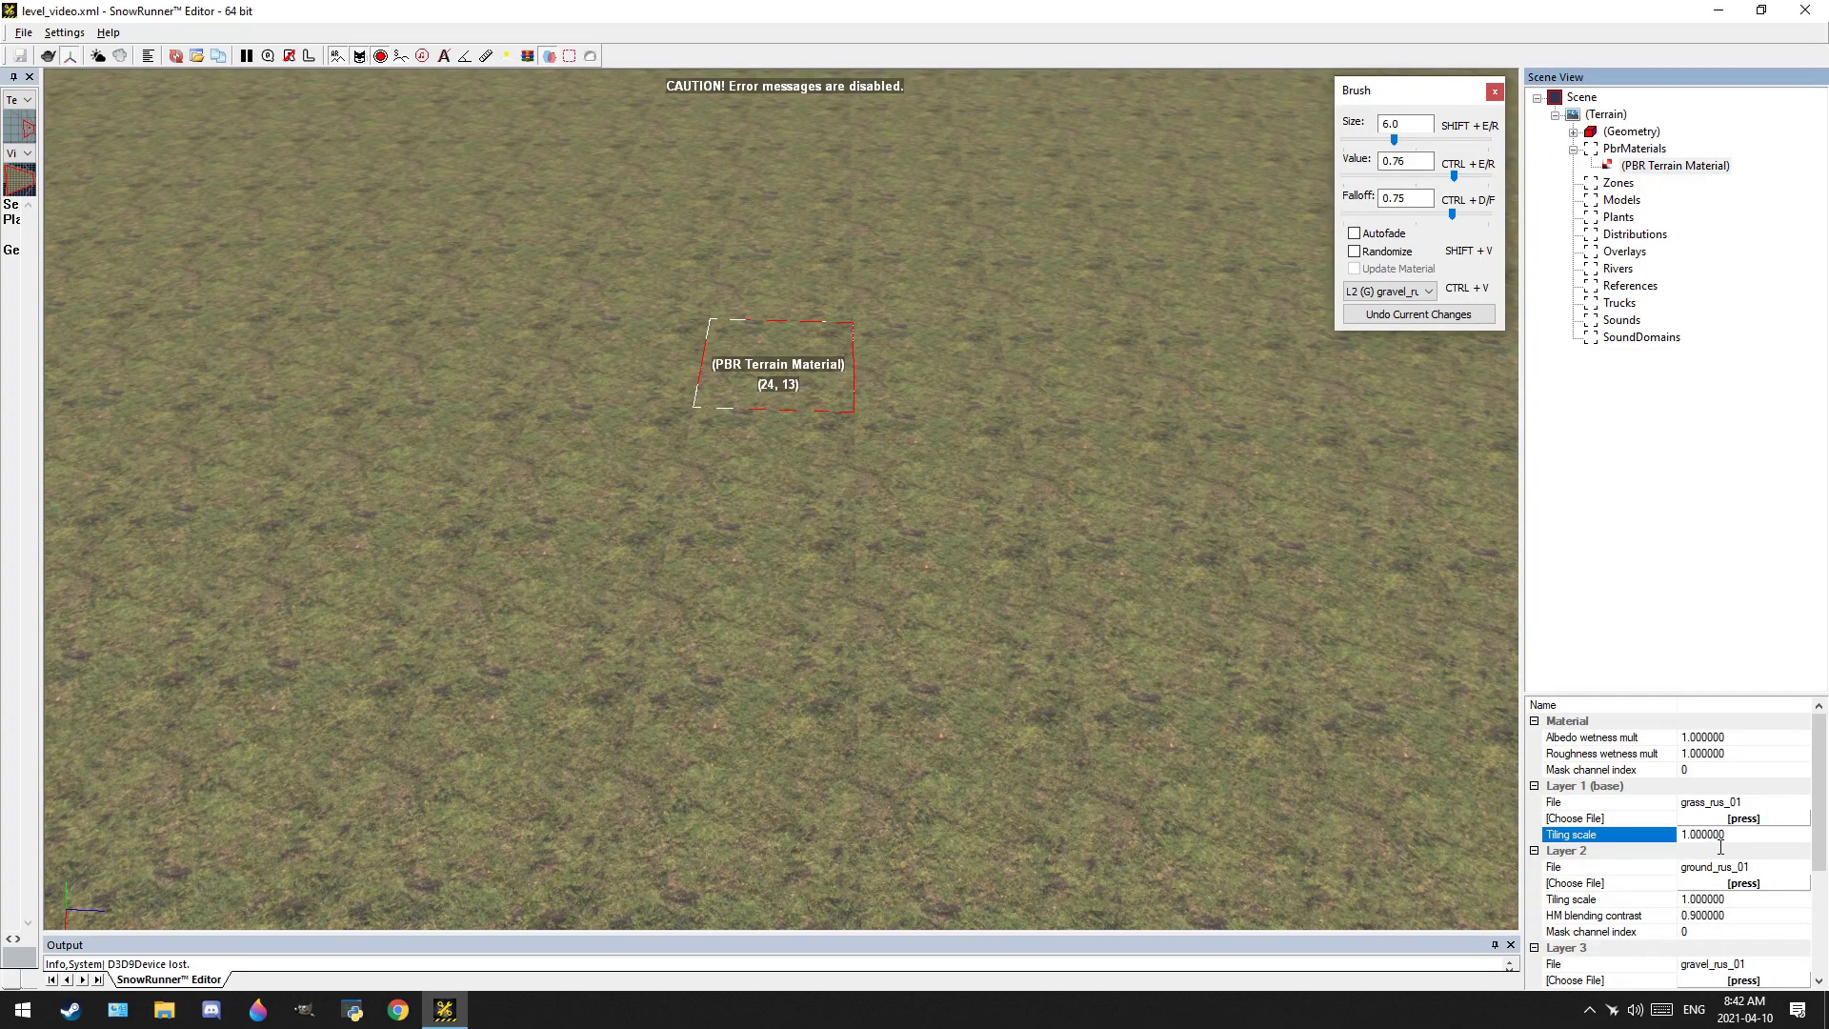
double_click(1721, 844)
type("5")
key("Return")
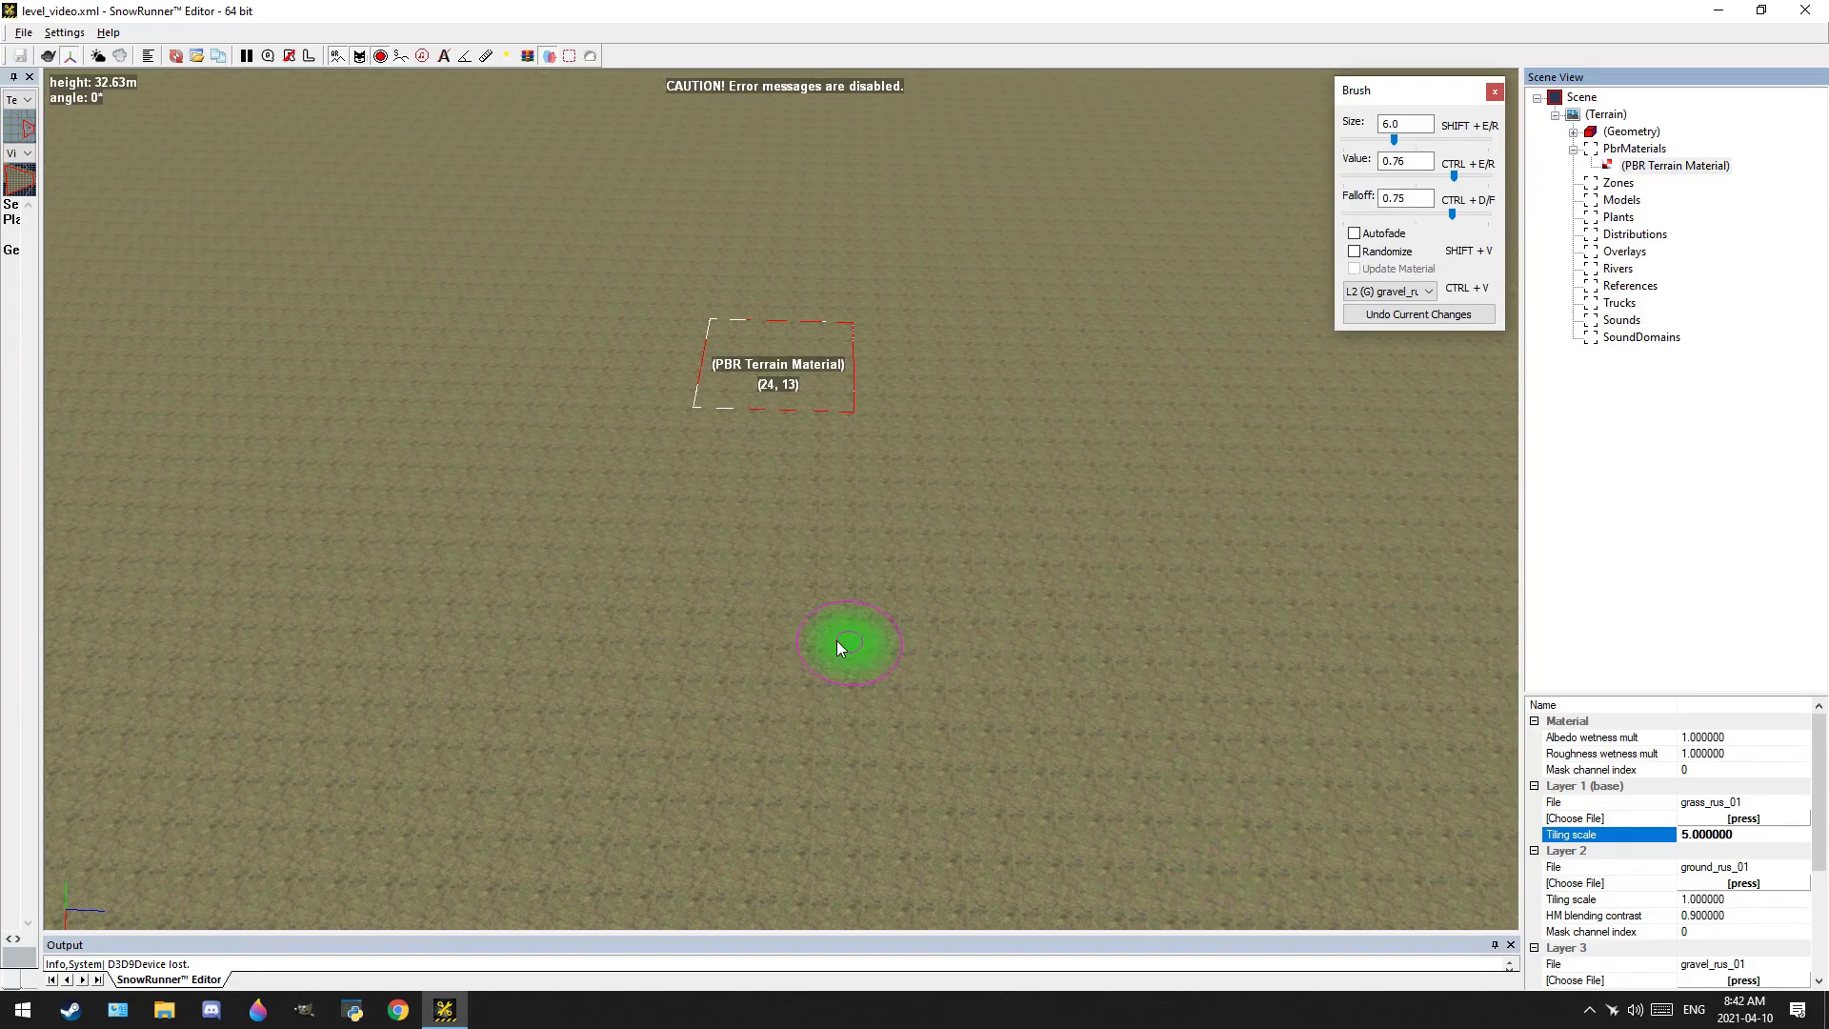
Examine the density of the rescaled grass texture around the marked terrain block
scroll(785, 580, "up", 3)
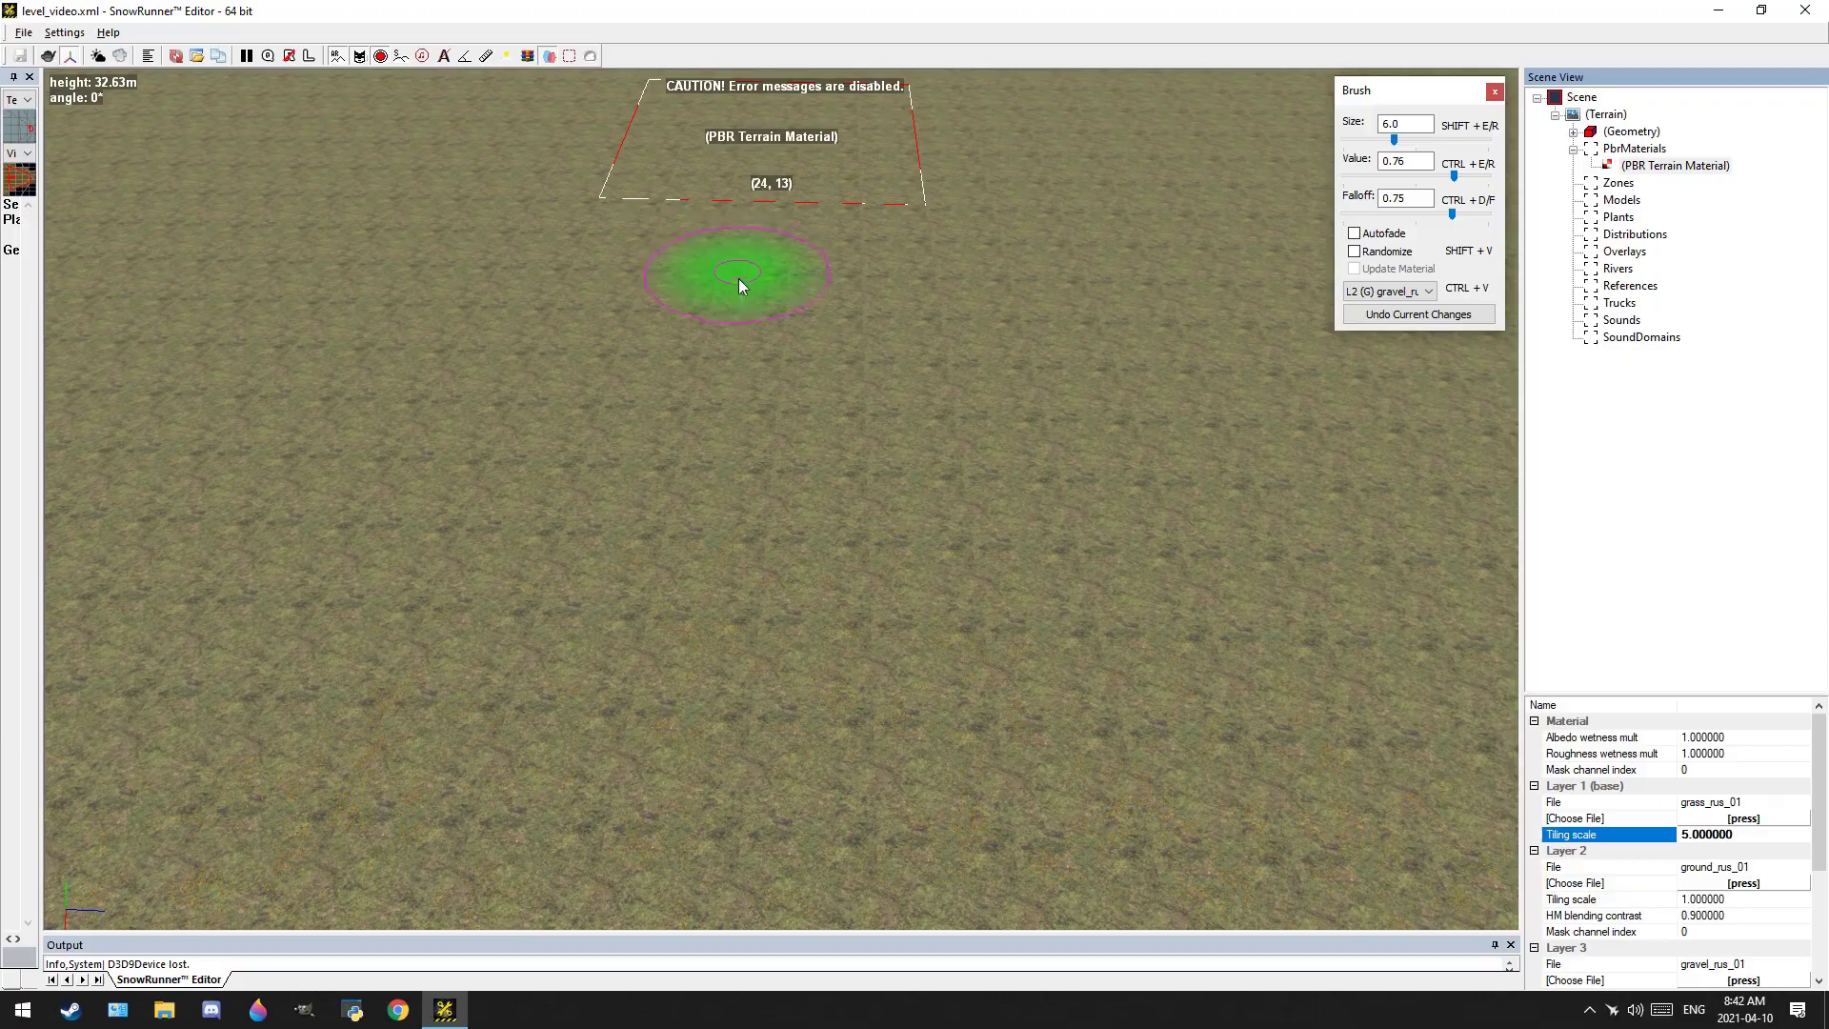
middle_click_drag(739, 278, 747, 415)
scroll(747, 415, "up", 3)
left_click_drag(769, 656, 1013, 689)
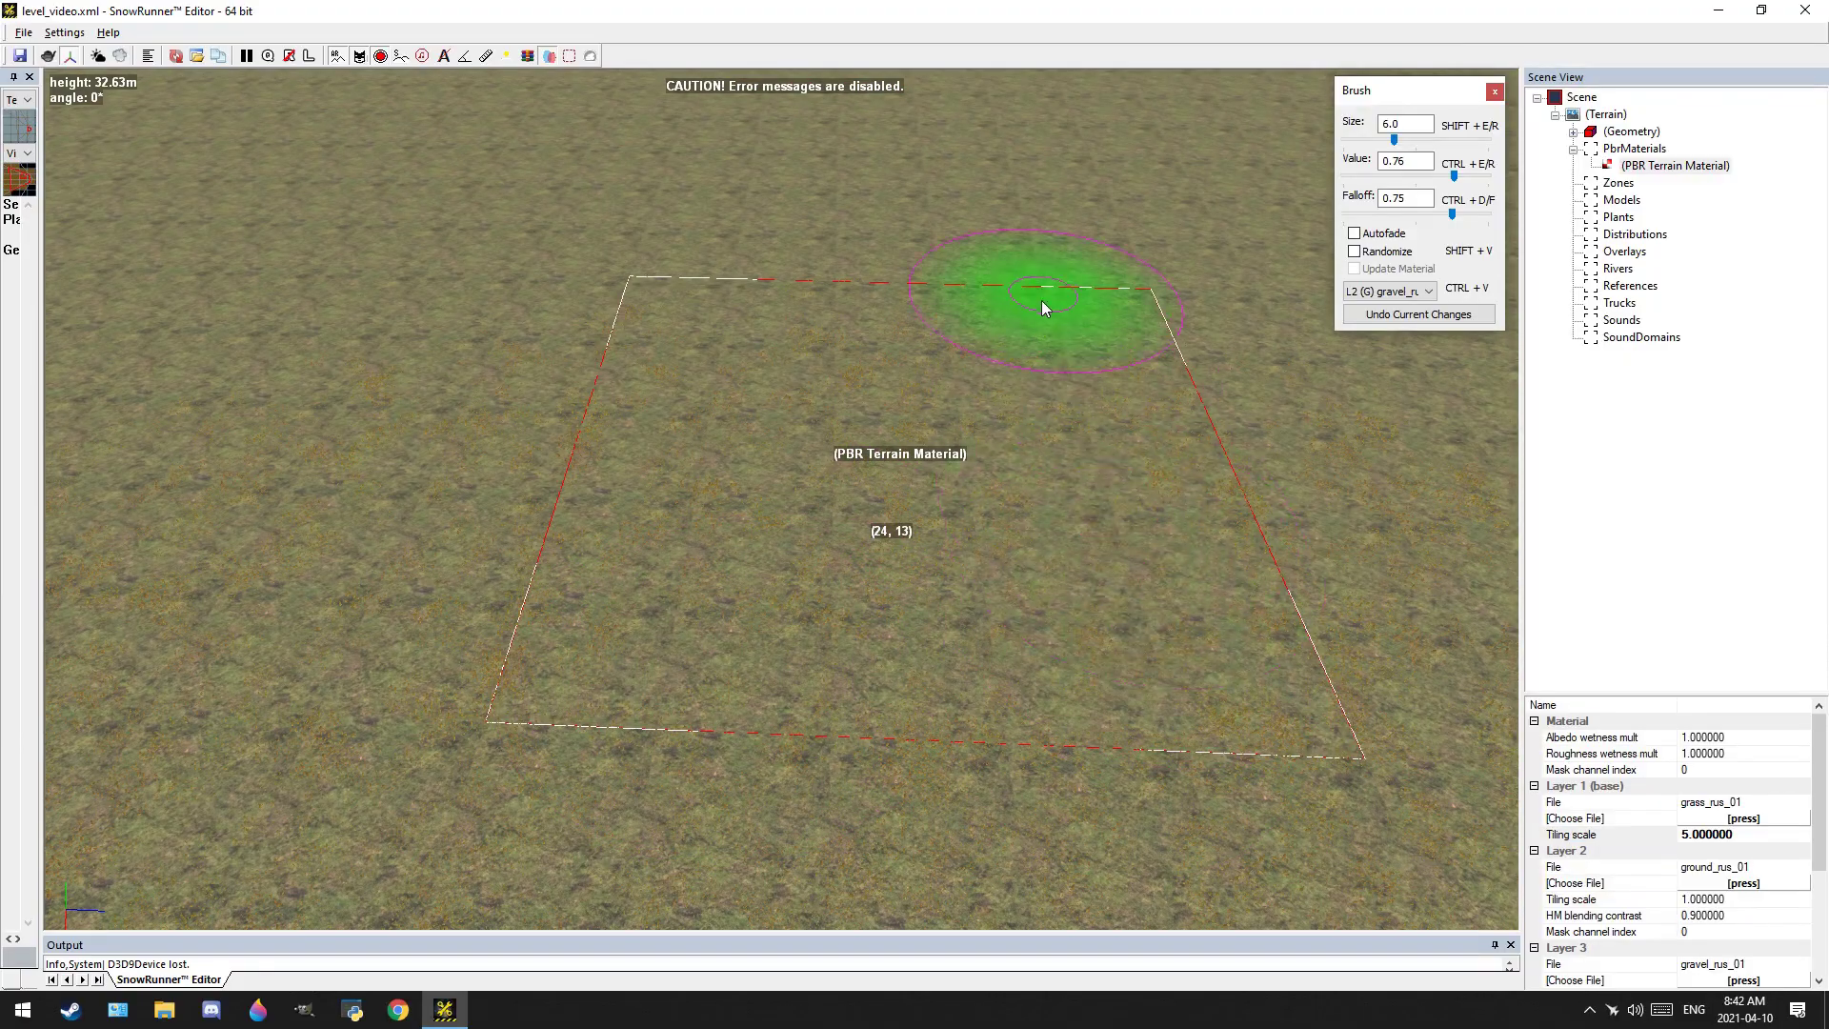
scroll(1198, 602, "down", 3)
middle_click_drag(895, 671, 791, 690)
scroll(762, 648, "up", 3)
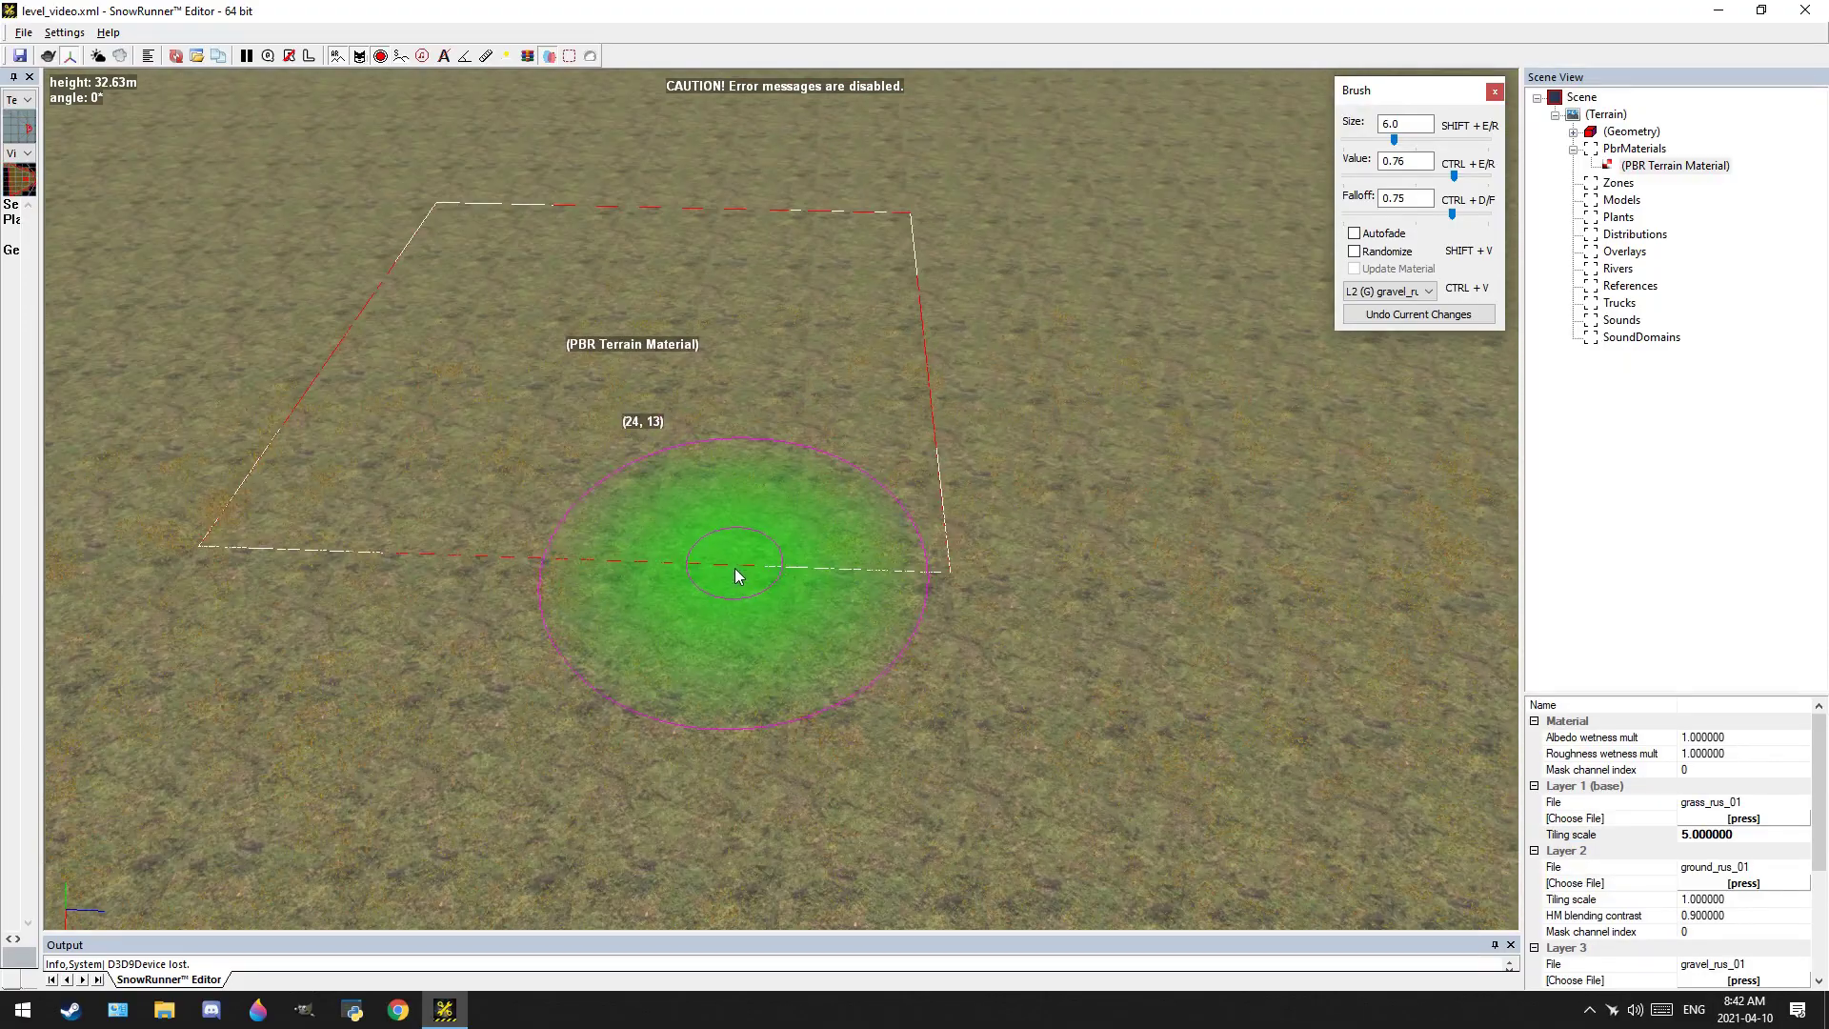
mouse_move(735, 568)
middle_mouse_down()
mouse_move(753, 524)
mouse_move(741, 571)
mouse_move(767, 577)
mouse_move(785, 684)
middle_mouse_up()
scroll(768, 574, "down", 3)
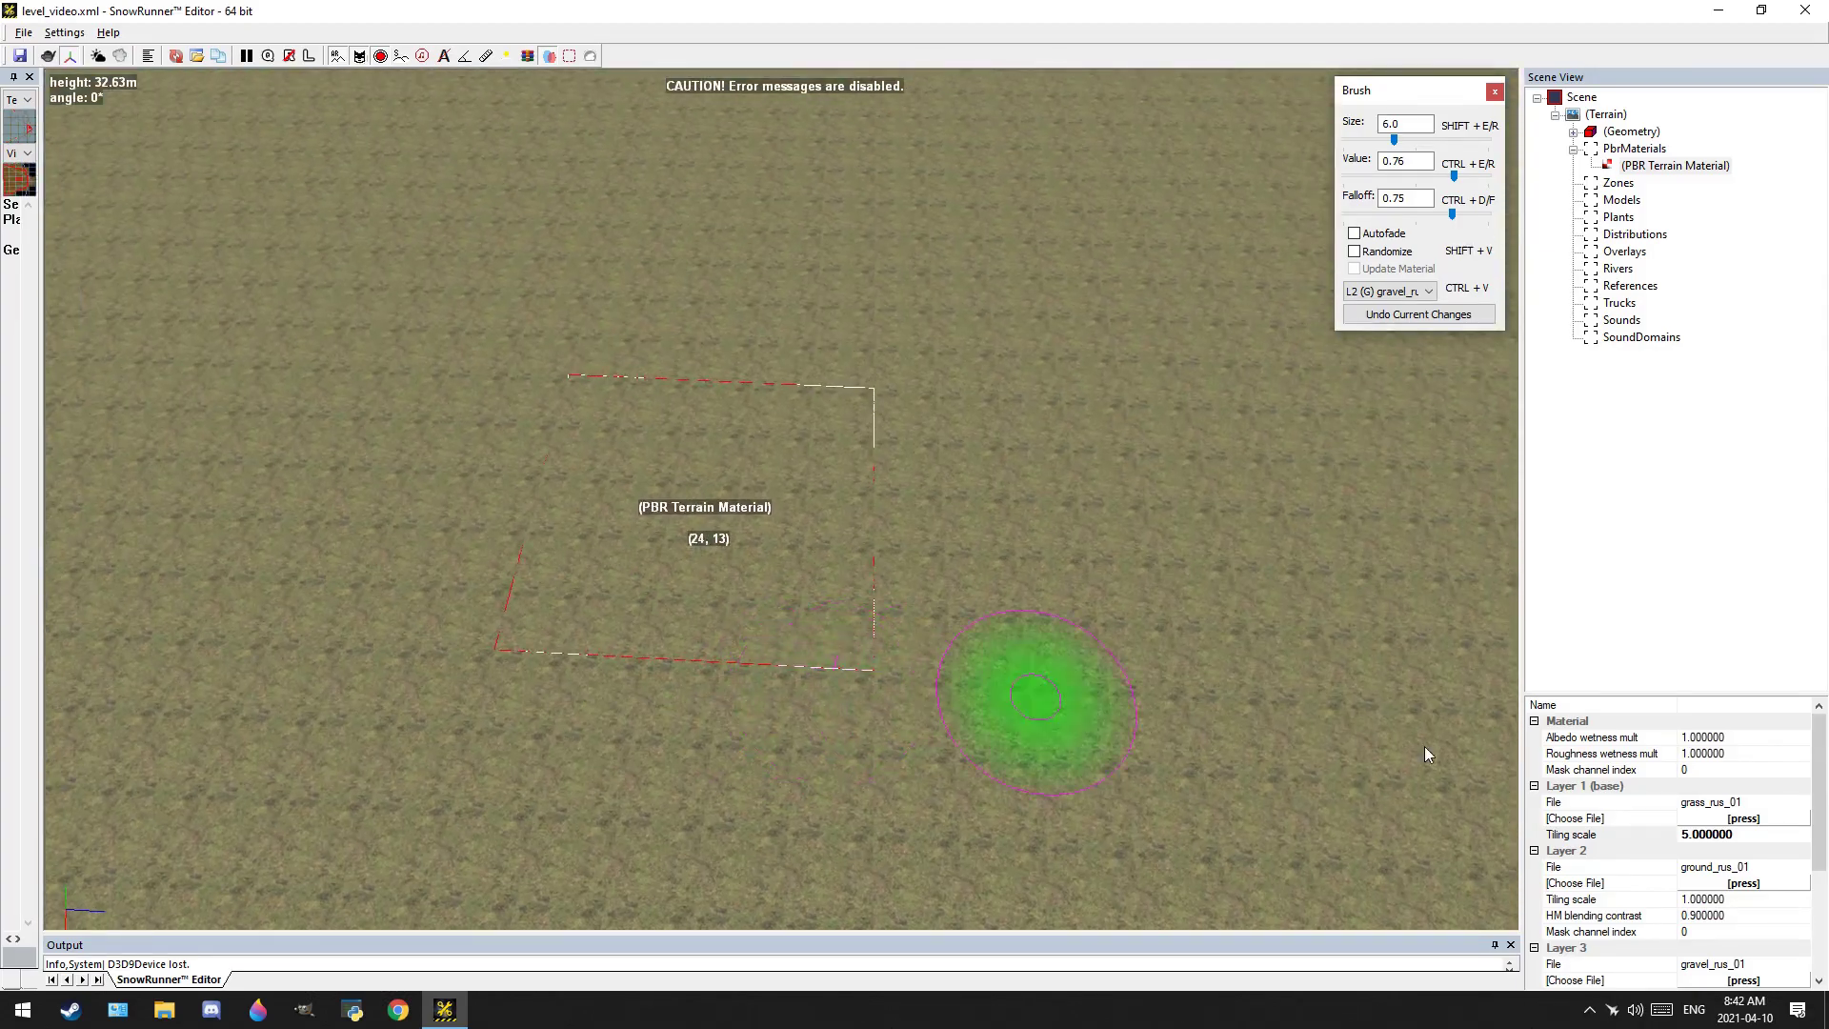
Set the tiling scale of the terrain material's ground_rus_01 layer to 5
left_click(1727, 900)
left_click(1731, 900)
type("5")
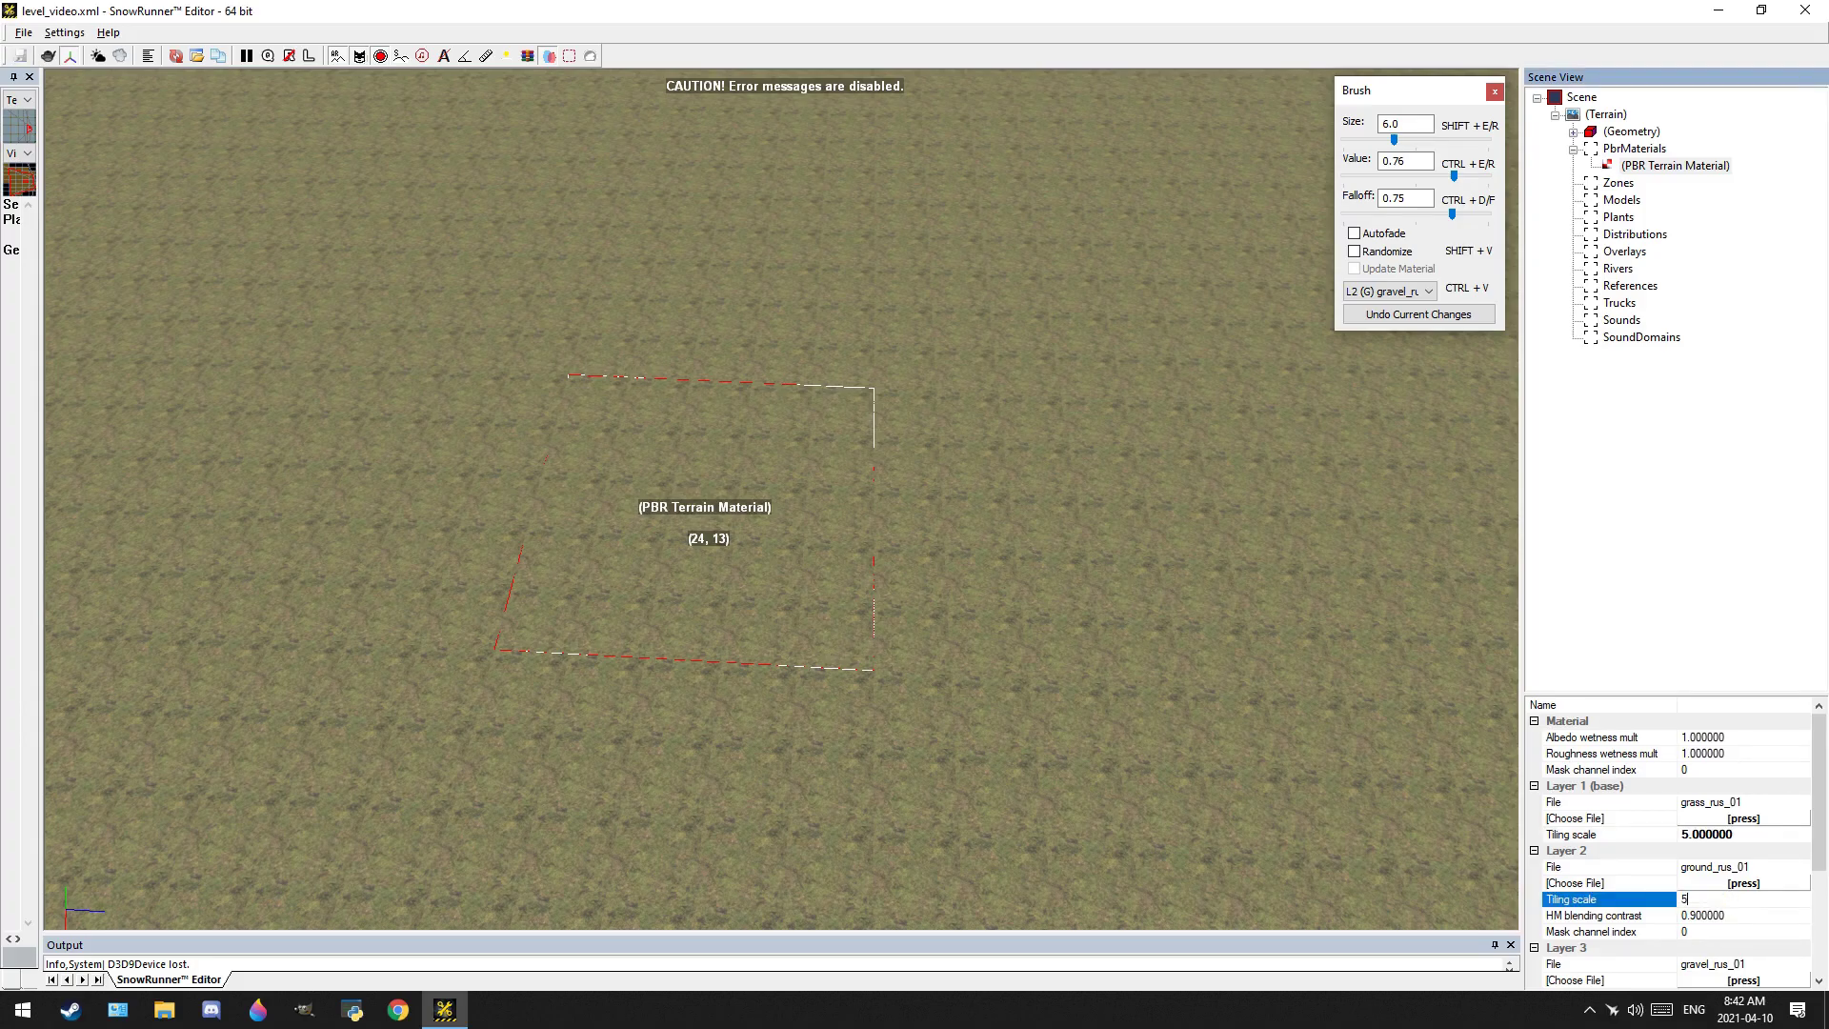
key("Return")
Set the tiling scale of the terrain material's gravel_rus_01 layer to 3.5
scroll(1635, 842, "down", 2)
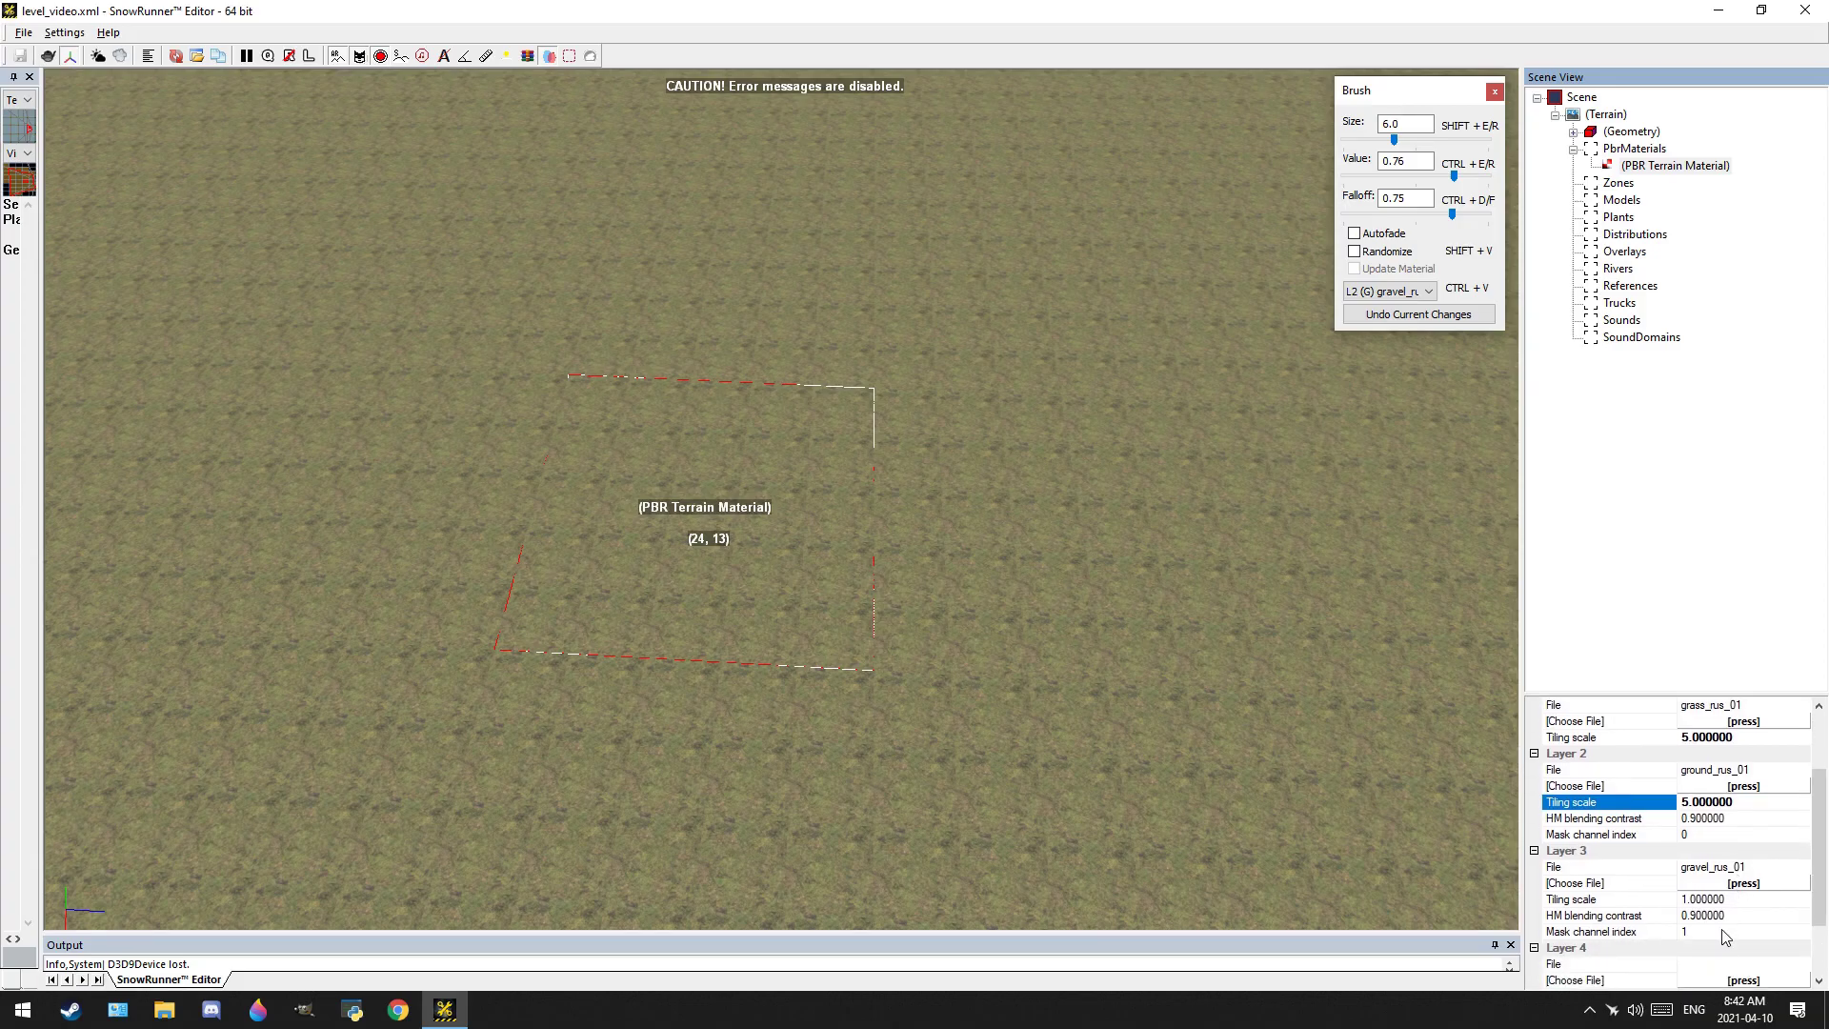
left_click(1727, 899)
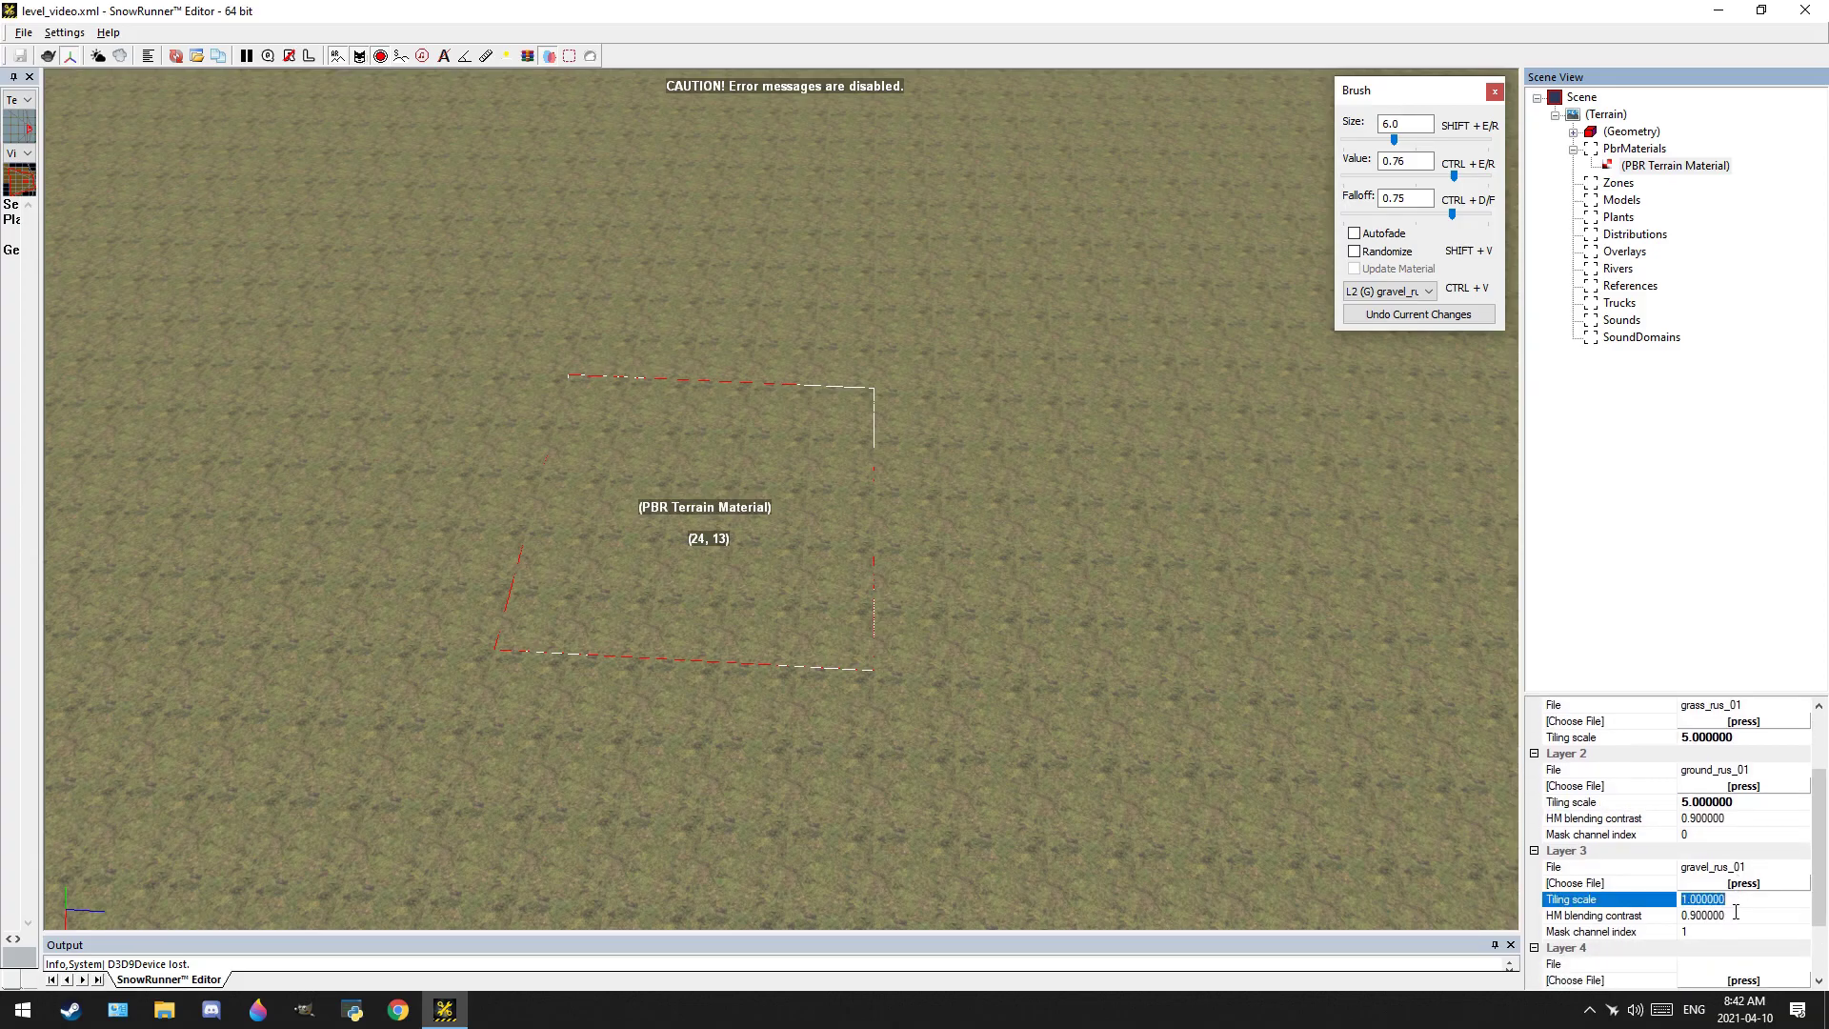
type("3.5")
key("Return")
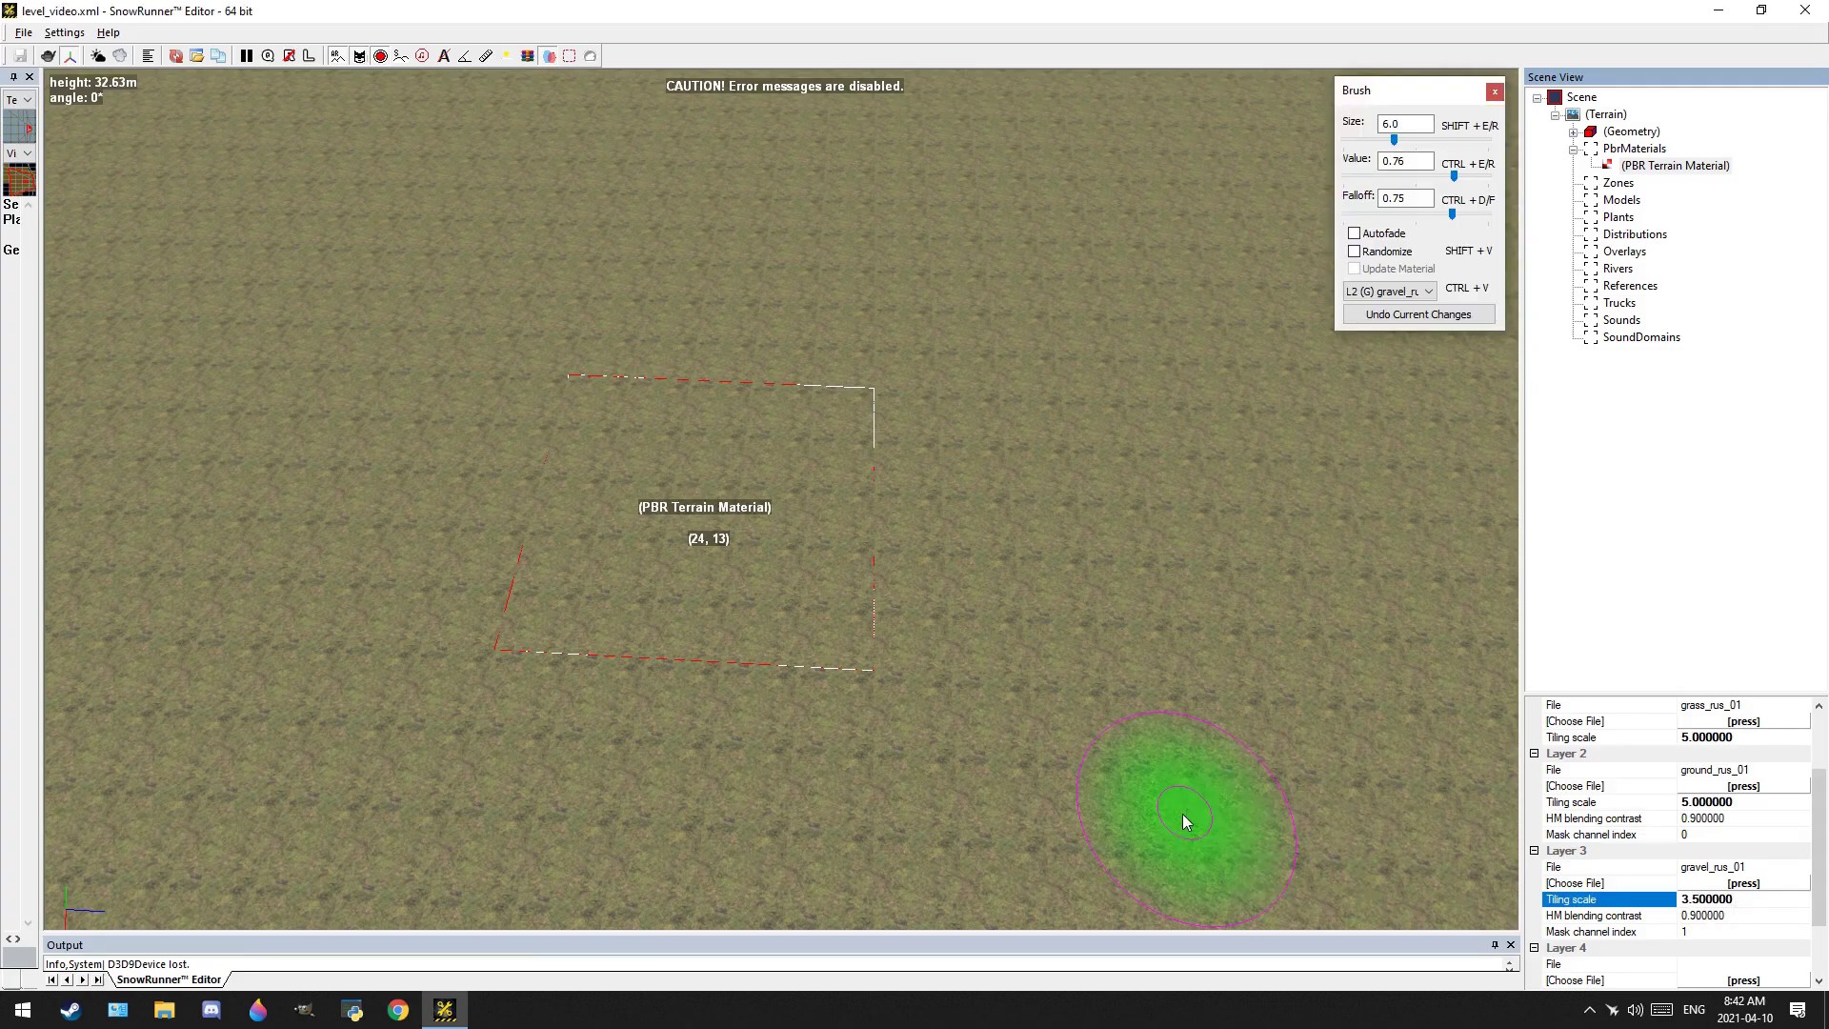
Leave material painting and examine how the grass texture repeats across the terrain from close up and far away
scroll(800, 431, "down", 4)
middle_click_drag(806, 437, 787, 601)
scroll(780, 522, "down", 3)
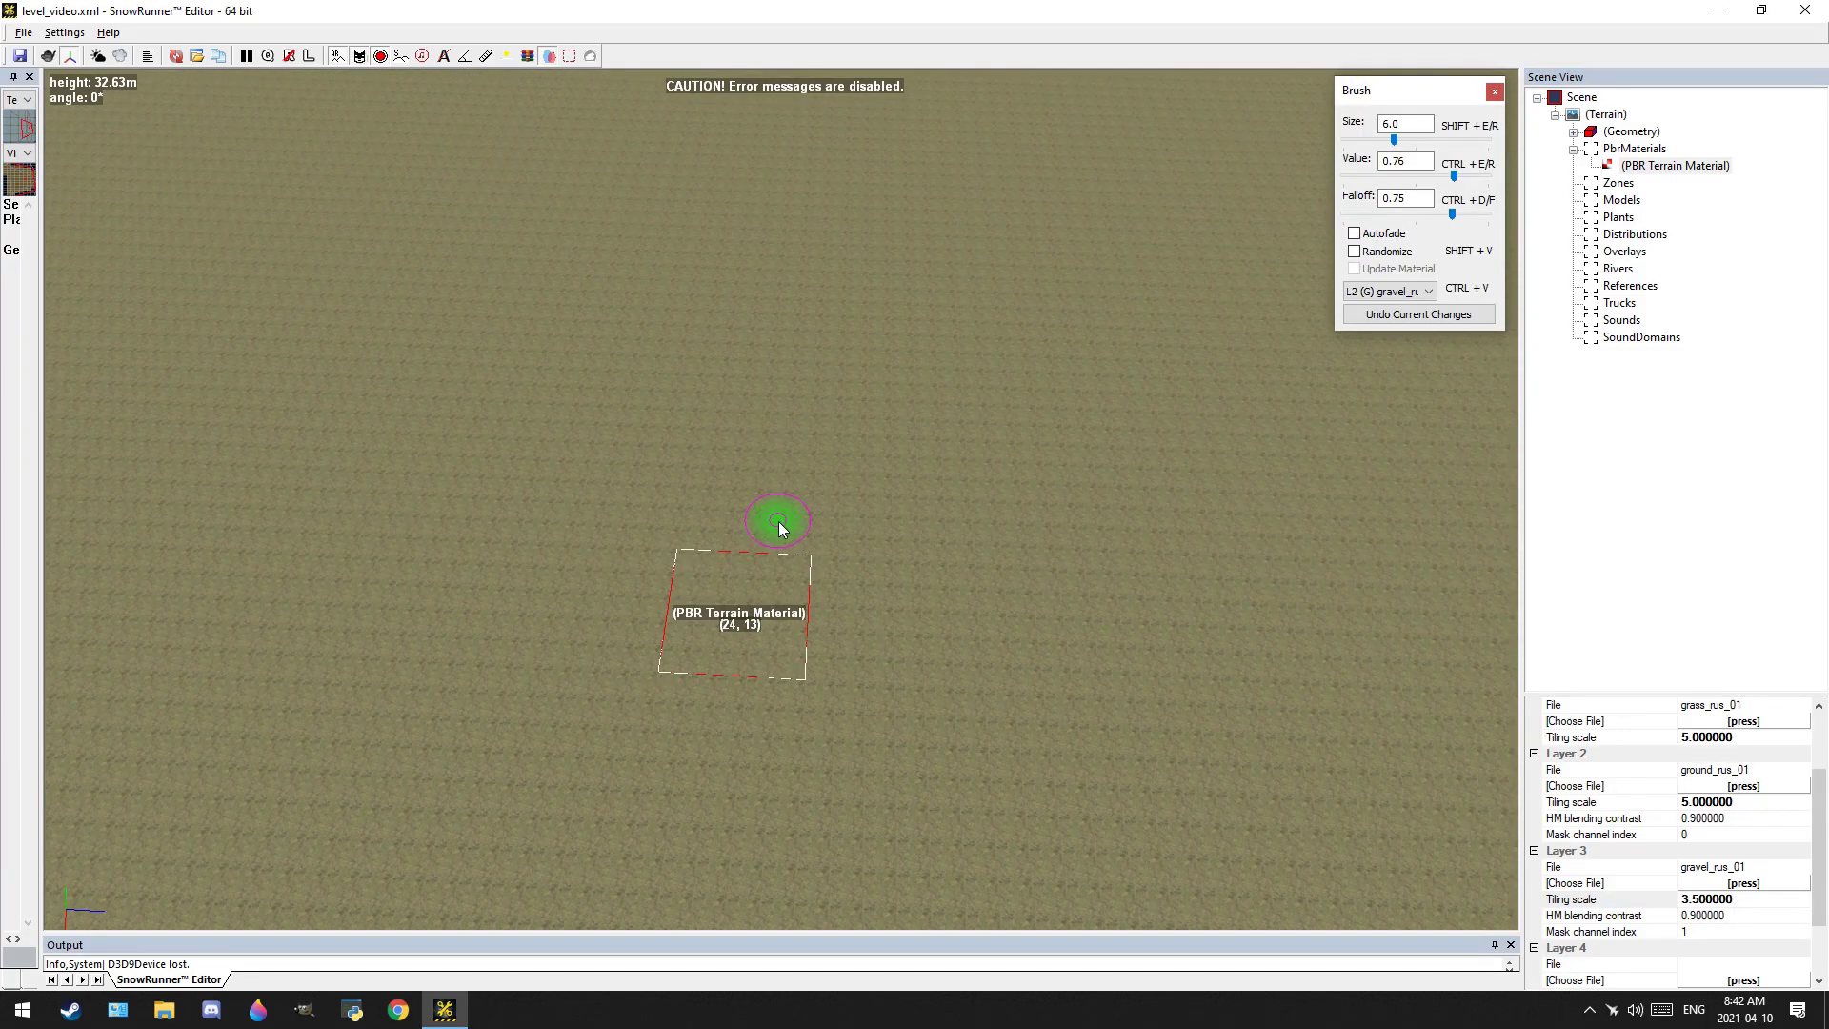
mouse_move(780, 522)
middle_mouse_down("alt")
mouse_move(768, 480)
mouse_move(803, 483)
mouse_move(798, 499)
mouse_move(925, 461)
mouse_move(894, 490)
mouse_move(933, 562)
middle_mouse_up("alt")
scroll(798, 509, "down", 3)
right_click(911, 562)
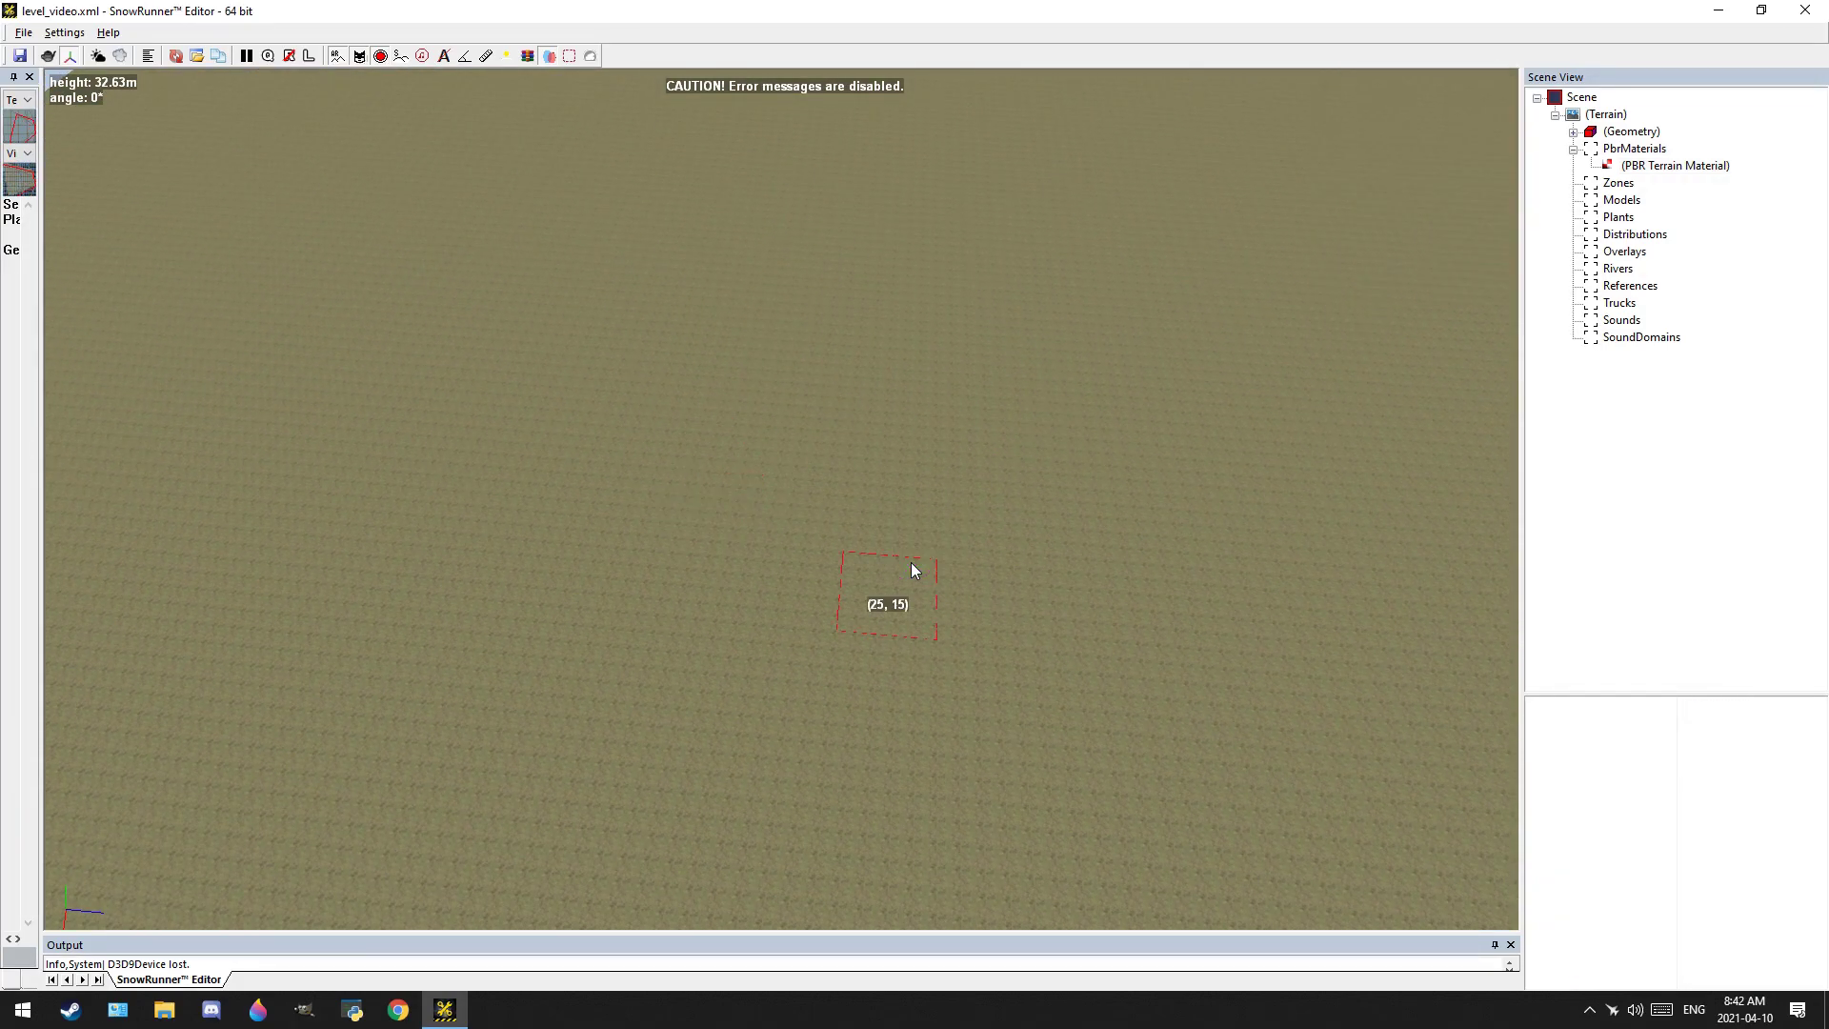
scroll(825, 484, "up", 5)
mouse_move(829, 454)
middle_mouse_down("alt")
mouse_move(837, 434)
mouse_move(837, 454)
middle_mouse_up("alt")
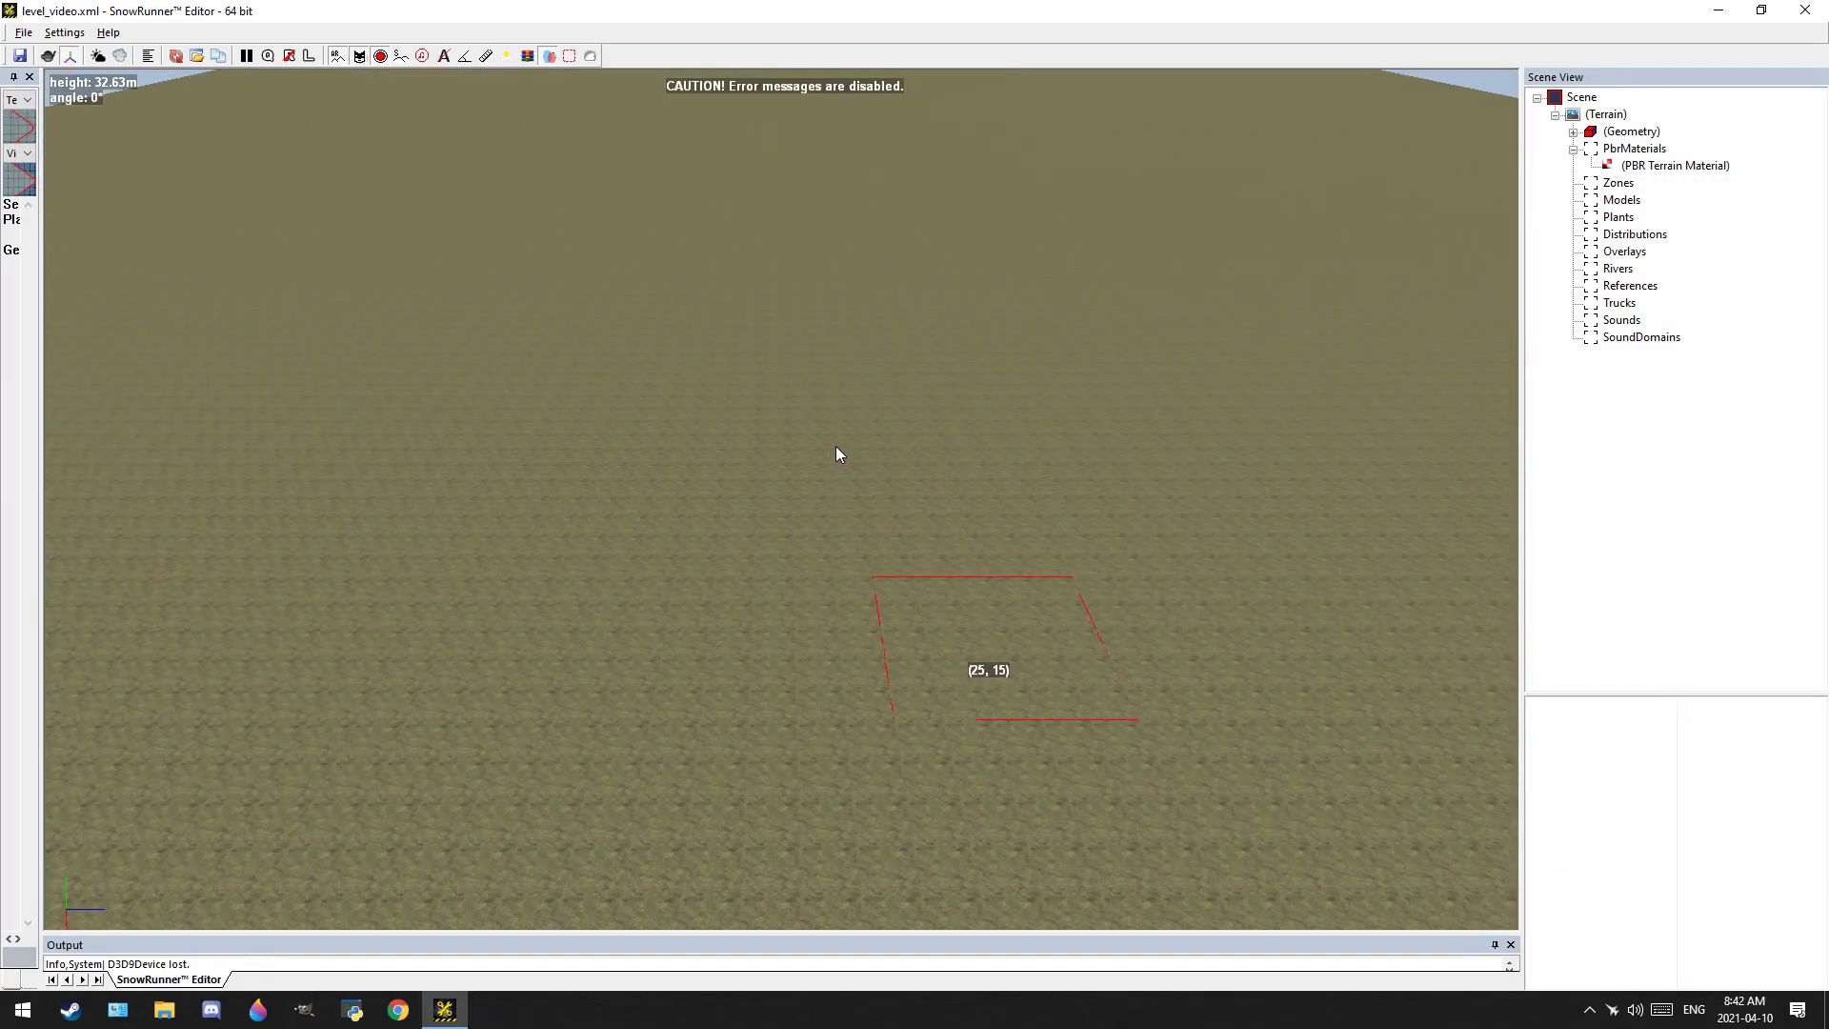
scroll(842, 443, "down", 6)
mouse_move(830, 540)
middle_mouse_down("alt")
mouse_move(842, 386)
mouse_move(860, 559)
middle_mouse_up("alt")
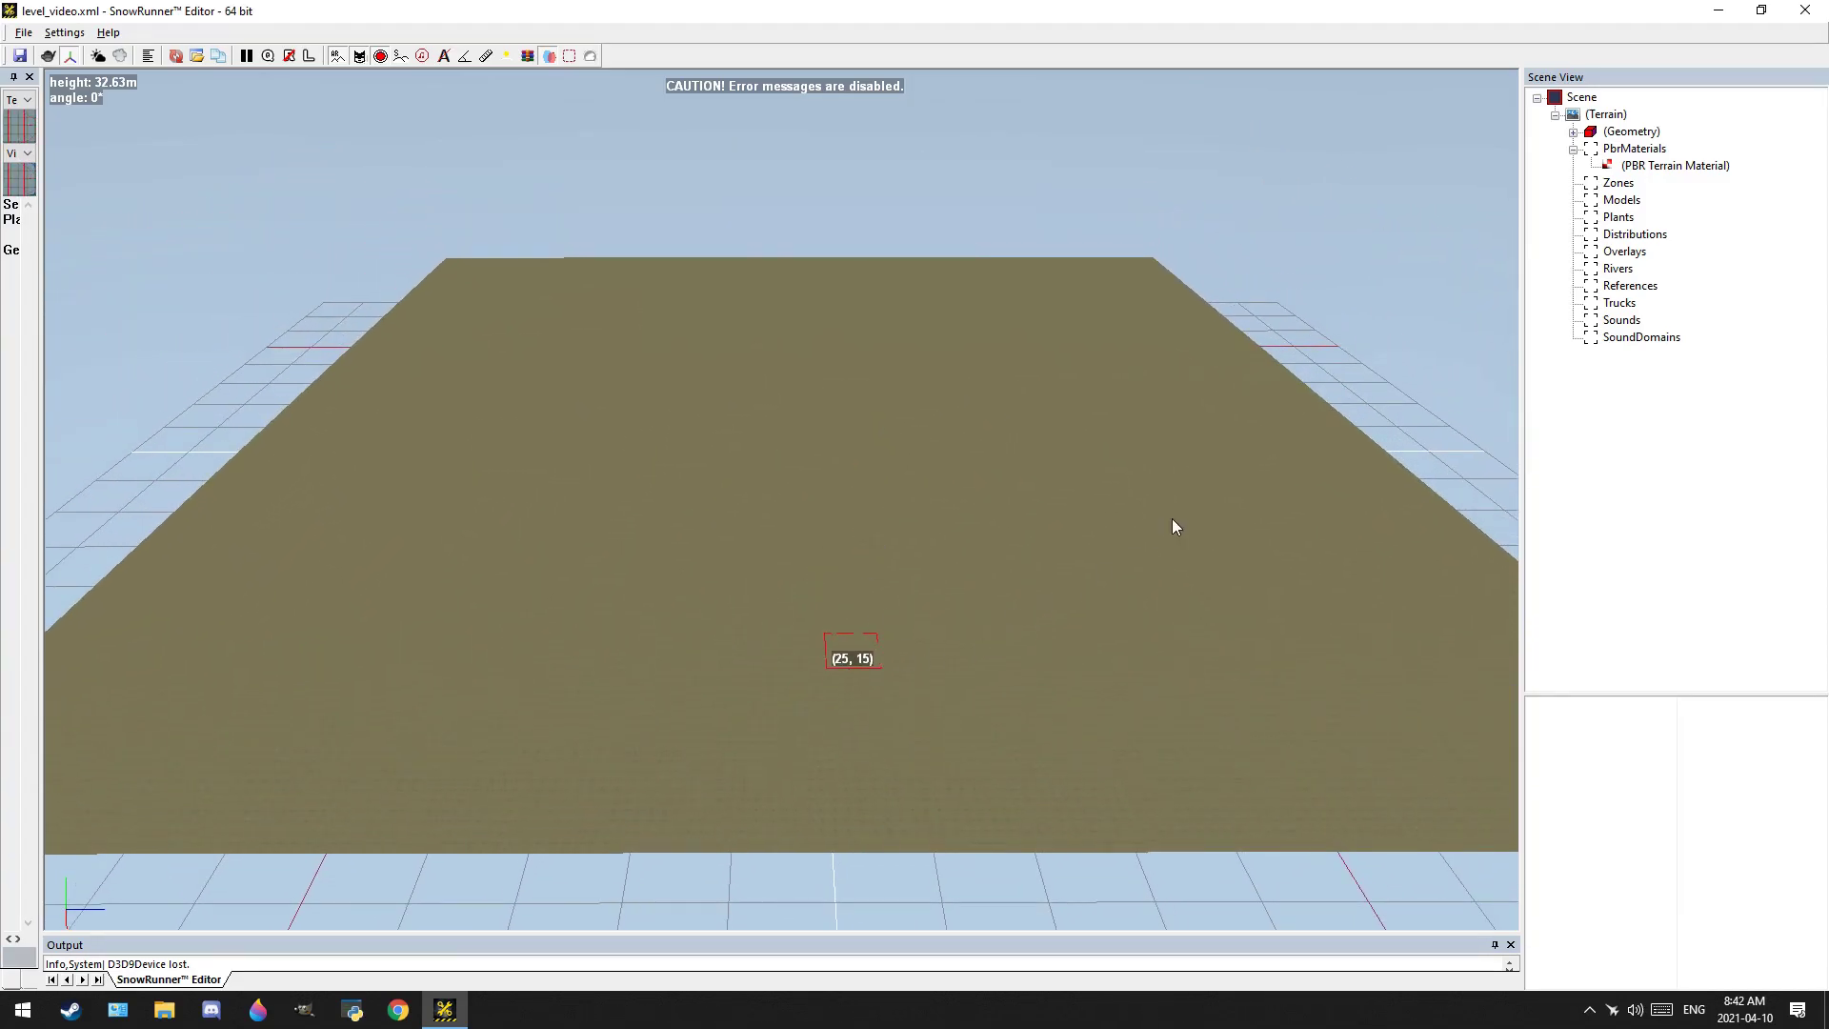
Edit the terrain geometry with a Height brush of size 32.4 and value 2.60, raising a small hill near the terrain's edge
scroll(1174, 519, "up", 2)
left_click(1649, 134)
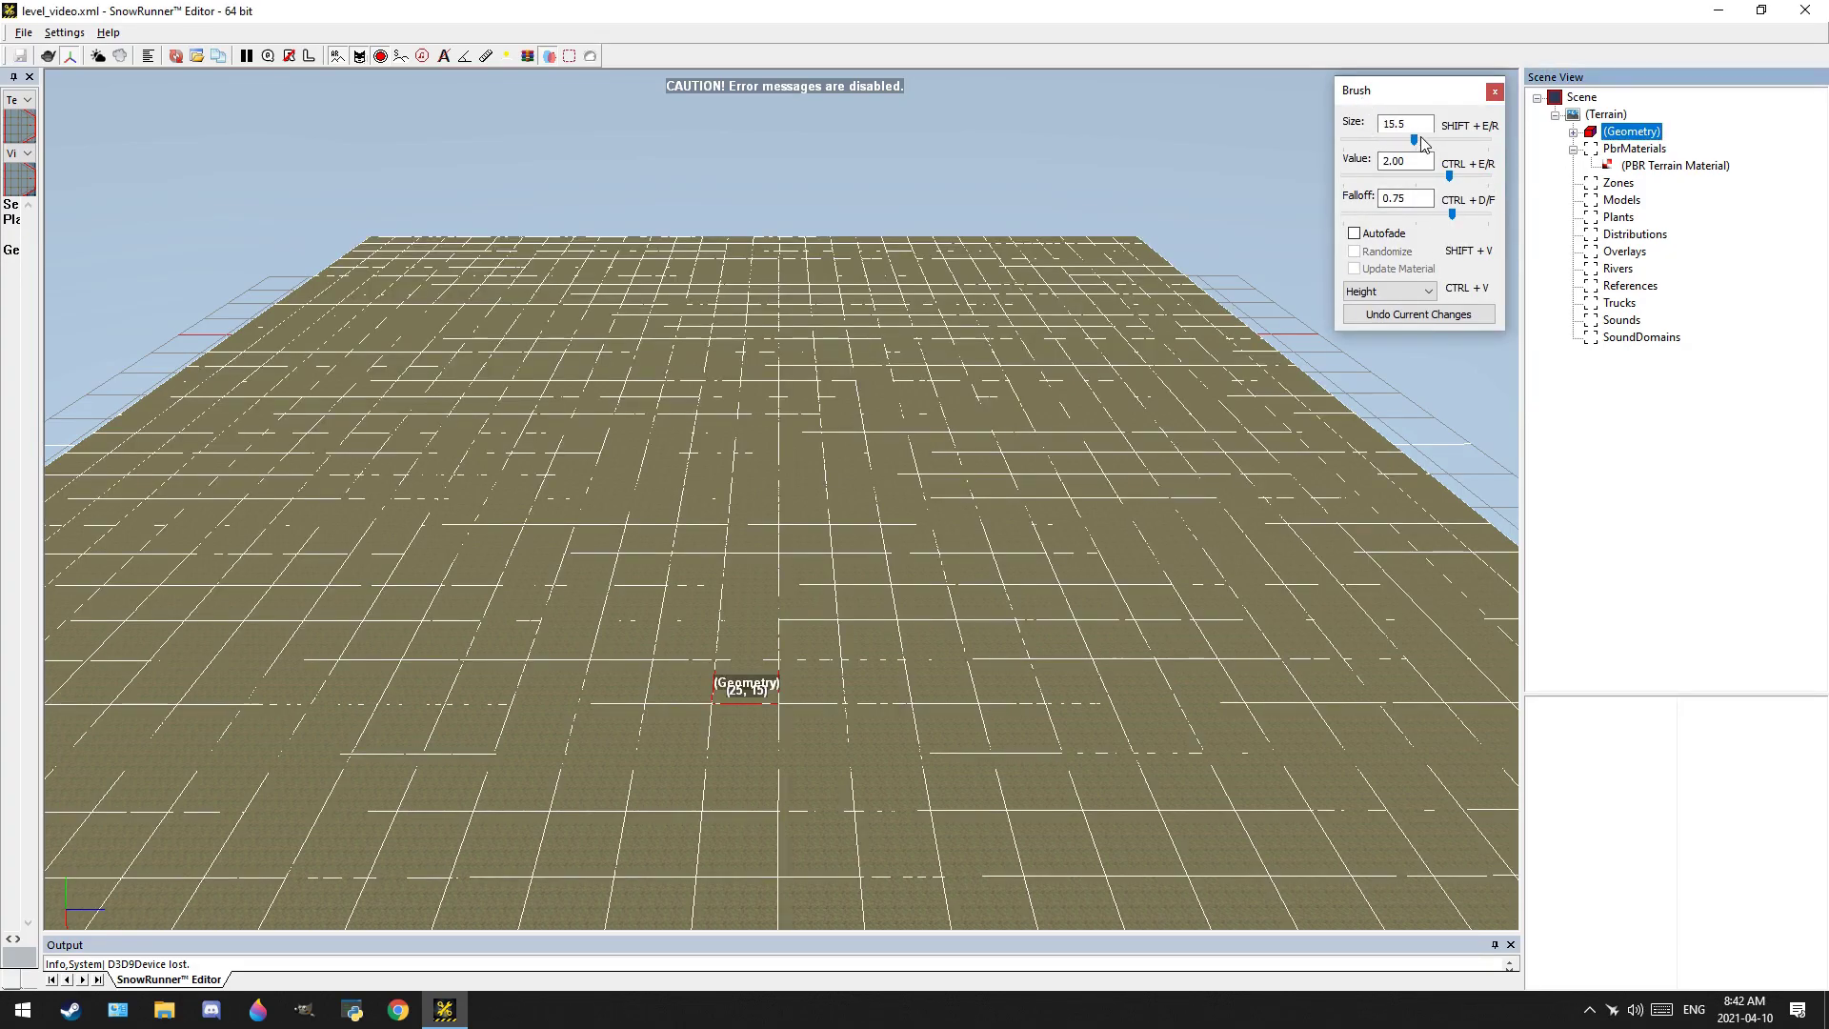
left_click_drag(1426, 140, 1435, 140)
scroll(1058, 658, "down", 4)
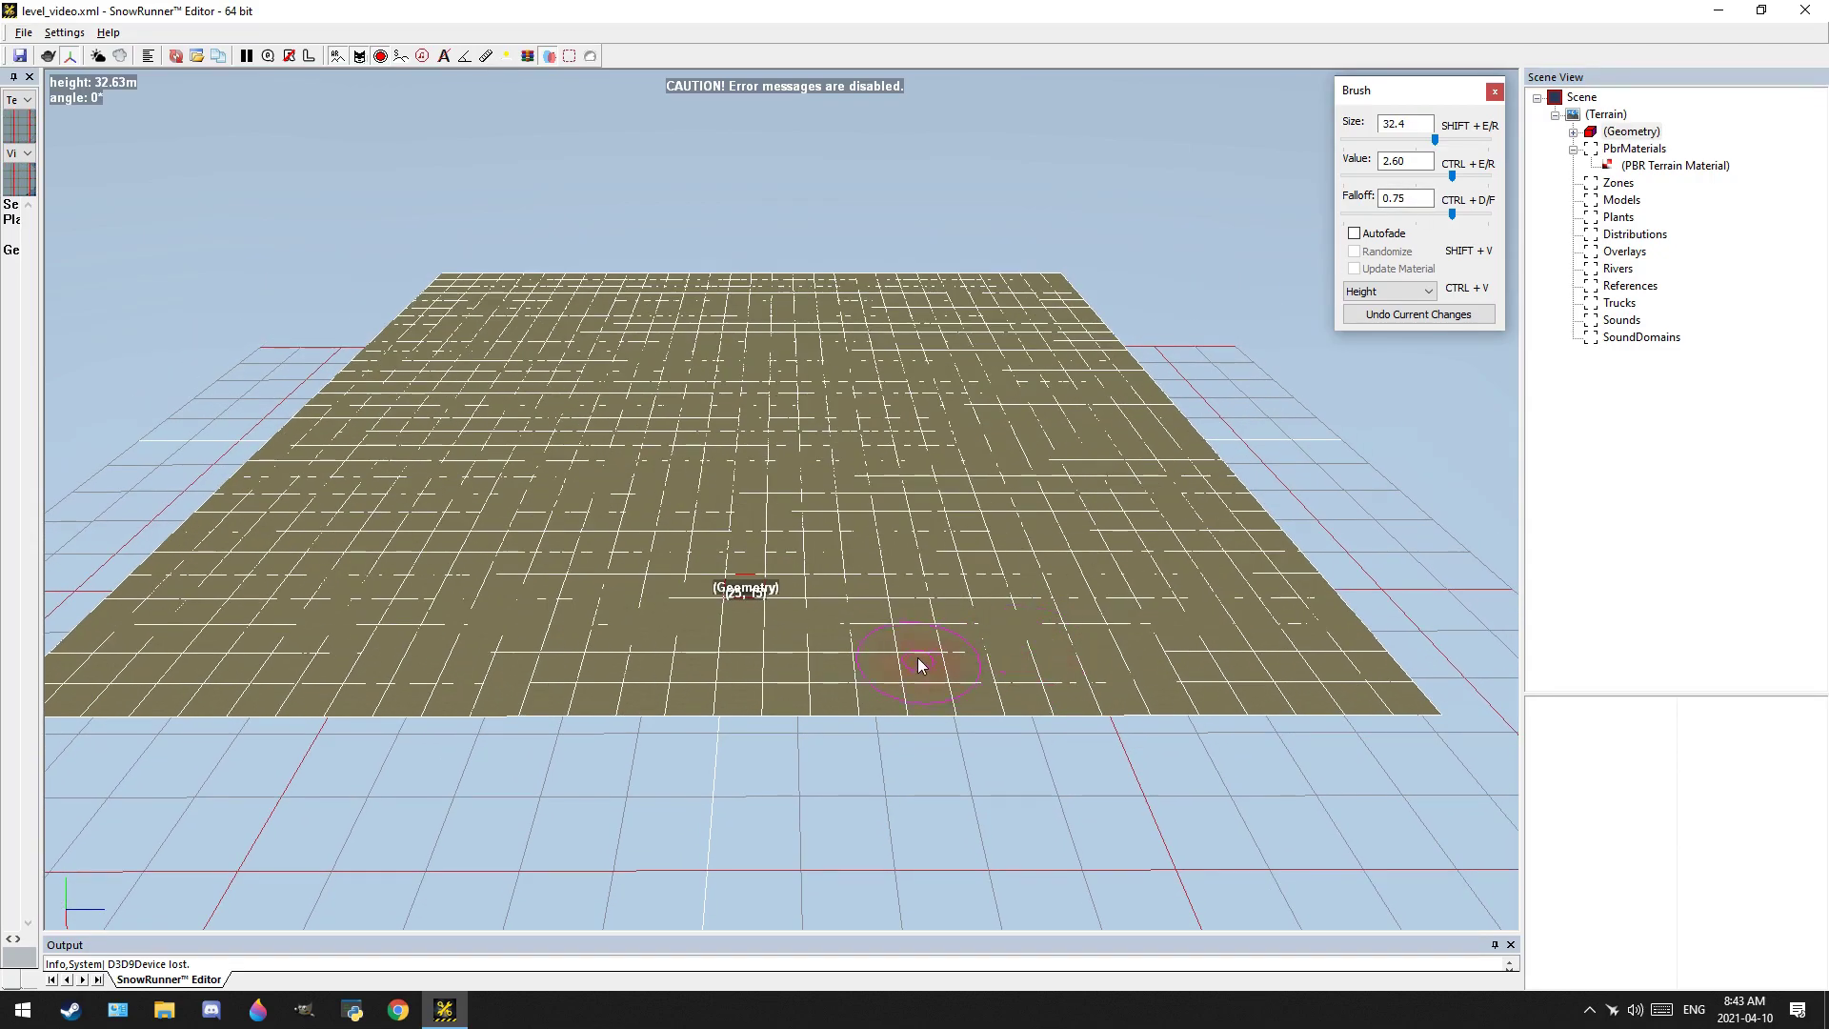
scroll(918, 657, "up", 5)
middle_click_drag(1025, 556, 1015, 586, "alt")
mouse_move(1016, 669)
left_mouse_down()
mouse_move(997, 530)
mouse_move(1048, 688)
mouse_move(975, 465)
mouse_move(970, 553)
left_mouse_up()
mouse_move(970, 566)
middle_mouse_down("alt")
mouse_move(1050, 524)
mouse_move(1050, 539)
middle_mouse_up("alt")
mouse_move(1049, 539)
left_mouse_down()
mouse_move(801, 539)
mouse_move(988, 556)
mouse_move(1098, 591)
left_mouse_up()
mouse_move(953, 619)
middle_mouse_down("alt")
mouse_move(863, 634)
mouse_move(908, 560)
middle_mouse_up("alt")
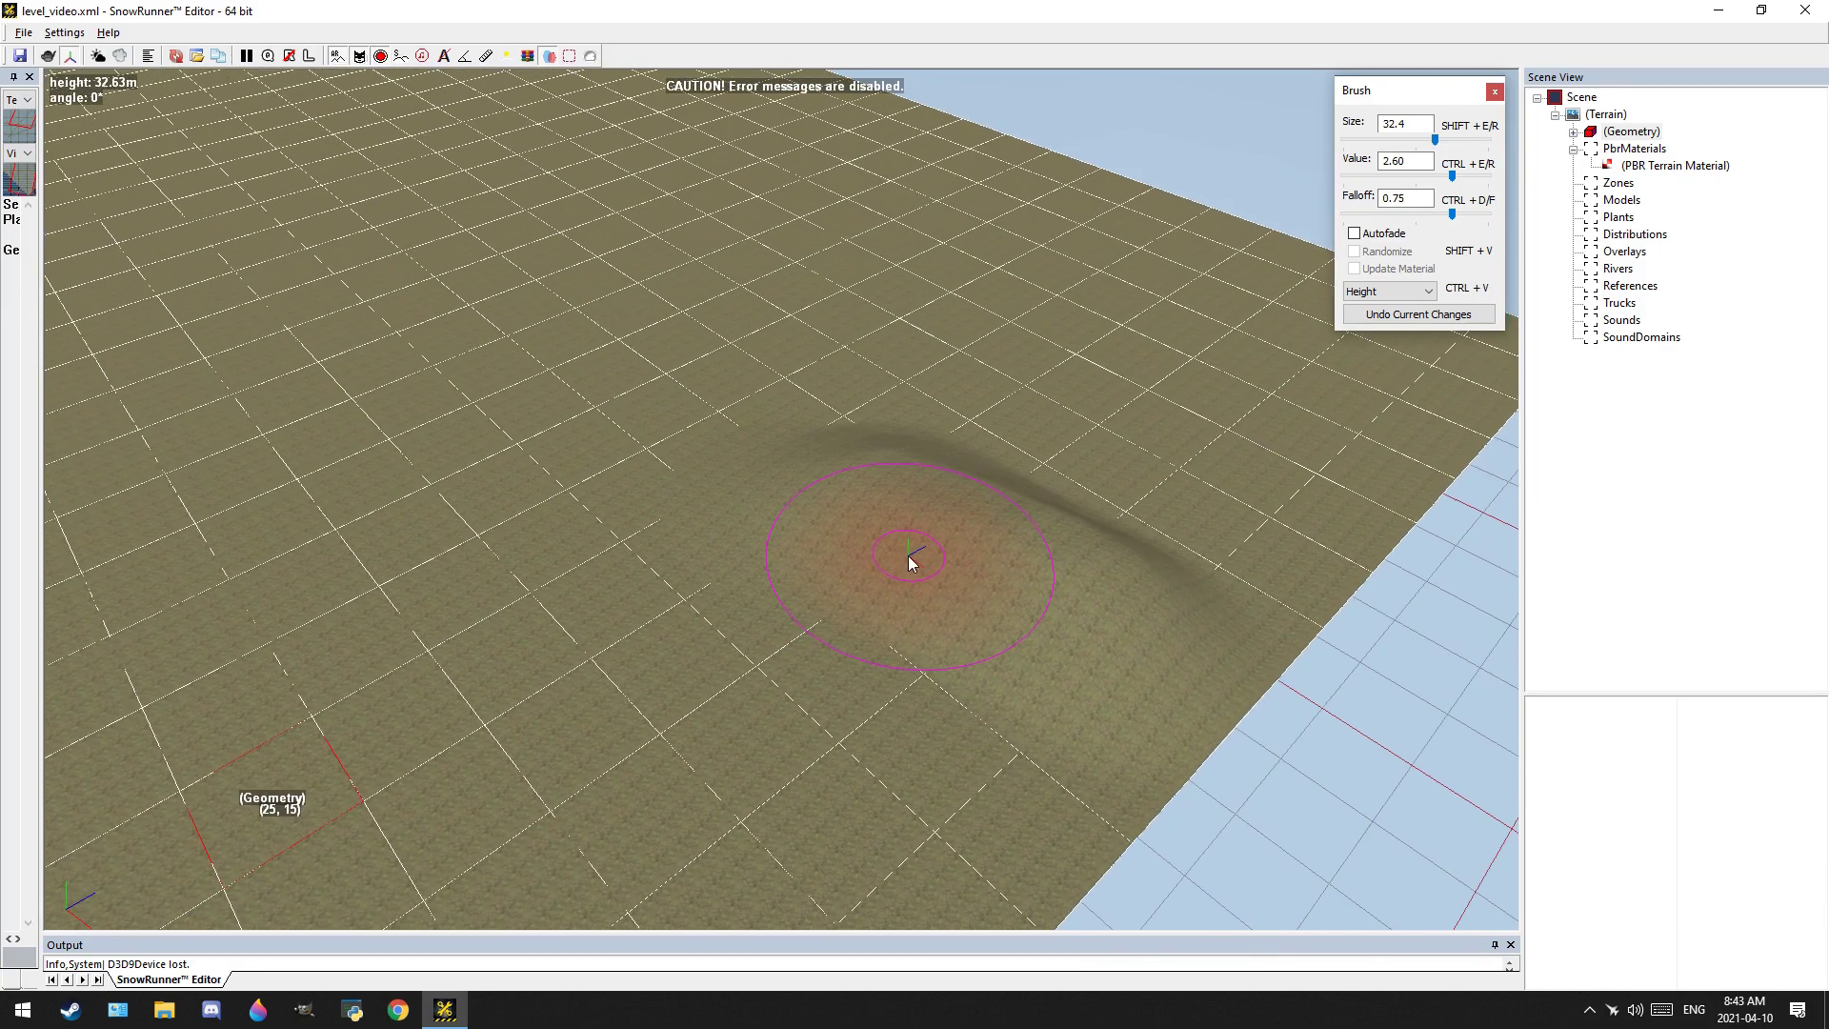
Use a Flatten brush with size 35.5, value 0.50 and falloff 0.37 to spread the hill's height into a winding strip
left_click(1389, 291)
left_click(1386, 305)
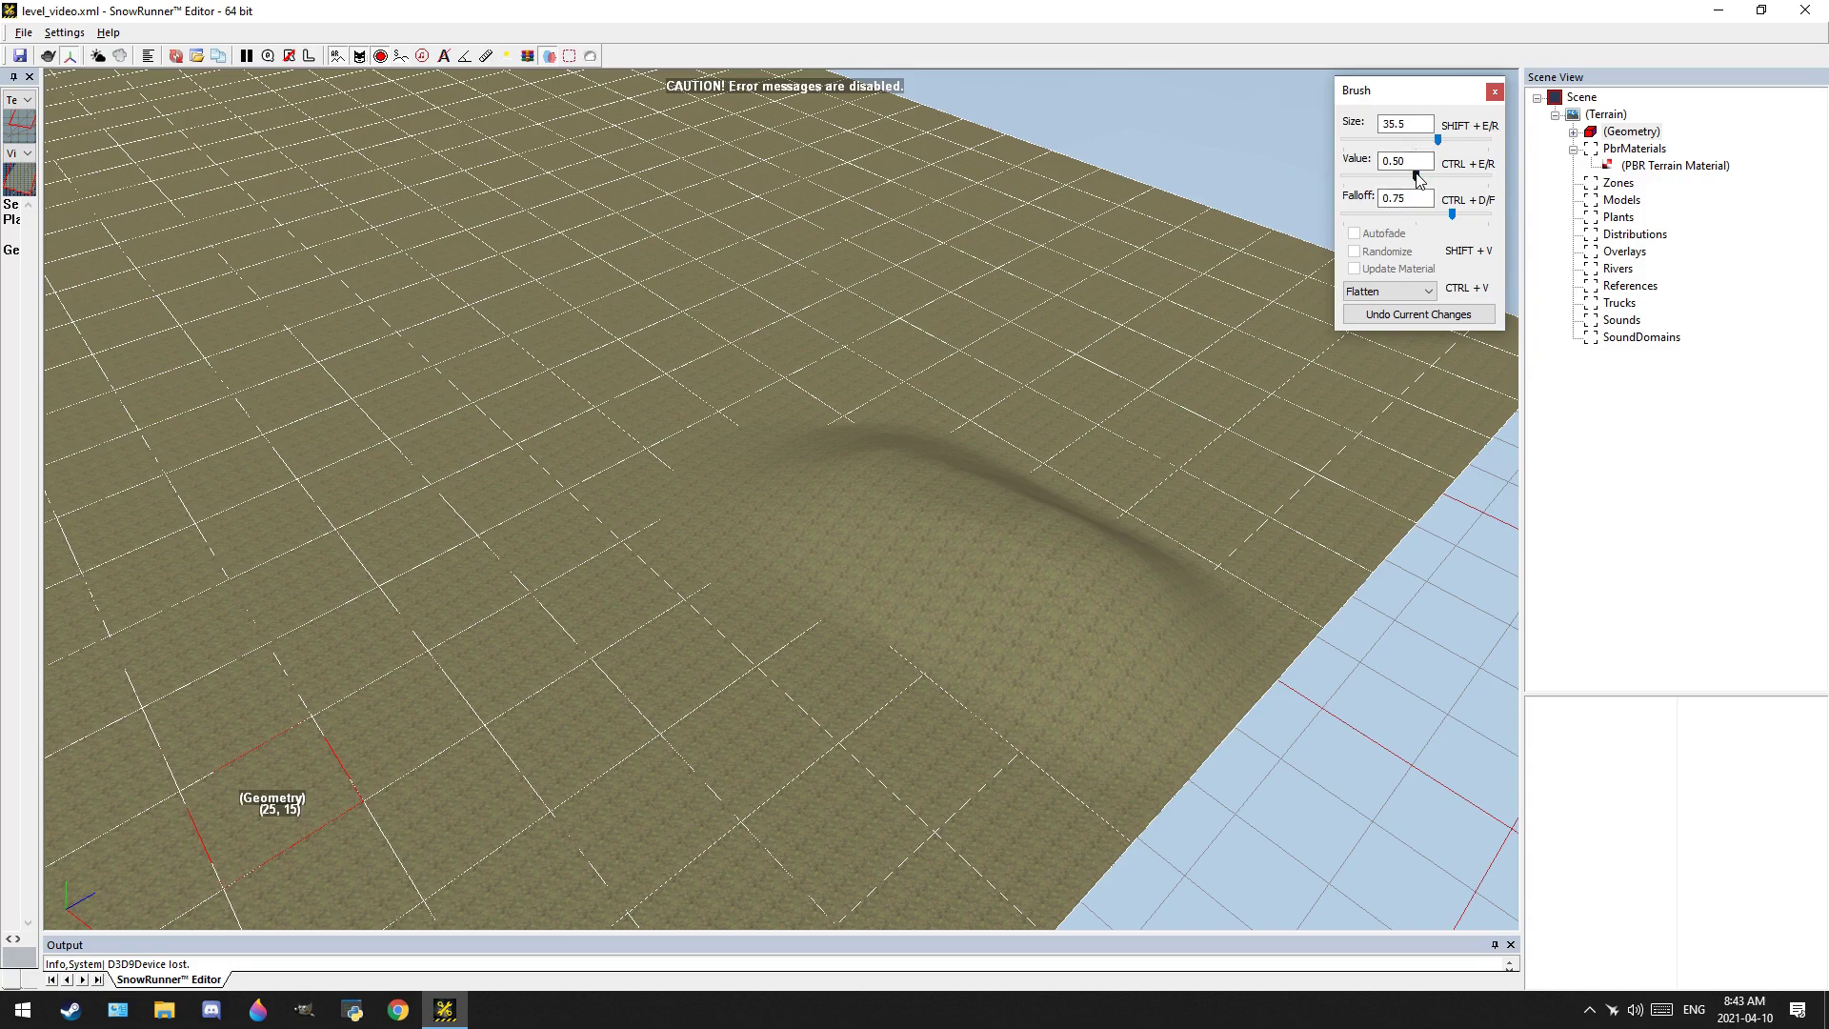
left_click_drag(1452, 214, 1423, 214)
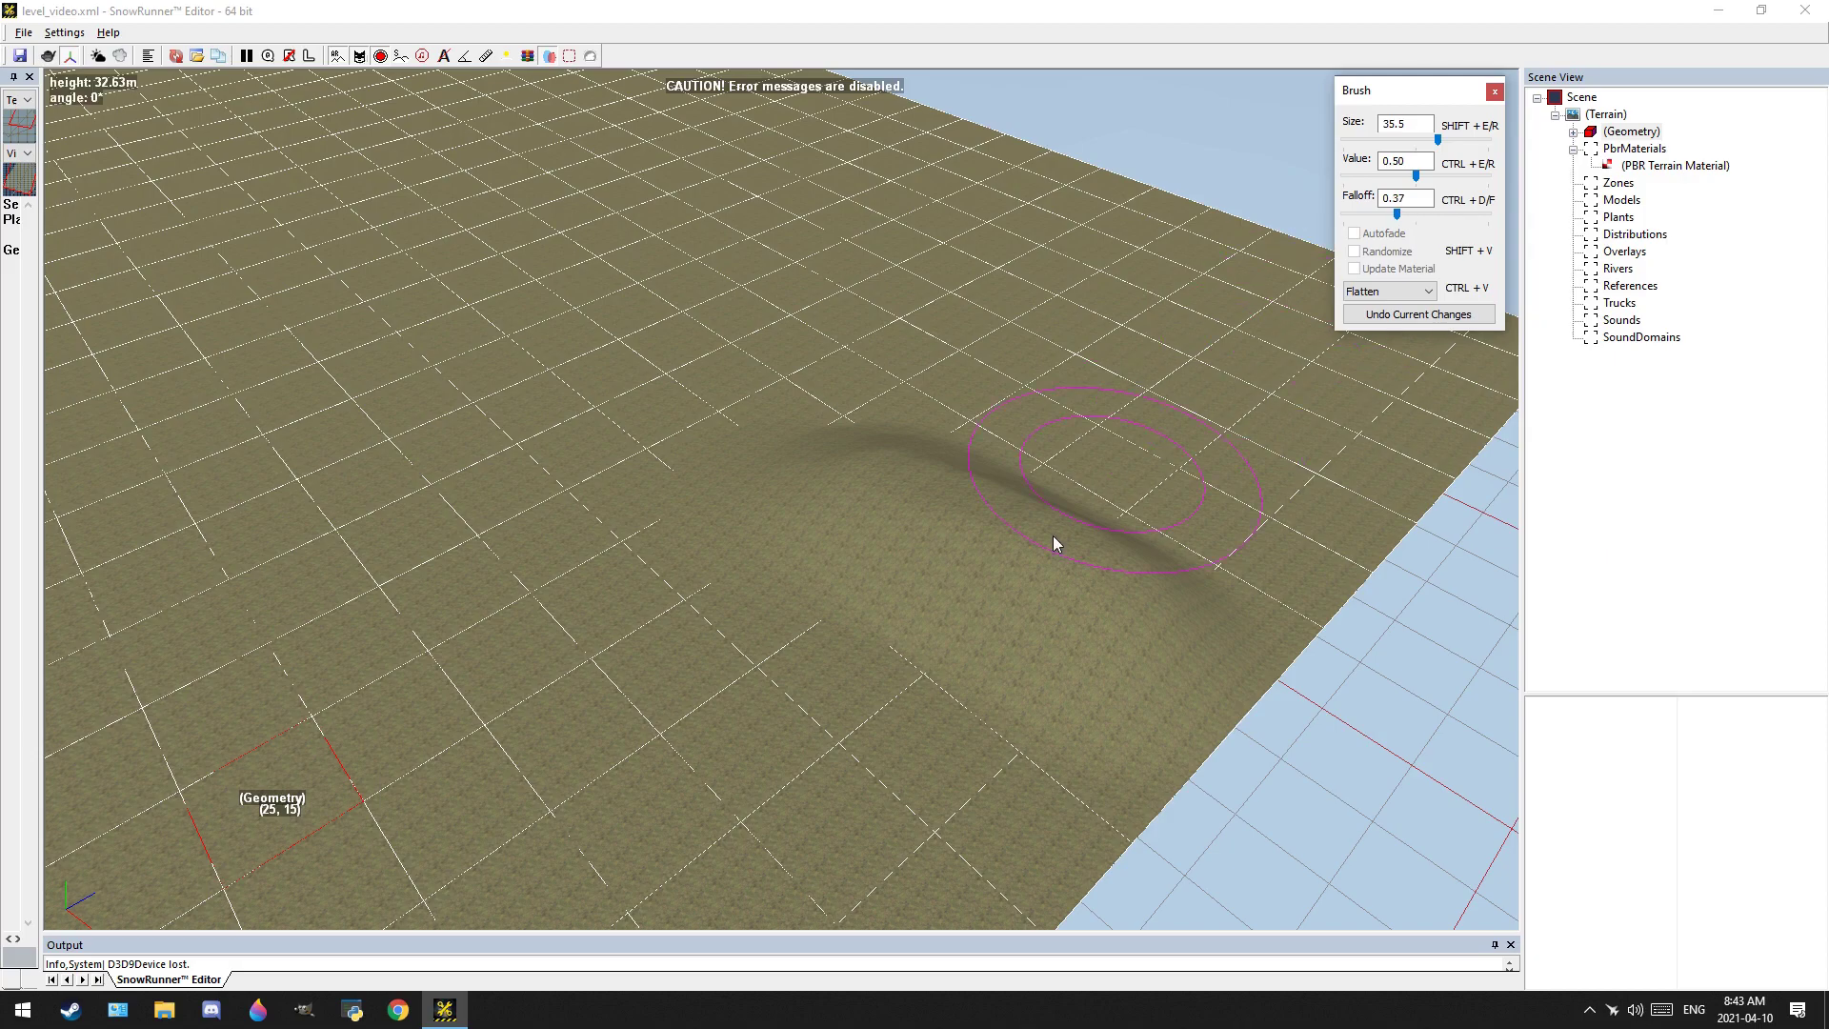
scroll(1042, 551, "up", 2)
mouse_move(1066, 613)
left_mouse_down()
mouse_move(930, 607)
mouse_move(1106, 716)
mouse_move(1172, 715)
mouse_move(572, 505)
mouse_move(1131, 707)
mouse_move(911, 507)
mouse_move(820, 503)
mouse_move(899, 665)
mouse_move(911, 648)
mouse_move(818, 444)
mouse_move(843, 340)
left_mouse_up()
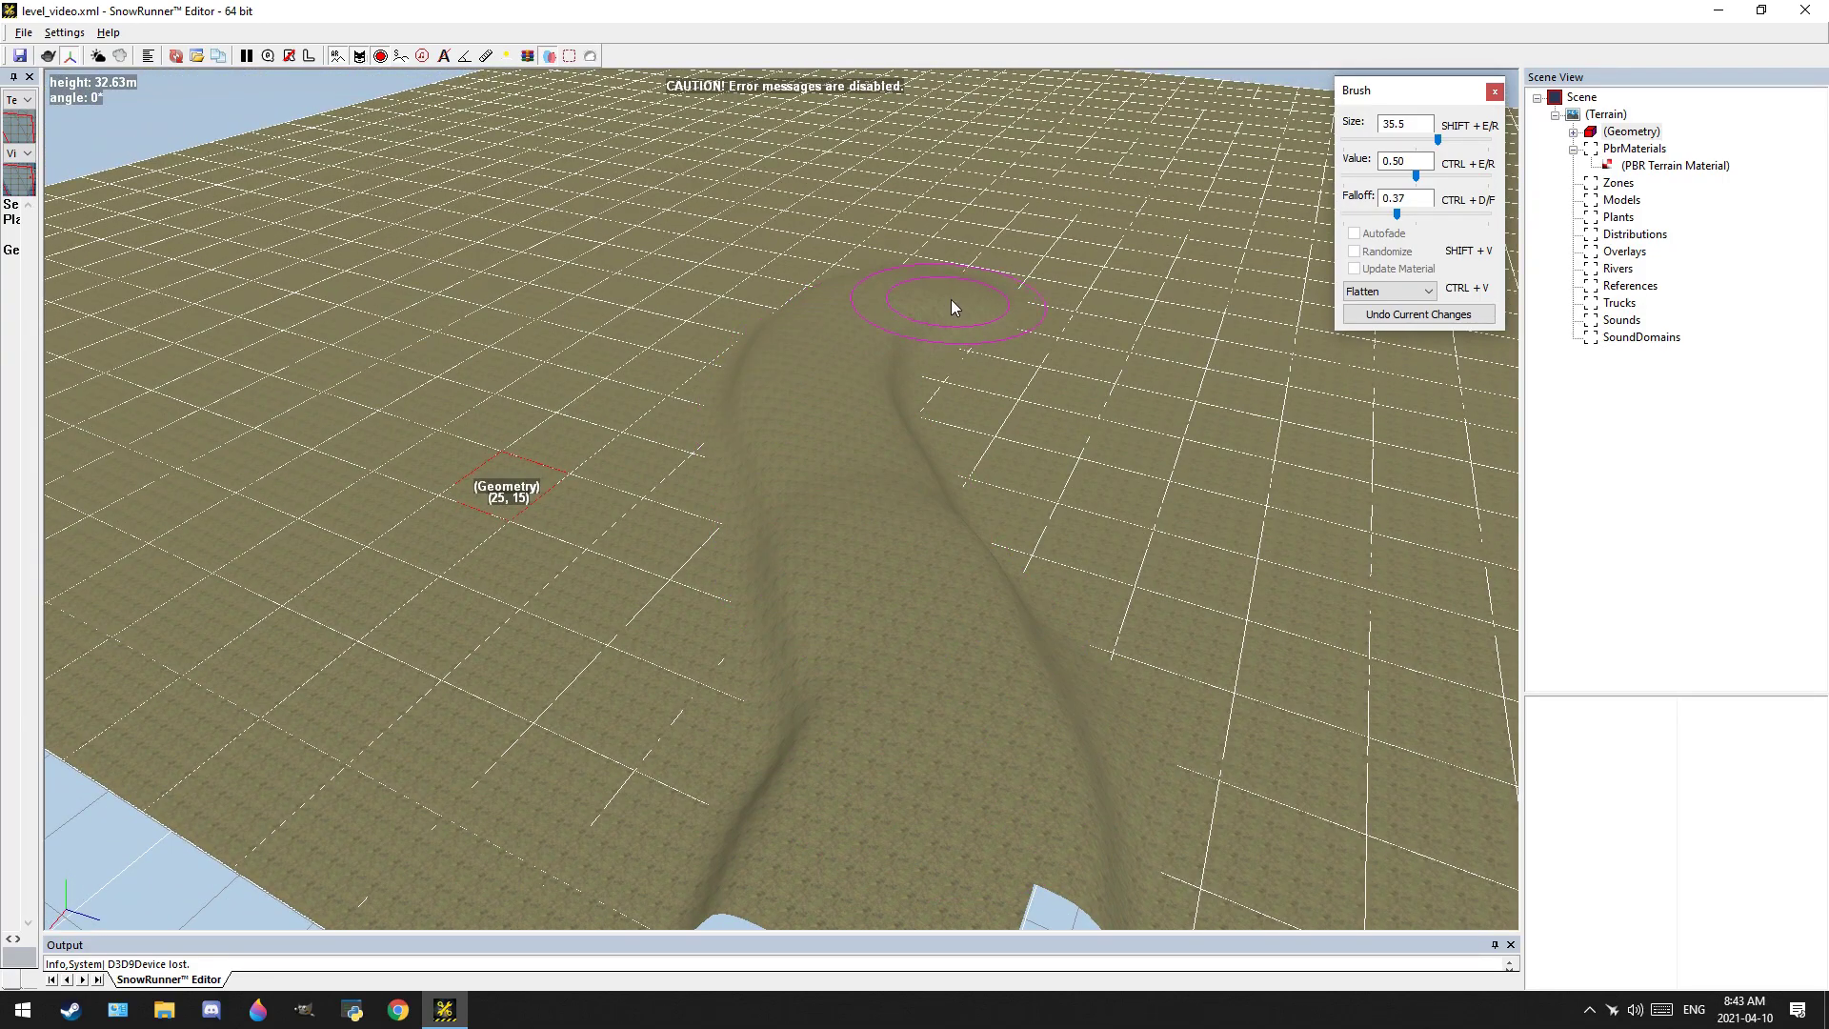
left_click_drag(833, 488, 820, 339)
middle_click_drag(820, 340, 959, 546, "alt")
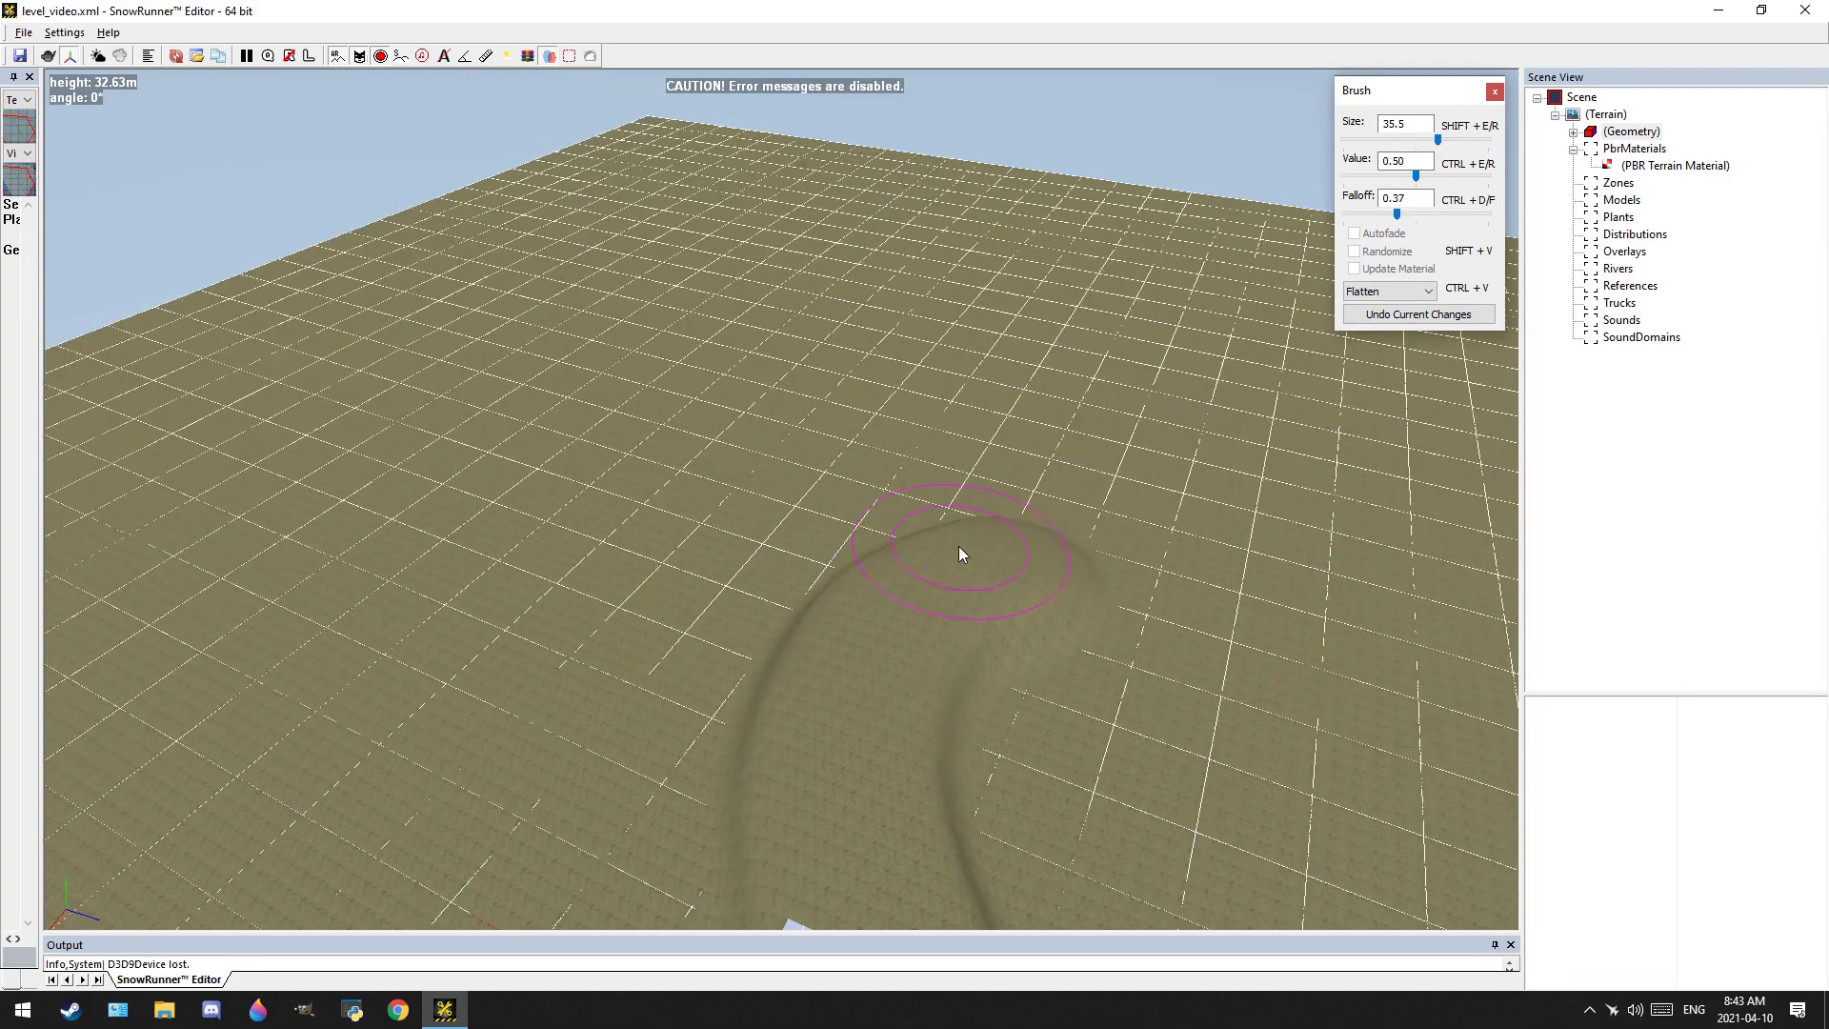
Extend the raised strip to the terrain's far edge with the Flatten brush and widen its near end
scroll(957, 549, "up", 2)
mouse_move(957, 549)
left_mouse_down()
mouse_move(871, 575)
mouse_move(1139, 511)
mouse_move(1233, 343)
mouse_move(1233, 369)
mouse_move(1061, 545)
left_mouse_up()
scroll(1203, 383, "down", 2)
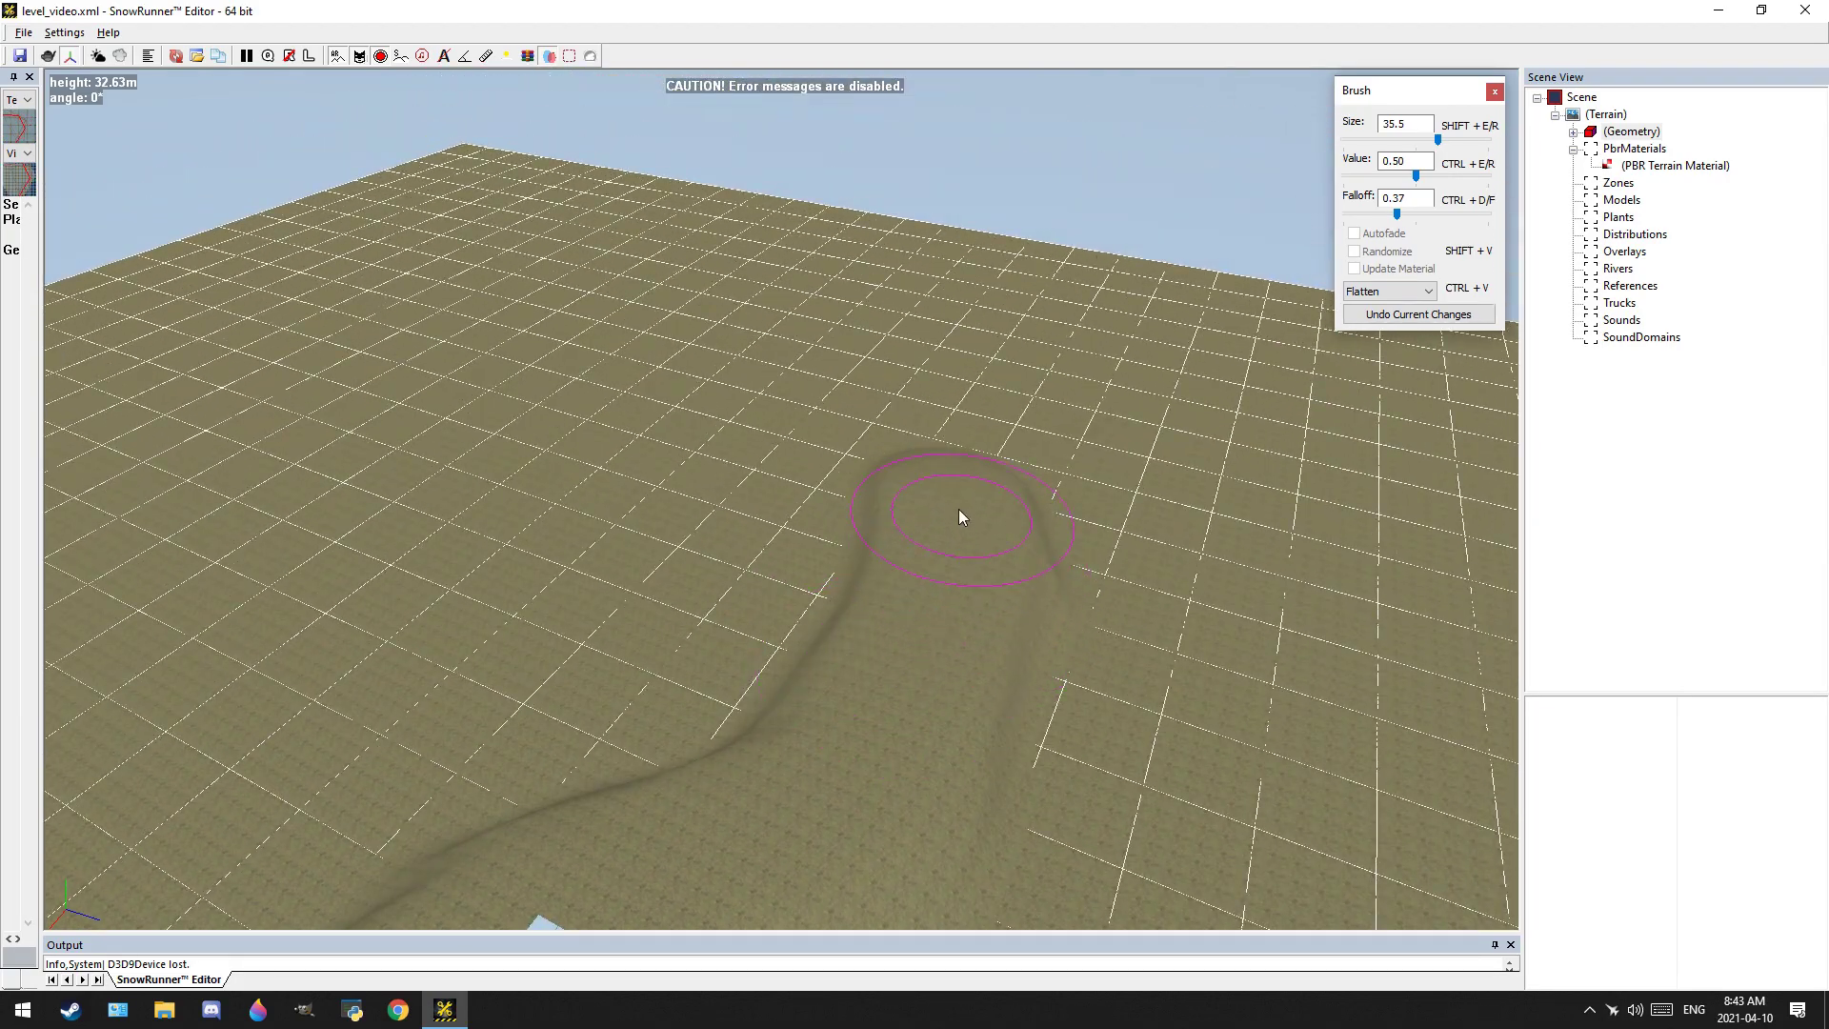
left_click_drag(959, 509, 888, 400)
mouse_move(940, 296)
left_mouse_down()
mouse_move(1050, 235)
mouse_move(965, 294)
mouse_move(940, 425)
left_mouse_up()
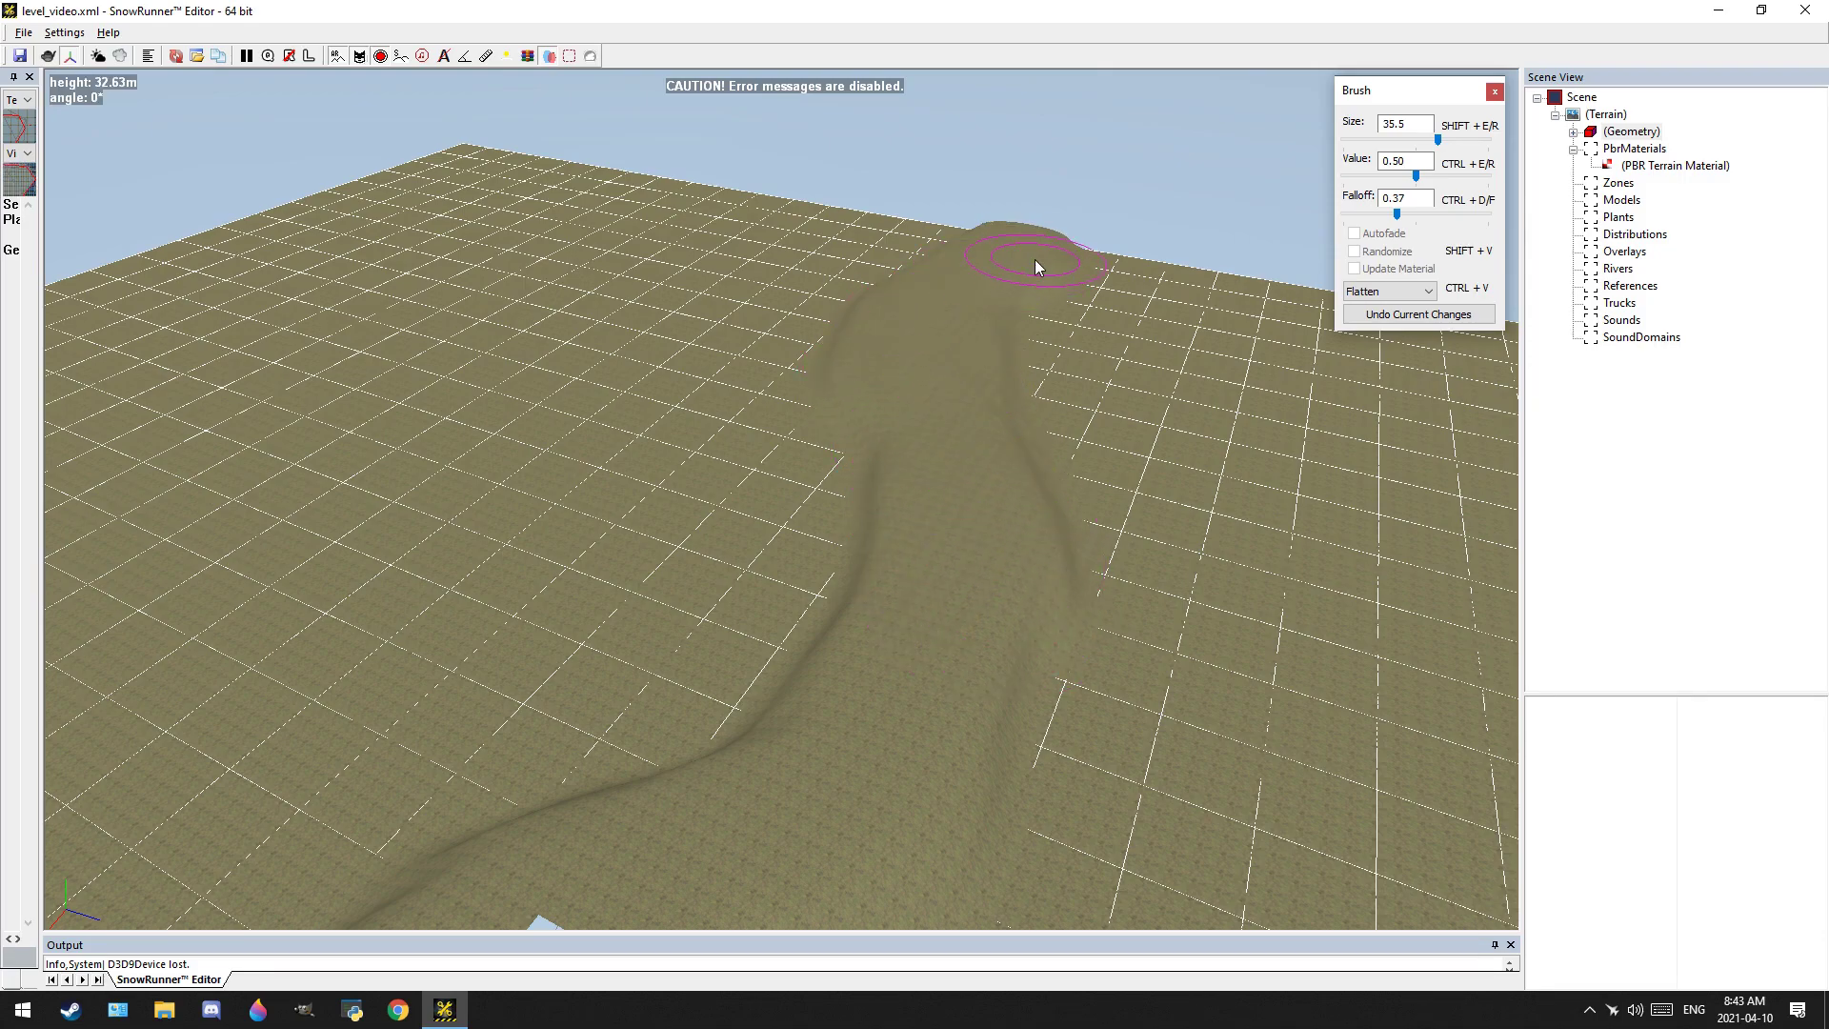
scroll(1009, 702, "up", 3)
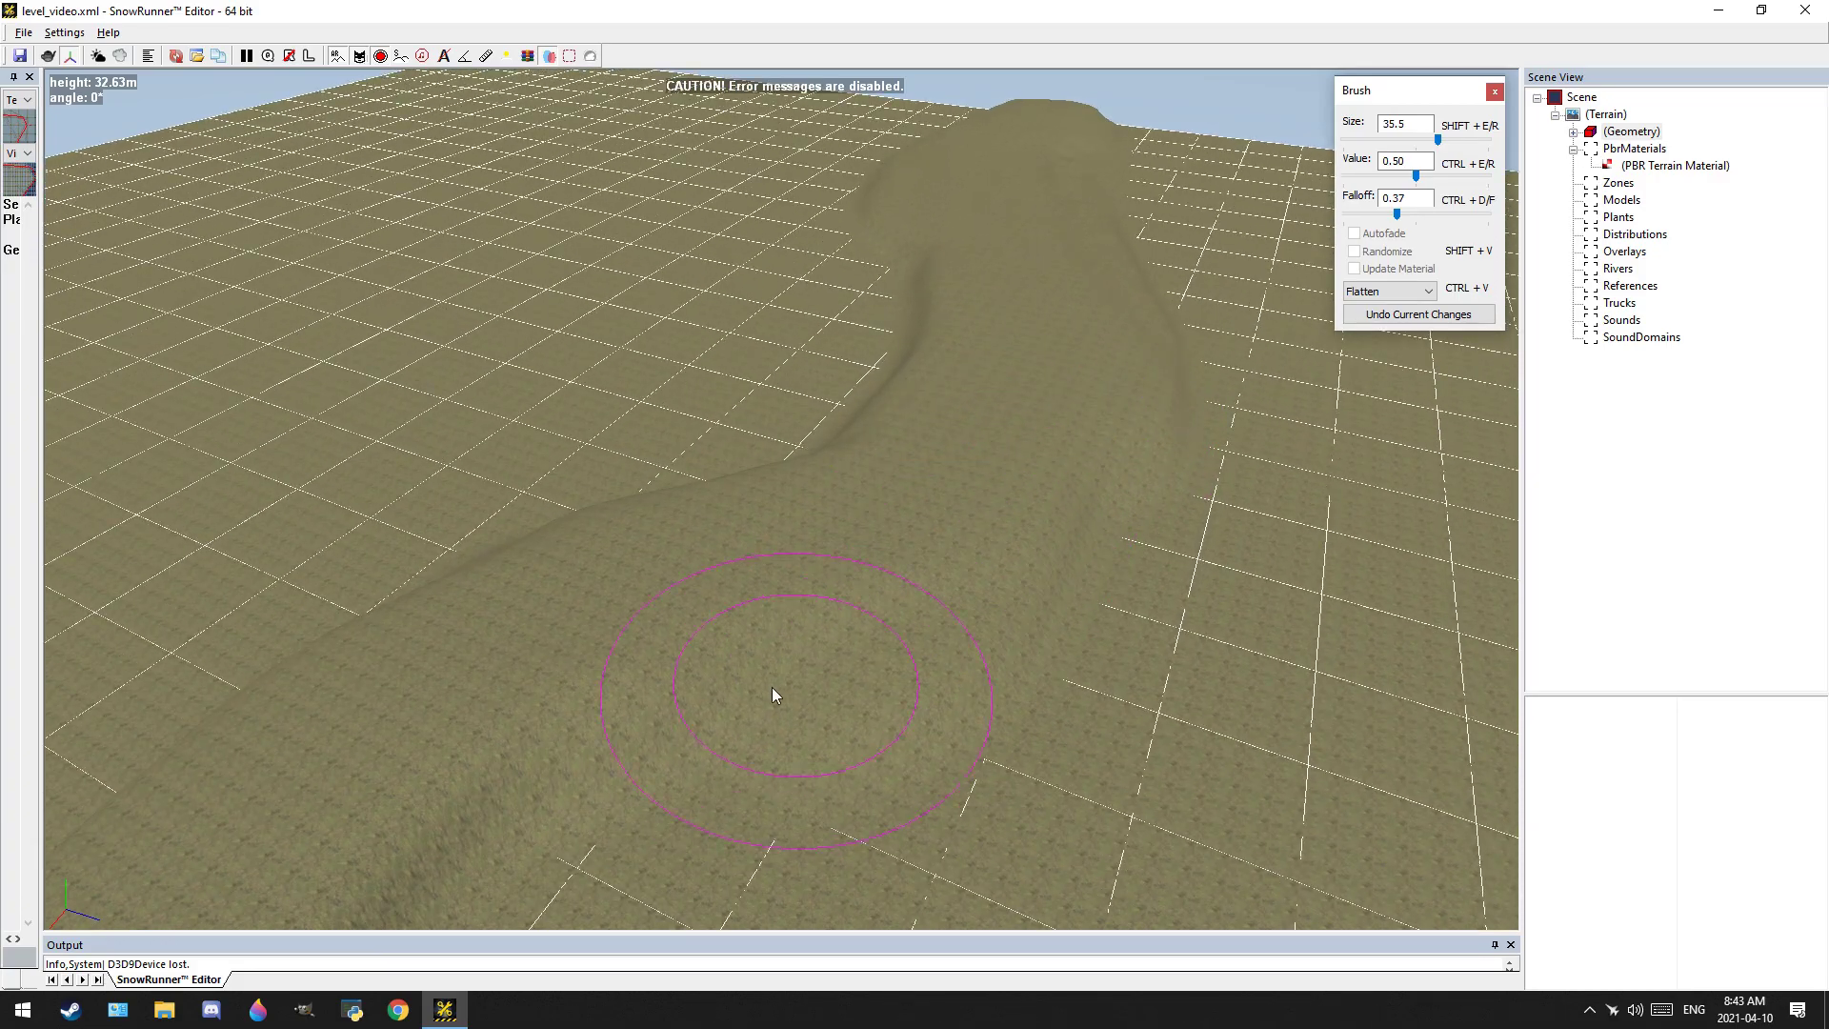
scroll(772, 688, "down", 3)
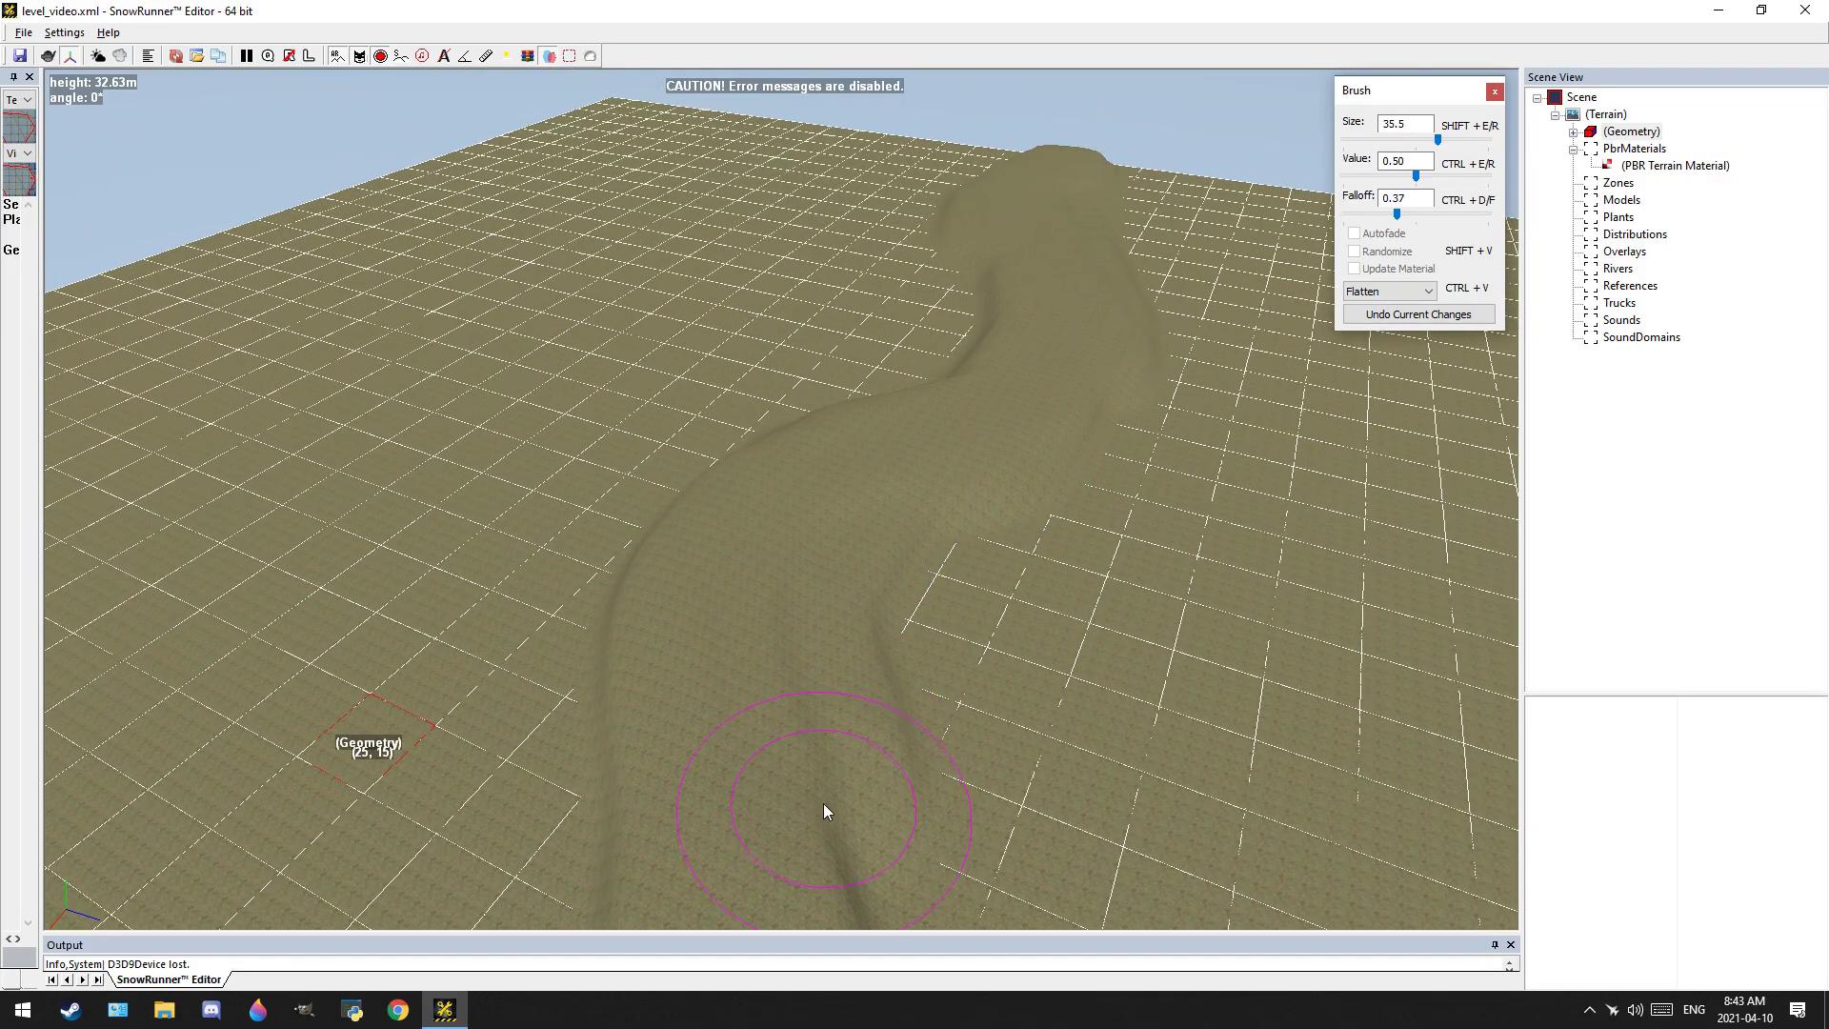
scroll(829, 805, "down", 5)
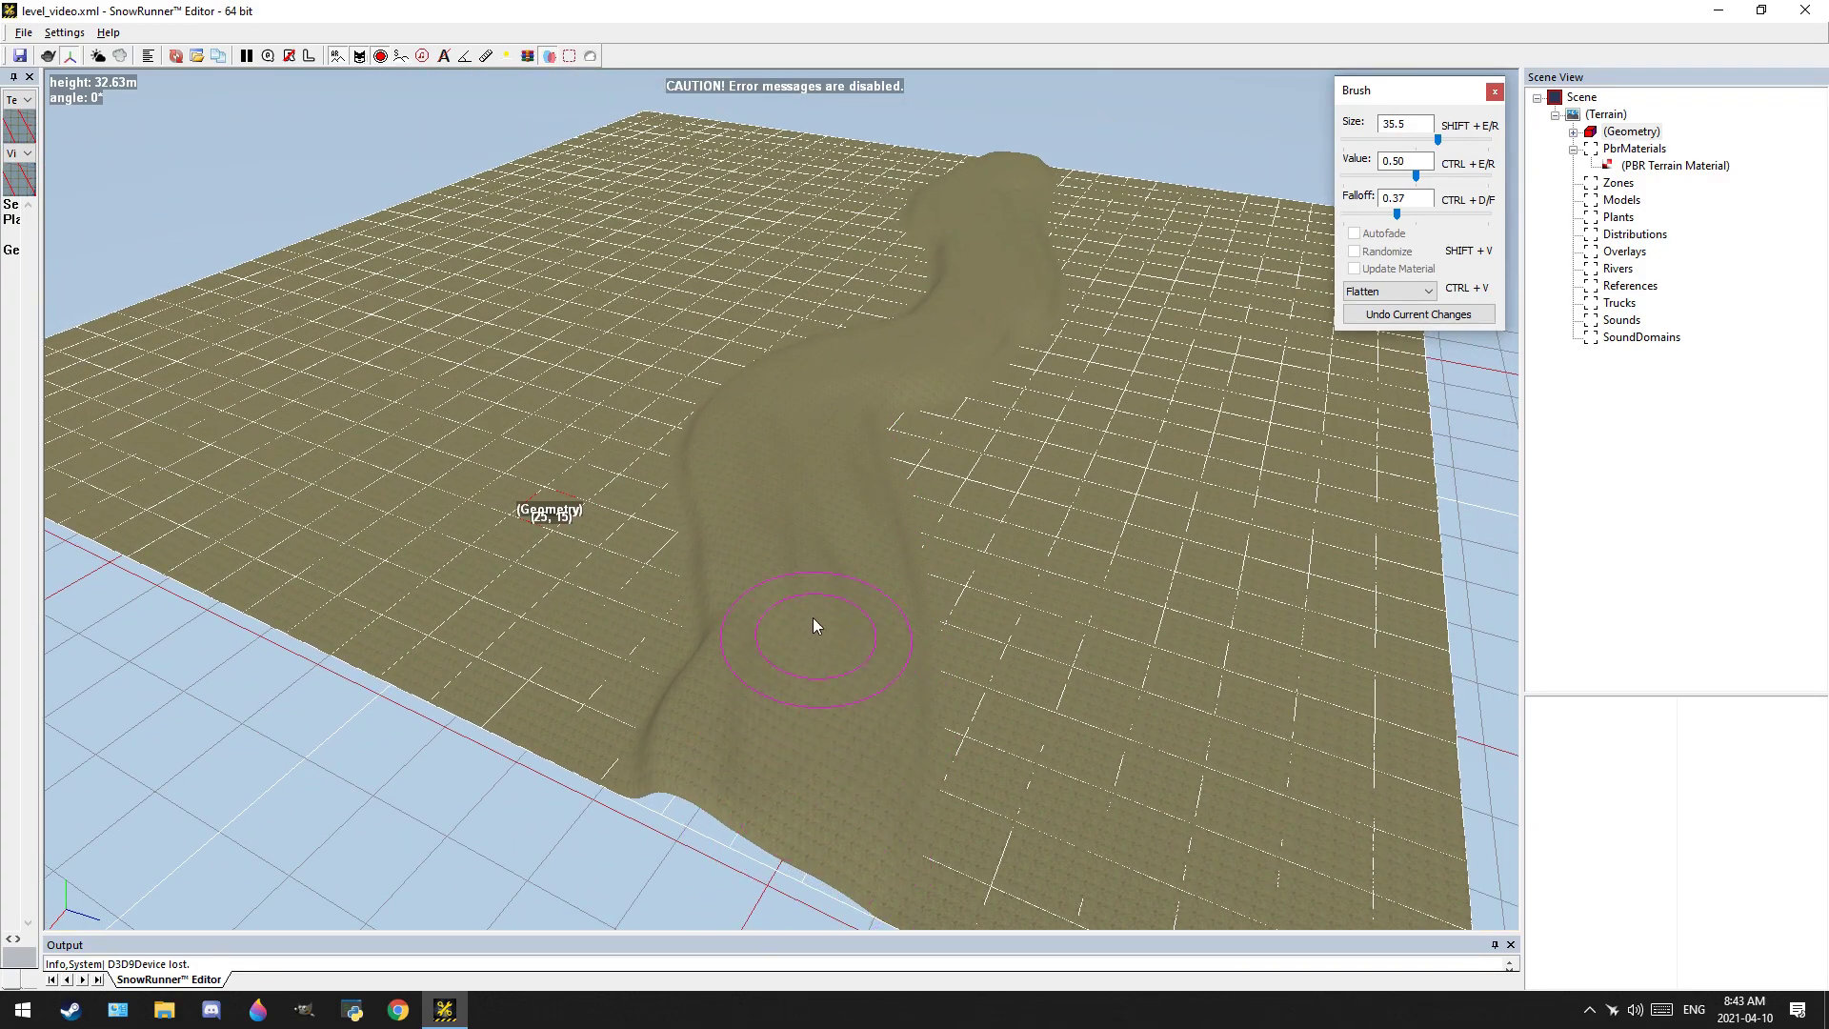
Flatten a second raised strip branching off the first near the terrain's edge, running alongside it with a low channel between them
middle_click_drag(788, 434, 1211, 626)
middle_click_drag(856, 606, 715, 442)
scroll(922, 463, "up", 2)
scroll(924, 466, "up", 2)
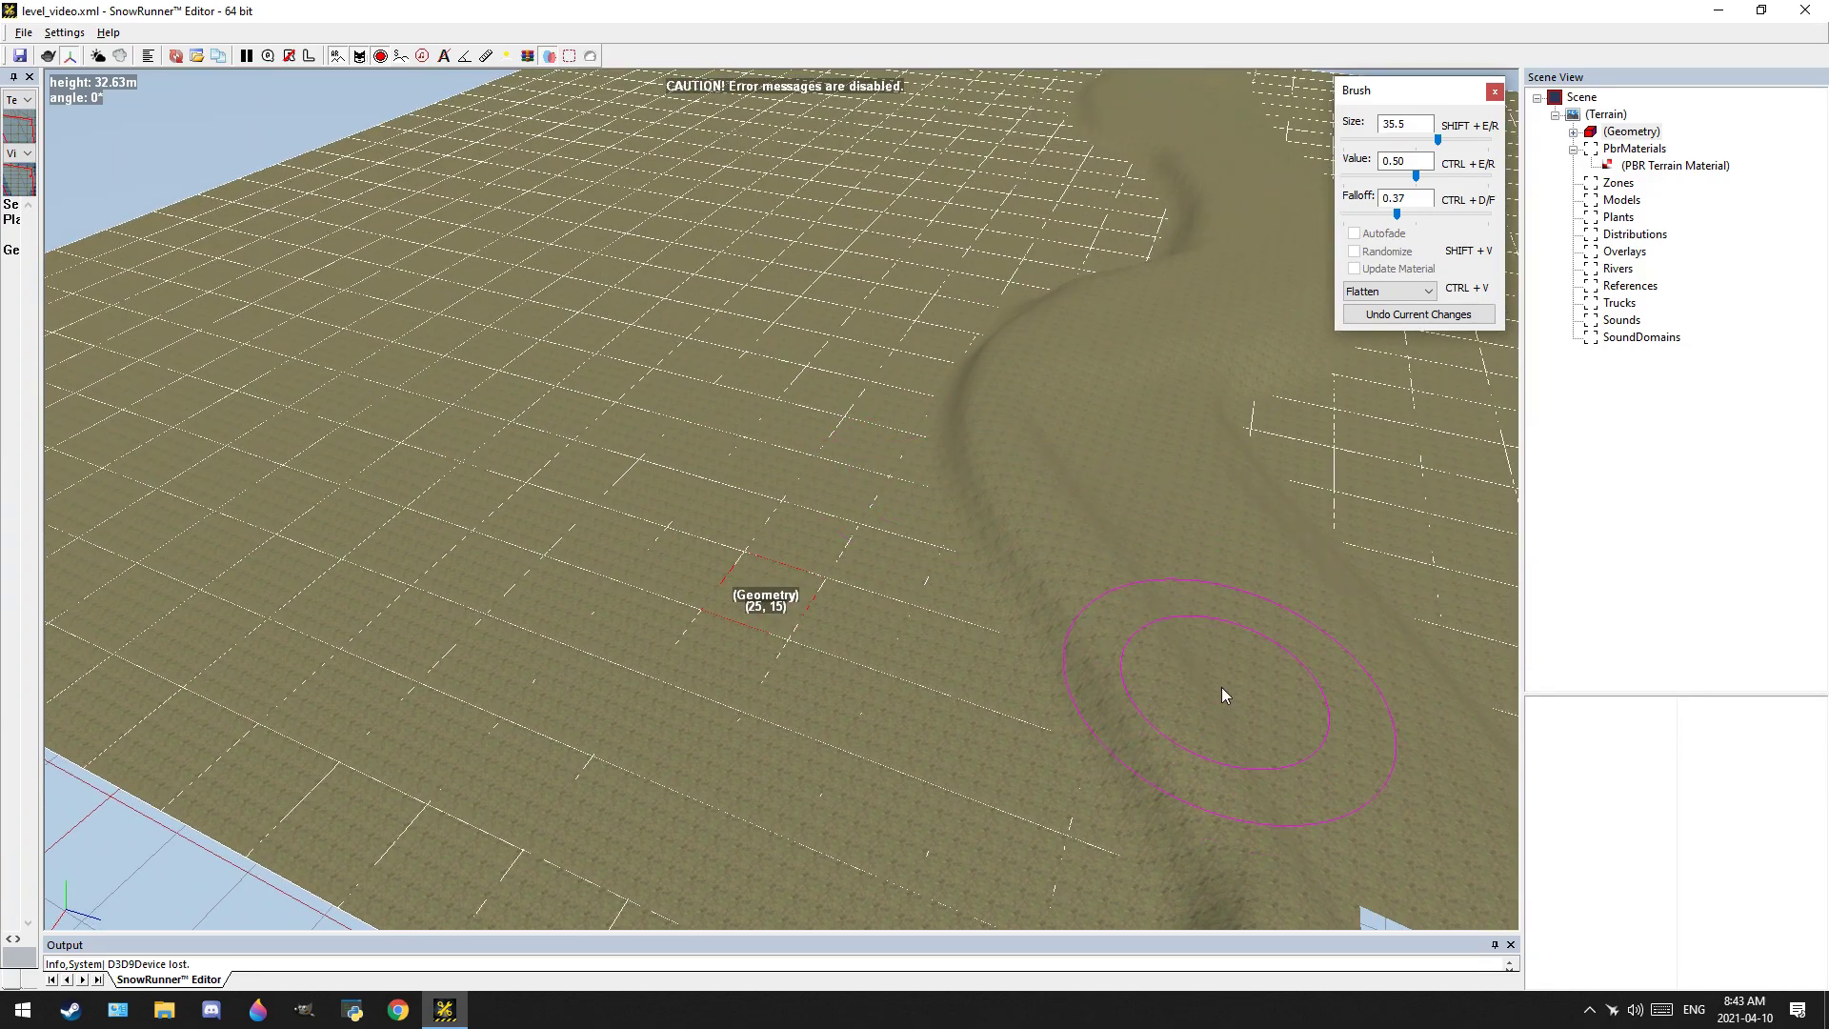
mouse_move(1222, 694)
left_mouse_down()
mouse_move(808, 741)
mouse_move(754, 652)
mouse_move(728, 388)
left_mouse_up()
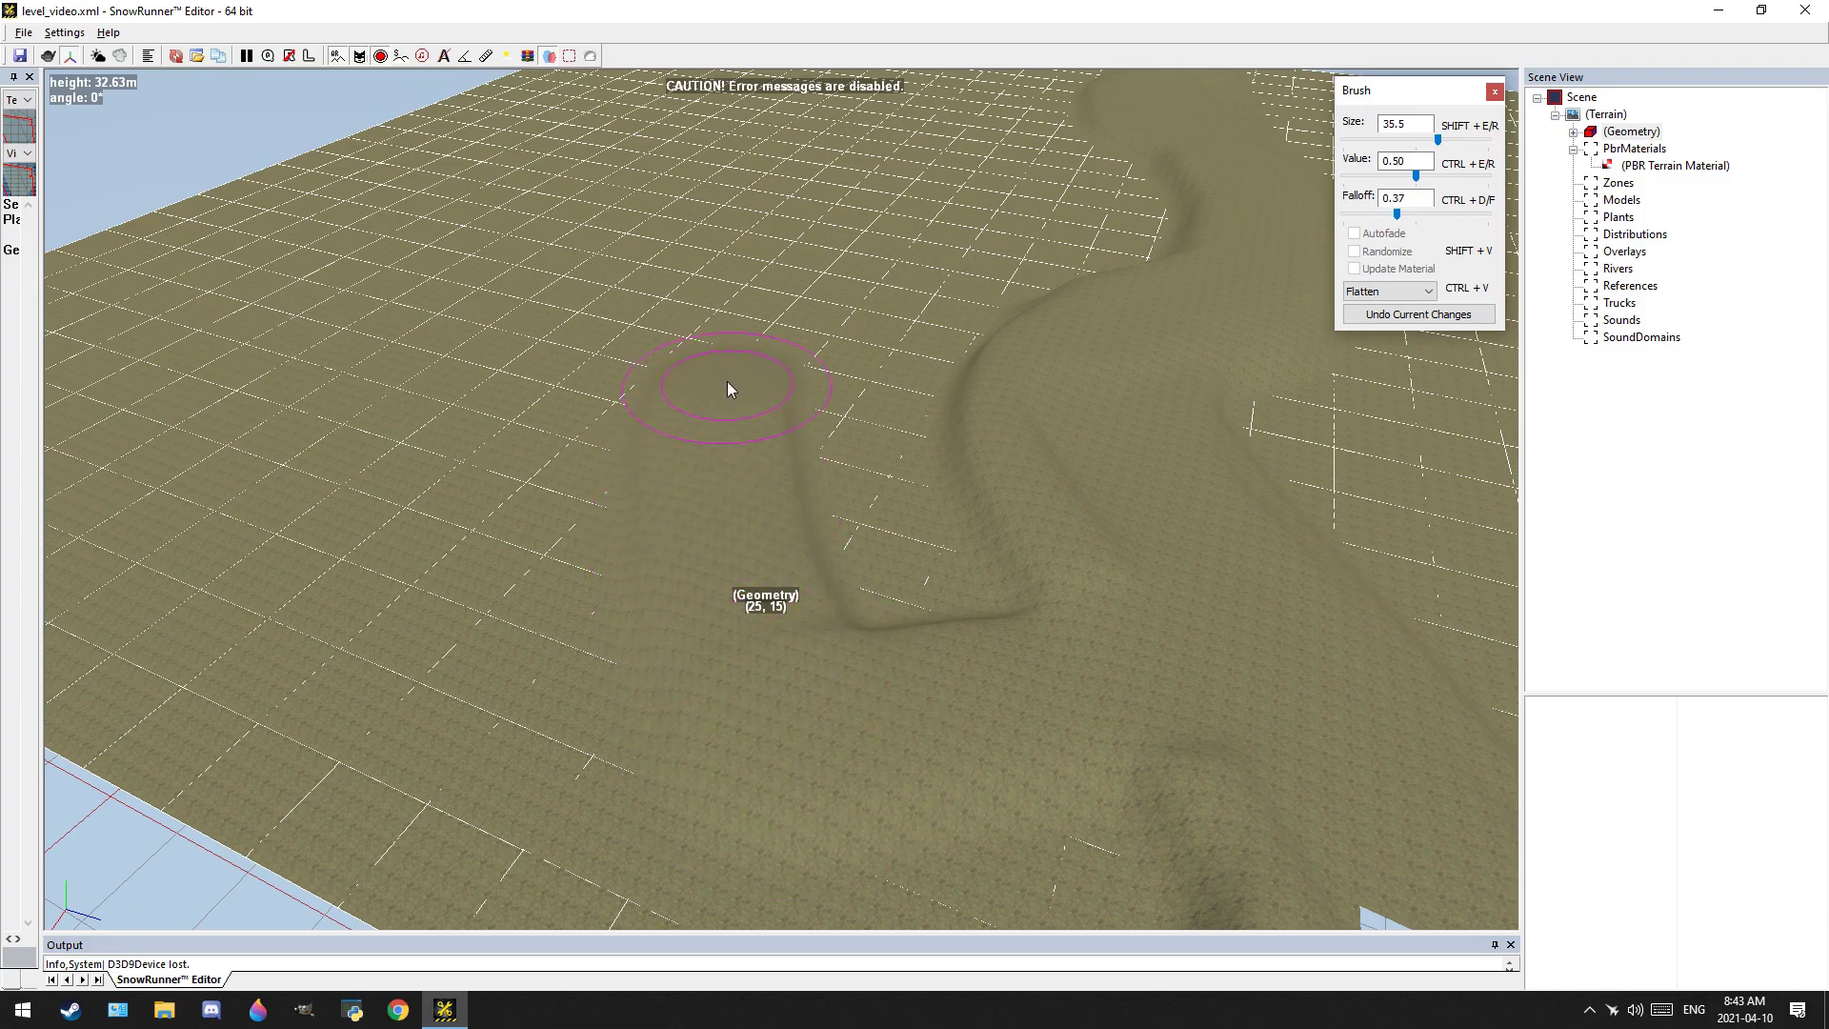
middle_click_drag(723, 683, 682, 349)
mouse_move(682, 349)
left_mouse_down()
mouse_move(694, 662)
mouse_move(665, 312)
left_mouse_up()
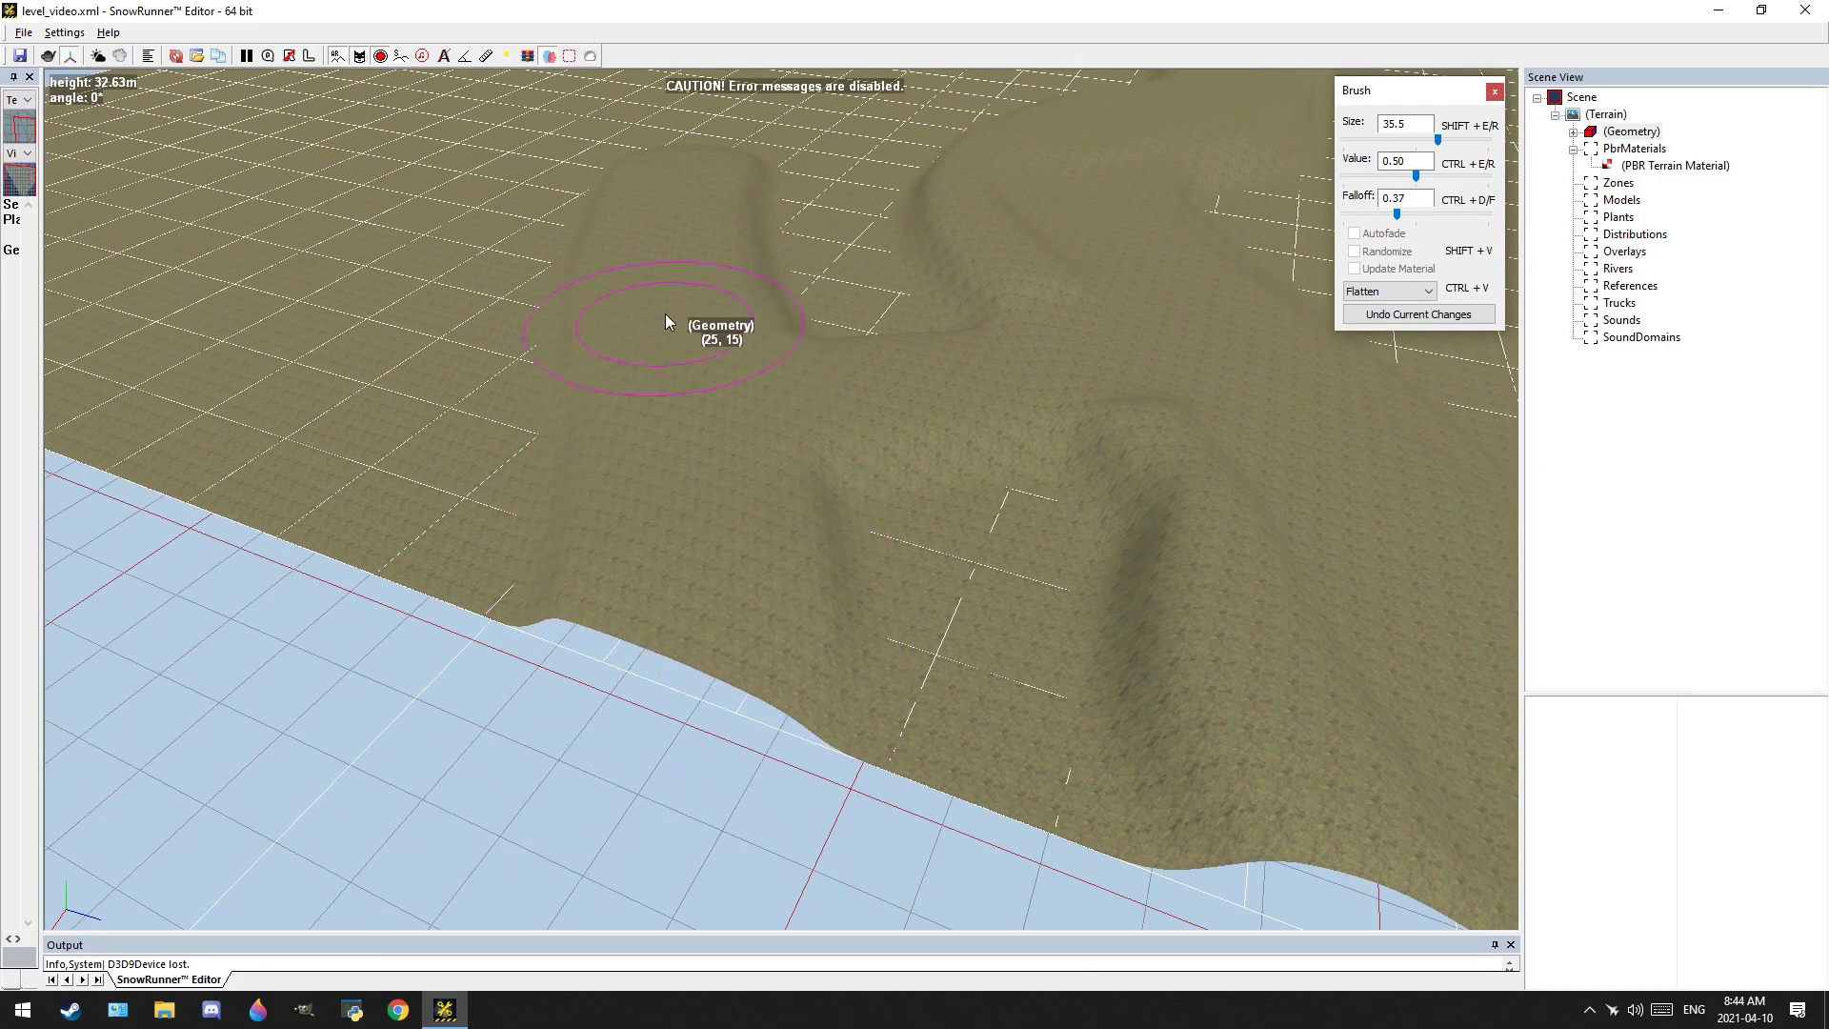
middle_click_drag(665, 313, 624, 683)
mouse_move(624, 690)
left_mouse_down()
mouse_move(667, 455)
mouse_move(836, 343)
left_mouse_up()
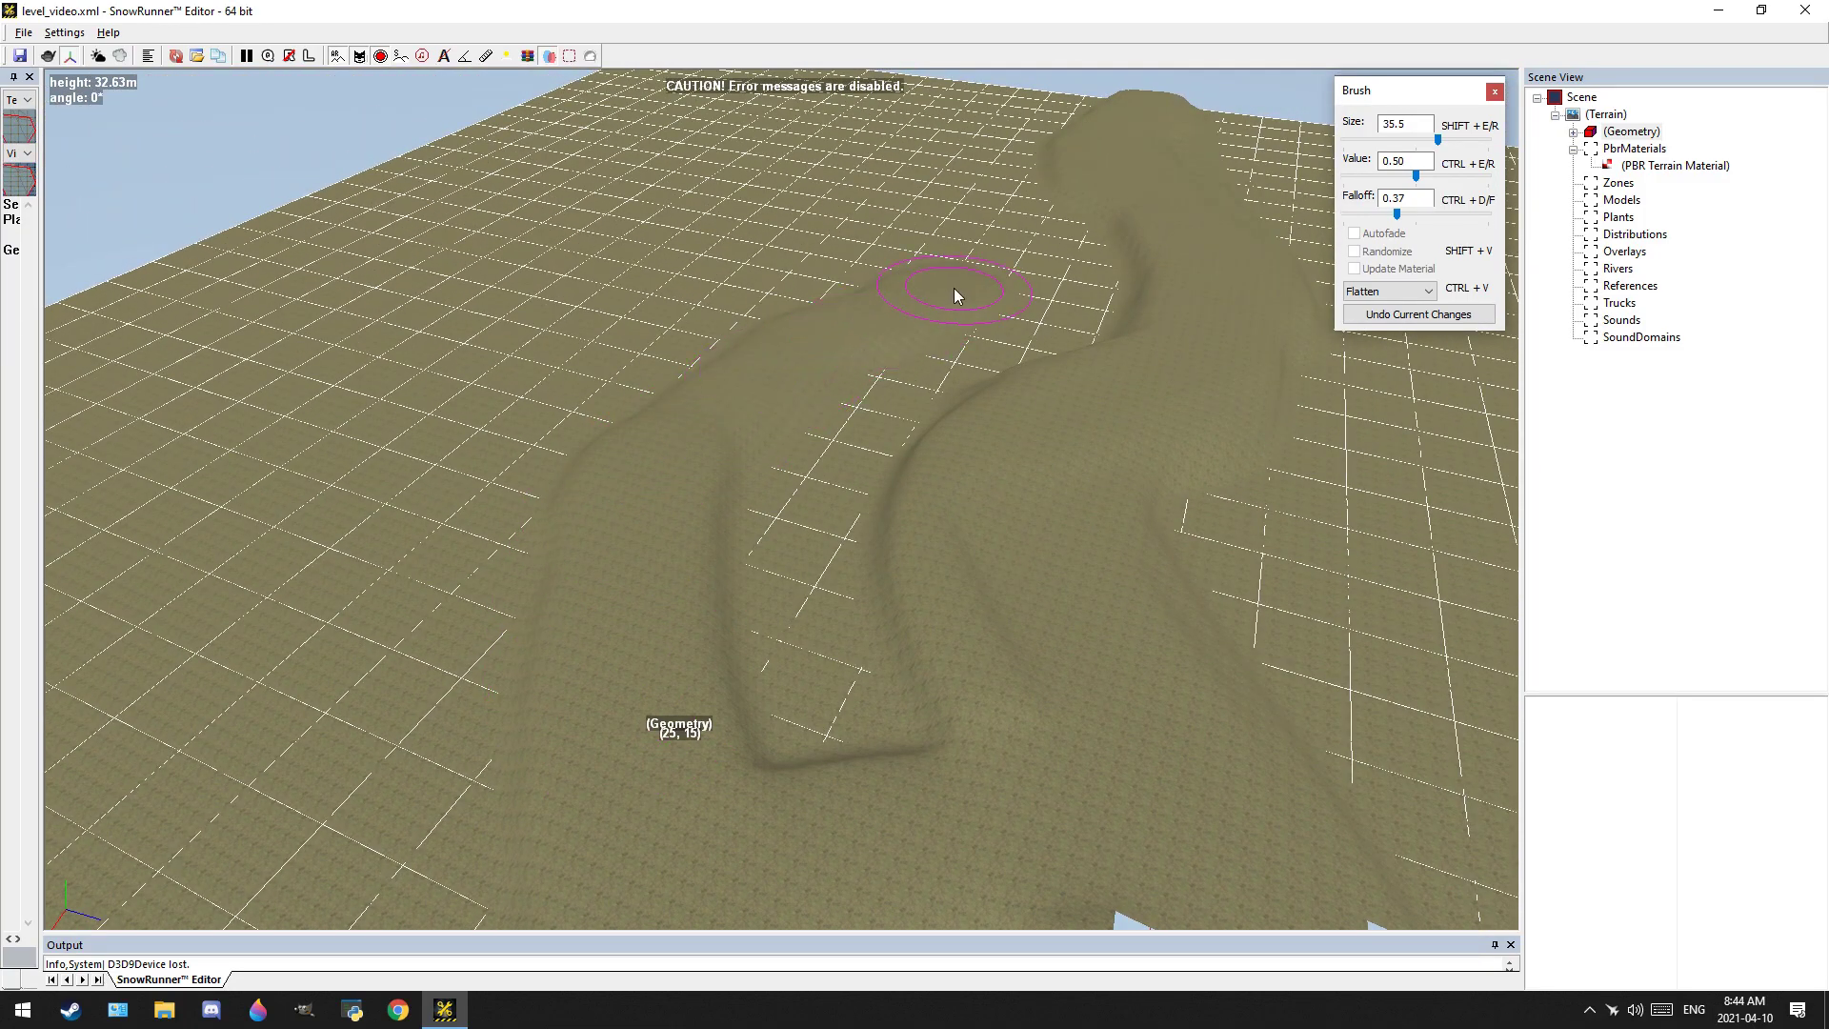
Extend the second raised strip to the terrain's far edge and widen its outer side with the Flatten brush
mouse_move(941, 298)
middle_mouse_down()
mouse_move(951, 433)
mouse_move(817, 686)
middle_mouse_up()
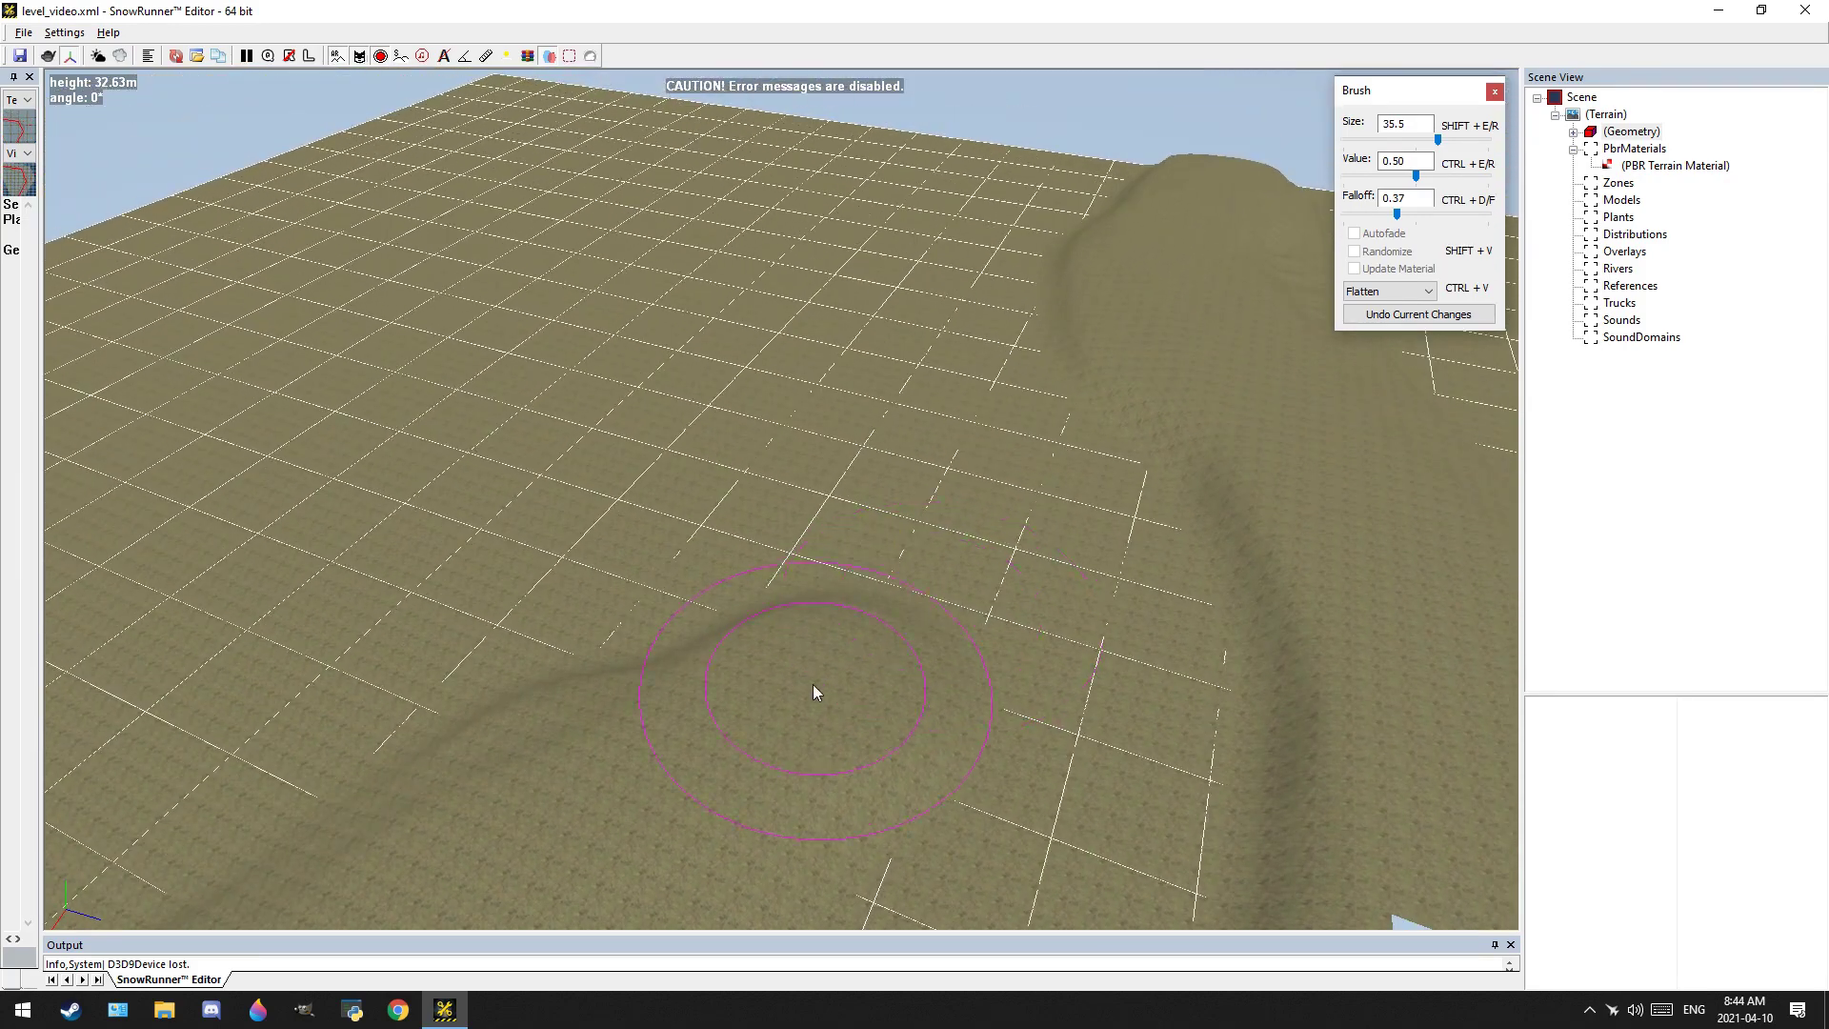
left_click_drag(770, 358, 888, 156)
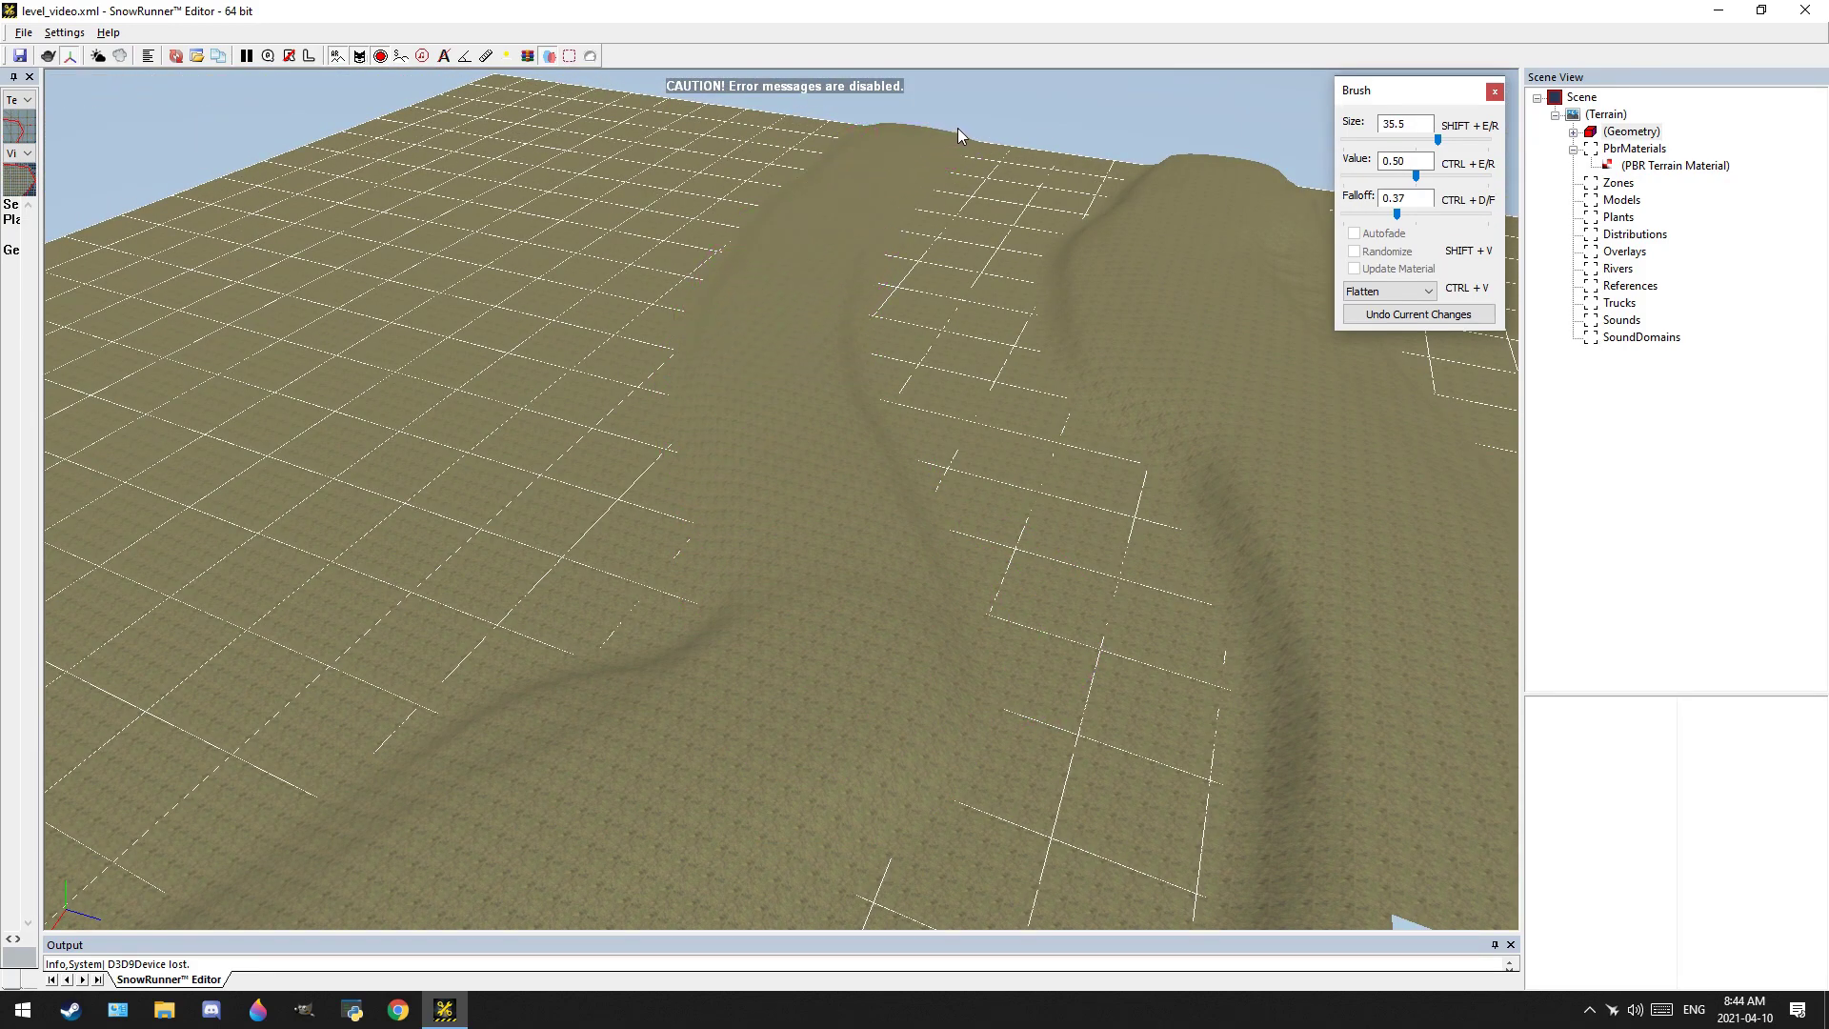
scroll(734, 633, "down", 3)
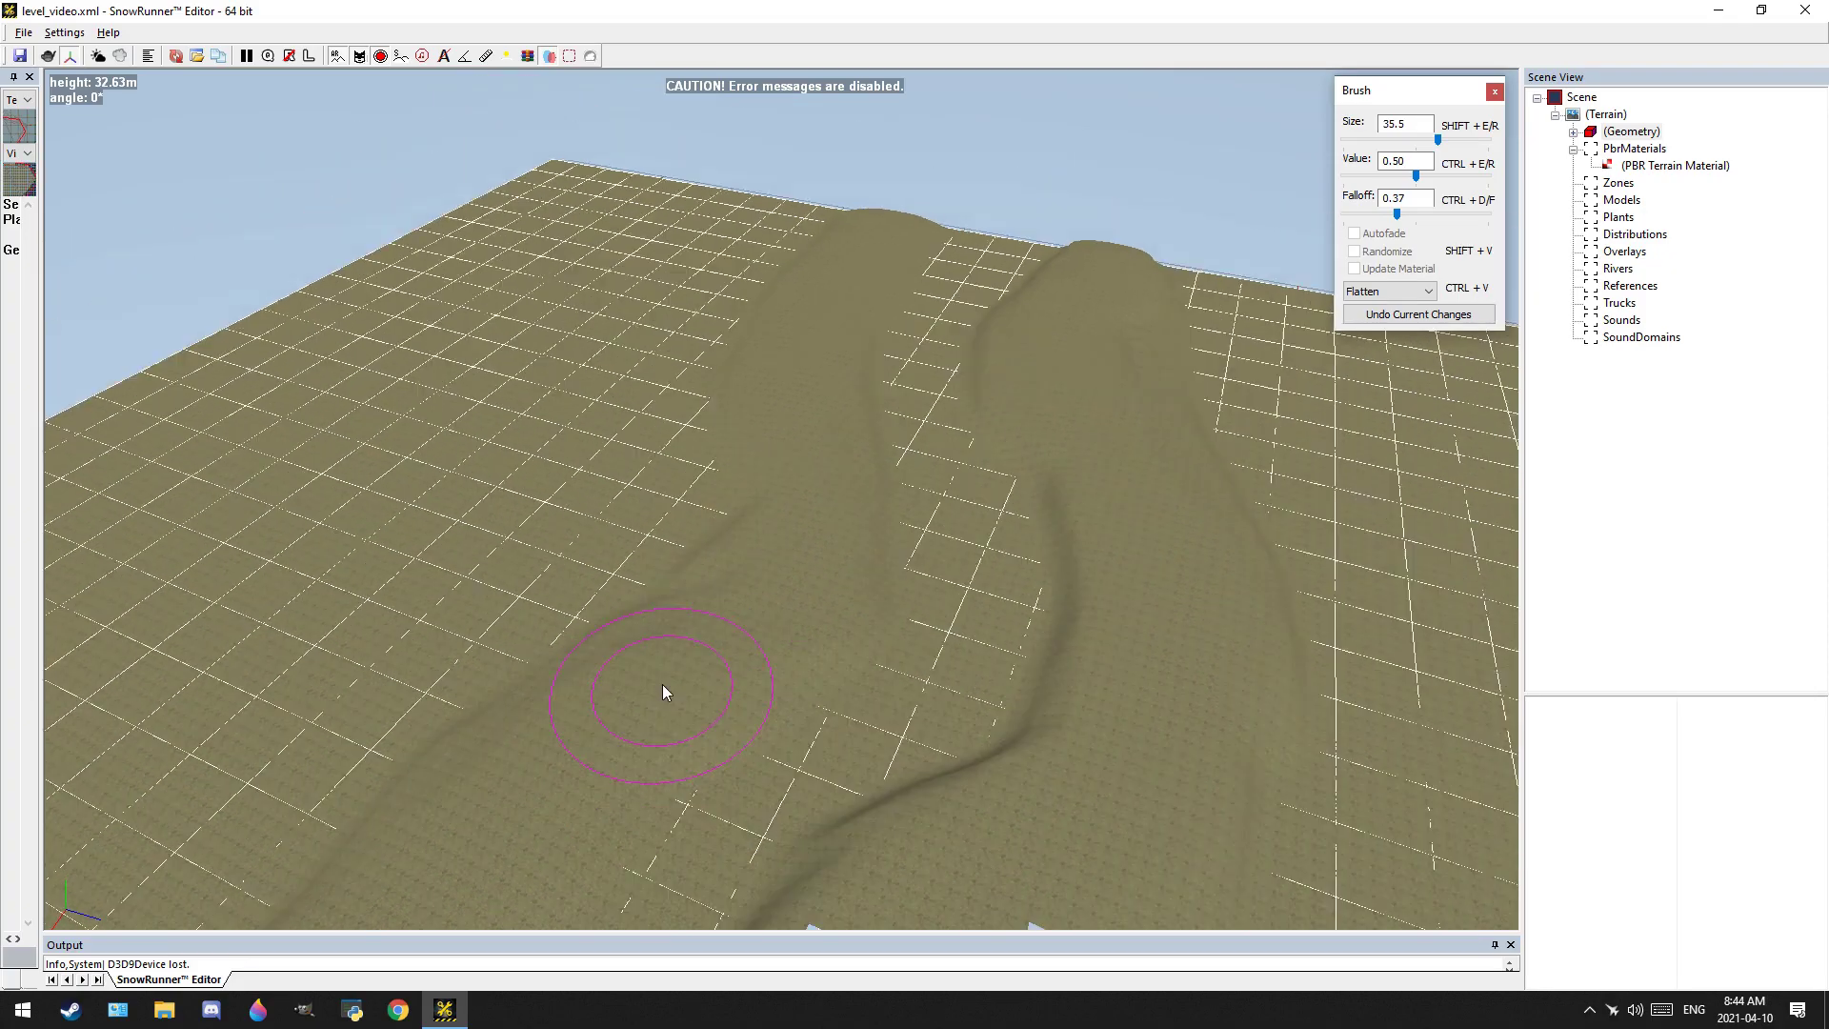
middle_click_drag(661, 685, 806, 267)
left_click_drag(712, 324, 494, 561)
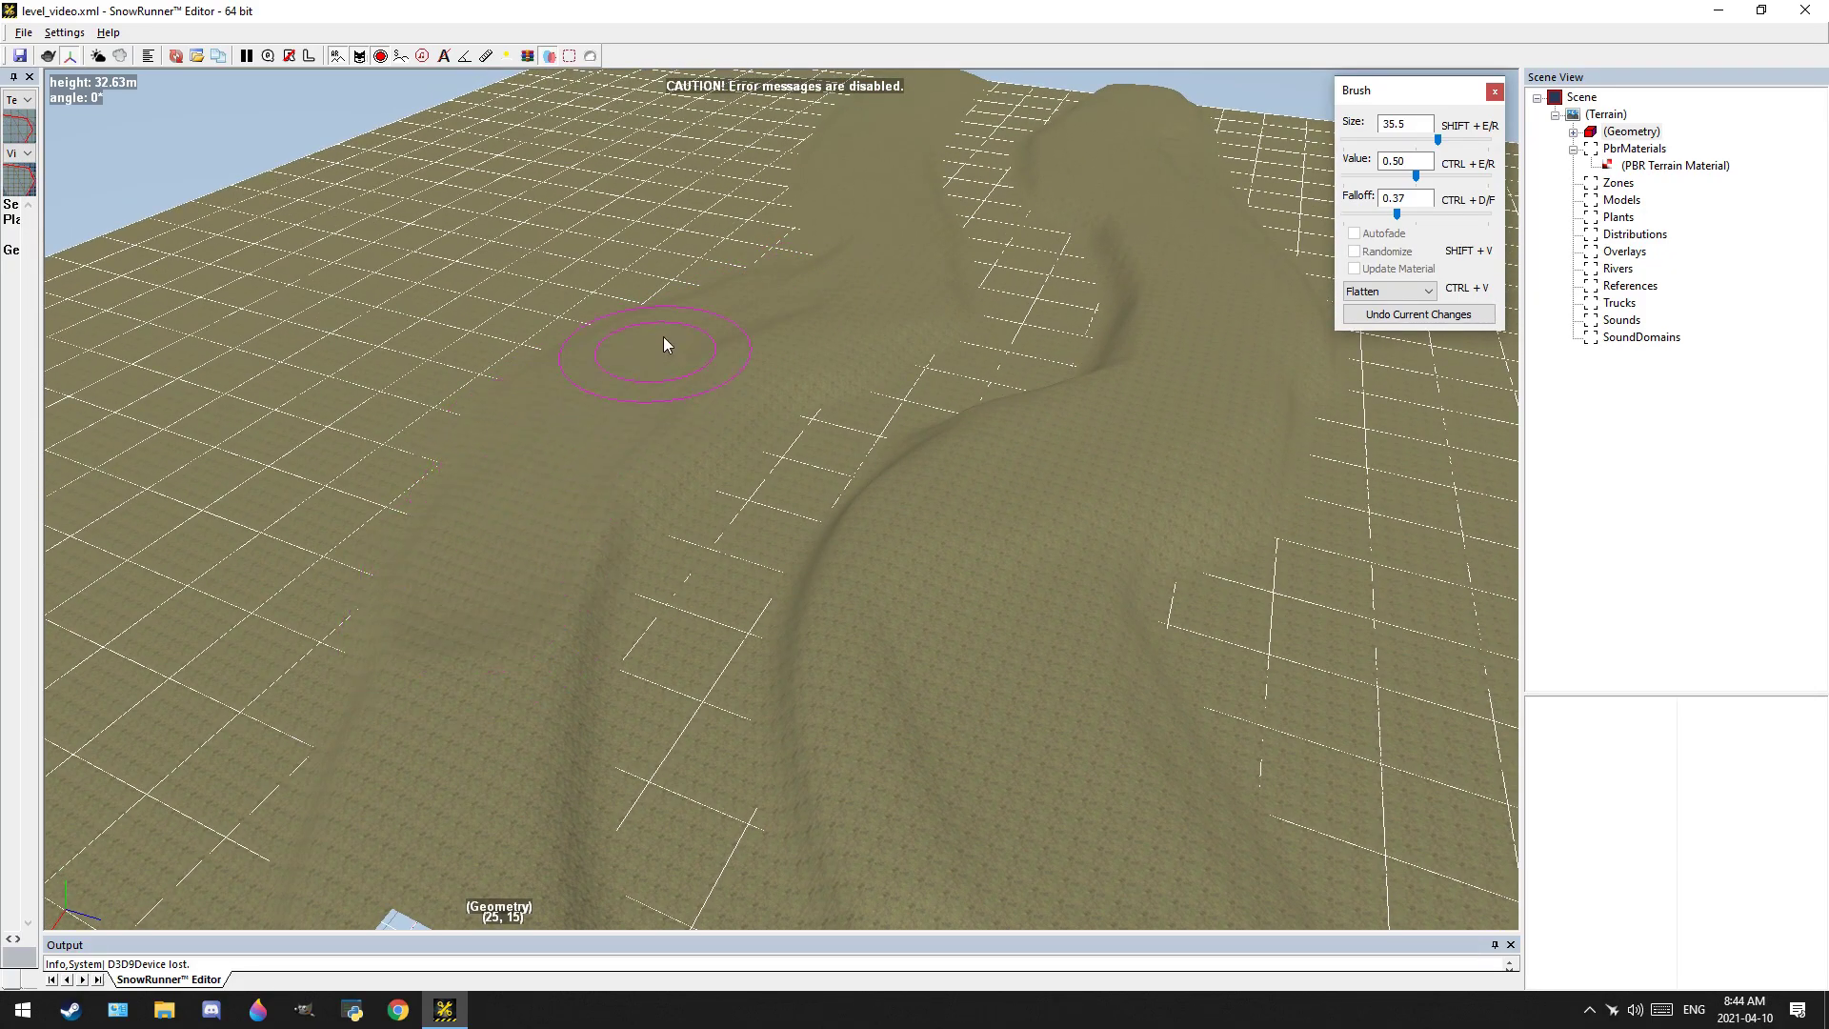
left_click_drag(791, 330, 779, 334)
Enlarge the Flatten brush to size 78.8 and spread the first strip's height over the ground on its outer side
left_click(1450, 142)
left_click(1467, 141)
scroll(1067, 544, "down", 3)
mouse_move(943, 731)
left_mouse_down()
mouse_move(1031, 840)
mouse_move(951, 630)
mouse_move(1115, 406)
mouse_move(1101, 265)
mouse_move(1037, 231)
left_mouse_up()
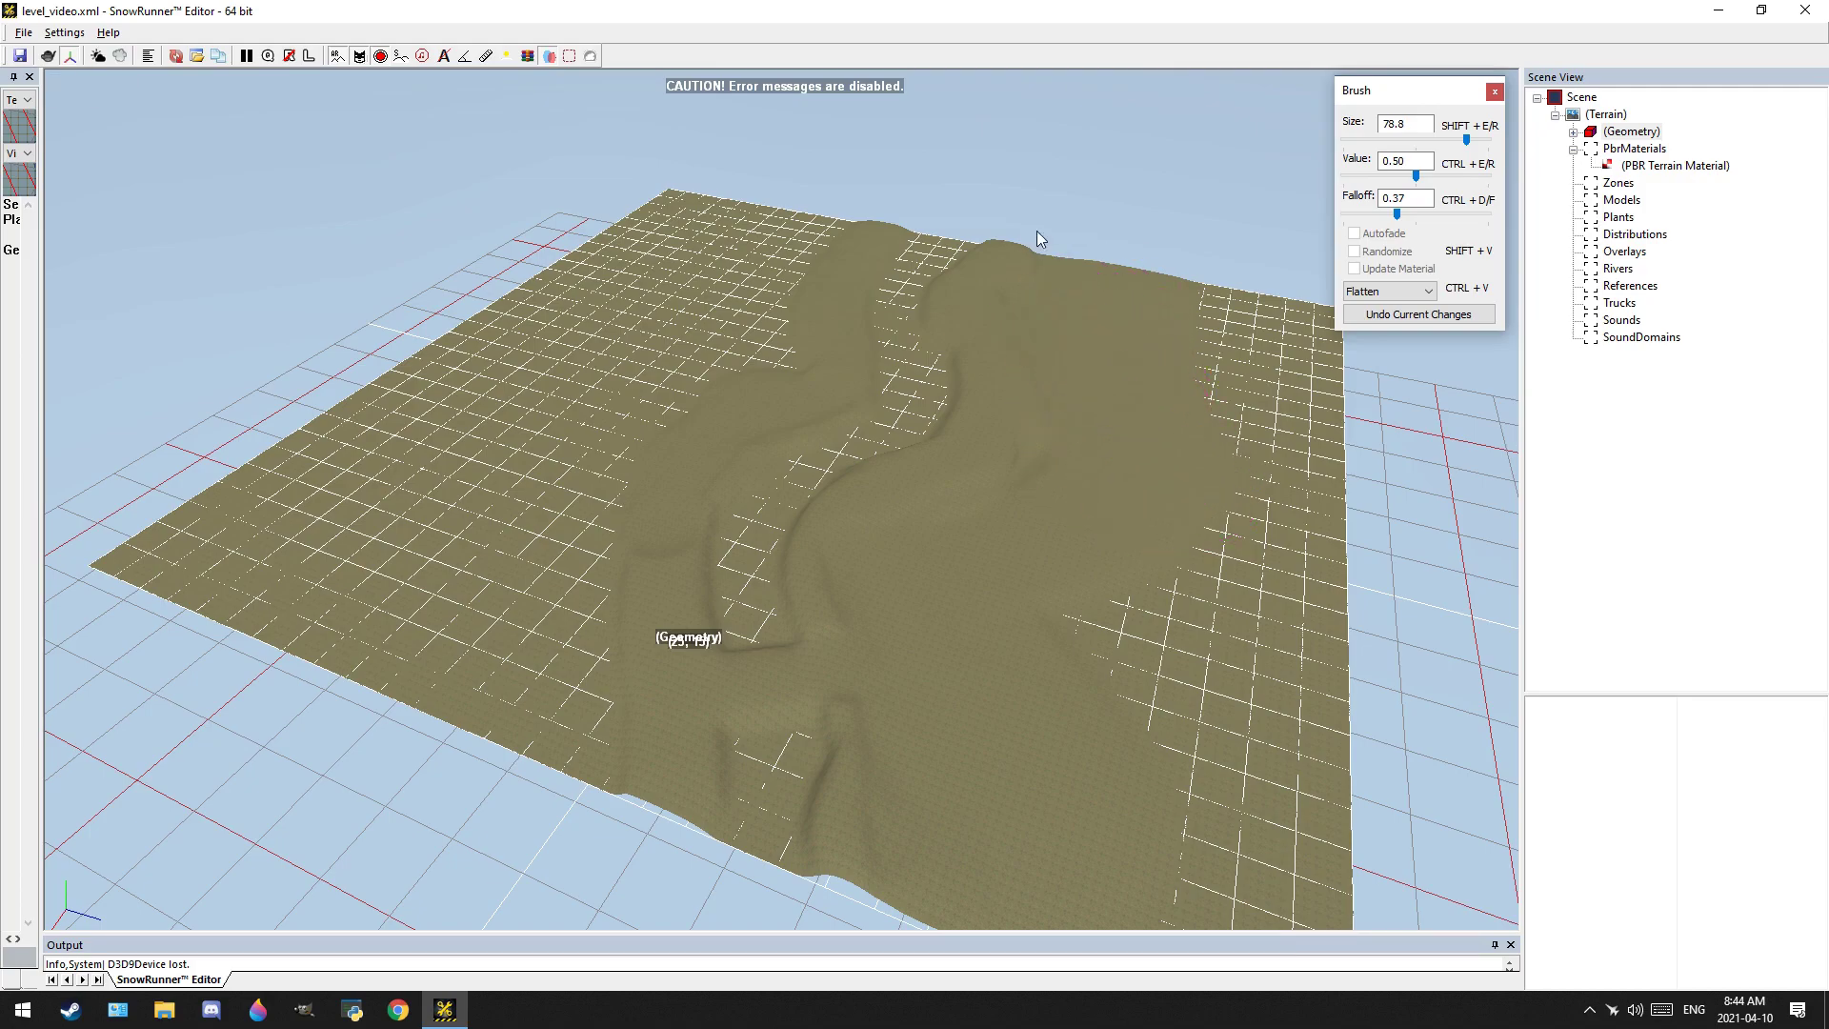
Level the remaining low ground beyond the first strip out to the terrain's edges with the size 78.8 Flatten brush
scroll(979, 559, "up", 3)
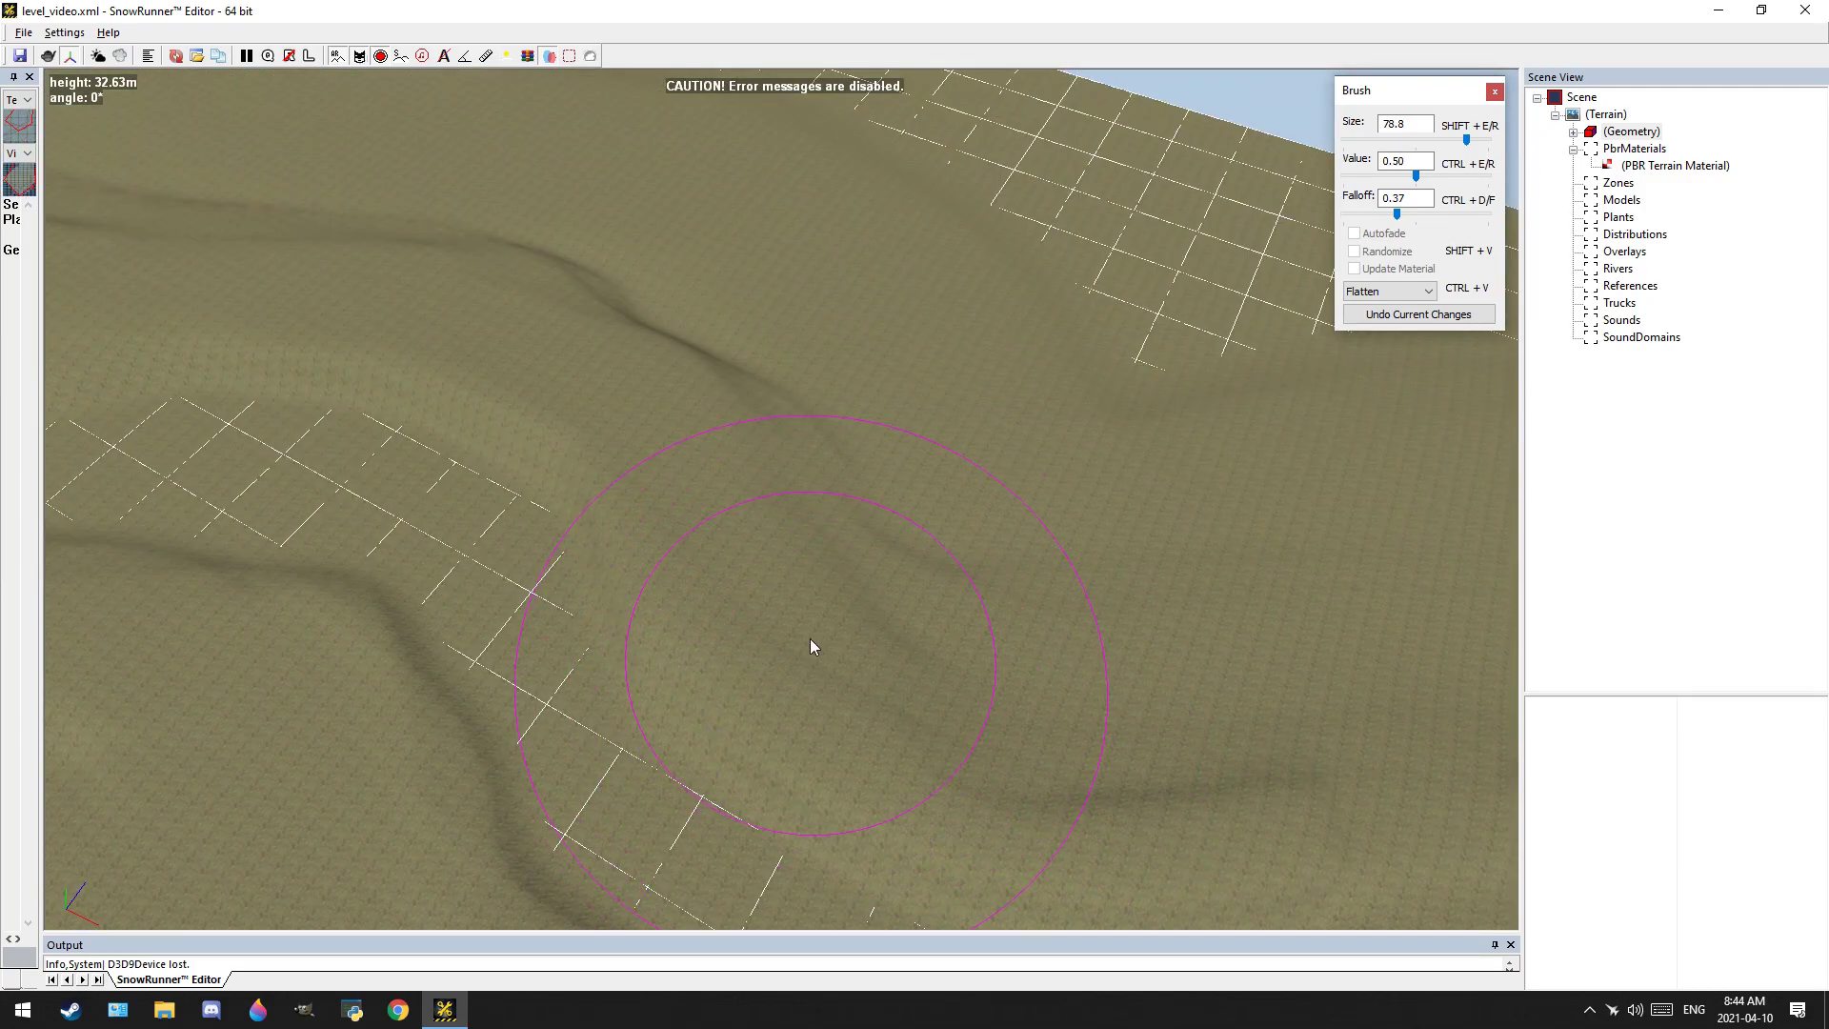
mouse_move(810, 638)
left_mouse_down()
mouse_move(829, 311)
mouse_move(635, 237)
left_mouse_up()
middle_click_drag(634, 237, 1124, 516)
mouse_move(1124, 516)
left_mouse_down()
mouse_move(322, 374)
mouse_move(346, 240)
mouse_move(1092, 256)
mouse_move(508, 82)
mouse_move(956, 198)
mouse_move(302, 322)
mouse_move(974, 465)
left_mouse_up()
middle_click_drag(975, 466, 116, 160)
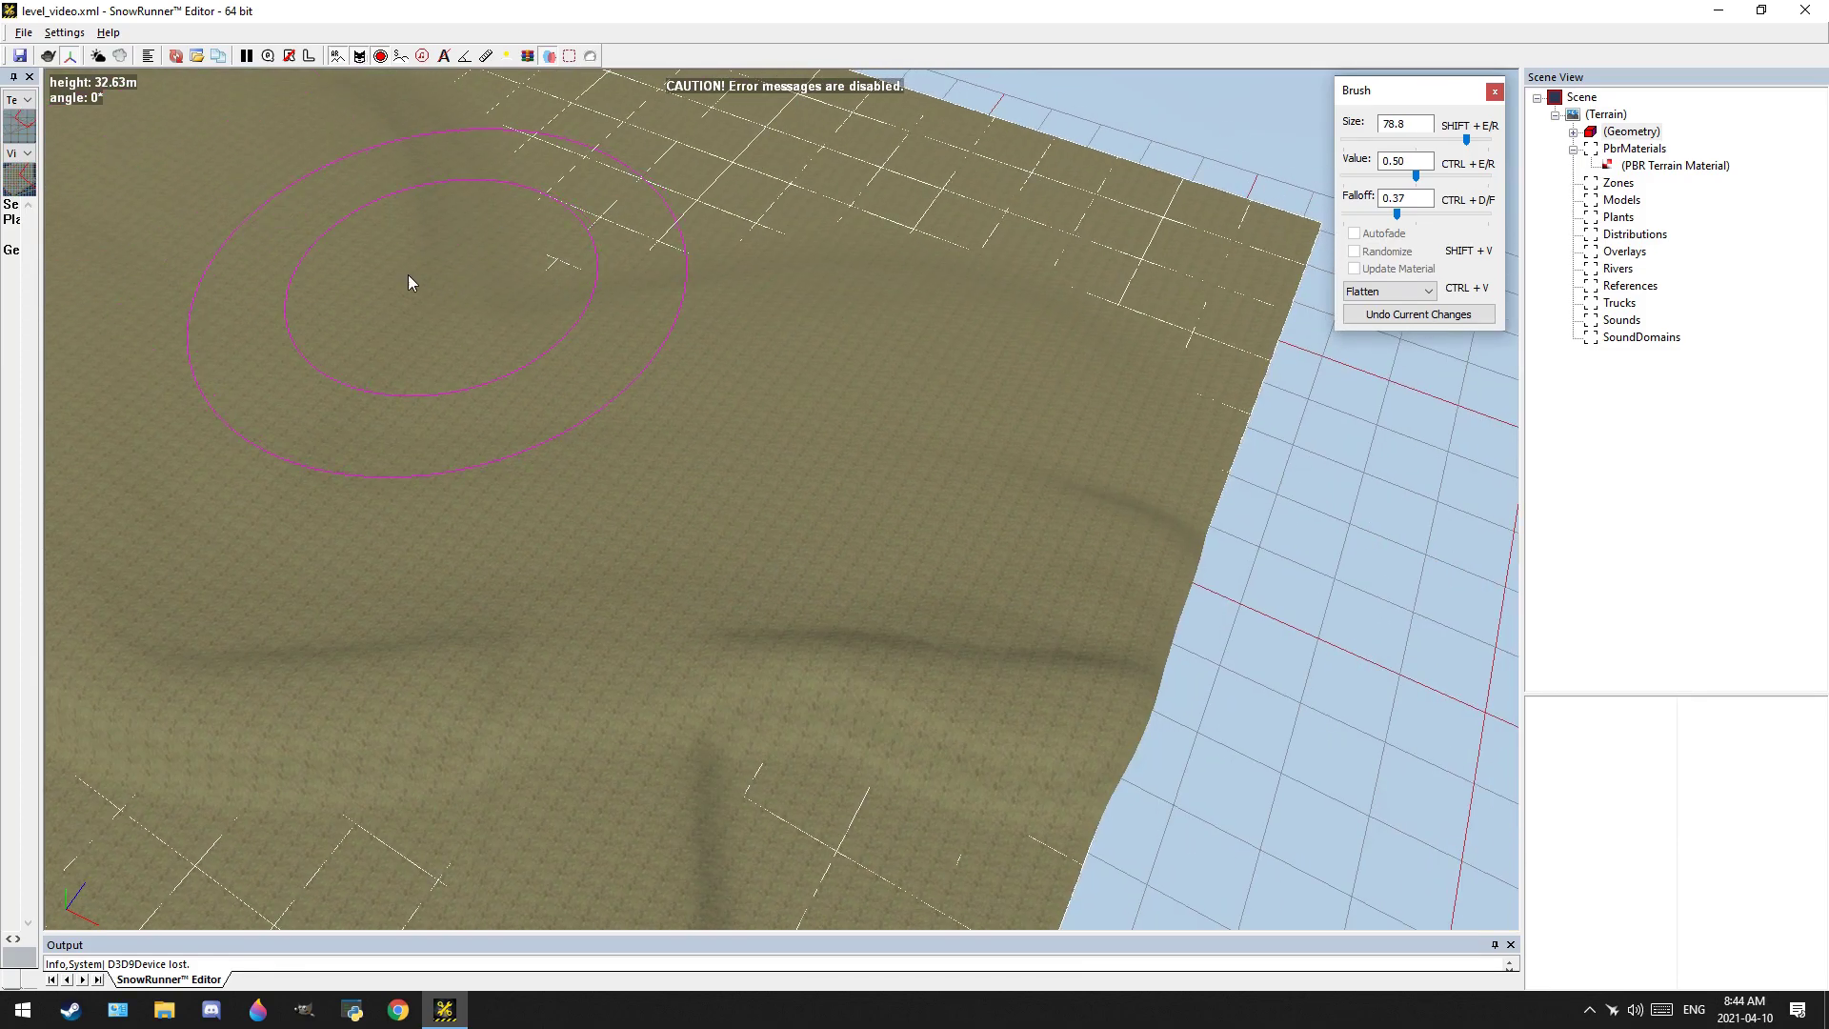
mouse_move(408, 283)
left_mouse_down()
mouse_move(523, 306)
mouse_move(1062, 314)
mouse_move(1029, 203)
mouse_move(801, 231)
left_mouse_up()
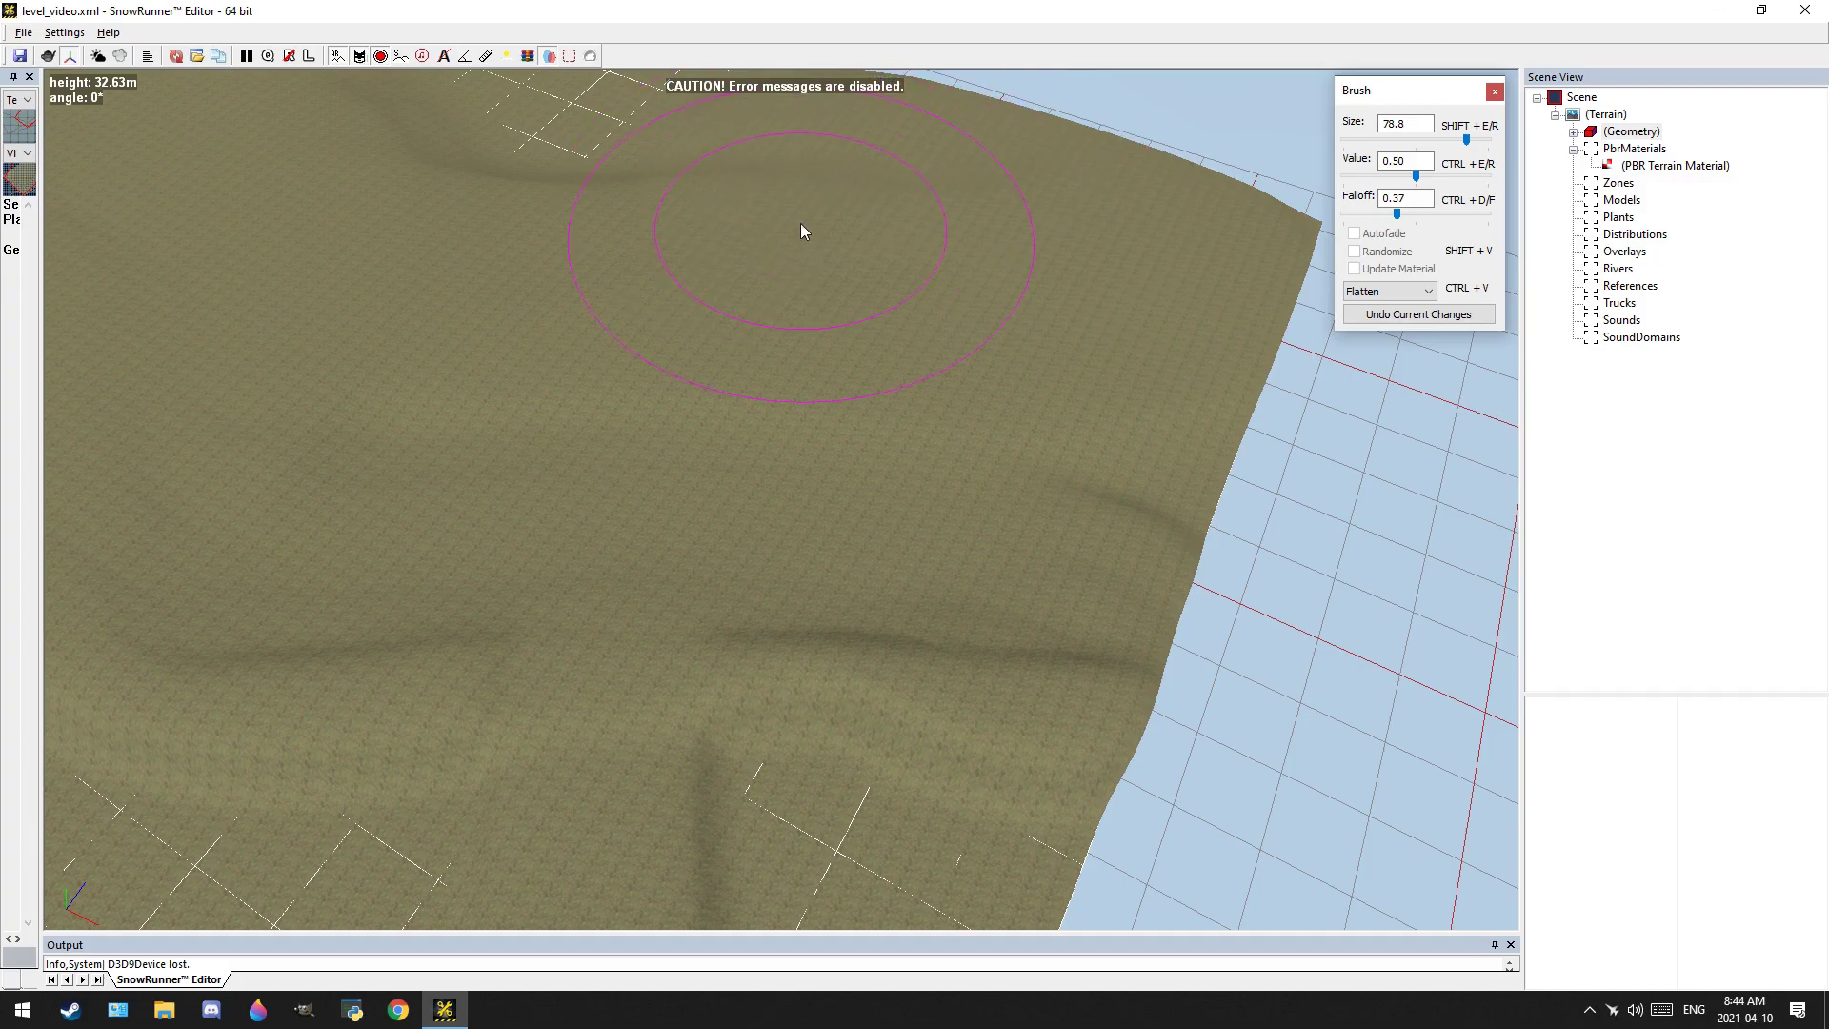
middle_click_drag(800, 231, 1041, 529)
mouse_move(1040, 530)
left_mouse_down()
mouse_move(639, 256)
mouse_move(903, 419)
left_mouse_up()
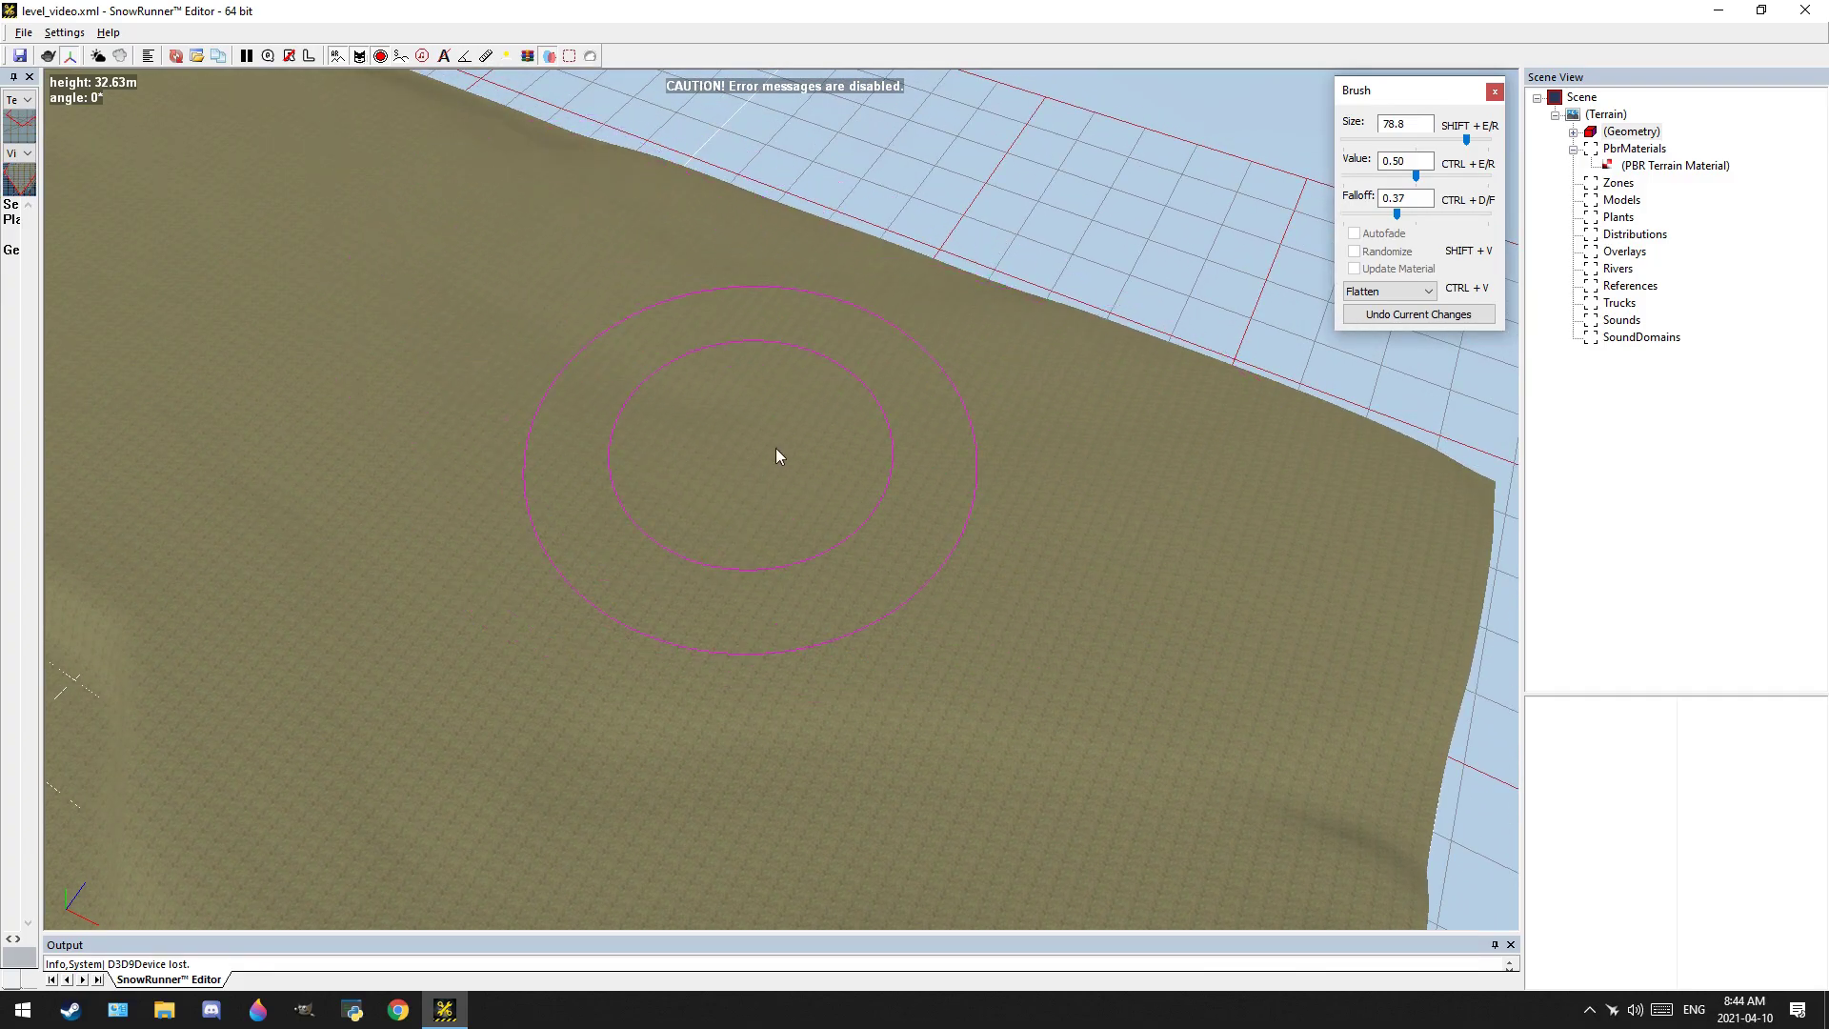
mouse_move(776, 448)
middle_mouse_down("alt")
mouse_move(724, 427)
mouse_move(547, 439)
middle_mouse_up("alt")
mouse_move(547, 439)
left_mouse_down()
mouse_move(373, 455)
mouse_move(500, 763)
left_mouse_up()
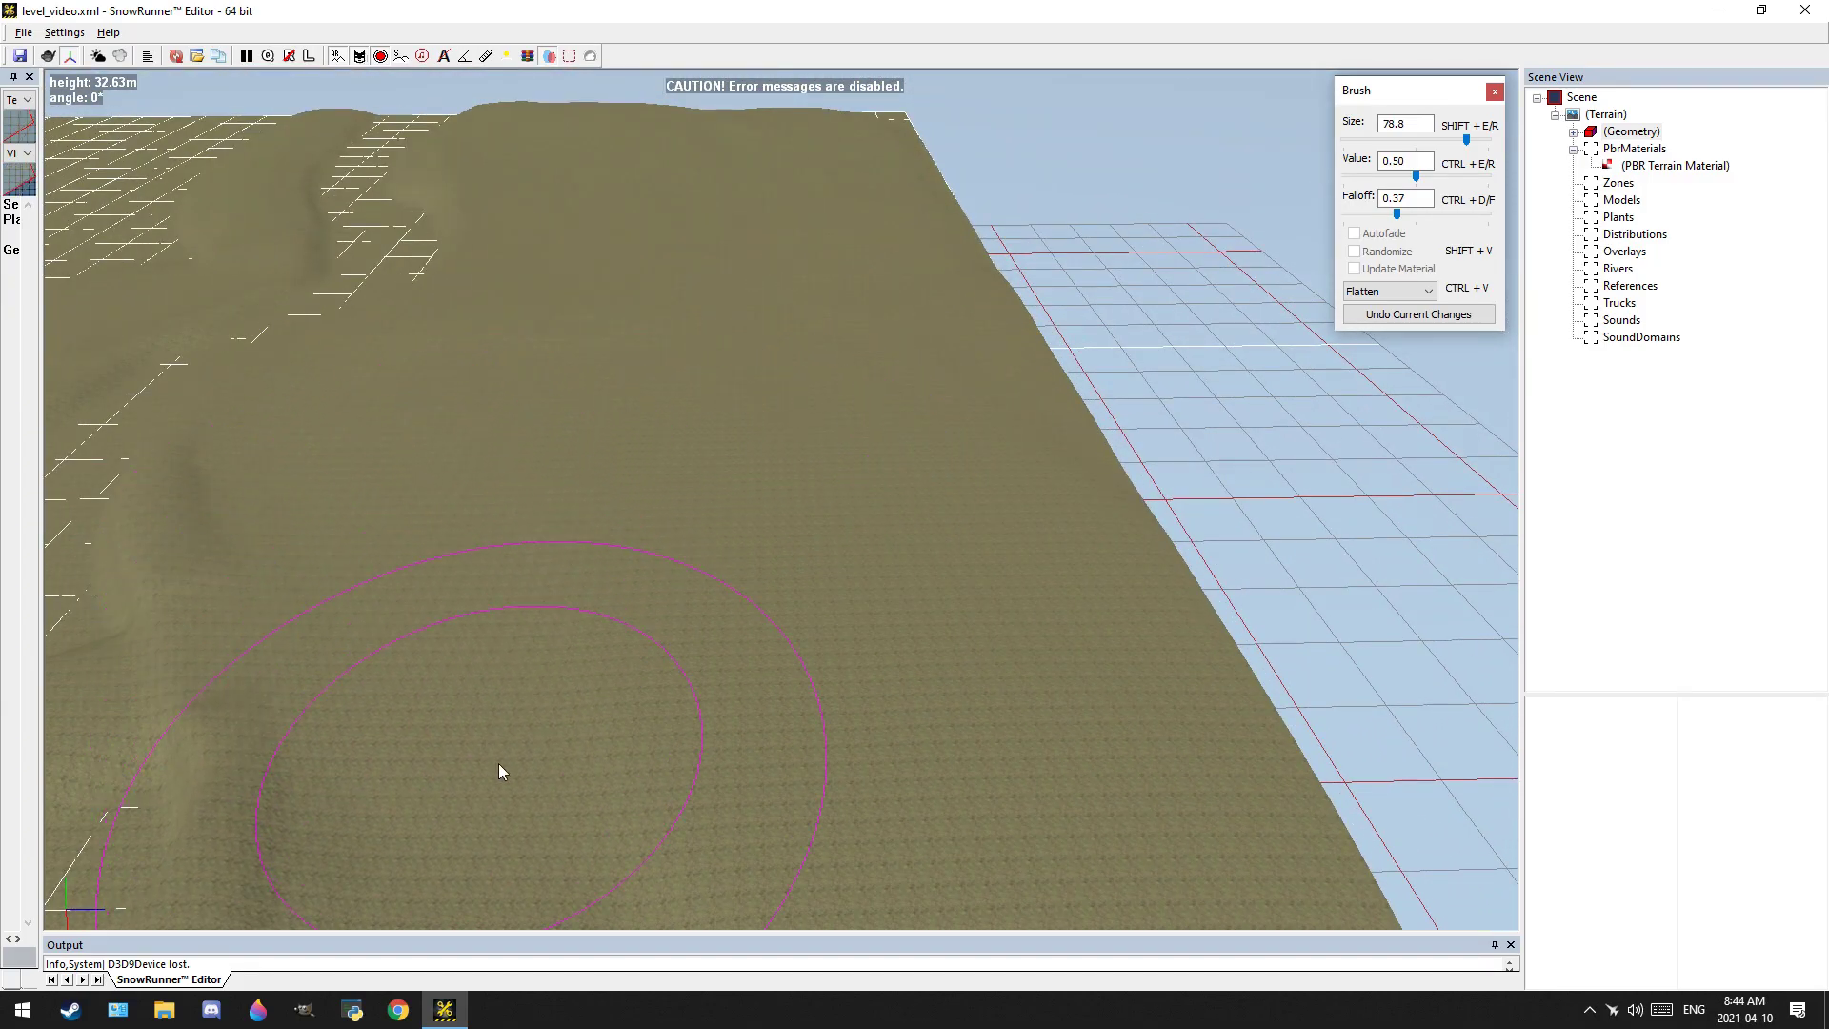
mouse_move(502, 772)
middle_mouse_down("alt")
mouse_move(600, 600)
mouse_move(641, 473)
mouse_move(1146, 593)
middle_mouse_up("alt")
middle_click_drag(416, 429, 498, 593, "alt")
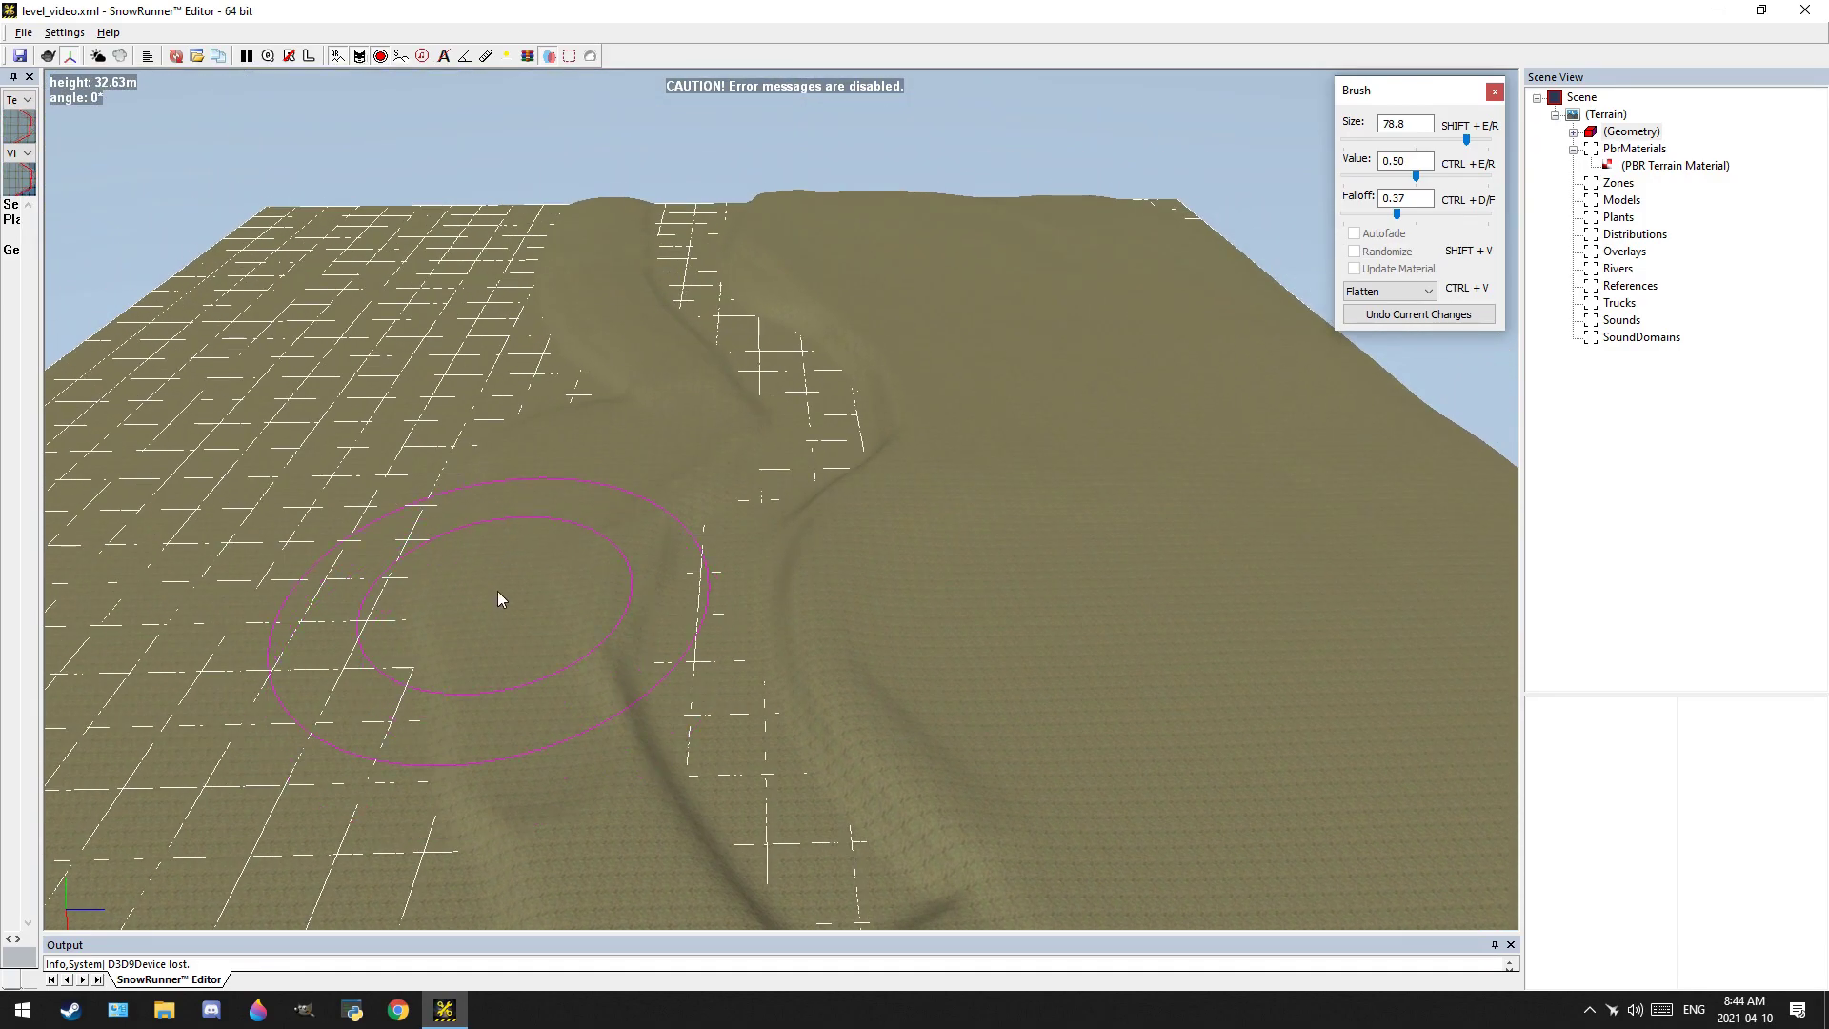
Flatten the low ground on the channel's other side out to the terrain's edges with the size 78.8 brush
mouse_move(498, 592)
left_mouse_down()
mouse_move(497, 503)
mouse_move(309, 315)
left_mouse_up()
mouse_move(543, 411)
left_mouse_down()
mouse_move(553, 228)
mouse_move(414, 265)
mouse_move(324, 225)
mouse_move(226, 479)
mouse_move(386, 570)
mouse_move(412, 644)
left_mouse_up()
scroll(414, 650, "down", 3)
middle_click_drag(414, 650, 568, 357, "alt")
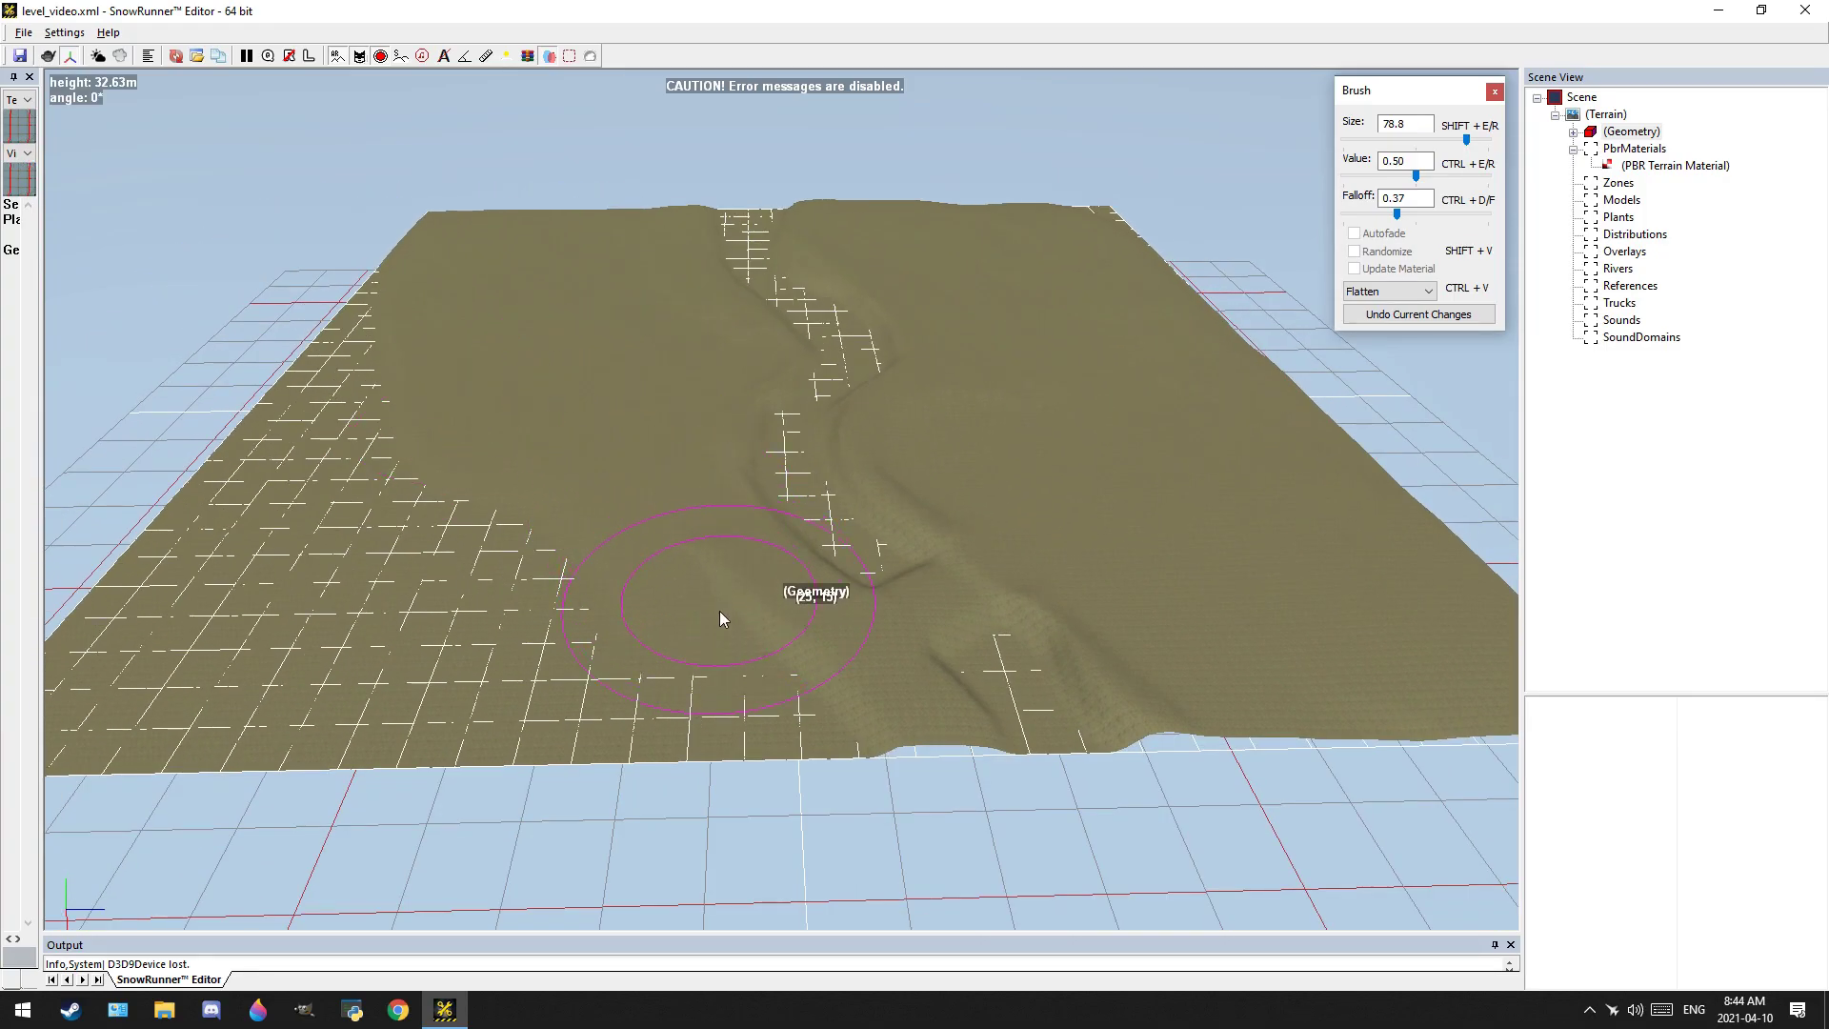
mouse_move(720, 611)
left_mouse_down()
mouse_move(858, 646)
mouse_move(821, 718)
mouse_move(553, 426)
mouse_move(524, 690)
mouse_move(421, 277)
mouse_move(345, 692)
mouse_move(232, 513)
mouse_move(162, 522)
left_mouse_up()
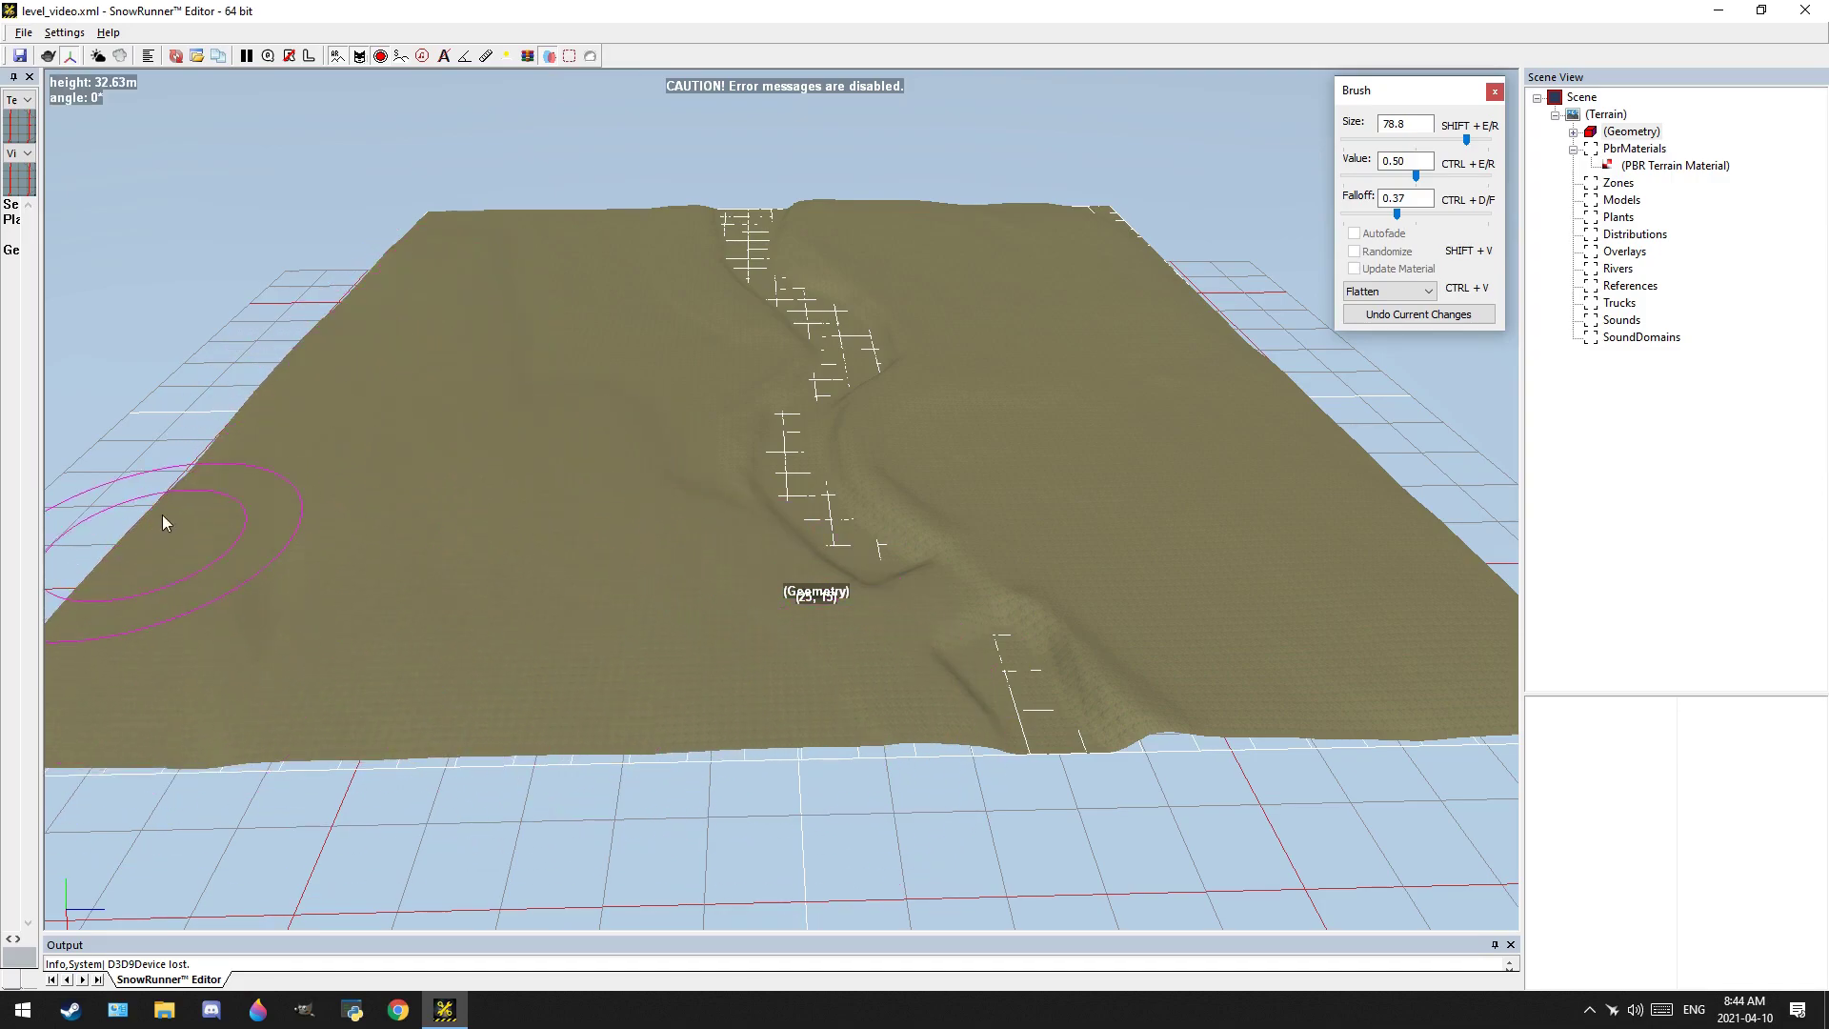
Shrink the Flatten brush to size 19.5 and cut the channel through the raised ground blocking it near the terrain's edge
scroll(879, 471, "up", 6)
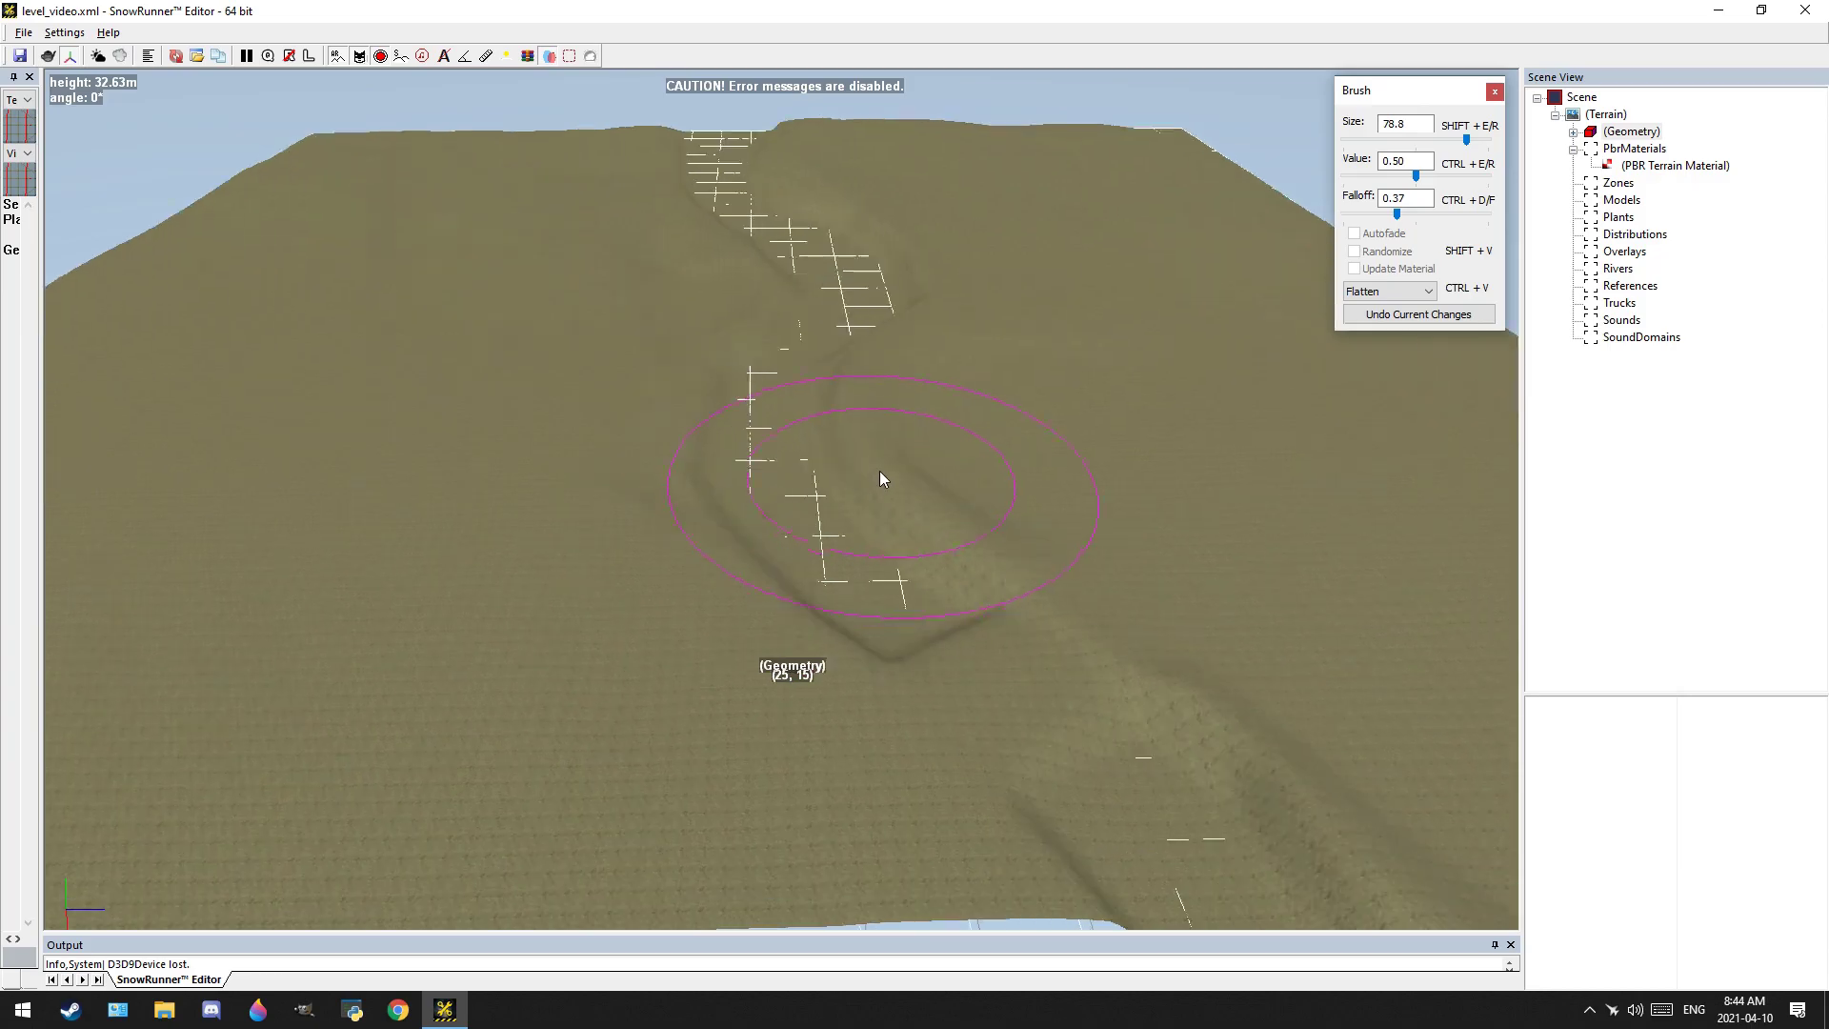
middle_click_drag(568, 638, 641, 584, "alt")
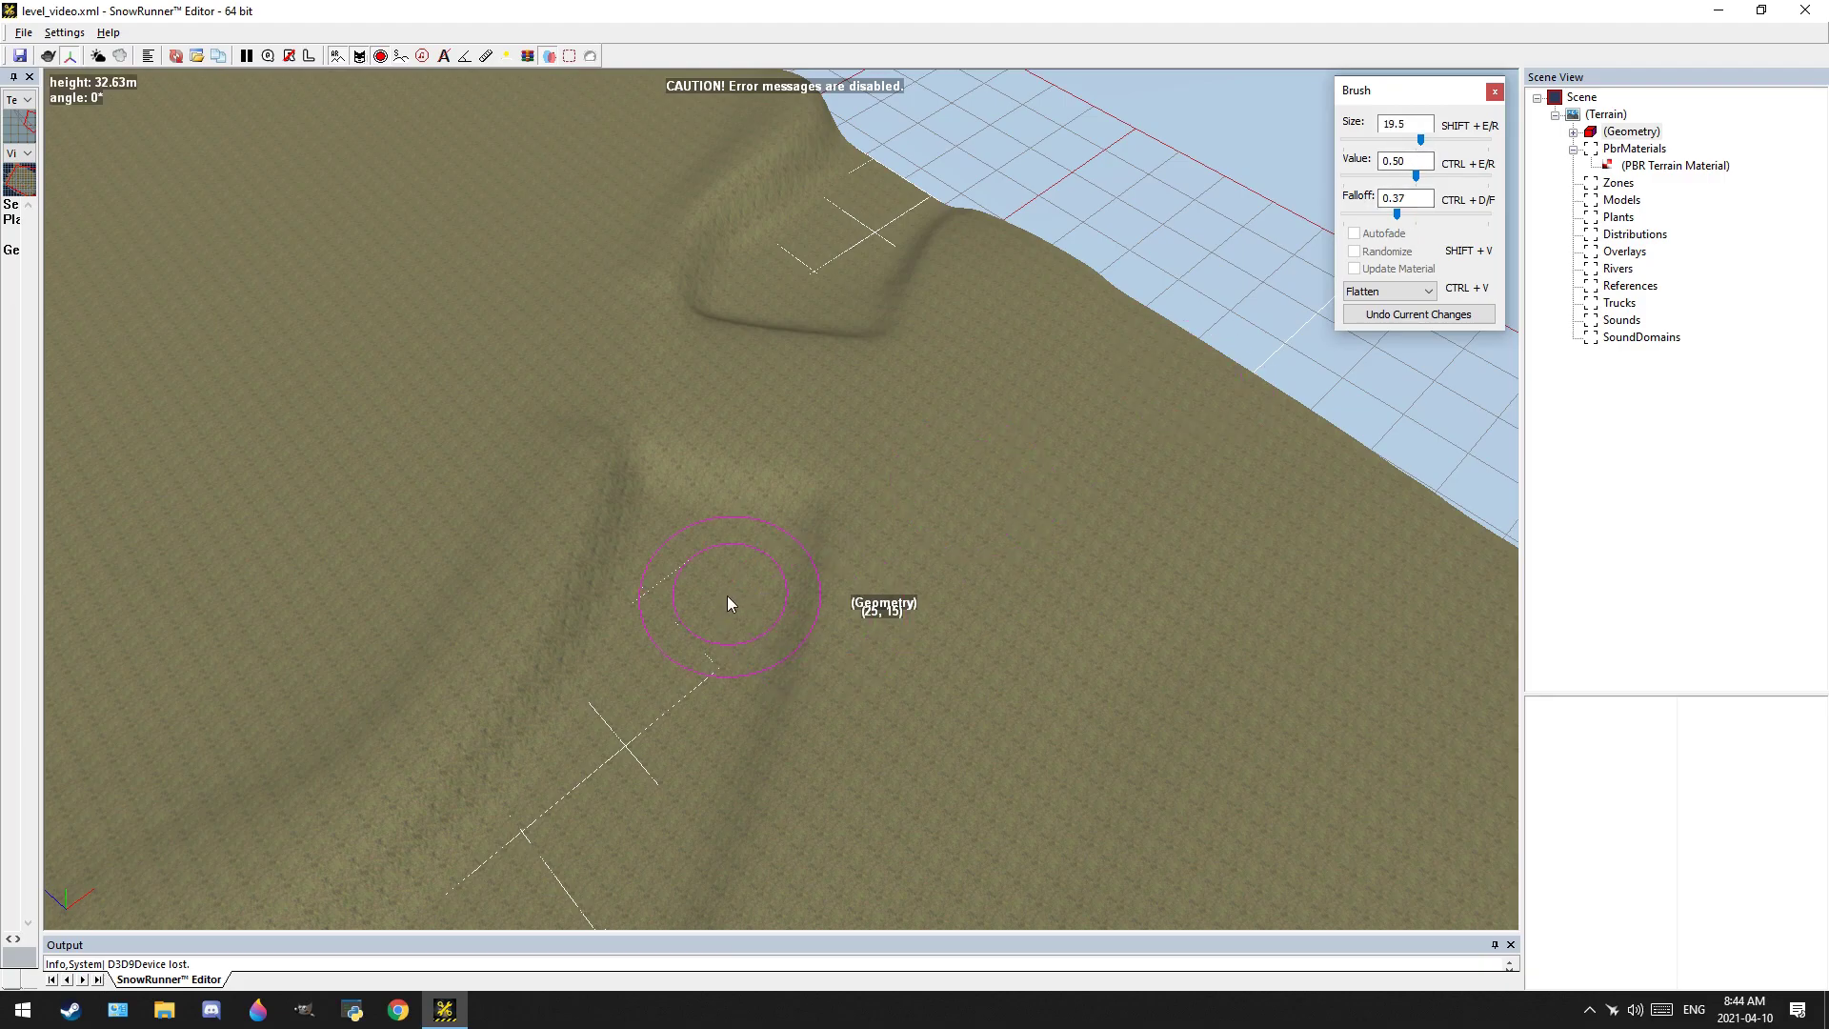
scroll(728, 597, "up", 4)
mouse_move(692, 581)
left_mouse_down()
mouse_move(804, 564)
mouse_move(895, 280)
mouse_move(774, 465)
left_mouse_up()
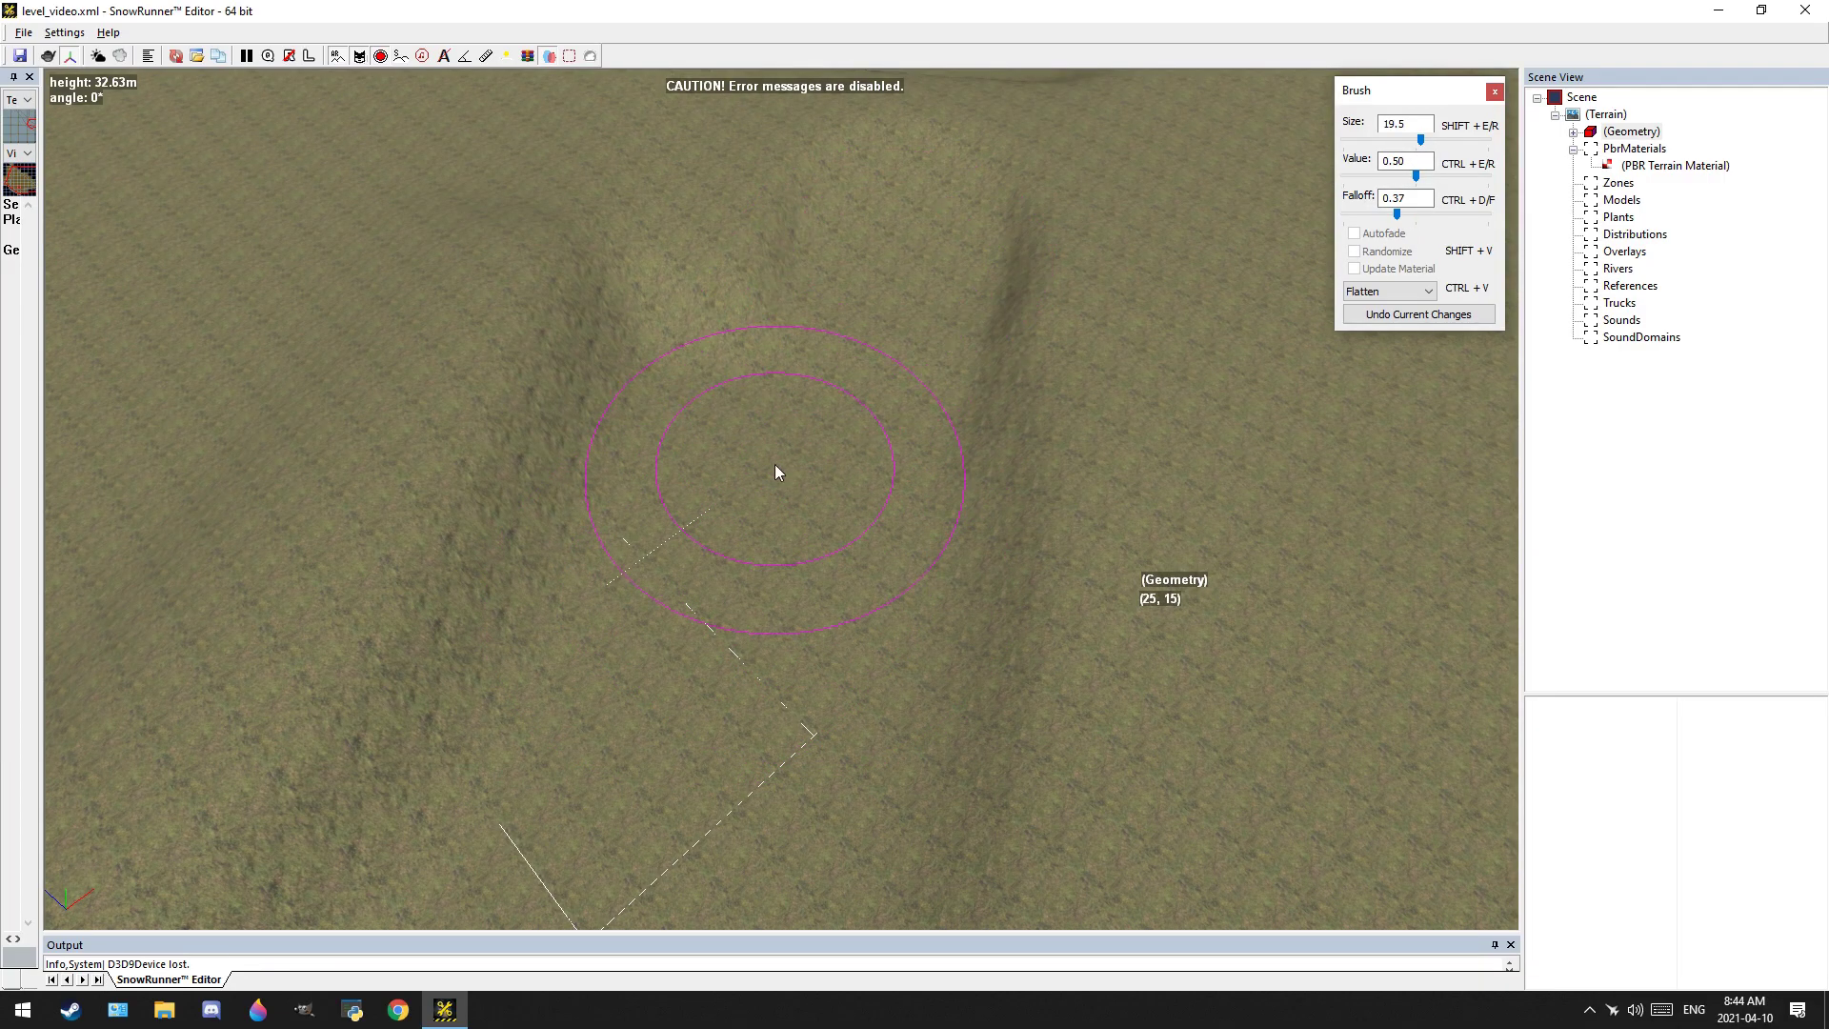
scroll(774, 465, "down", 4)
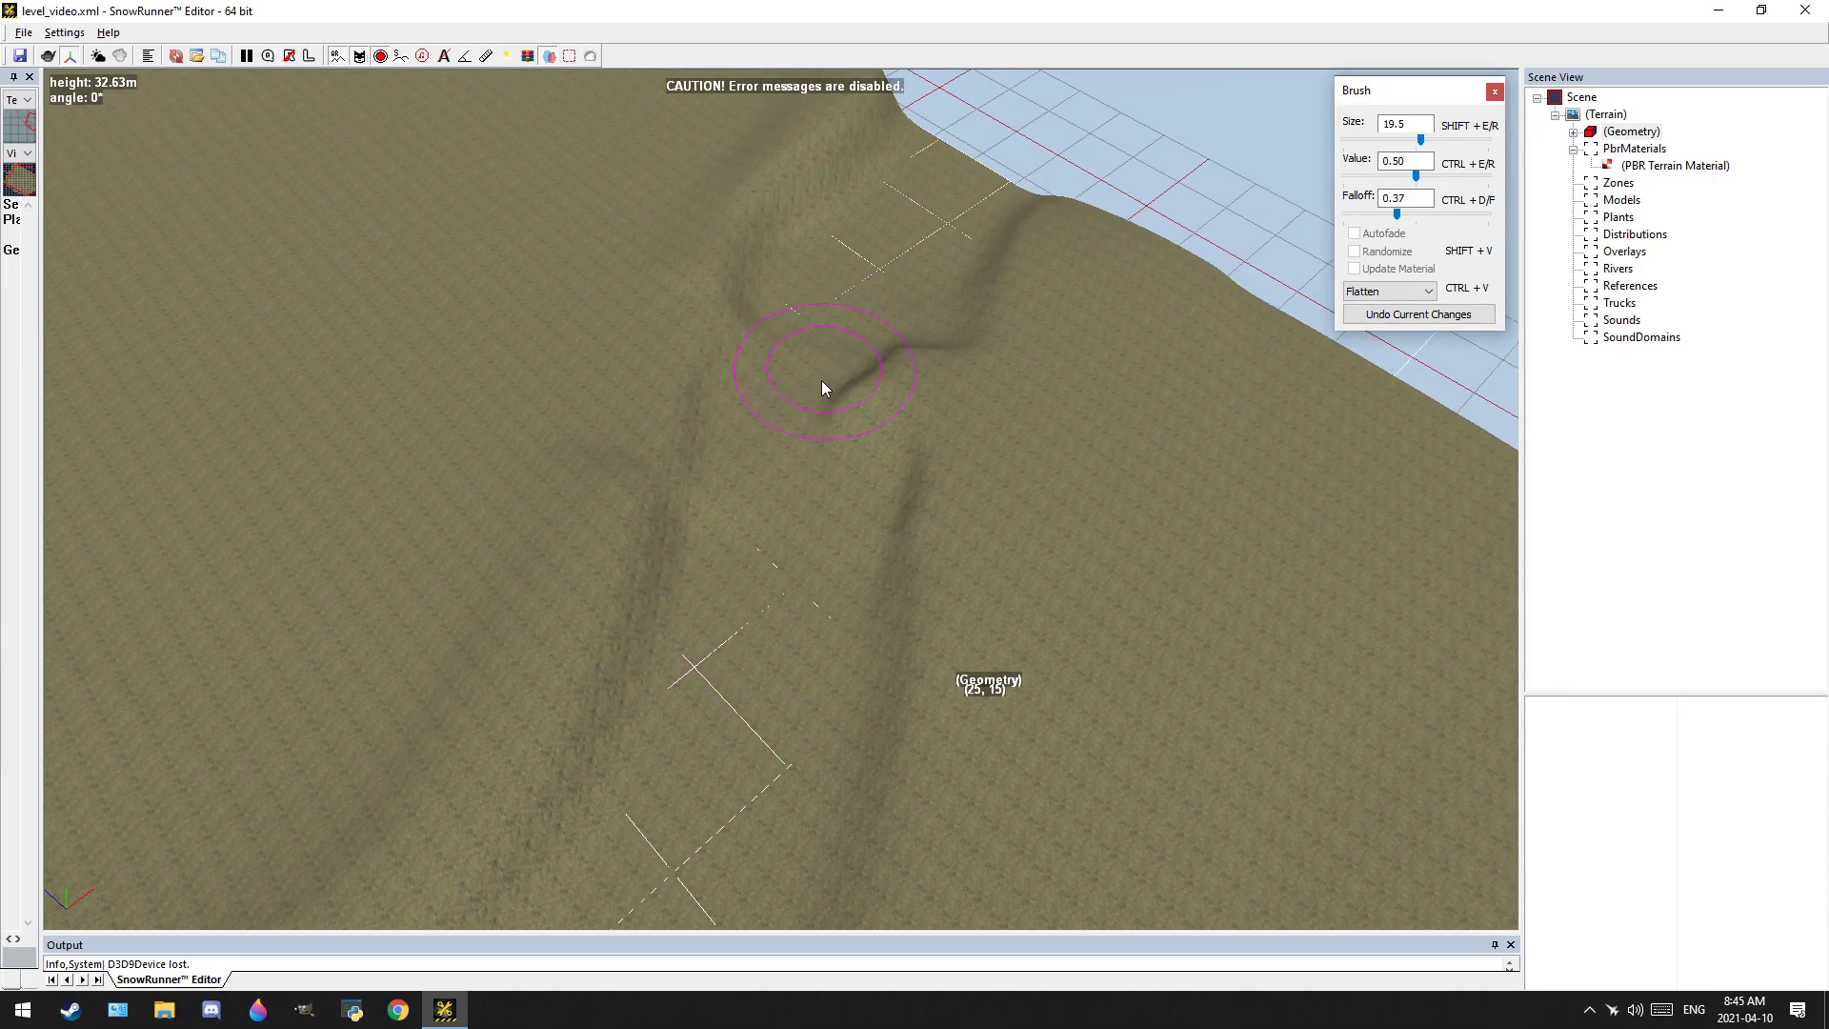
mouse_move(824, 386)
left_mouse_down()
mouse_move(863, 314)
mouse_move(842, 497)
mouse_move(903, 297)
mouse_move(891, 407)
mouse_move(825, 514)
left_mouse_up()
Widen and level the channel floor along its narrow stretches with the size 19.5 Flatten brush, and end the geometry editing
middle_click_drag(771, 545, 610, 562, "alt")
middle_click_drag(669, 347, 762, 615)
scroll(726, 408, "up", 3)
middle_click_drag(745, 312, 734, 421)
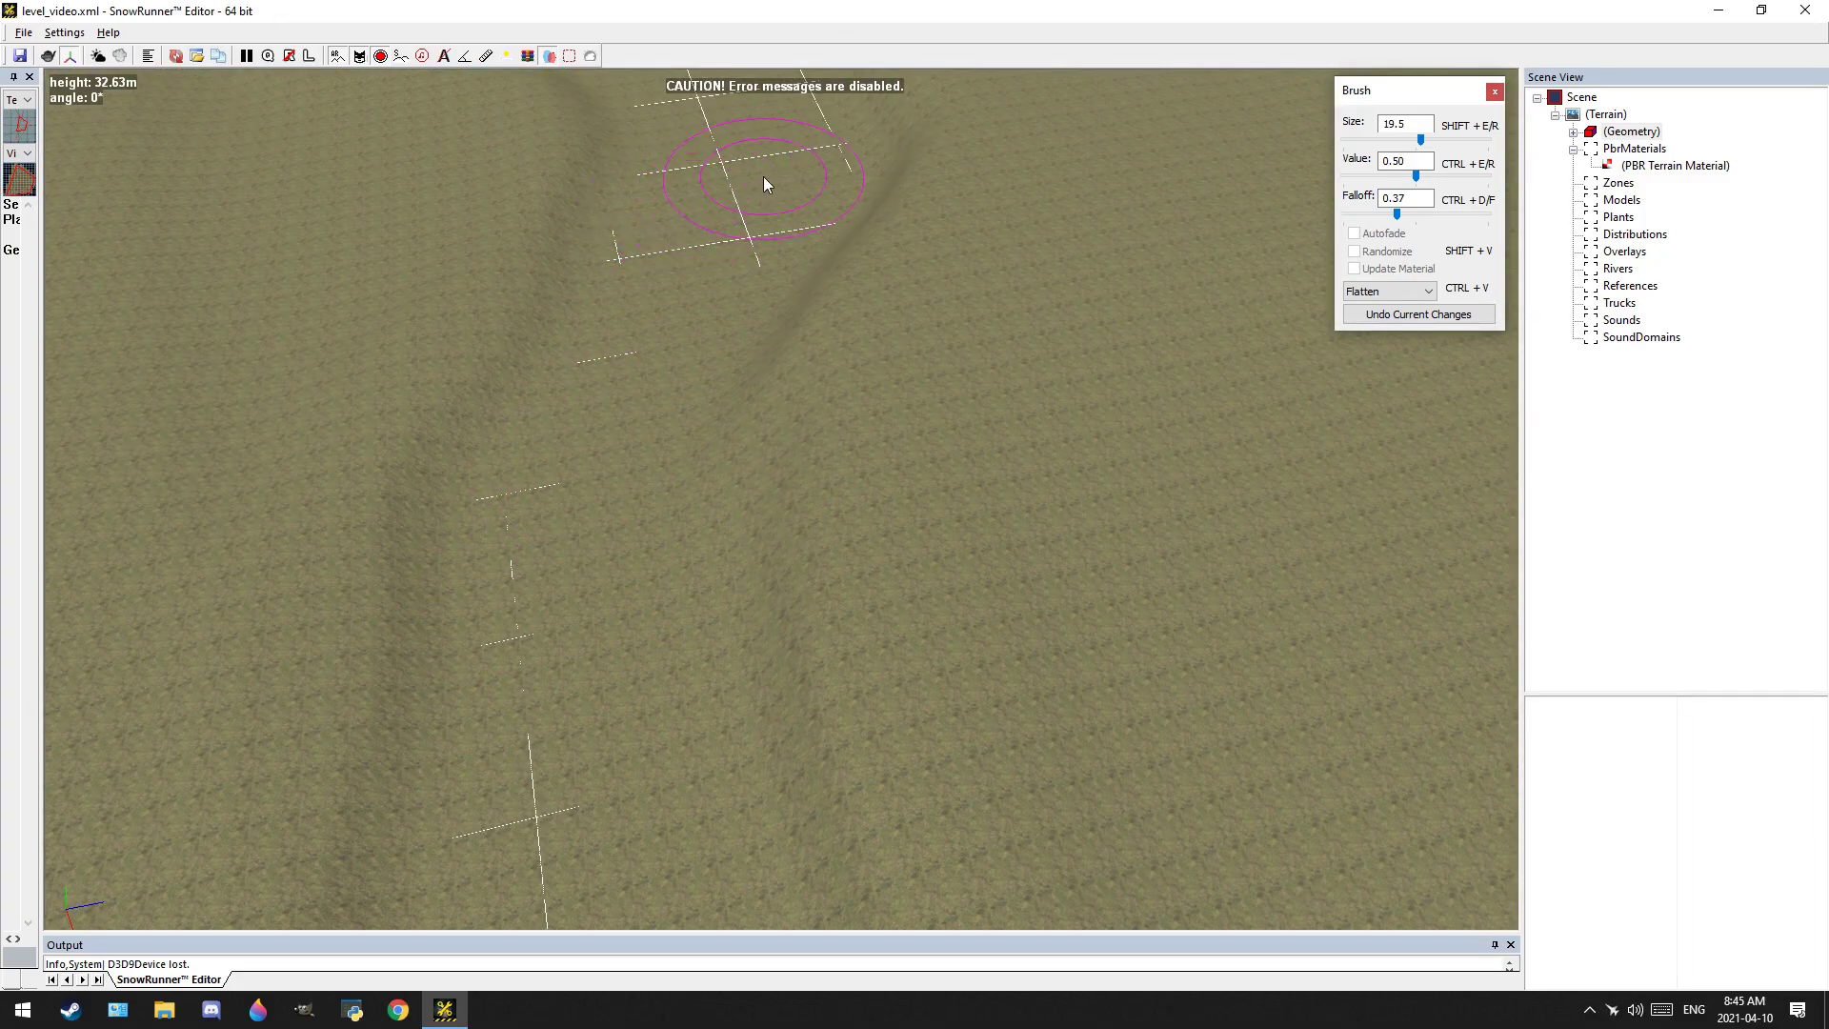
middle_click_drag(600, 577, 654, 236)
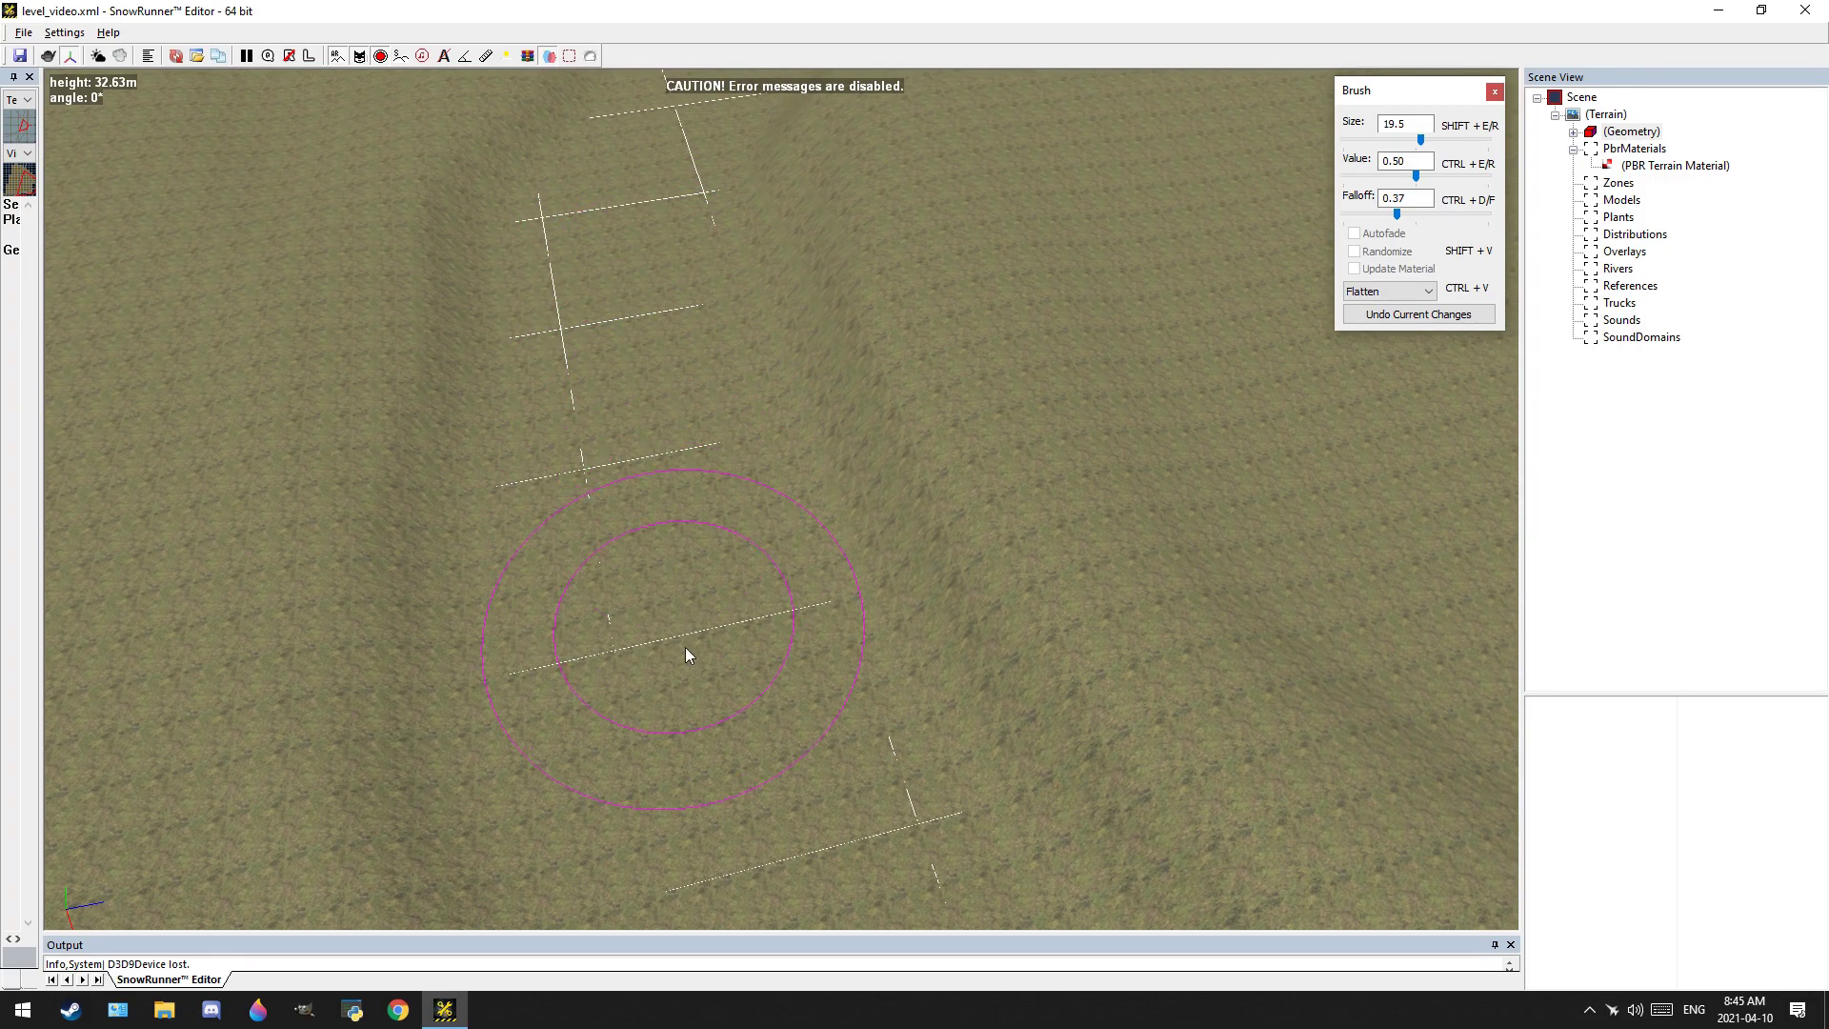
scroll(623, 267, "down", 3)
middle_click_drag(649, 345, 739, 538)
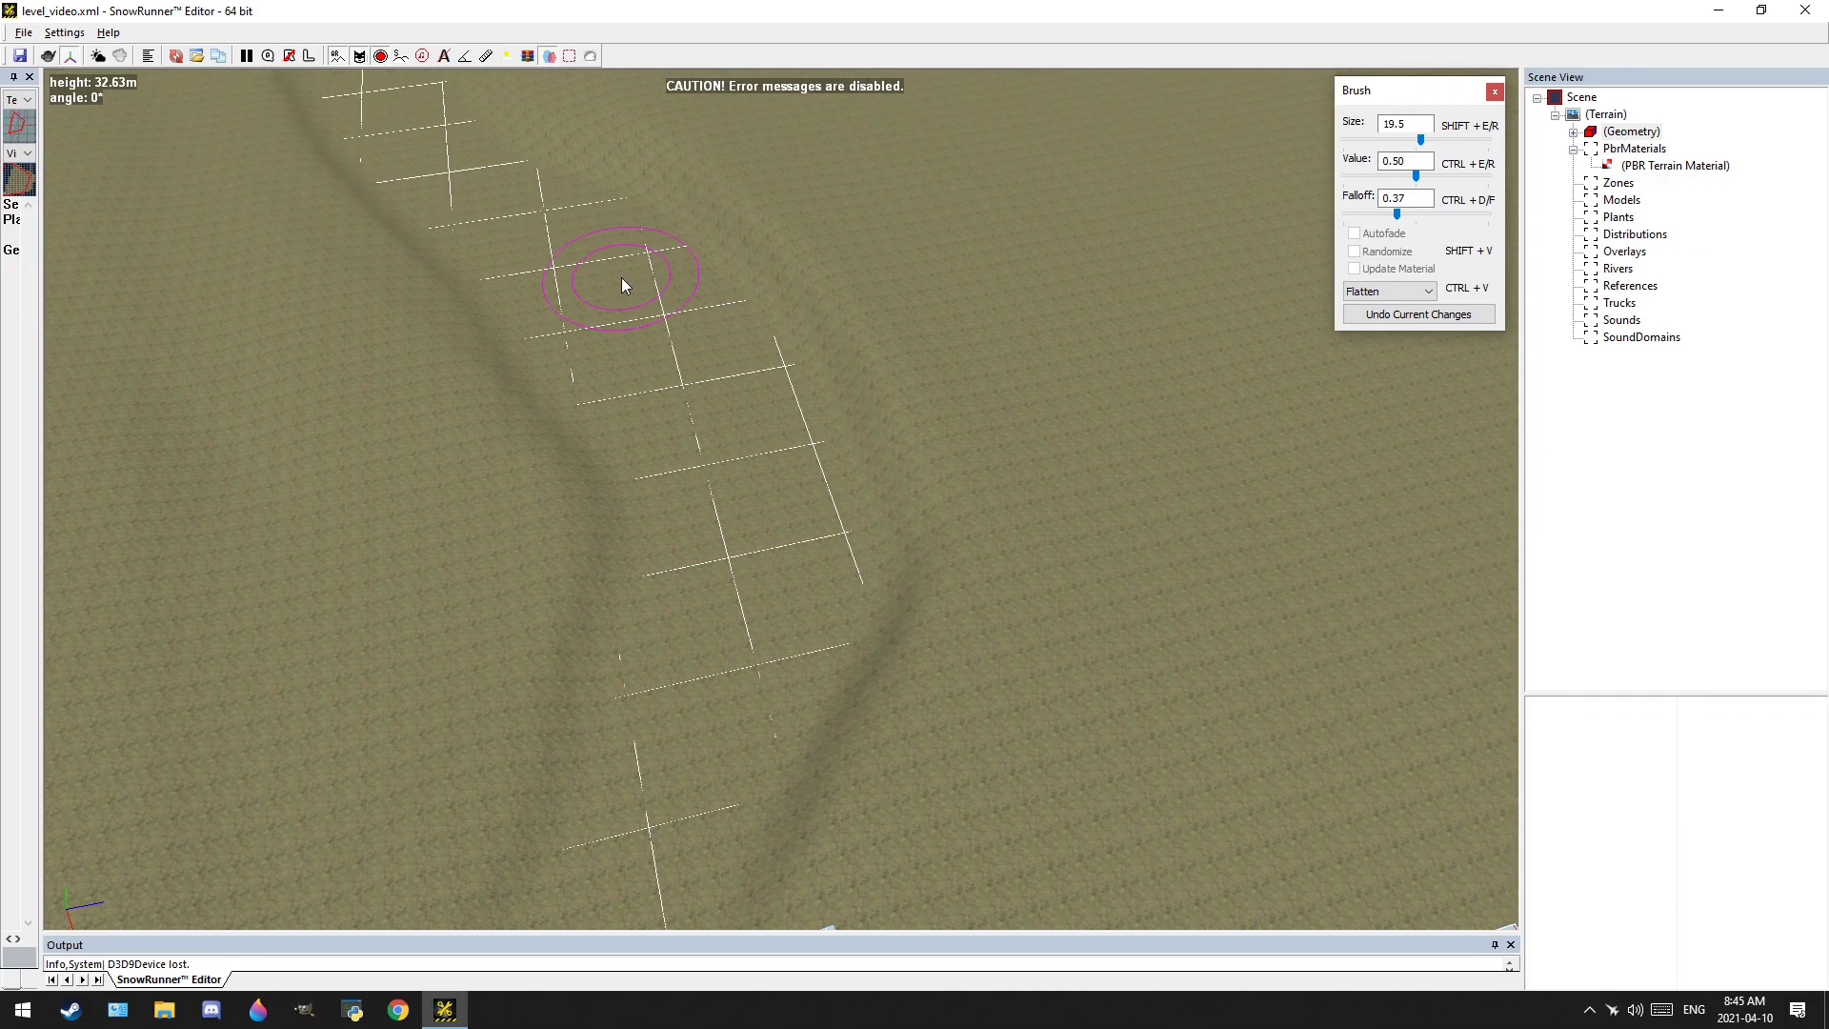
middle_click_drag(622, 278, 753, 217)
scroll(912, 600, "down", 5)
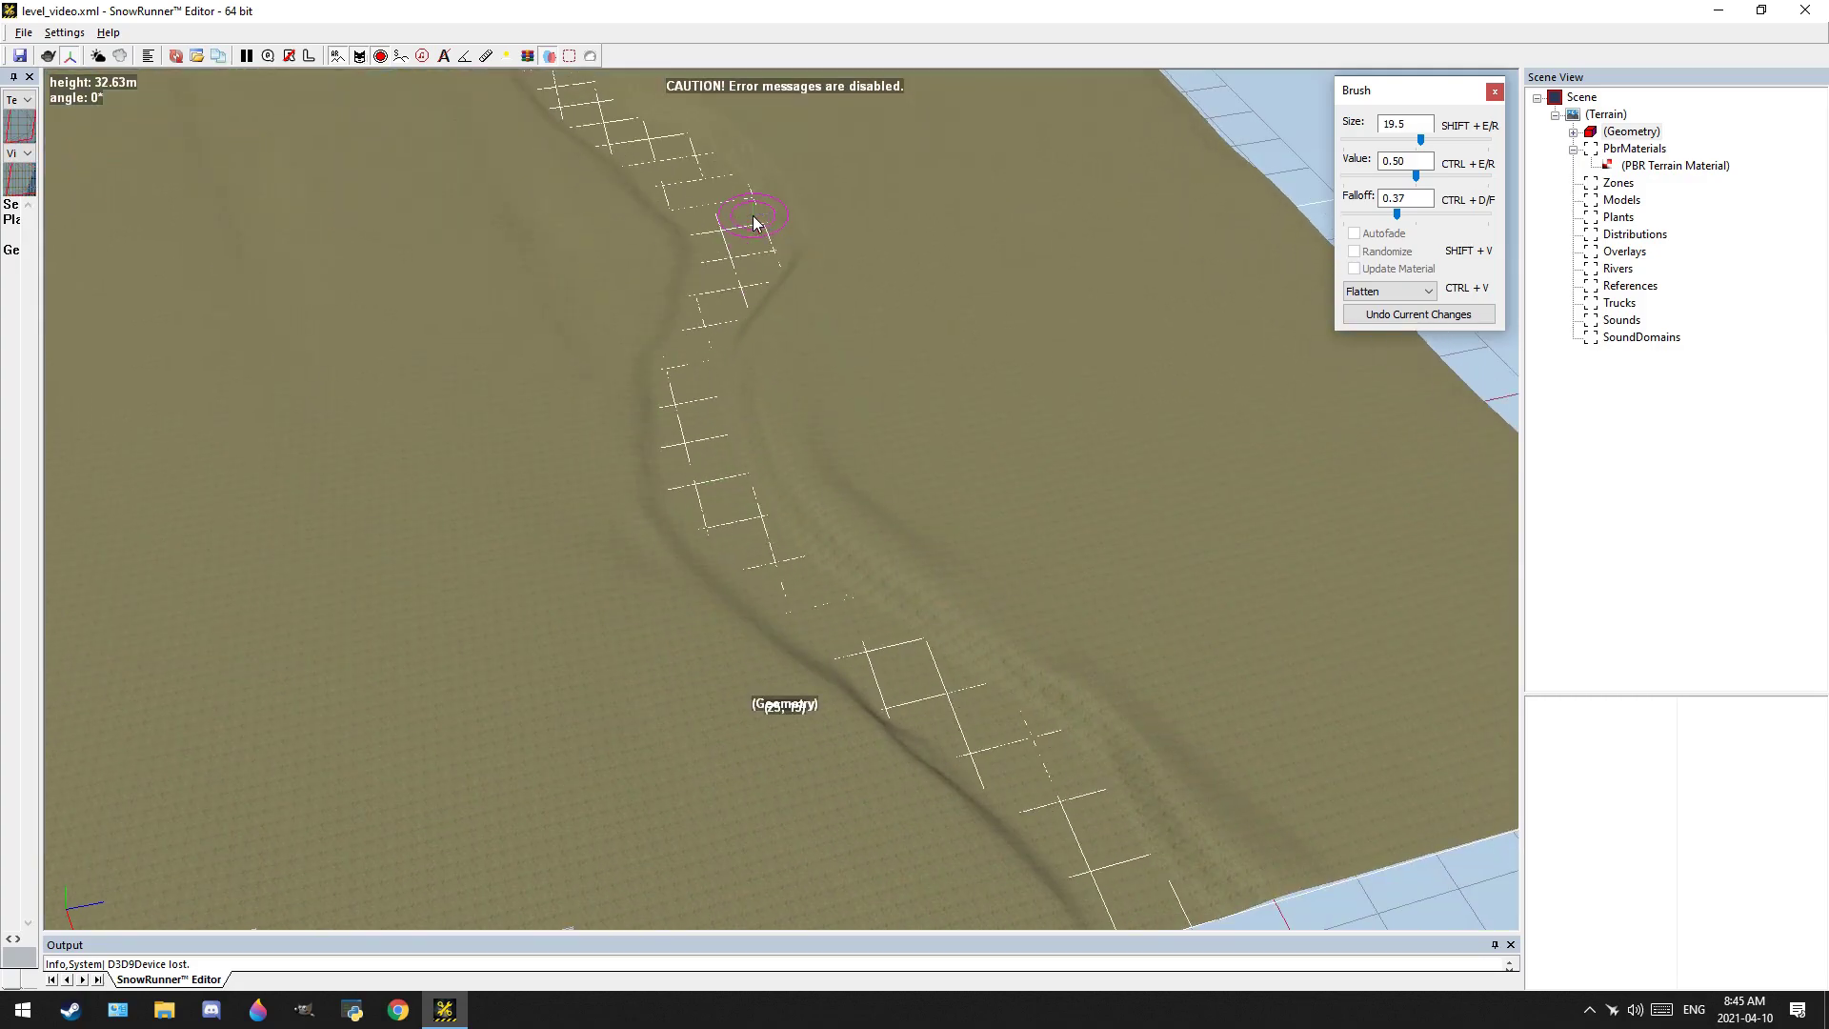
right_click(962, 413)
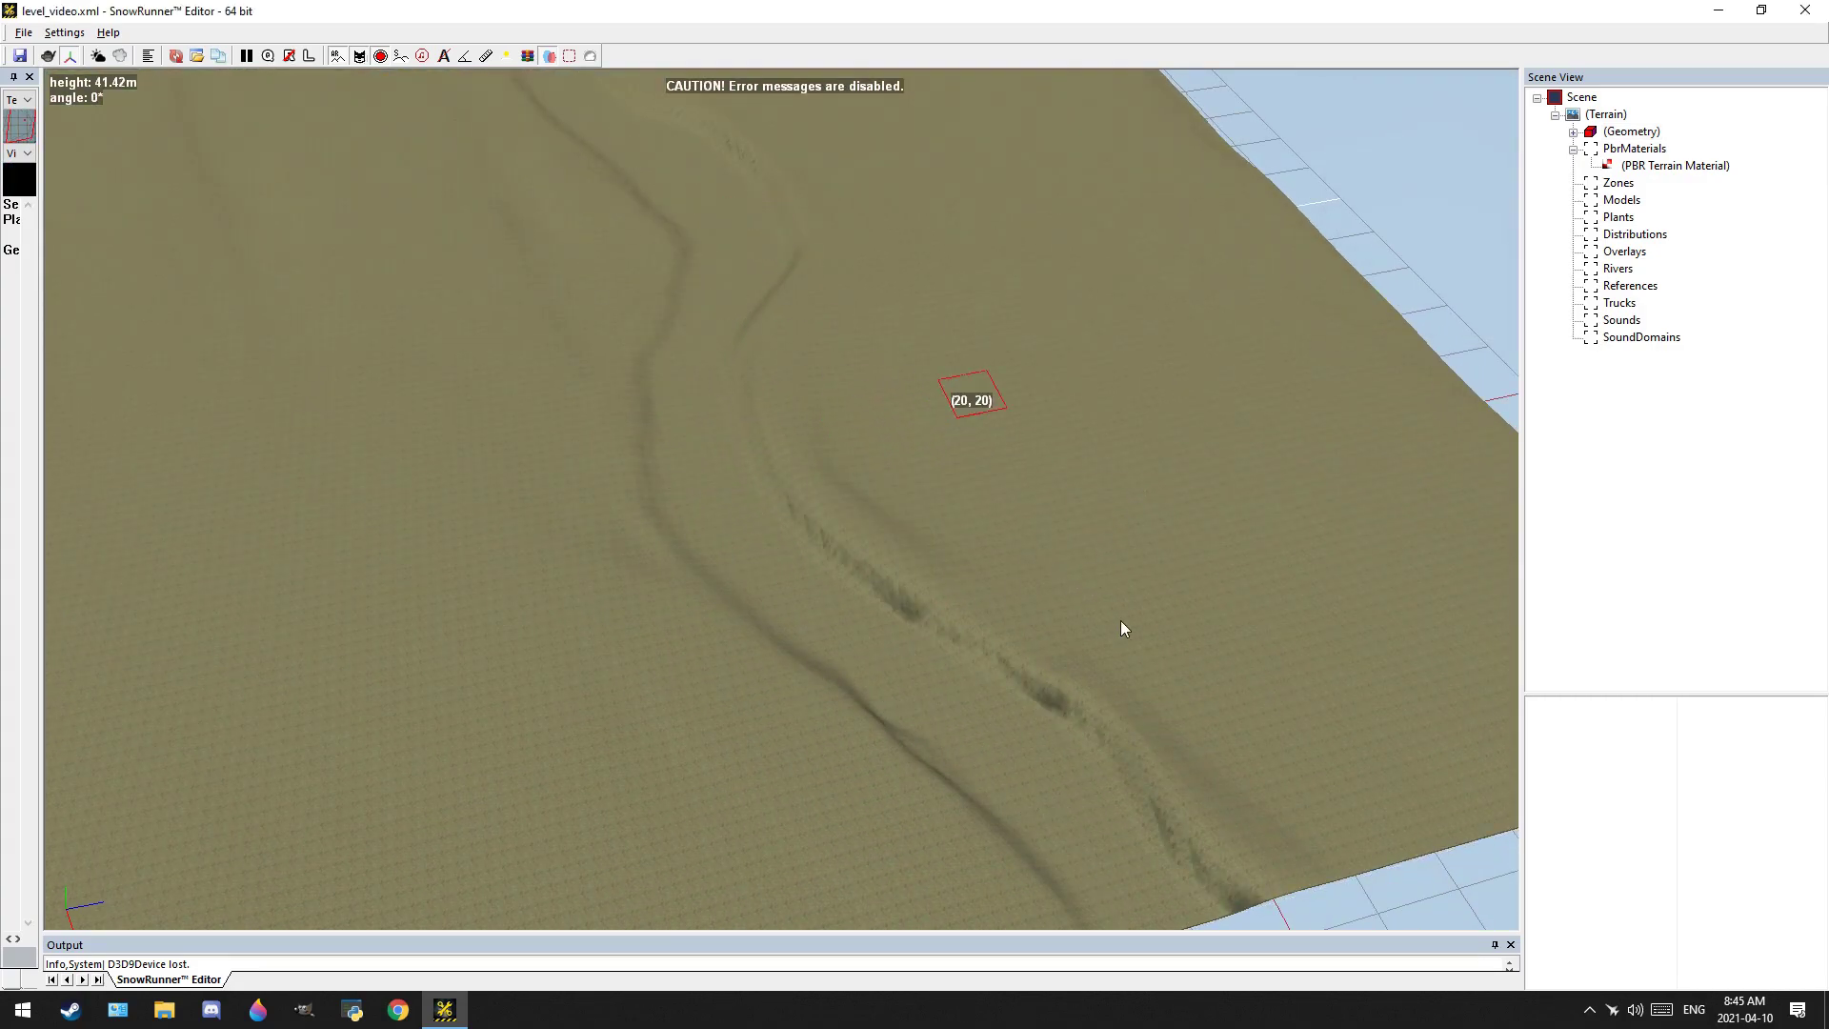
Examine the carved channel and its banks from several angles
scroll(1122, 621, "up", 2)
mouse_move(1133, 620)
middle_mouse_down("alt")
mouse_move(1129, 602)
mouse_move(1086, 600)
mouse_move(1129, 614)
mouse_move(1117, 498)
mouse_move(1152, 589)
middle_mouse_up("alt")
scroll(1128, 614, "down", 3)
middle_click_drag(1152, 589, 1201, 449, "alt")
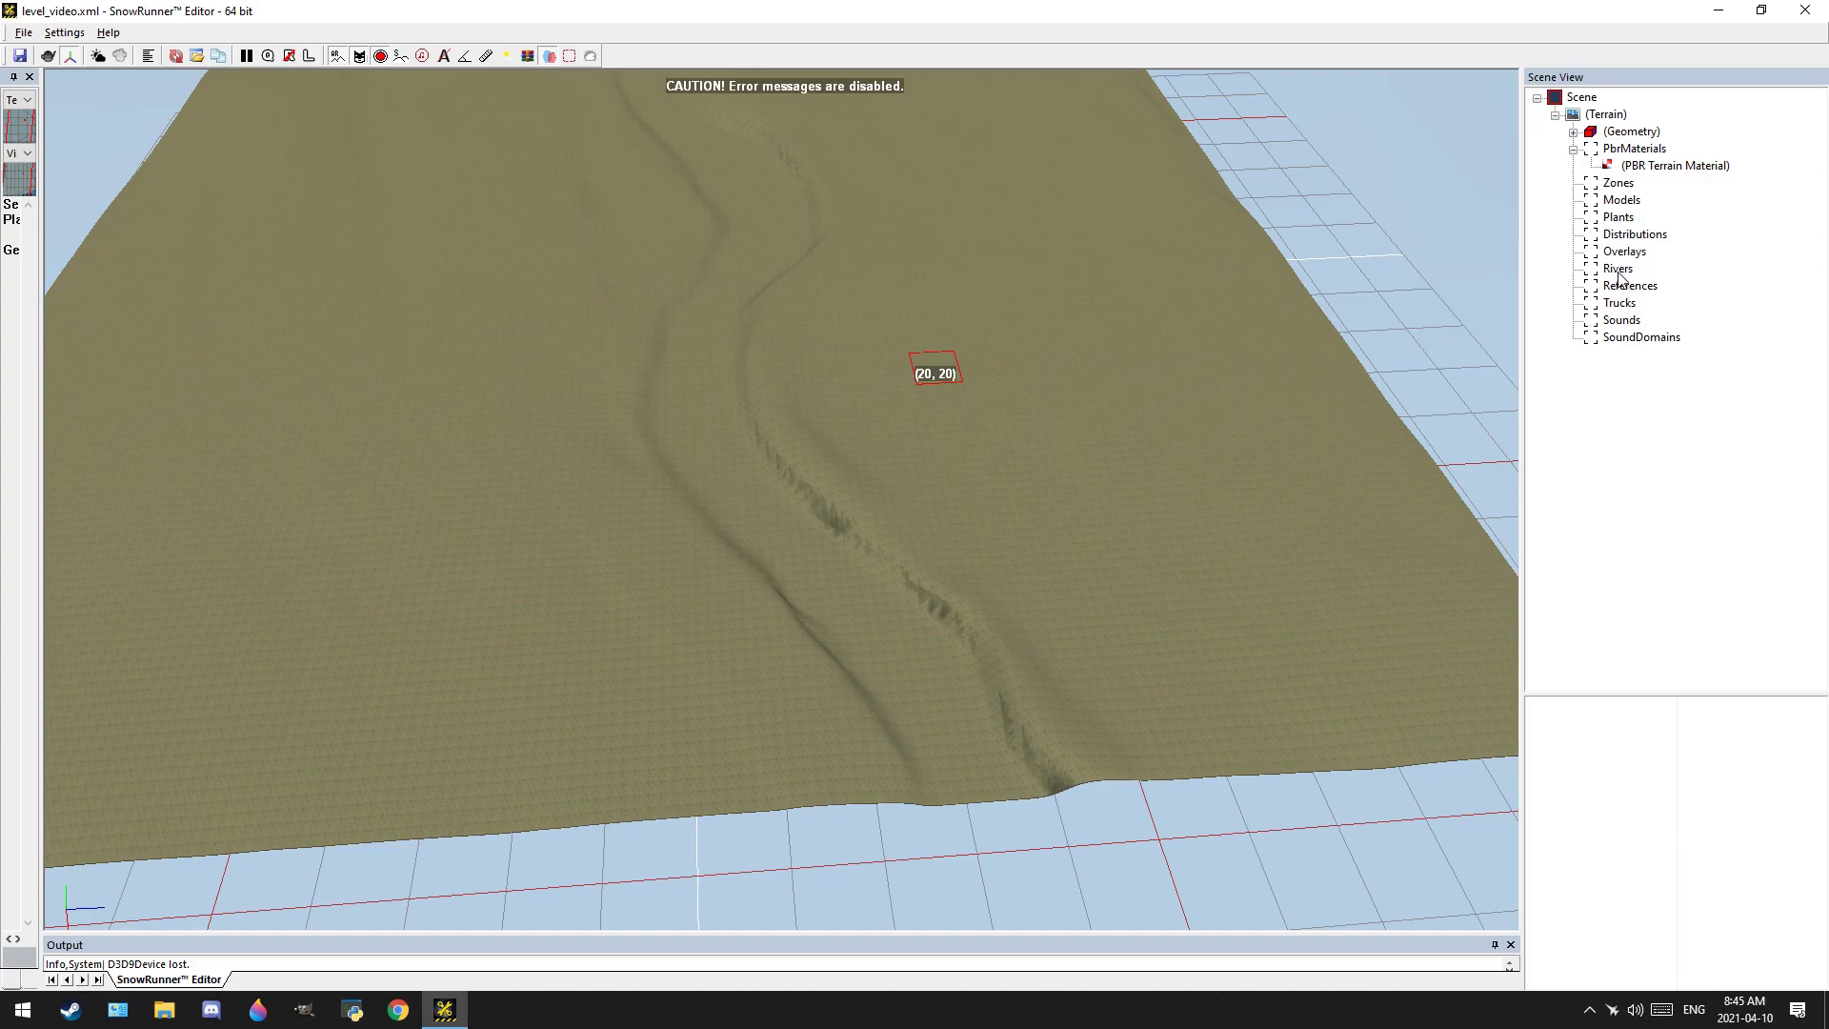
scroll(626, 622, "up", 2)
middle_click_drag(625, 625, 500, 409, "alt")
scroll(1123, 457, "up", 2)
middle_click_drag(1123, 457, 1010, 505, "alt")
scroll(1090, 472, "down", 2)
middle_click_drag(988, 440, 991, 520)
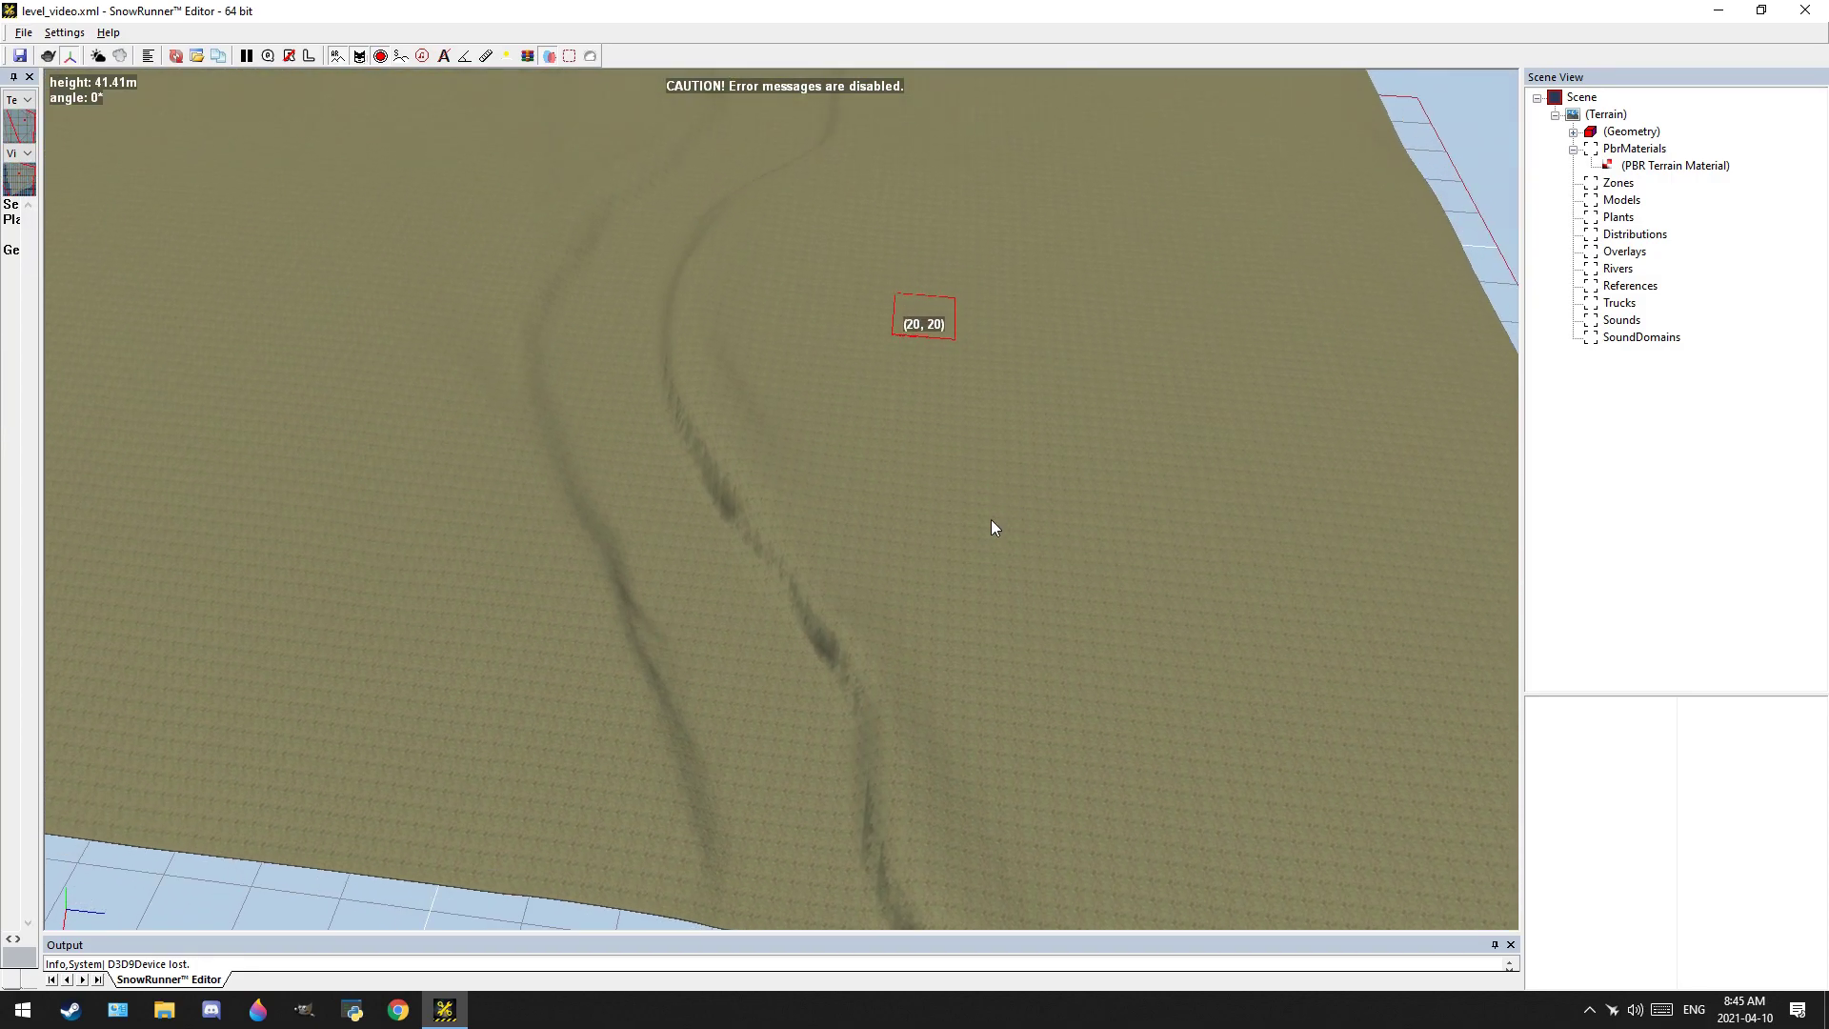
Add a river to the terrain beside the channel and show its two end points
left_click(991, 520)
right_click(994, 527)
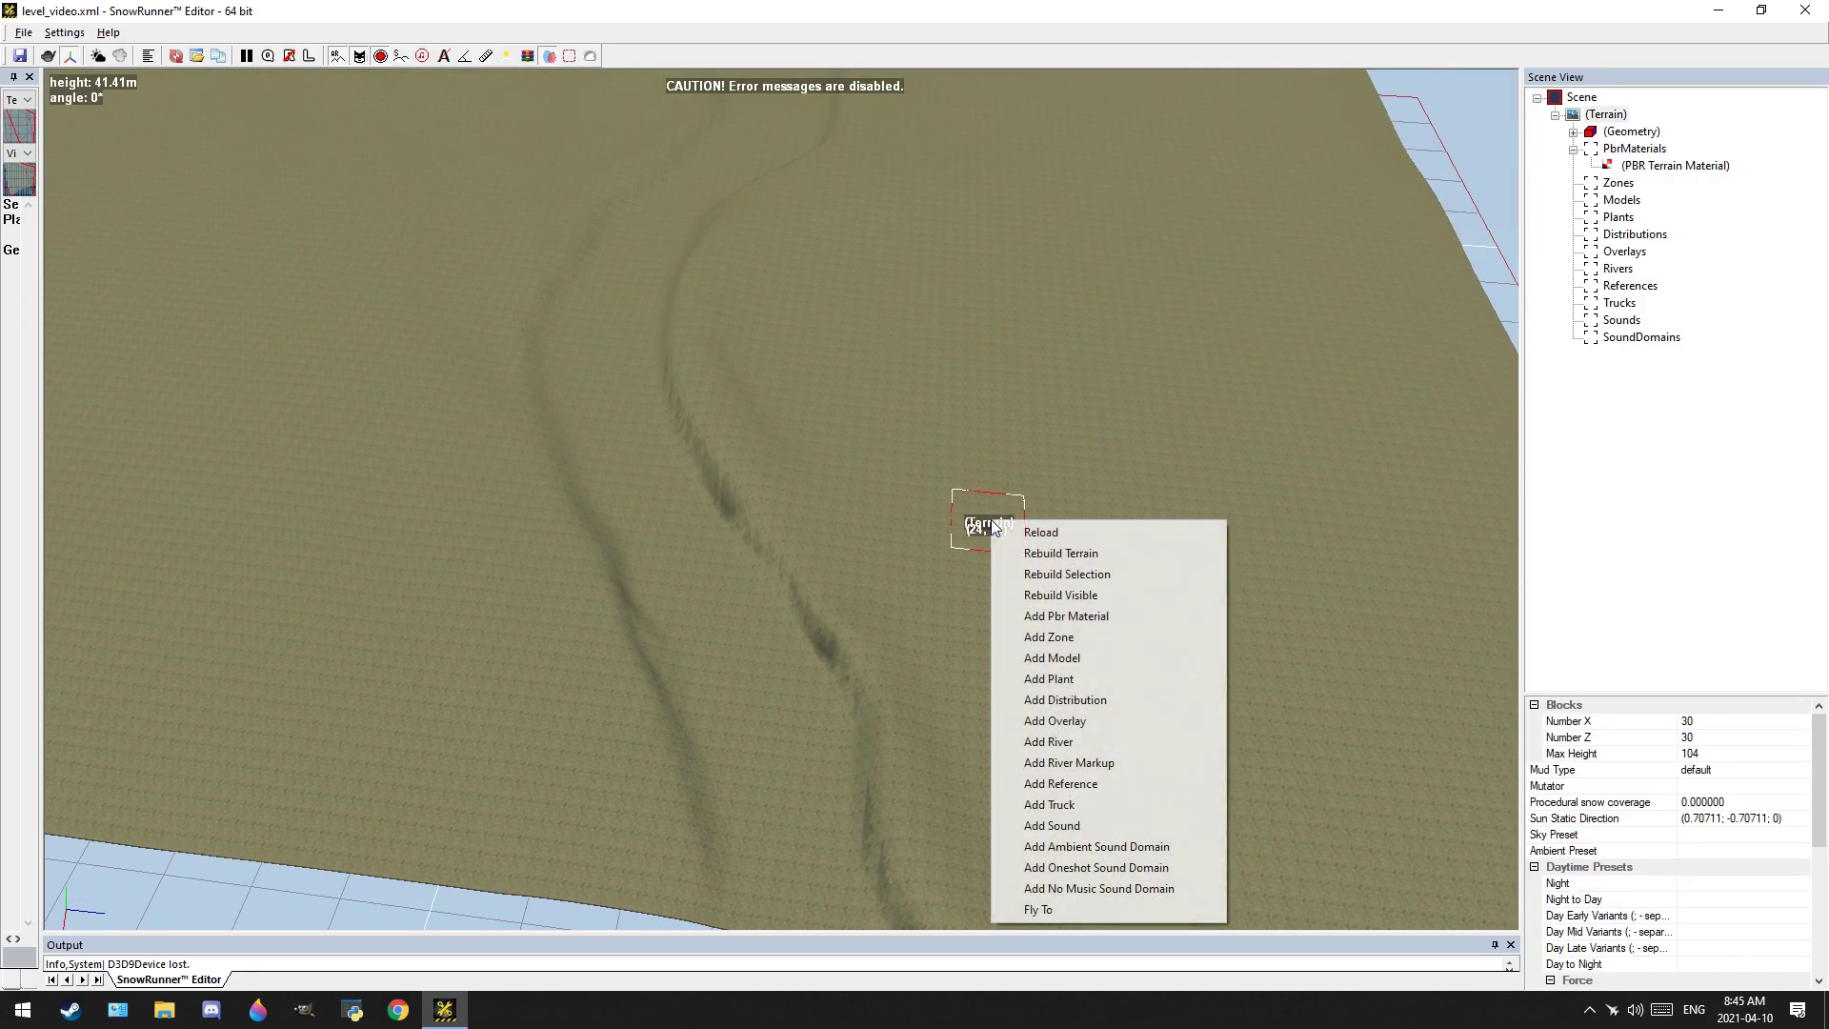
left_click(1096, 743)
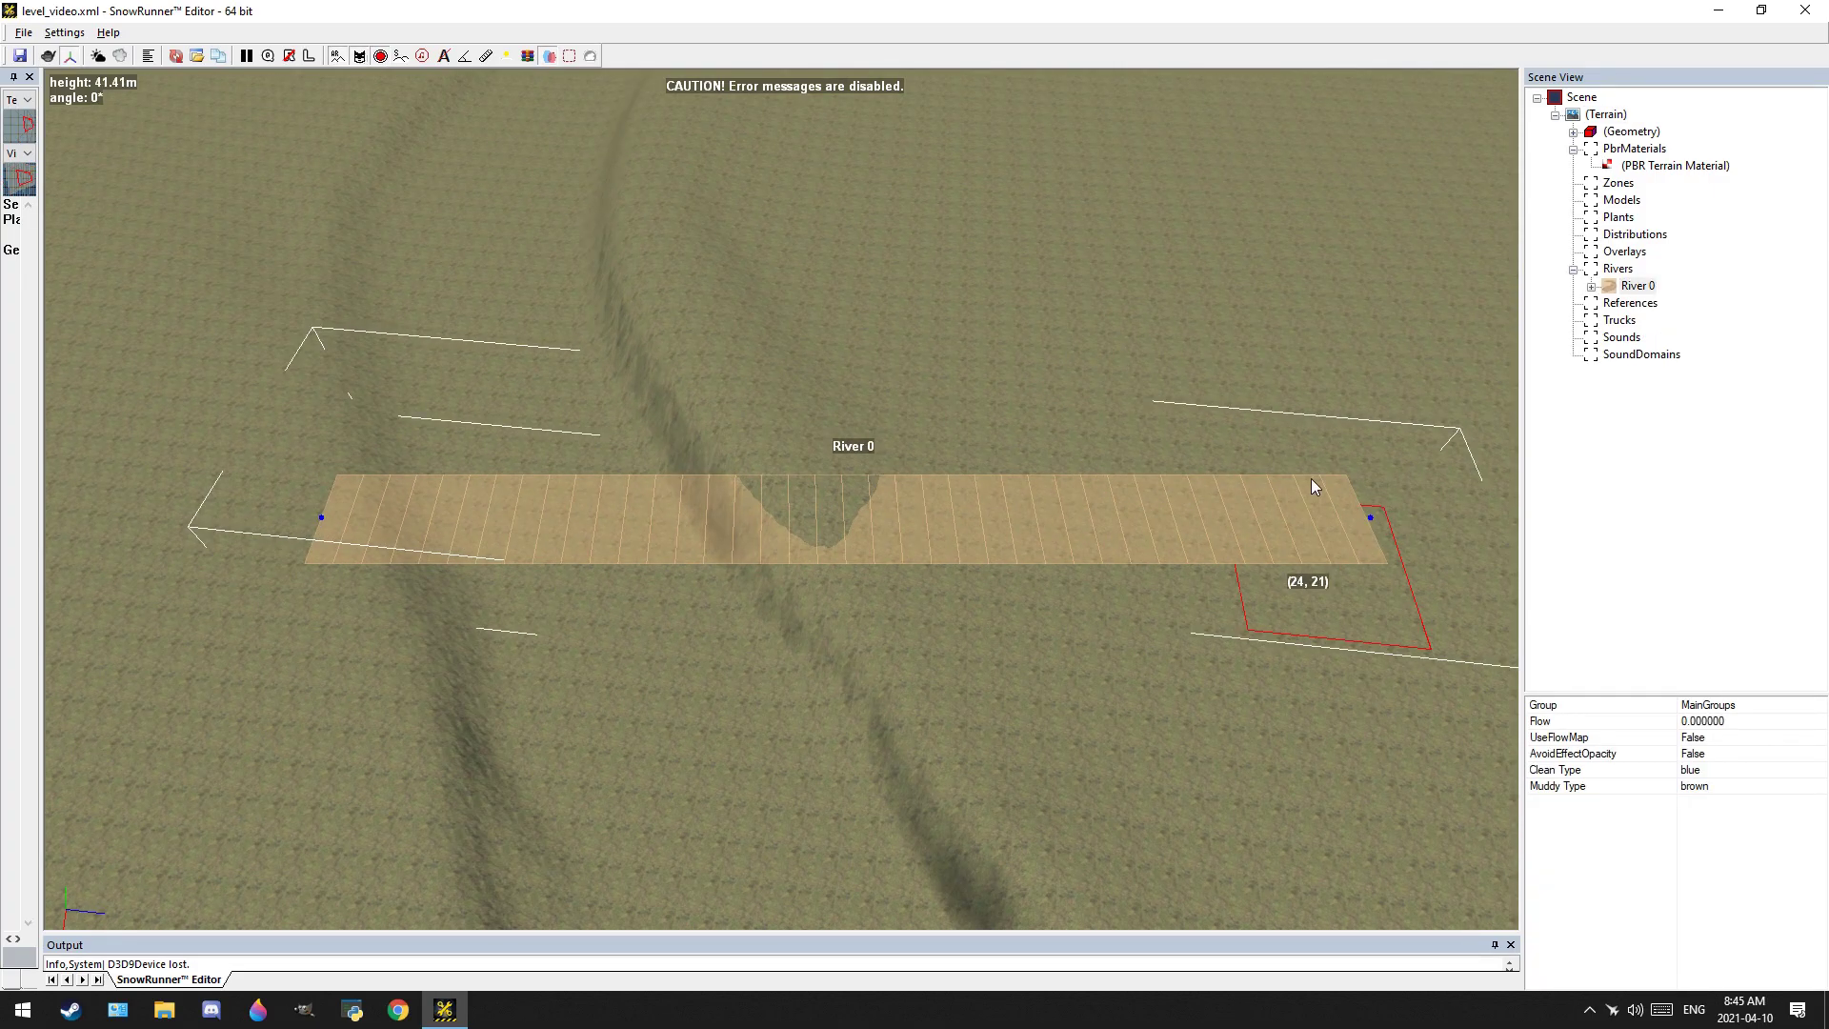
scroll(1372, 521, "down", 3)
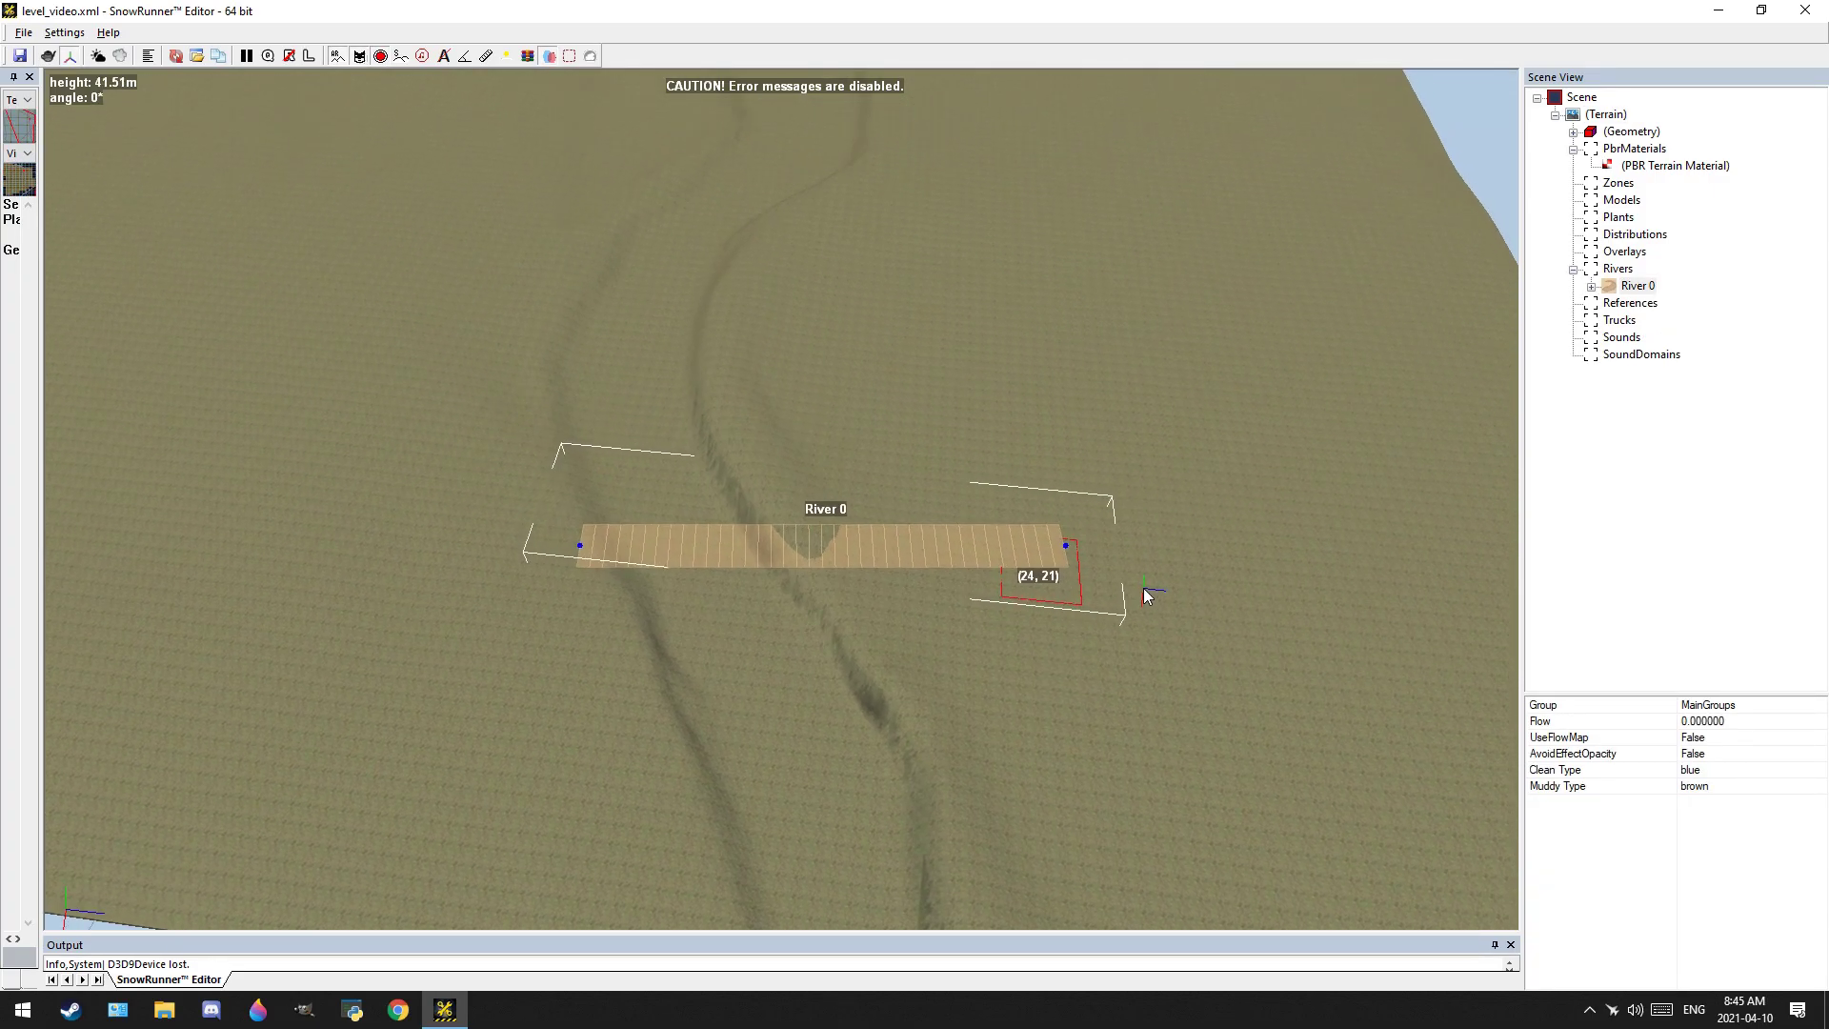
left_click(1065, 548)
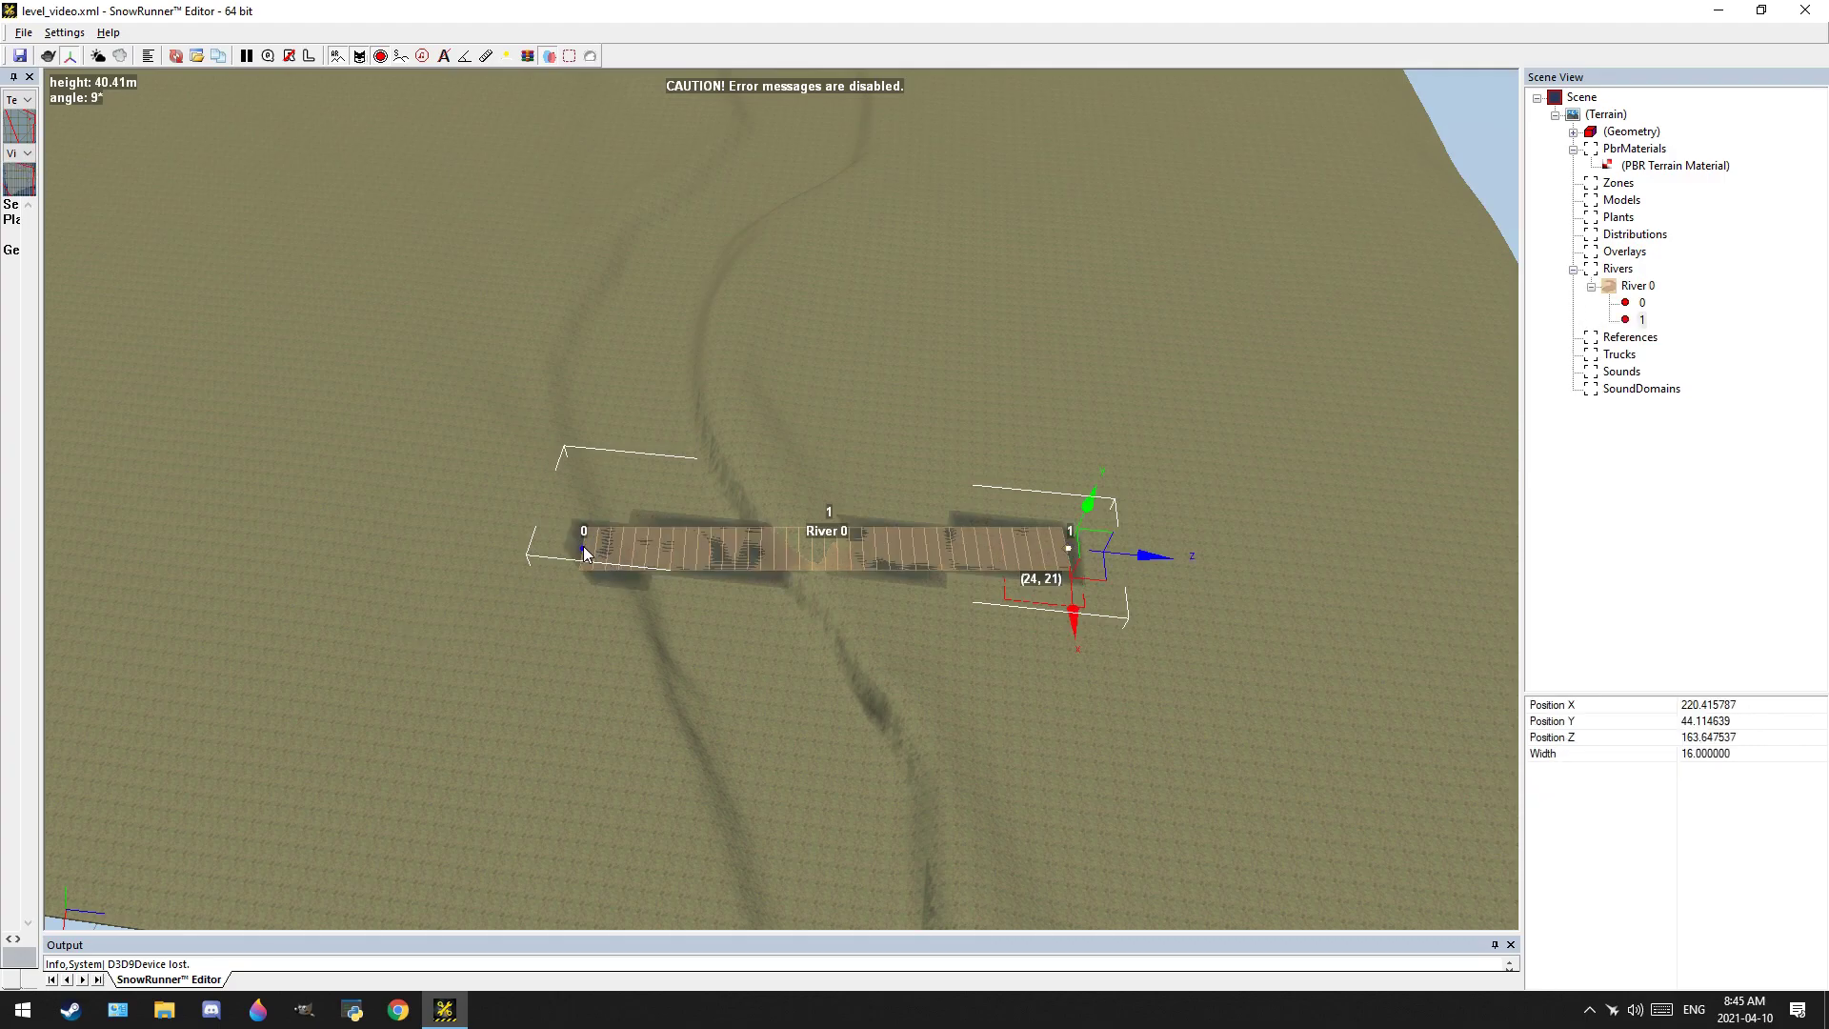
Move river point 0 just beyond the terrain's edge at the channel's end, at about X 368, Z 102
left_click(584, 550)
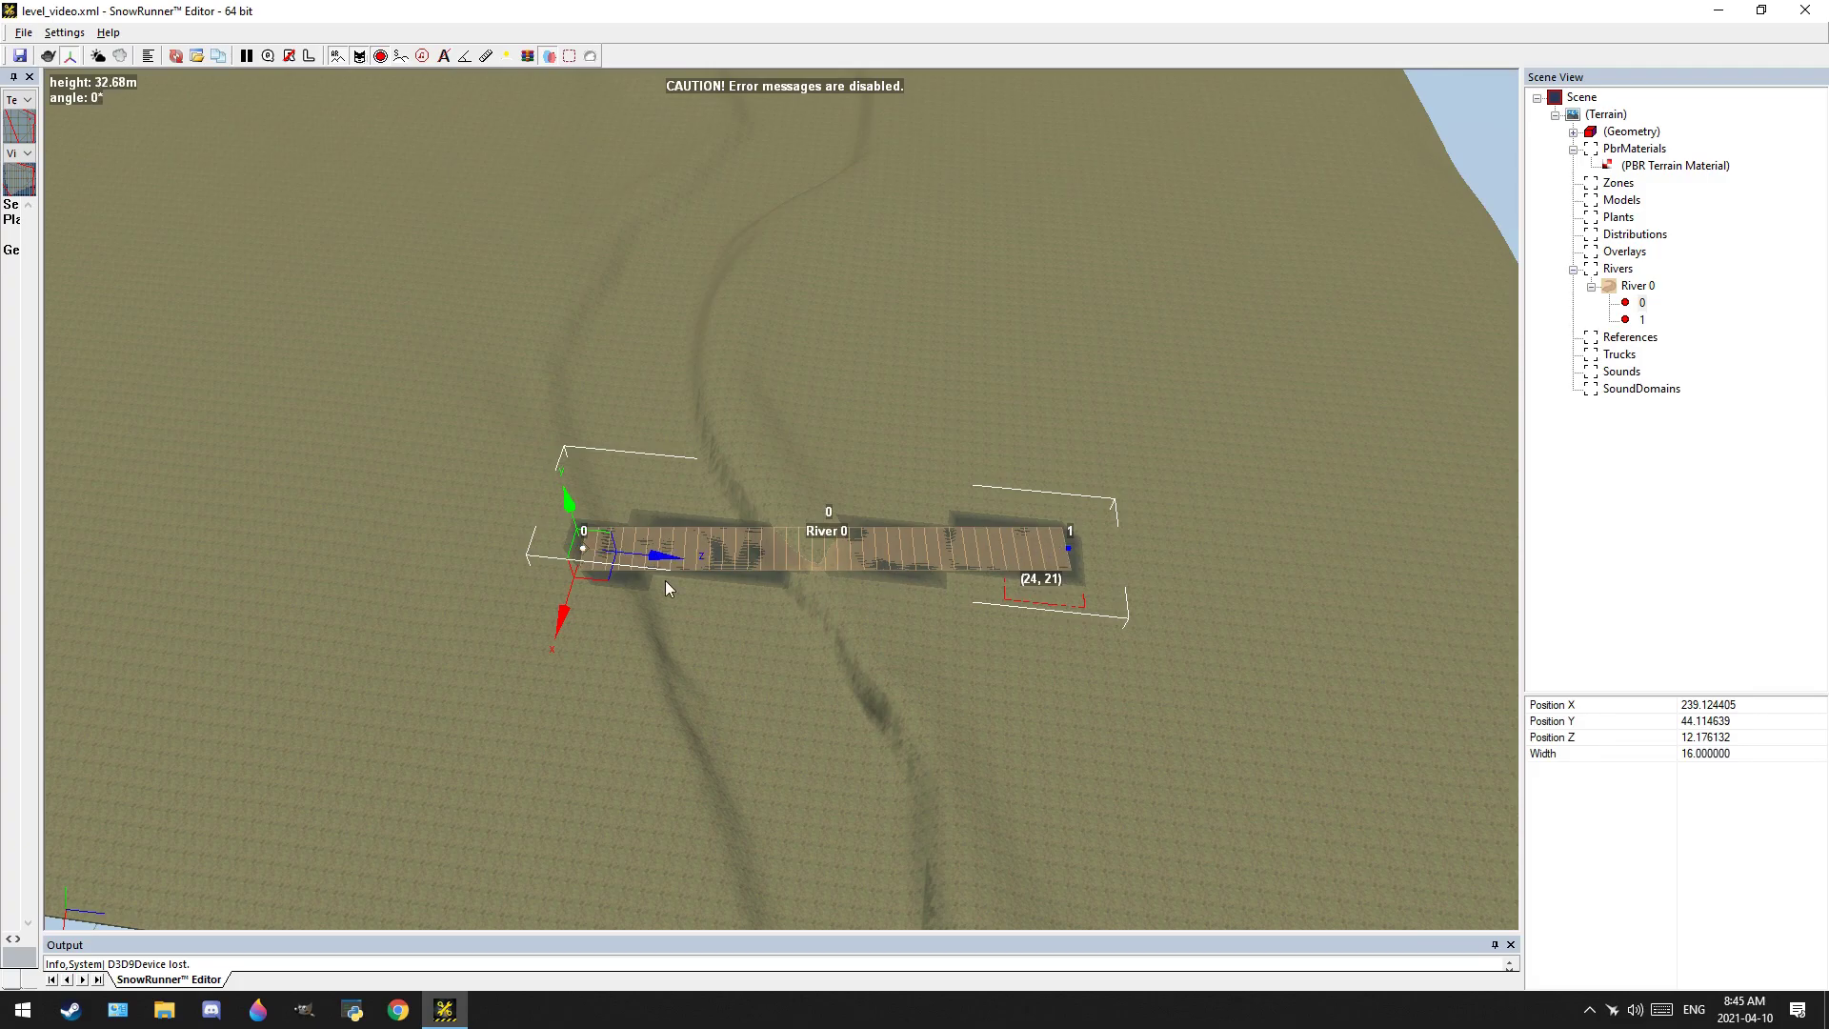
scroll(667, 579, "down", 1)
scroll(678, 575, "up", 2)
mouse_move(742, 591)
middle_mouse_down()
mouse_move(604, 585)
mouse_move(604, 495)
mouse_move(991, 312)
middle_mouse_up()
left_click_drag(1148, 340, 415, 447)
scroll(709, 489, "down", 3)
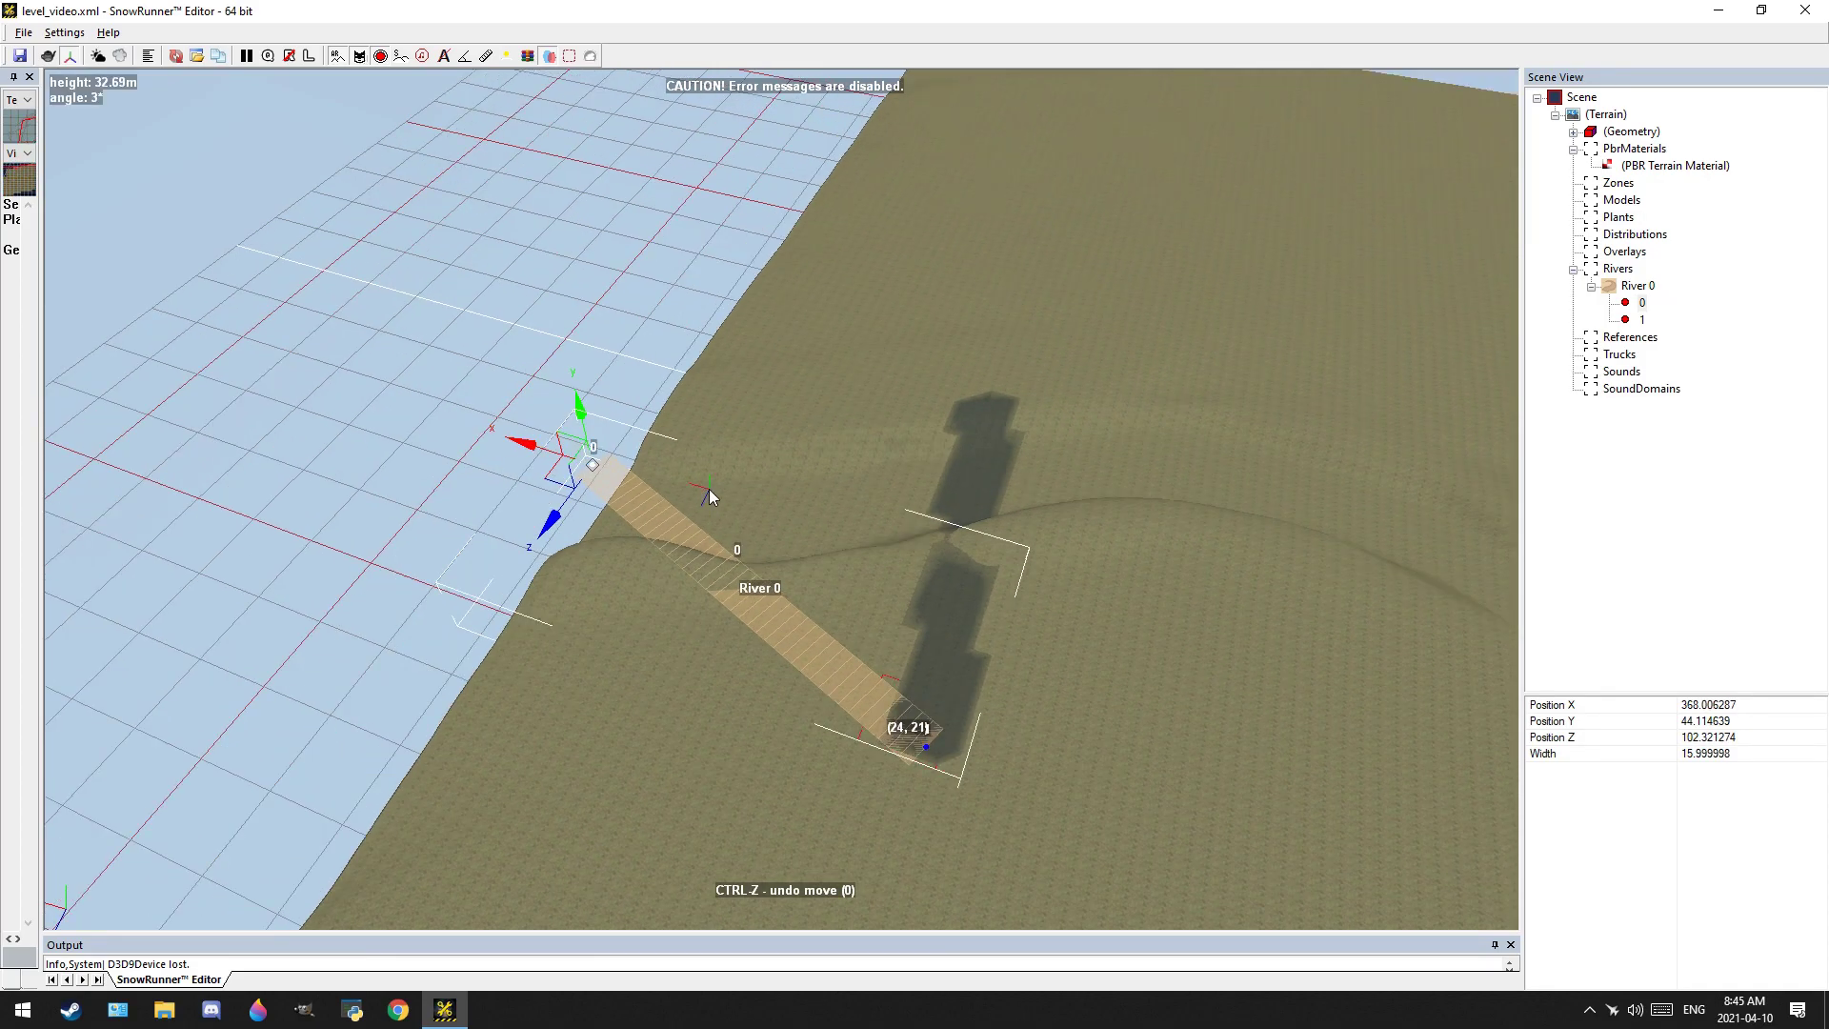
middle_click_drag(709, 489, 617, 386)
Move river point 1 into the channel inland from point 0, at about X 275, Z 86
left_click(822, 606)
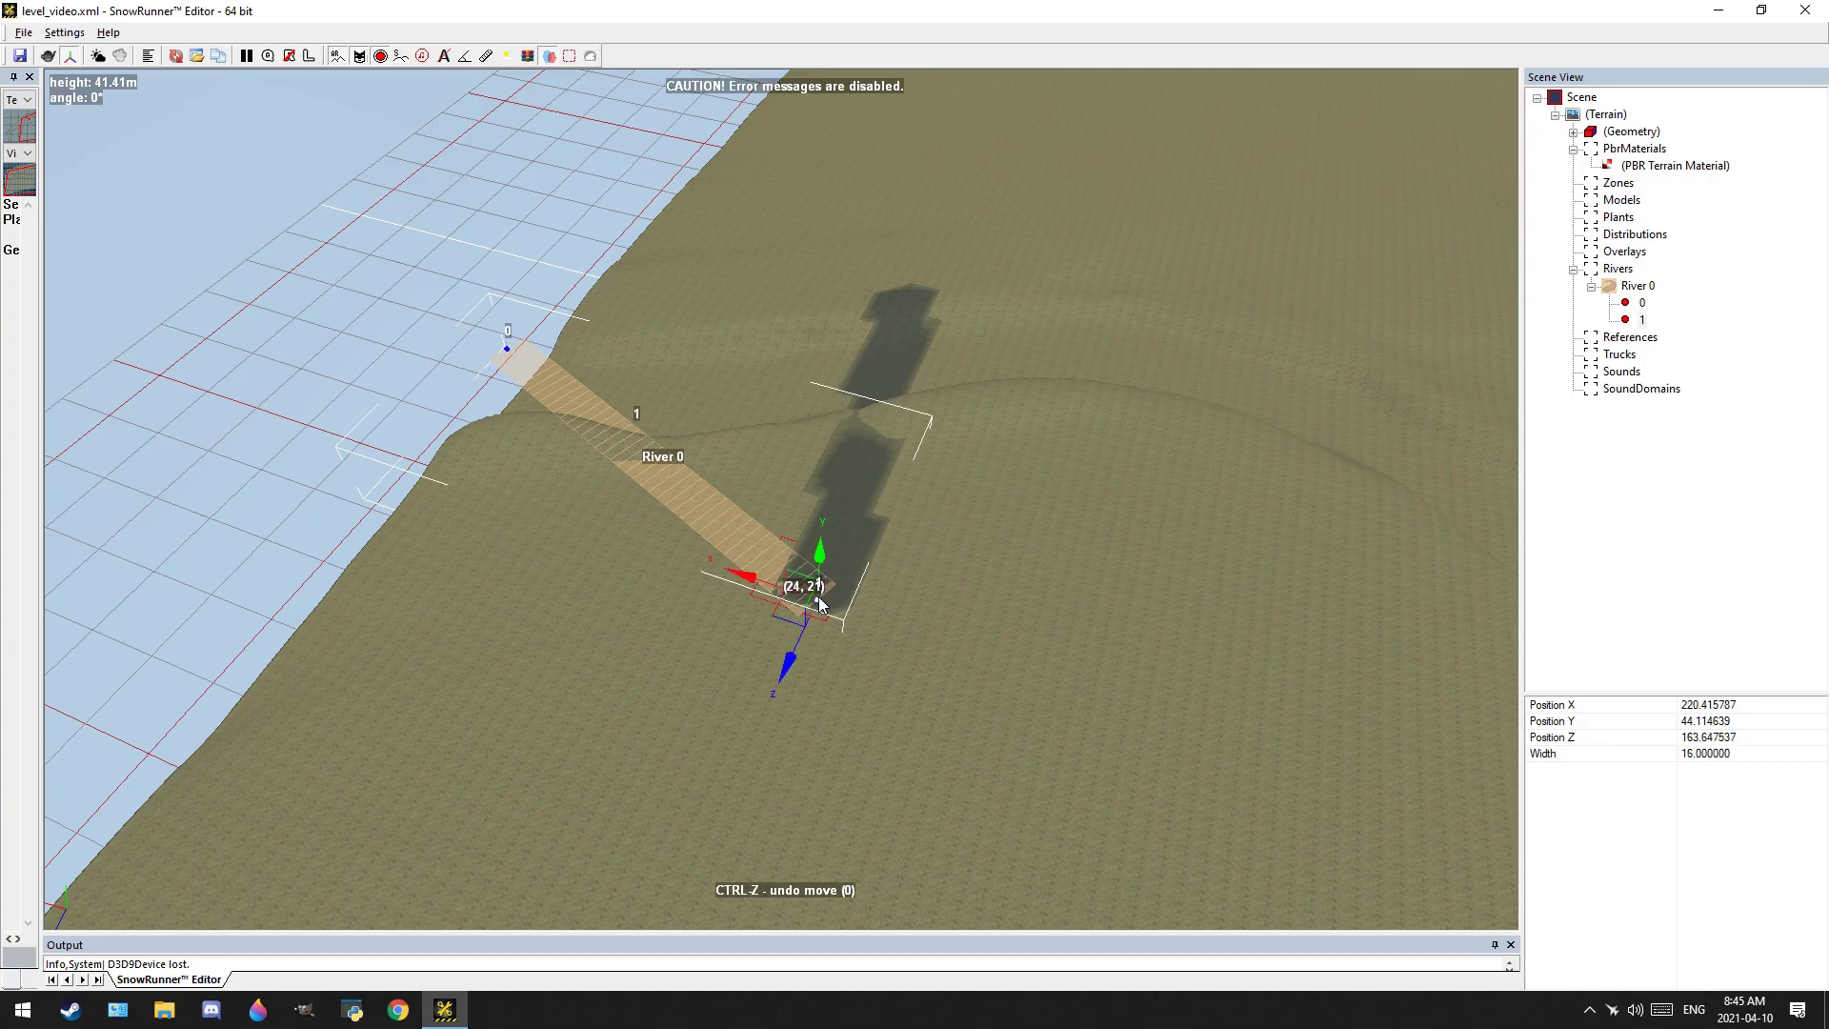
left_click_drag(815, 601, 752, 390)
scroll(711, 343, "up", 4)
middle_click_drag(712, 348, 1201, 507, "alt")
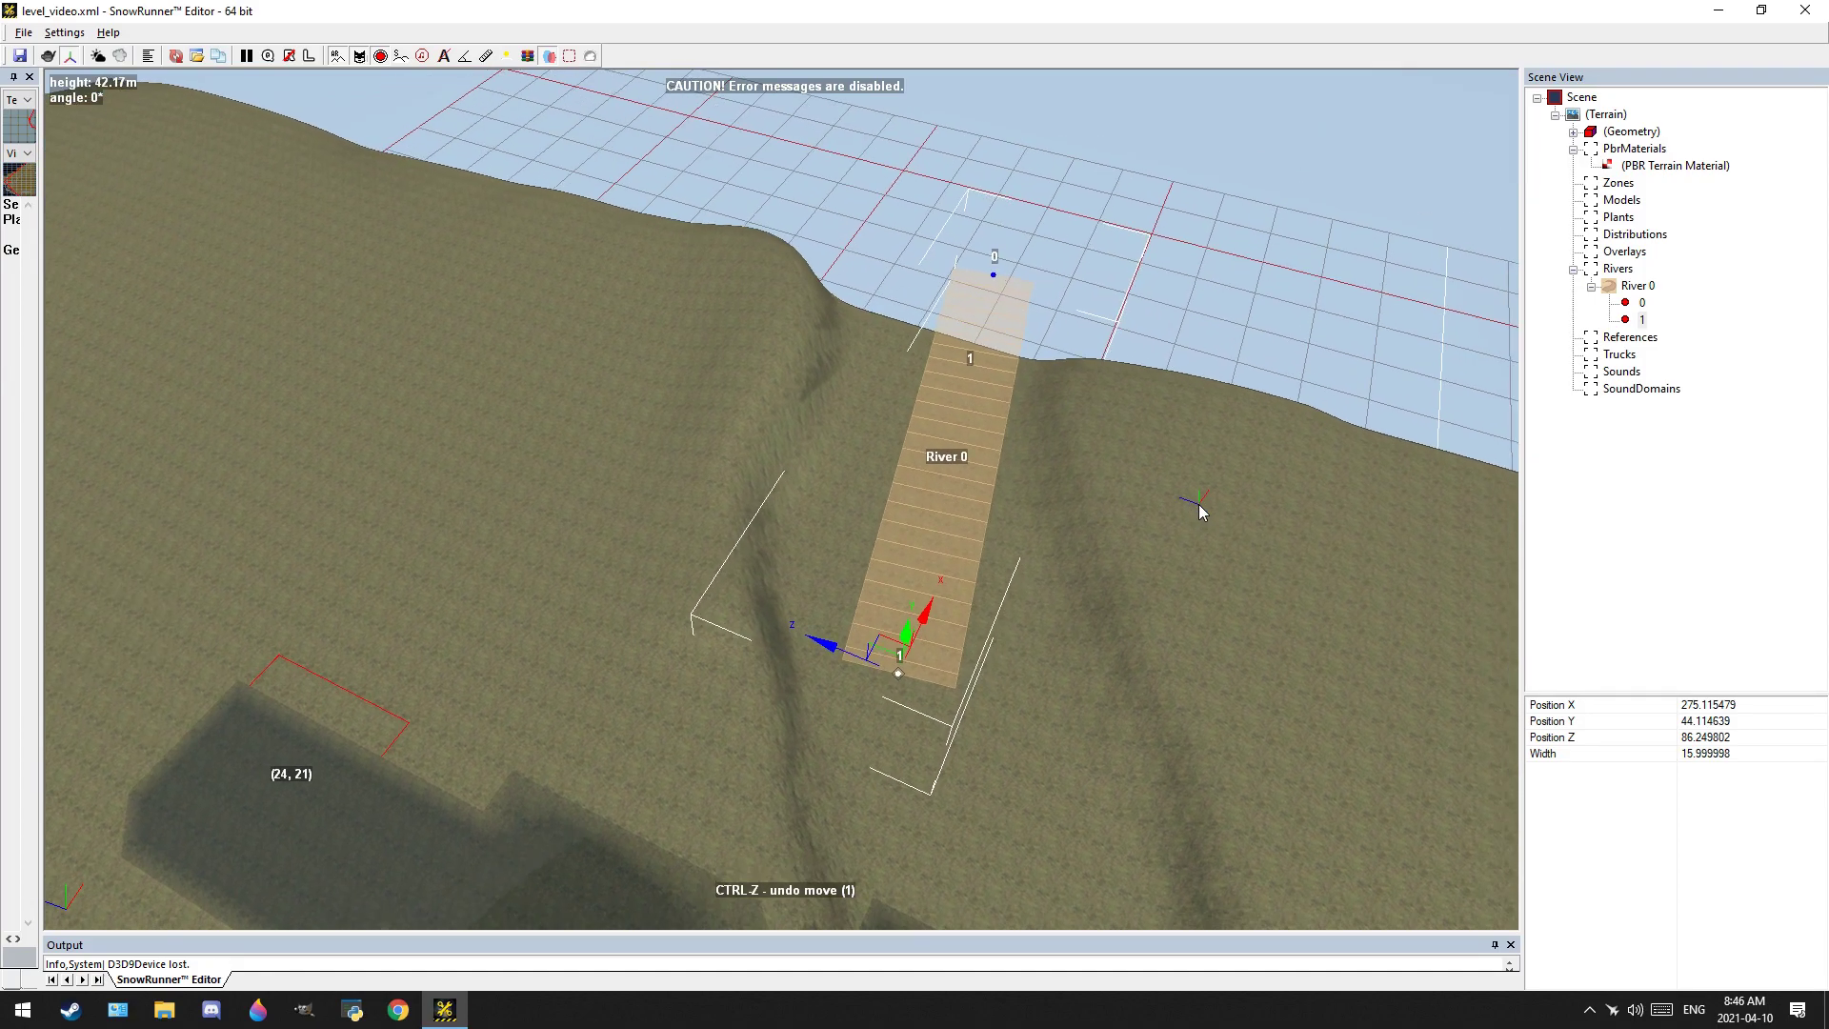
Widen the river at point 0 to about 107.6 and lower that point to a height of about 38.6
left_click(994, 278)
left_click_drag(994, 276, 950, 47)
left_click_drag(995, 286, 972, 147)
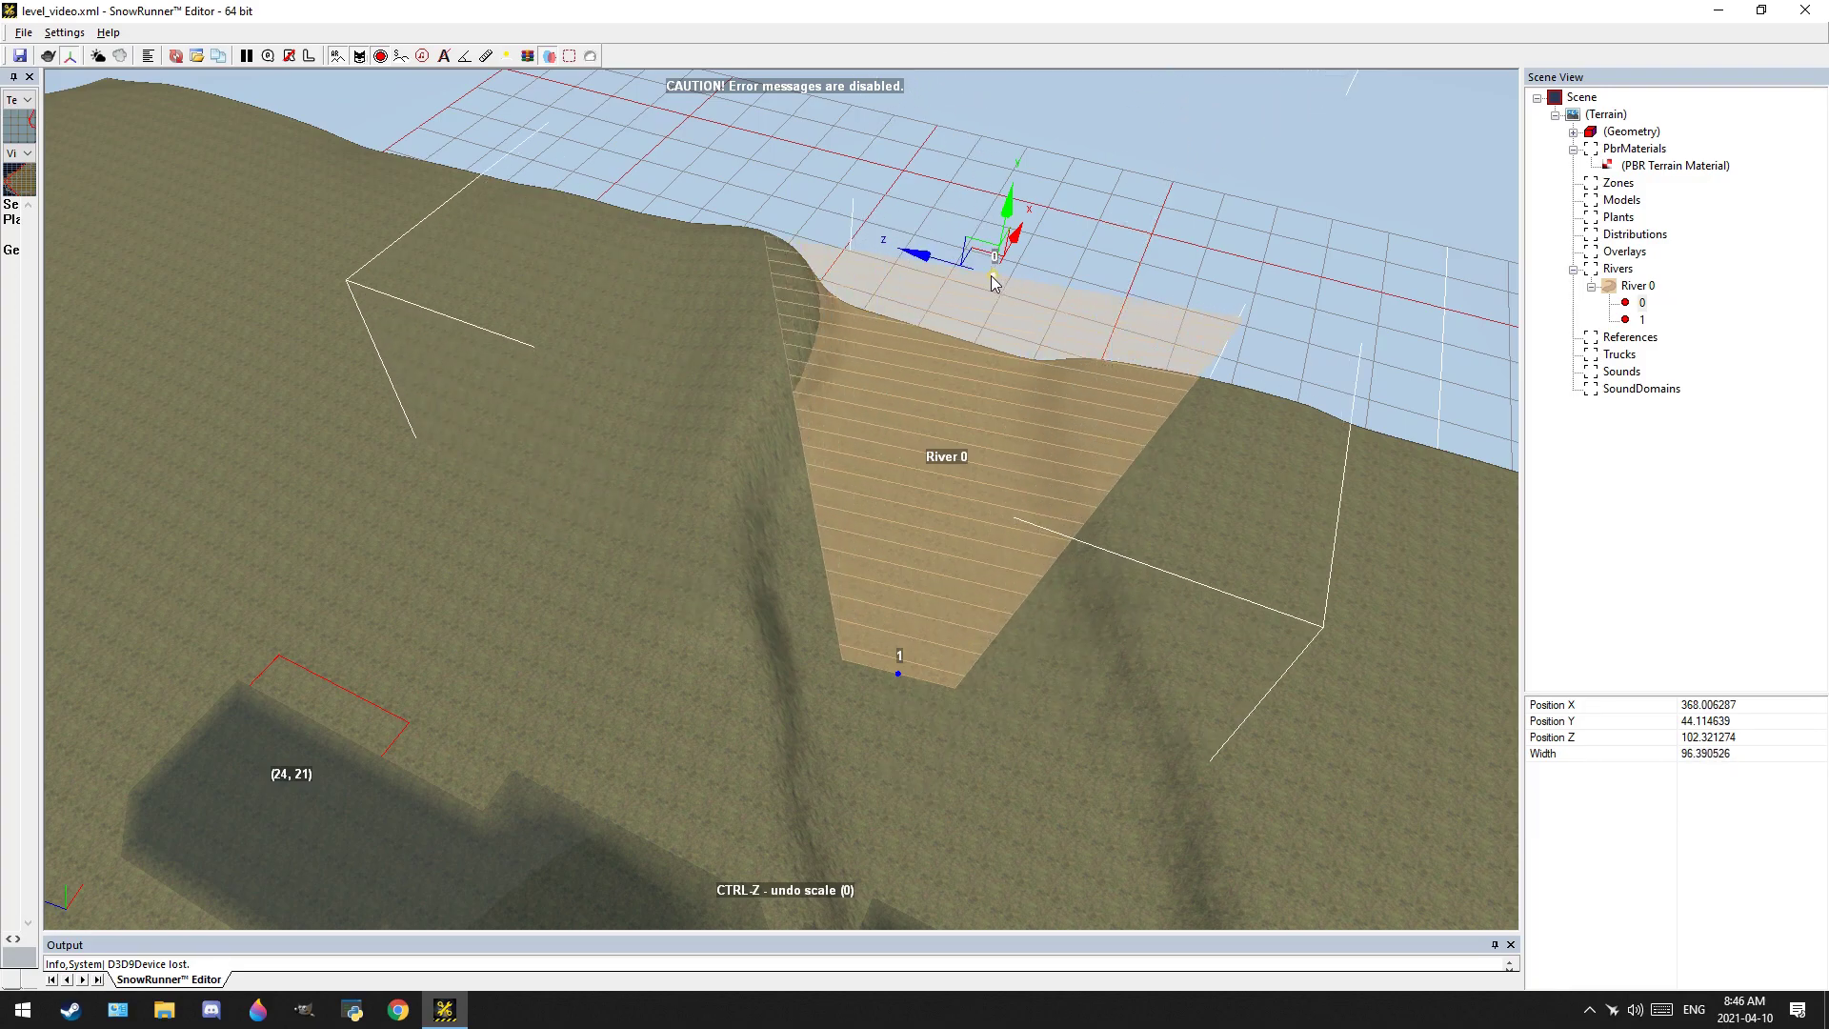
left_click_drag(992, 283, 1022, 230)
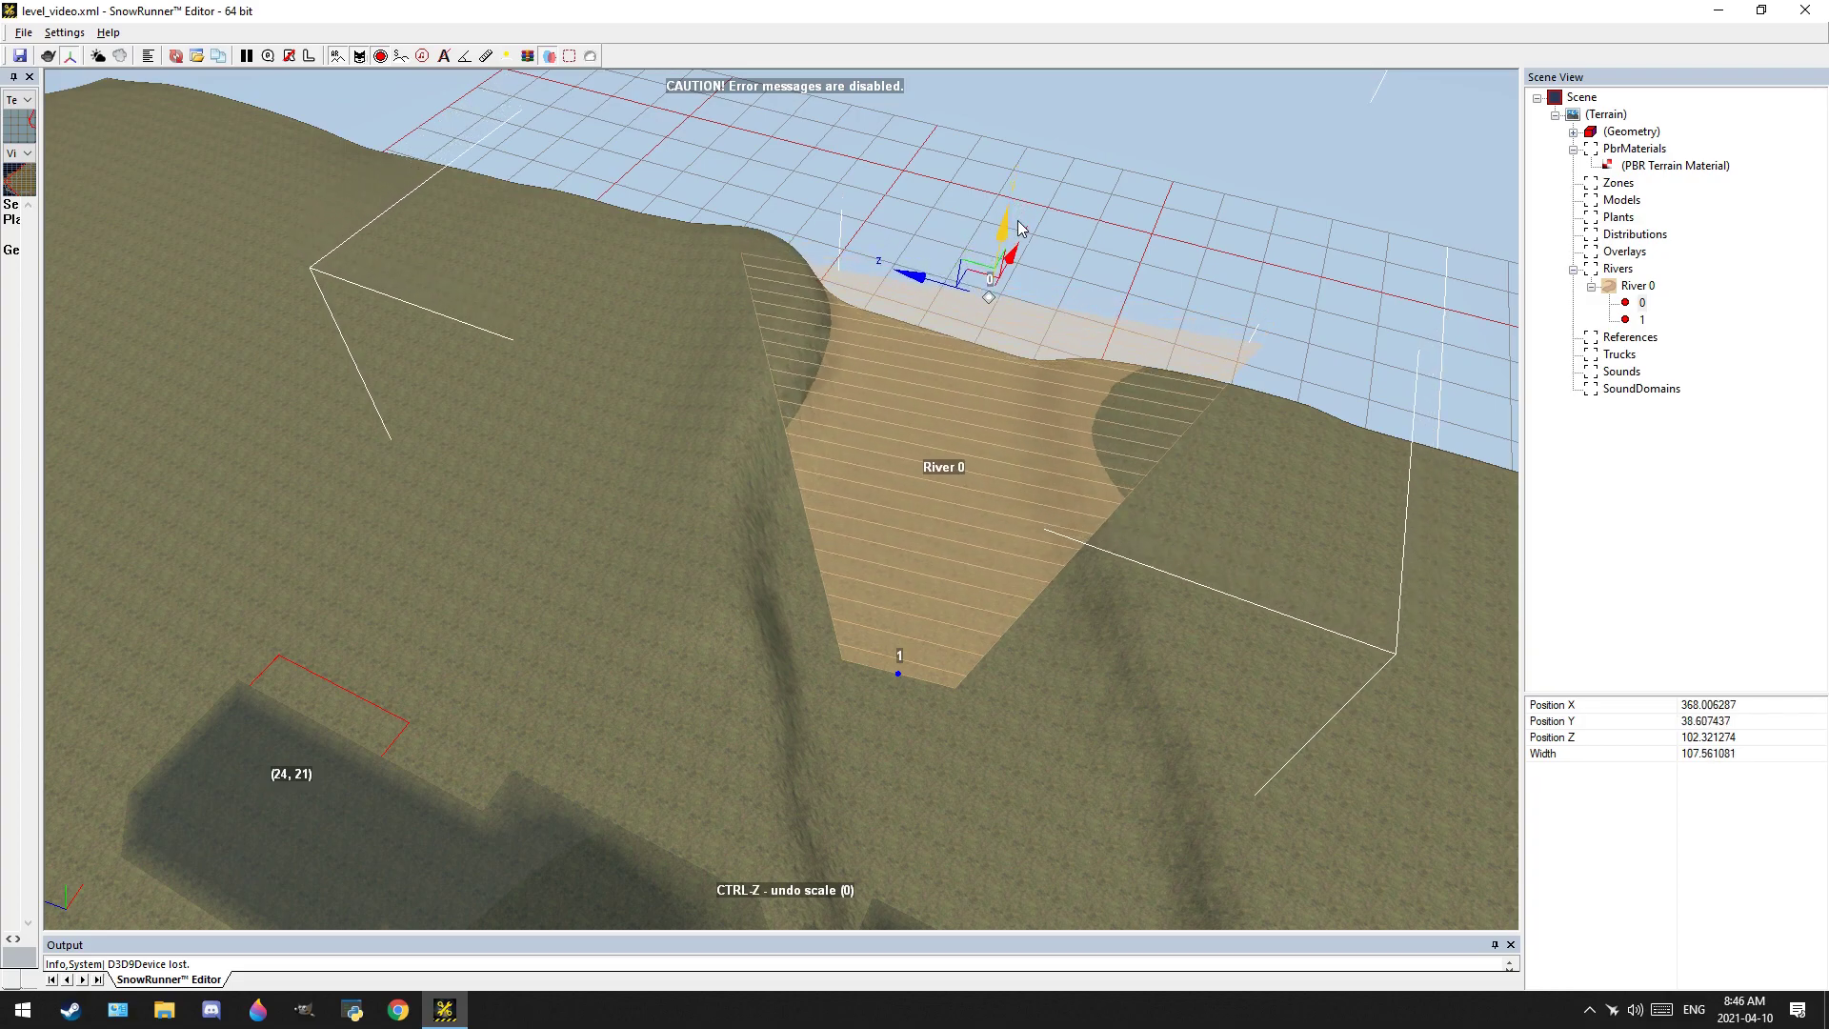
scroll(1067, 535, "down", 3)
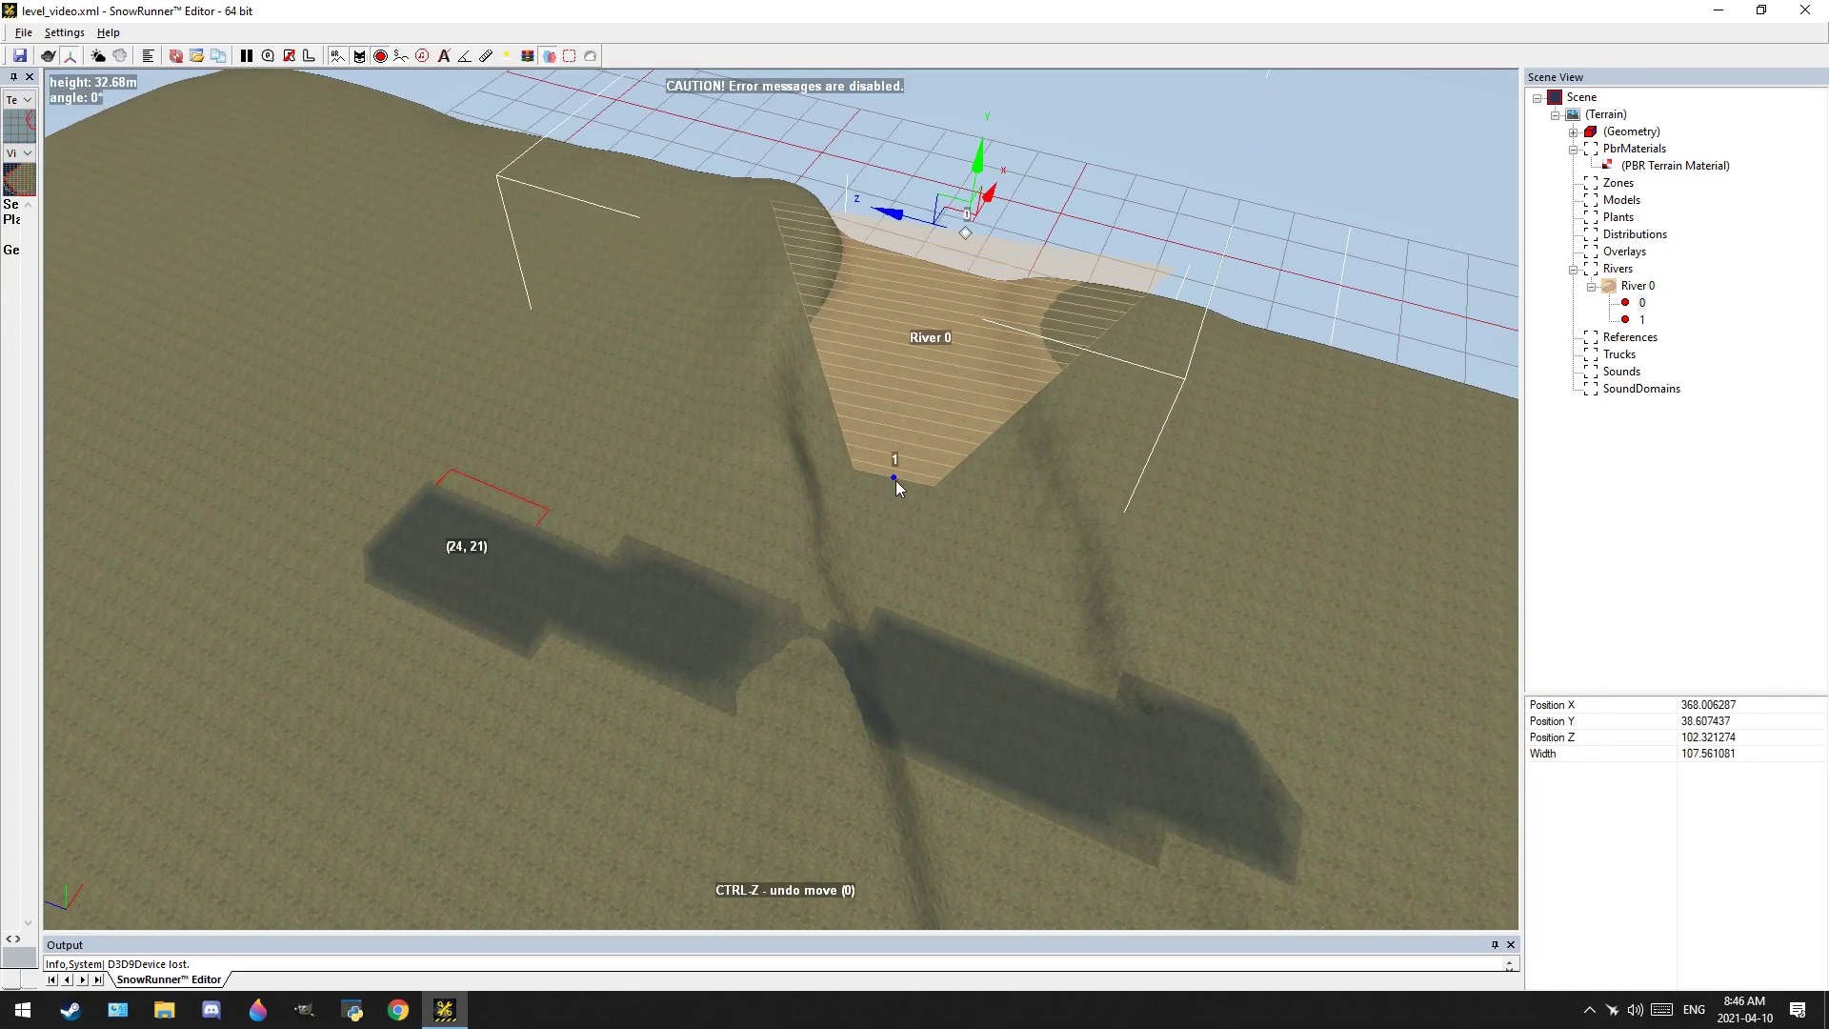
Widen the river at point 1 to about 80.6 so it spans the channel from bank to bank
left_click(893, 478)
left_click_drag(895, 478, 958, 299)
scroll(941, 429, "up", 3)
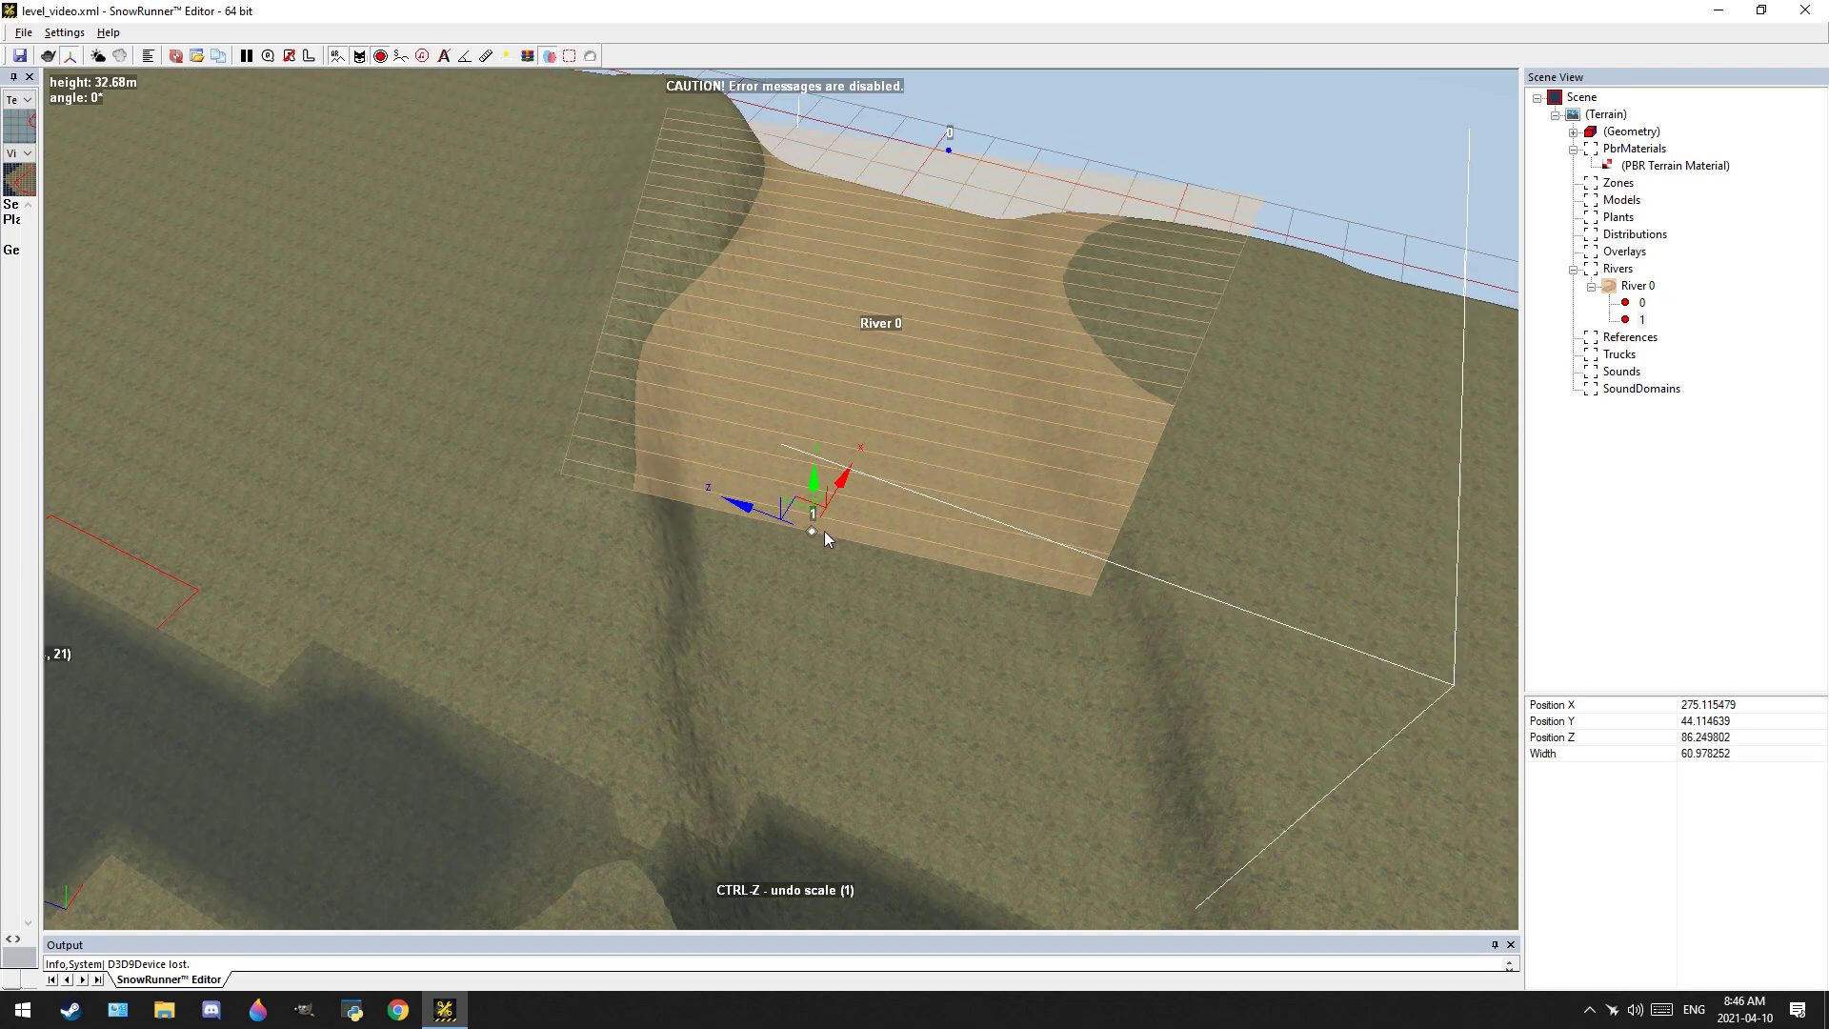
left_click_drag(811, 532, 835, 484)
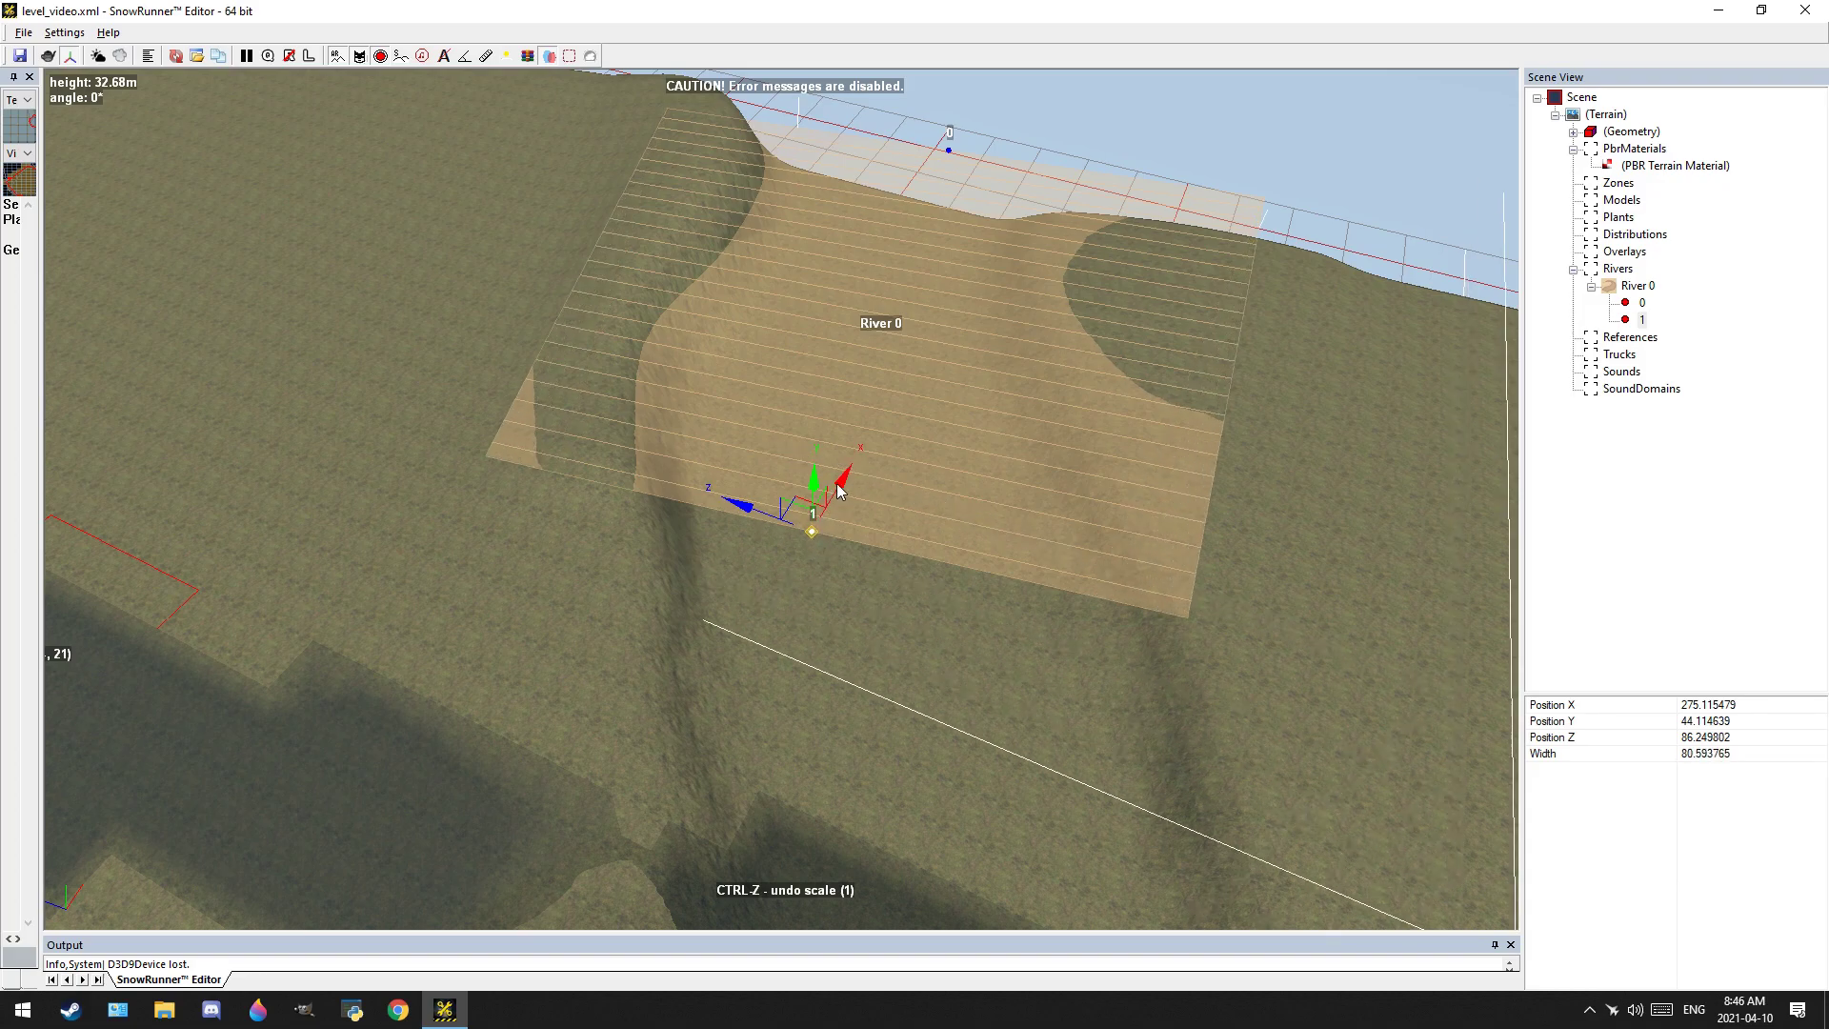
scroll(987, 485, "down", 3)
middle_click_drag(1124, 601, 1125, 534)
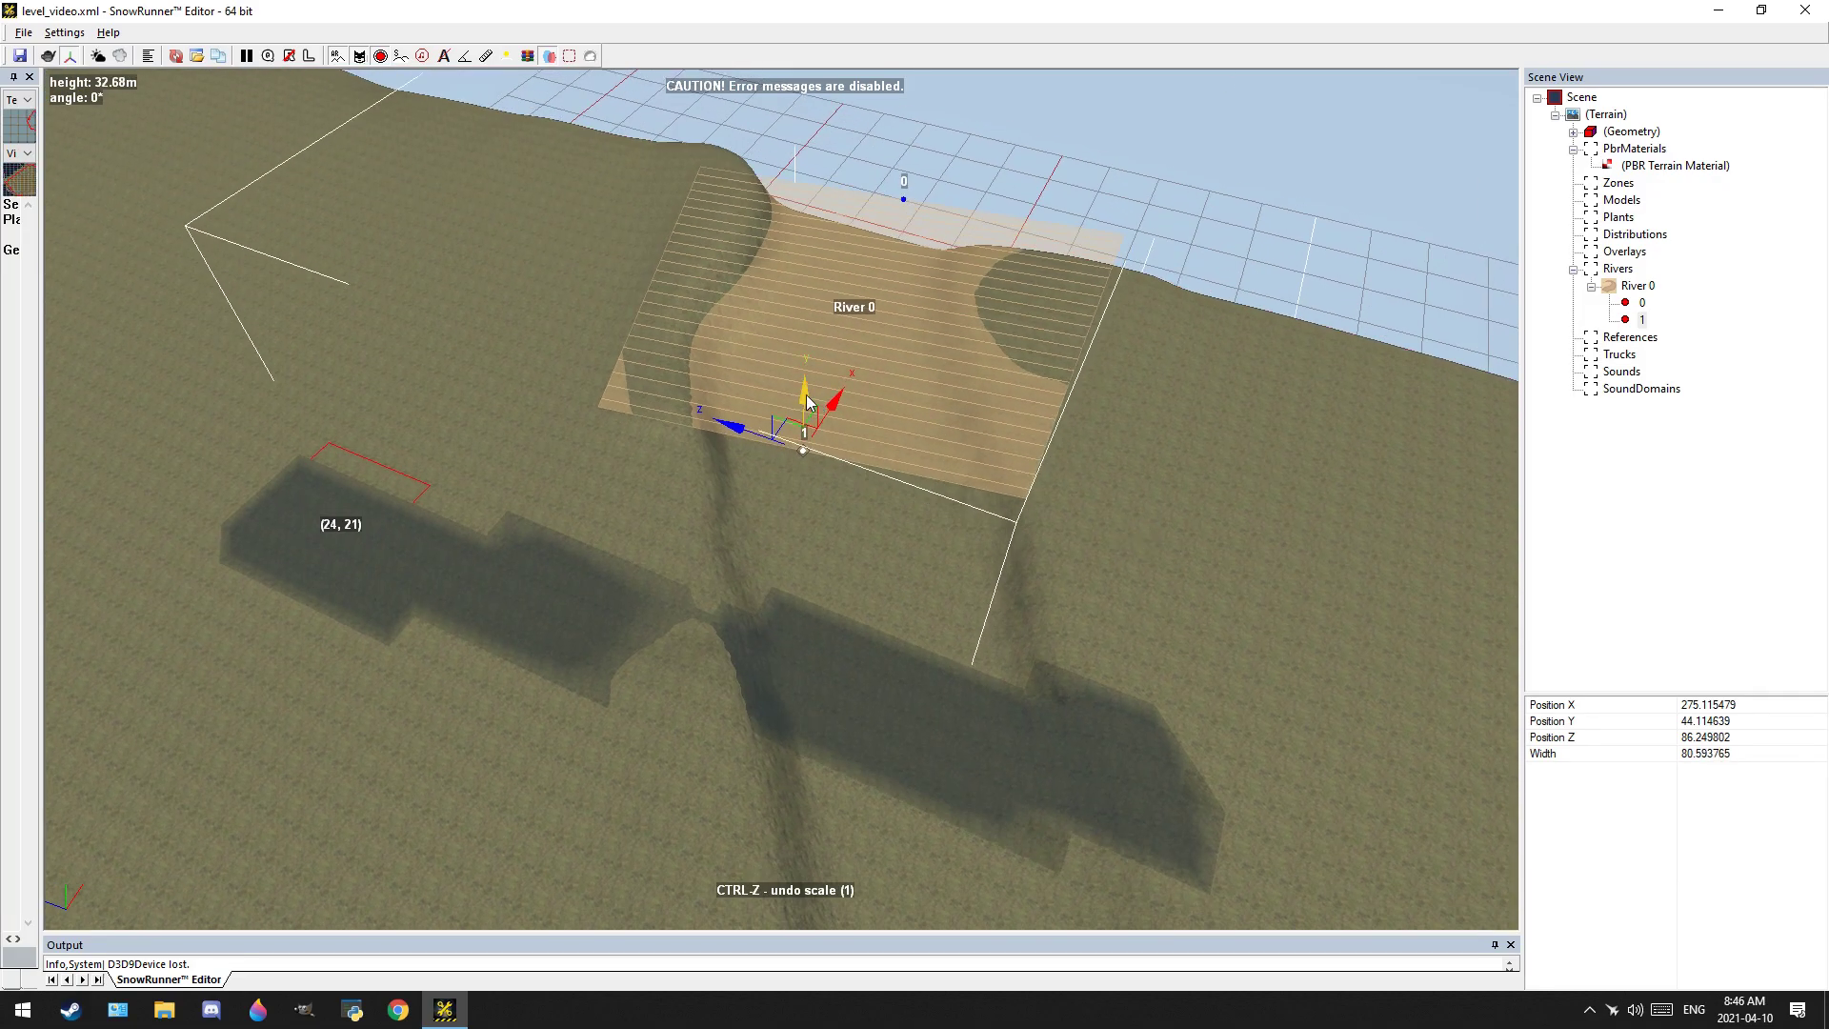
Lower river point 1 to a height of about 39.87 within the channel banks
left_click_drag(806, 394, 838, 454)
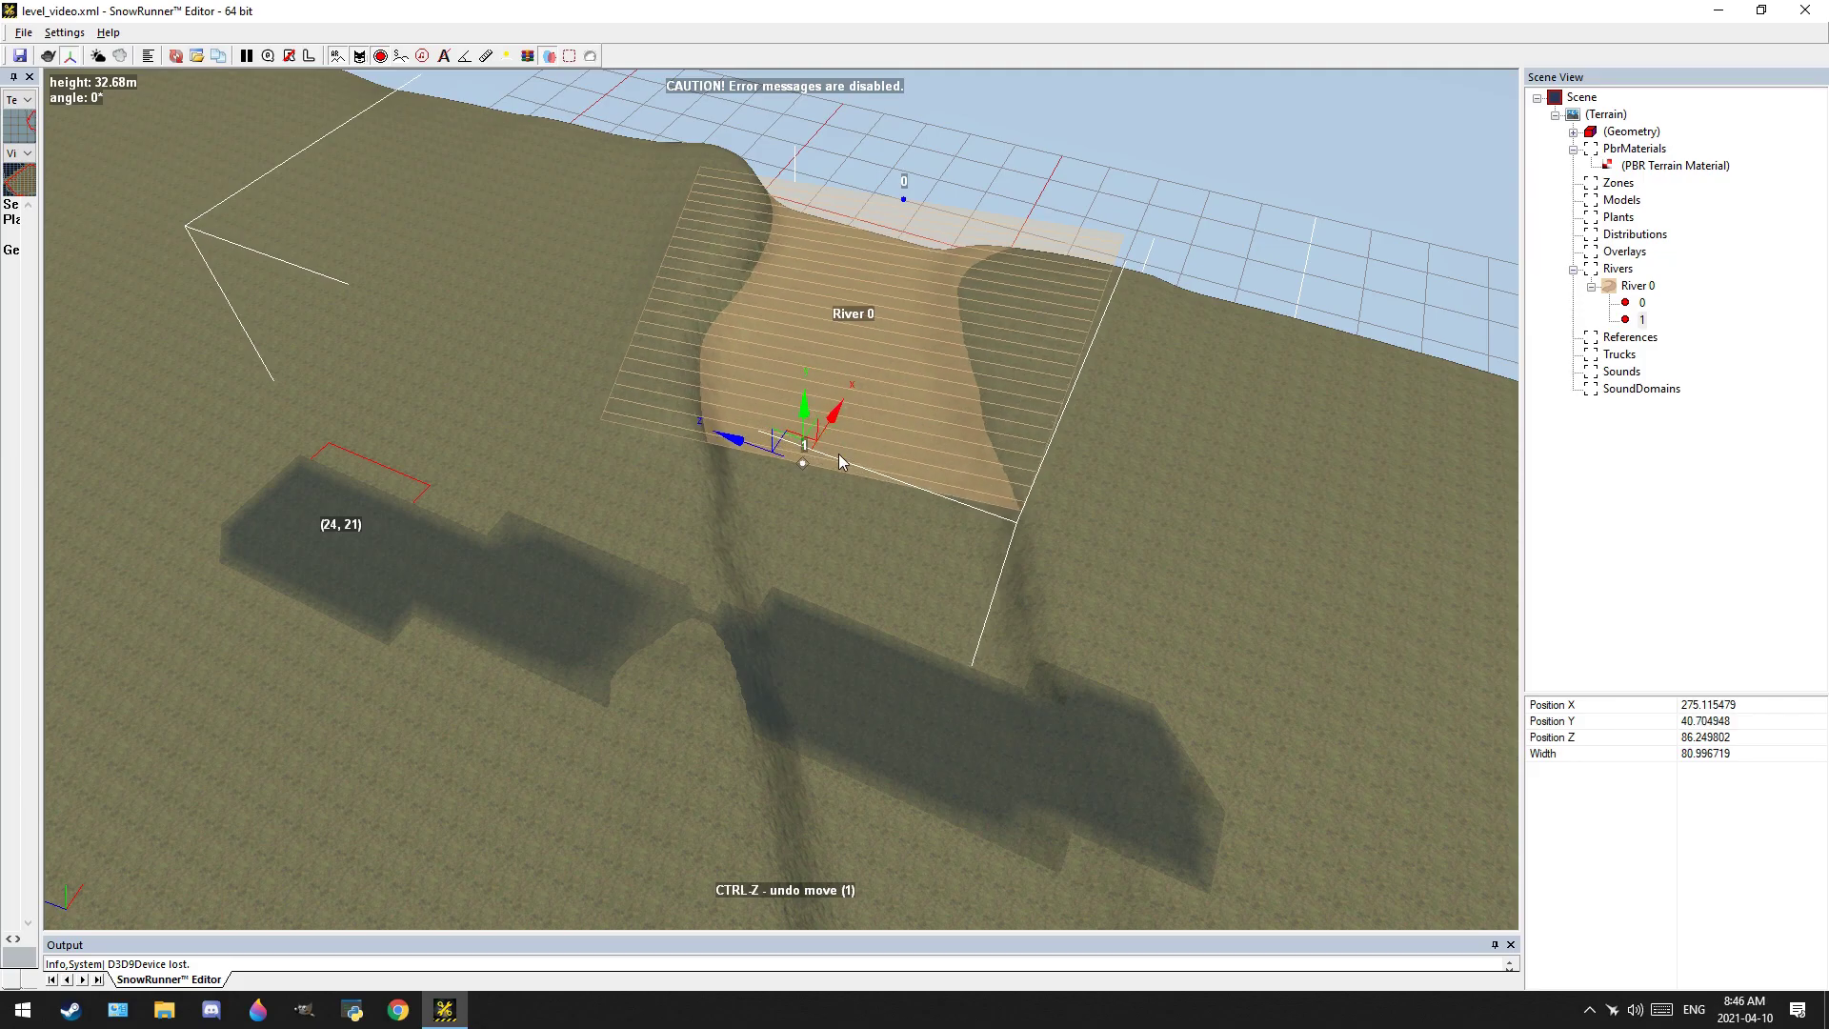
scroll(838, 455, "up", 5)
mouse_move(838, 455)
middle_mouse_down()
mouse_move(863, 446)
mouse_move(869, 463)
middle_mouse_up()
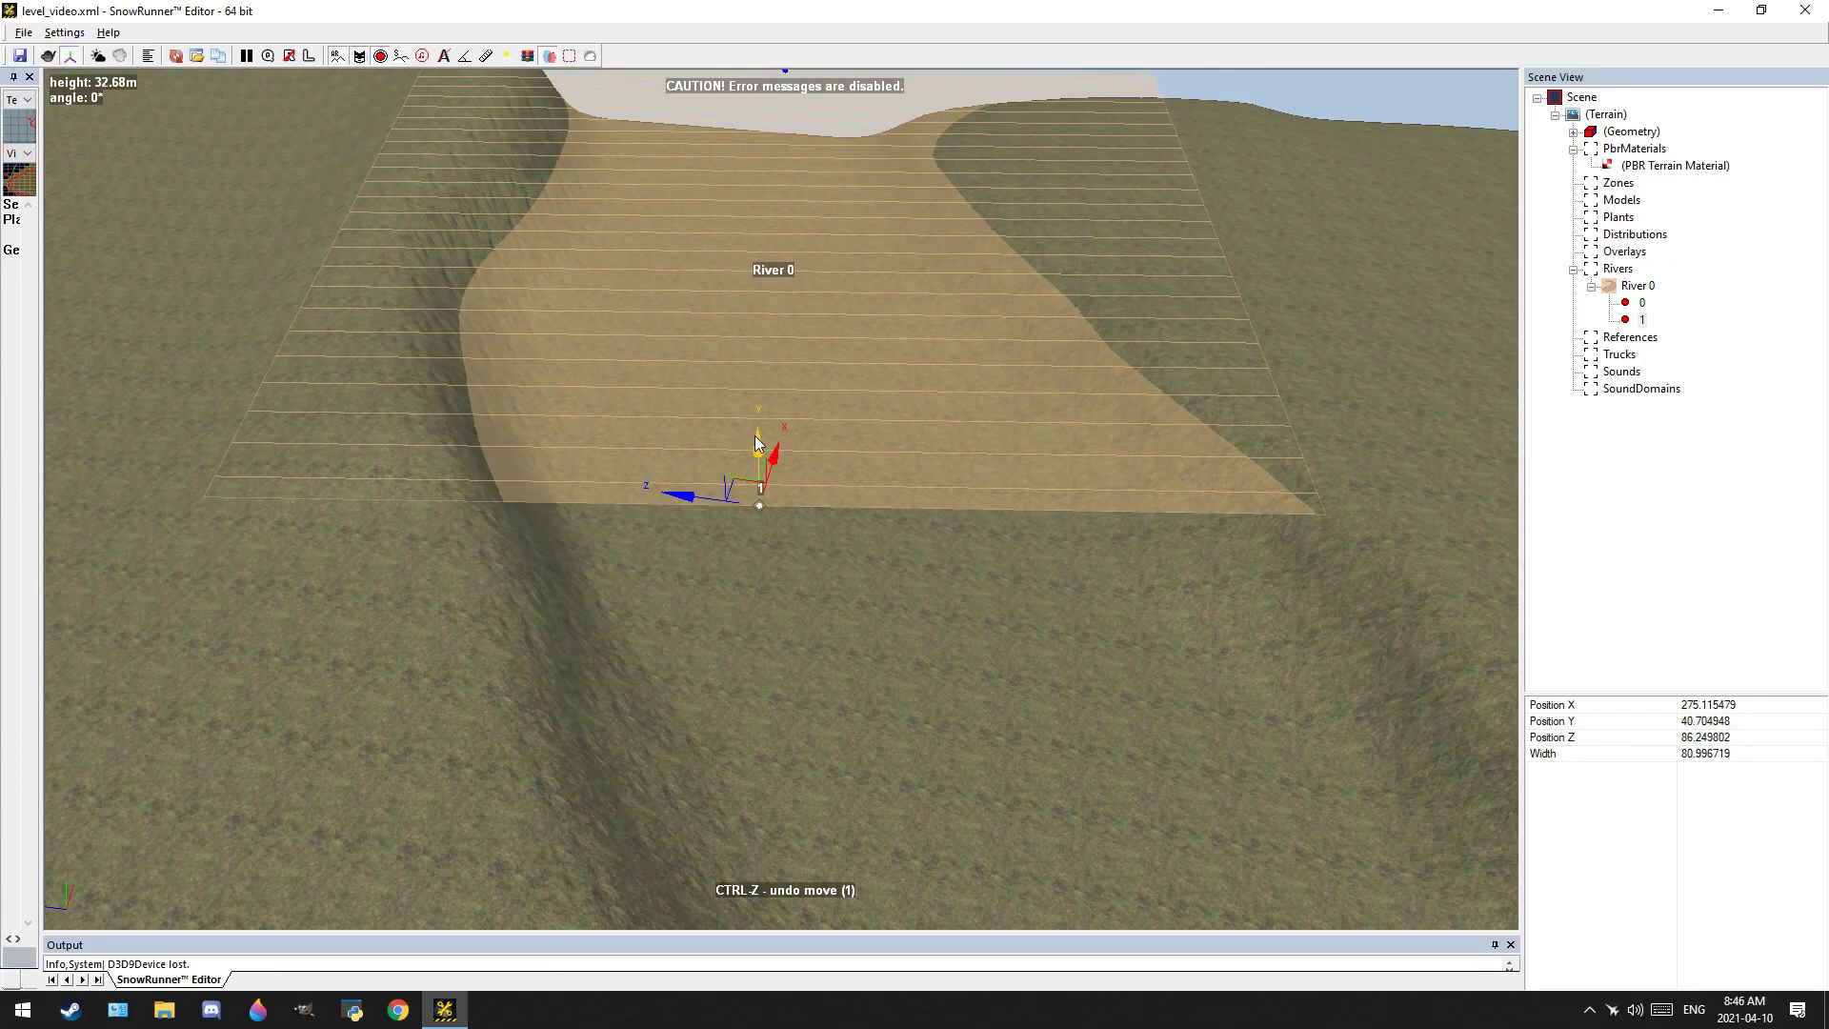
left_click_drag(758, 443, 760, 458)
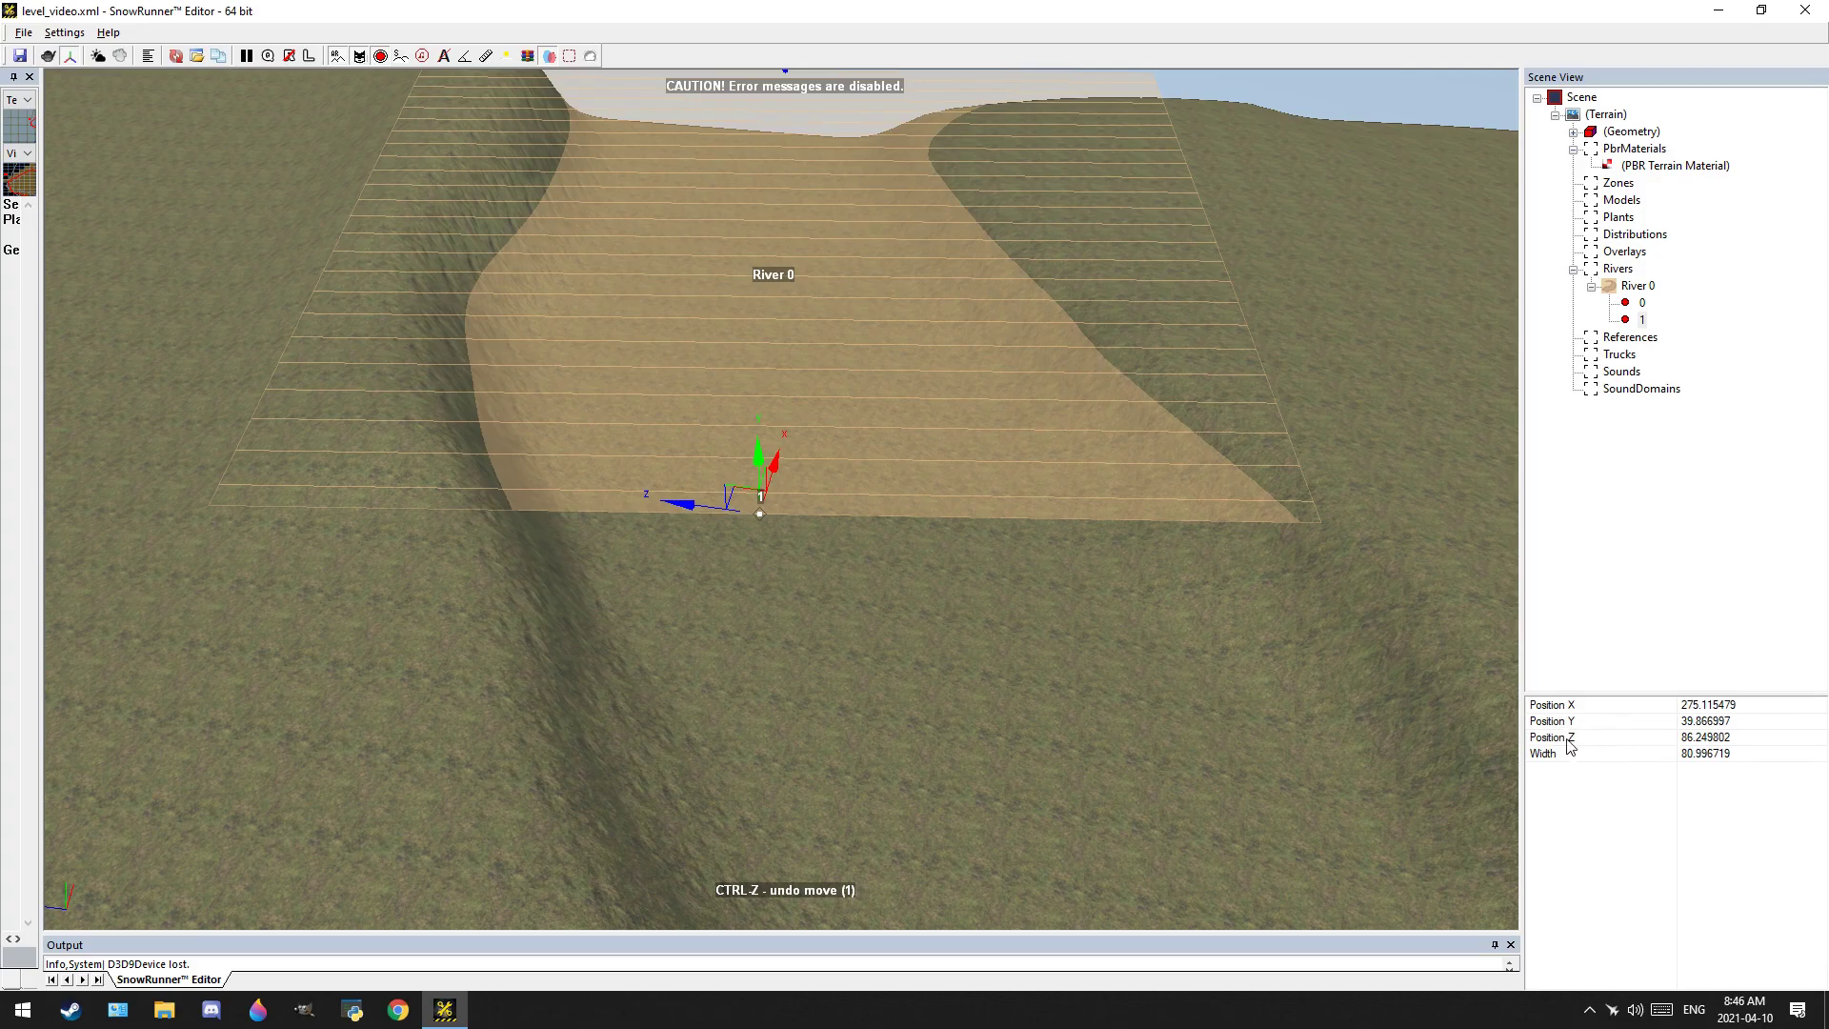
Copy river point 1's Position Y of 39.866997 to river point 0 so both points share the same height
left_click(1736, 728)
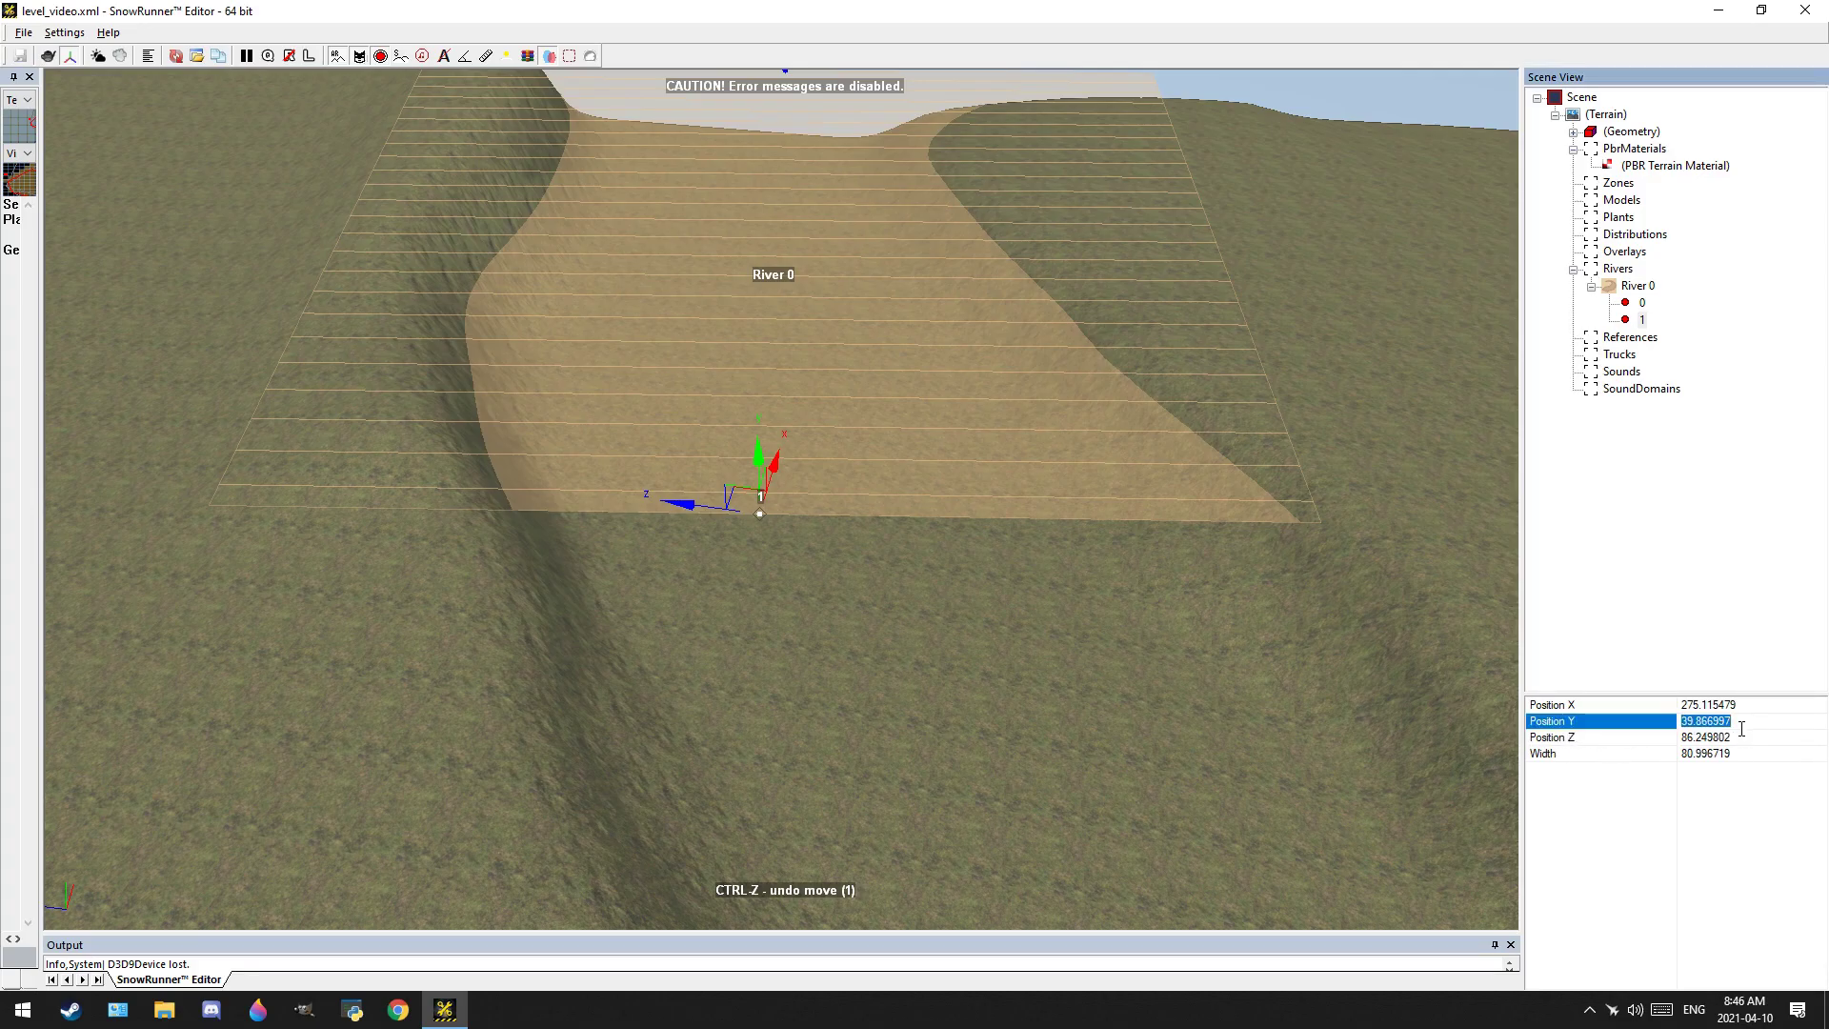
right_click(1741, 729)
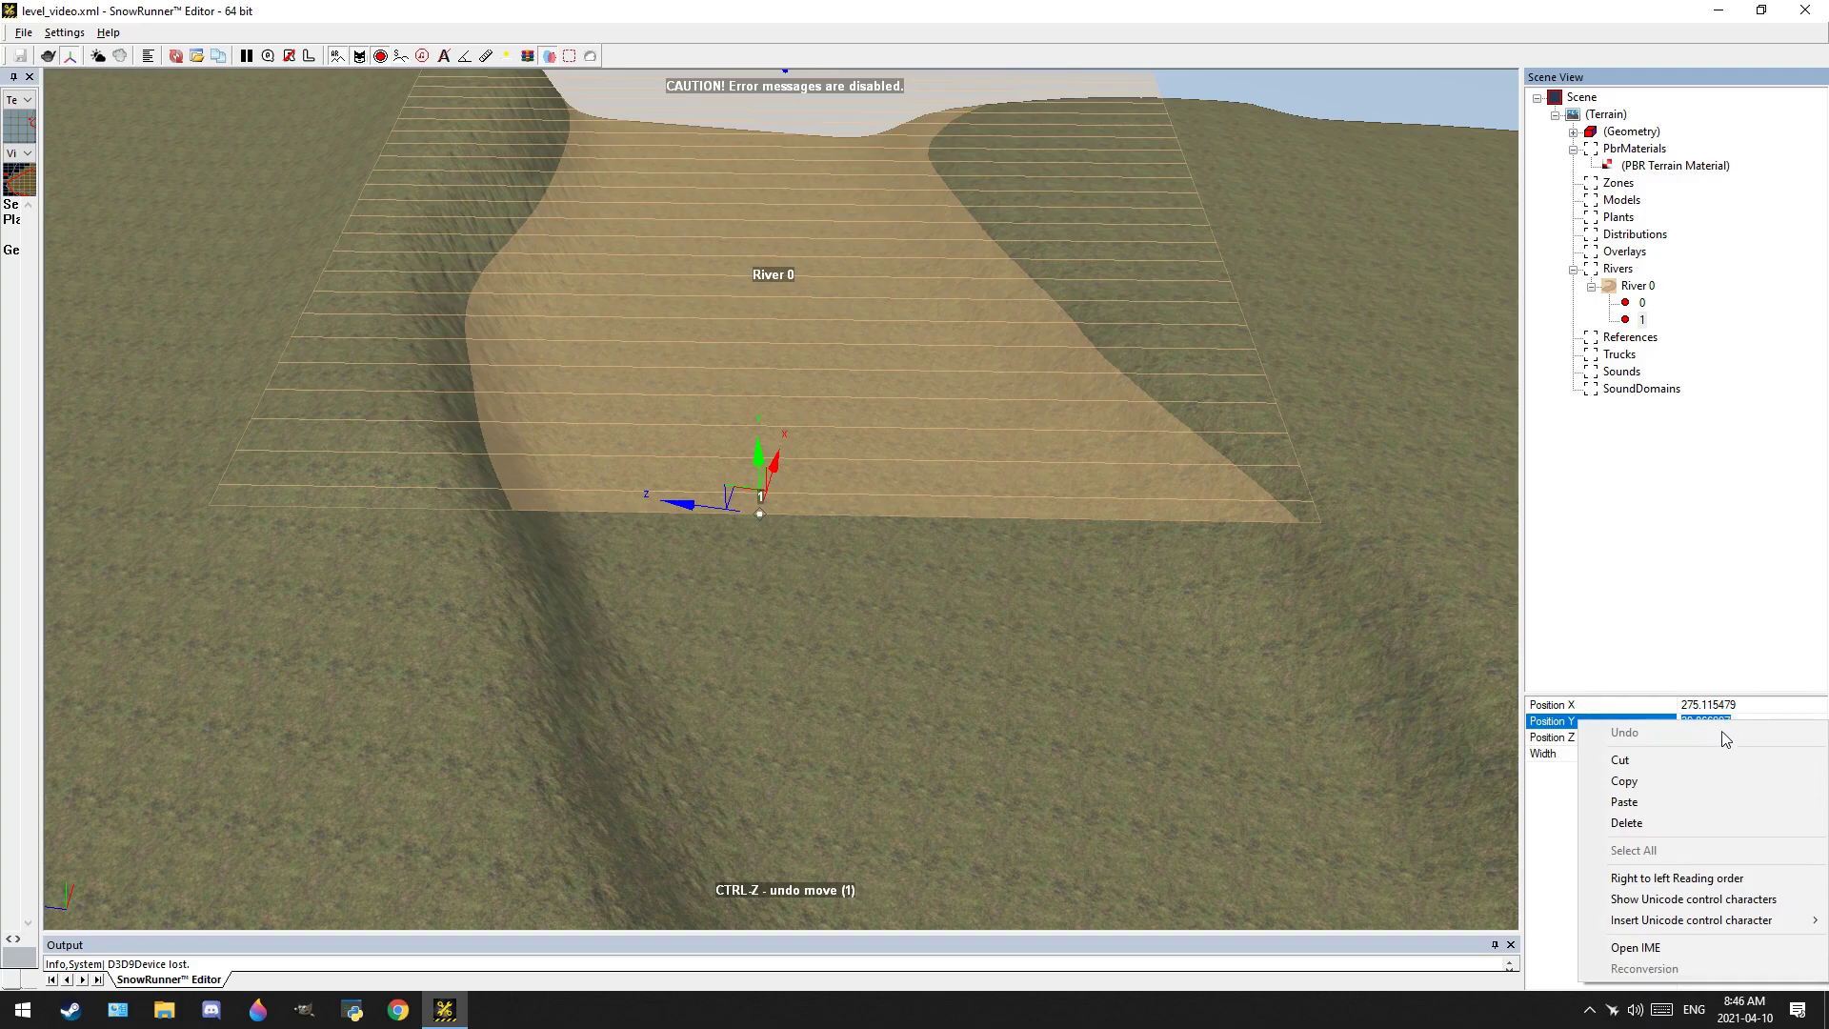
left_click(1694, 780)
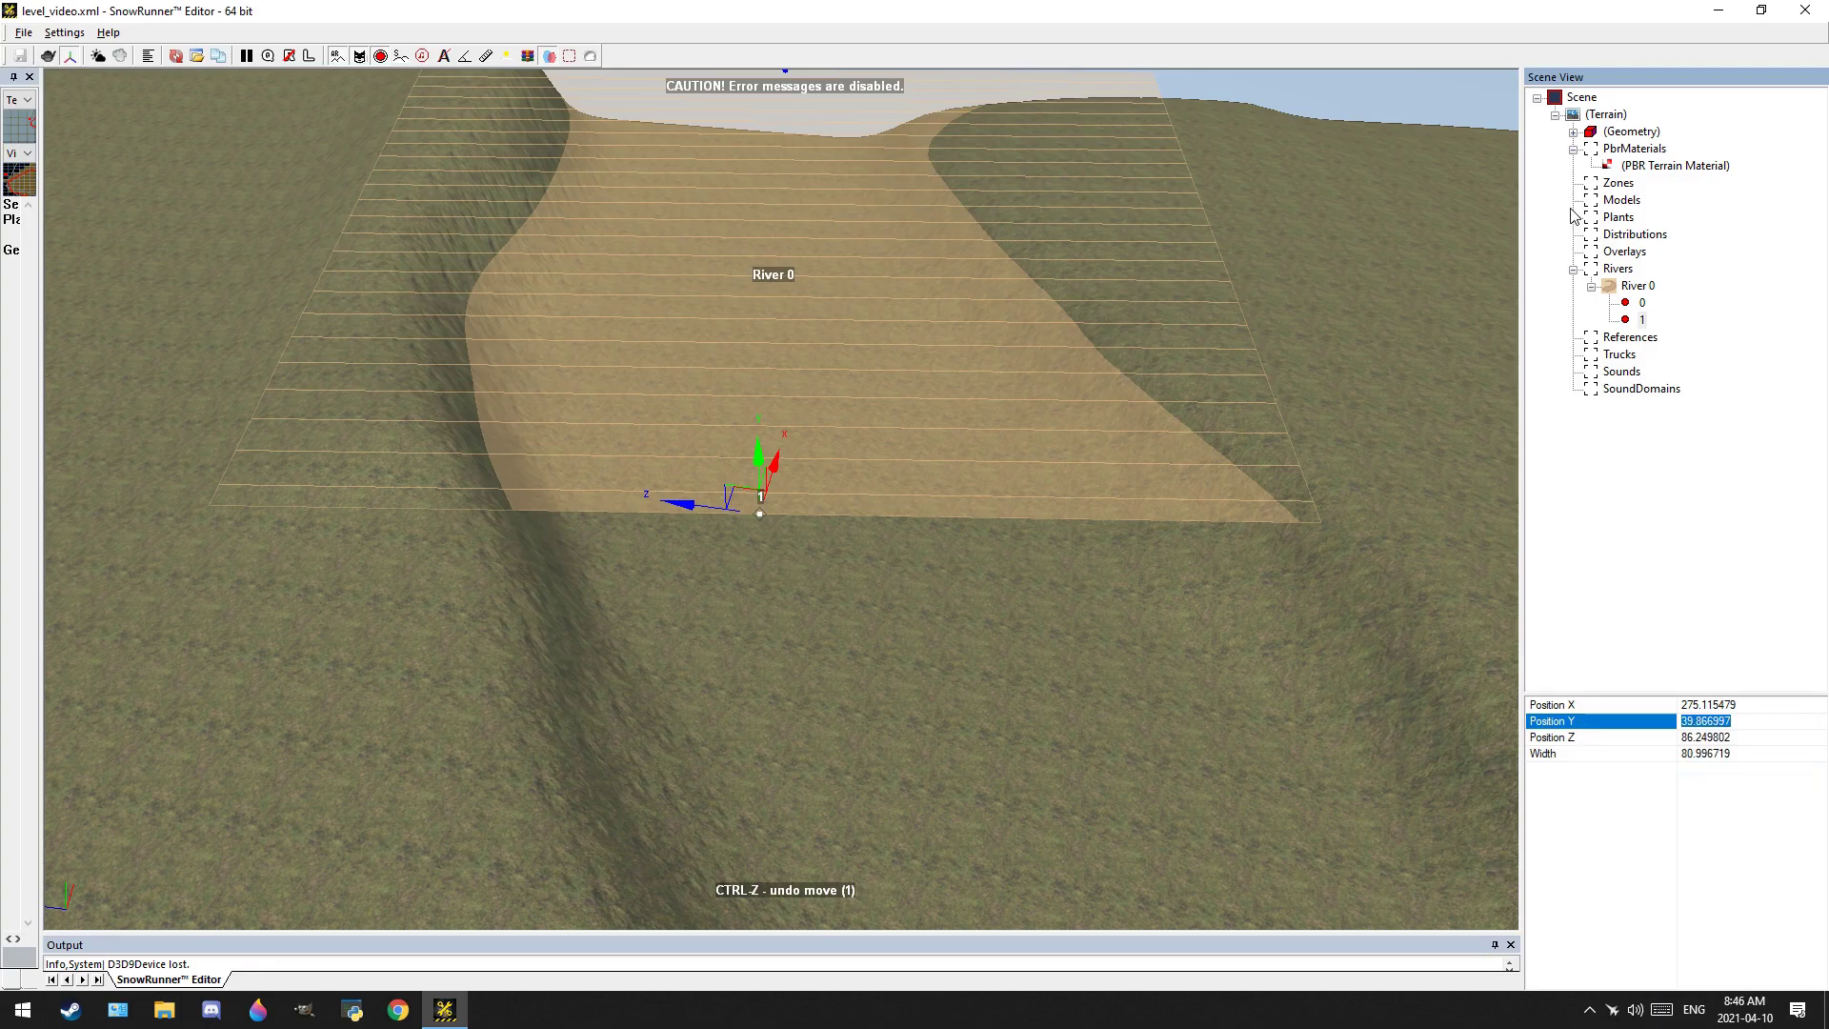
left_click(1638, 303)
left_click(1744, 729)
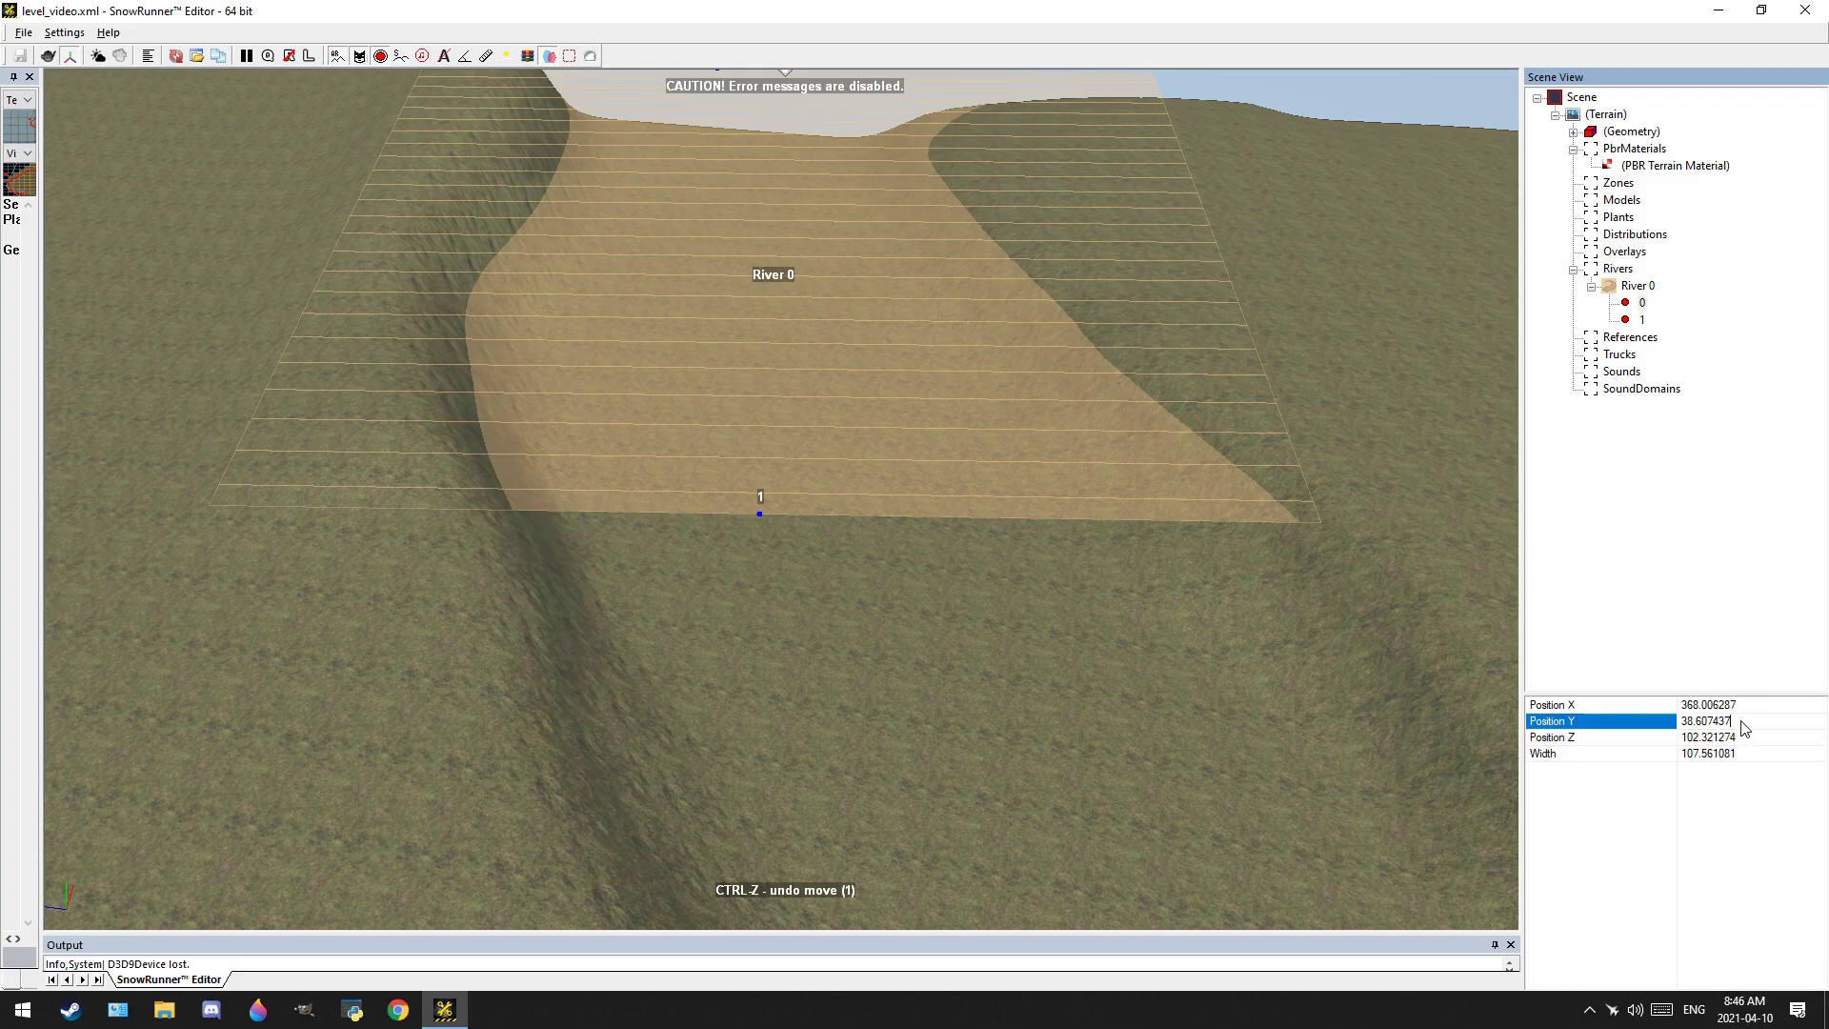
left_click(1744, 729)
right_click(1744, 724)
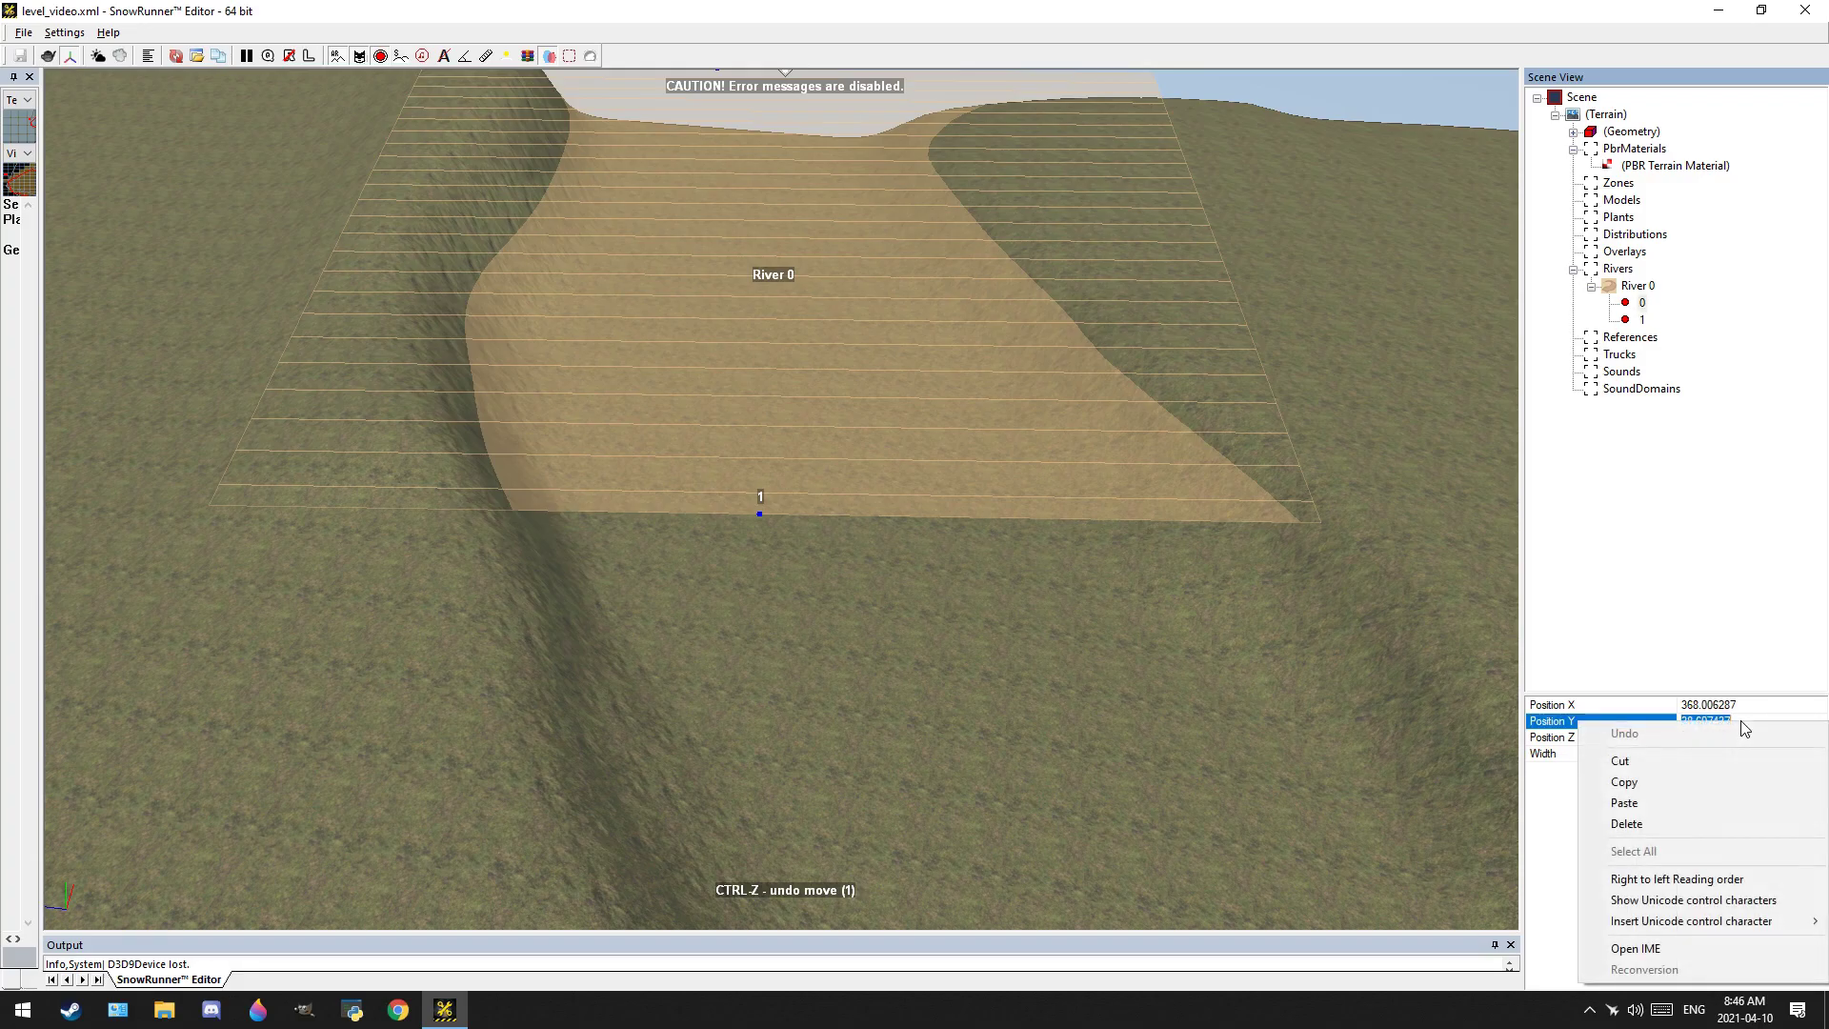
left_click(1667, 801)
key("Return")
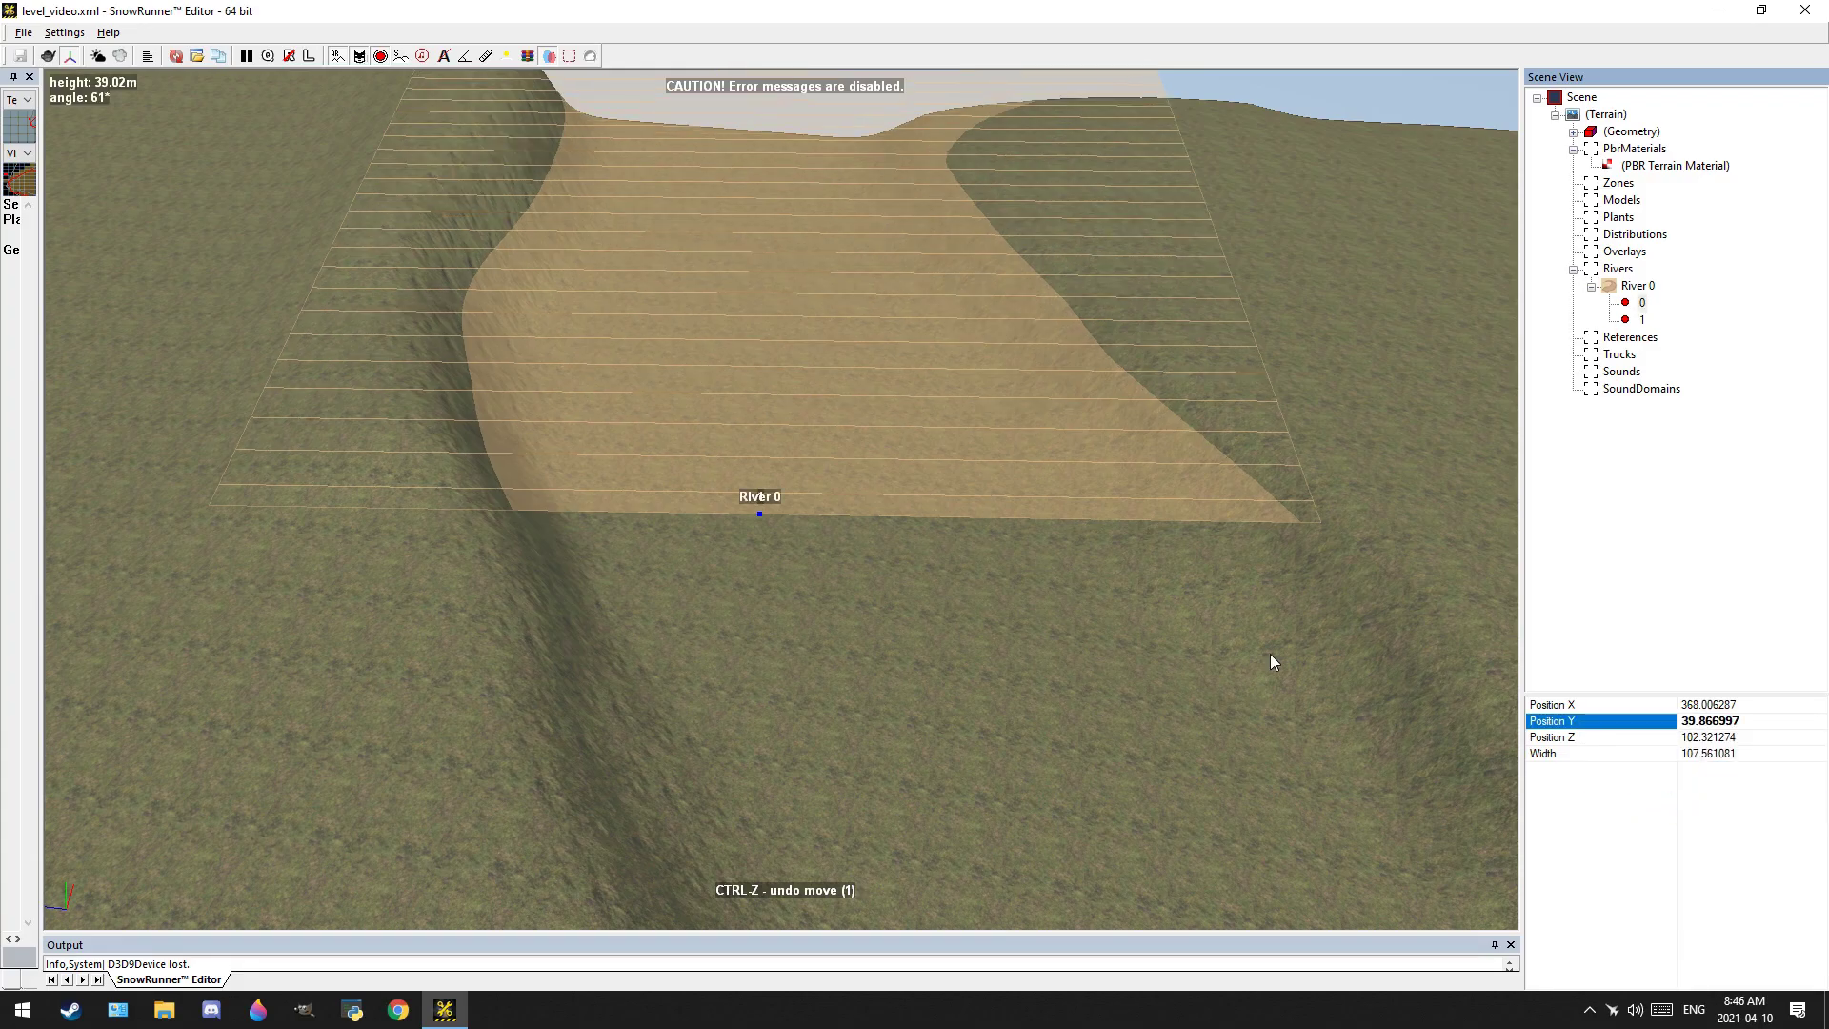
Add a river point after point 1 inside the channel at about X 185, Z 21, and shift point 1 to about X 279, Z 81
scroll(866, 553, "down", 5)
scroll(768, 381, "up", 3)
right_click_drag(768, 383, 1014, 444)
middle_click_drag(853, 291, 886, 593)
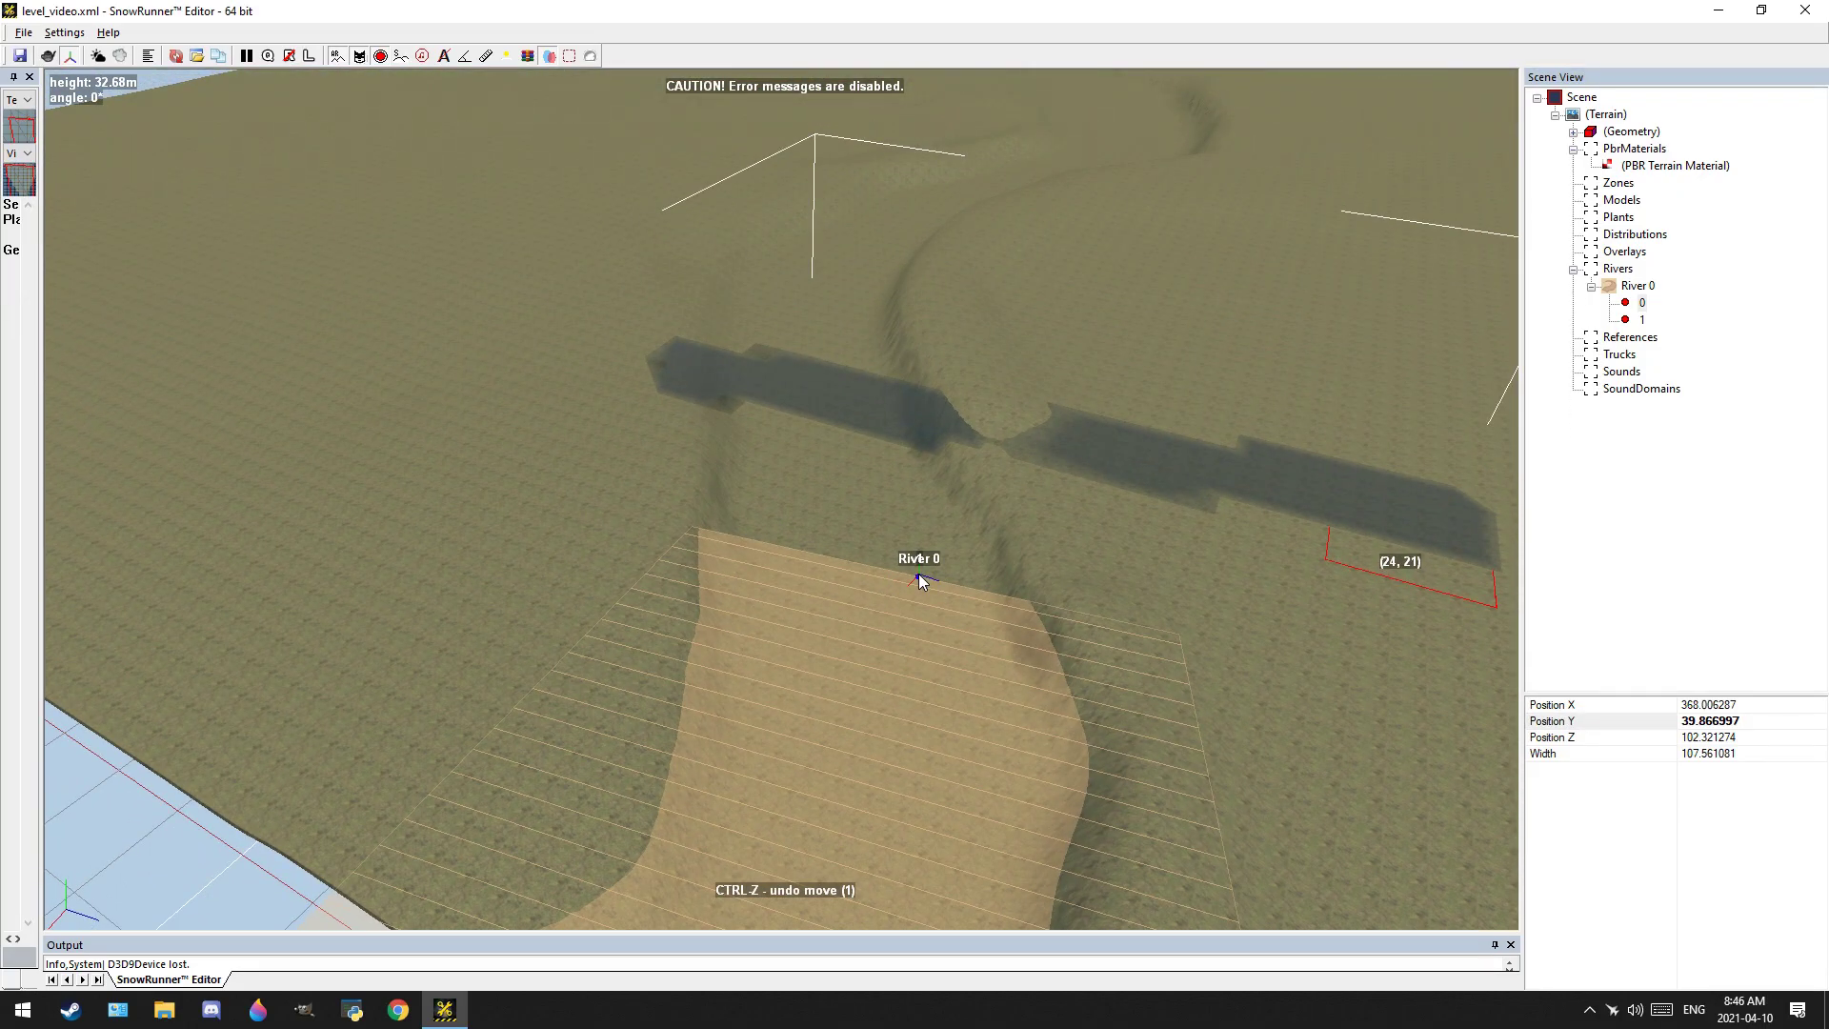
left_click(919, 573)
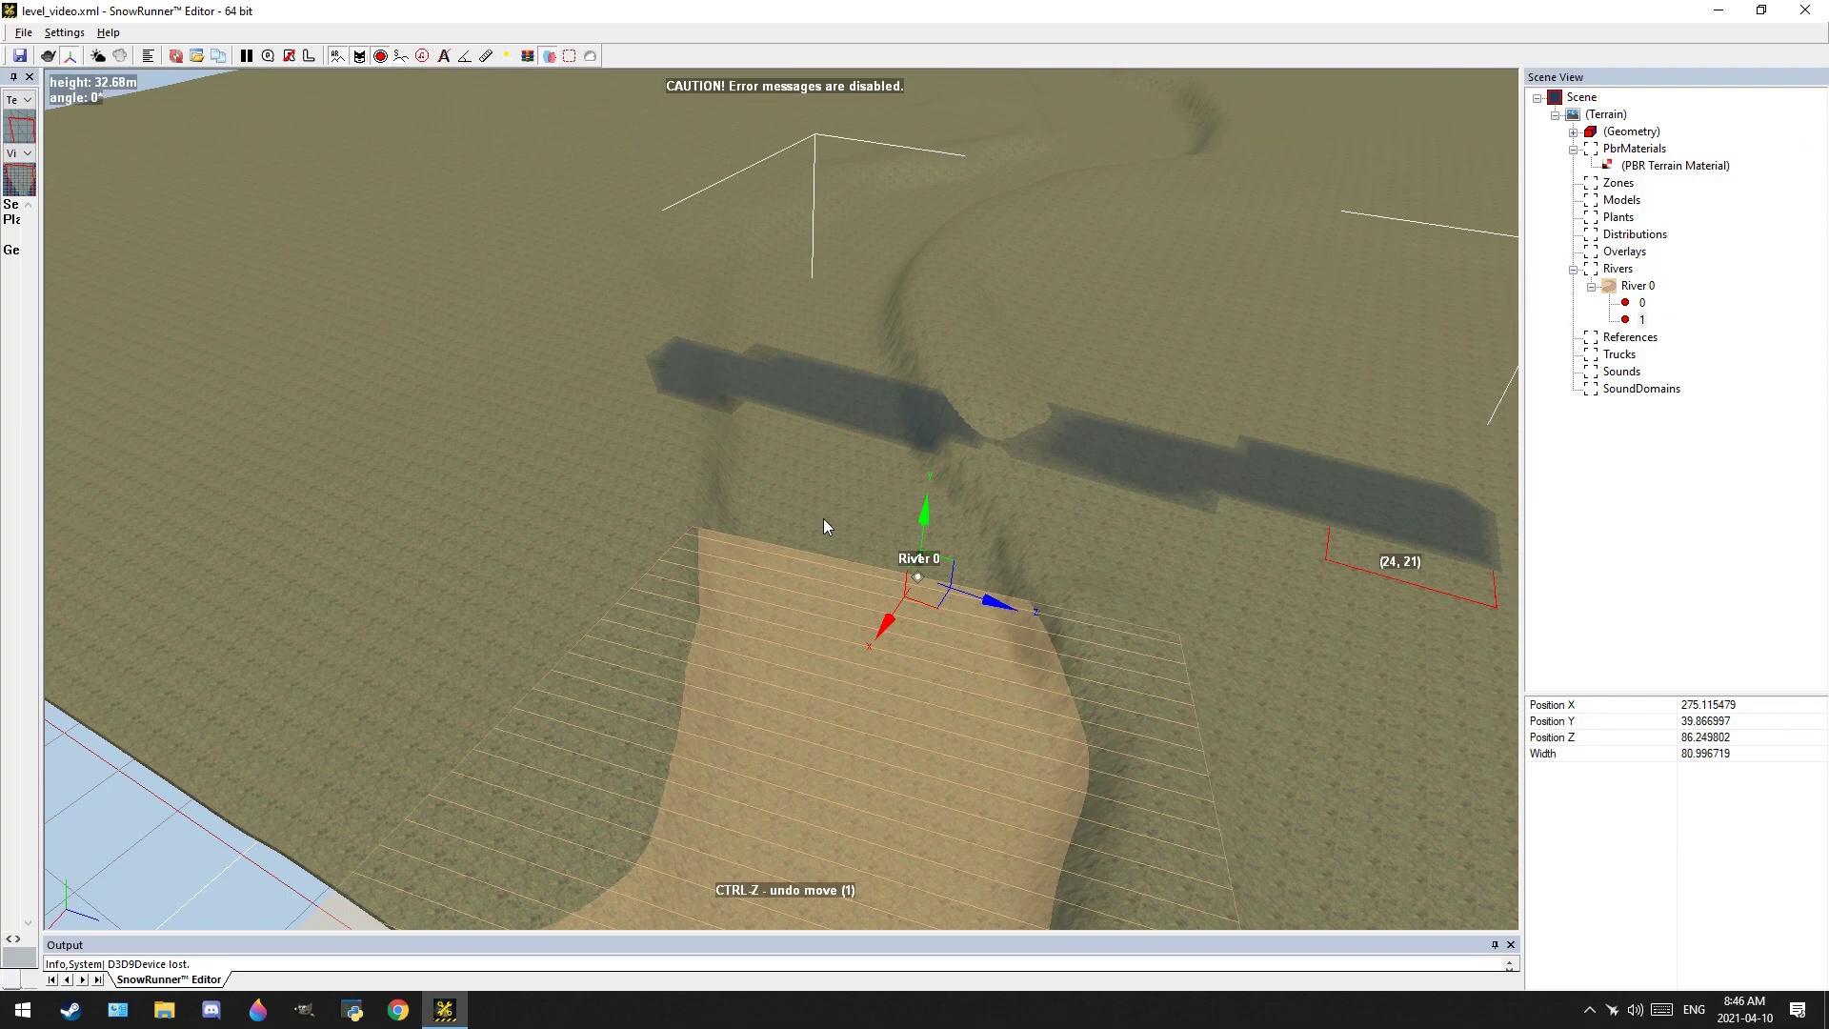
right_click(923, 576)
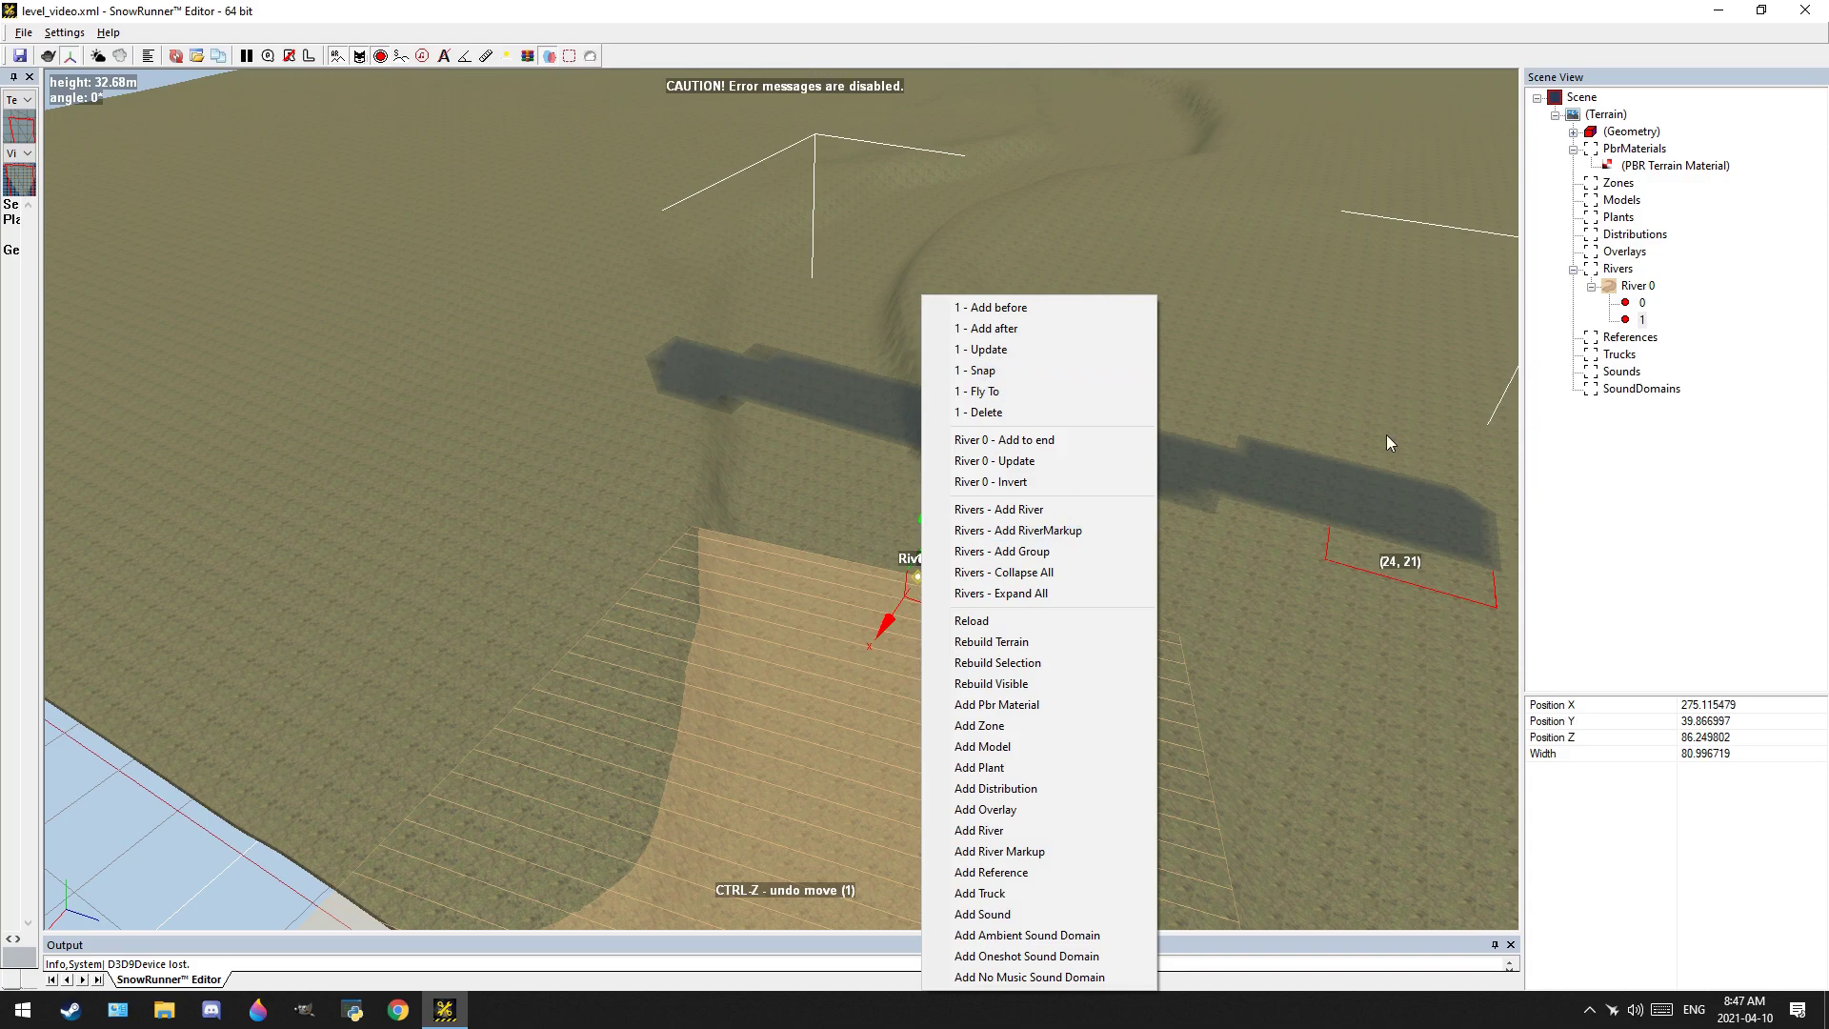
right_click(1640, 322)
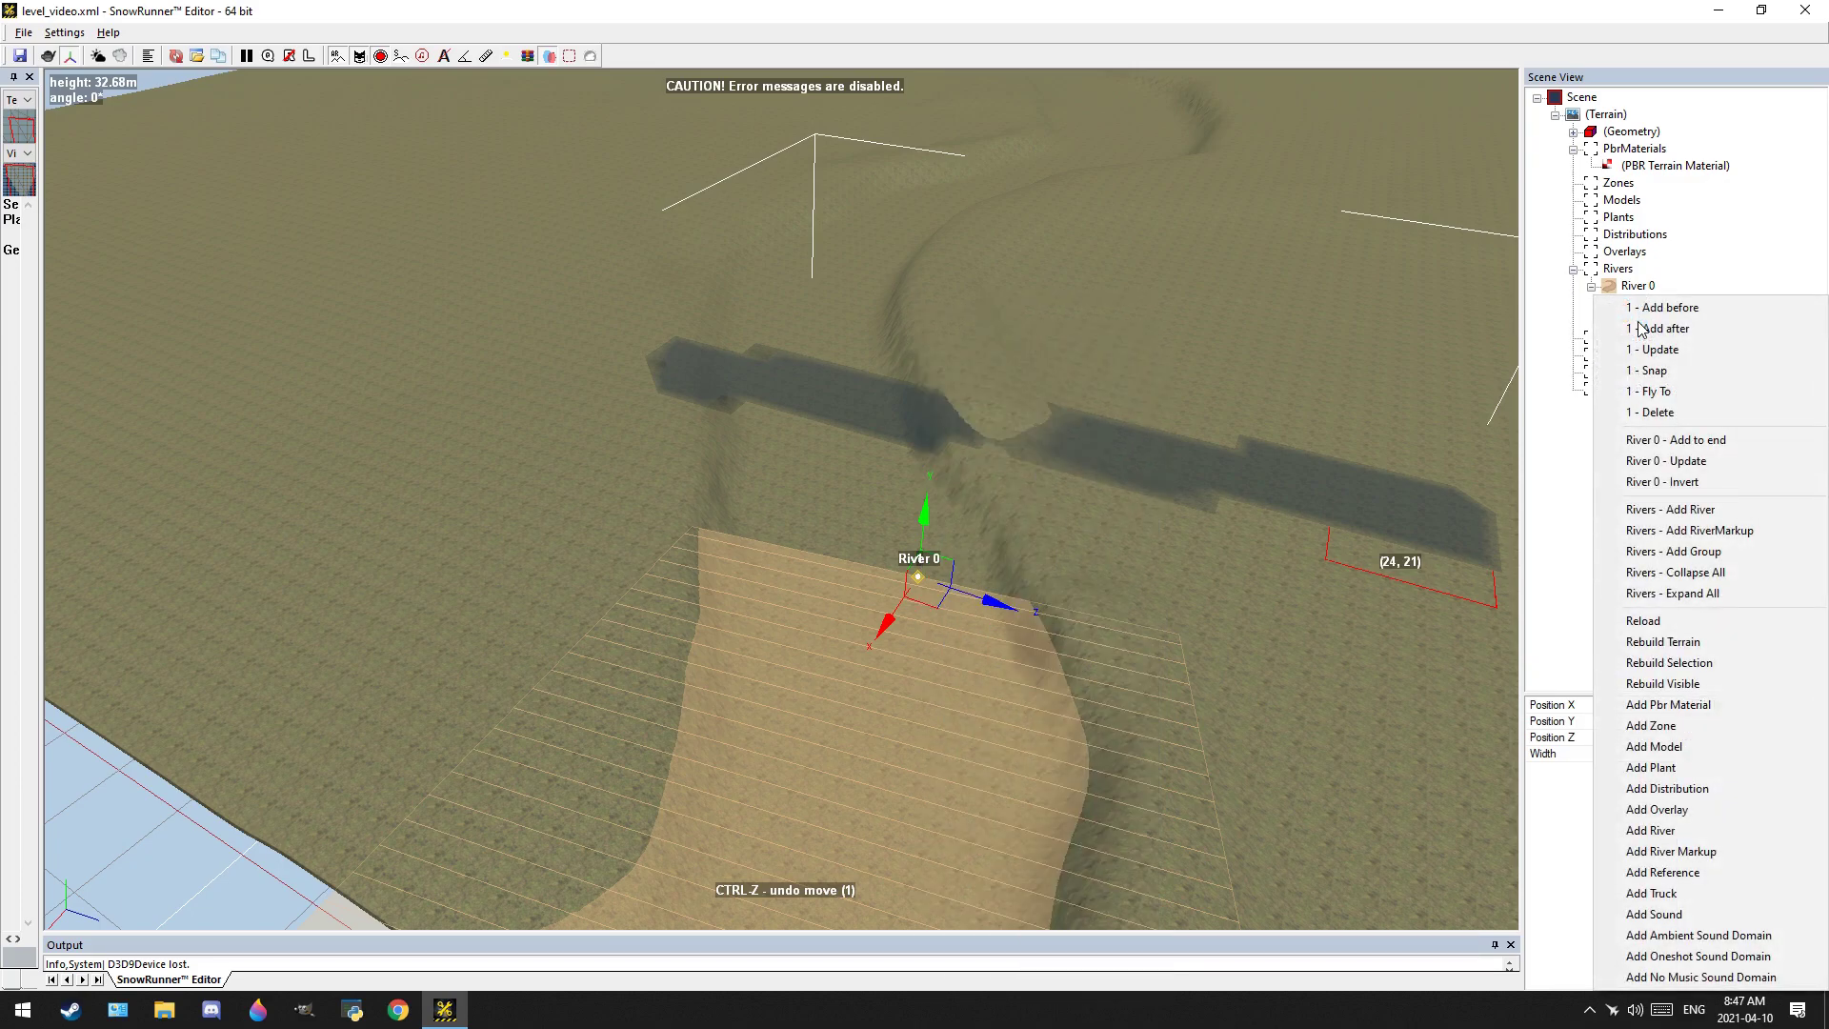
left_click(1674, 330)
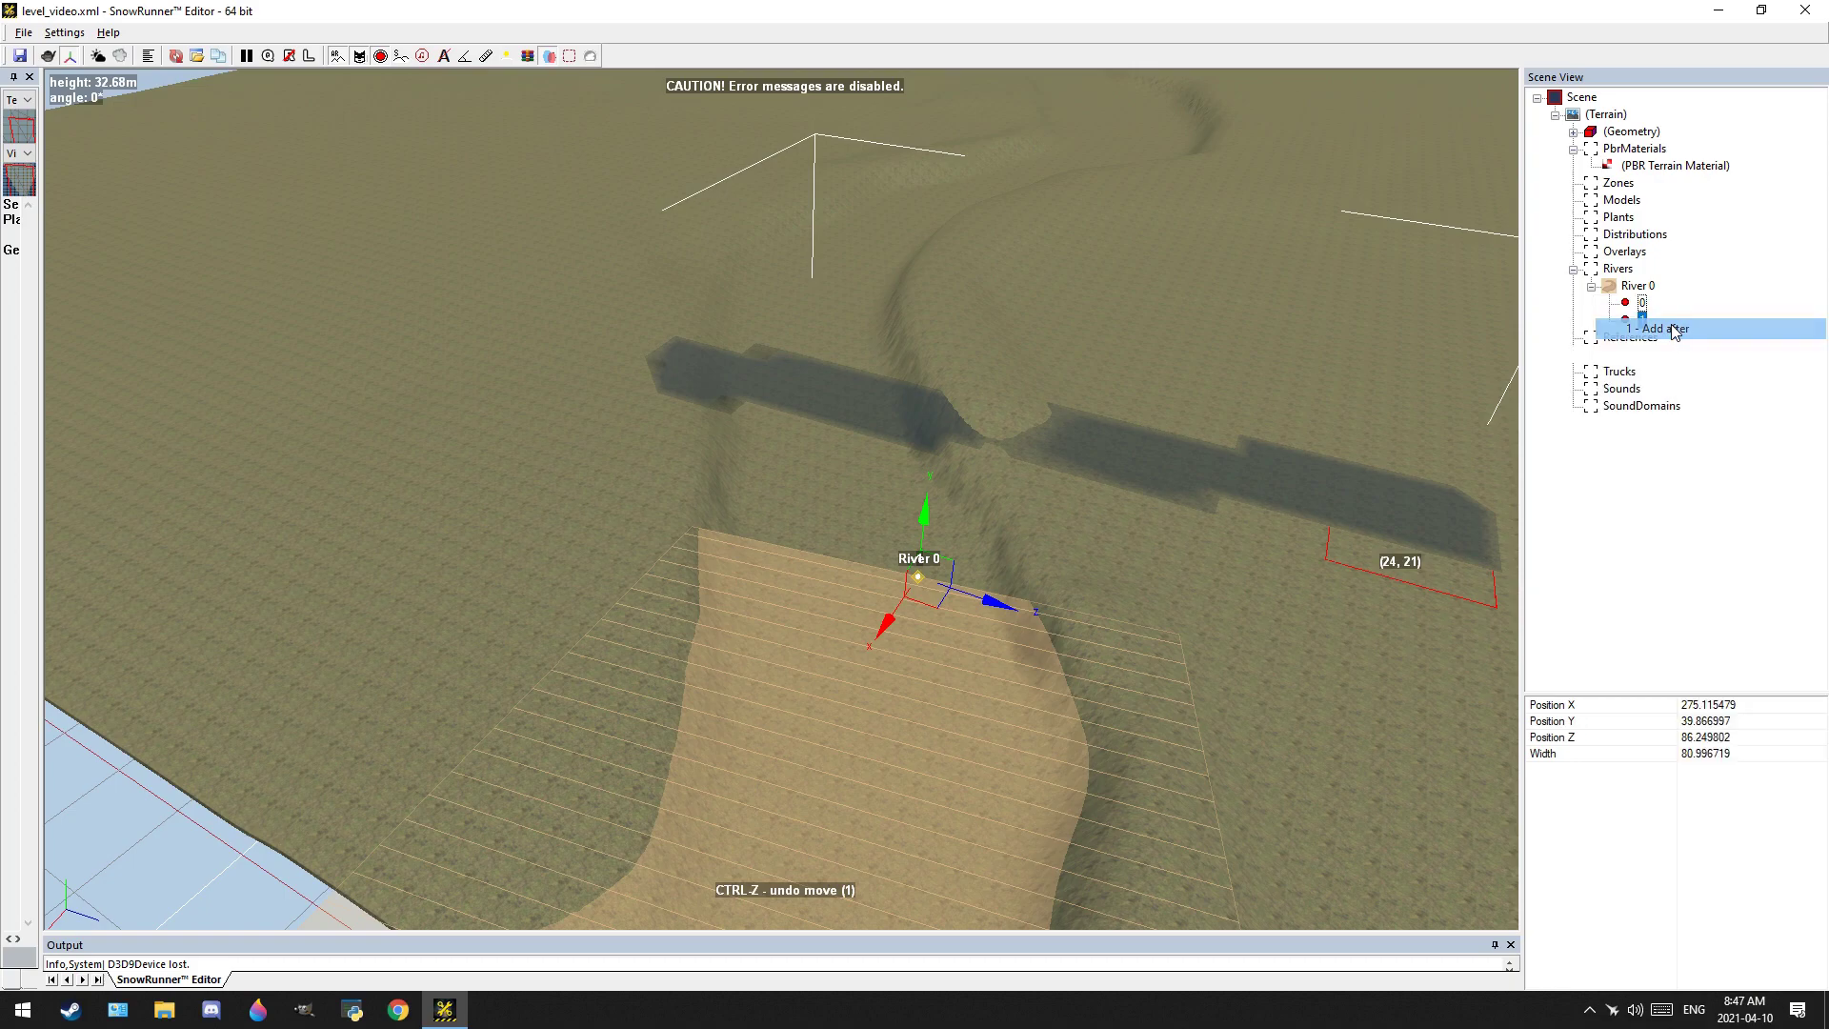
left_click_drag(1003, 522, 844, 381)
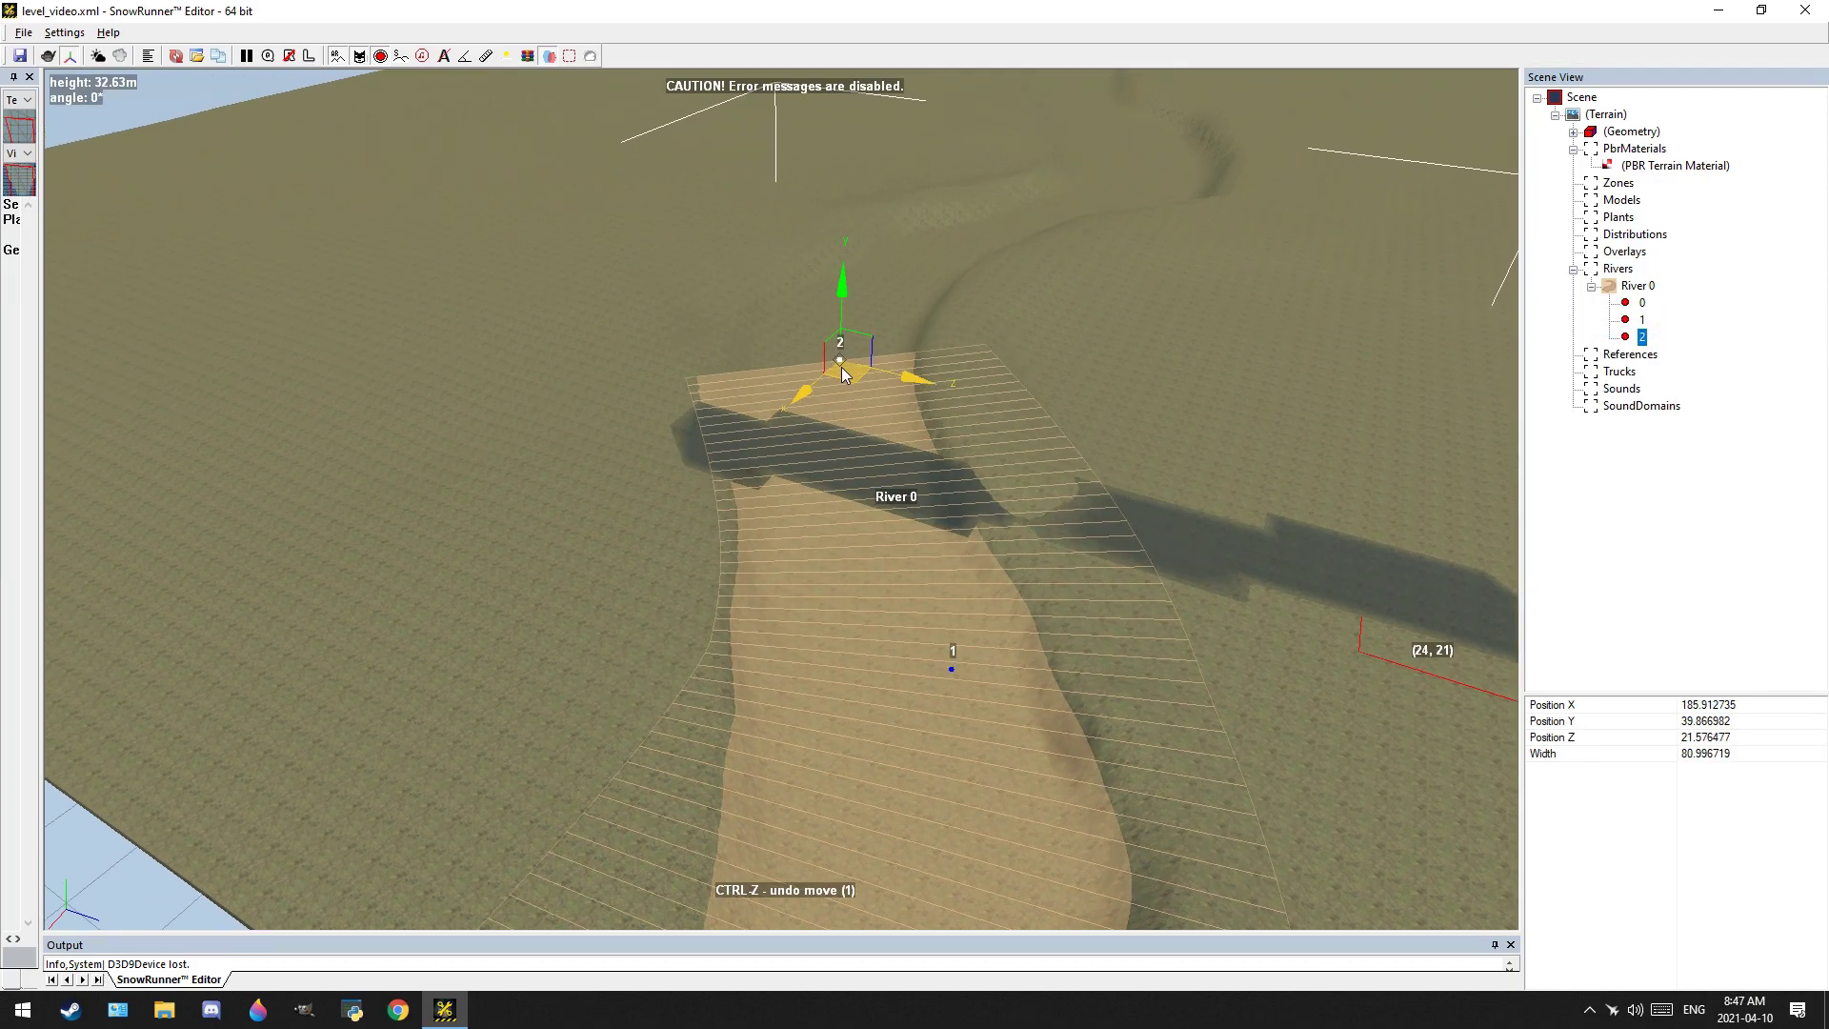
left_click(952, 670)
left_click_drag(958, 696, 924, 690)
Add a river point after point 2 at the channel bend, about X 55, Z 2, and lower it to a height of about 37.24
middle_click_drag(888, 358, 879, 484)
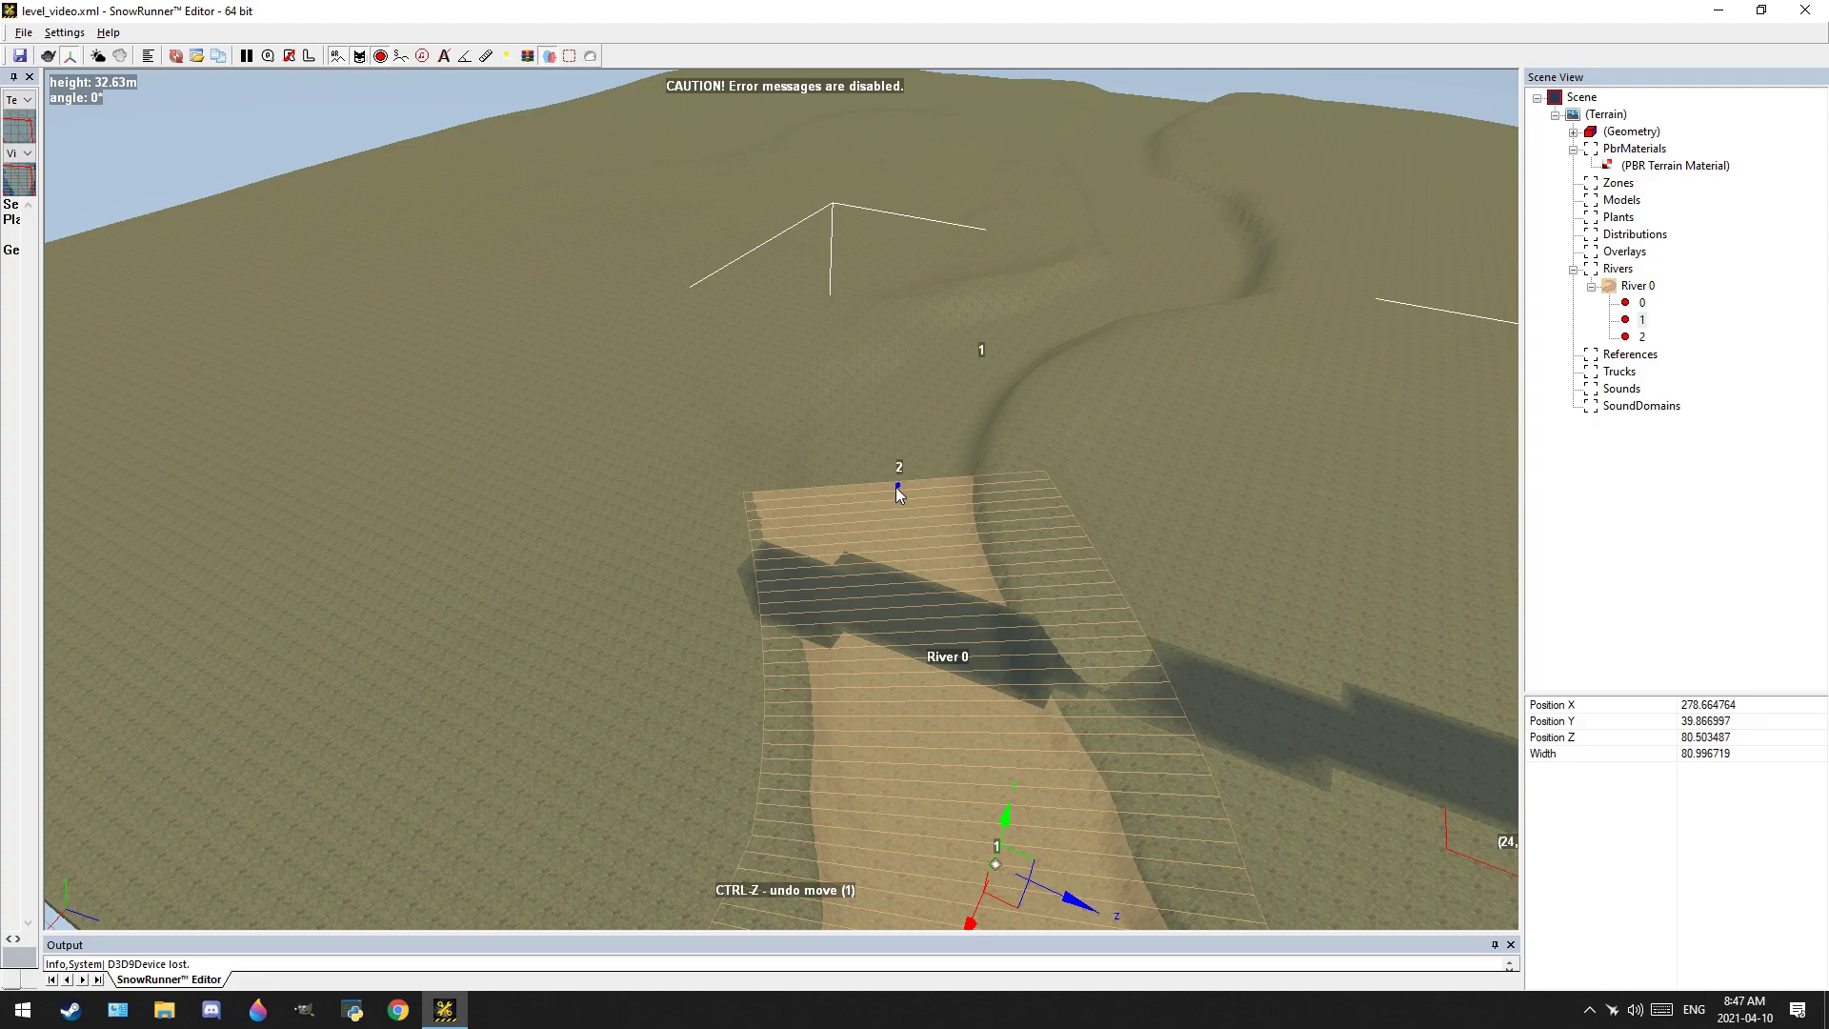
left_click(898, 489)
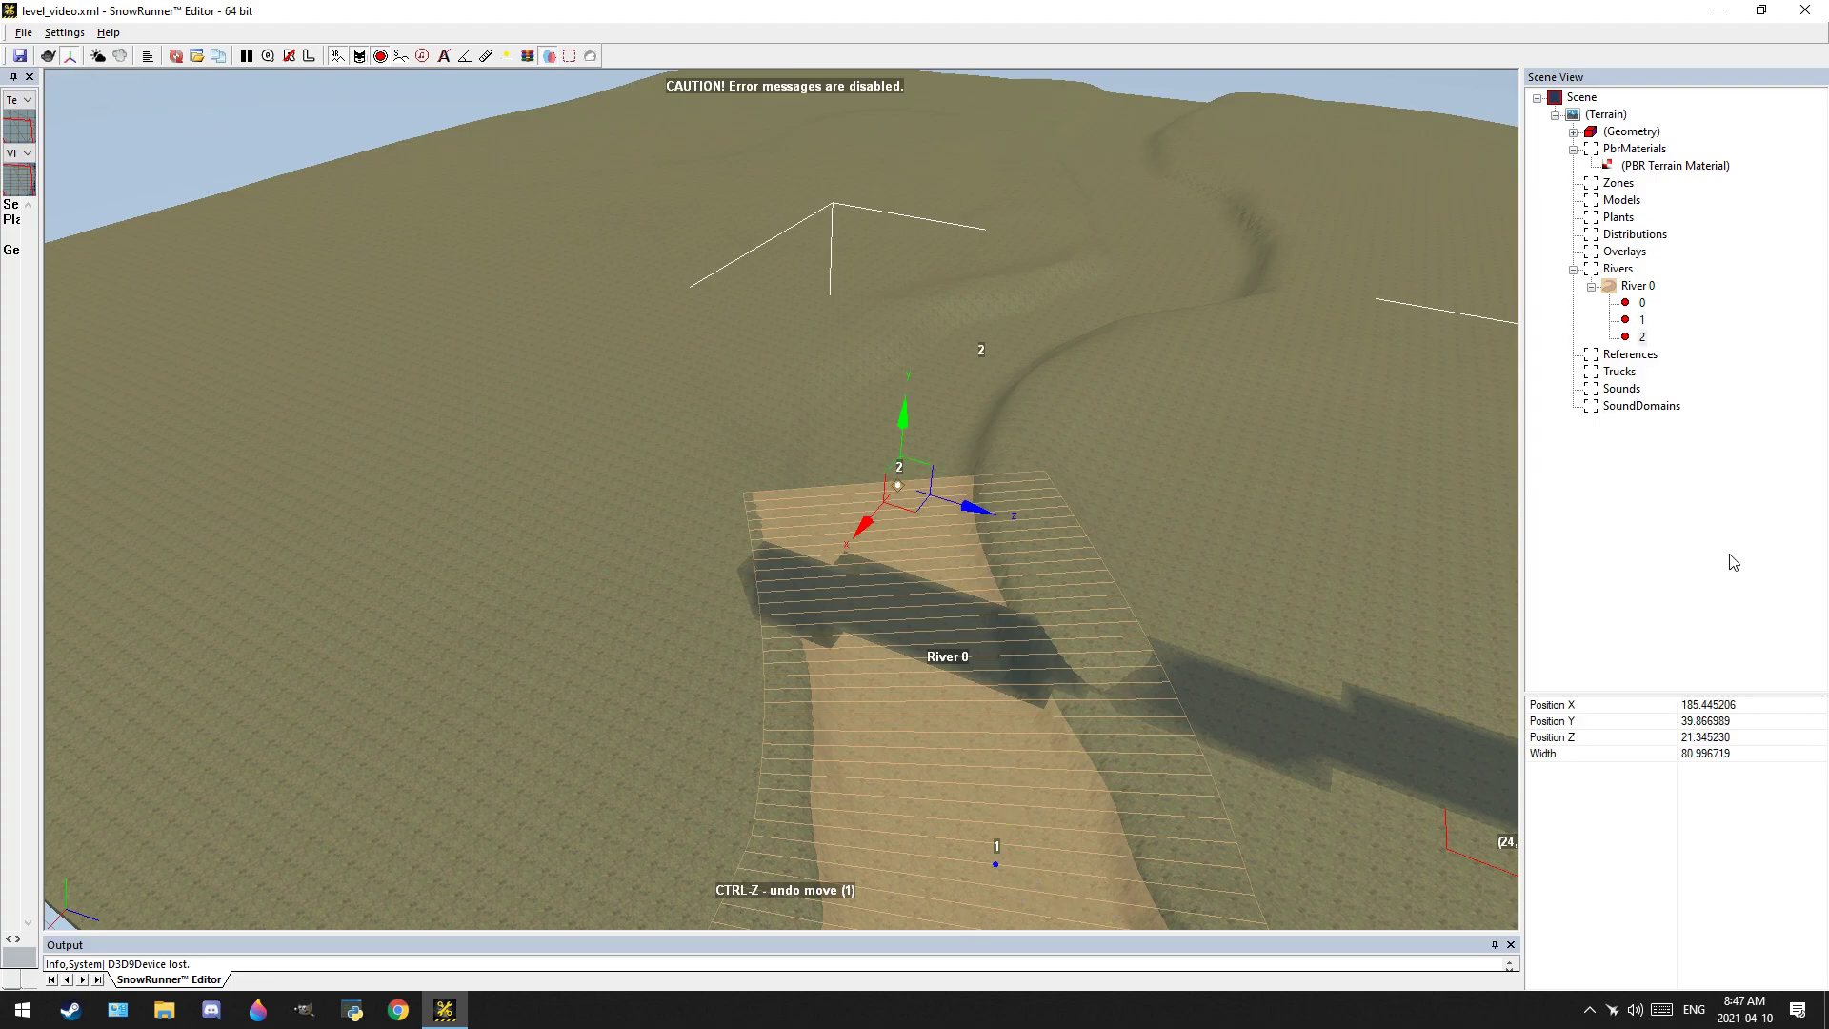
right_click(1639, 338)
left_click(1662, 329)
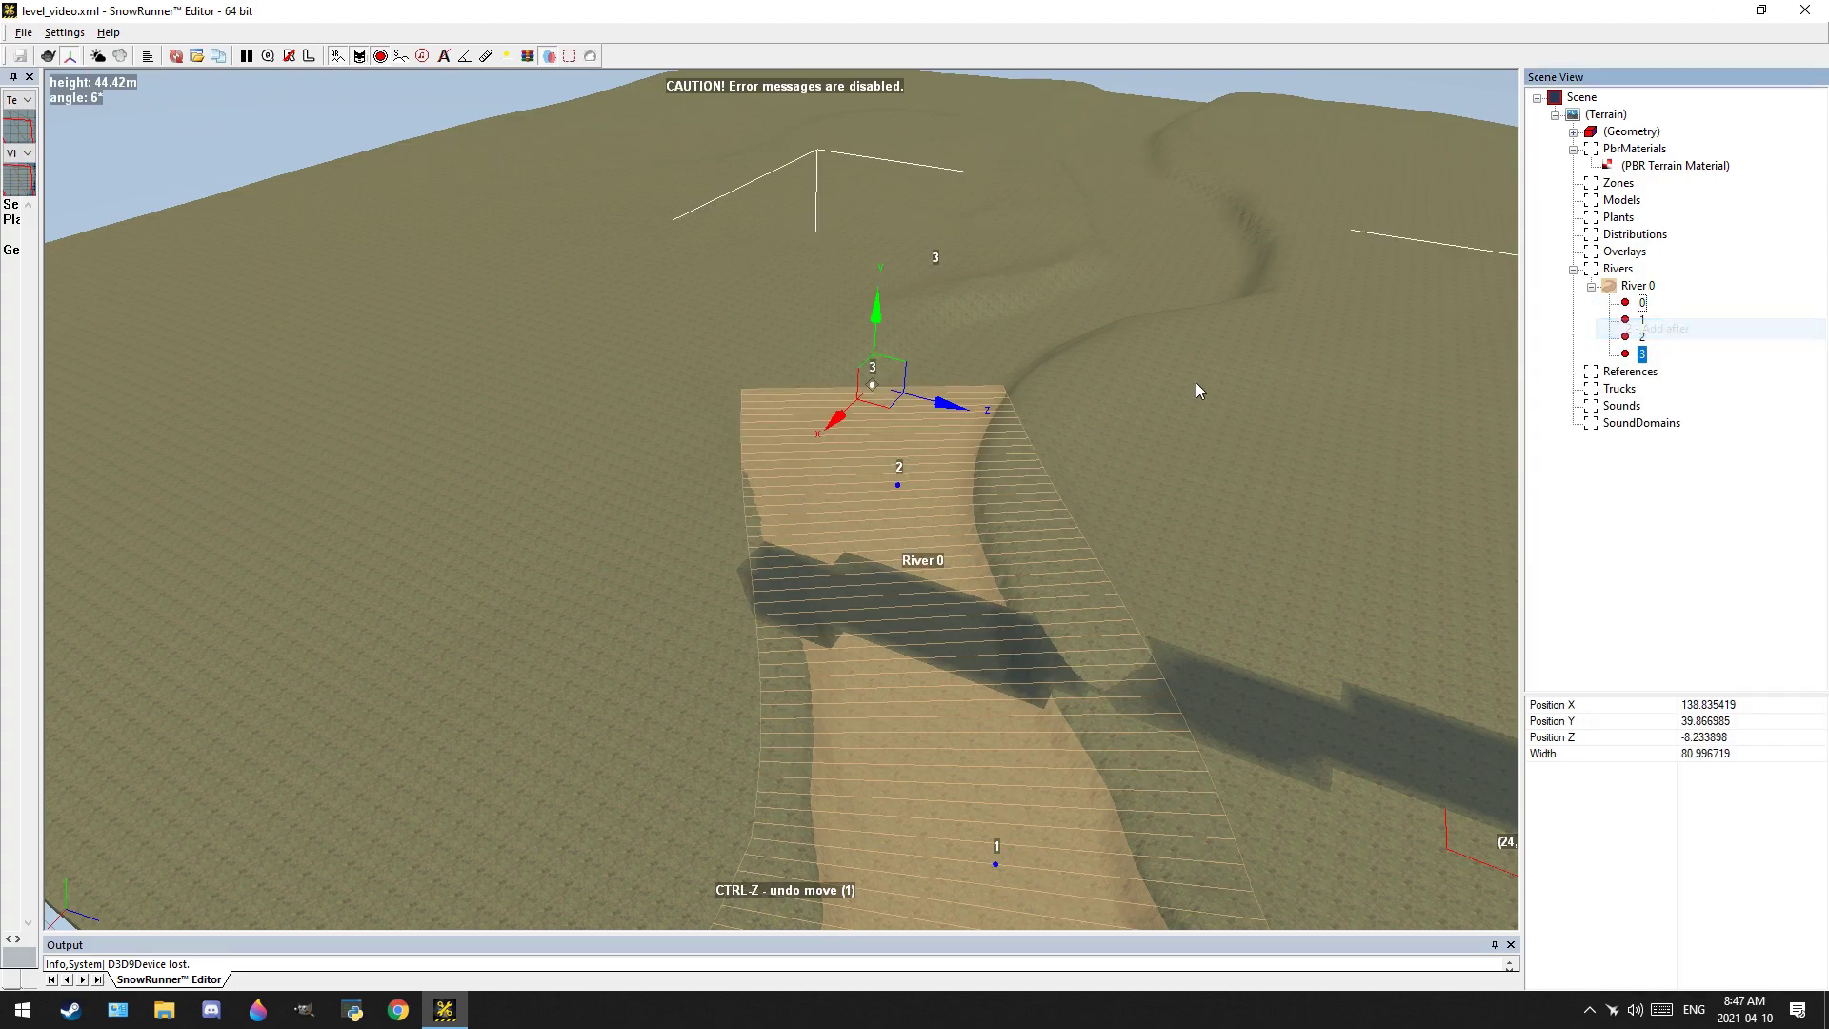
middle_click_drag(838, 386, 835, 517)
left_click_drag(906, 570, 1025, 452)
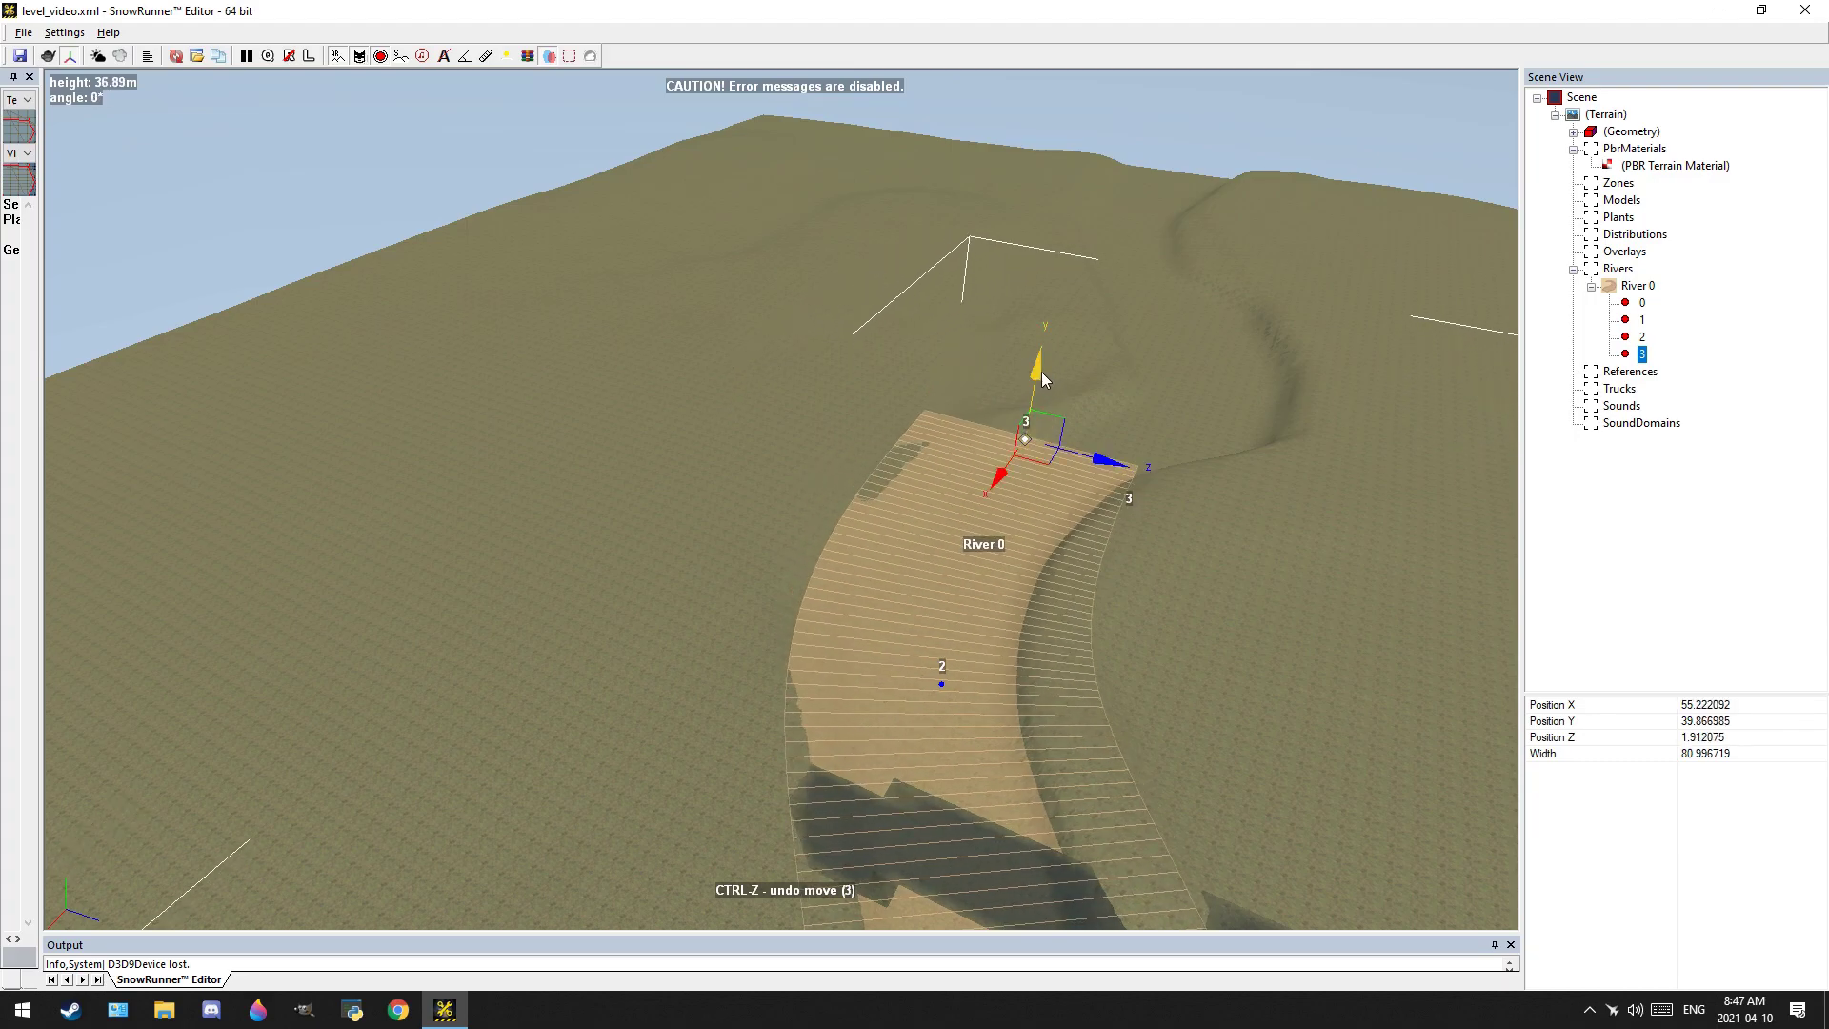
left_click_drag(1041, 372, 1043, 387)
Lower river point 2 to a height of about 37.65
middle_click_drag(1150, 667, 1206, 547)
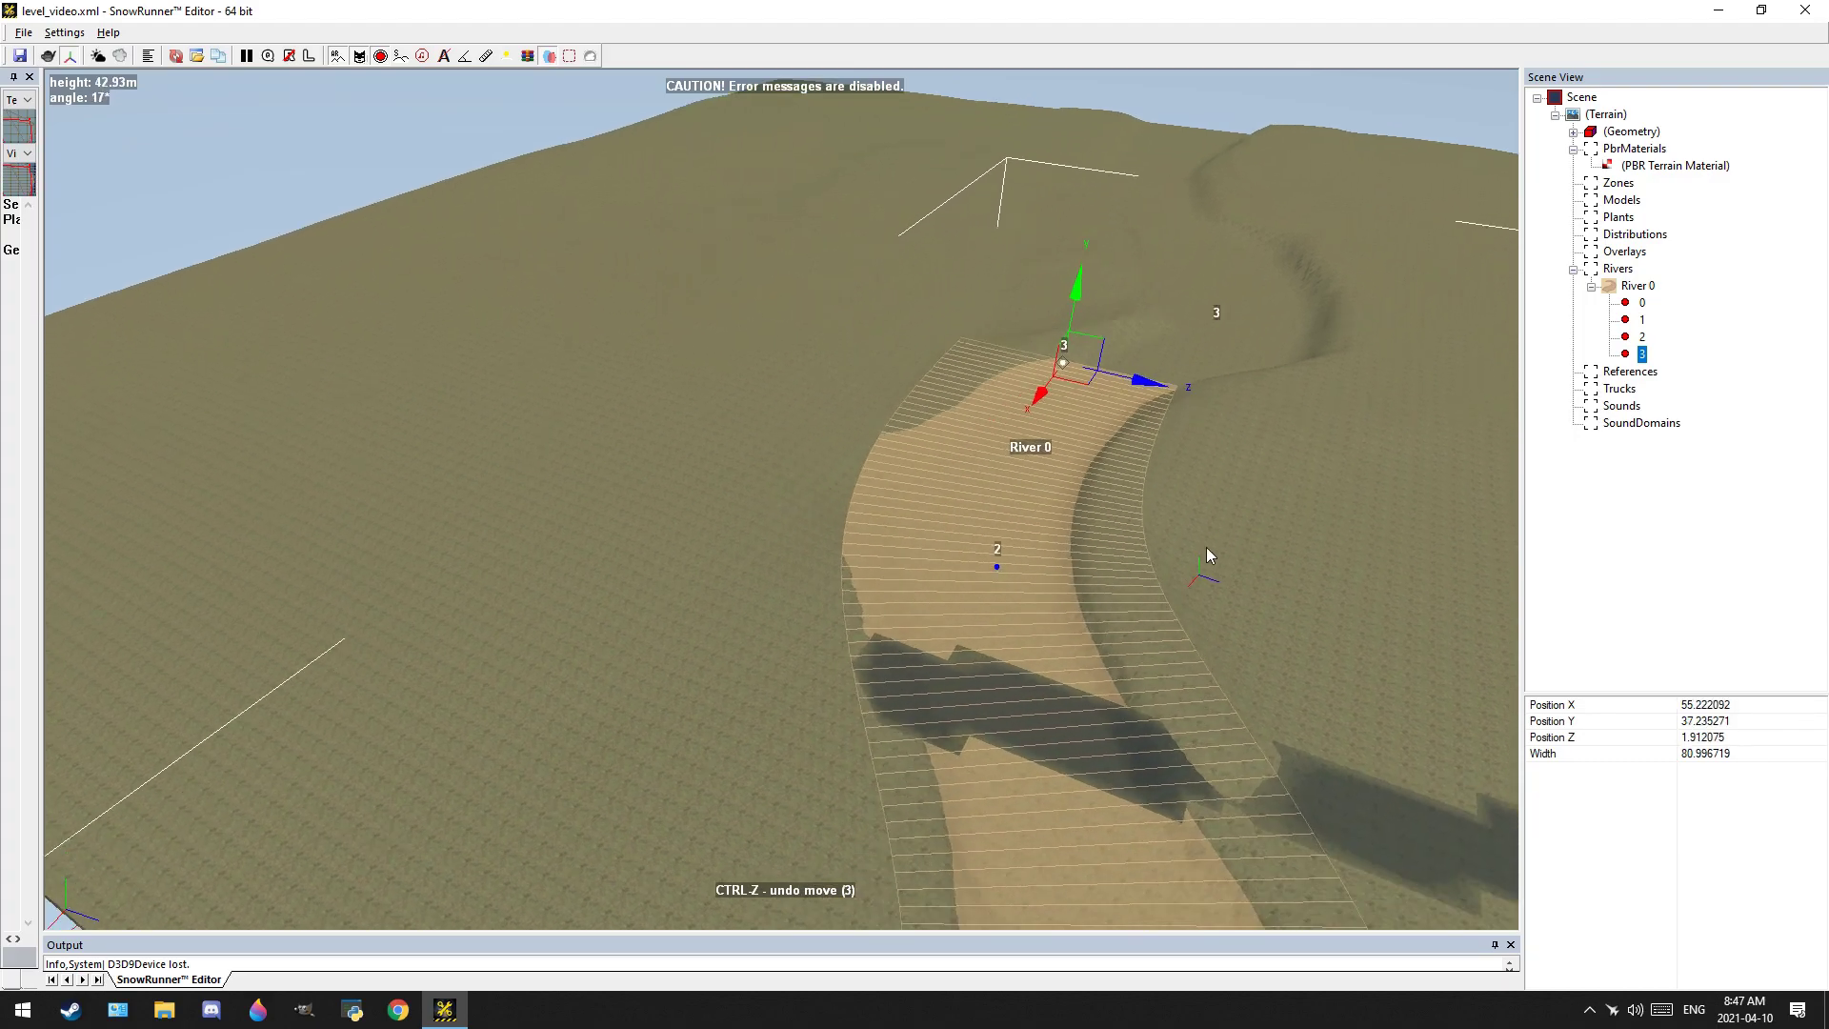
left_click(994, 508)
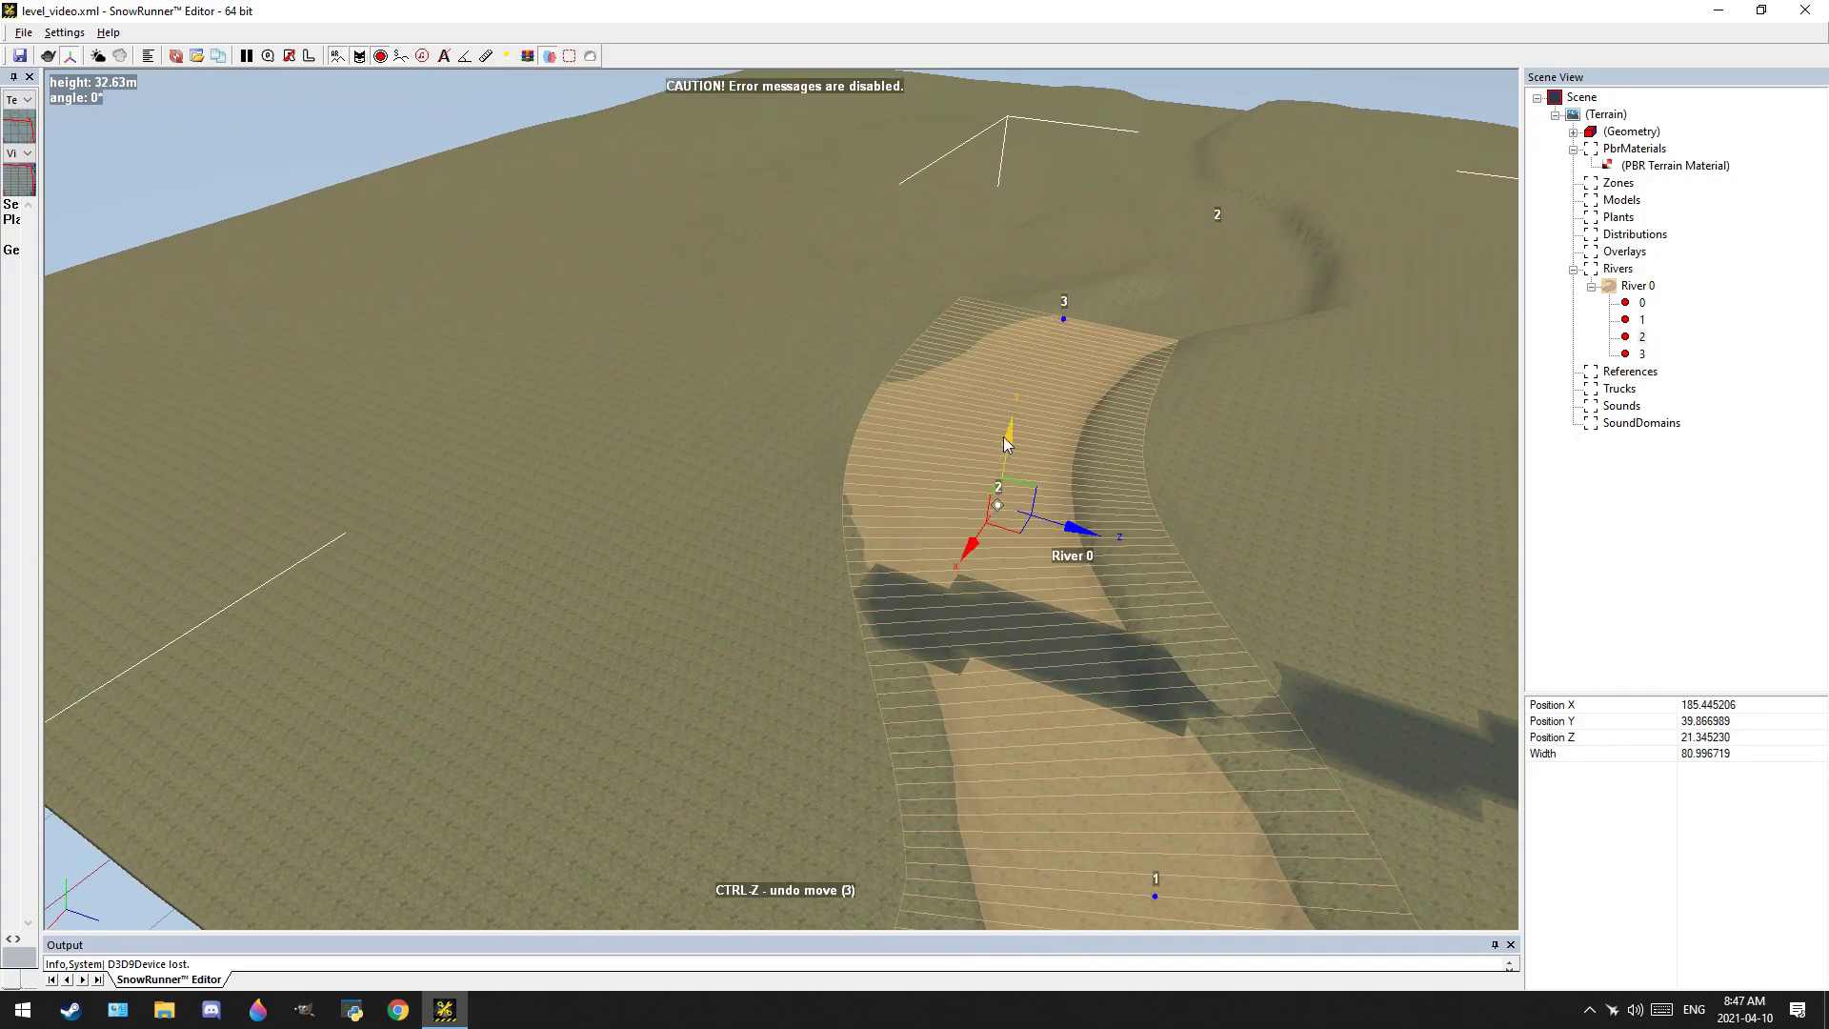
left_click_drag(1005, 436, 1008, 440)
Add a river point after point 3, place it in the bend at about X -4, Z 43, and widen it to about 98
middle_click_drag(1214, 420, 1198, 568)
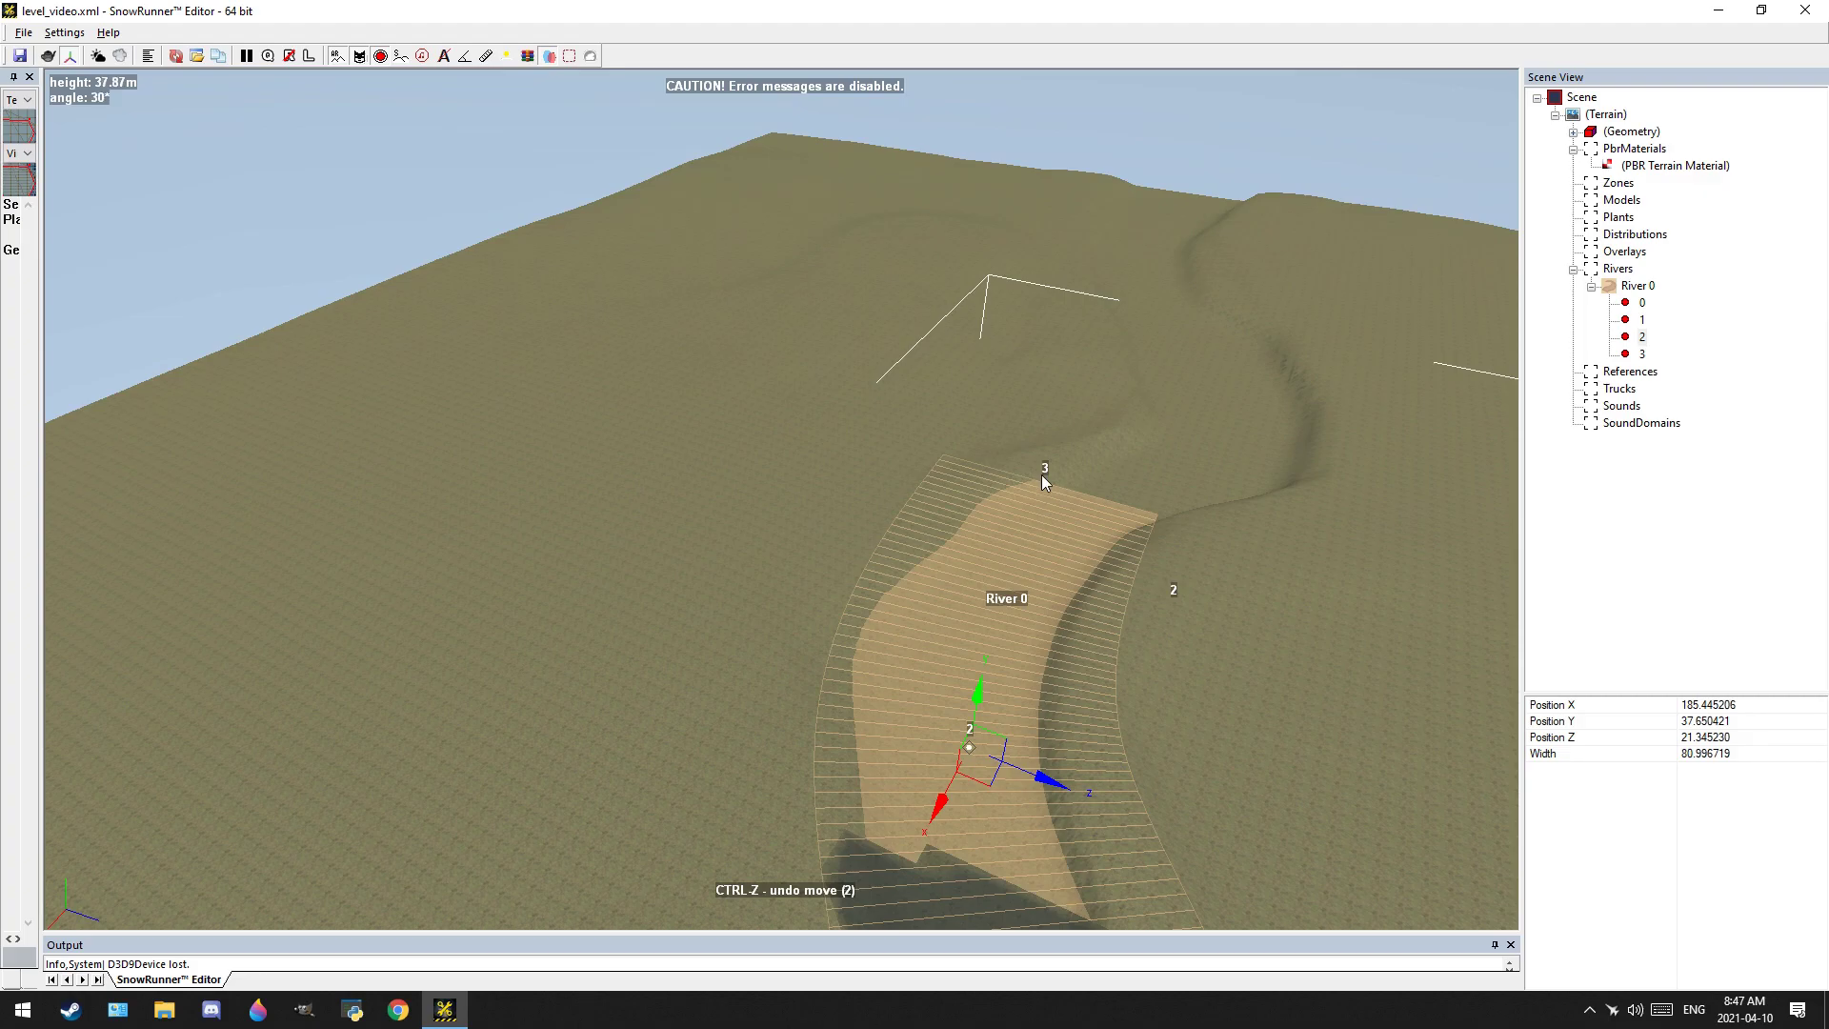
left_click(1042, 475)
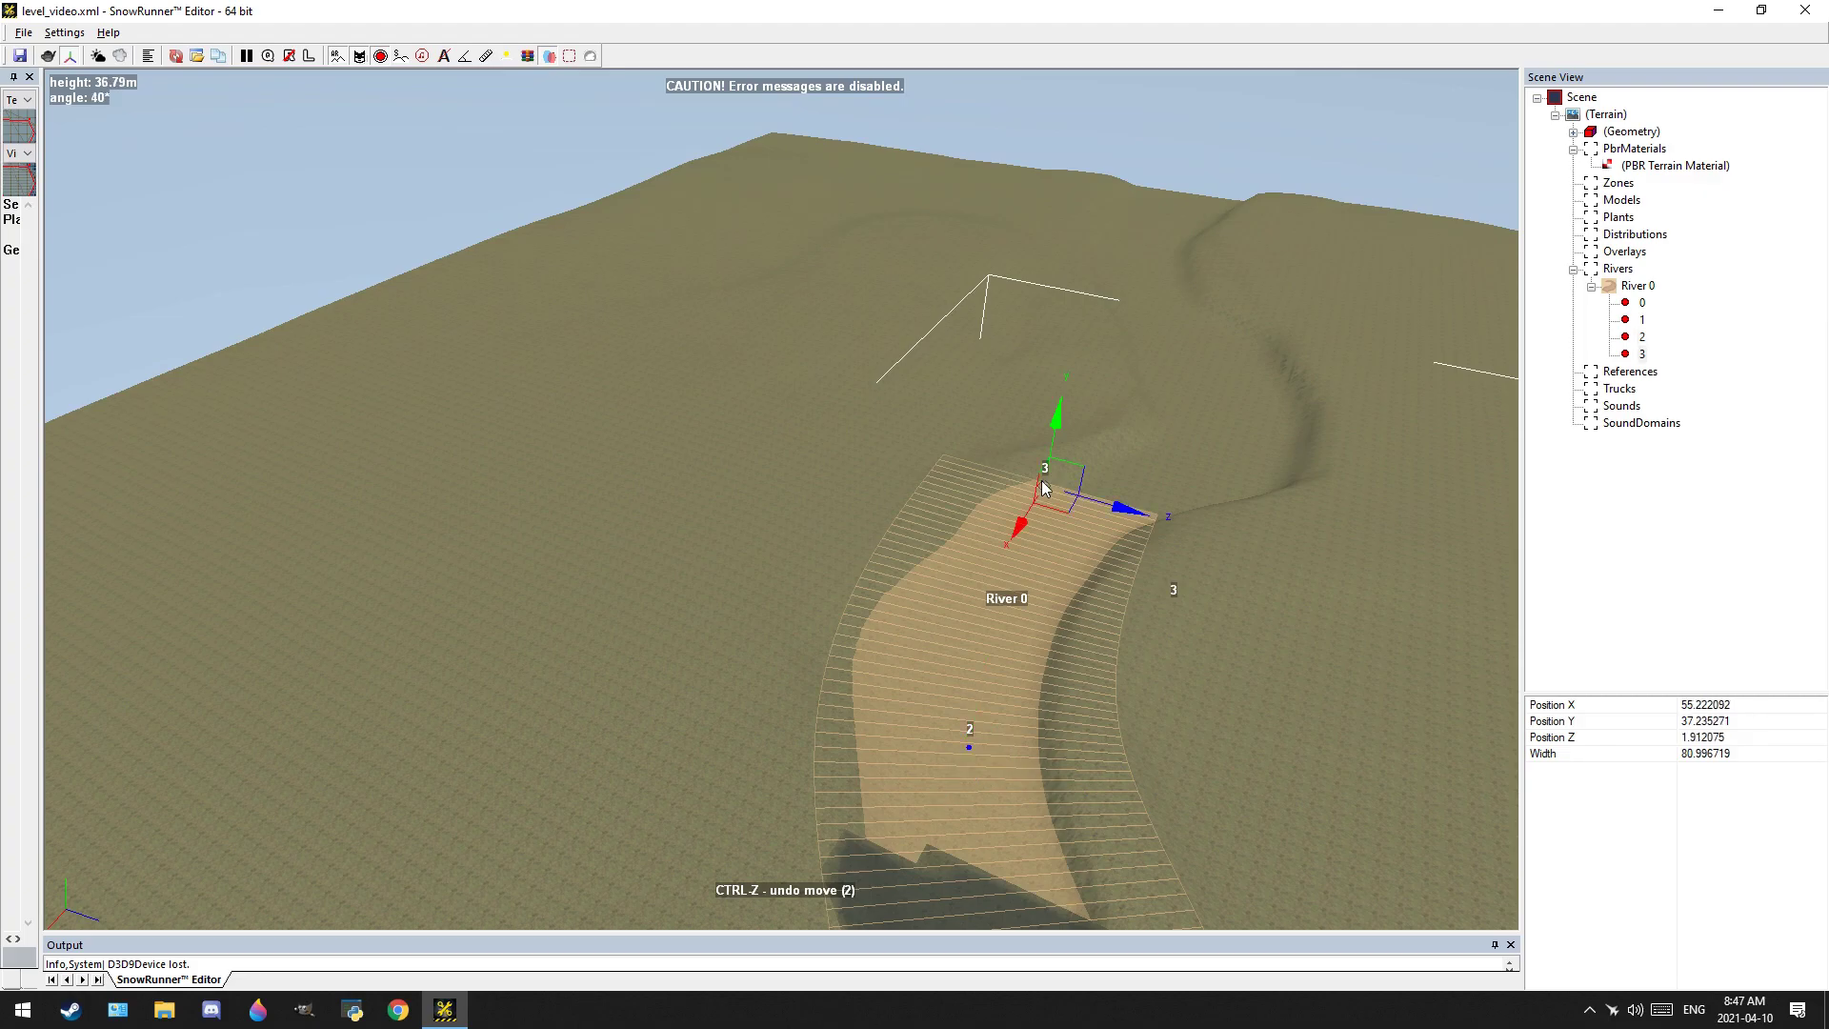
scroll(1193, 467, "up", 2)
right_click(1646, 355)
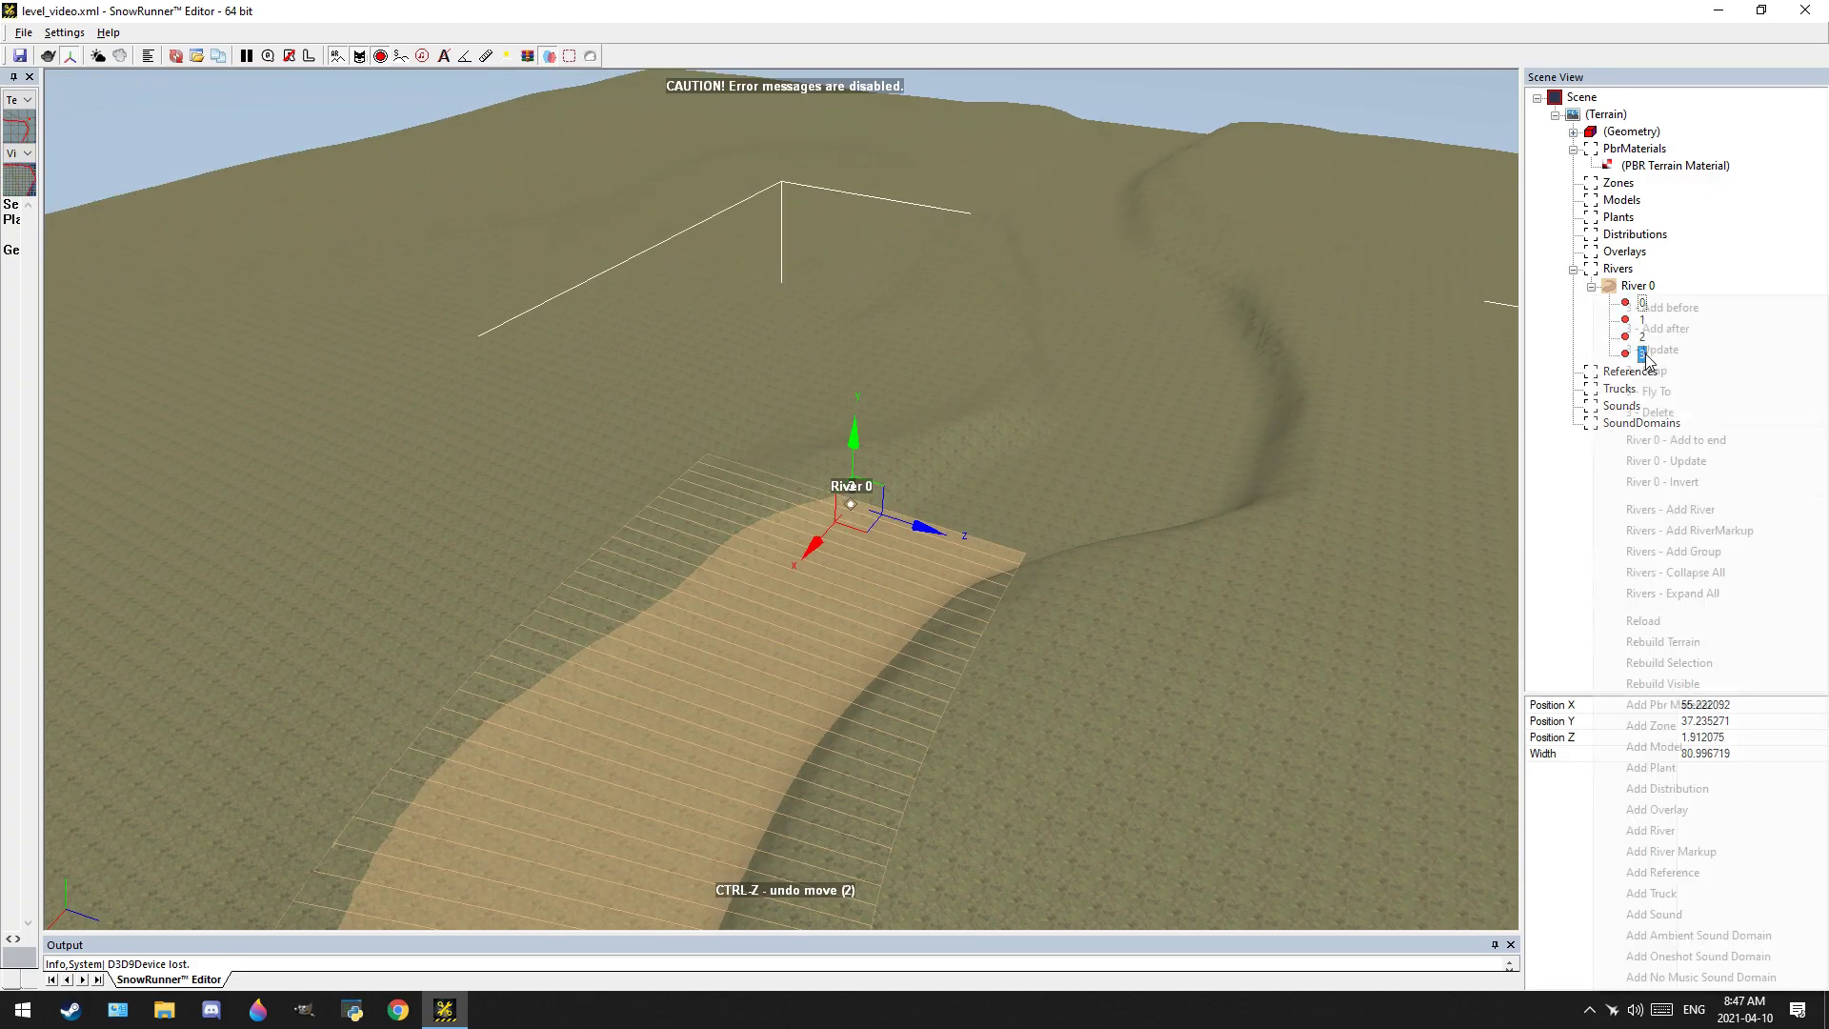
left_click(1696, 330)
scroll(915, 496, "up", 2)
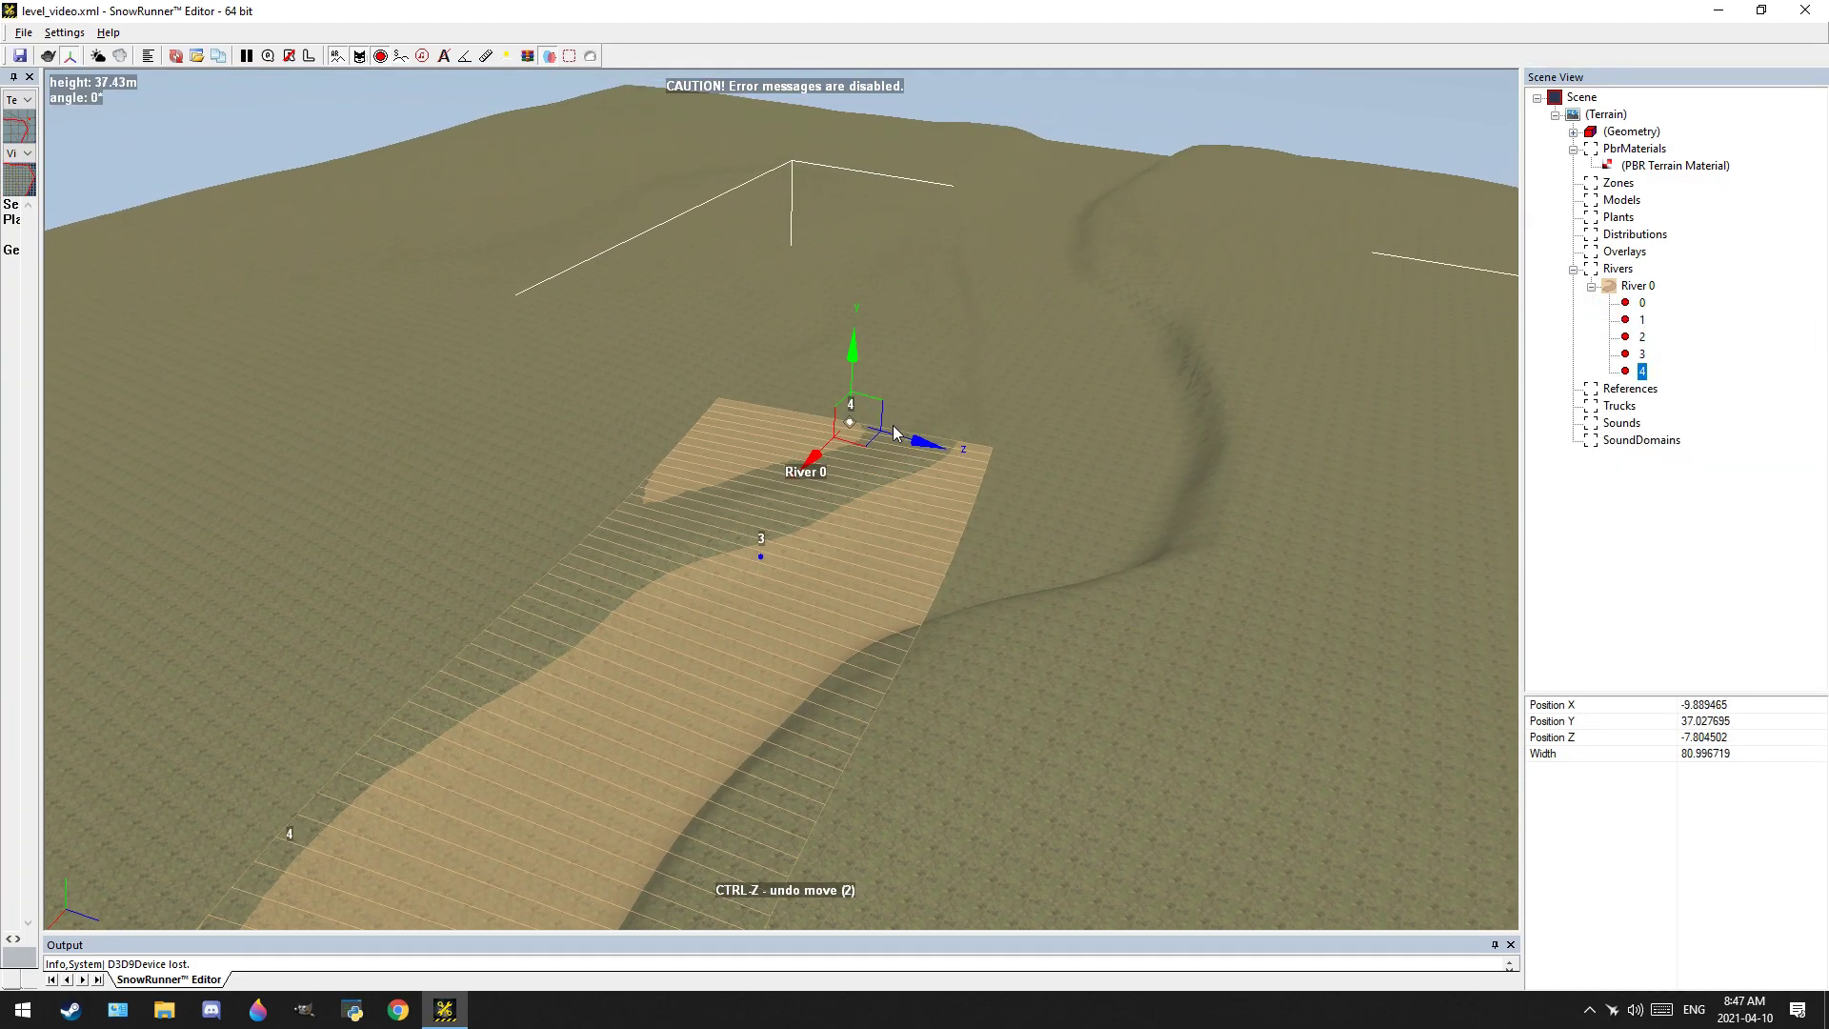
left_click_drag(865, 442, 1017, 441)
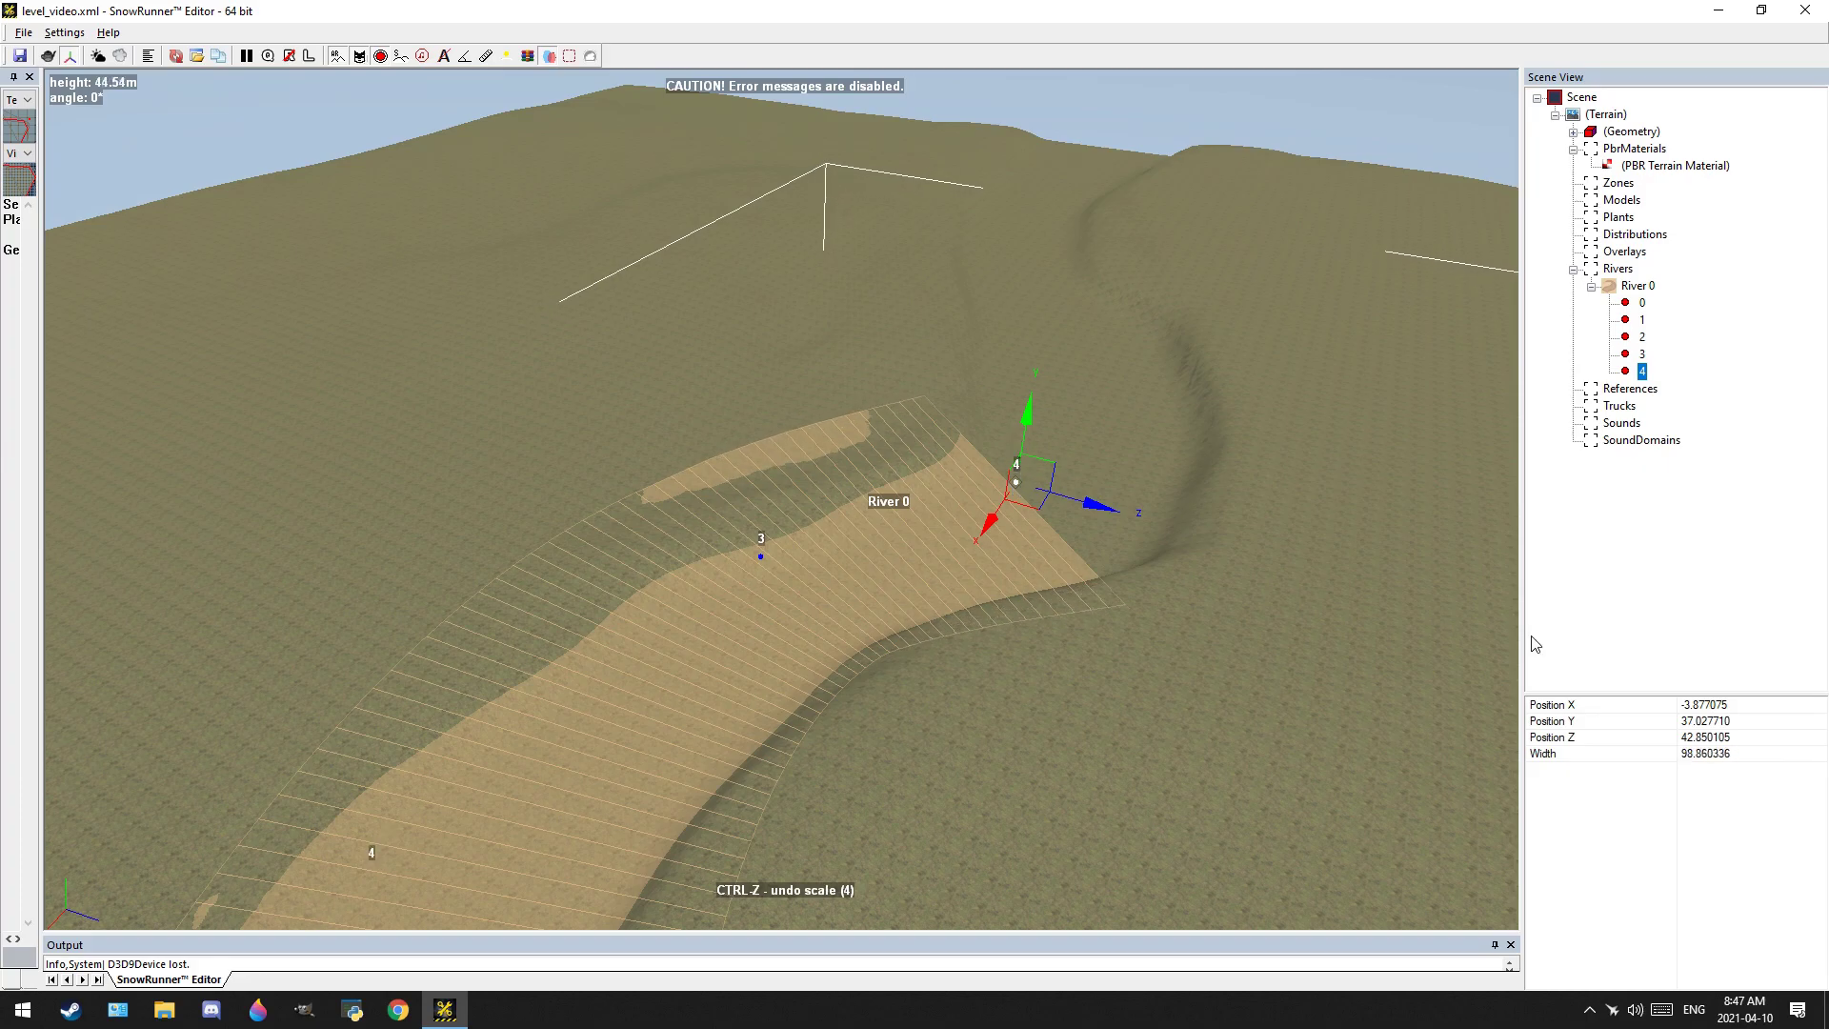
Add a river point after point 4 and place it farther up the channel at about X -92, Z 37
right_click(1643, 374)
left_click(1715, 329)
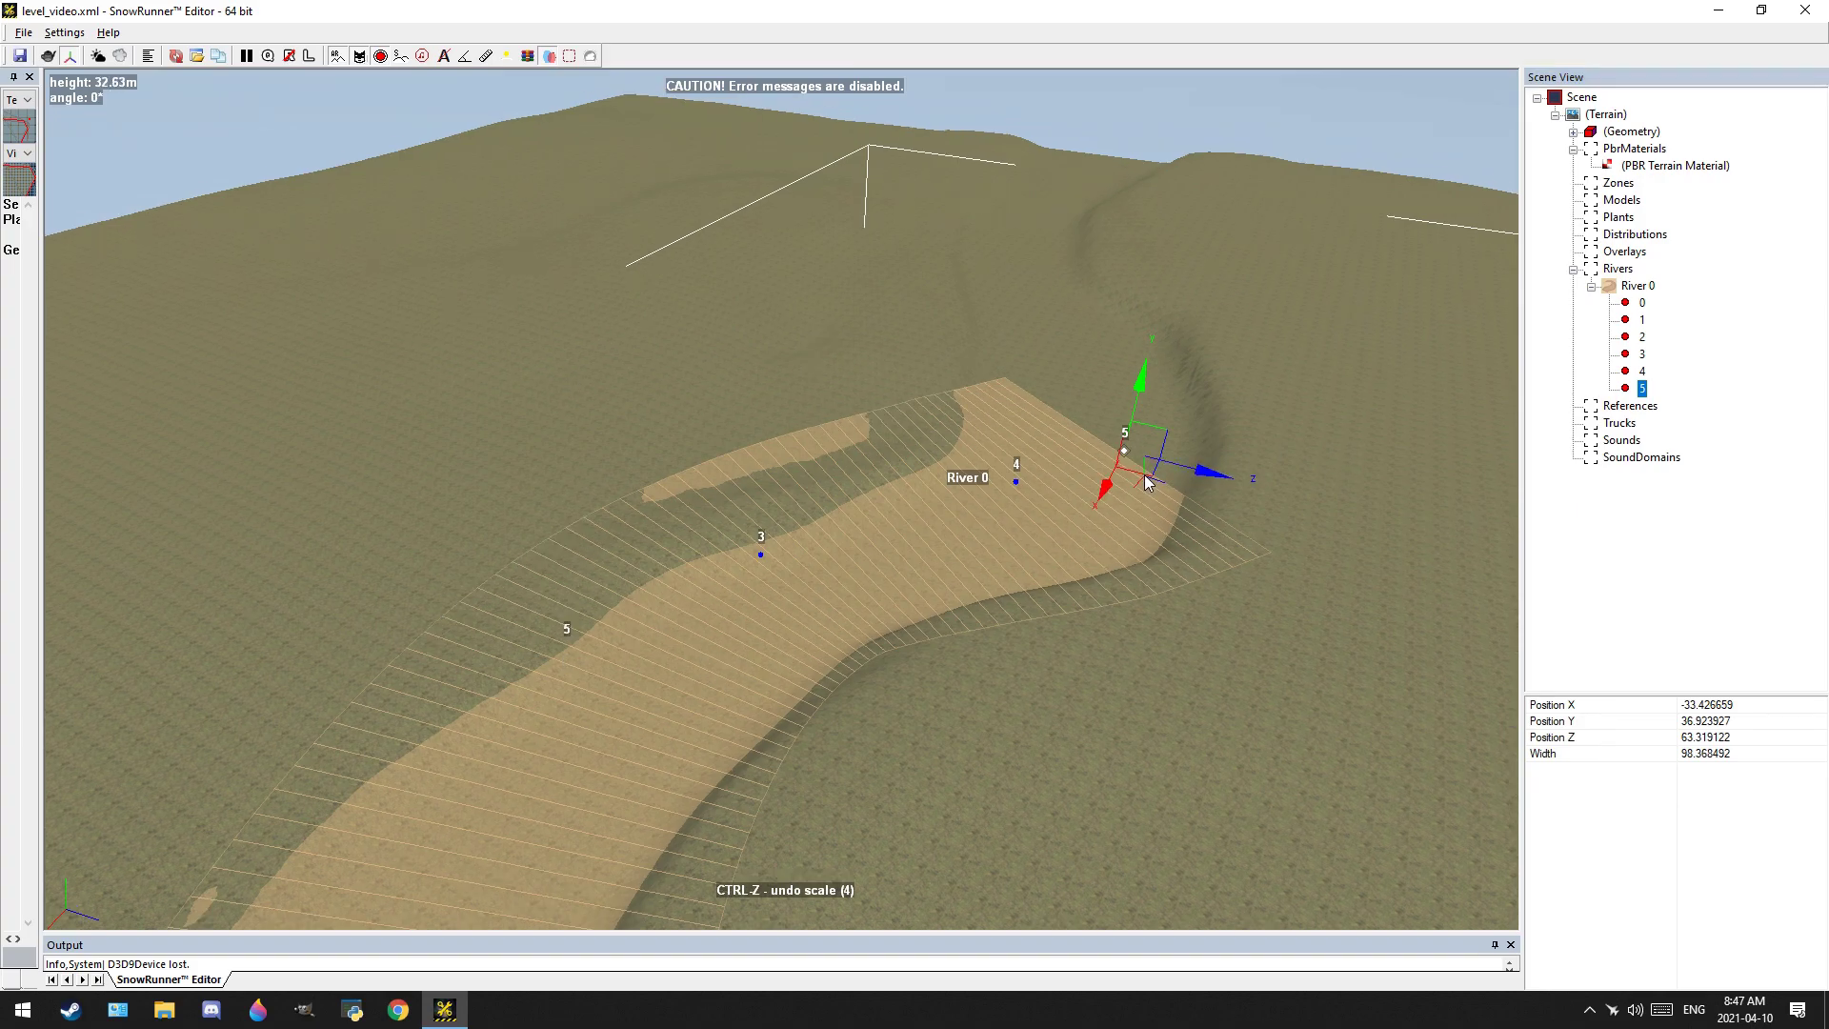
left_click_drag(1138, 471, 1095, 363)
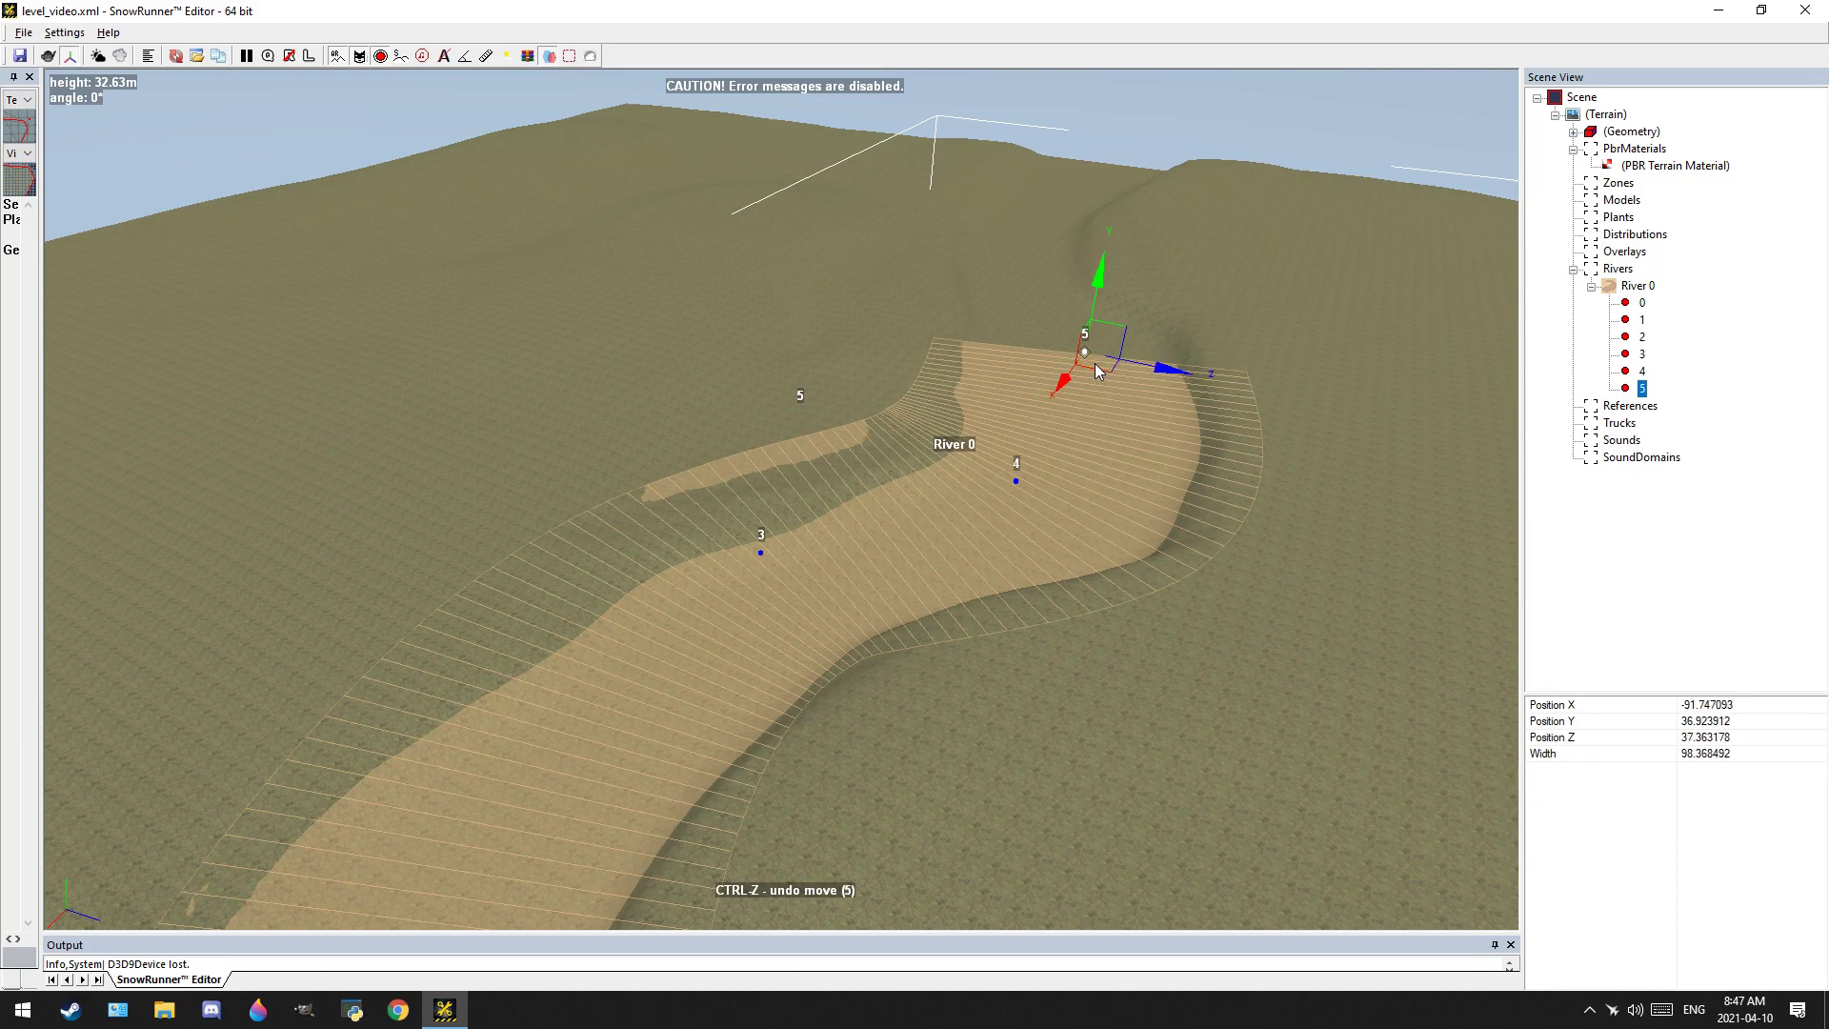
Add a river point after point 5 and place it along the channel at about X -187, Z -18
scroll(1118, 355, "up", 5)
right_click_drag(1119, 355, 1391, 474)
scroll(1391, 475, "down", 4)
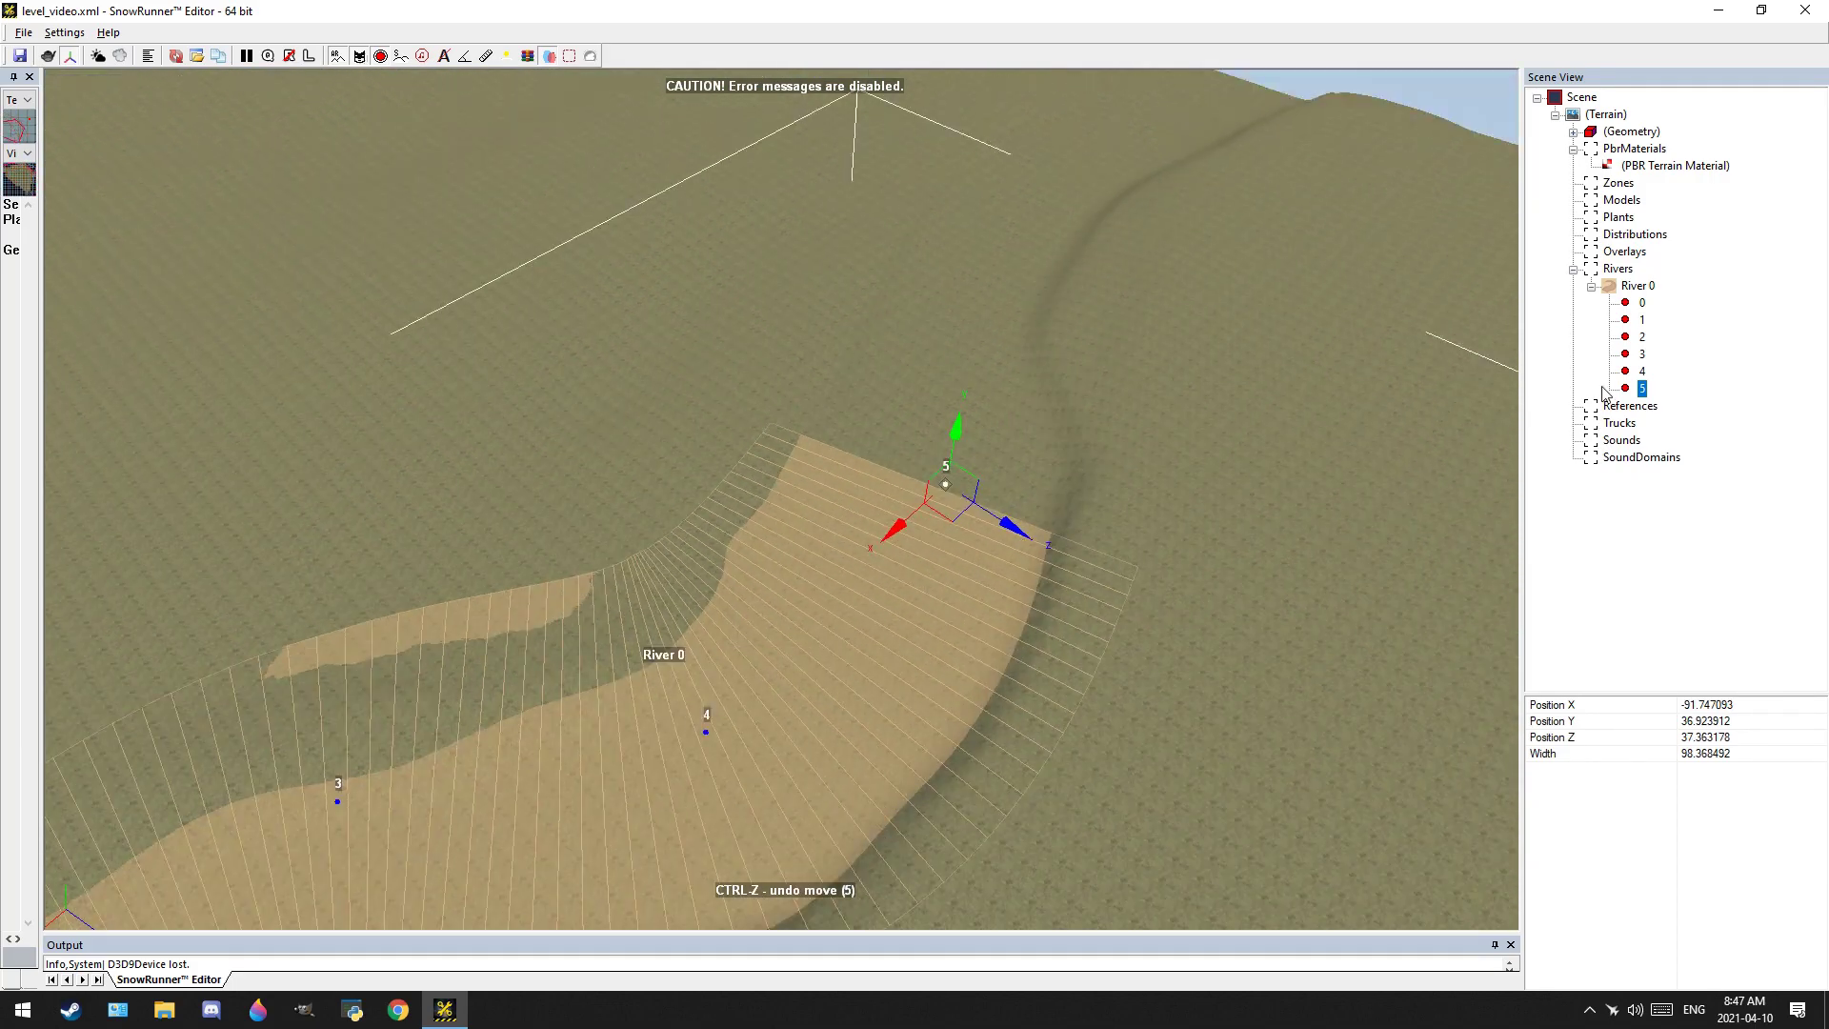
right_click(1646, 389)
left_click(1732, 328)
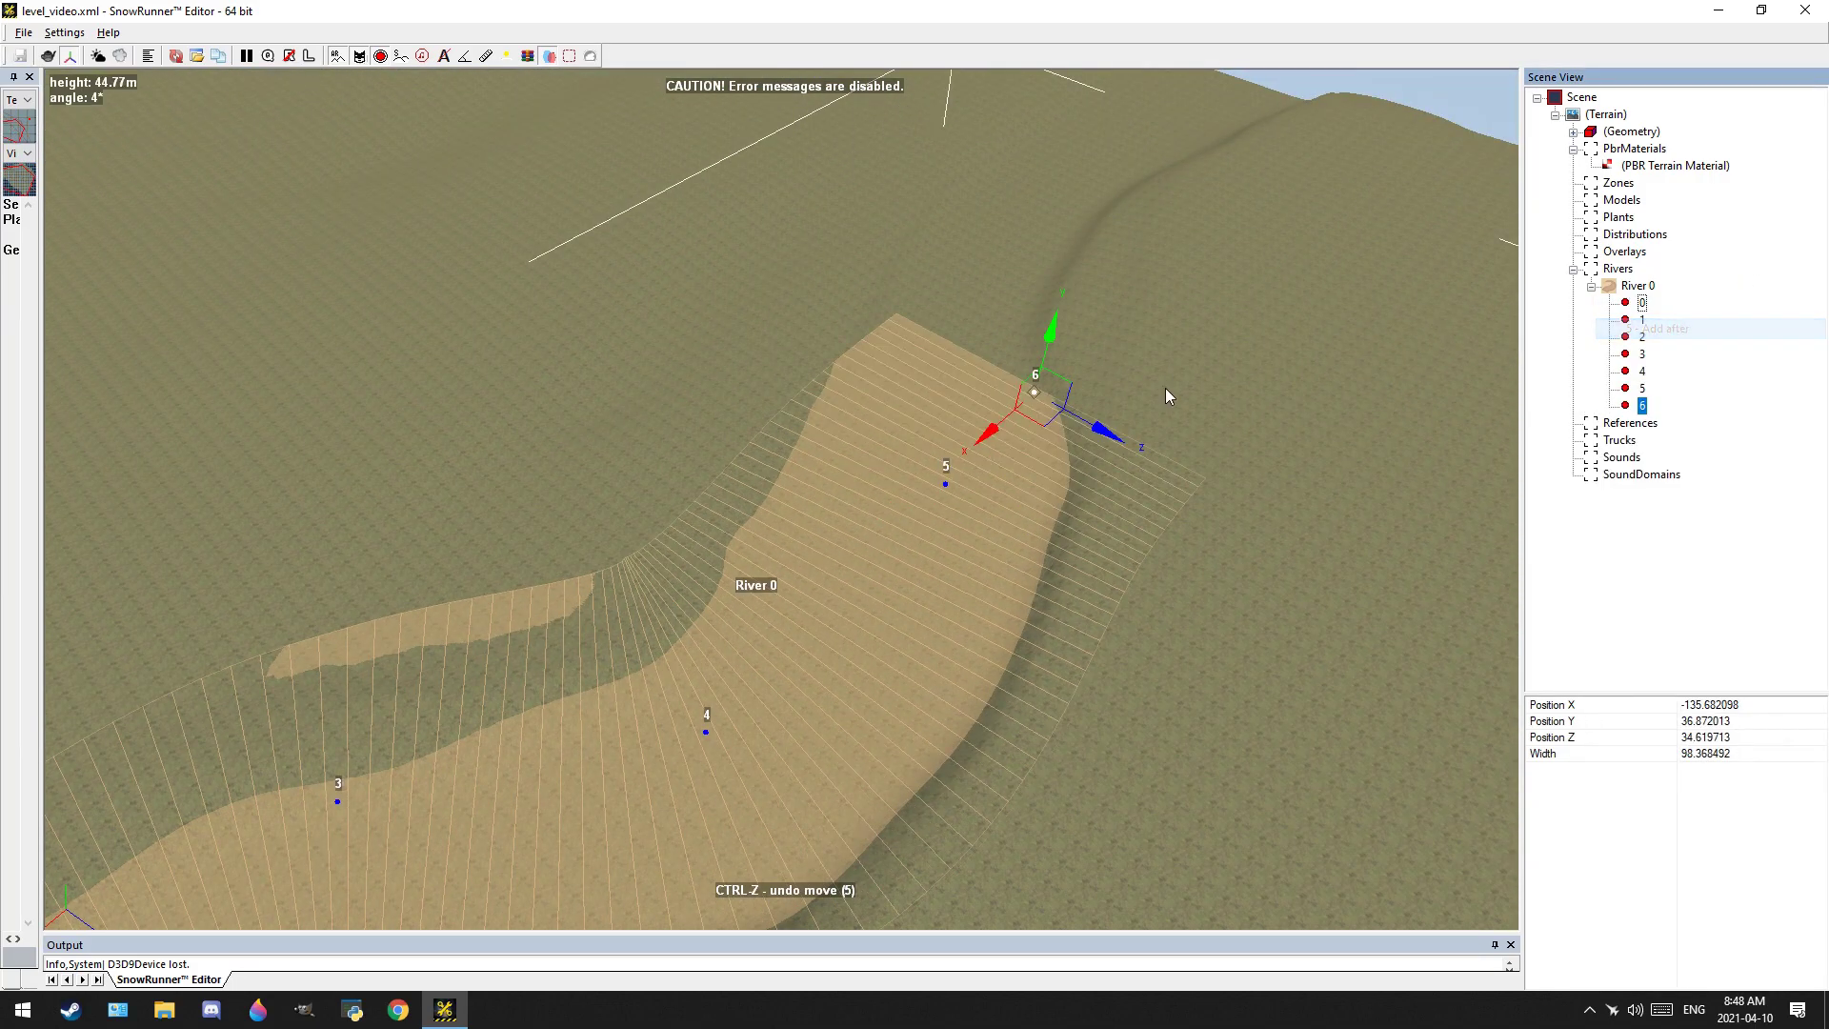
right_click_drag(1071, 404, 1153, 530)
left_click_drag(1124, 526, 1060, 346)
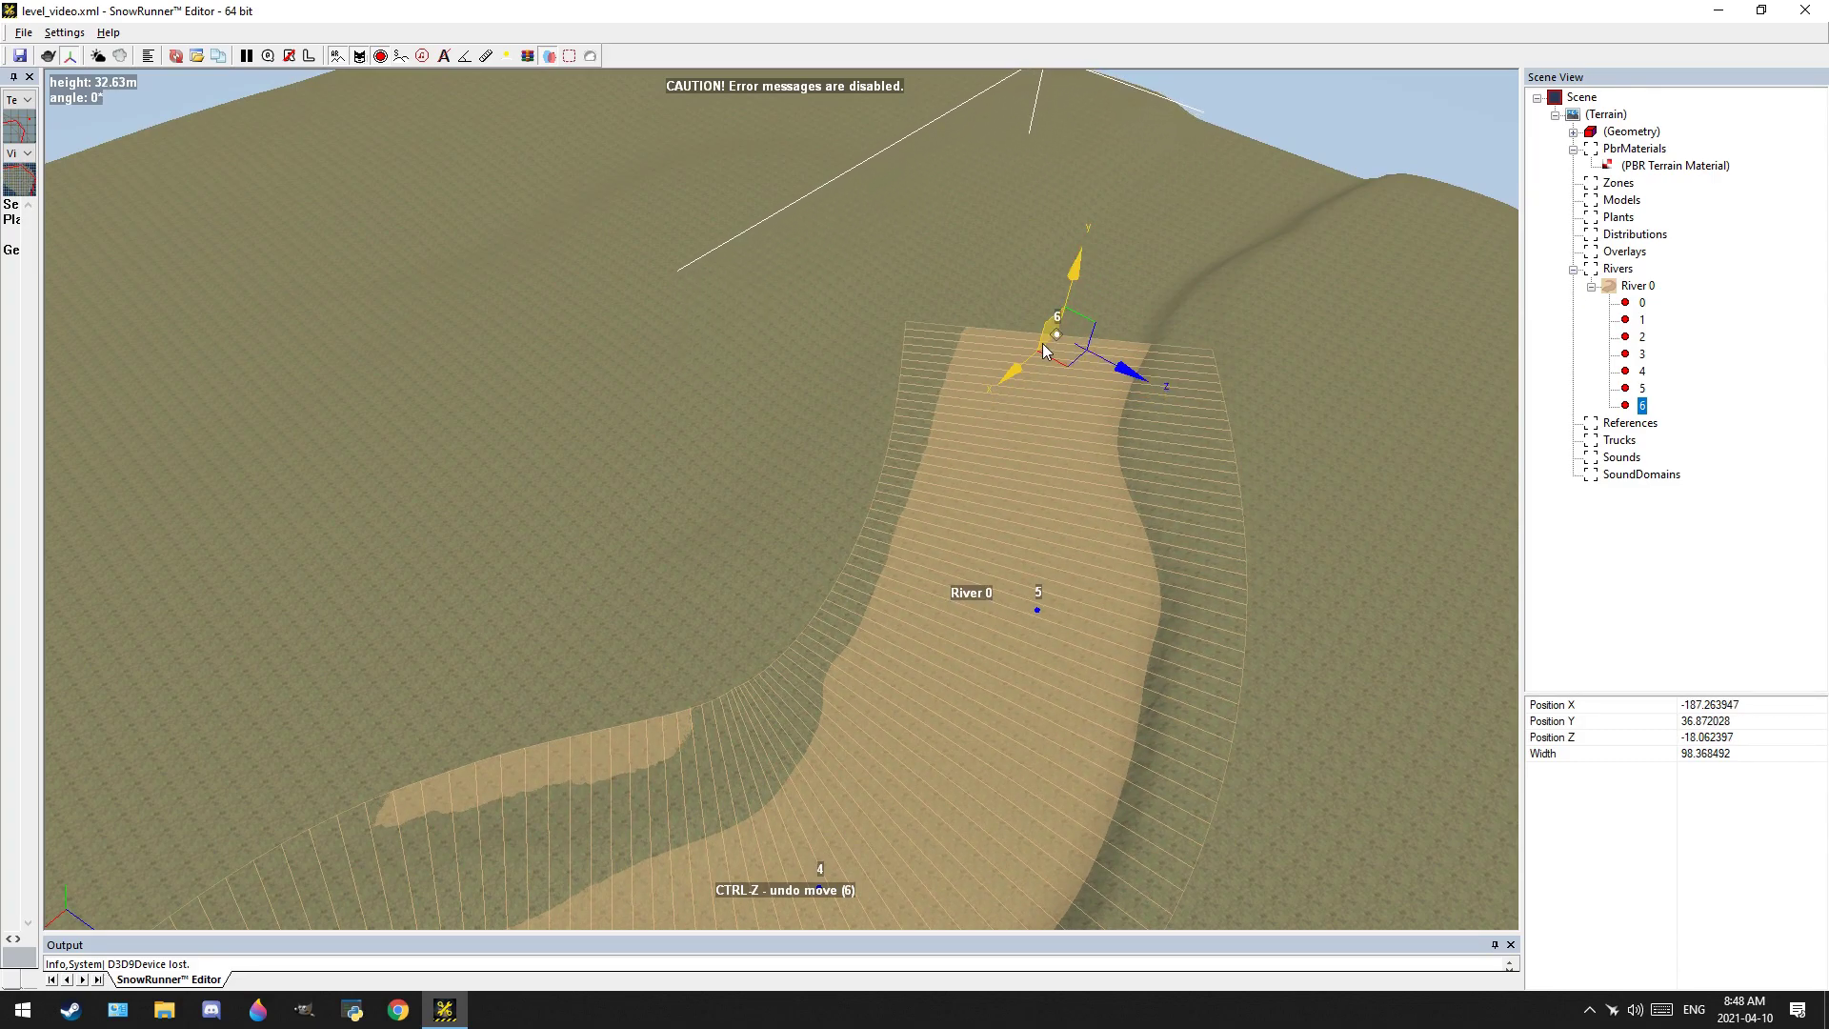
Add a river point after point 6 at the far terrain edge, about X -378, Z -22, and adjust its width to the channel
right_click(1645, 407)
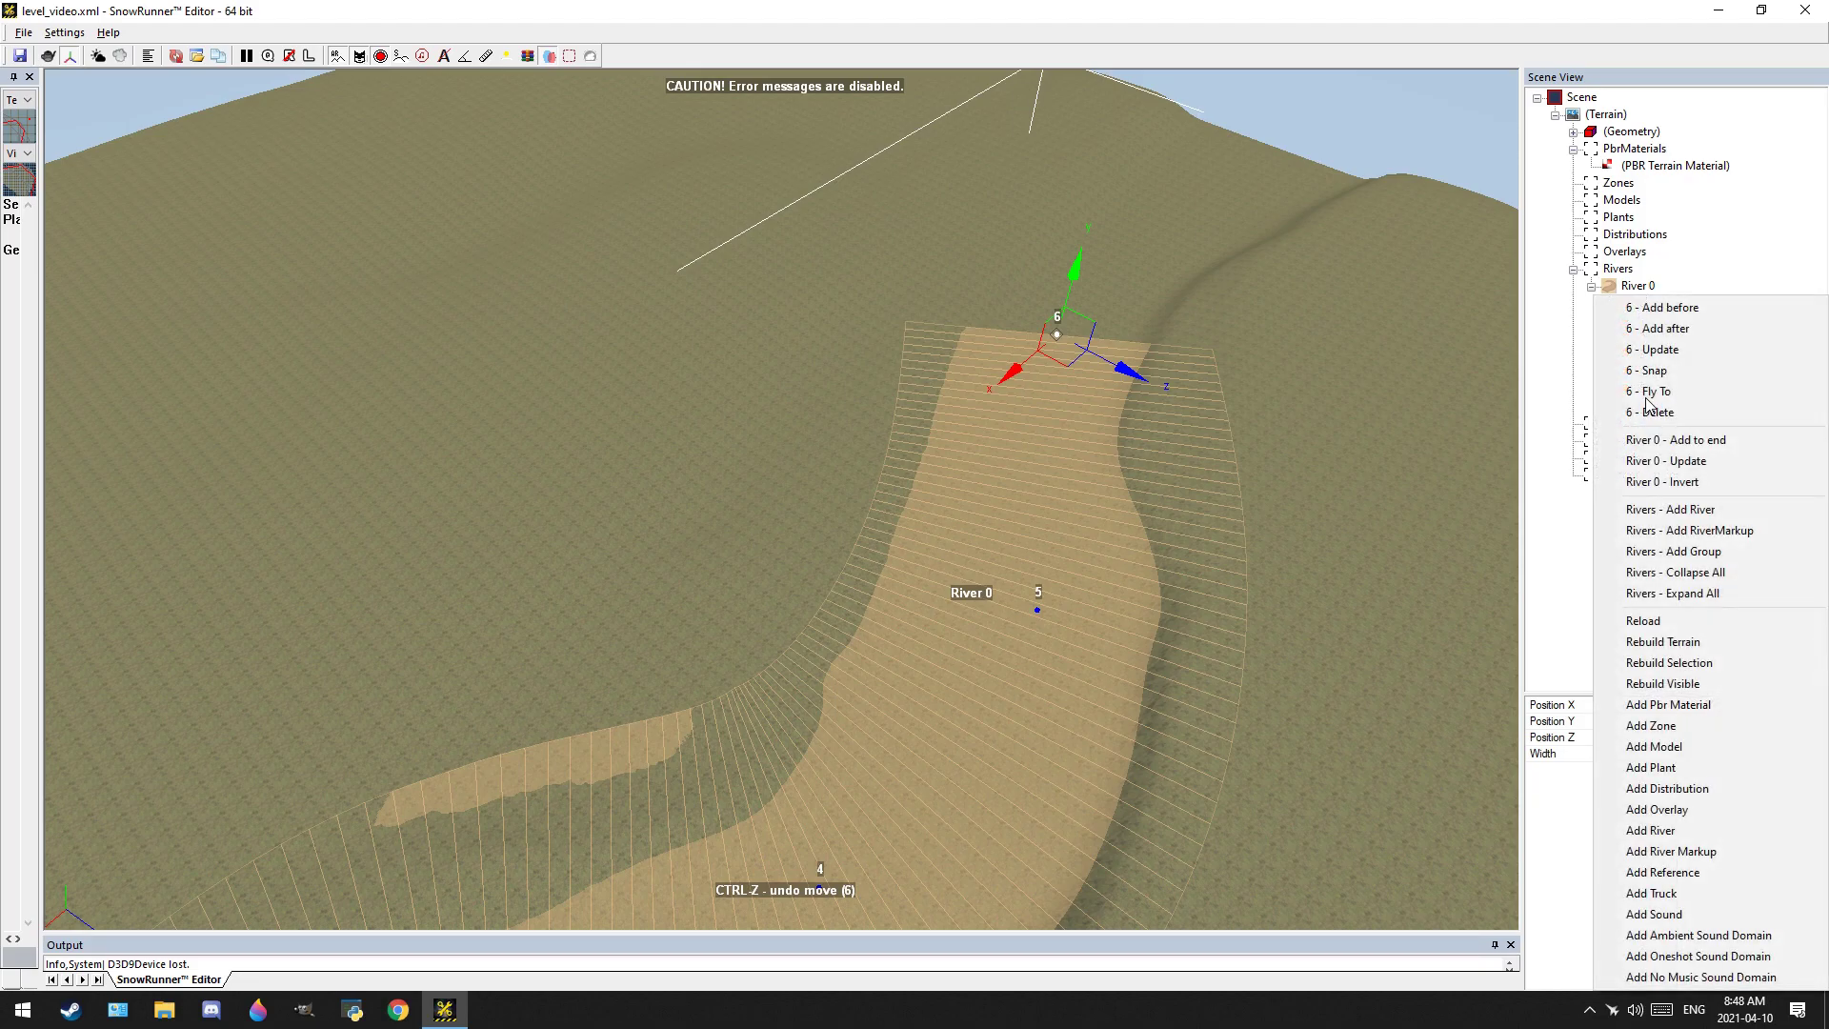
left_click(1675, 328)
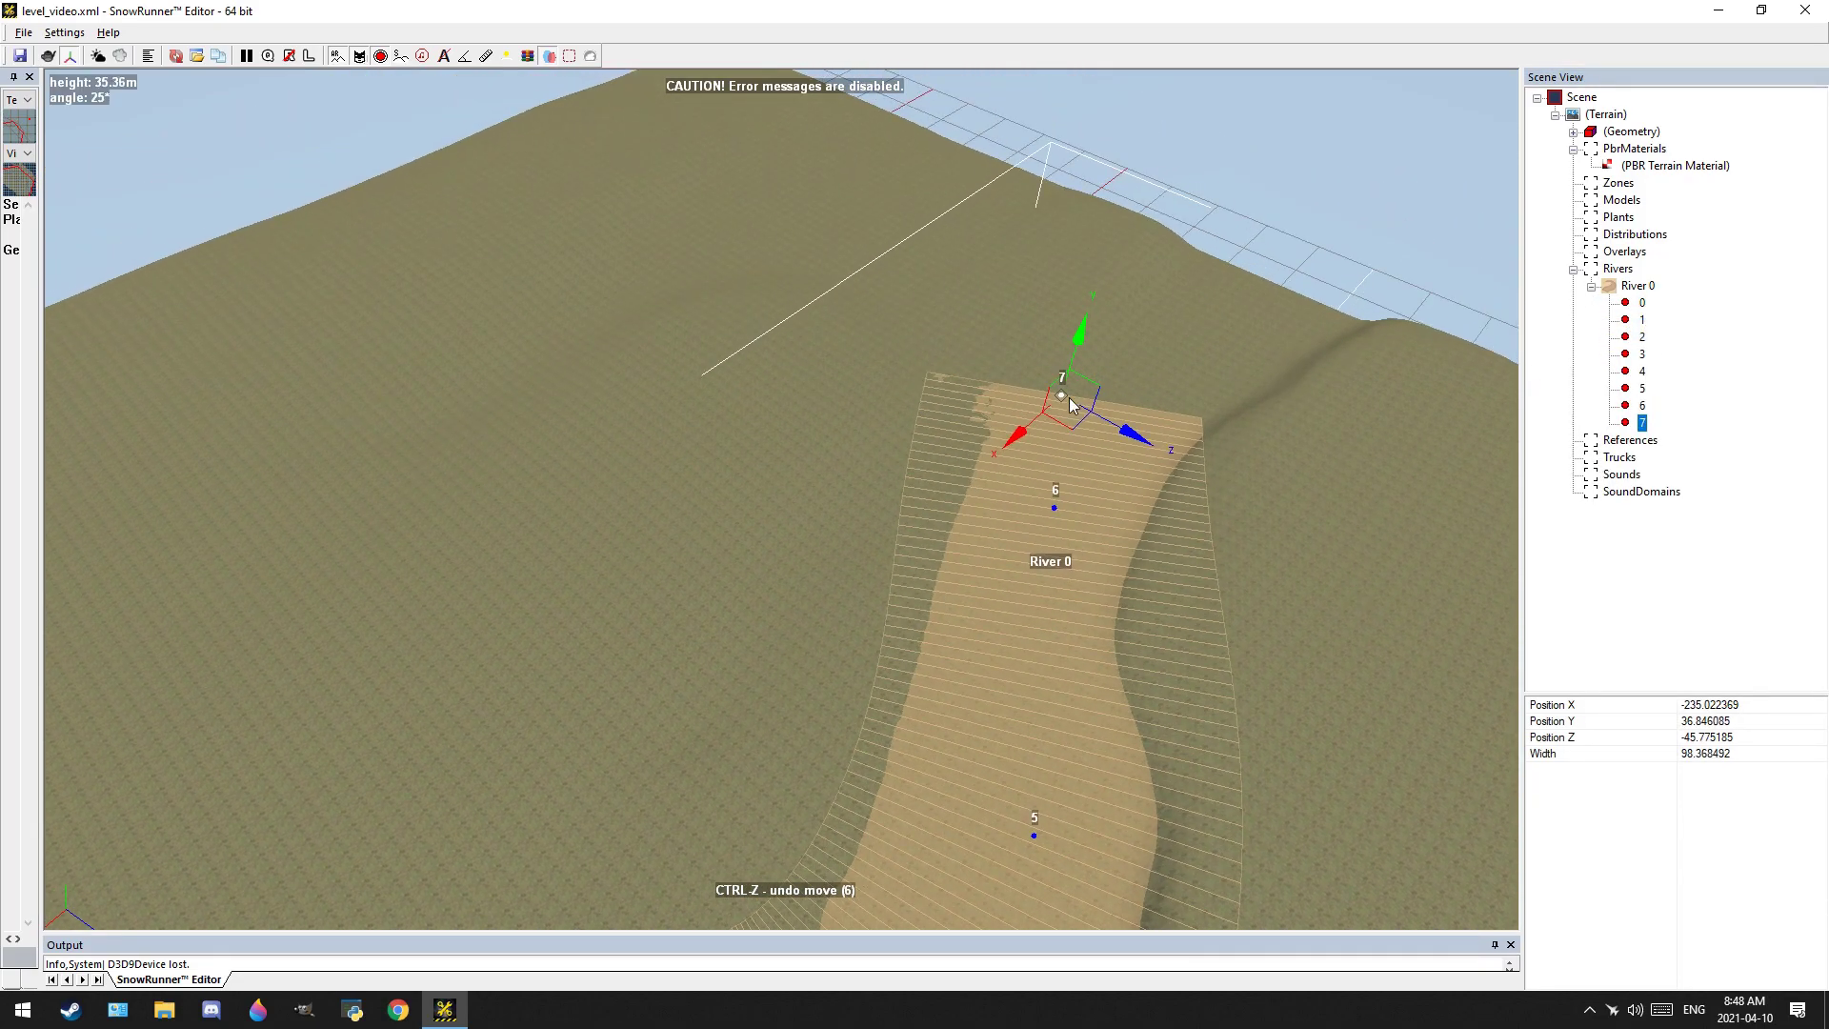
left_click_drag(1047, 418, 1301, 261)
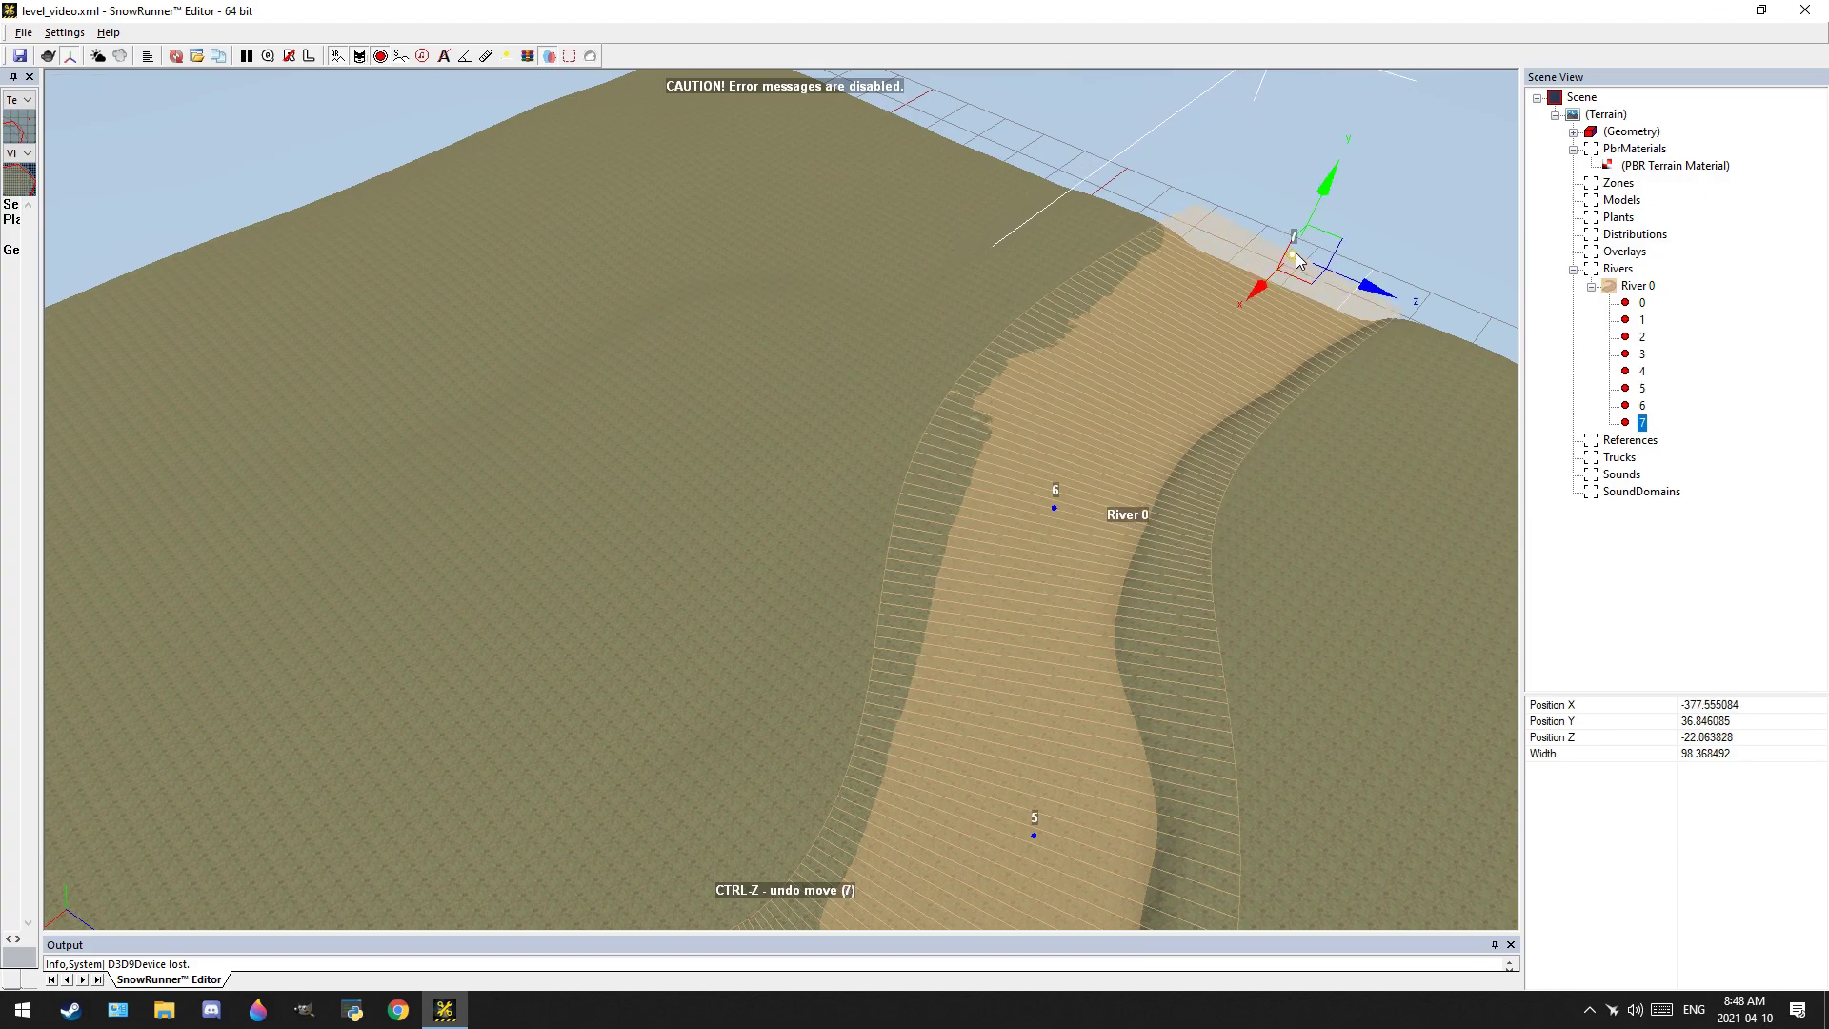
left_click_drag(1296, 254, 1307, 244, "shift")
Deselect the river and inspect the rendered water along the channel and the separate patch on the bank beside it
left_click(1297, 611)
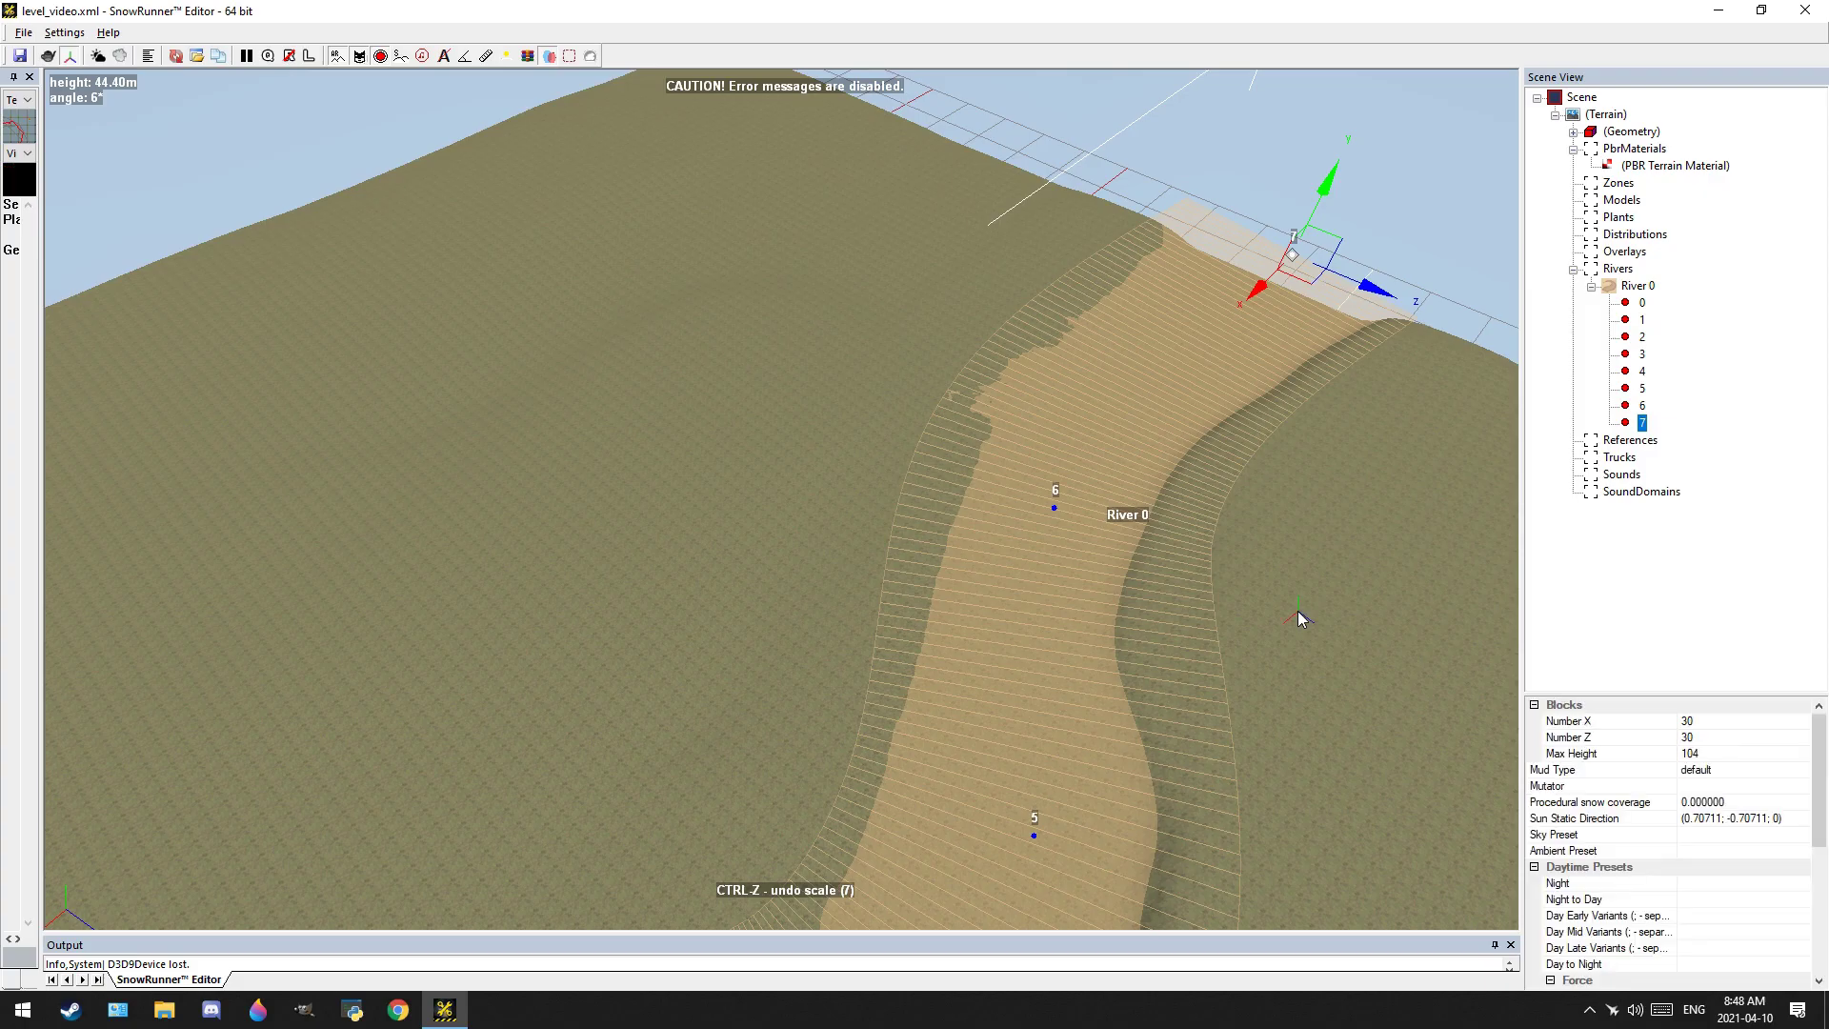
right_click_drag(1298, 610, 1283, 625)
middle_click_drag(999, 682, 1248, 248)
scroll(1248, 247, "down", 4)
right_click_drag(967, 430, 997, 410)
scroll(998, 410, "down", 5)
middle_click_drag(1031, 500, 1248, 244)
middle_click_drag(1045, 307, 819, 488)
scroll(820, 488, "up", 5)
middle_click_drag(972, 371, 1155, 489)
scroll(996, 424, "up", 4)
middle_click_drag(996, 424, 922, 505)
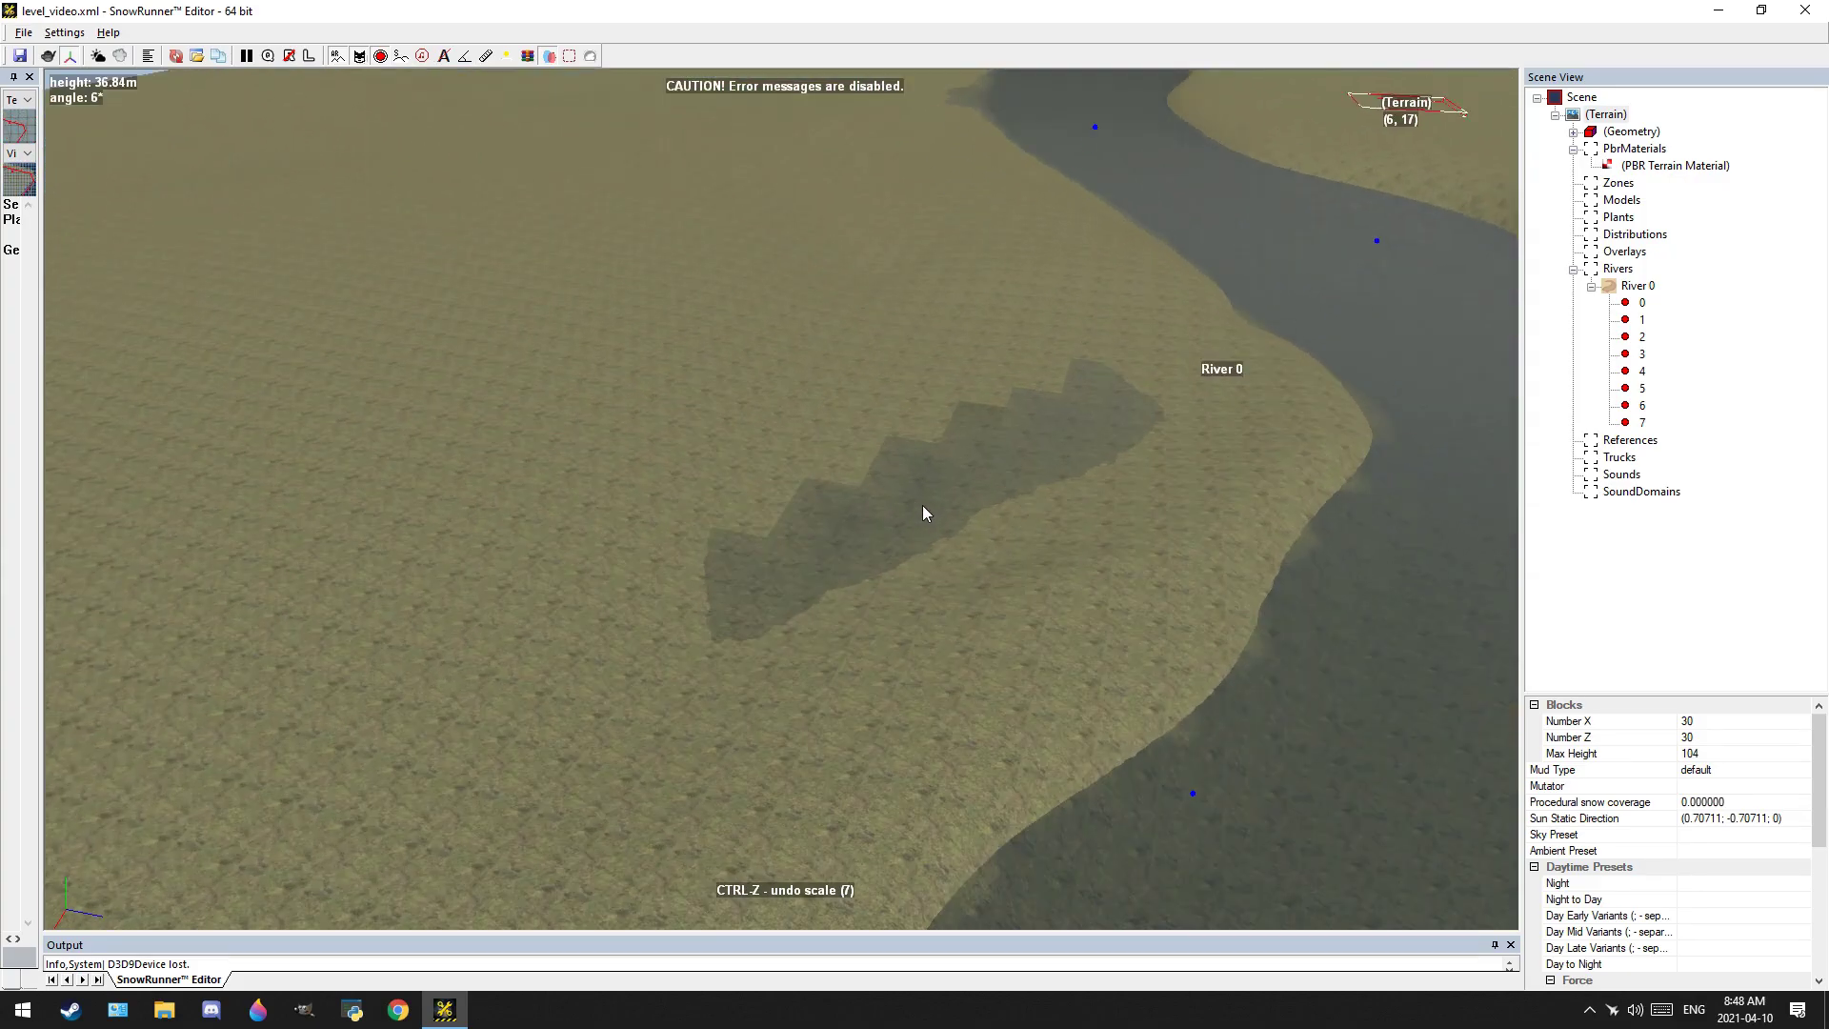
mouse_move(922, 505)
right_mouse_down()
mouse_move(999, 448)
mouse_move(1004, 476)
mouse_move(941, 501)
right_mouse_up()
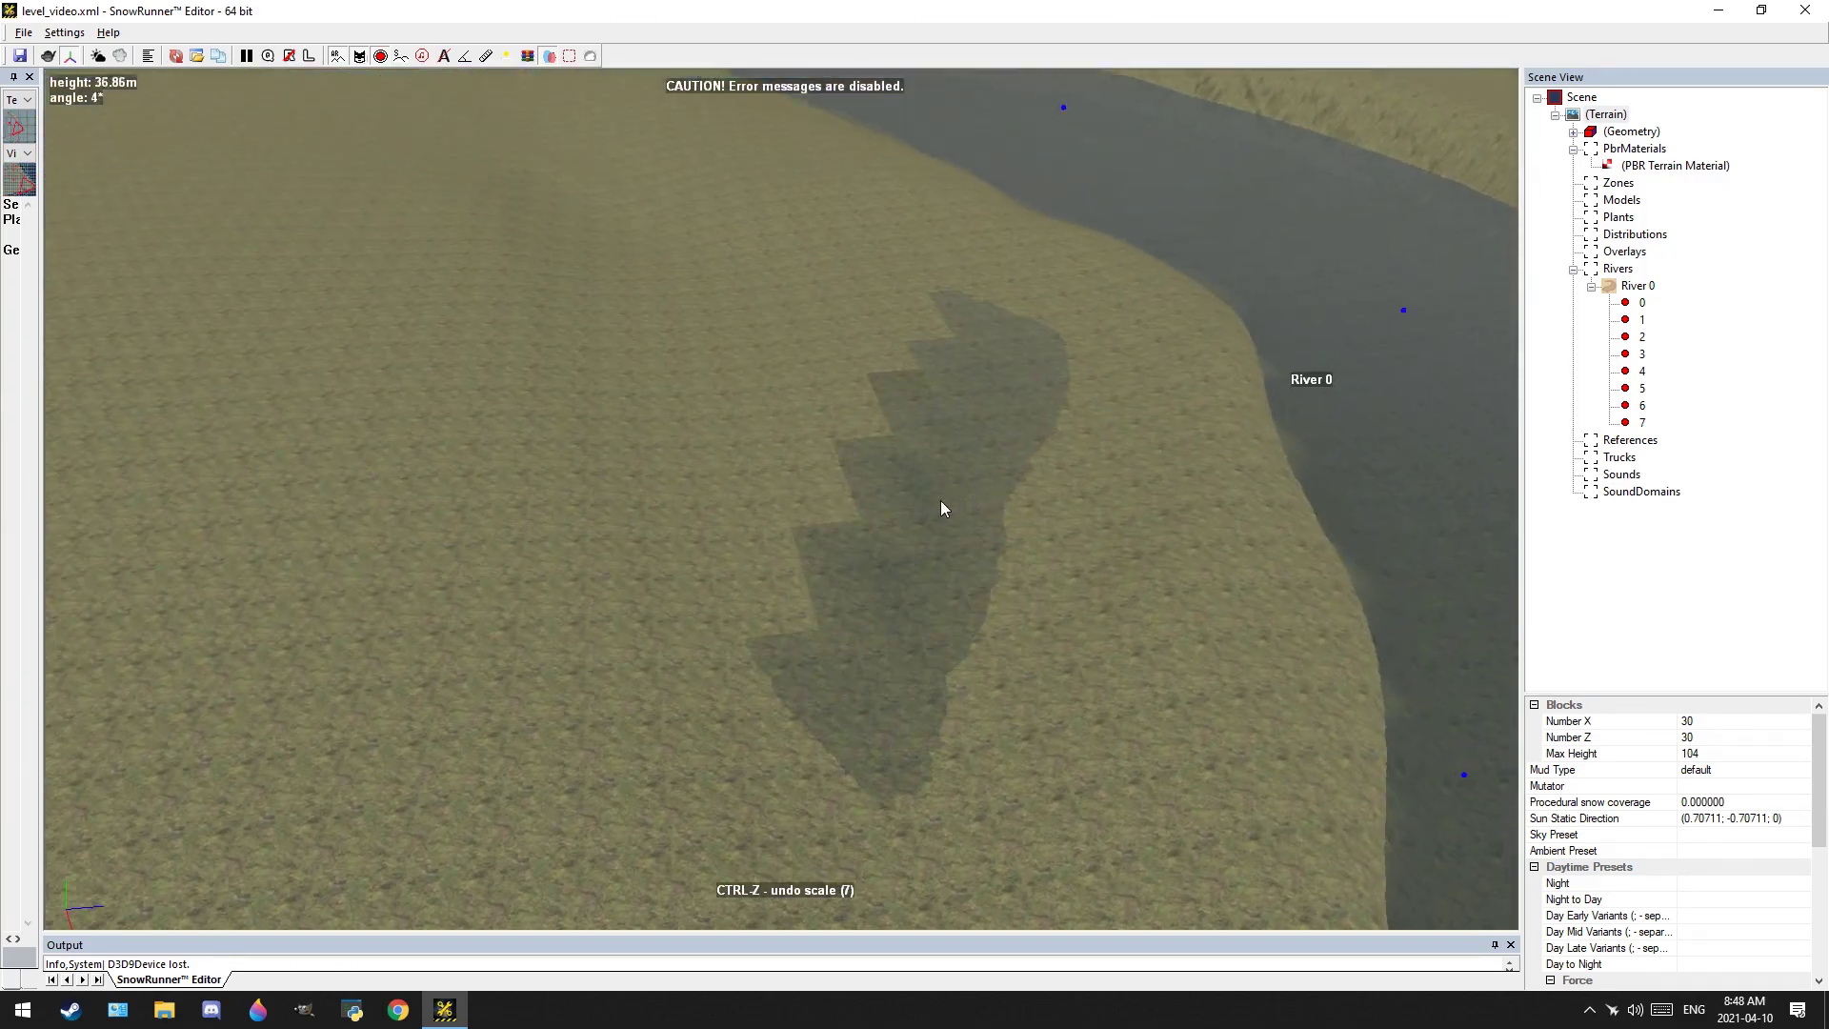
scroll(940, 500, "down", 3)
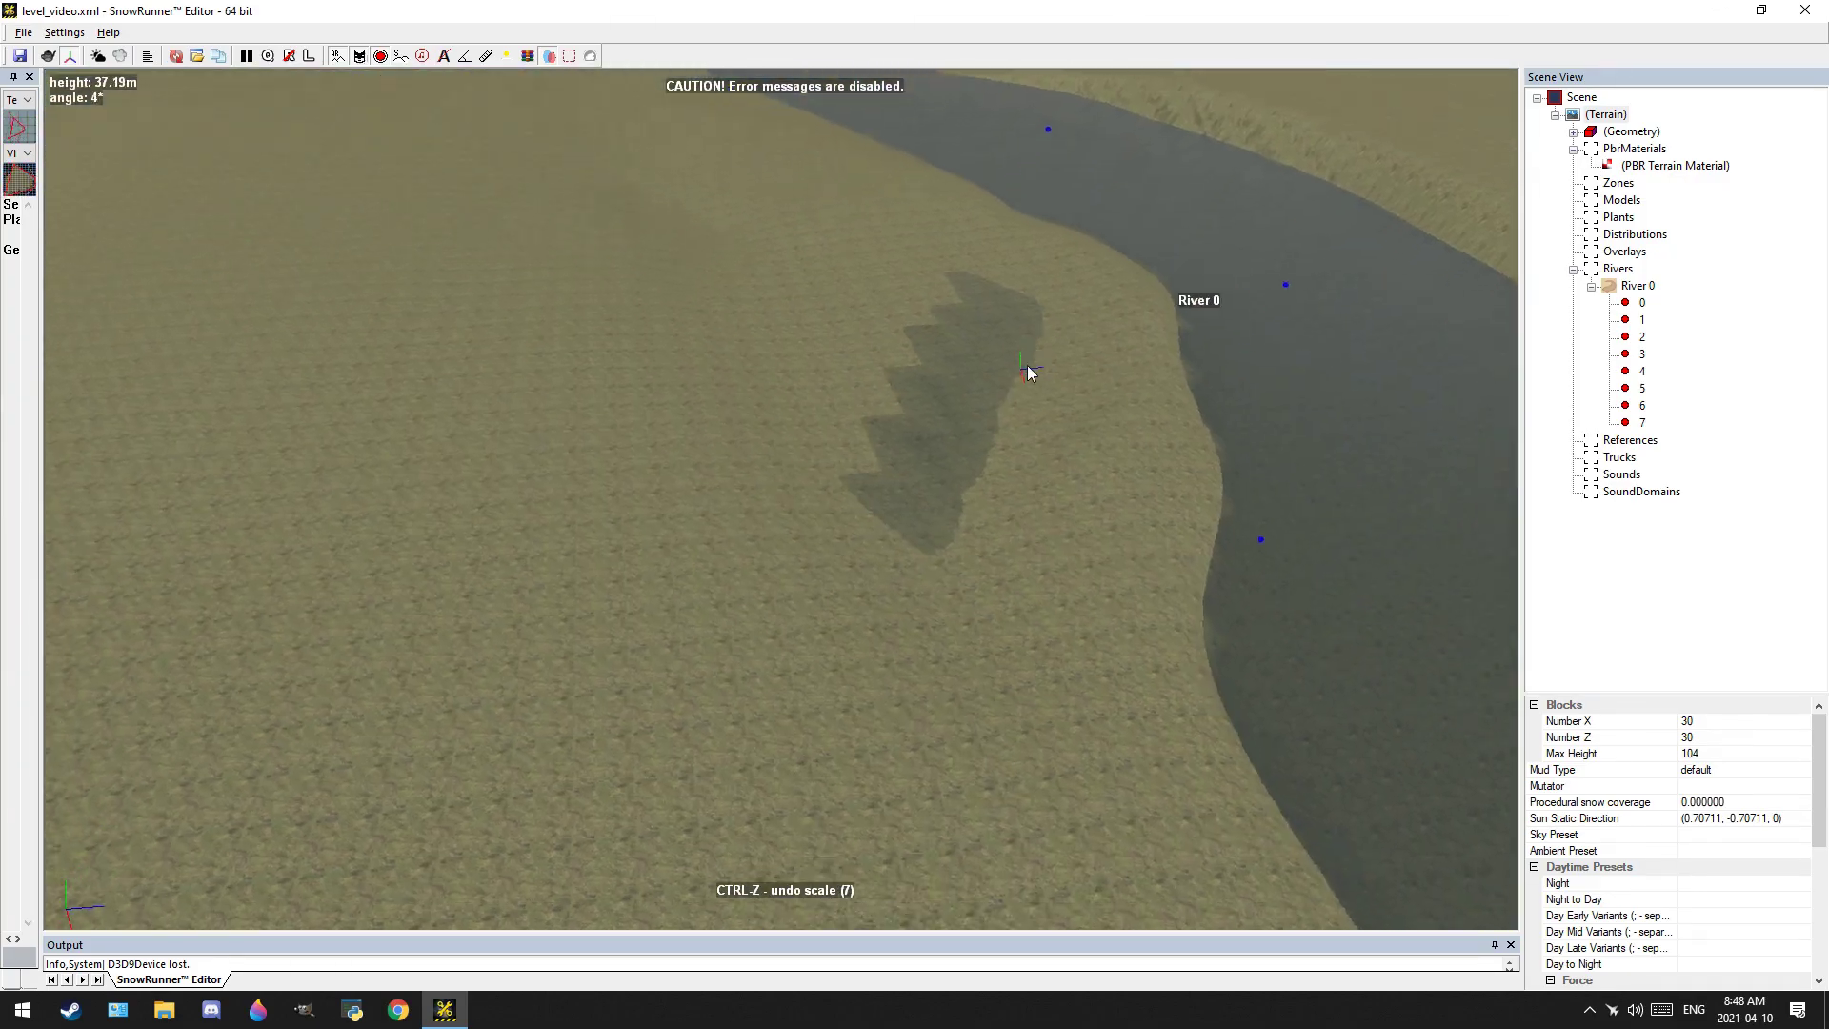
Fill the dip under the stray water patch and level the bank farther along with the size 19.5 Flatten brush, and rebuild the terrain
left_click(1653, 135)
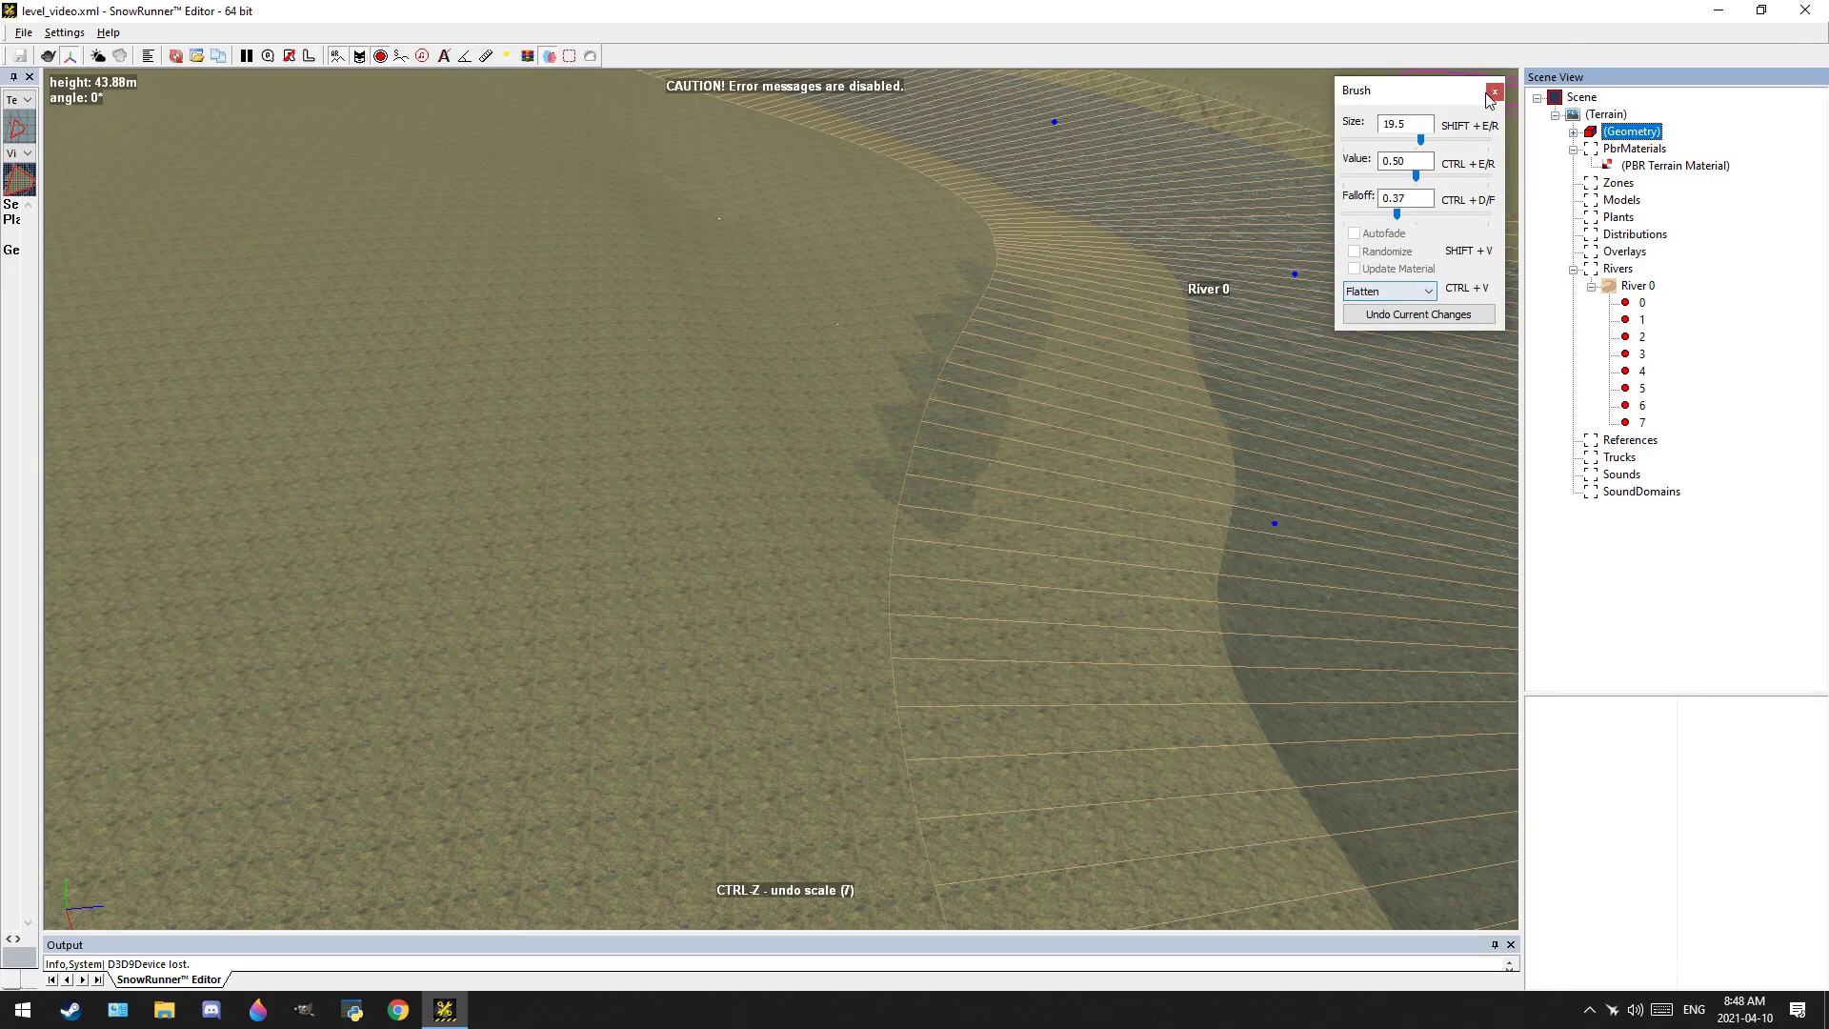
mouse_move(488, 465)
left_mouse_down()
mouse_move(651, 444)
mouse_move(859, 497)
left_mouse_up()
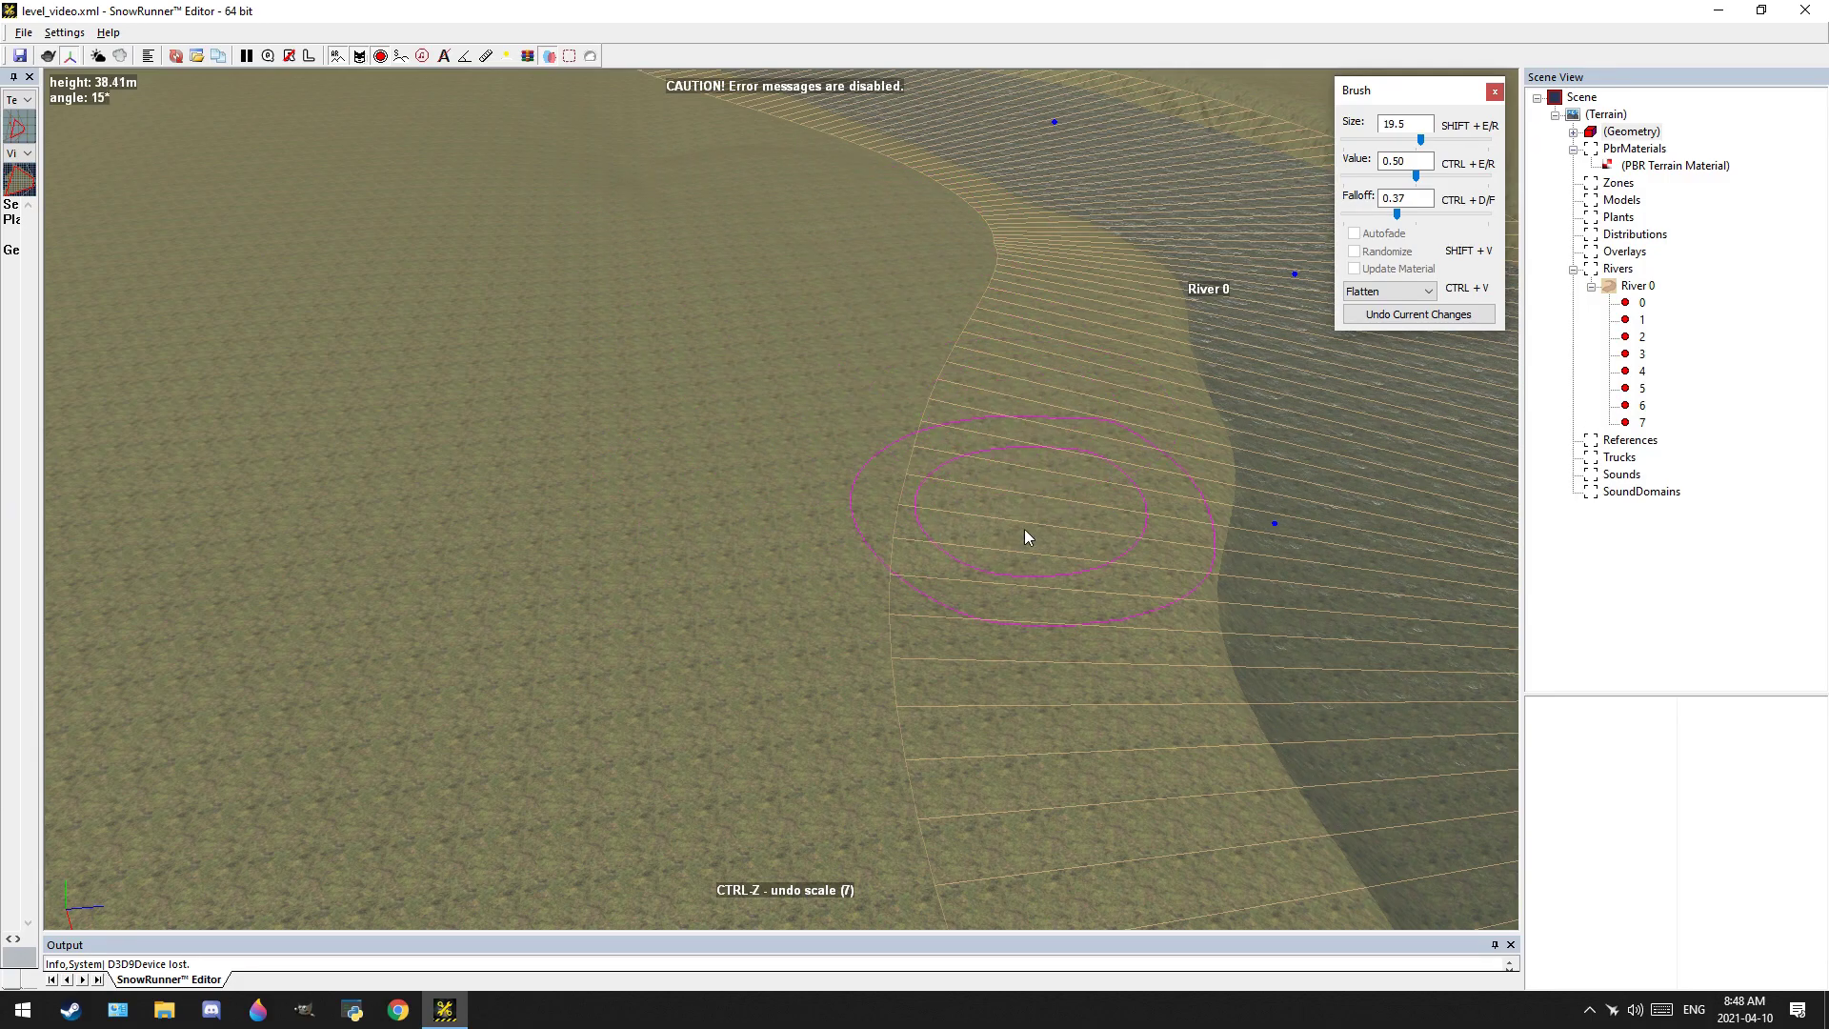
scroll(970, 610, "down", 4)
middle_click_drag(898, 400, 781, 781)
scroll(822, 368, "up", 4)
middle_click_drag(822, 368, 1162, 381)
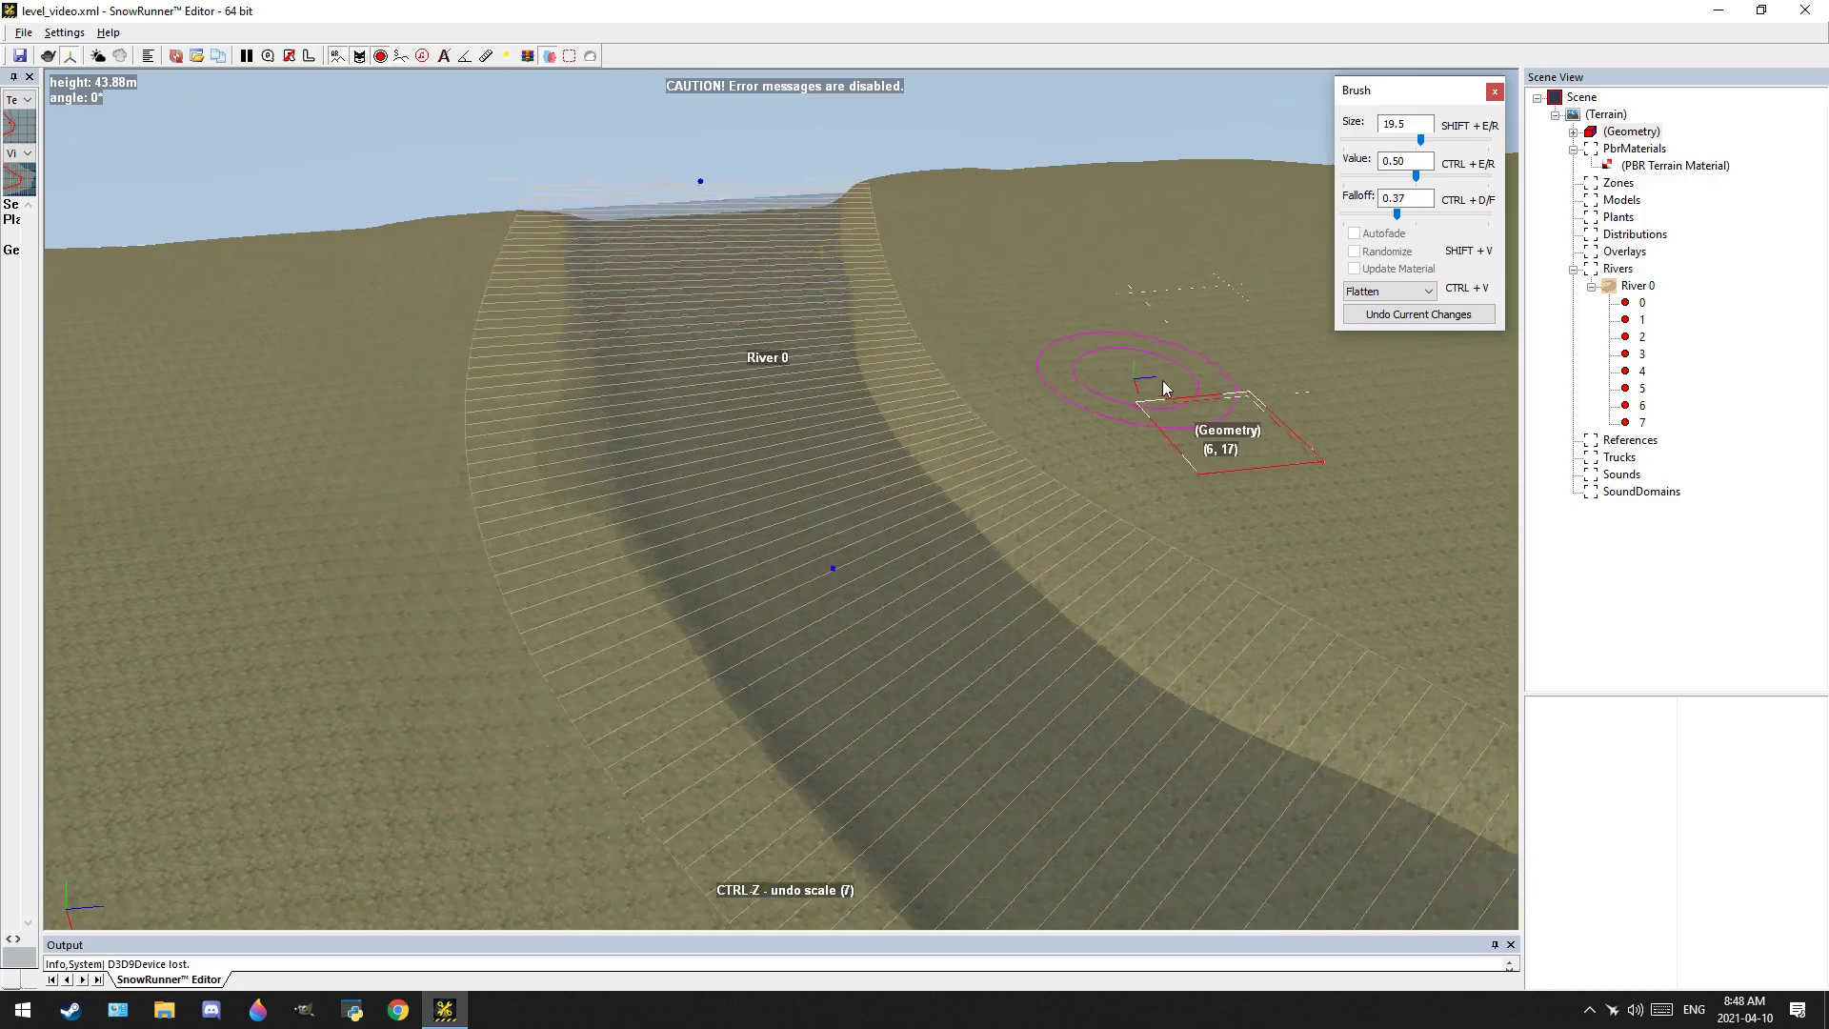
middle_click_drag(397, 388, 571, 299)
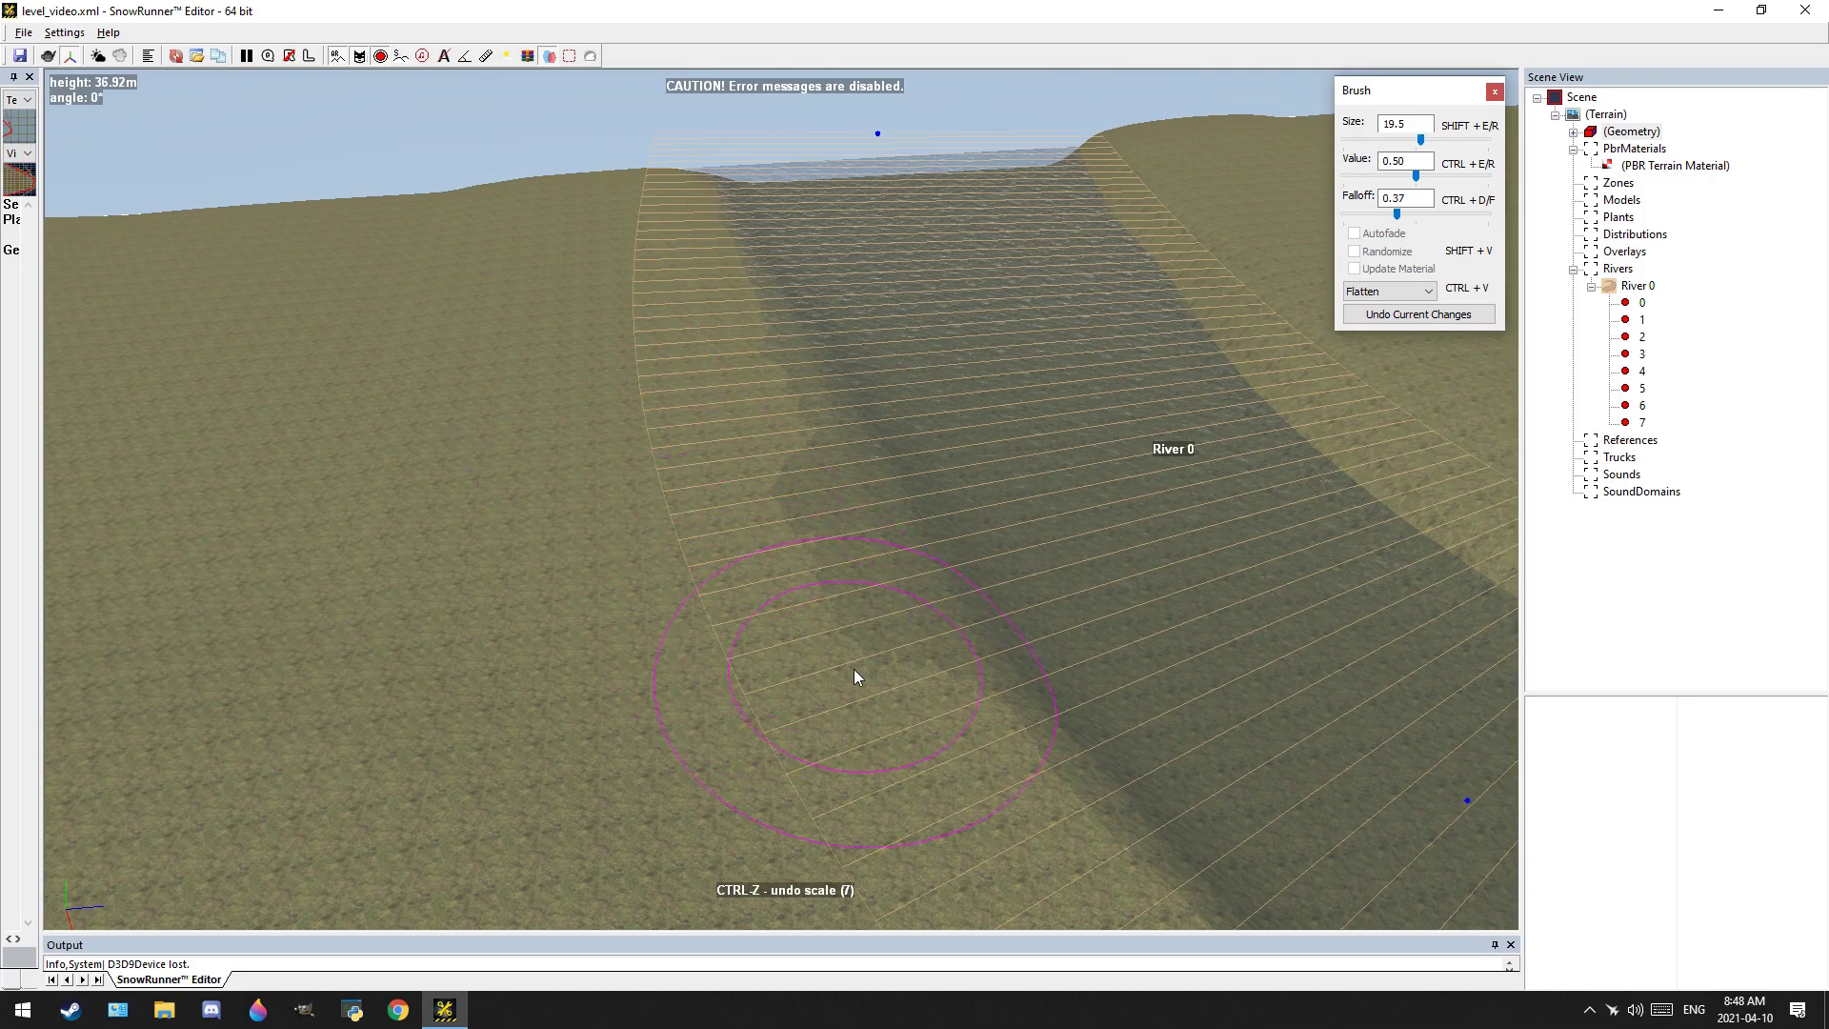
scroll(713, 458, "down", 3)
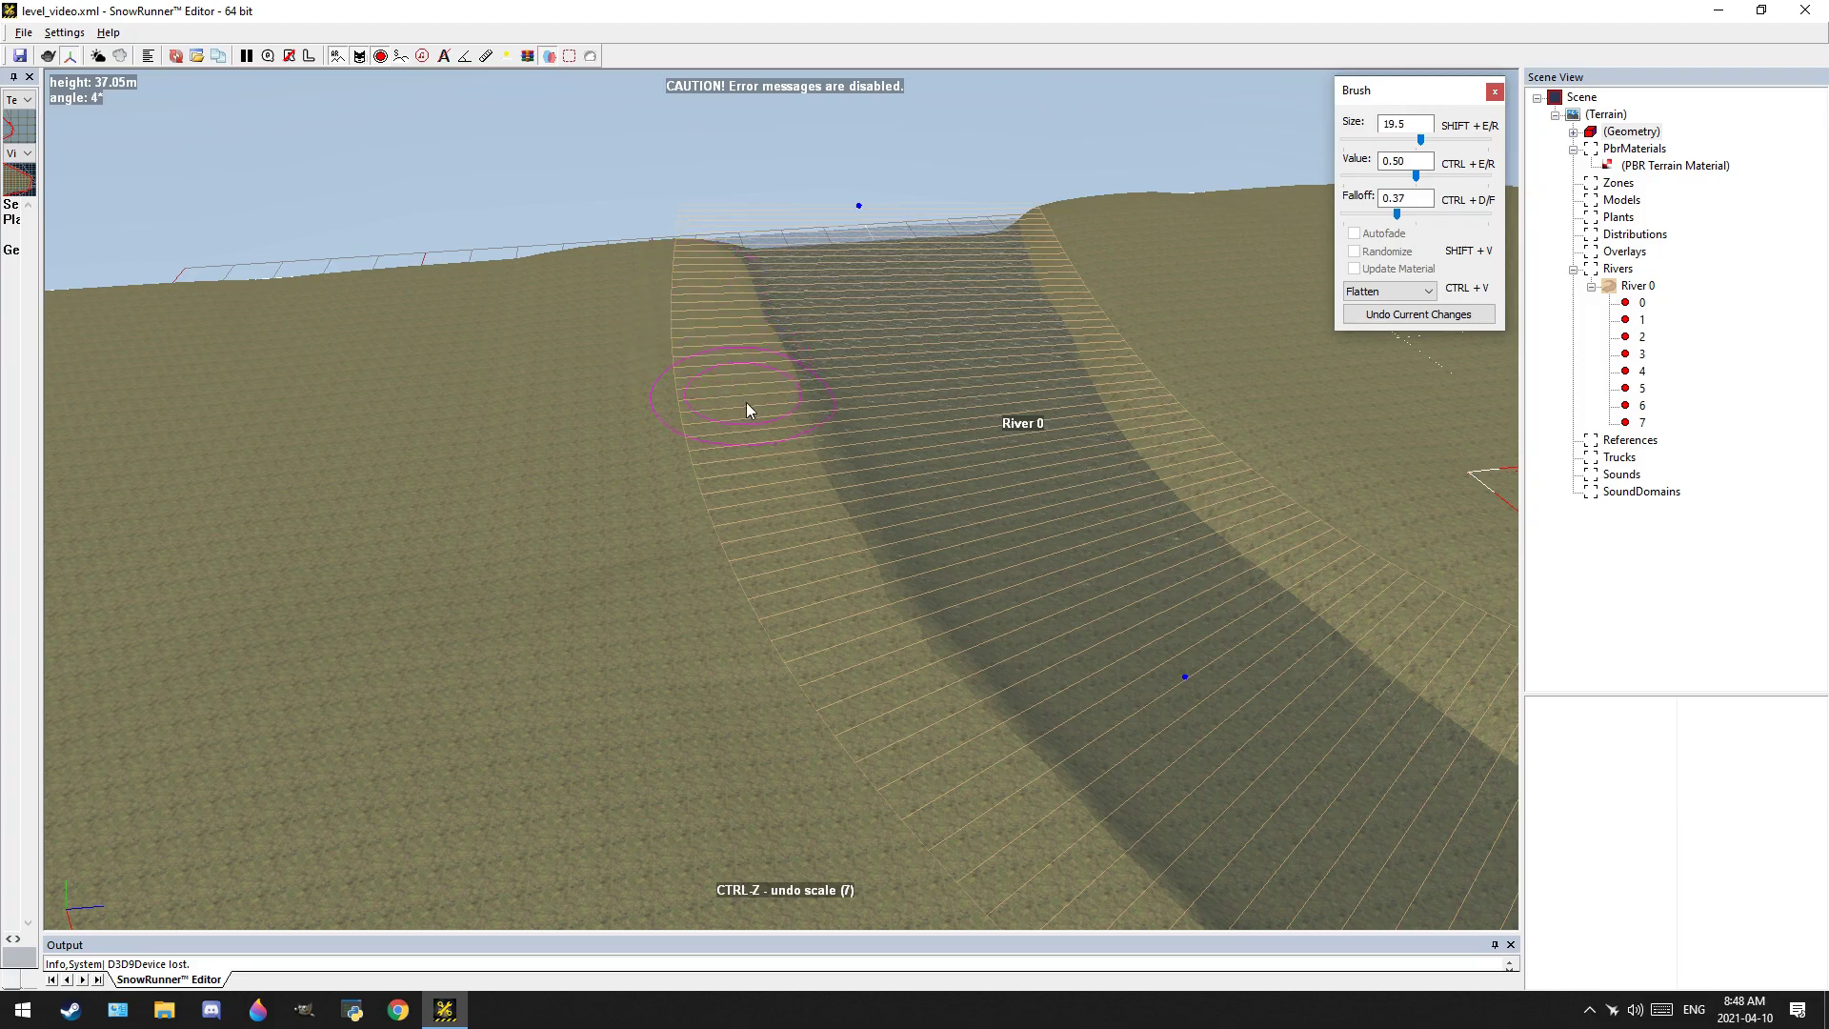
left_click_drag(746, 402, 761, 644)
middle_click_drag(760, 644, 460, 317)
scroll(599, 442, "down", 6)
middle_click_drag(599, 442, 505, 181)
key("Escape")
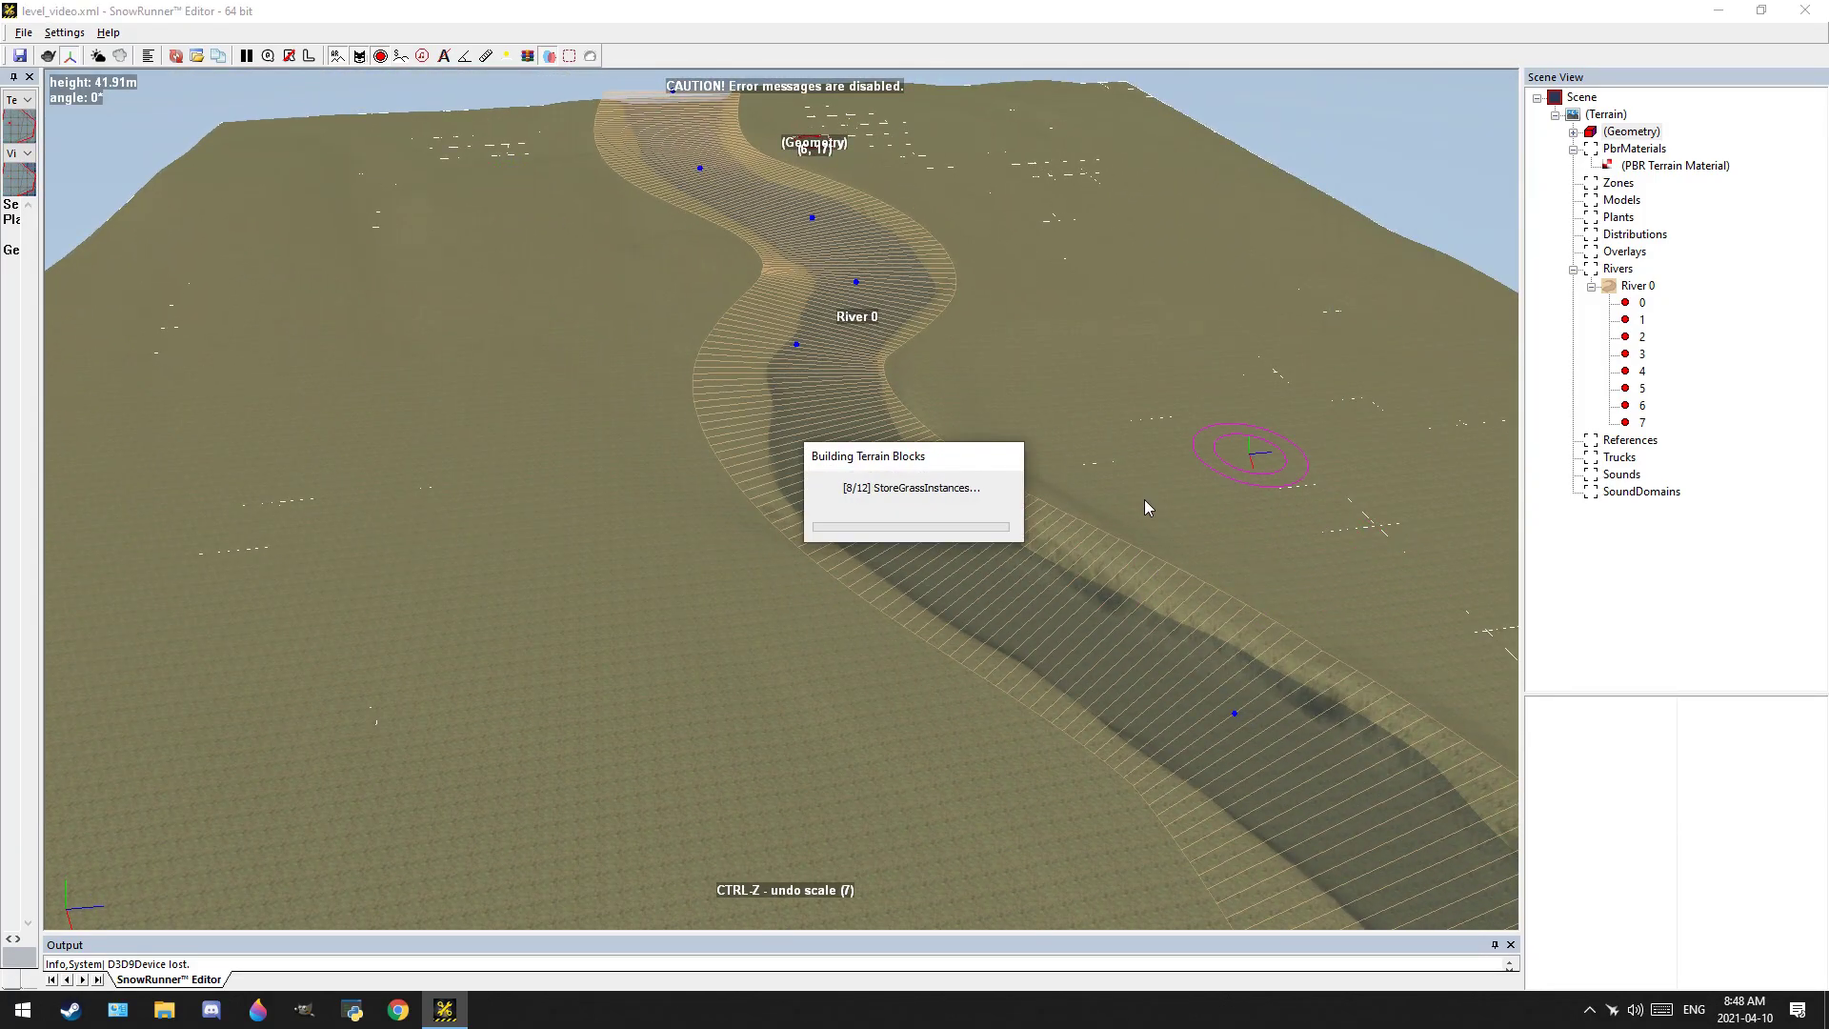
Inspect the river along its full length and check both banks for stray water or uneven edges
scroll(1145, 499, "up", 3)
middle_click_drag(1145, 500, 1180, 305, "alt")
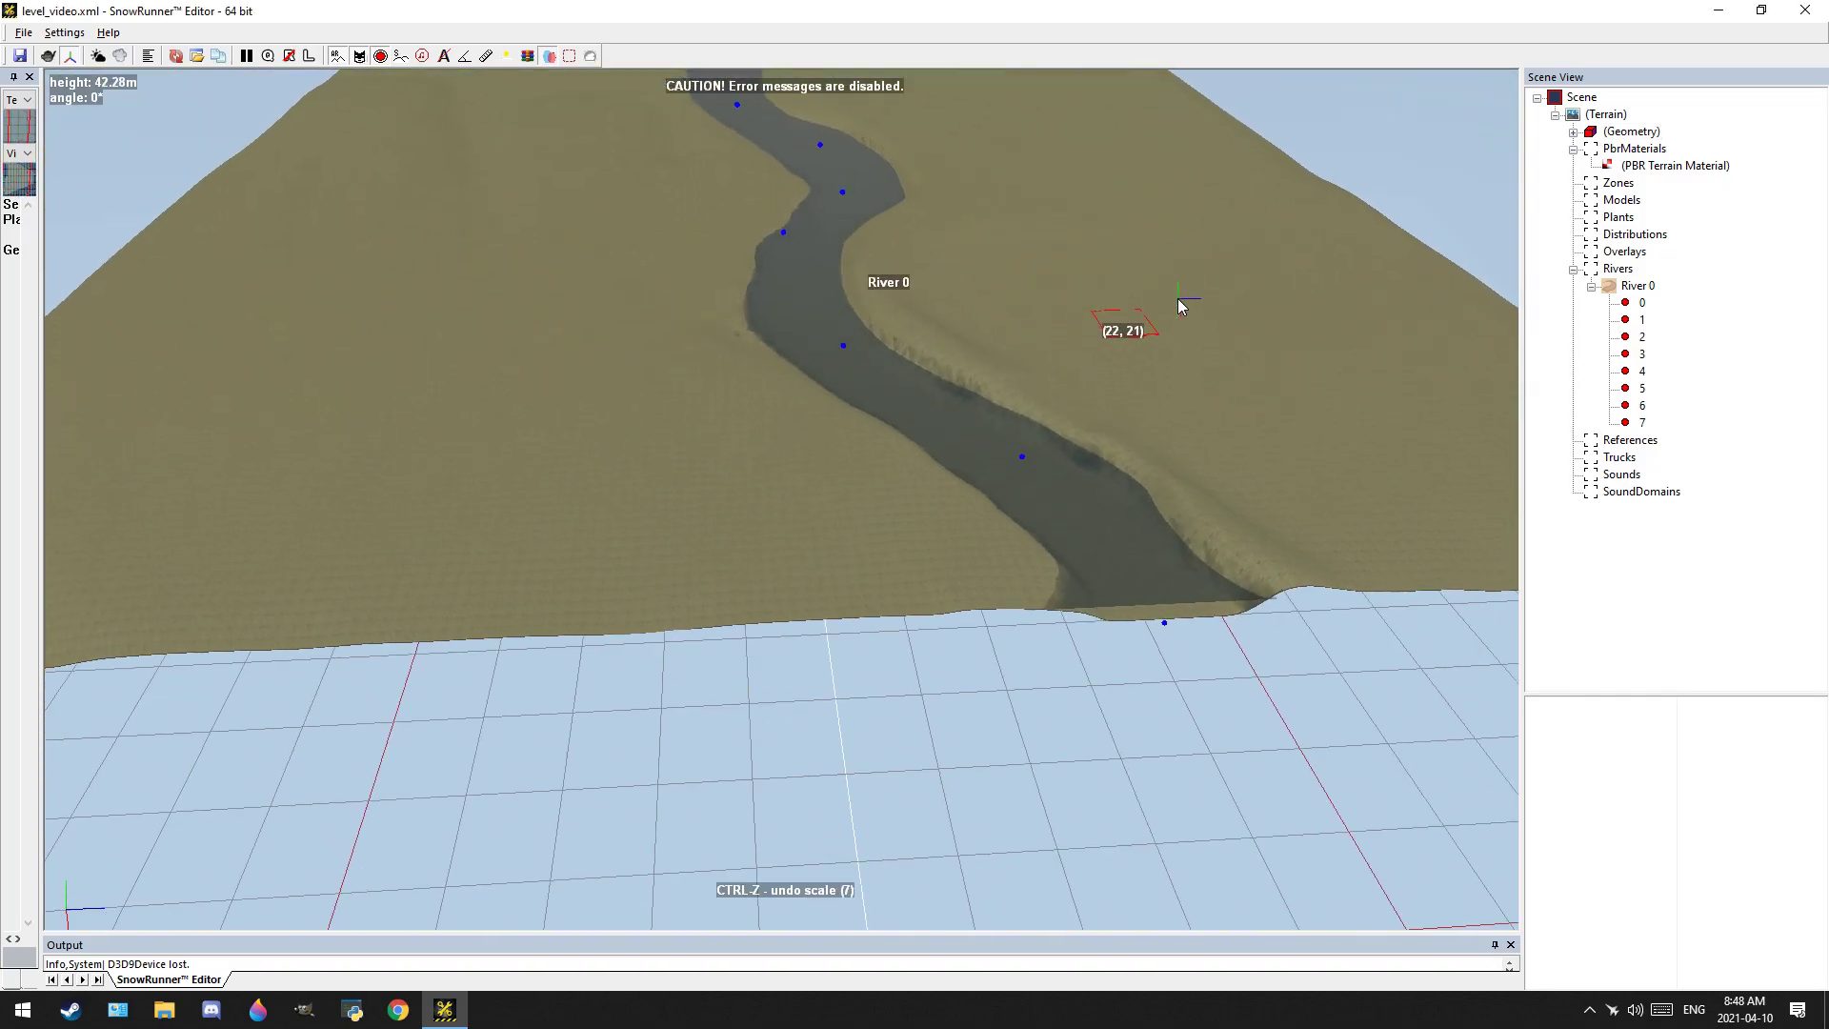
middle_click_drag(1174, 459, 1016, 629, "alt")
scroll(959, 580, "down", 4)
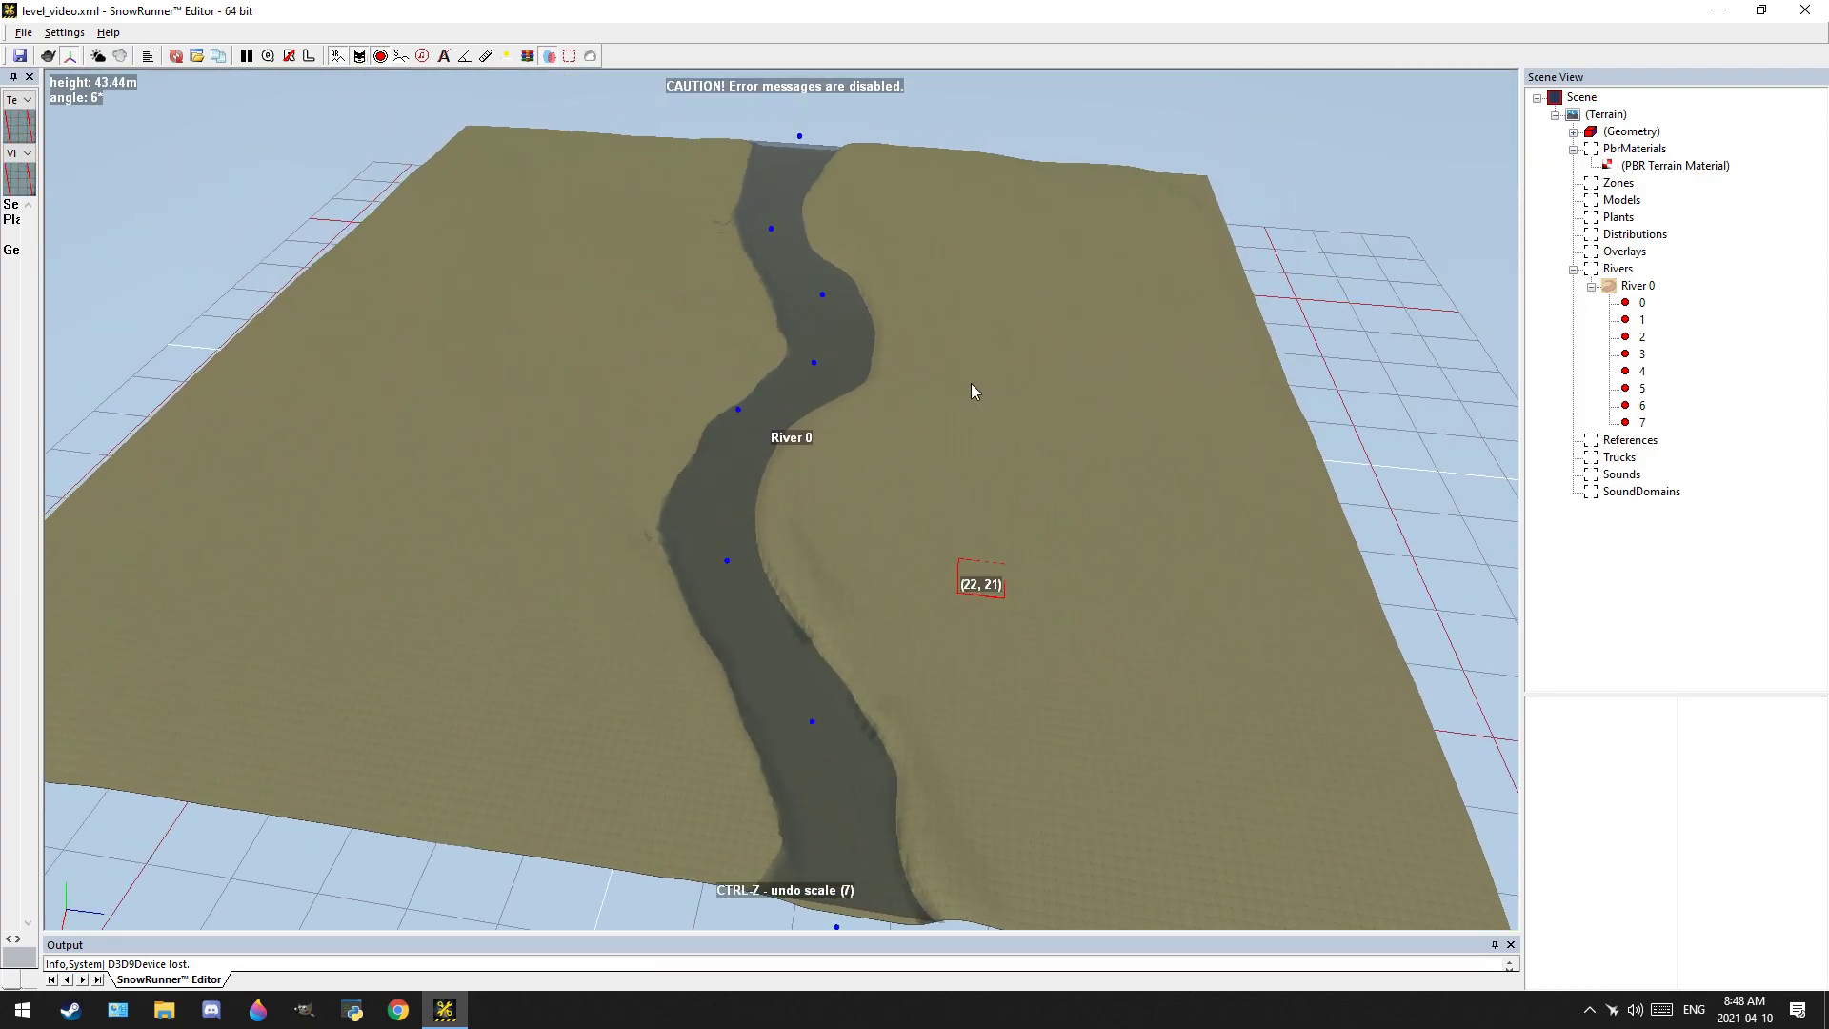
scroll(1006, 259, "up", 5)
middle_click_drag(1008, 253, 928, 465)
scroll(919, 368, "up", 5)
middle_click_drag(919, 368, 932, 359, "alt")
scroll(764, 387, "down", 4)
middle_click_drag(764, 387, 1088, 333)
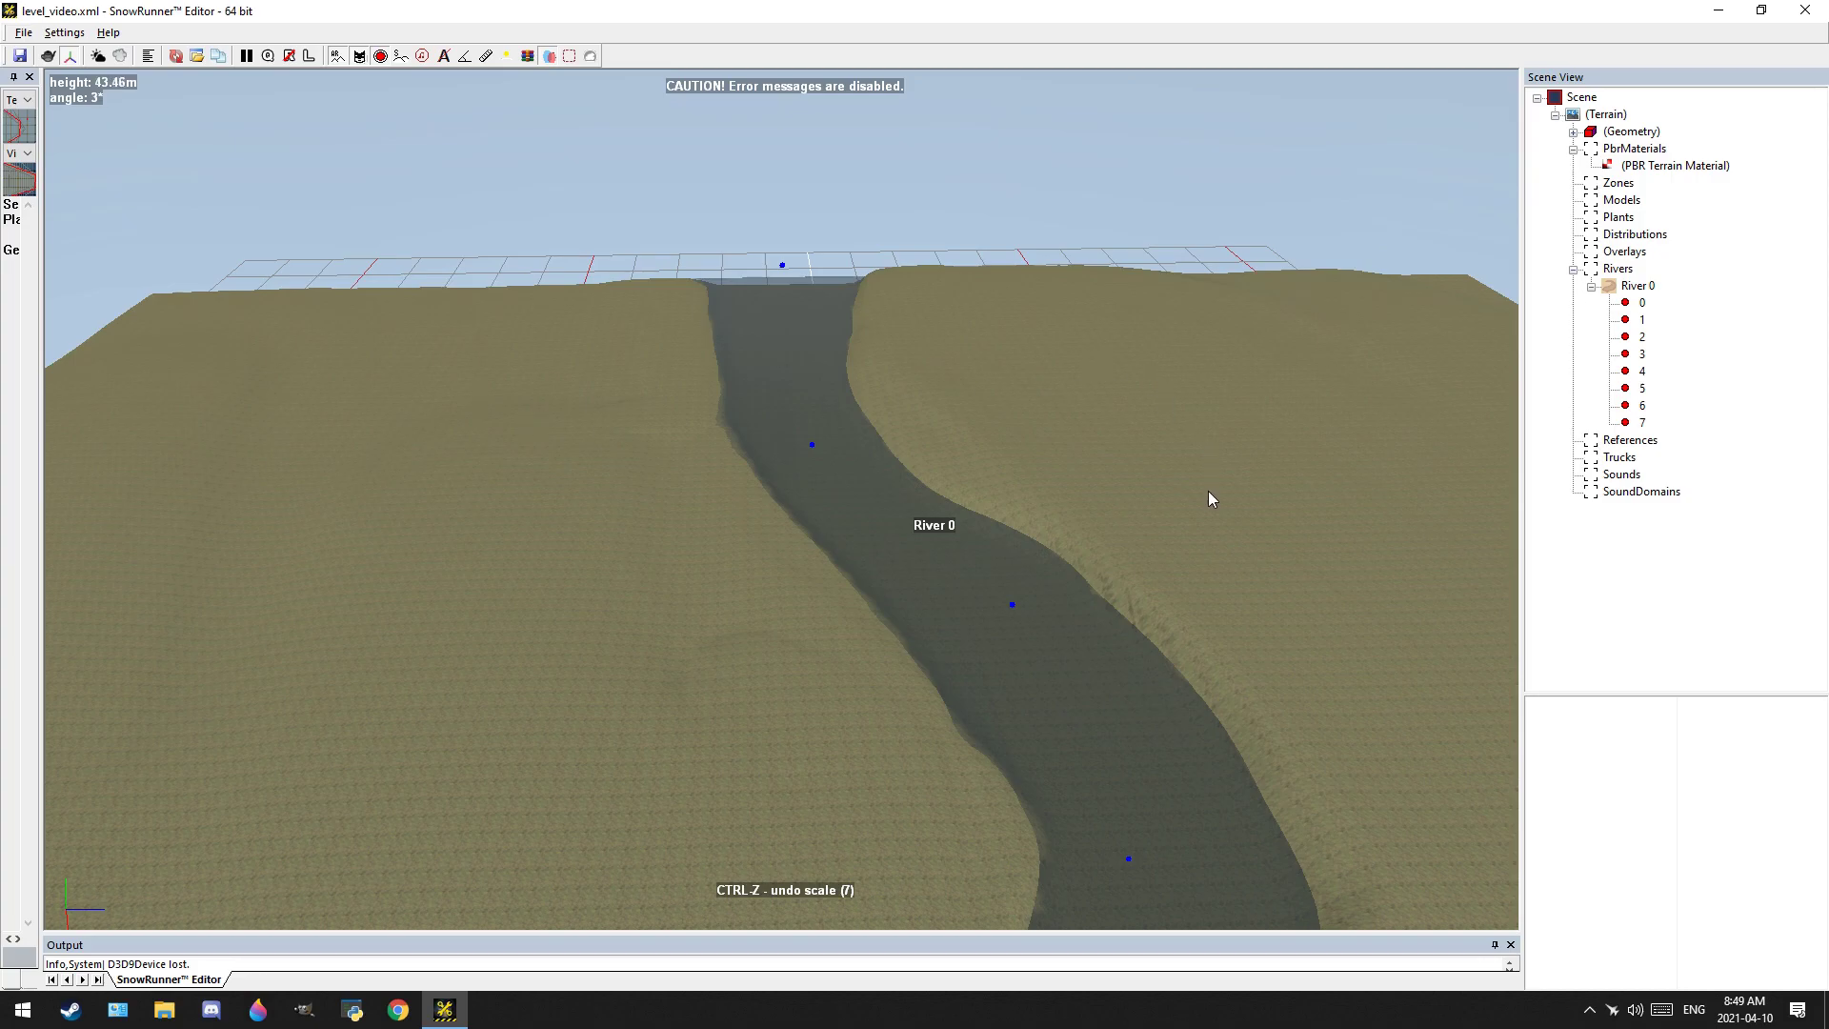
middle_click_drag(1251, 529, 1210, 458)
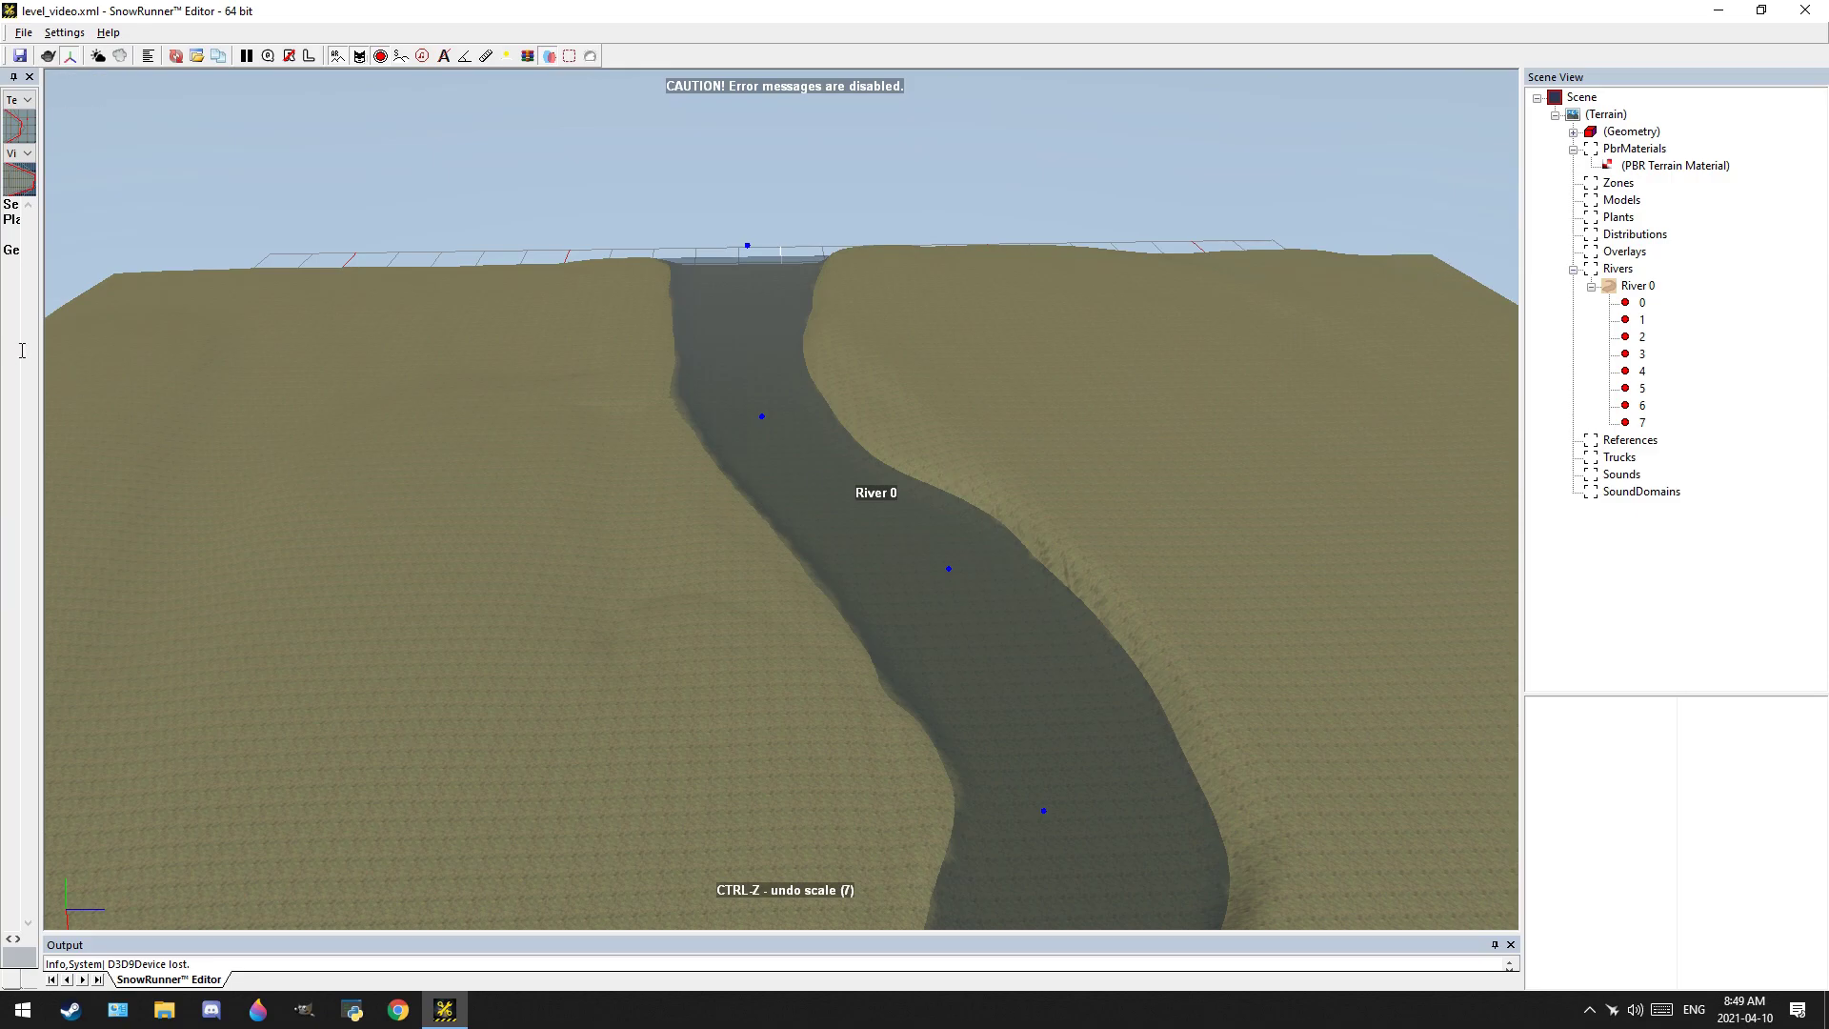
middle_click_drag(1448, 276, 1046, 325)
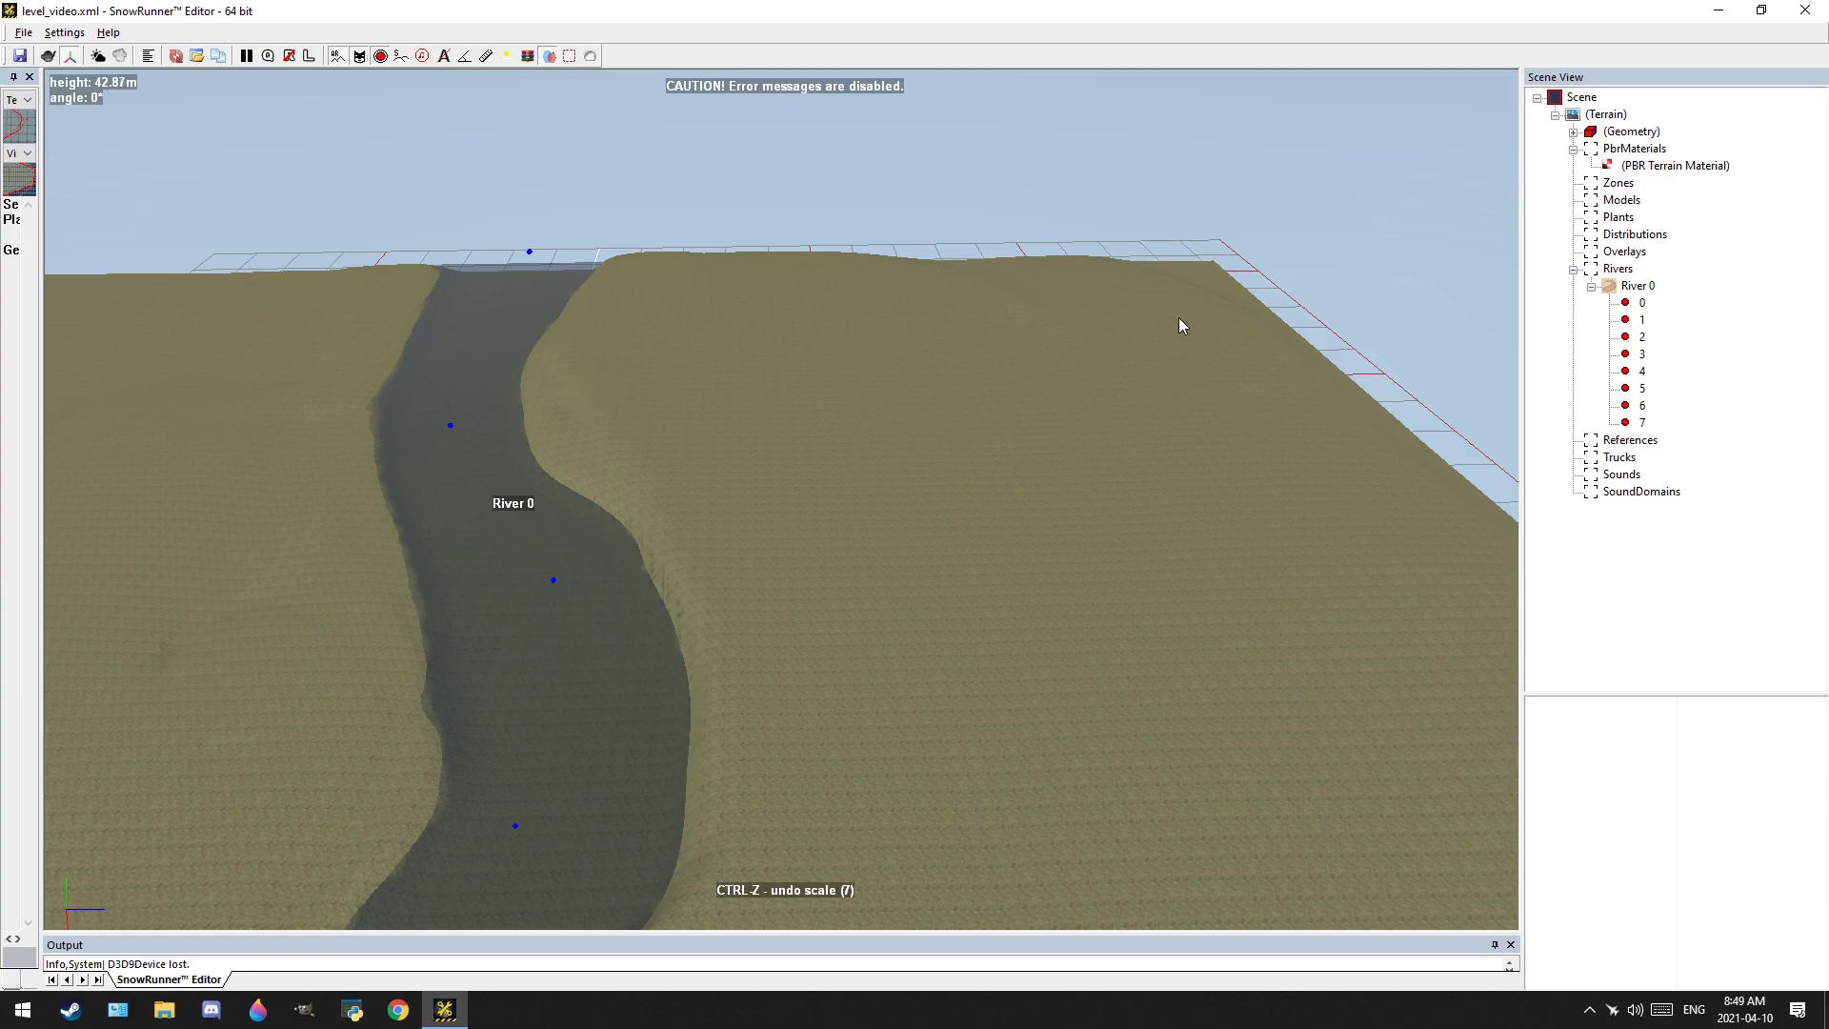
Use the Height brush at size 50.1, value 4.06 and falloff 0.75 to raise hills on the near part of the river's right bank
left_click(1642, 134)
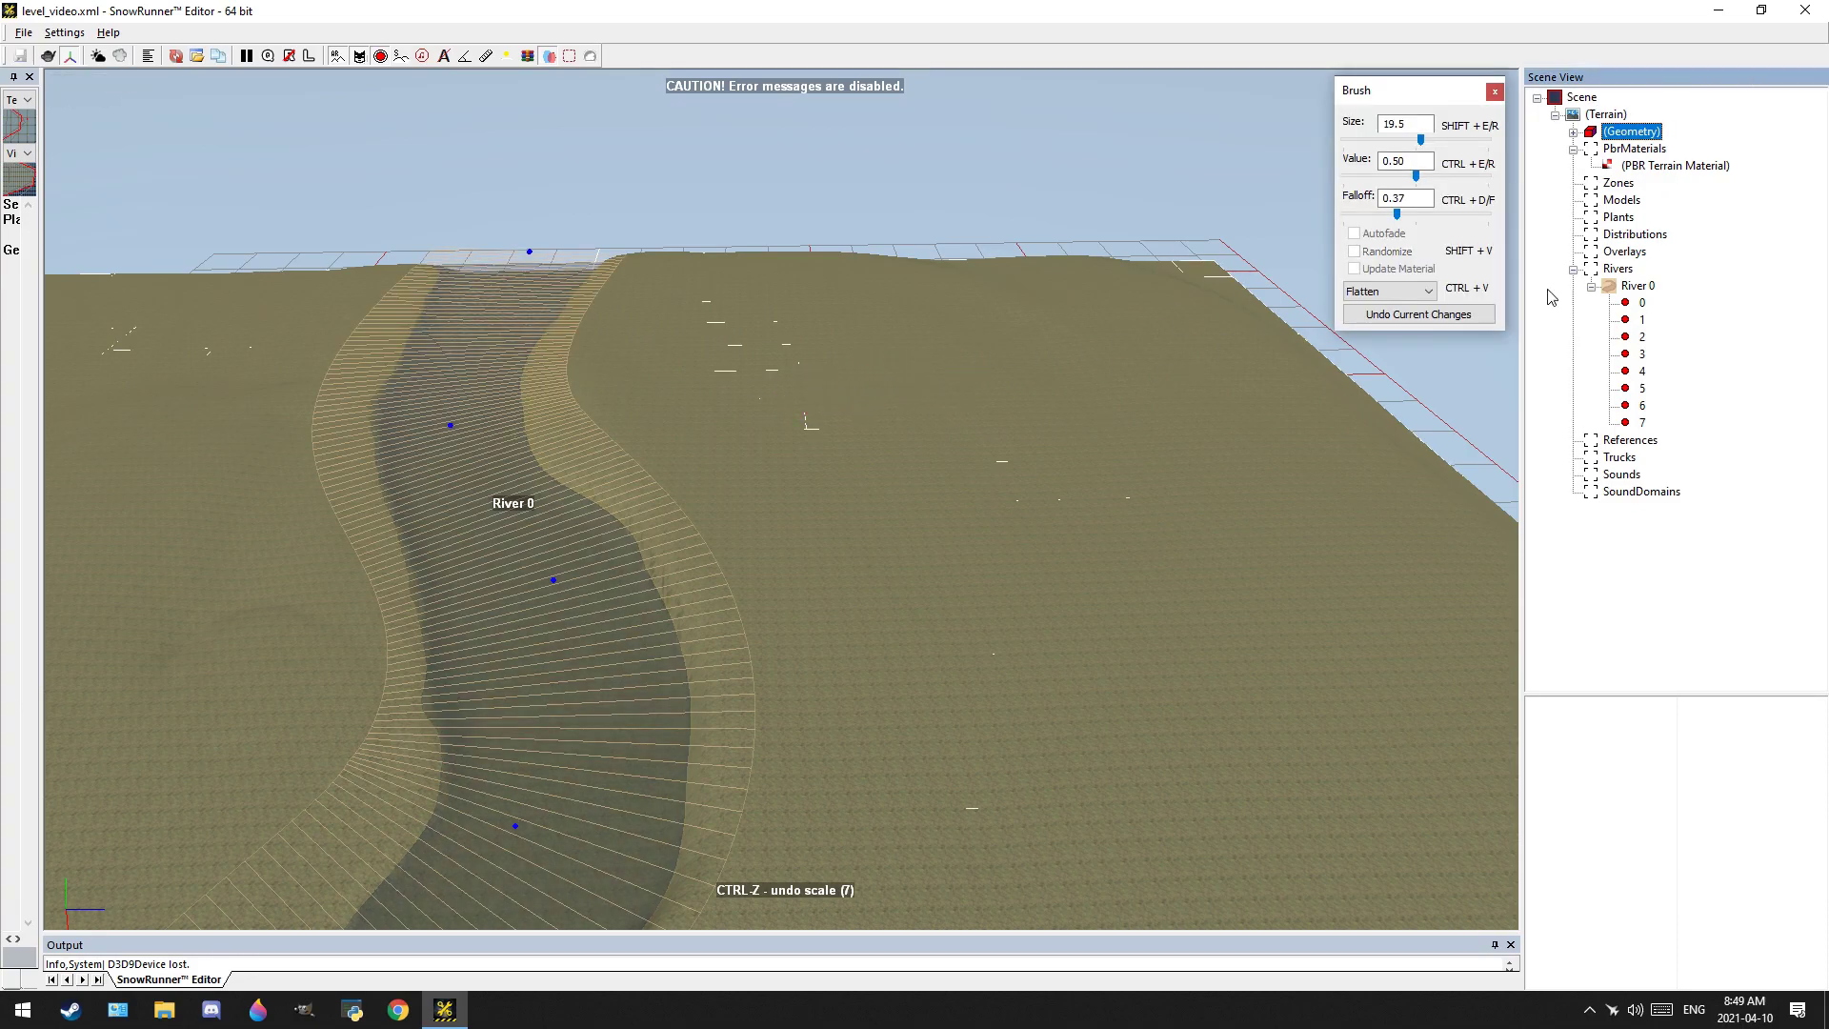
left_click(1389, 291)
left_click(1414, 307)
mouse_move(993, 624)
middle_mouse_down()
mouse_move(985, 505)
mouse_move(781, 380)
mouse_move(776, 355)
middle_mouse_up()
scroll(814, 425, "down", 3)
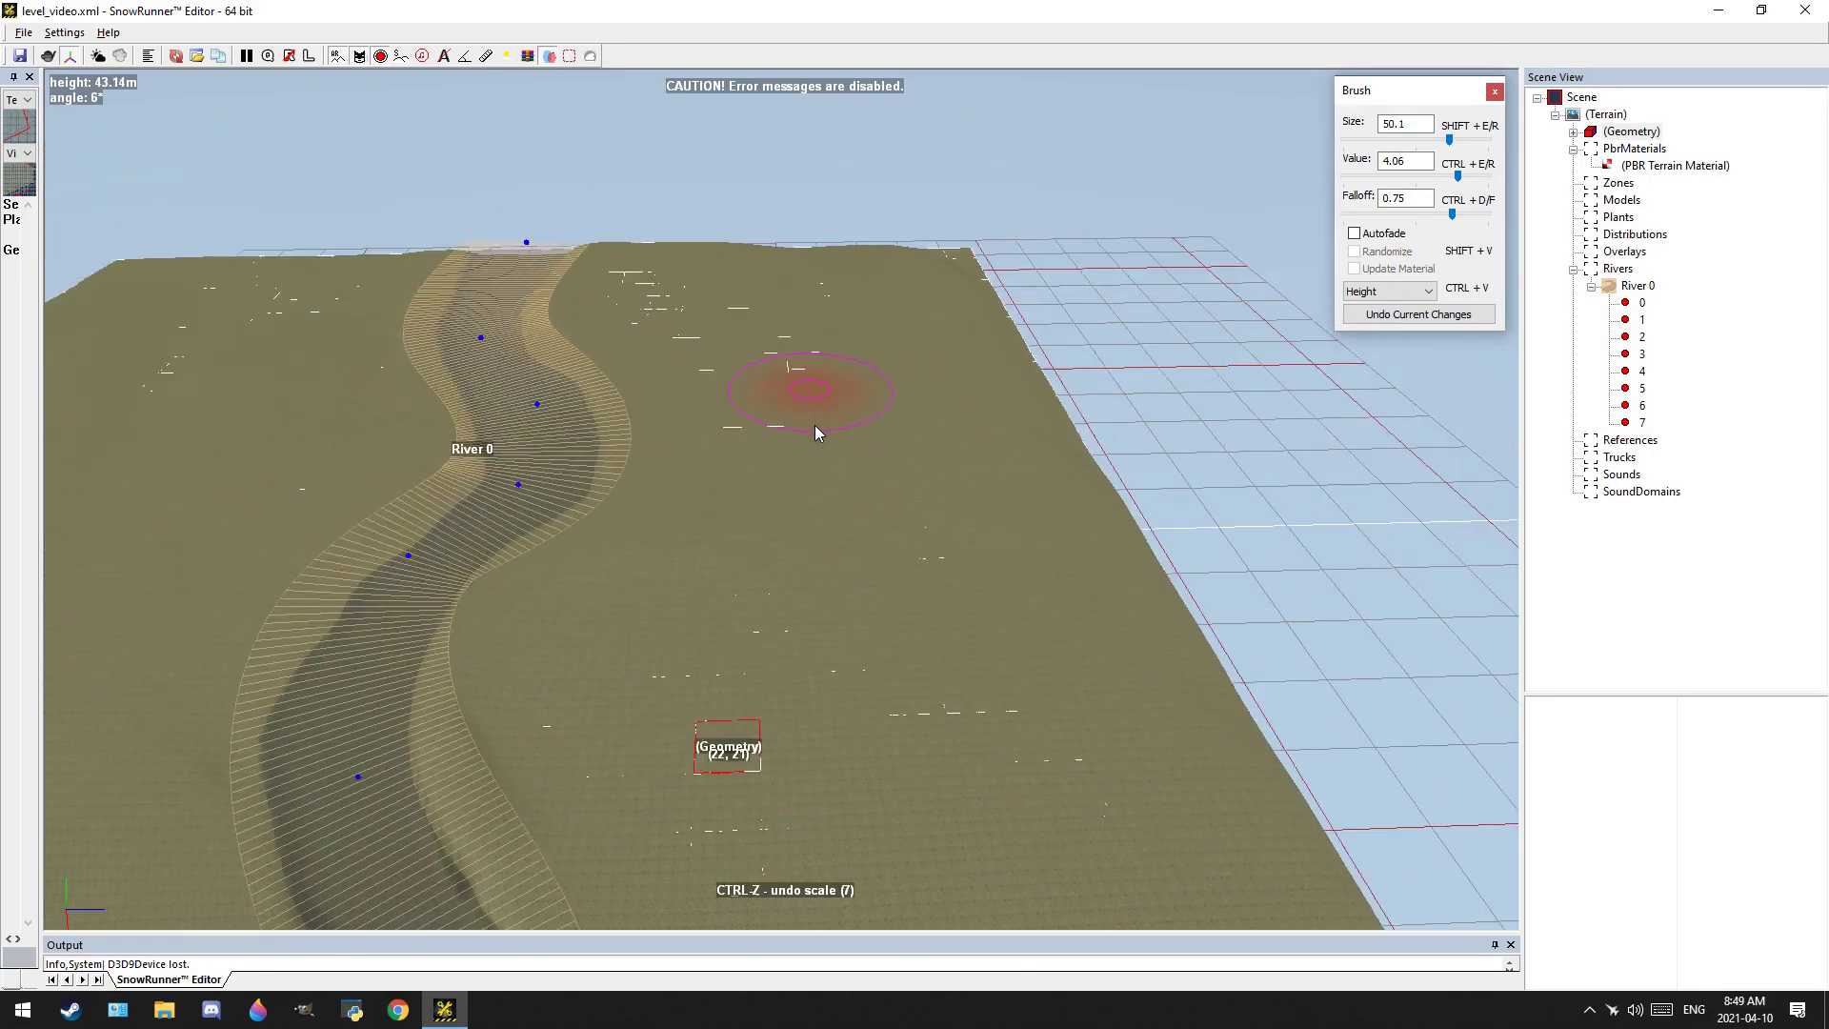
middle_click_drag(815, 425, 808, 255)
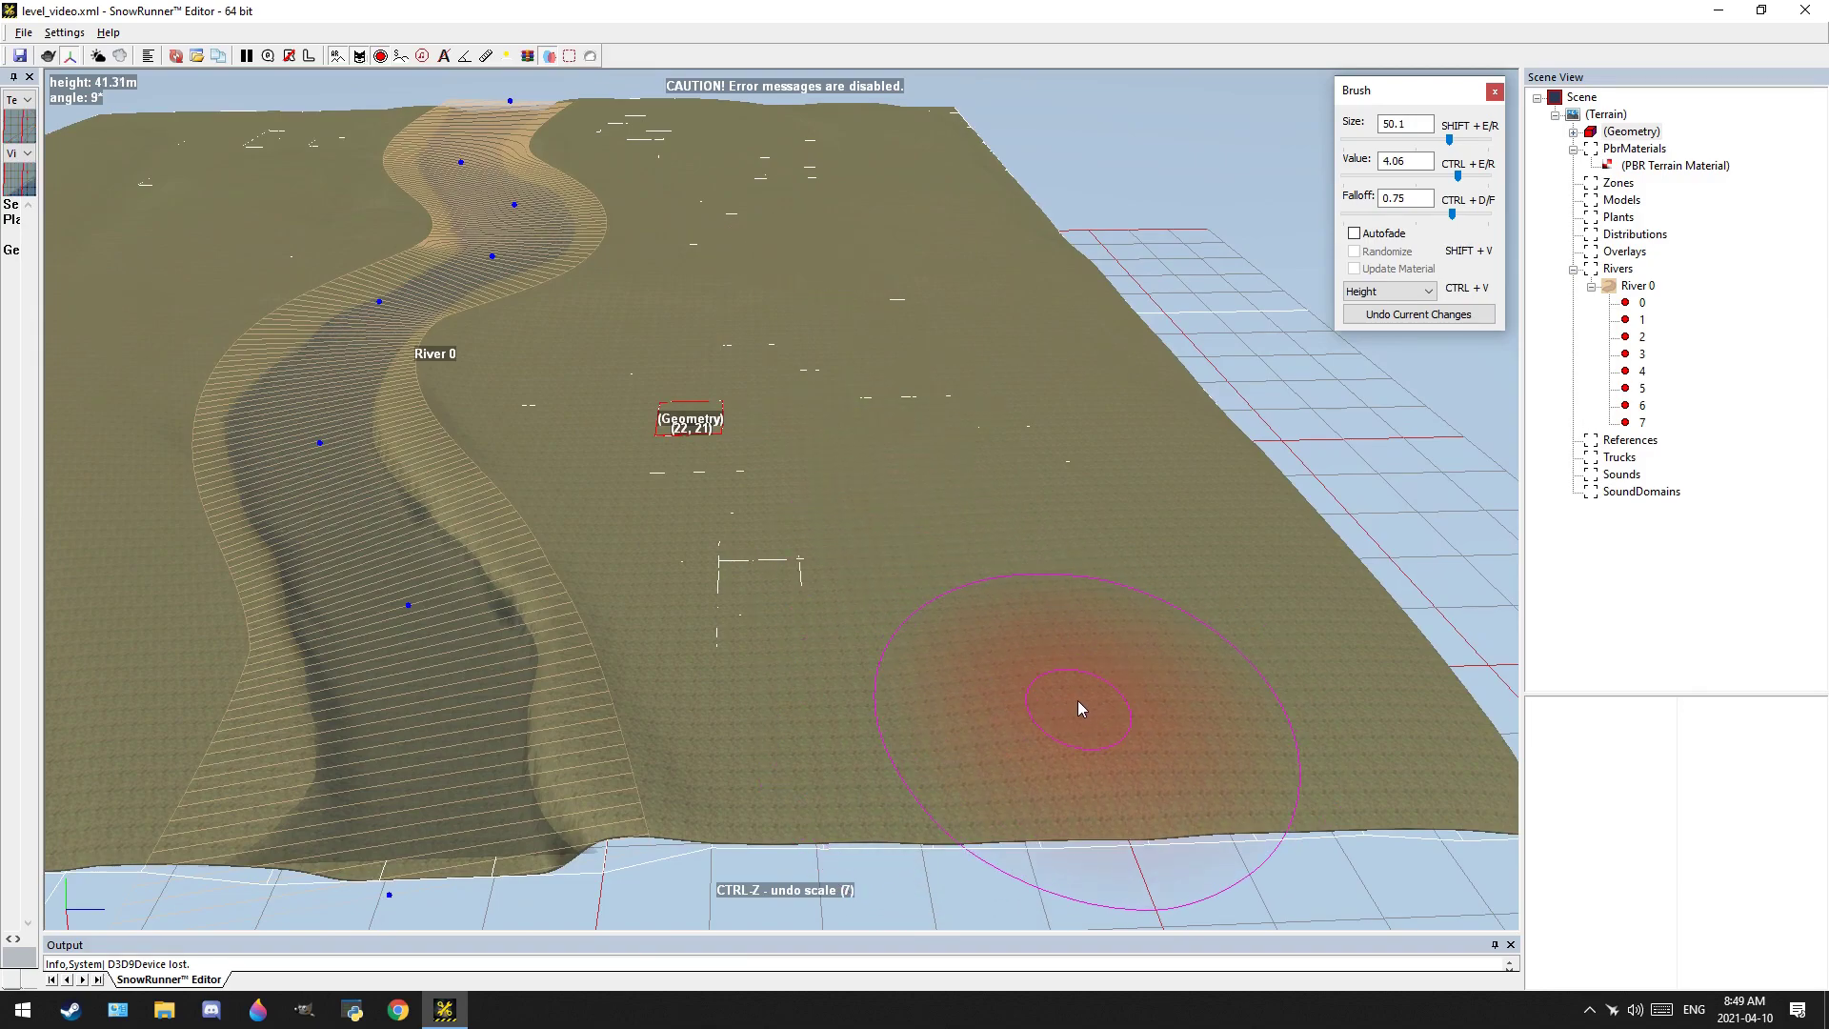
left_click_drag(934, 585, 745, 393)
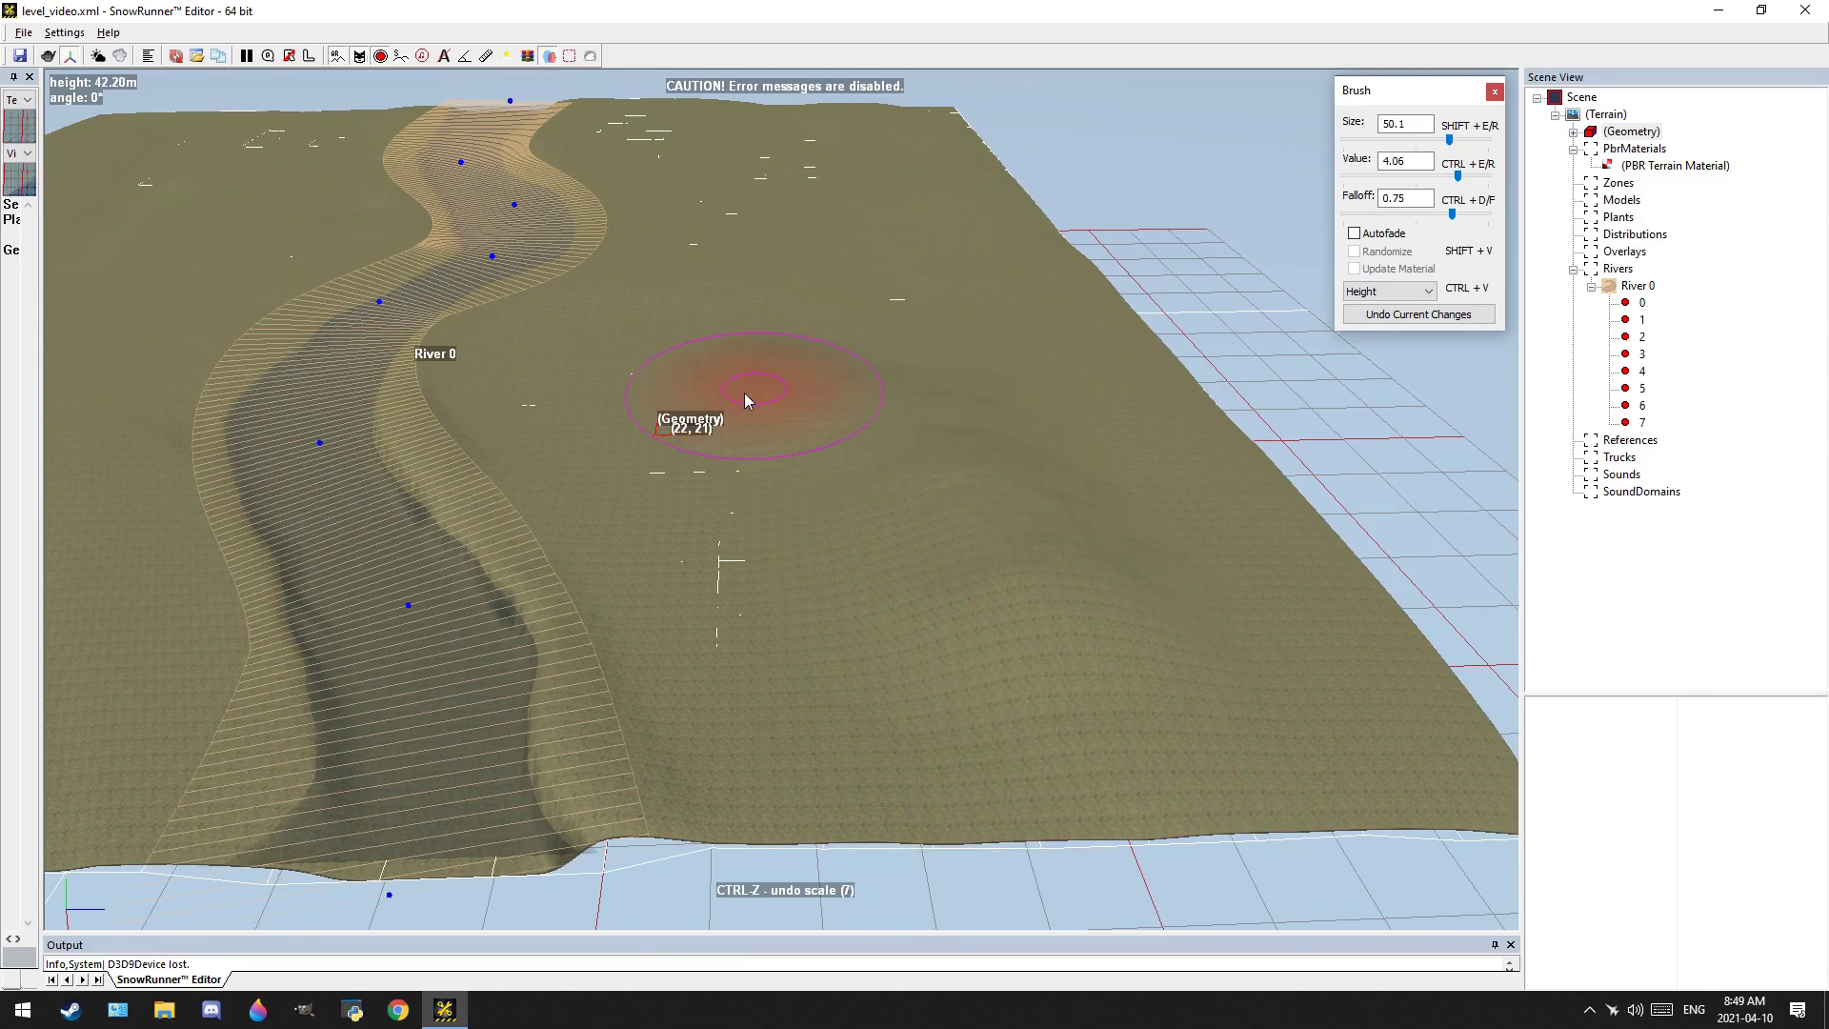
Raise more rolling hills with the Height brush across the middle of the right bank and out toward the terrain's side edge
scroll(882, 394, "up", 4)
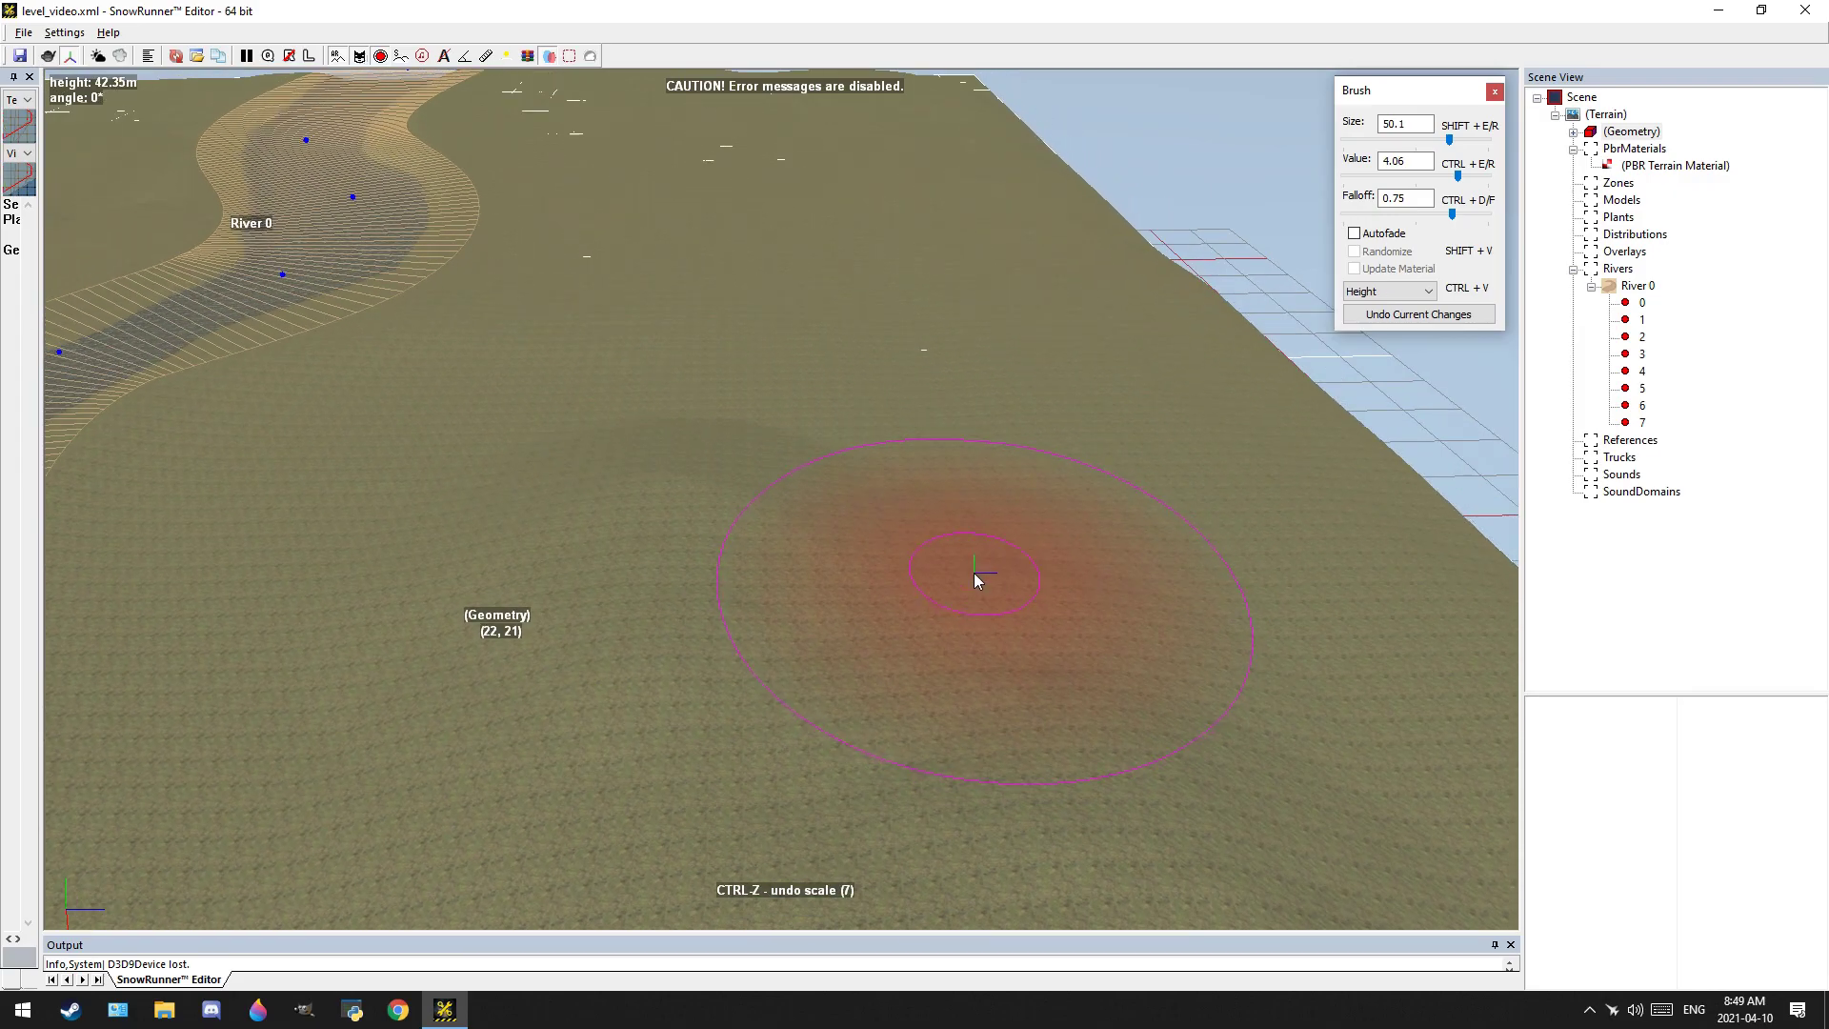
scroll(991, 676, "down", 3)
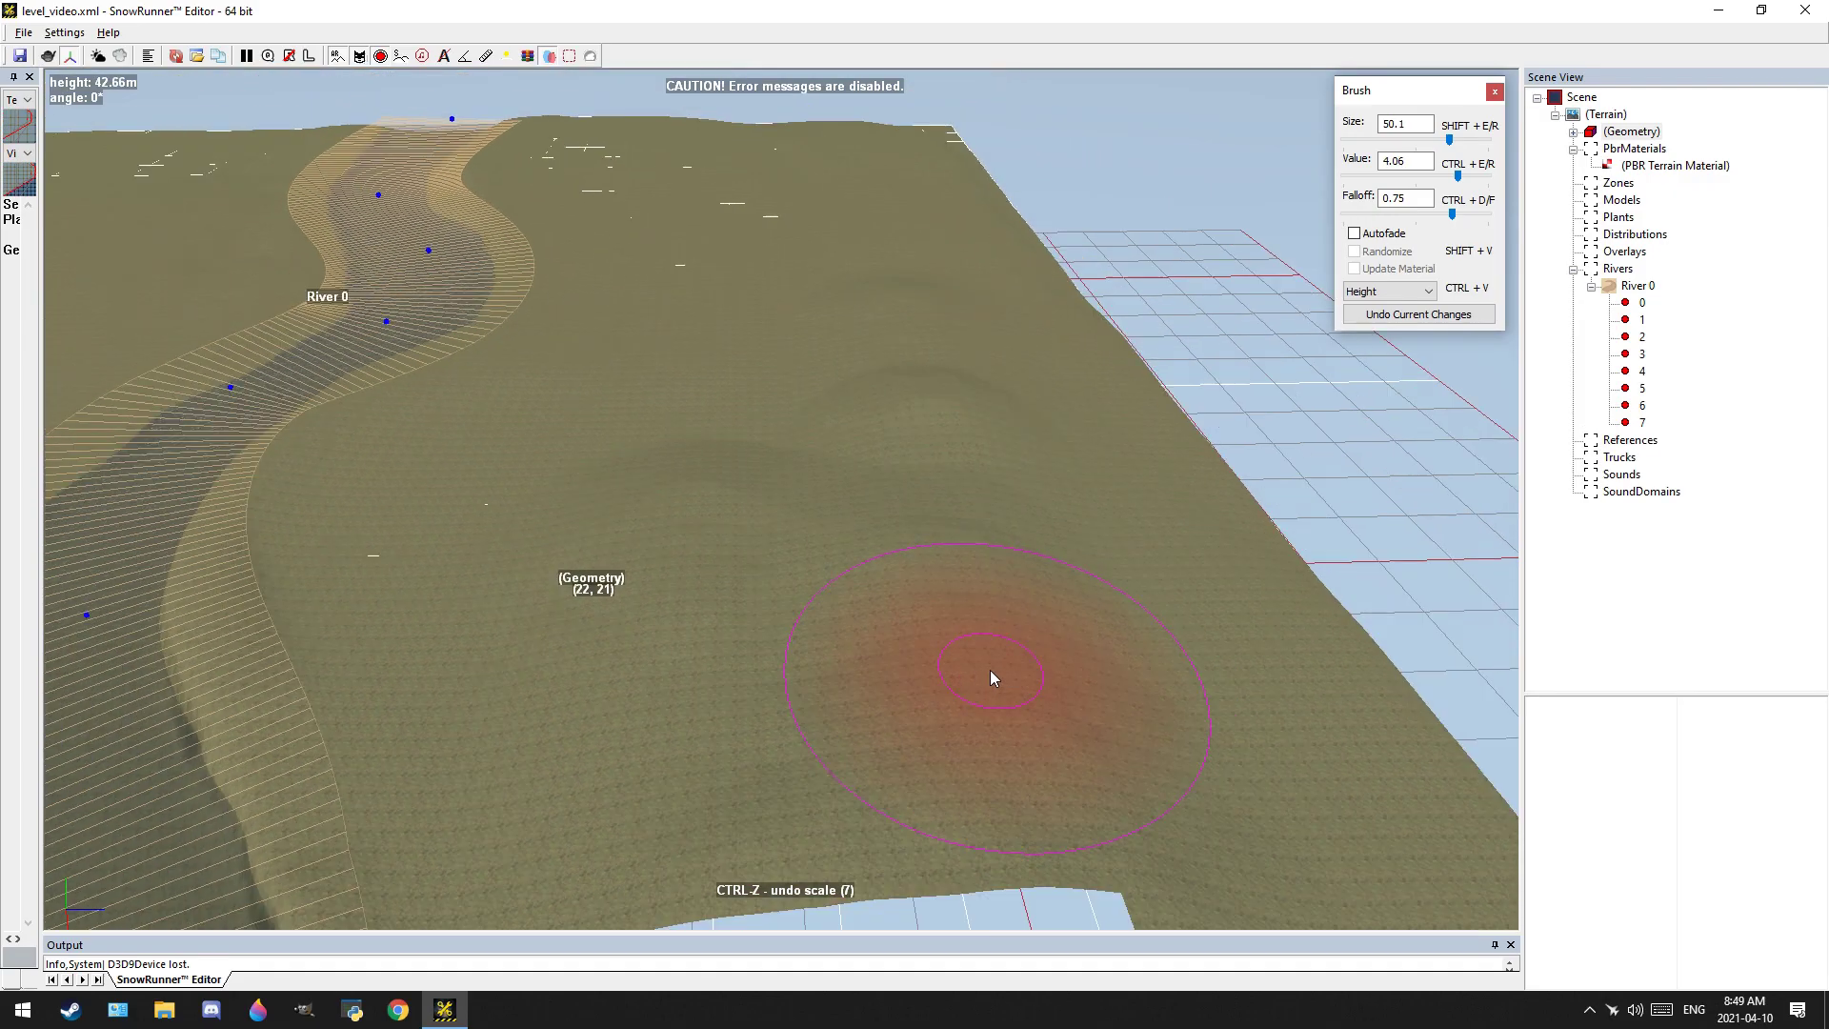
middle_click_drag(991, 670, 945, 351)
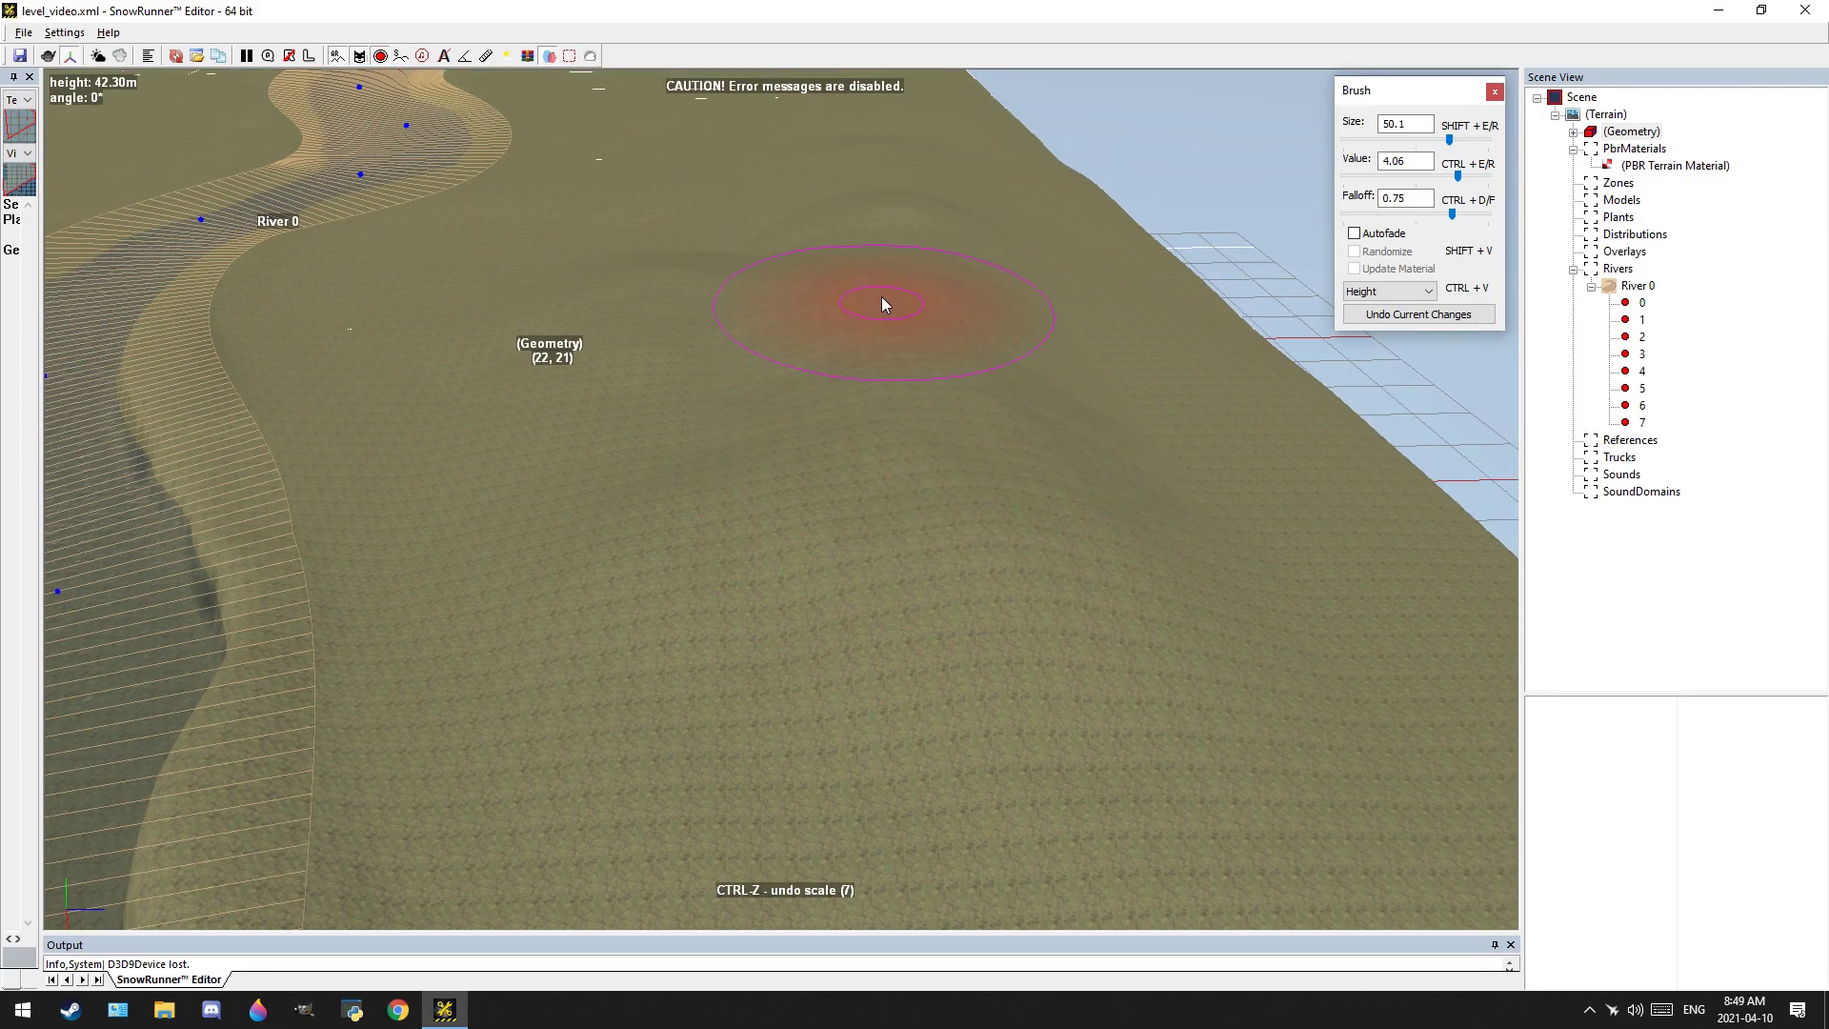
scroll(955, 438, "up", 4)
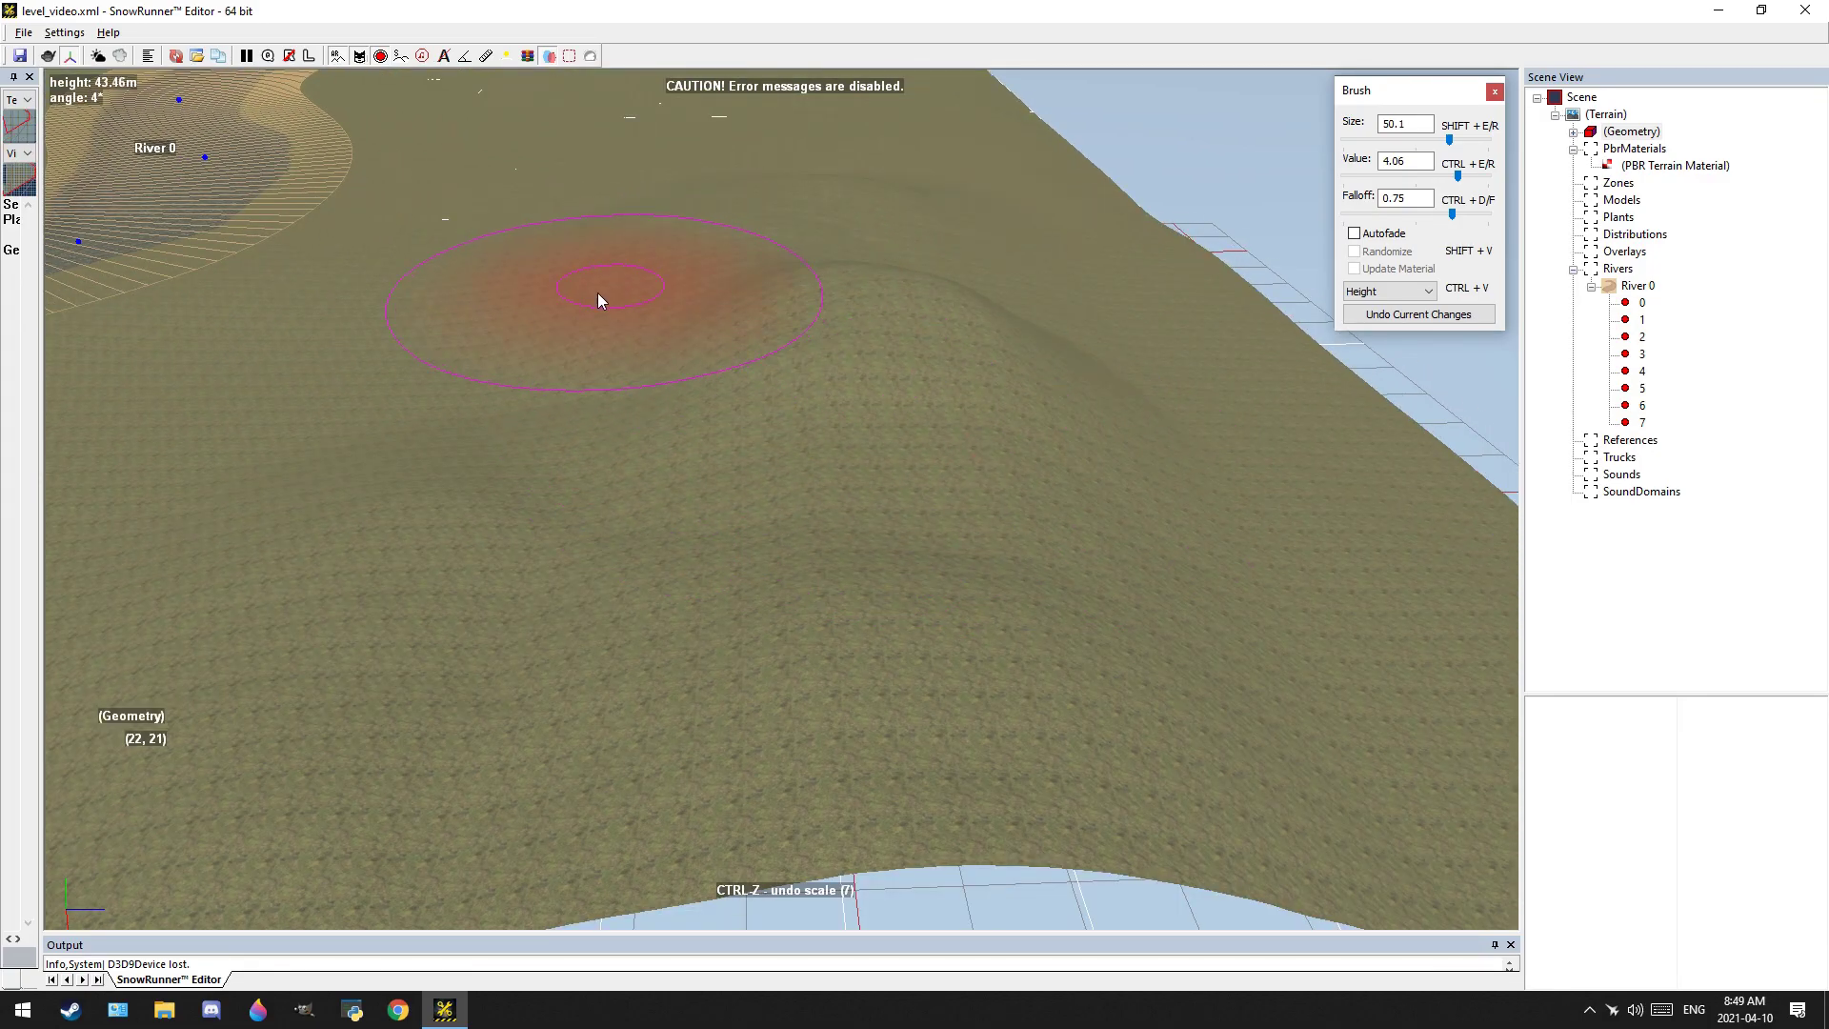
scroll(647, 369, "down", 6)
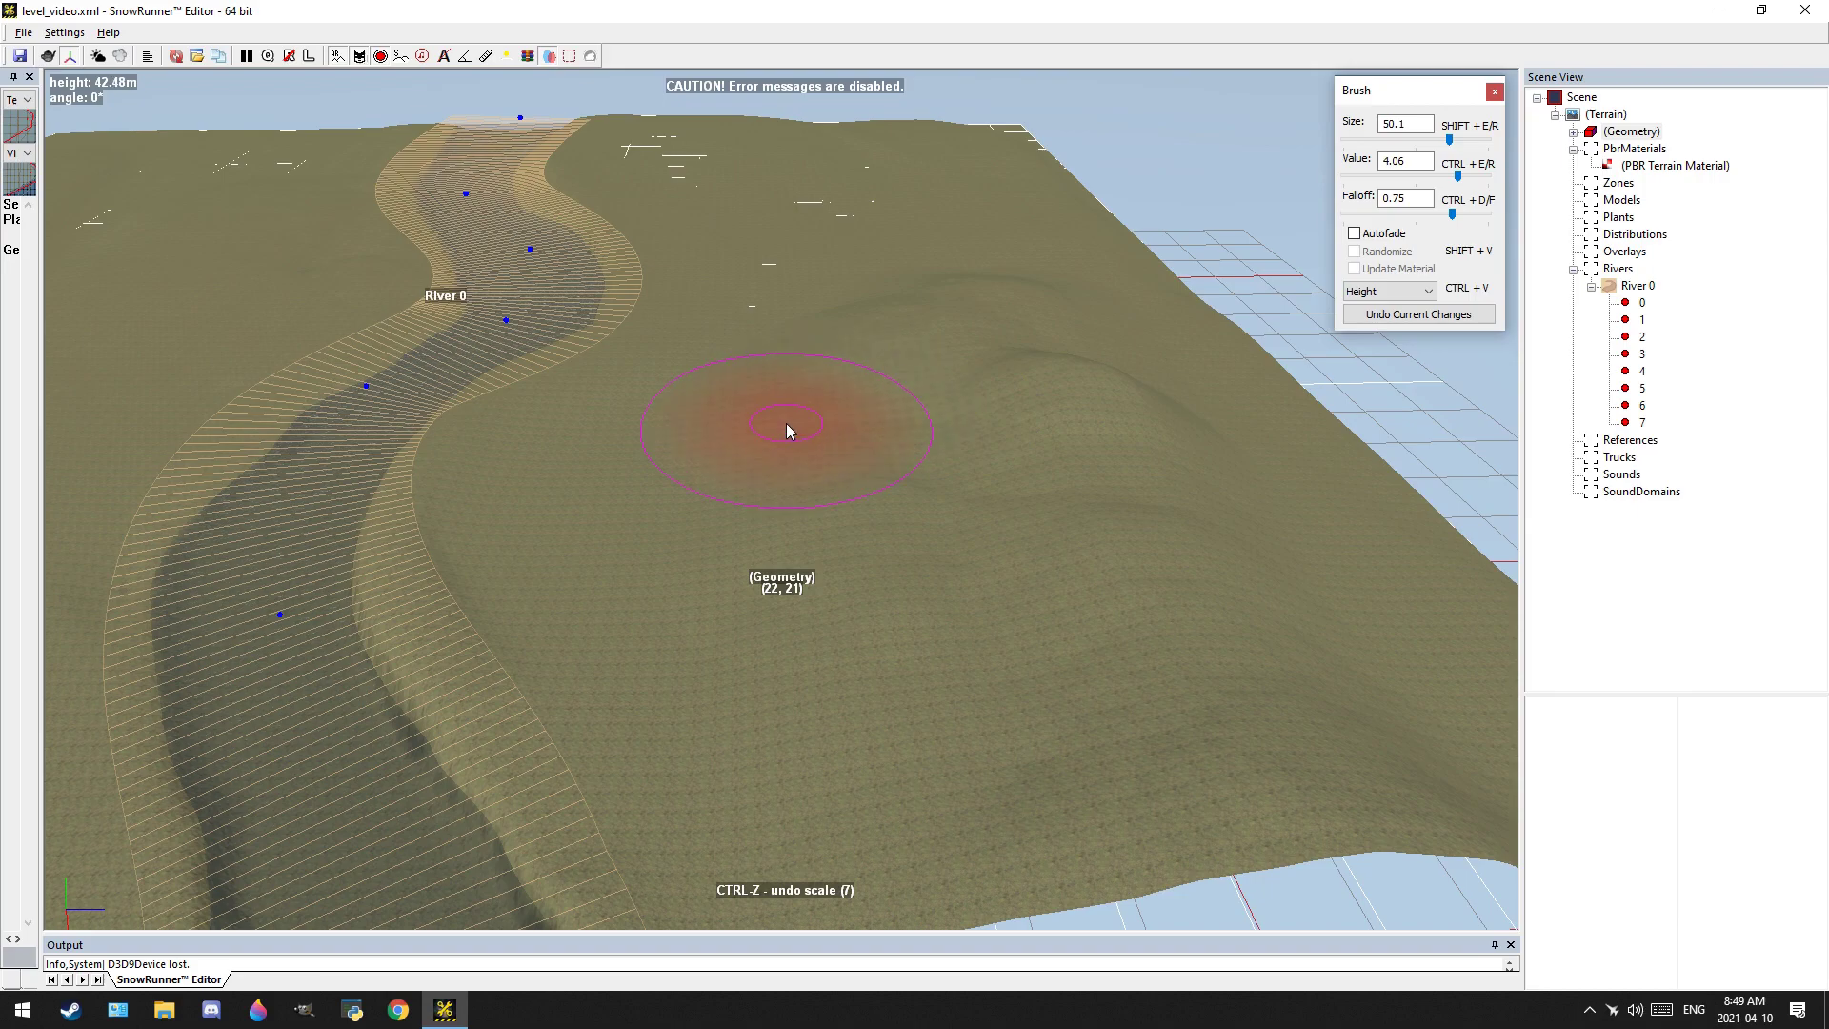
scroll(982, 409, "up", 5)
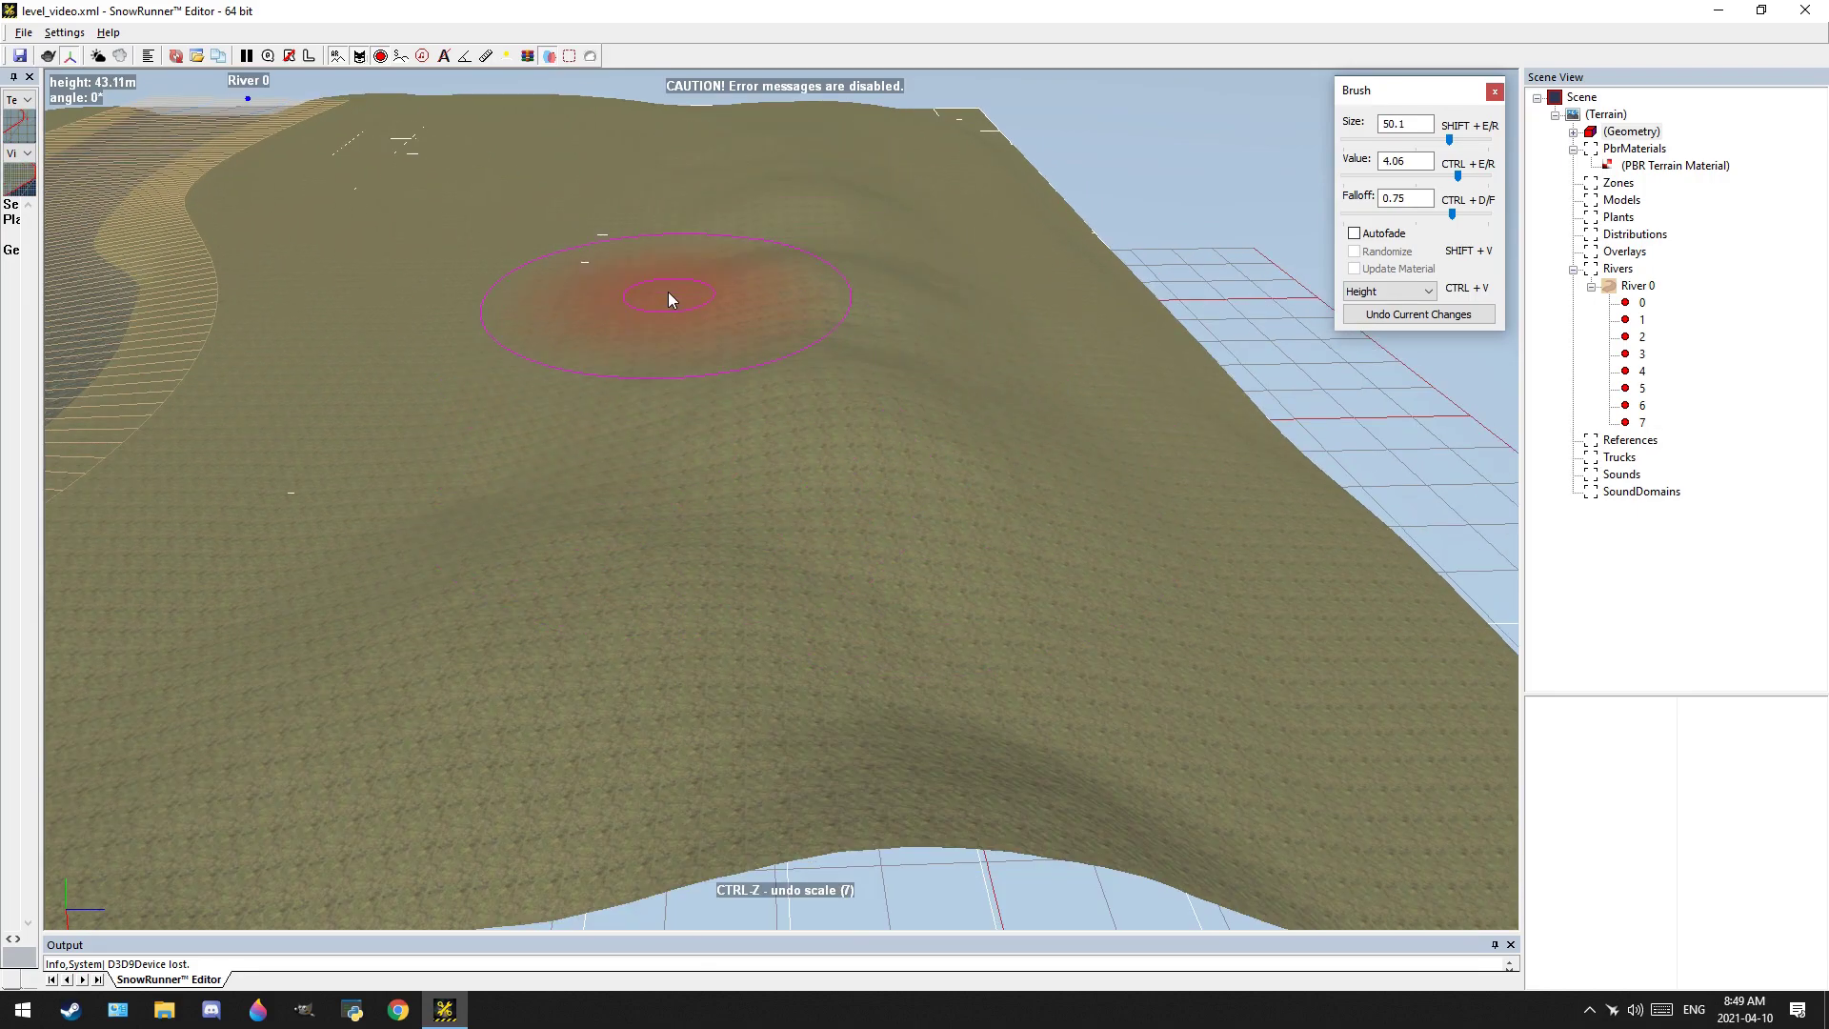
middle_click_drag(608, 276, 957, 500)
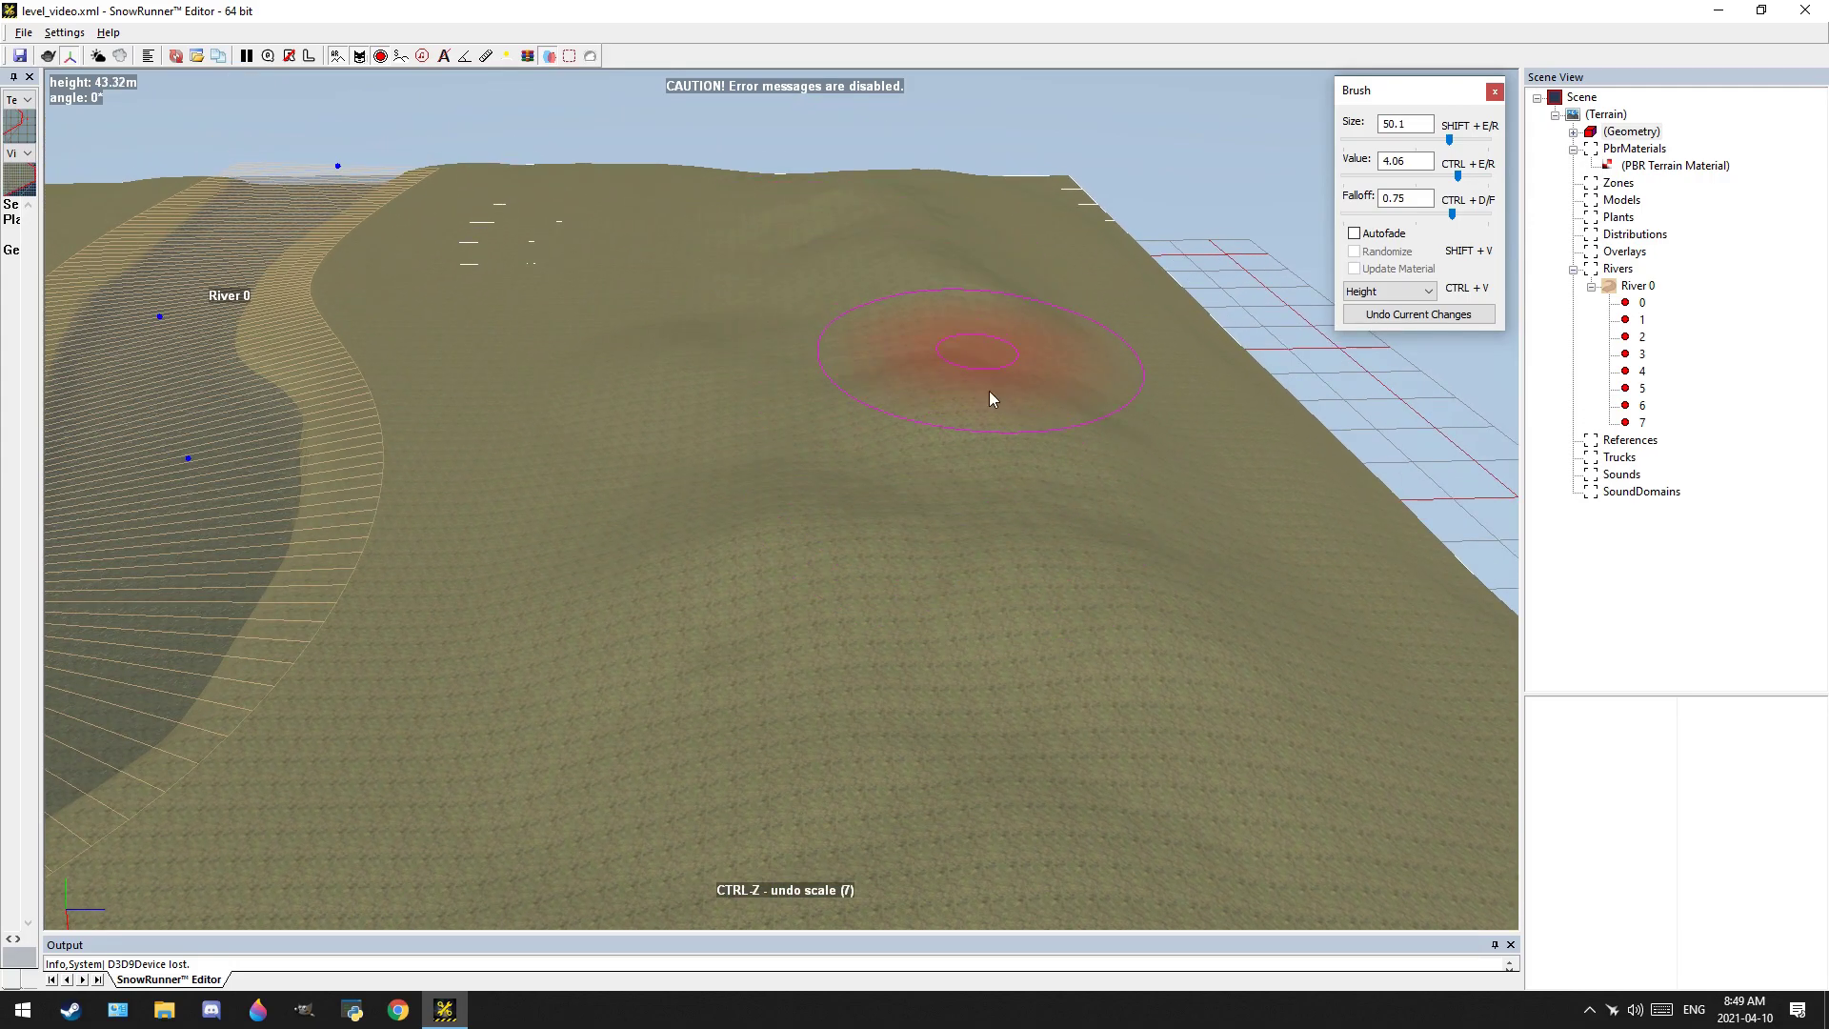
left_click_drag(989, 390, 995, 408)
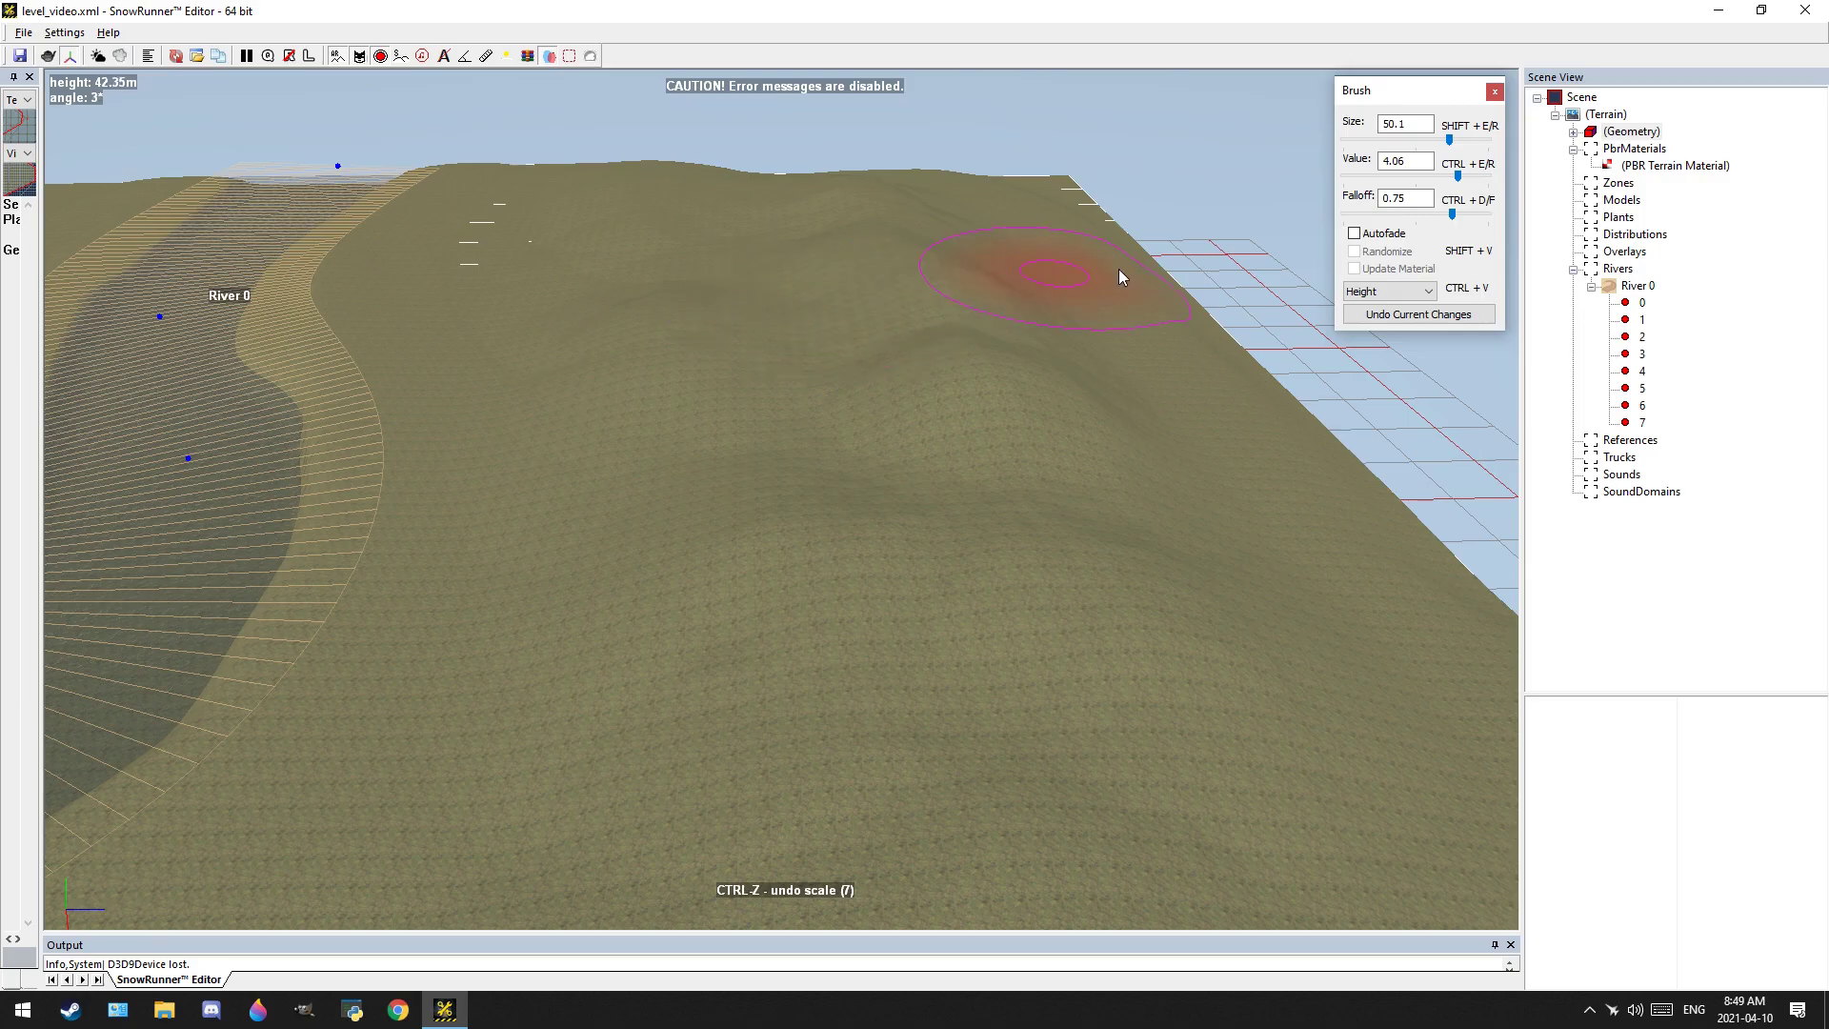
Set the Height brush value to 4.96 and raise hills along the right bank toward the far terrain edge
middle_click_drag(759, 536, 799, 638)
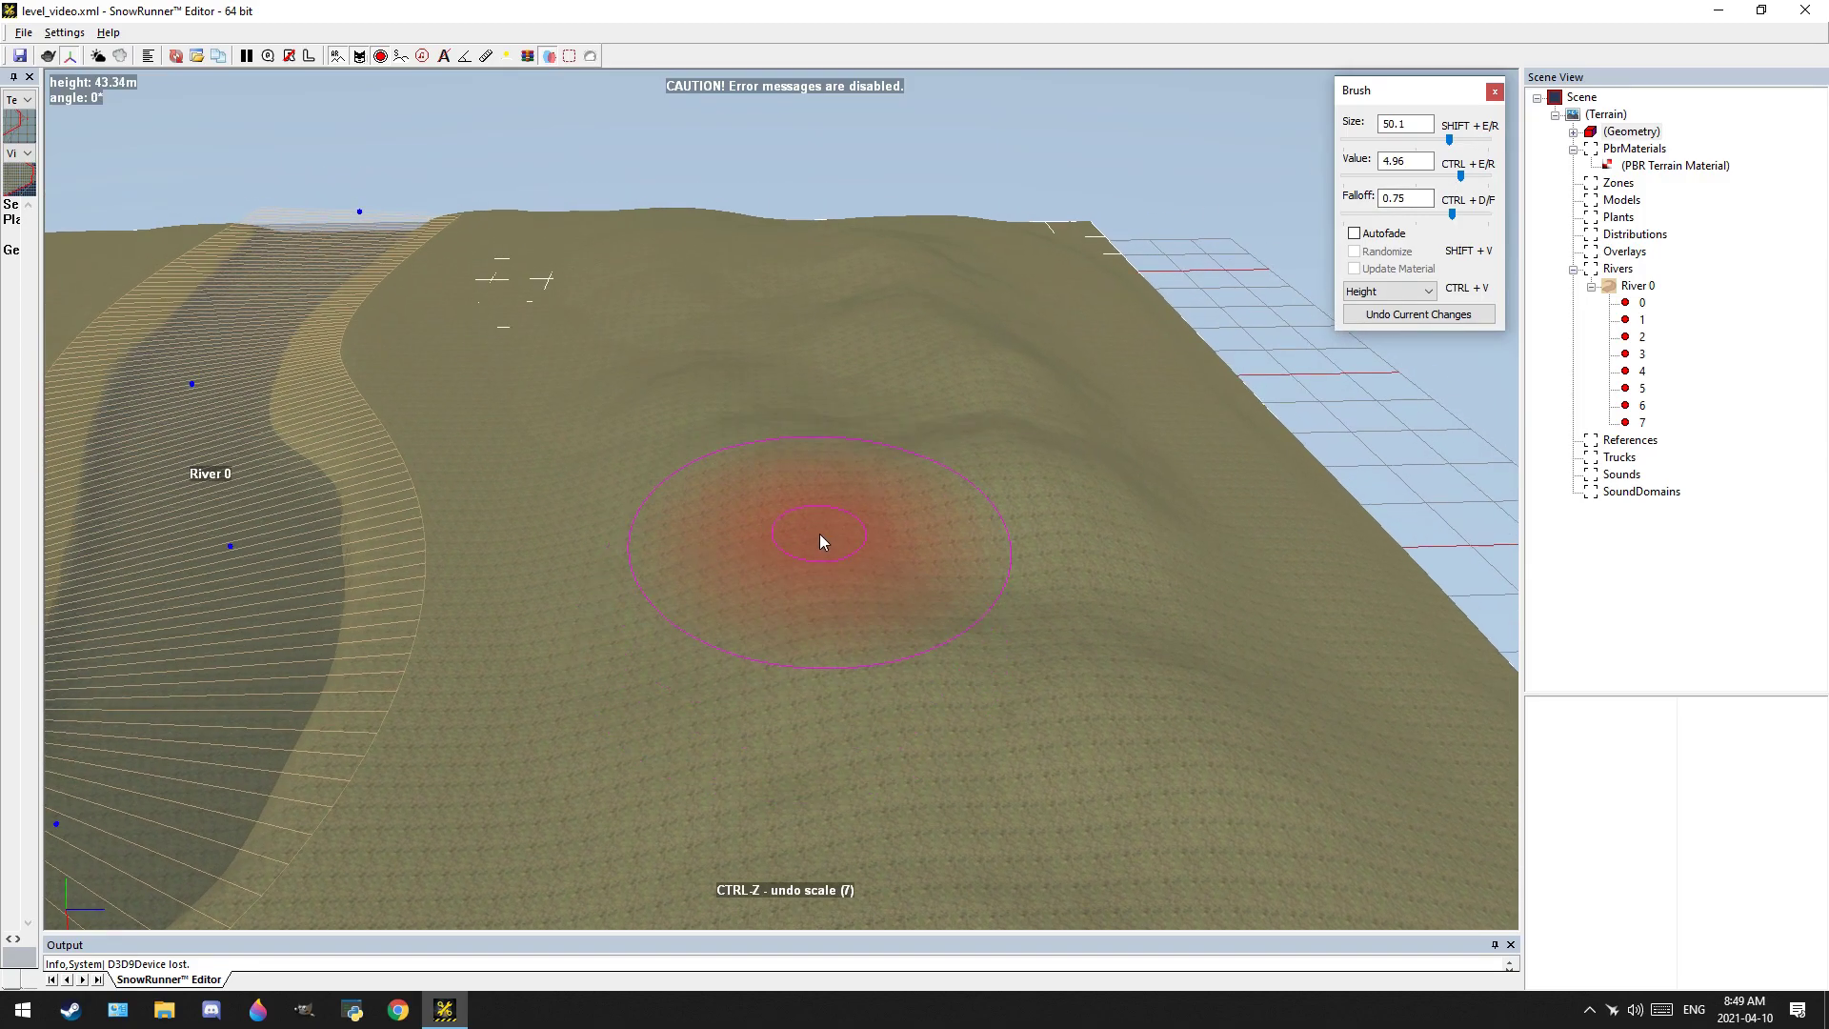
scroll(968, 608, "down", 3)
middle_click_drag(976, 681, 931, 299)
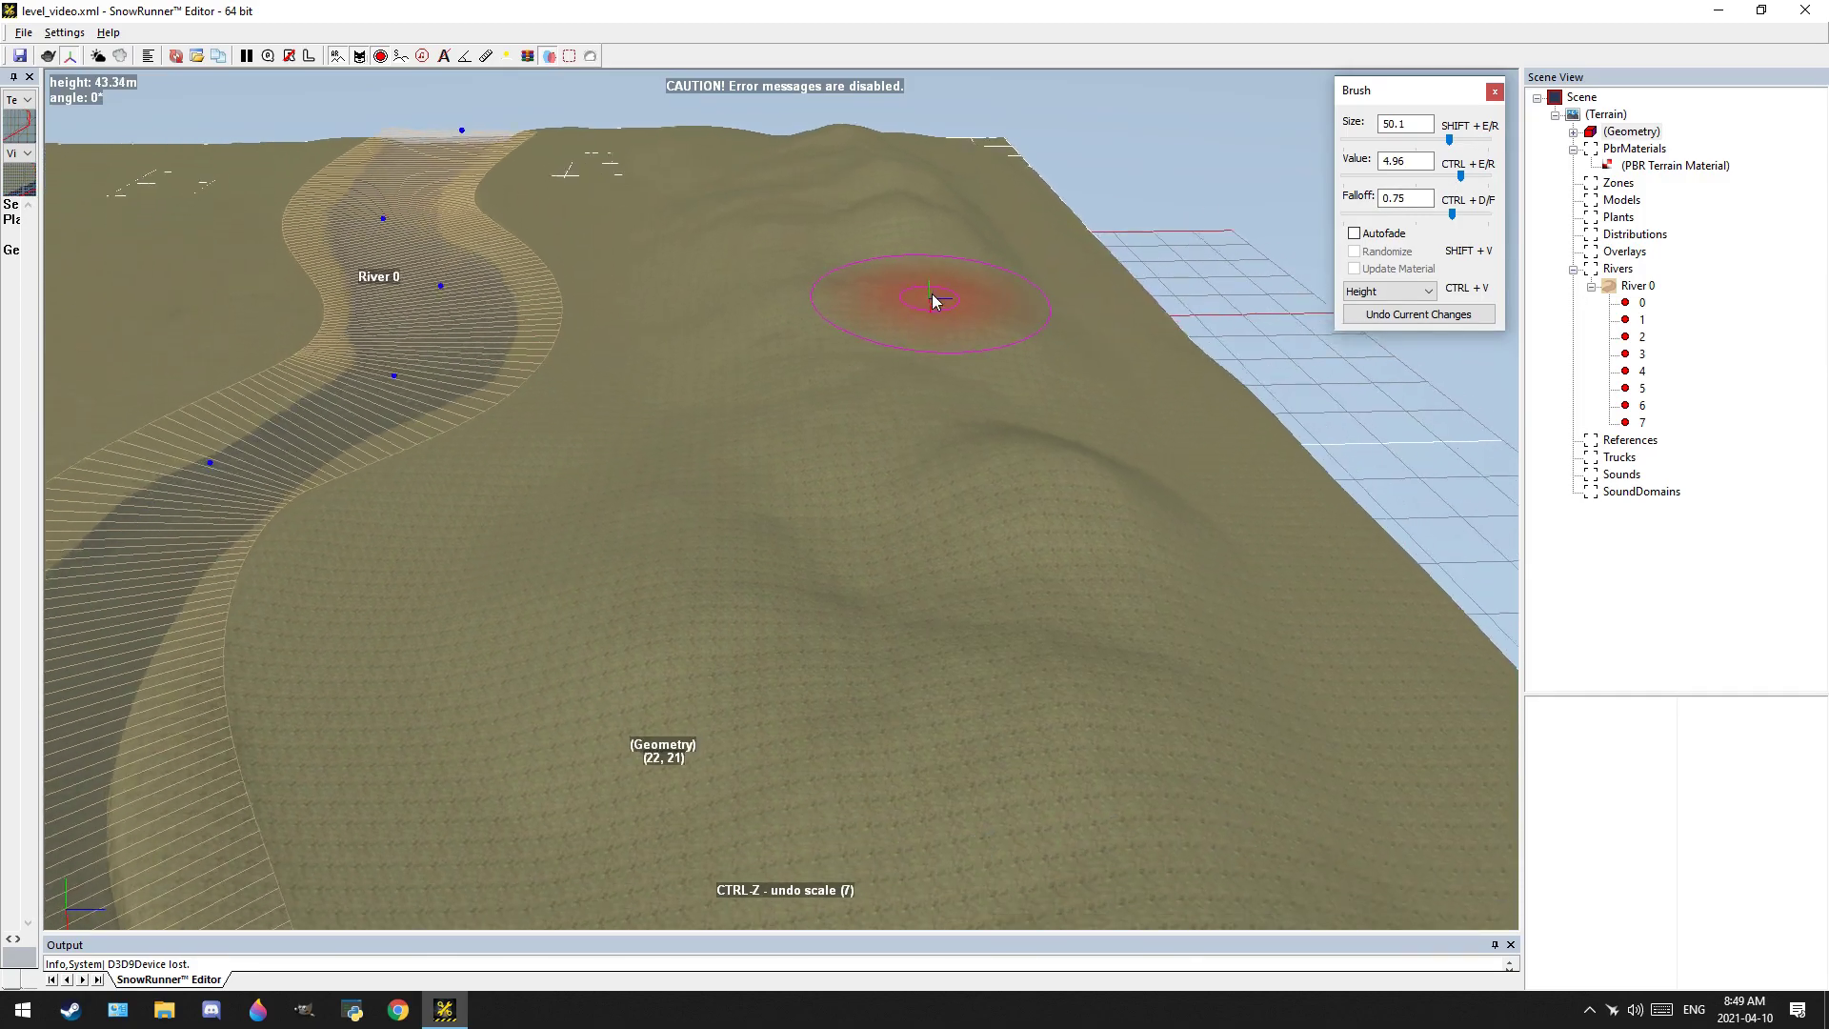
Raise rolling hills on the near and middle parts of the river's left bank with the size 50.1 Height brush
scroll(1025, 656, "down", 2)
middle_click_drag(1025, 655, 1286, 495)
mouse_move(531, 538)
middle_mouse_down()
mouse_move(730, 438)
mouse_move(838, 324)
middle_mouse_up()
mouse_move(403, 520)
left_mouse_down()
mouse_move(408, 342)
mouse_move(262, 580)
mouse_move(296, 586)
left_mouse_up()
middle_click_drag(429, 530, 545, 664)
left_click_drag(545, 663, 665, 605)
middle_click_drag(596, 356, 717, 438)
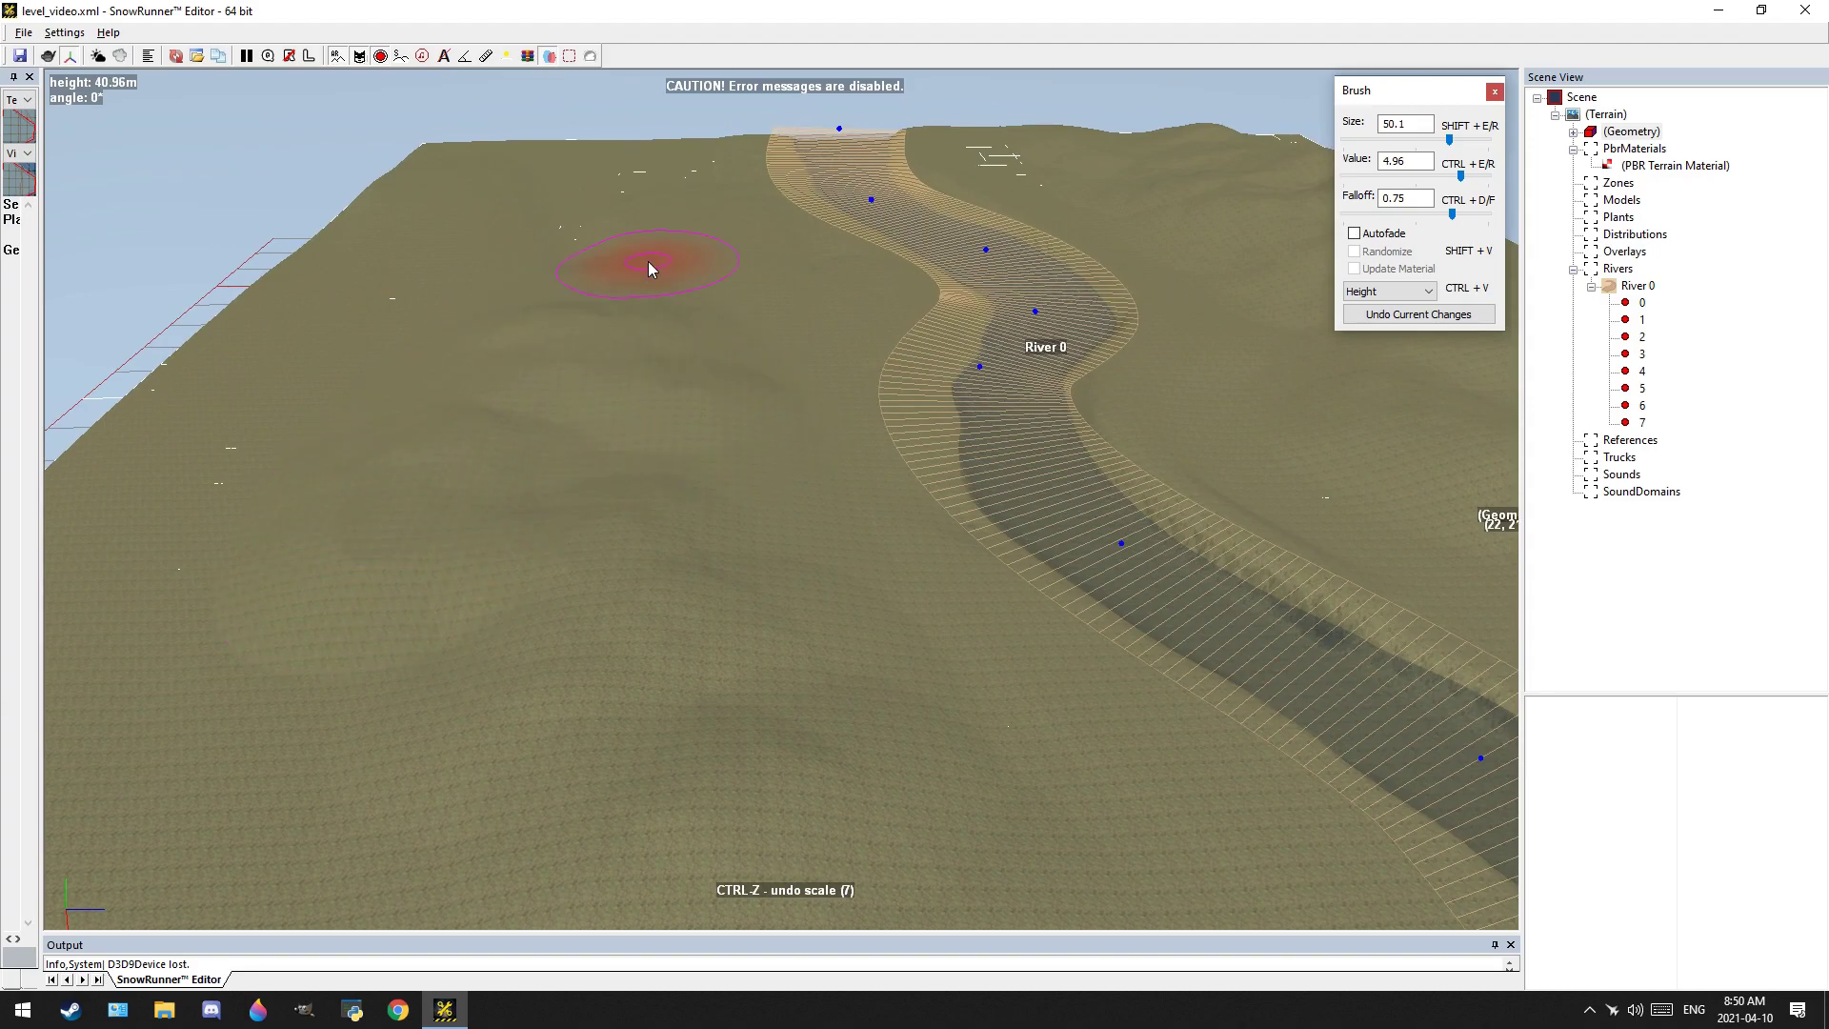
Extend the left bank's hills toward the far terrain edge and add height variation to the ground nearer the river
mouse_move(470, 449)
middle_mouse_down()
mouse_move(612, 232)
mouse_move(707, 397)
middle_mouse_up()
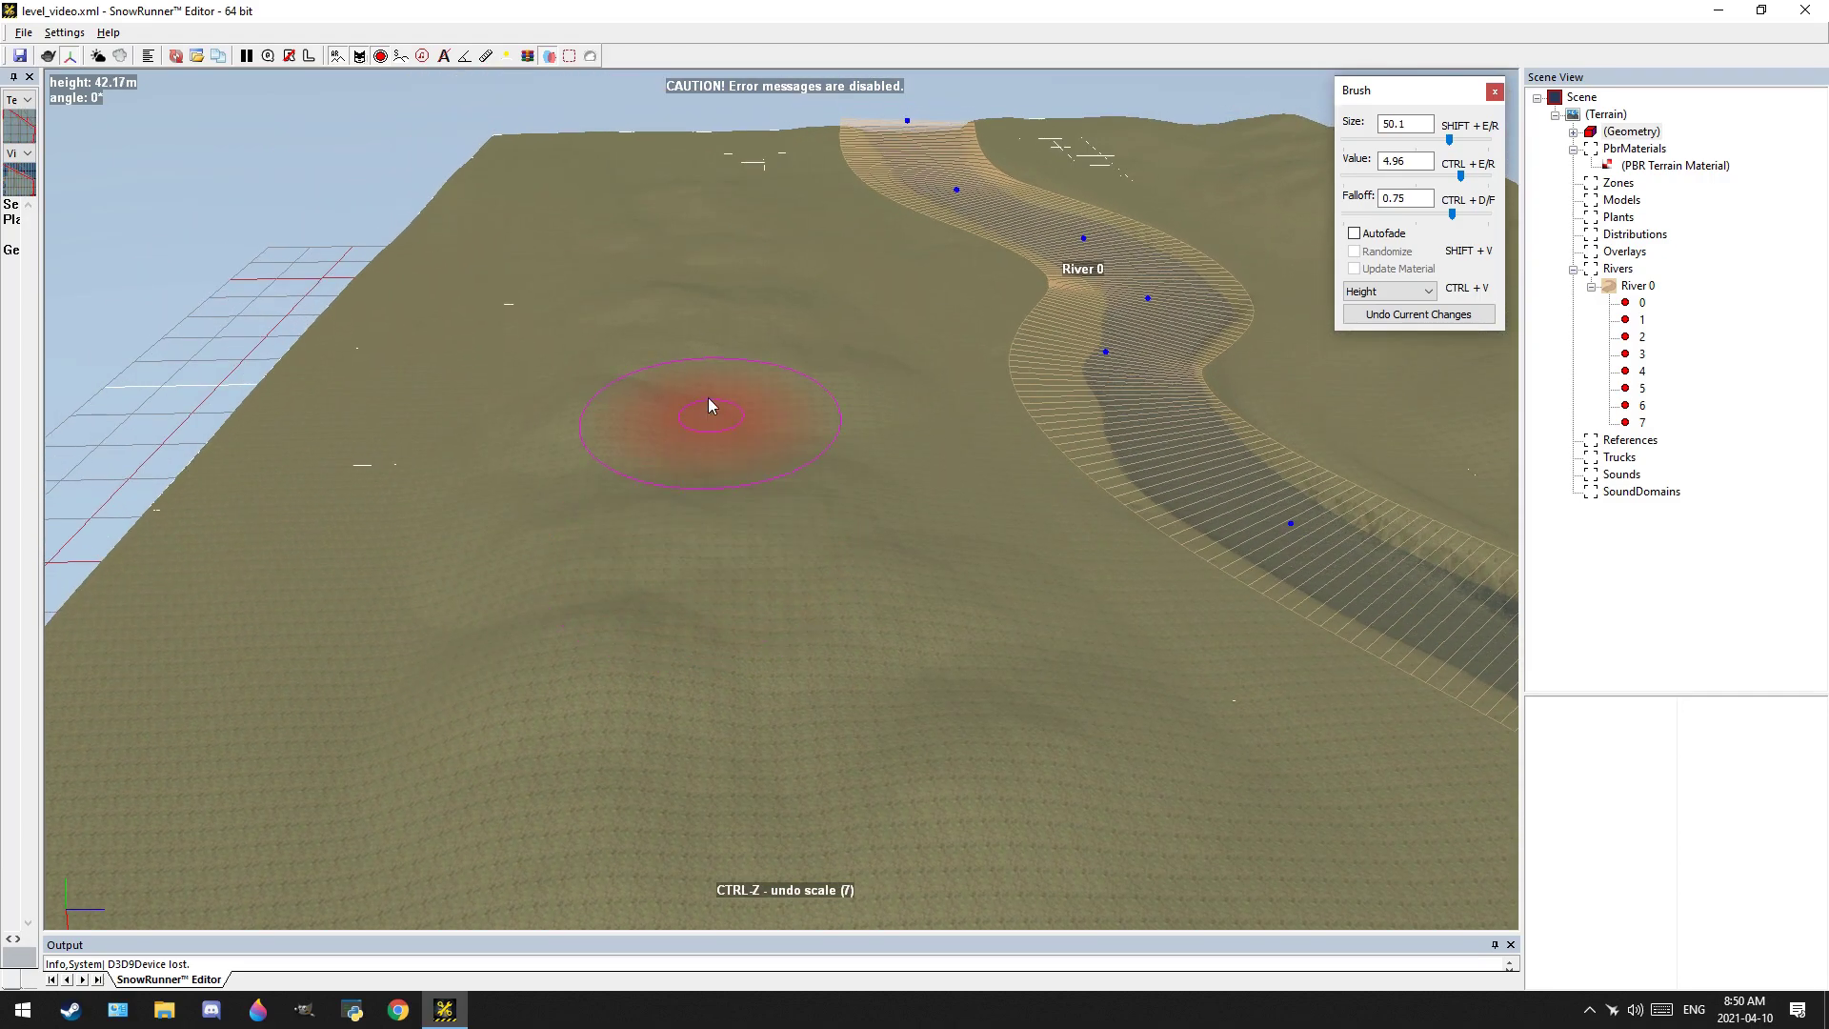
scroll(707, 394, "up", 3)
scroll(772, 563, "down", 5)
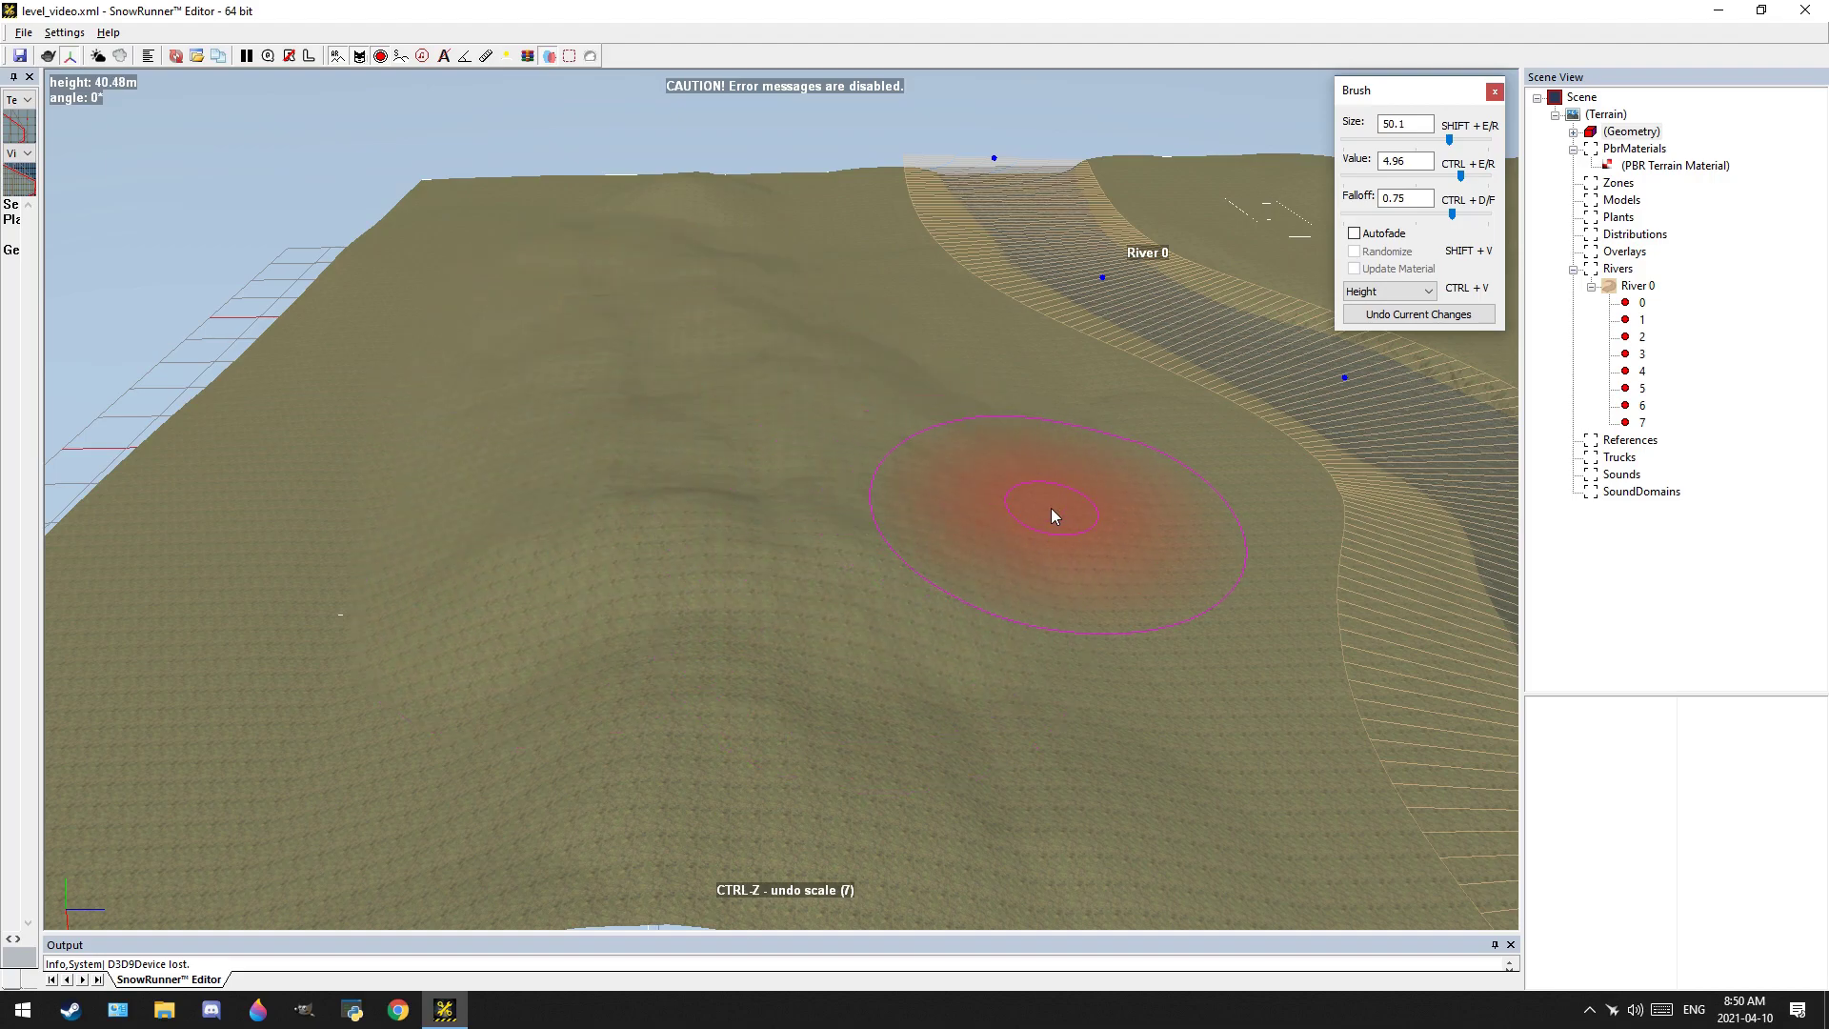
middle_click_drag(987, 478, 667, 640)
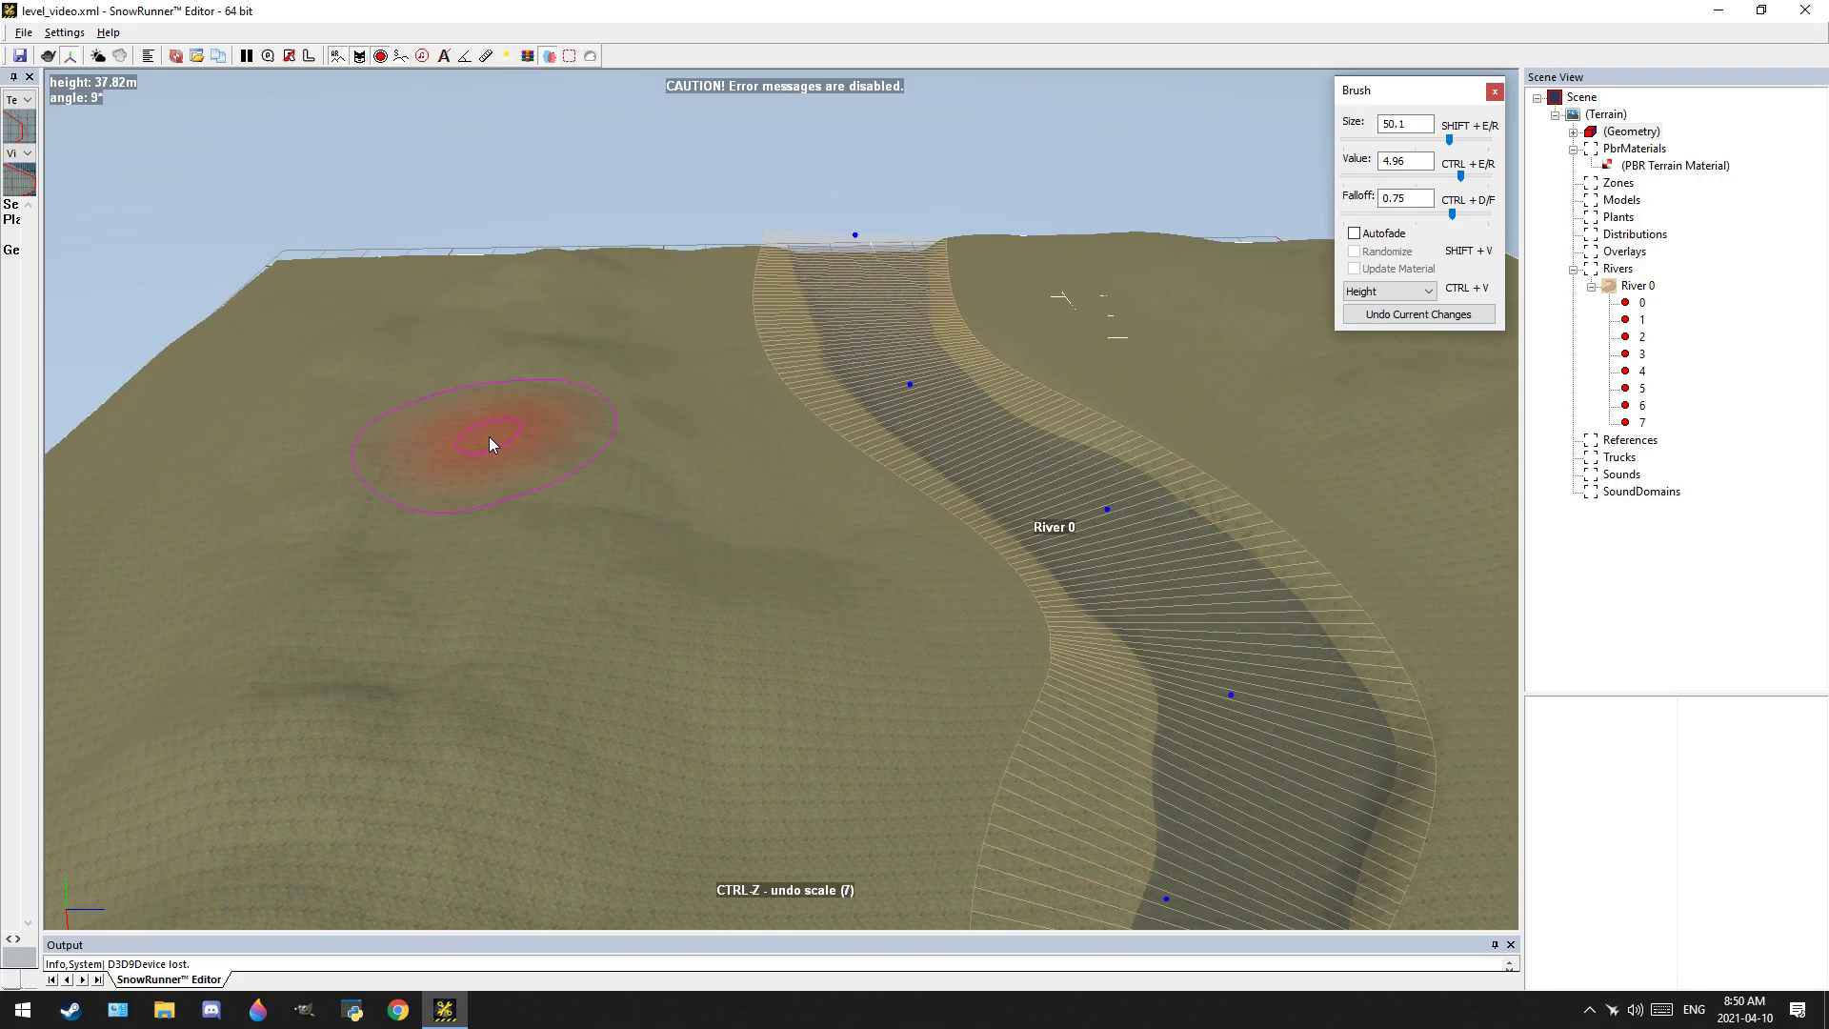
middle_click_drag(489, 436, 735, 356)
middle_click_drag(981, 678, 563, 358)
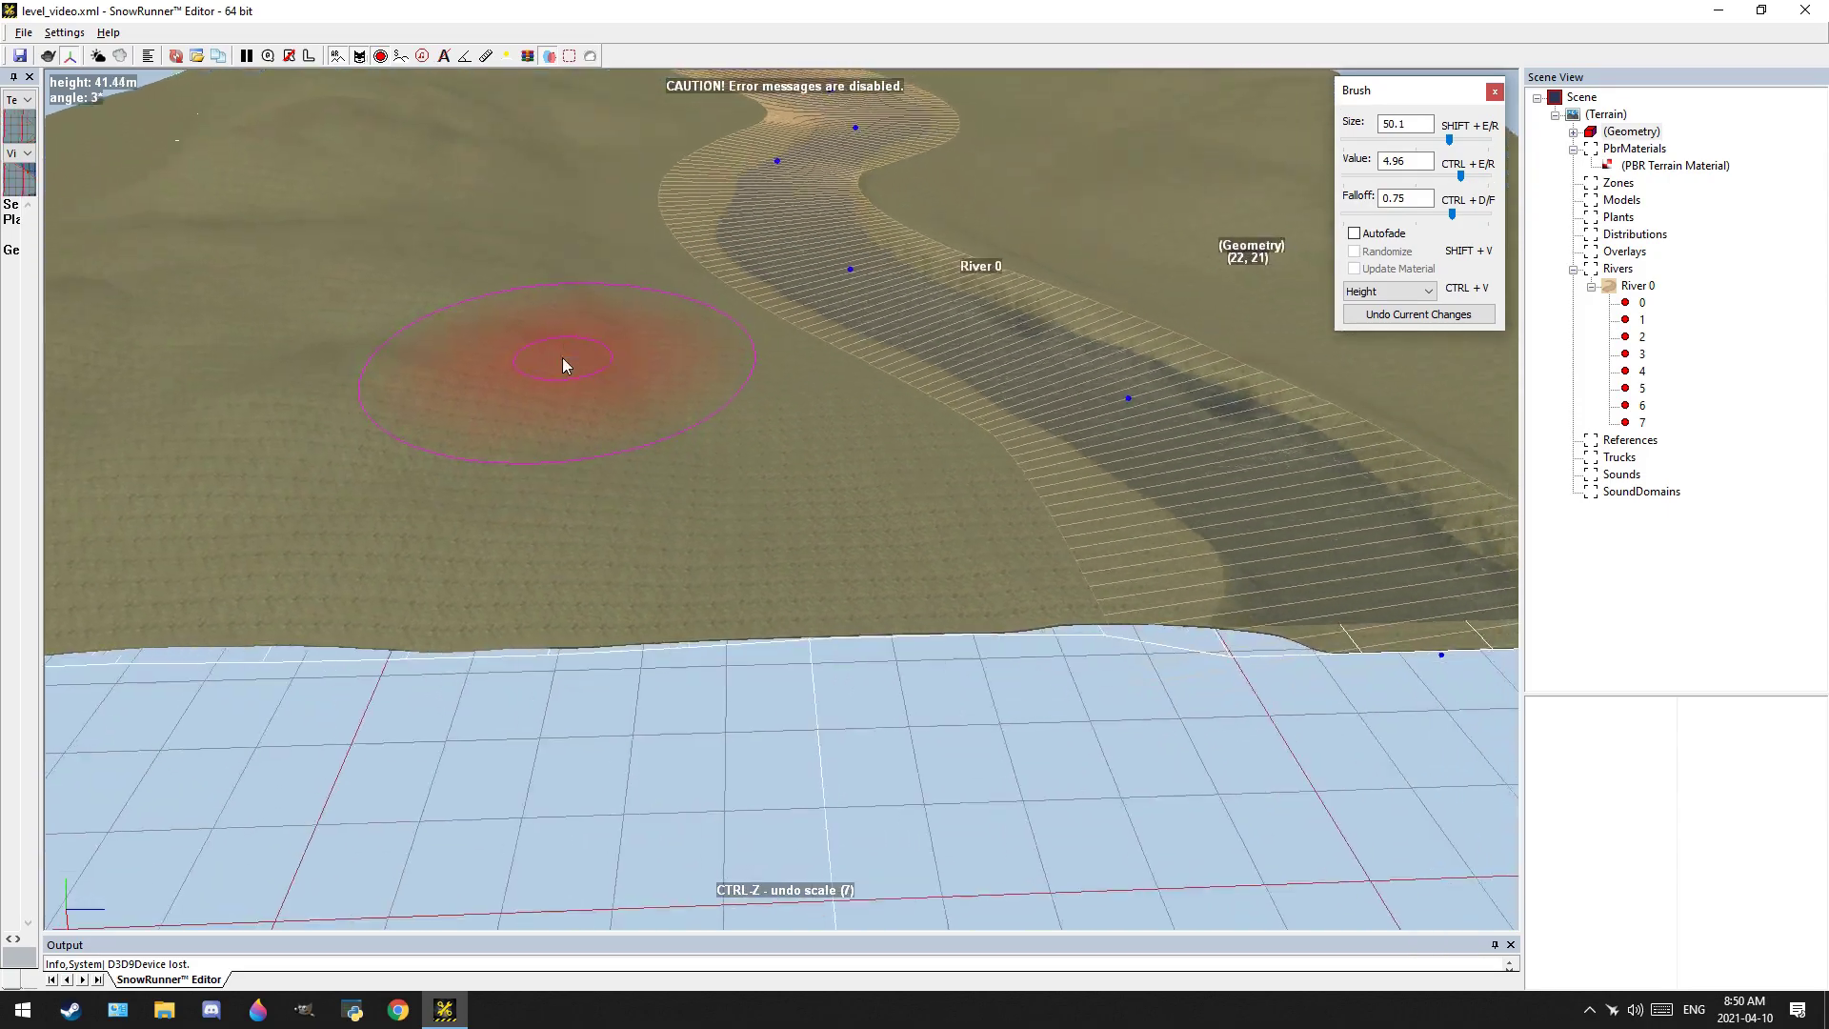
Add gentle mounds on the right bank between the river and its hills, finish editing the terrain, and view the result
middle_click_drag(751, 530, 339, 727)
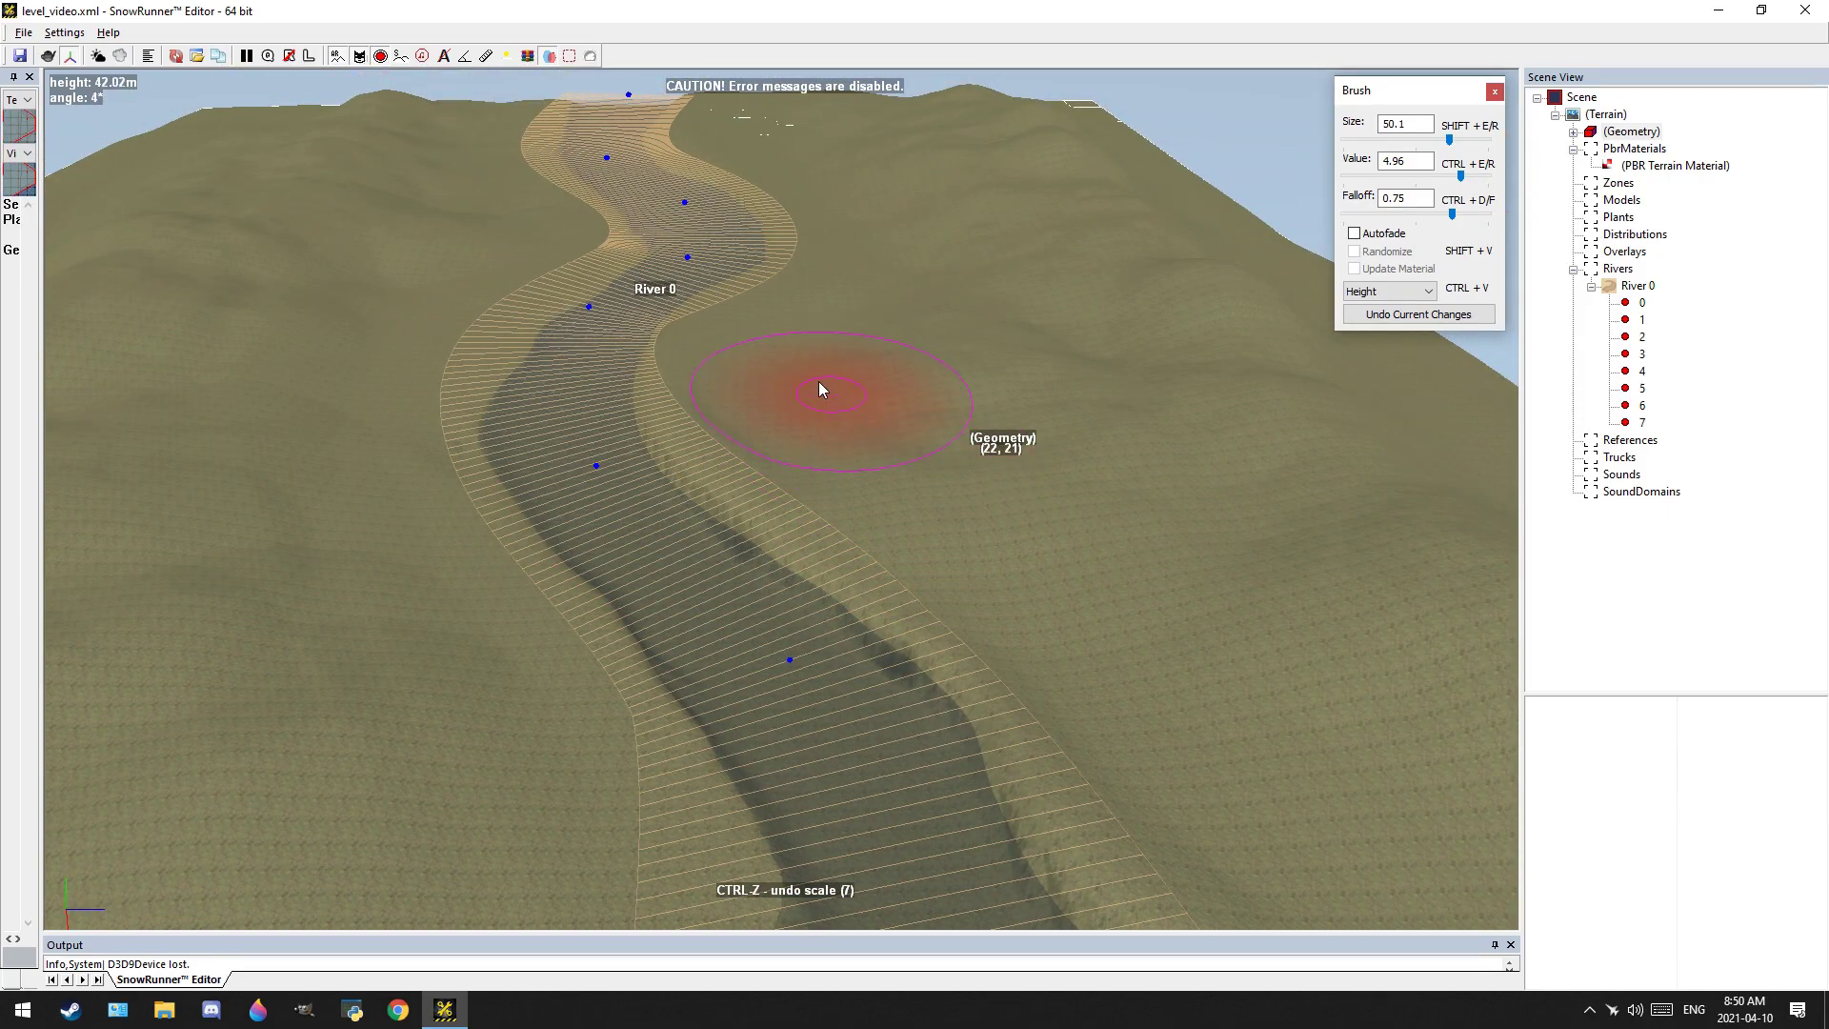
middle_click_drag(1152, 633, 862, 624)
mouse_move(968, 347)
middle_mouse_down()
mouse_move(893, 280)
mouse_move(920, 386)
mouse_move(861, 666)
middle_mouse_up()
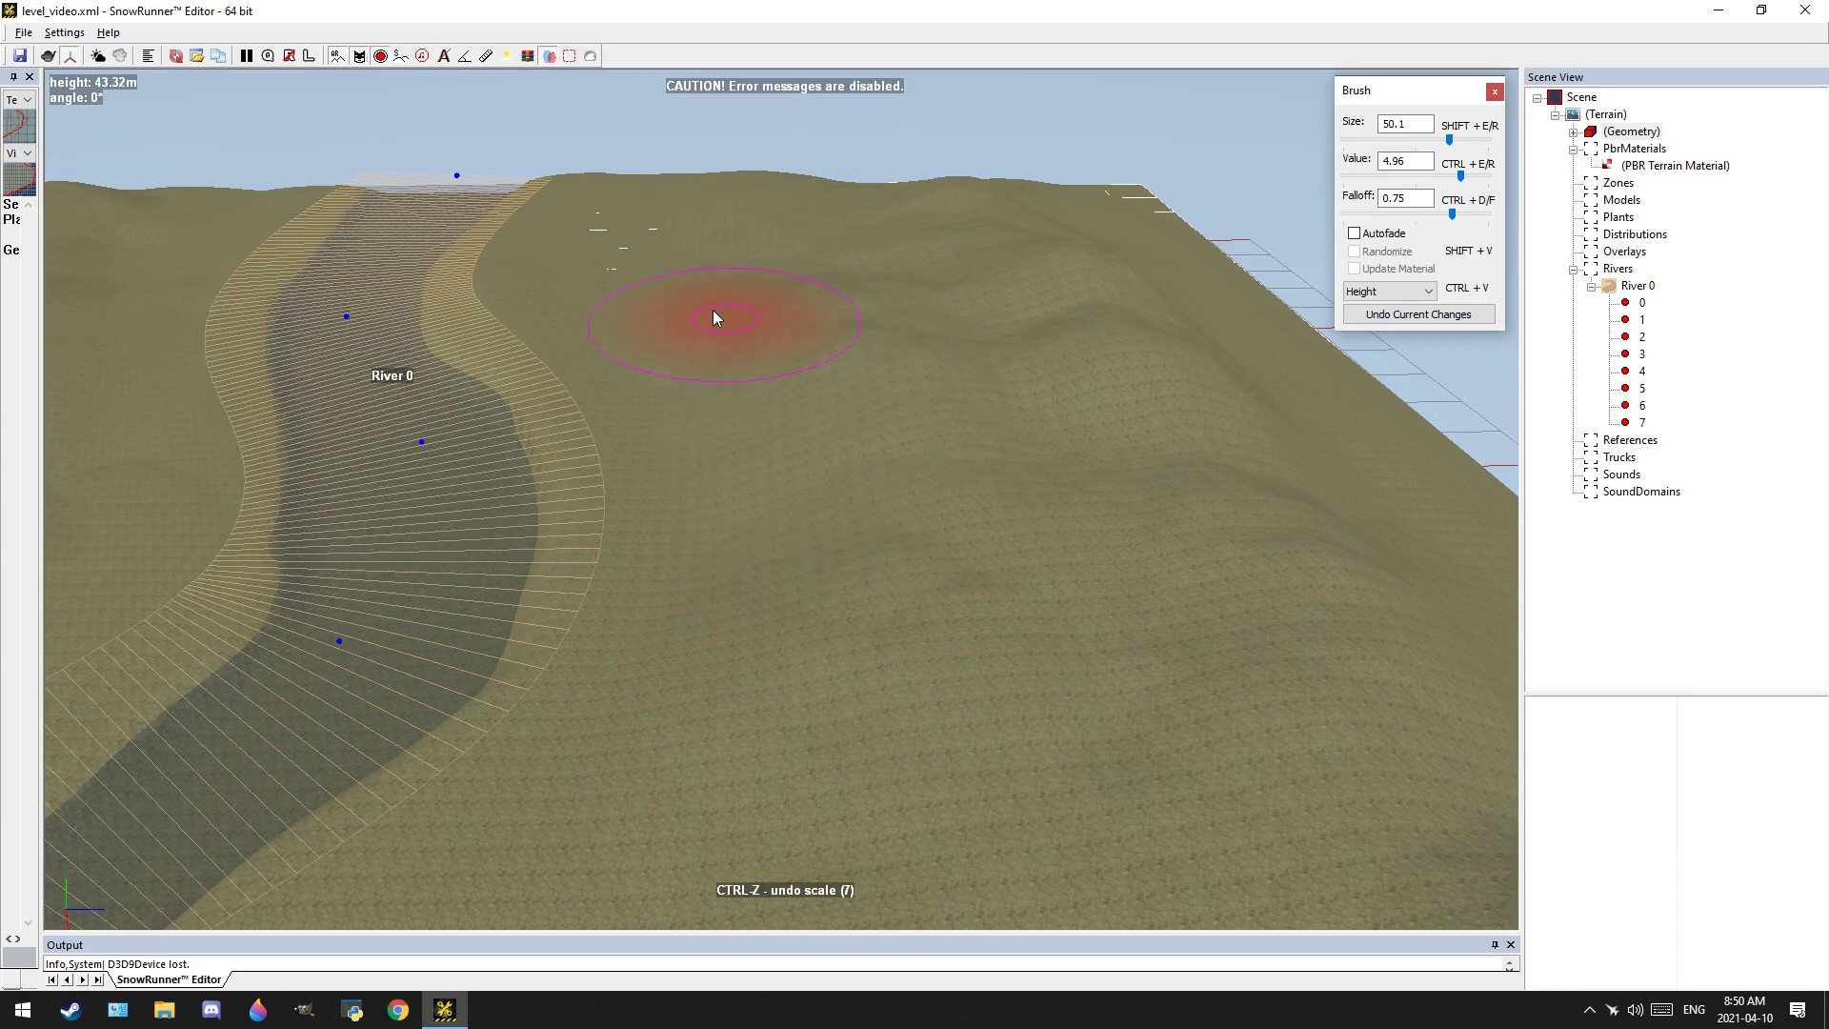
middle_click_drag(814, 282, 888, 202)
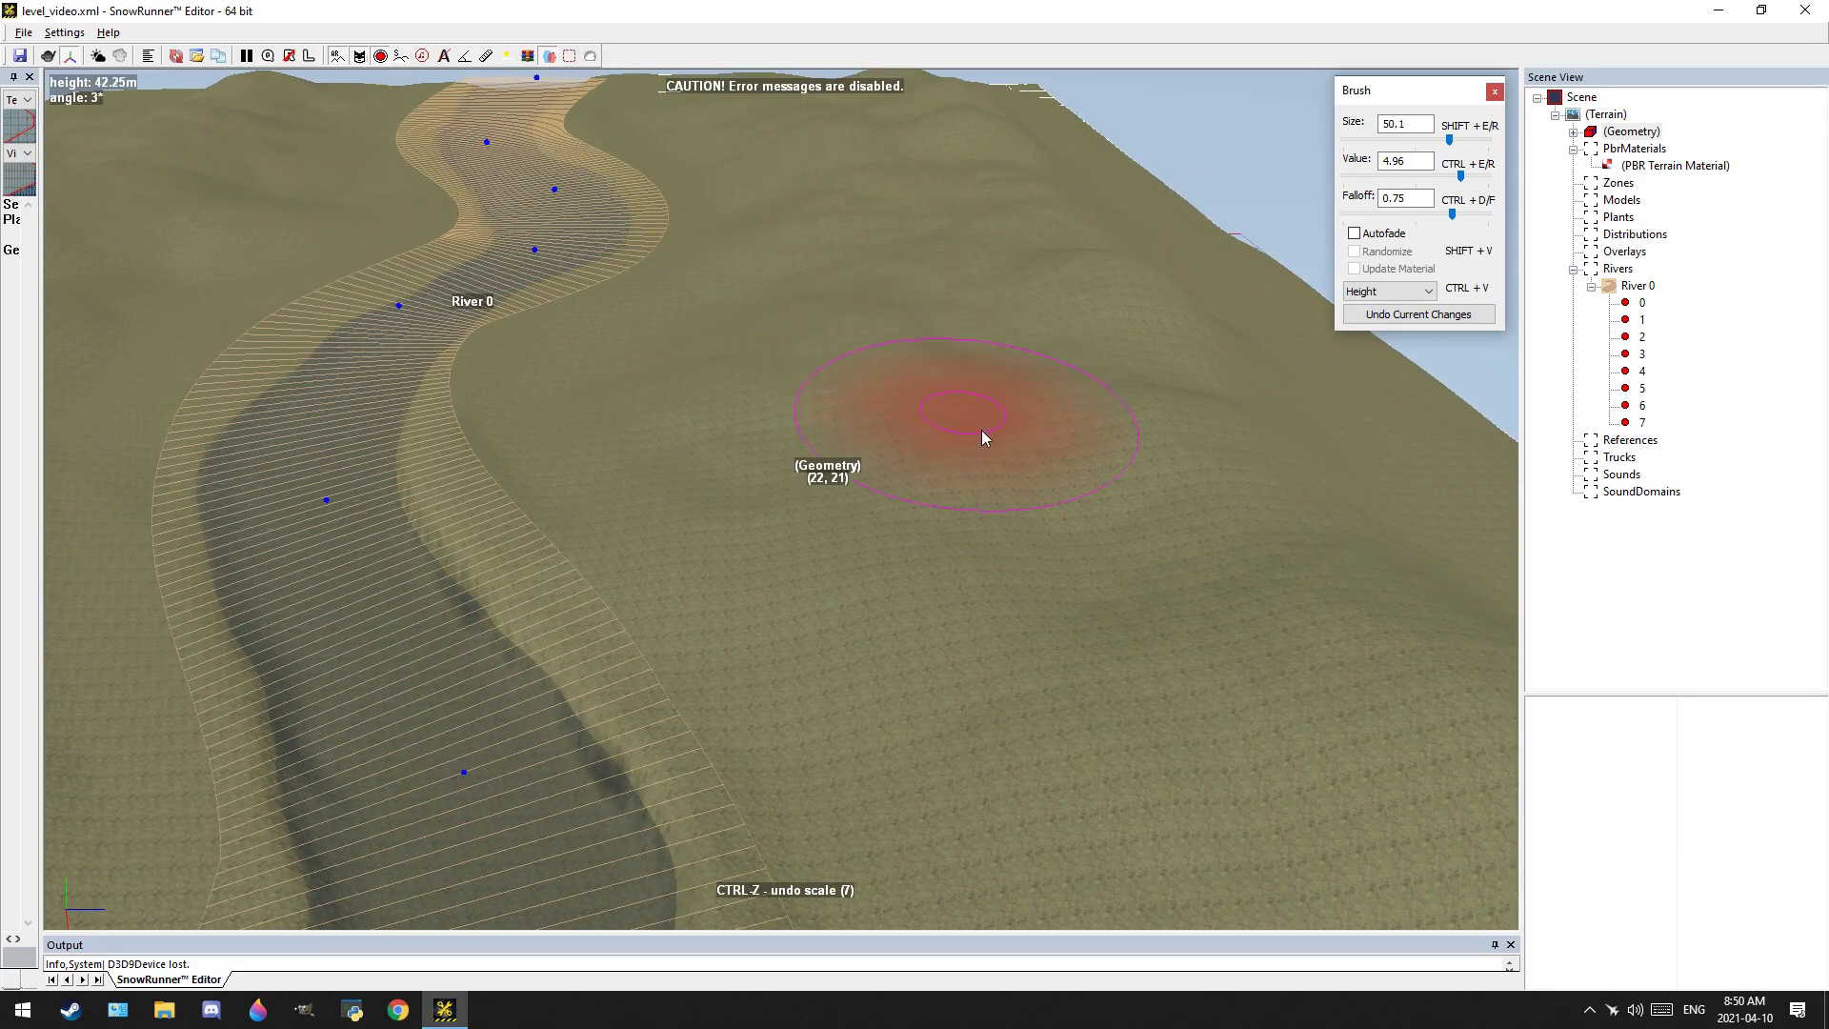
middle_click_drag(1029, 592, 977, 396)
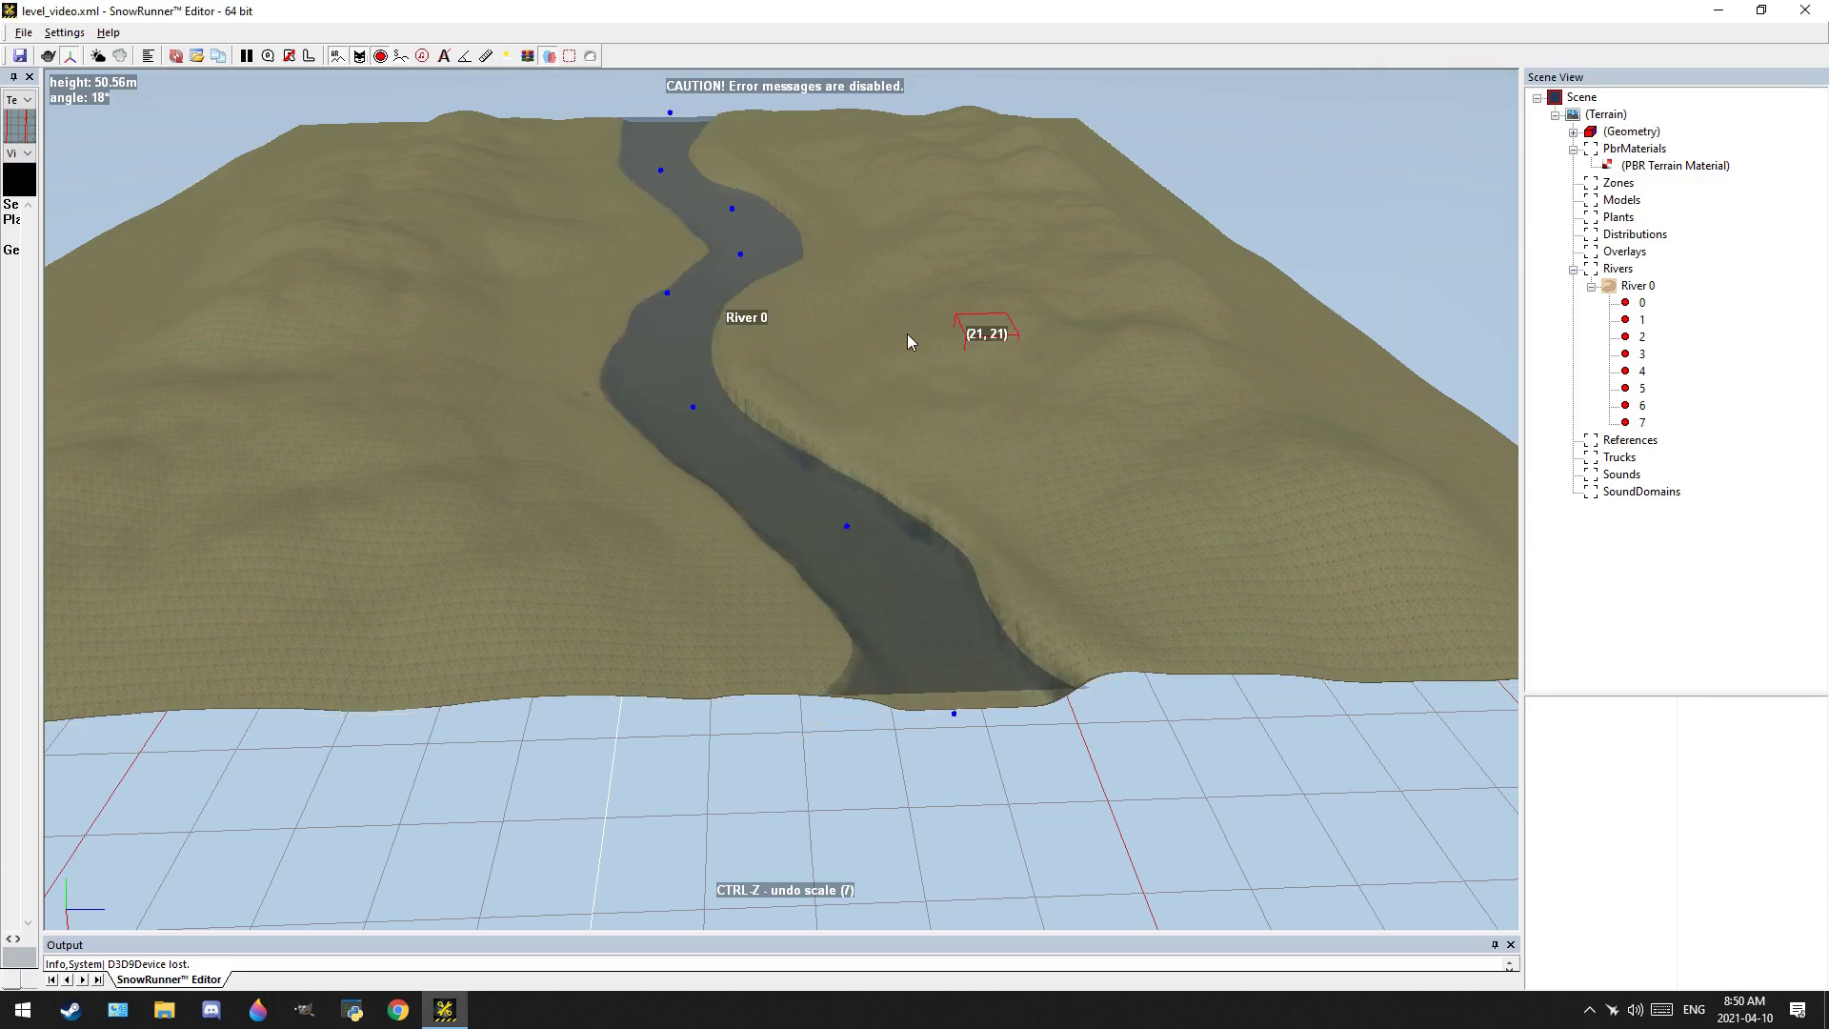
scroll(833, 381, "up", 5)
mouse_move(832, 381)
right_mouse_down()
mouse_move(806, 351)
mouse_move(816, 368)
right_mouse_up()
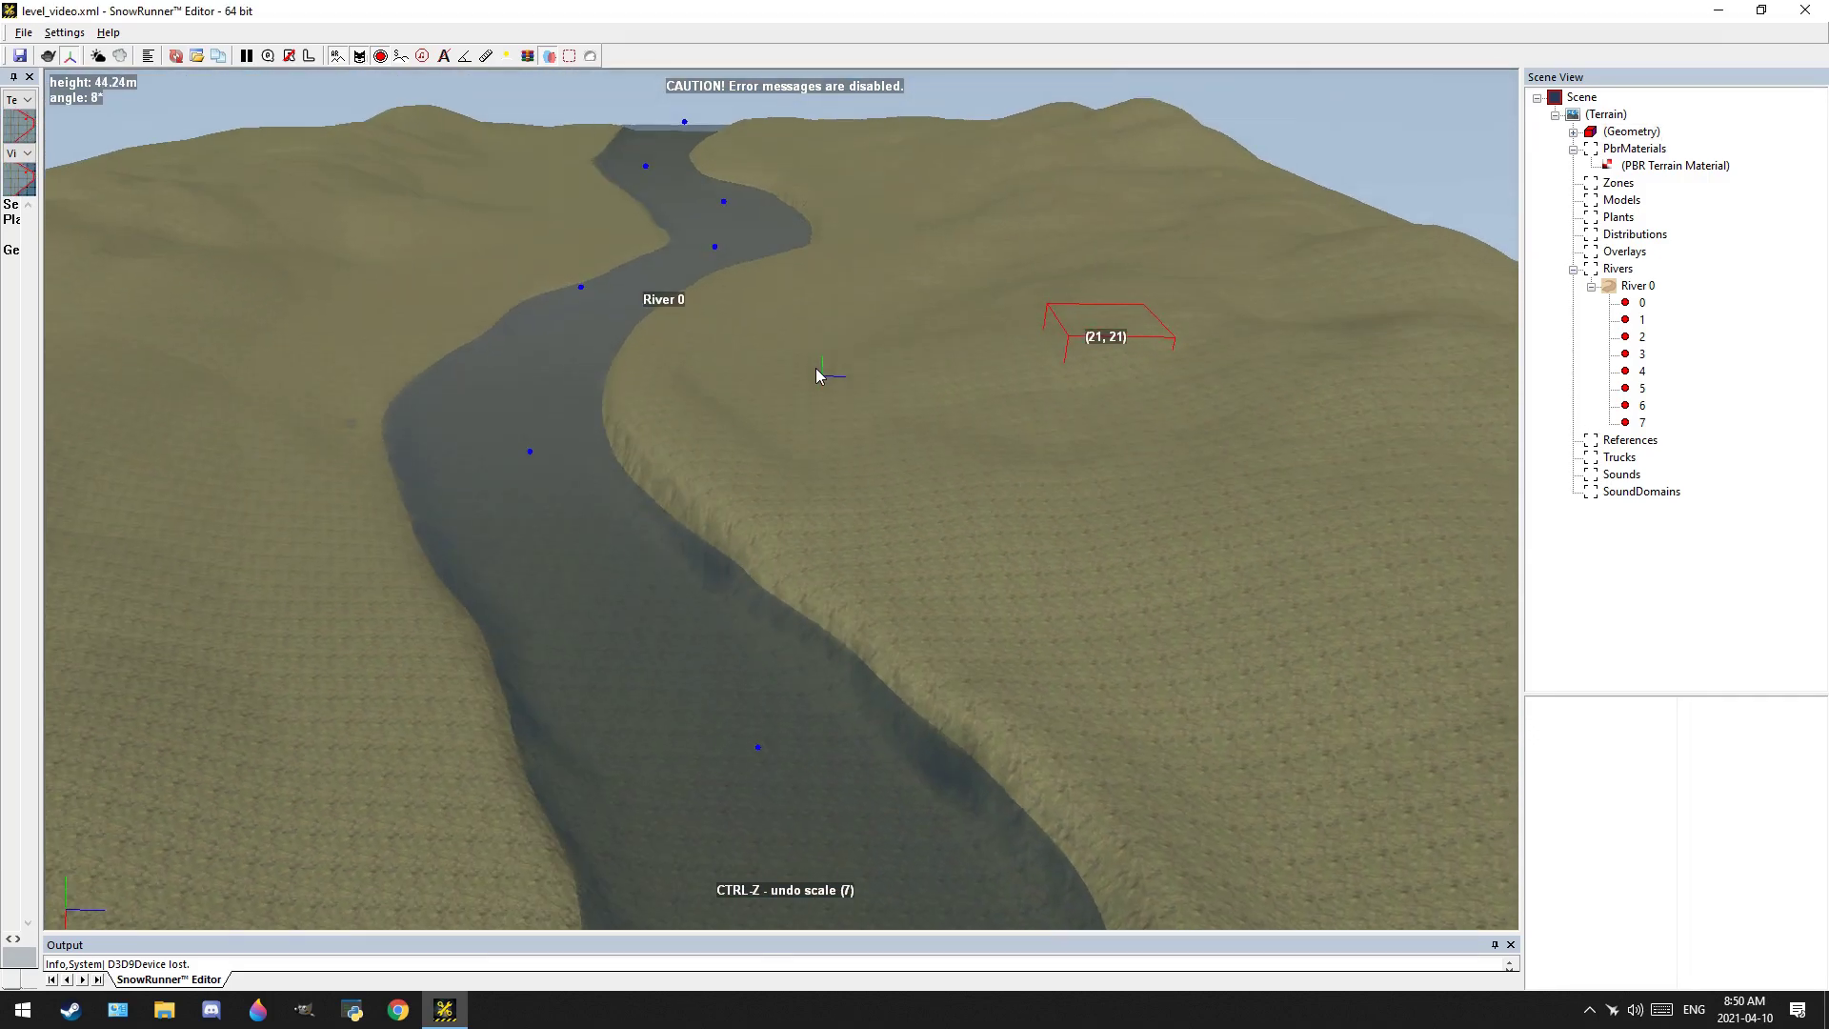
Examine the river and the hills on both banks from several angles and distances
scroll(820, 376, "down", 3)
middle_click_drag(820, 375, 1100, 439)
scroll(1035, 552, "down", 4)
middle_click_drag(1034, 551, 988, 459)
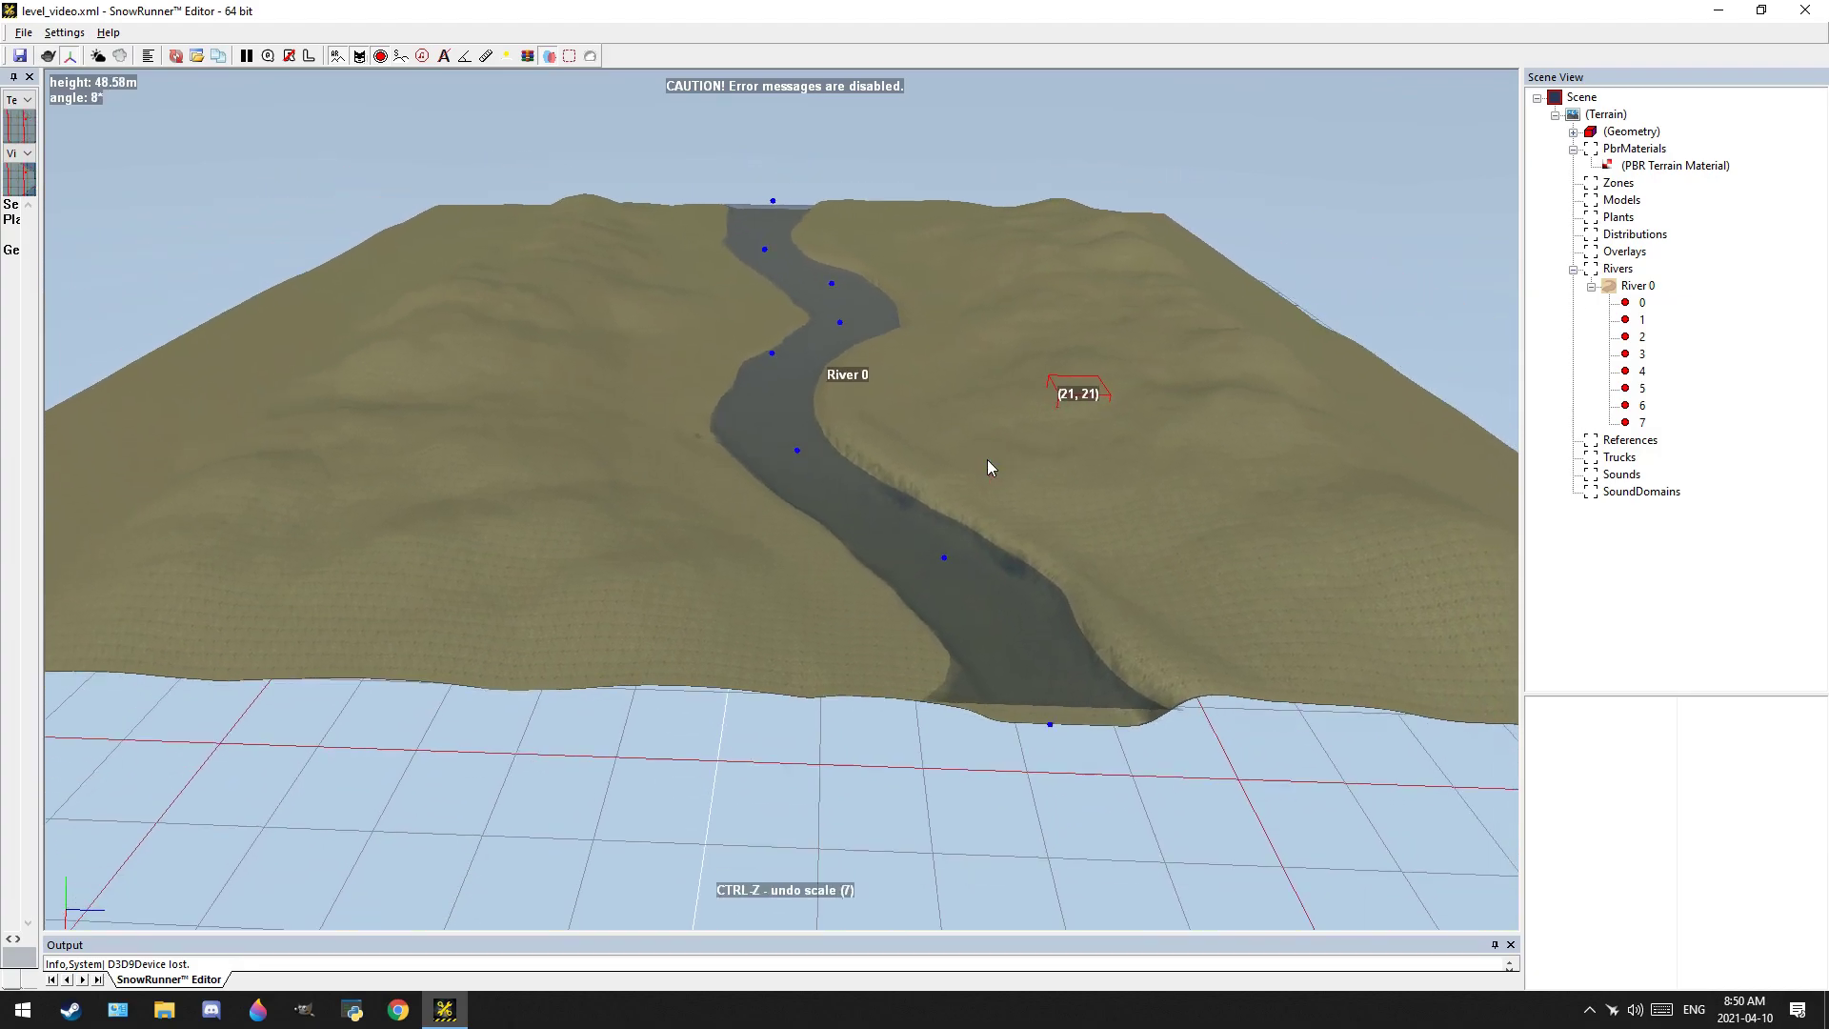
scroll(866, 413, "up", 4)
right_click_drag(866, 413, 820, 482)
scroll(874, 413, "down", 4)
middle_click_drag(820, 482, 967, 446)
scroll(751, 482, "down", 3)
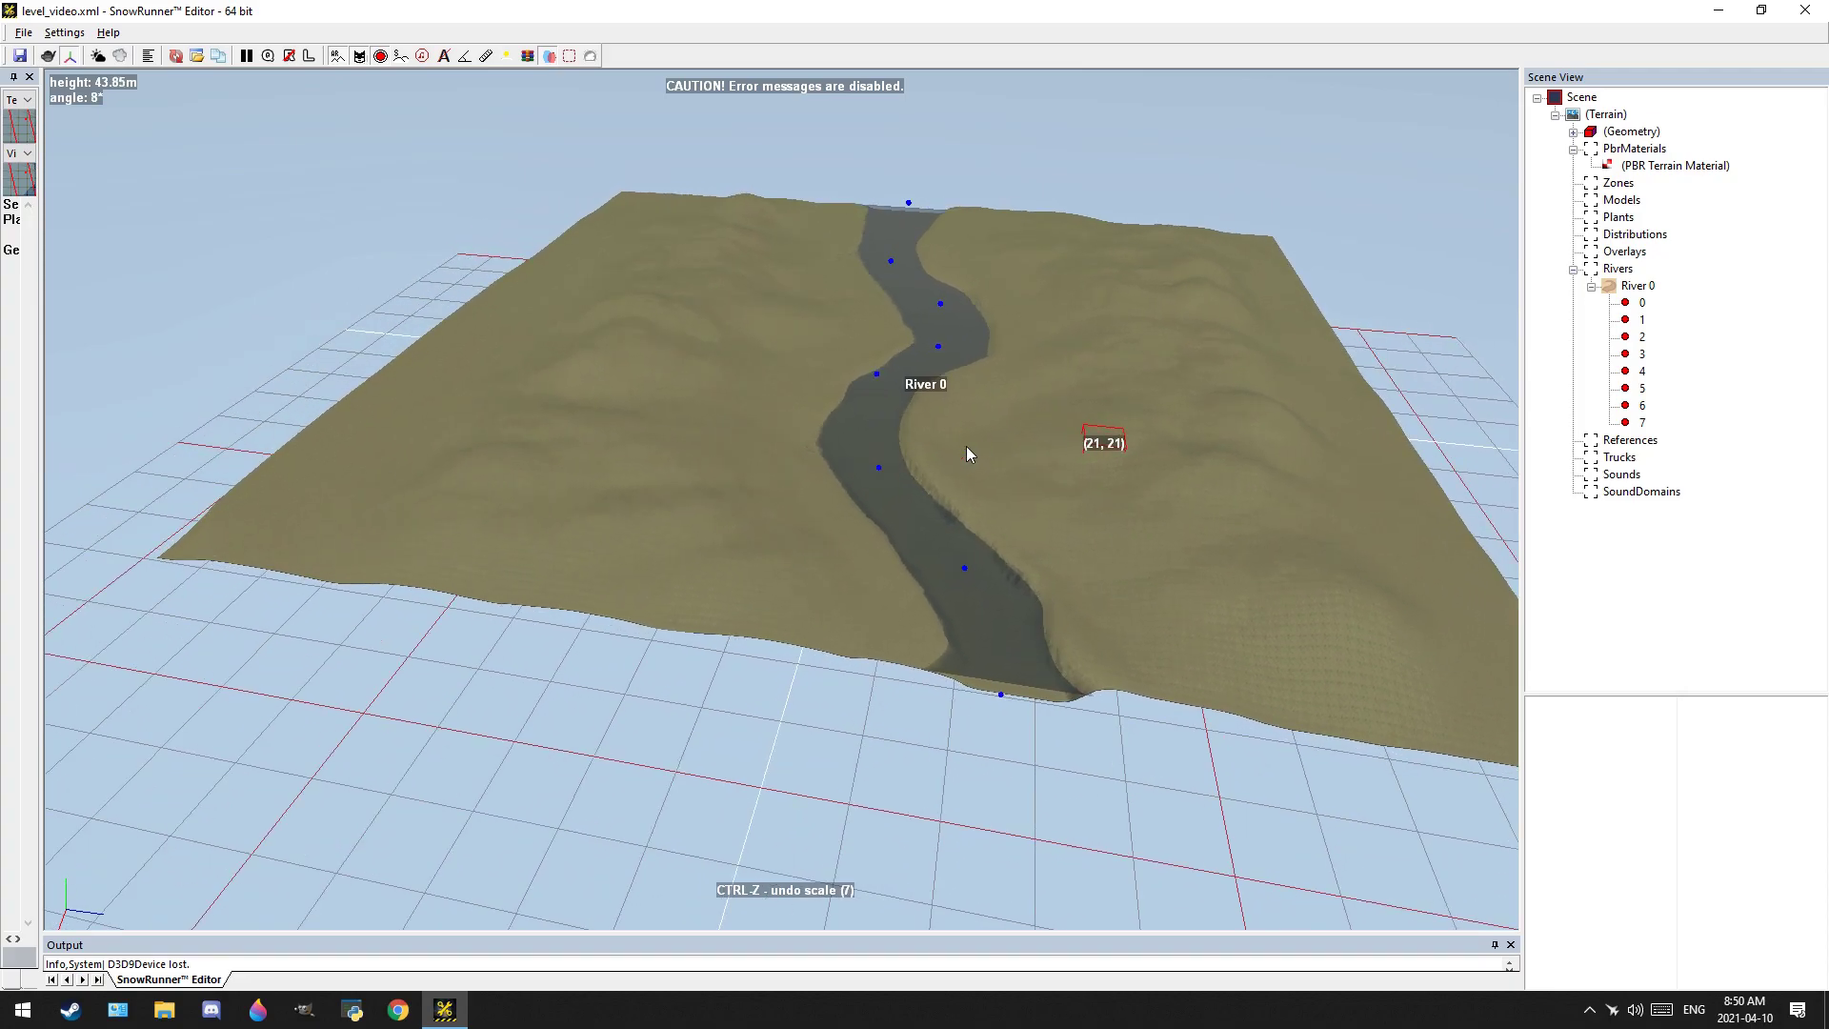
right_click_drag(945, 472, 868, 520)
scroll(1050, 427, "up", 4)
Collapse the Rivers group in the scene tree and select the terrain on the right bank
left_click(870, 520)
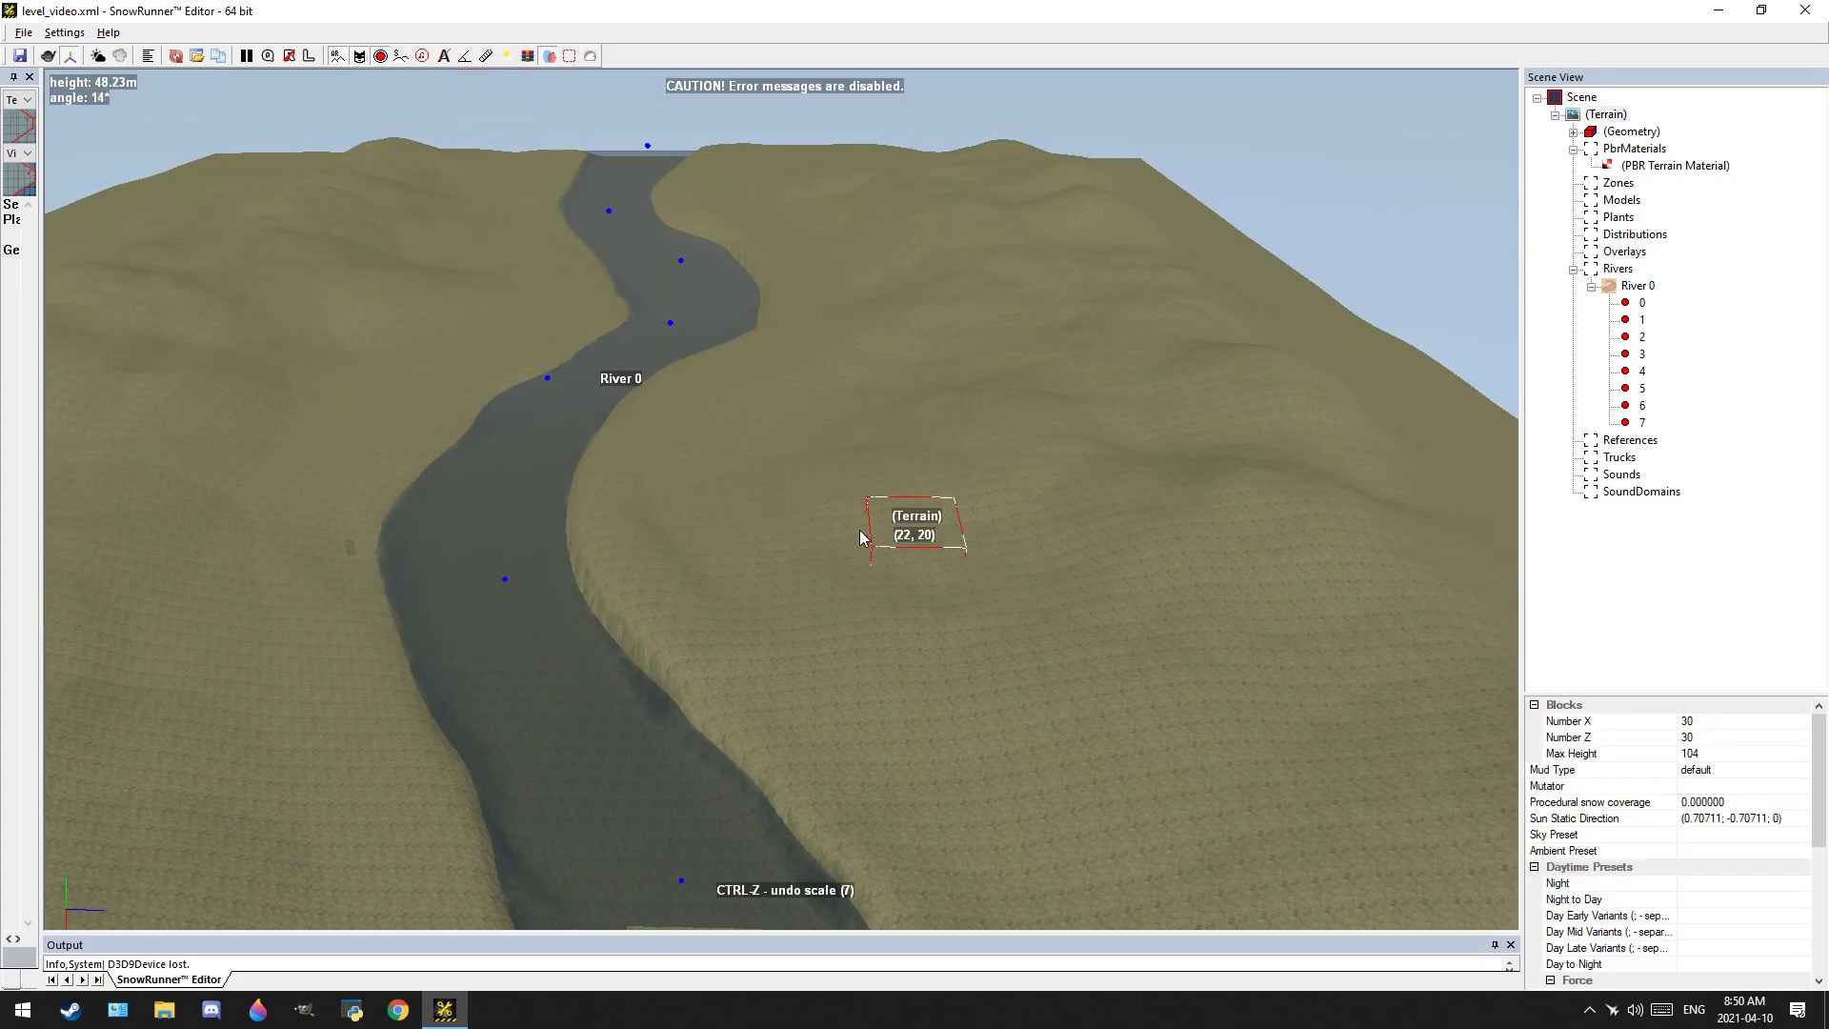
left_click(1574, 270)
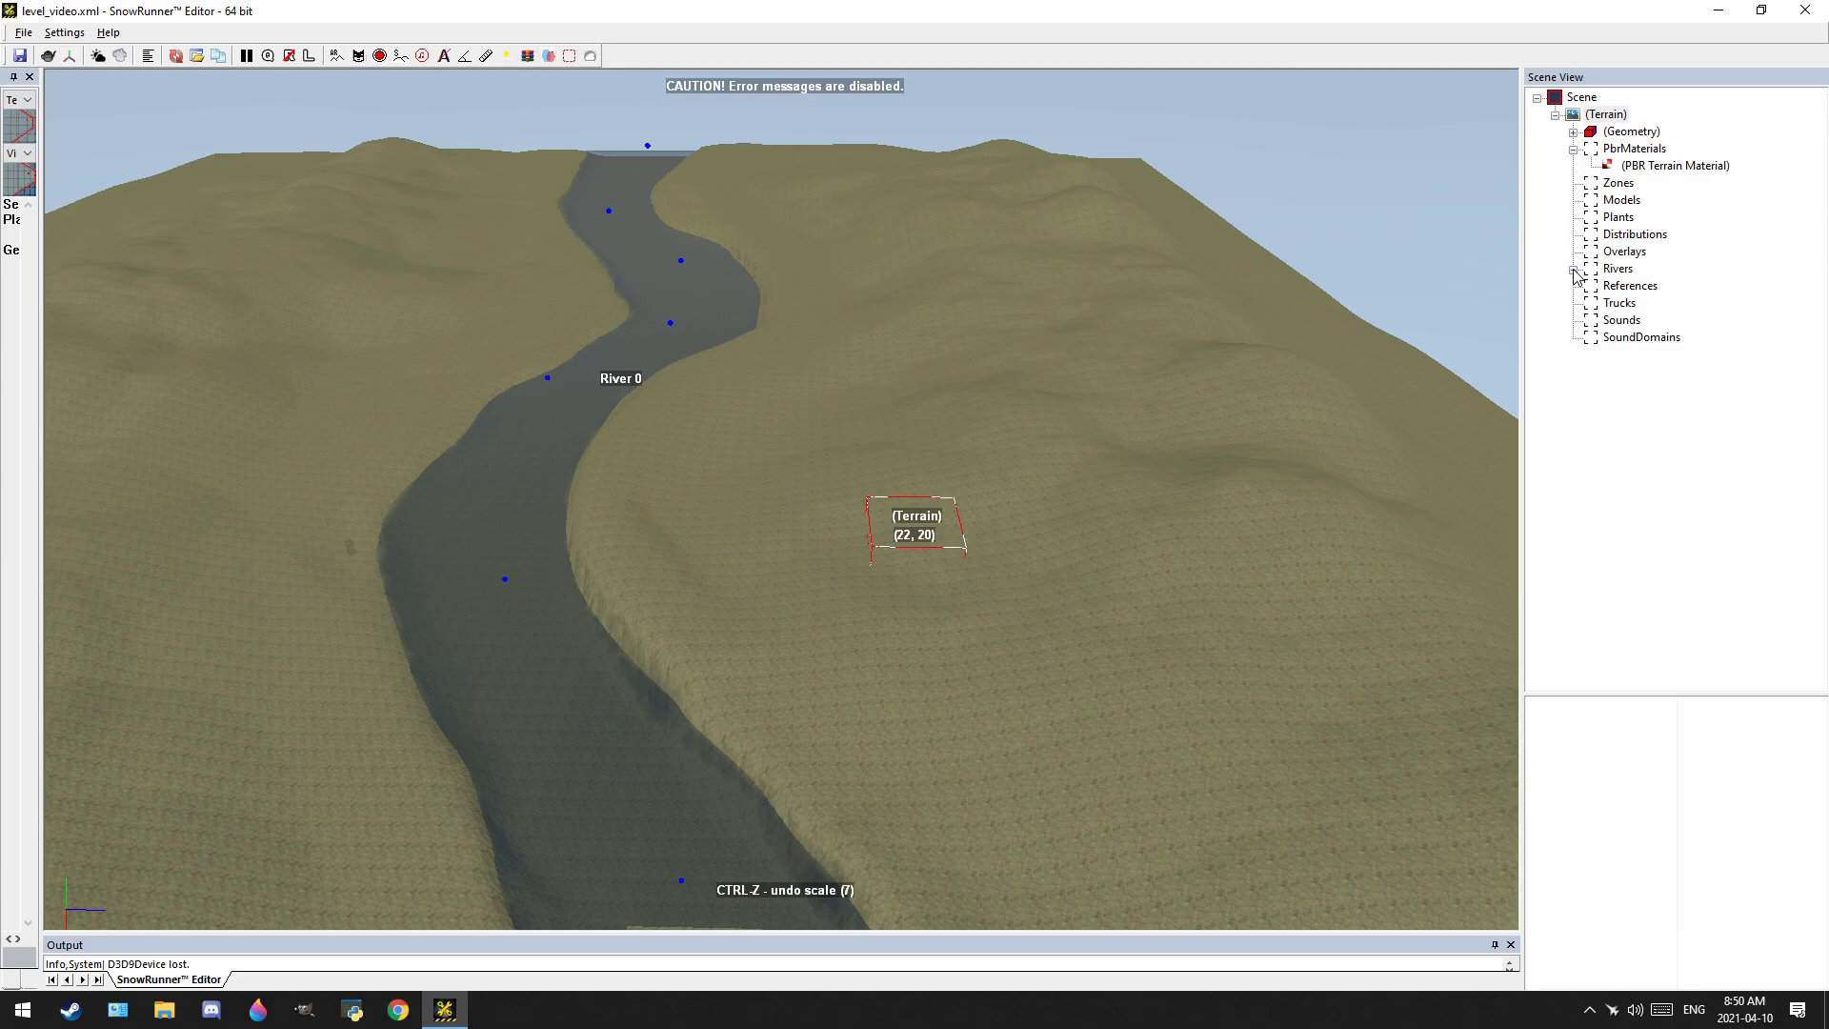
left_click(1051, 560)
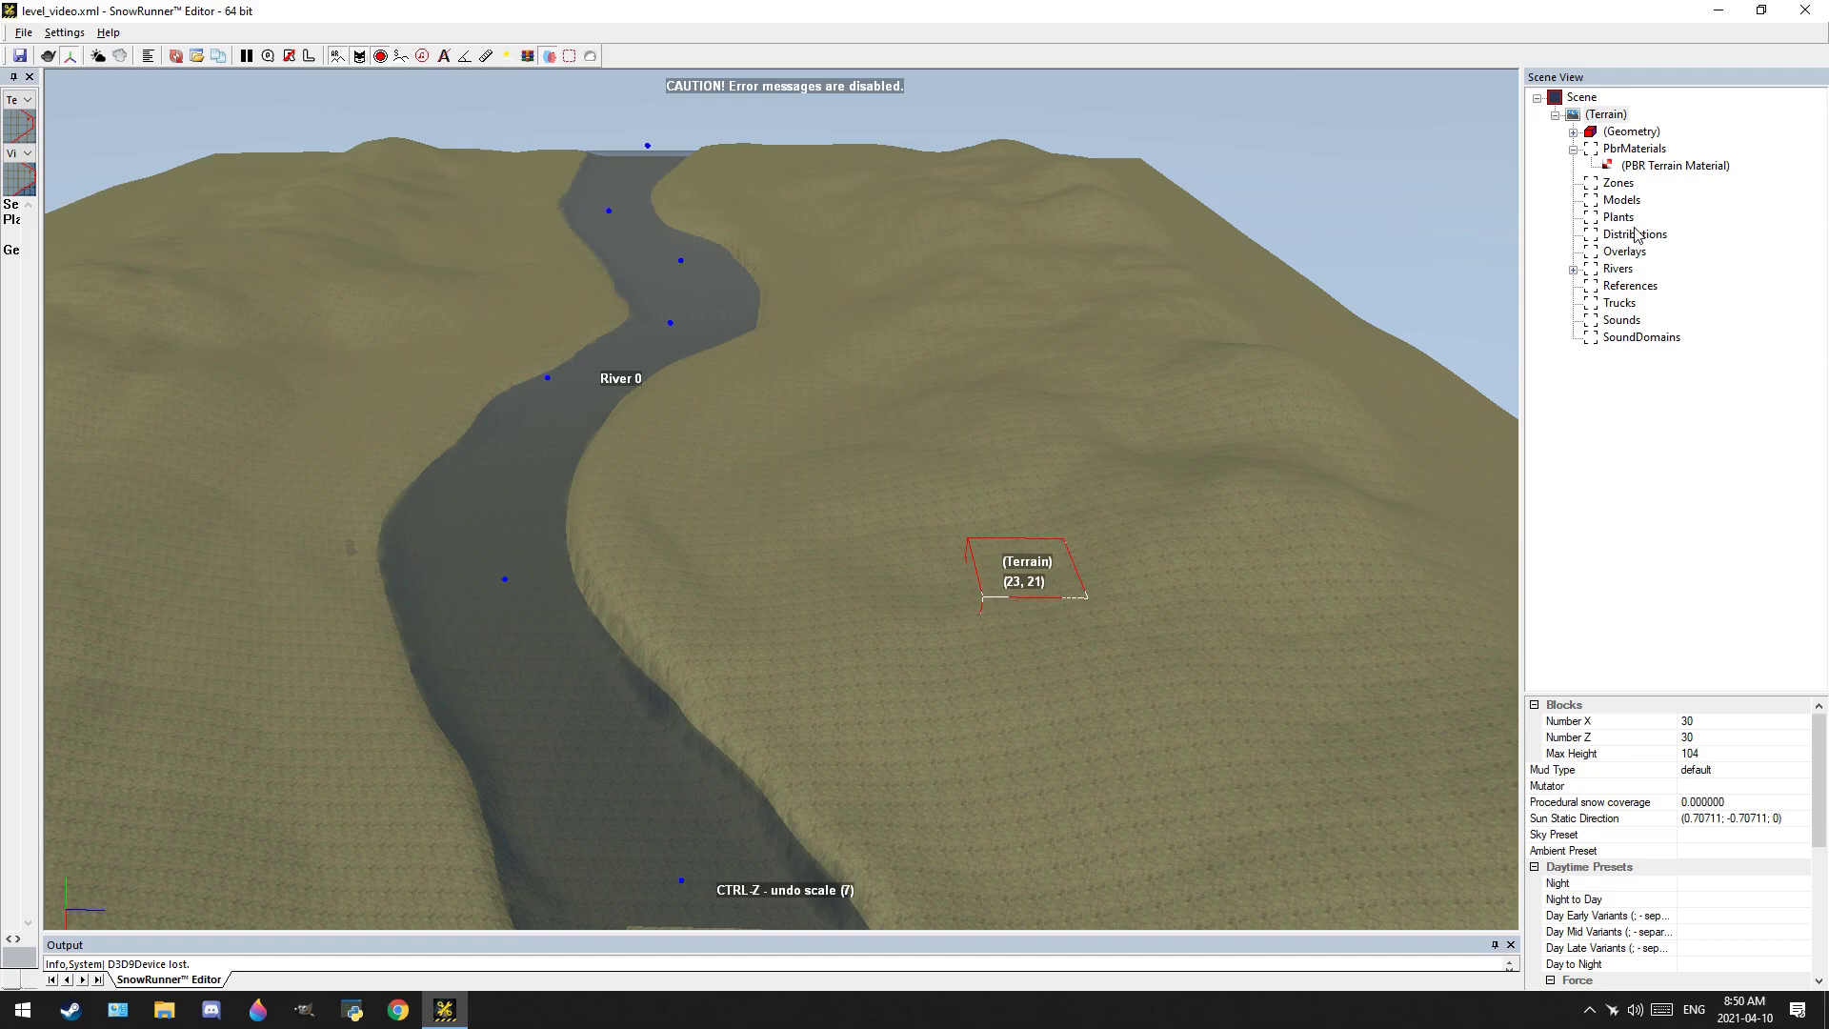
Add a distribution to the terrain on the right bank and open its list of available brushes
scroll(841, 612, "up", 3)
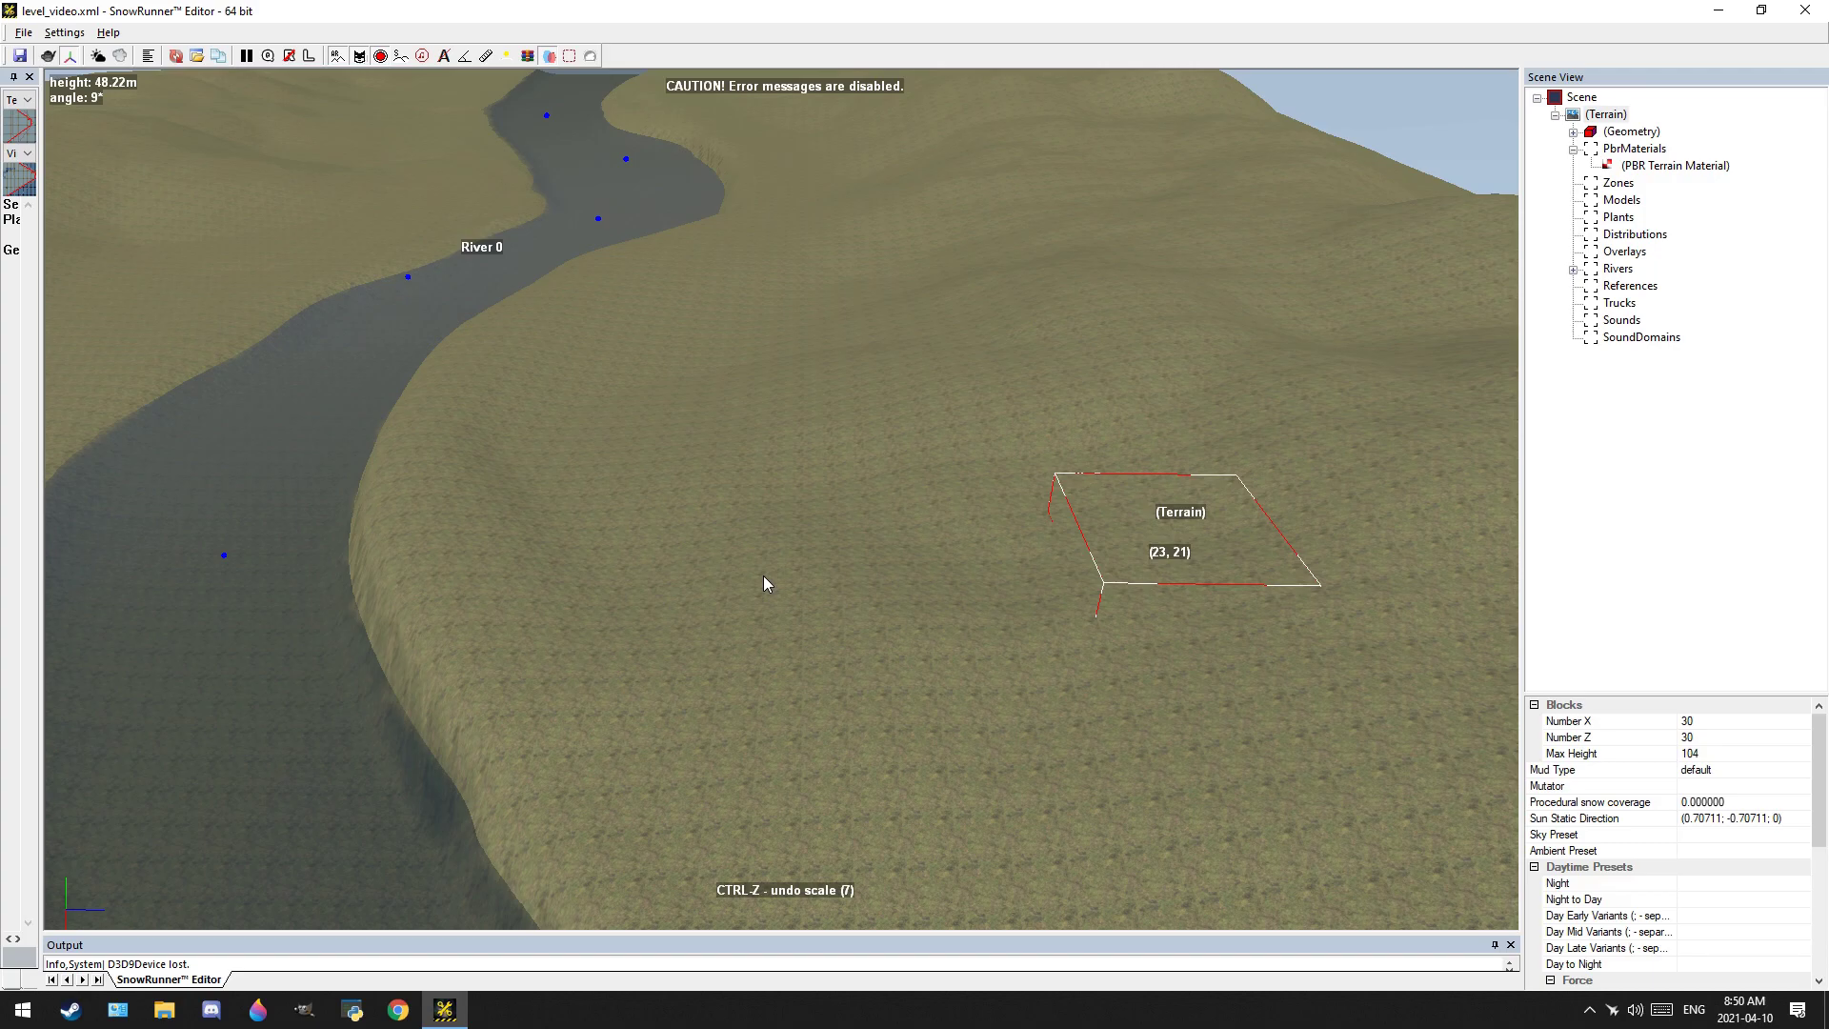
right_click(813, 570)
left_click(888, 752)
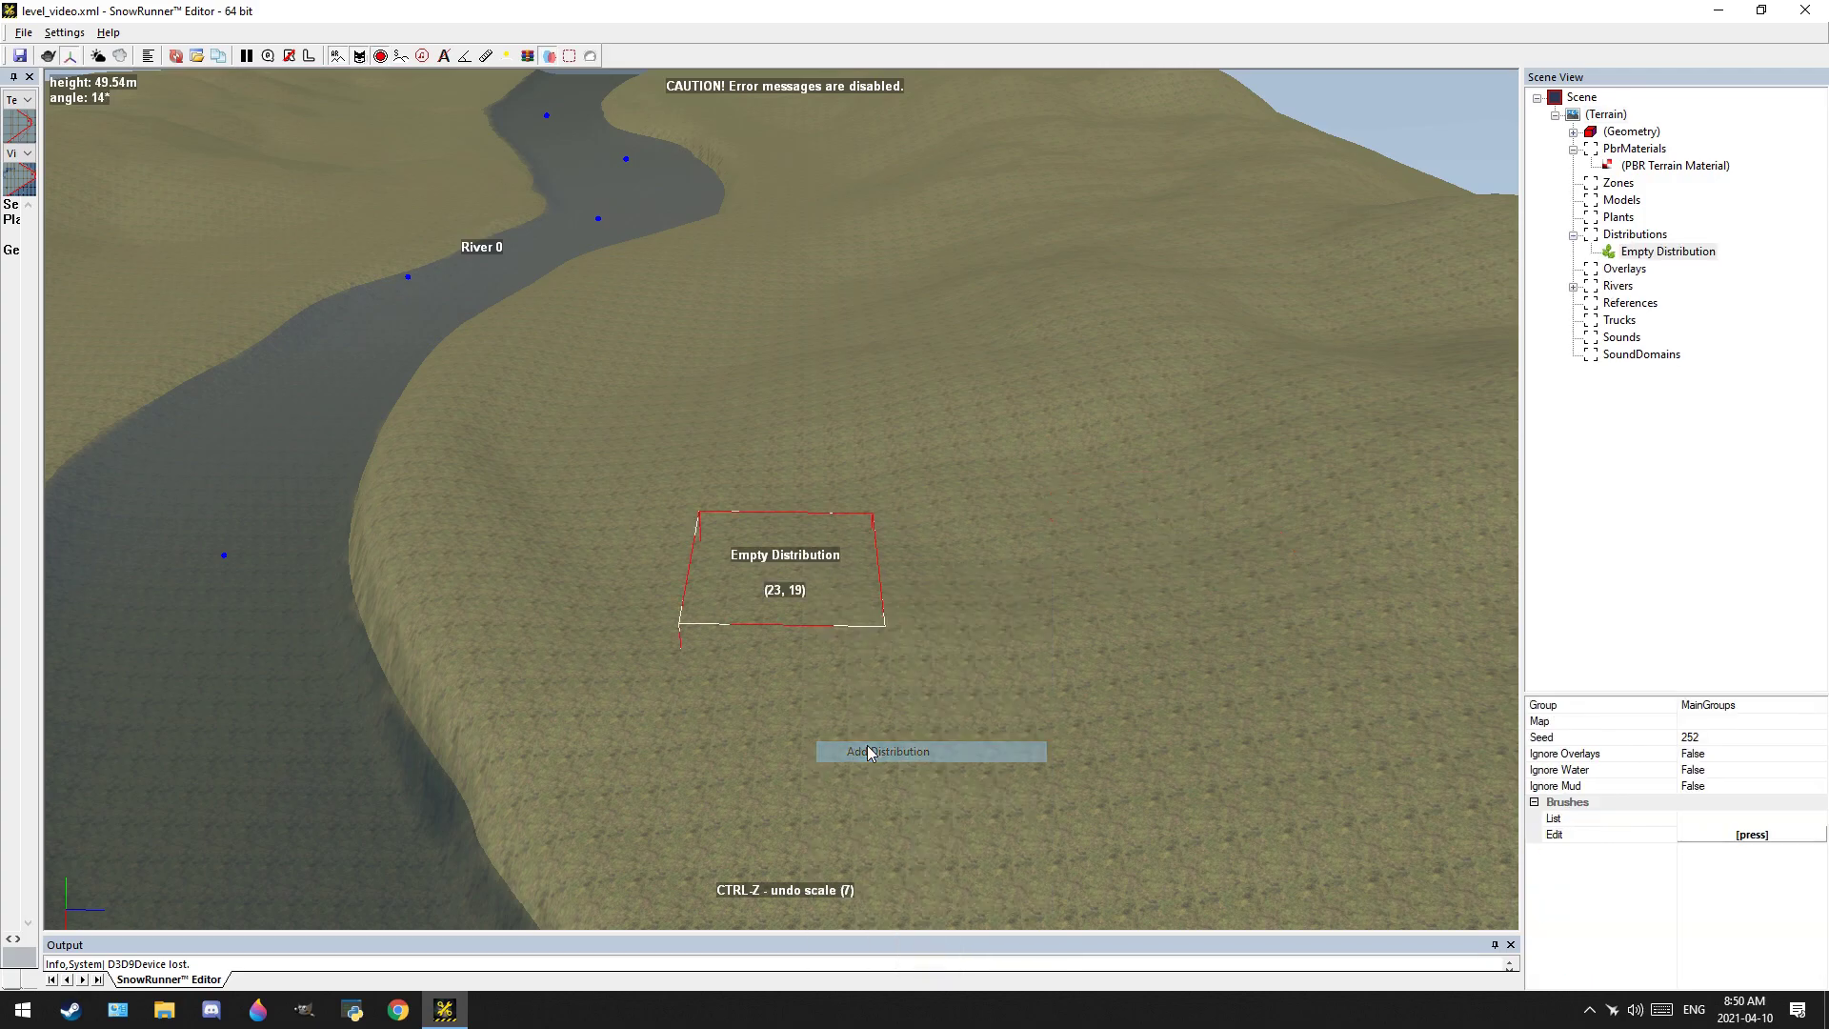
left_click(1753, 836)
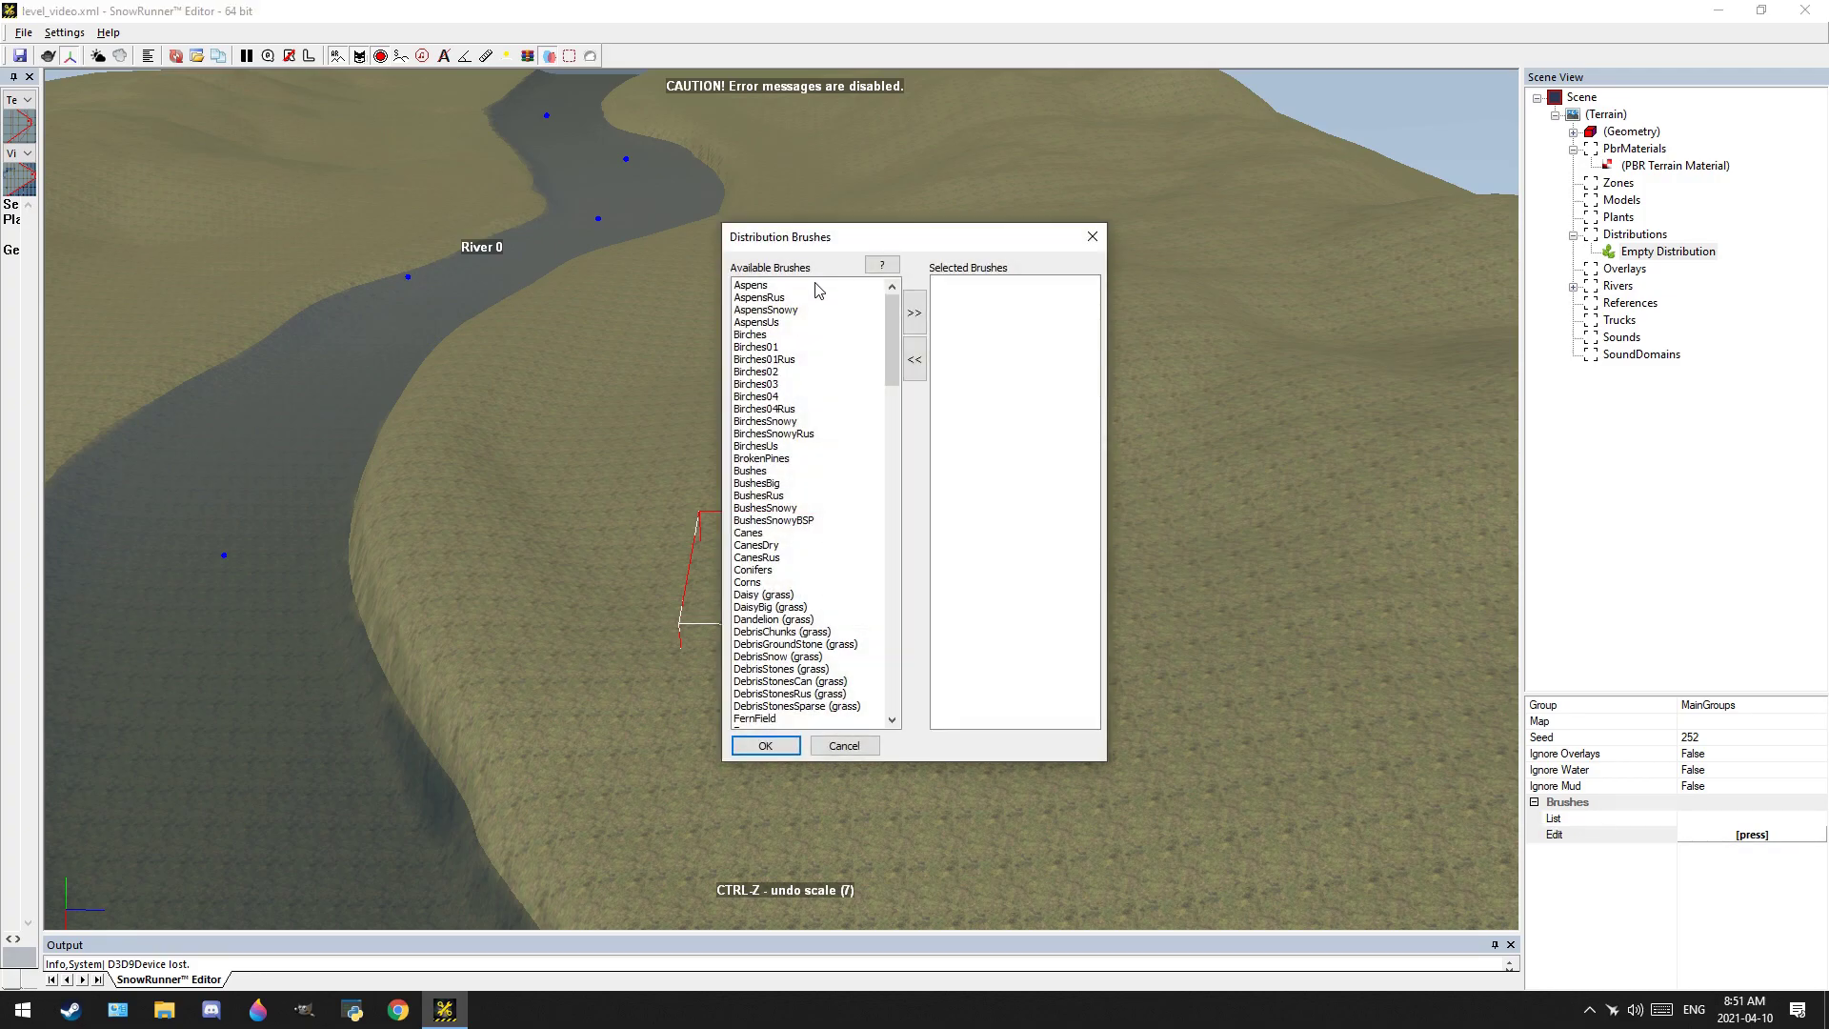
mouse_move(896, 334)
left_mouse_down()
mouse_move(895, 594)
mouse_move(860, 257)
left_mouse_up()
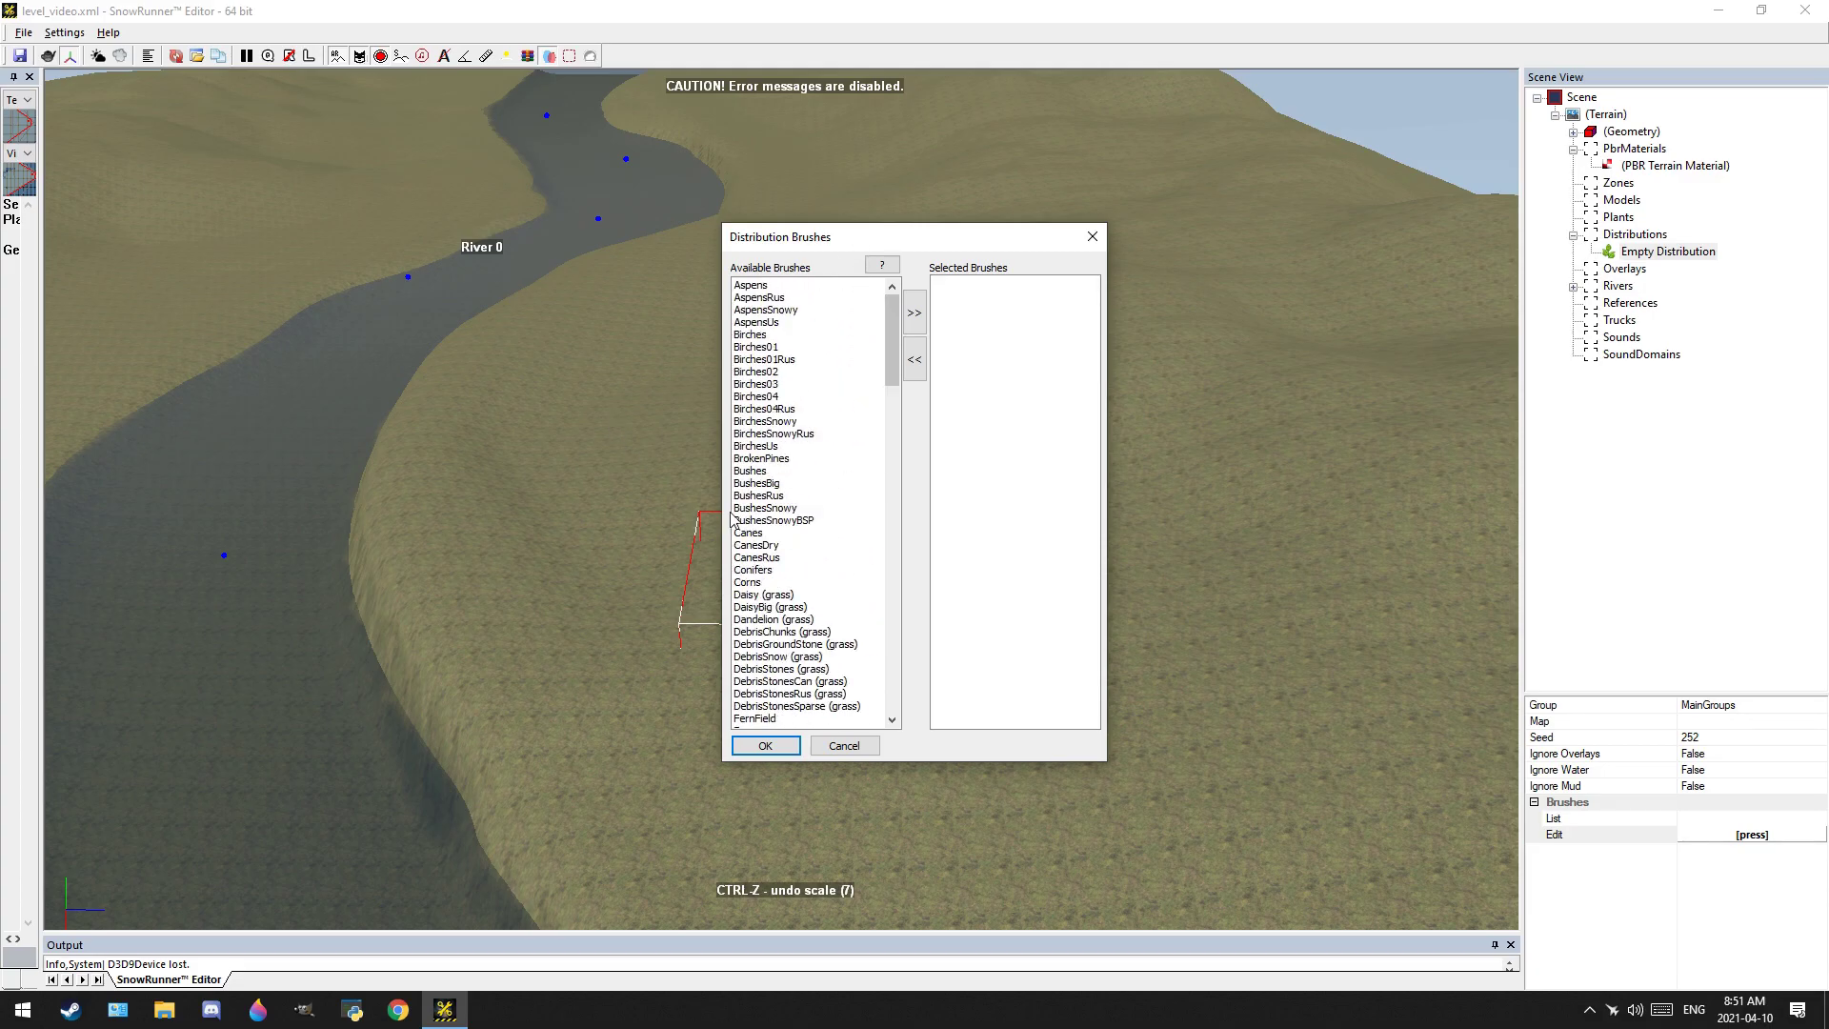
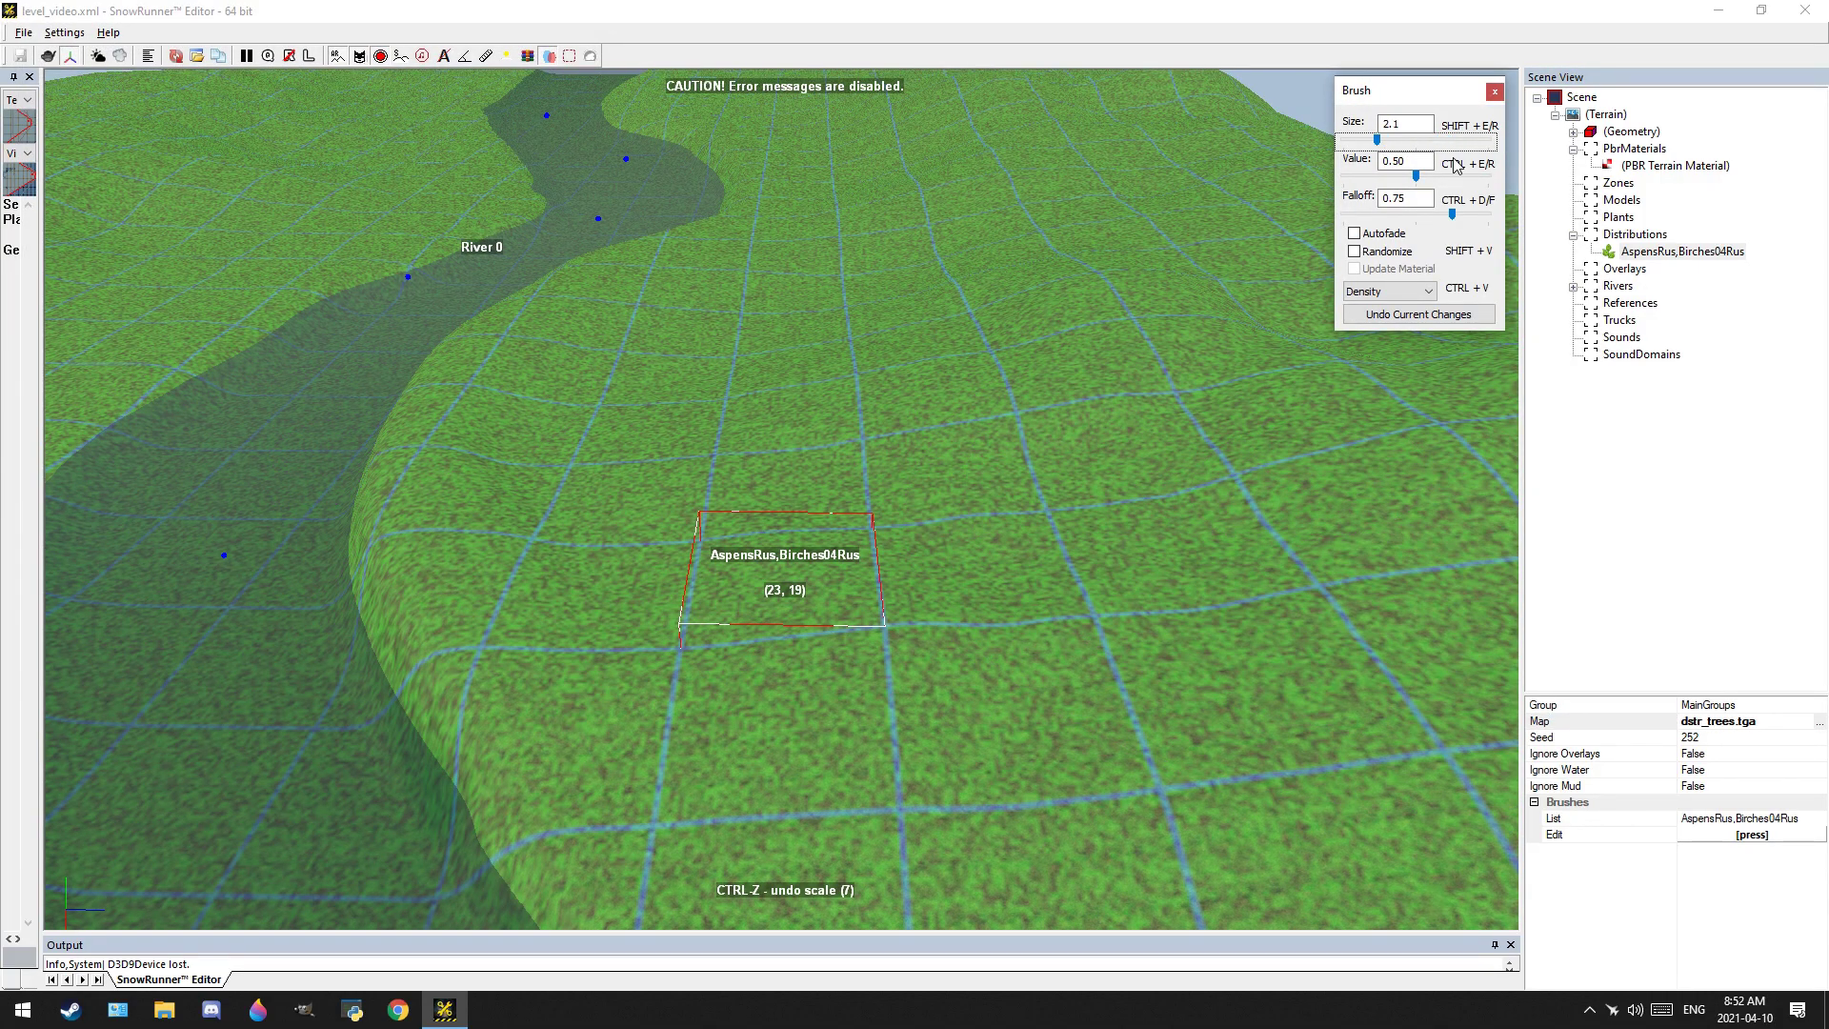
Set the Density brush to size 3.0, value 0.80 and falloff 0.00, and paint winding tree strokes along the right bank's hills
left_click_drag(1453, 175, 1460, 175)
left_click(1377, 216)
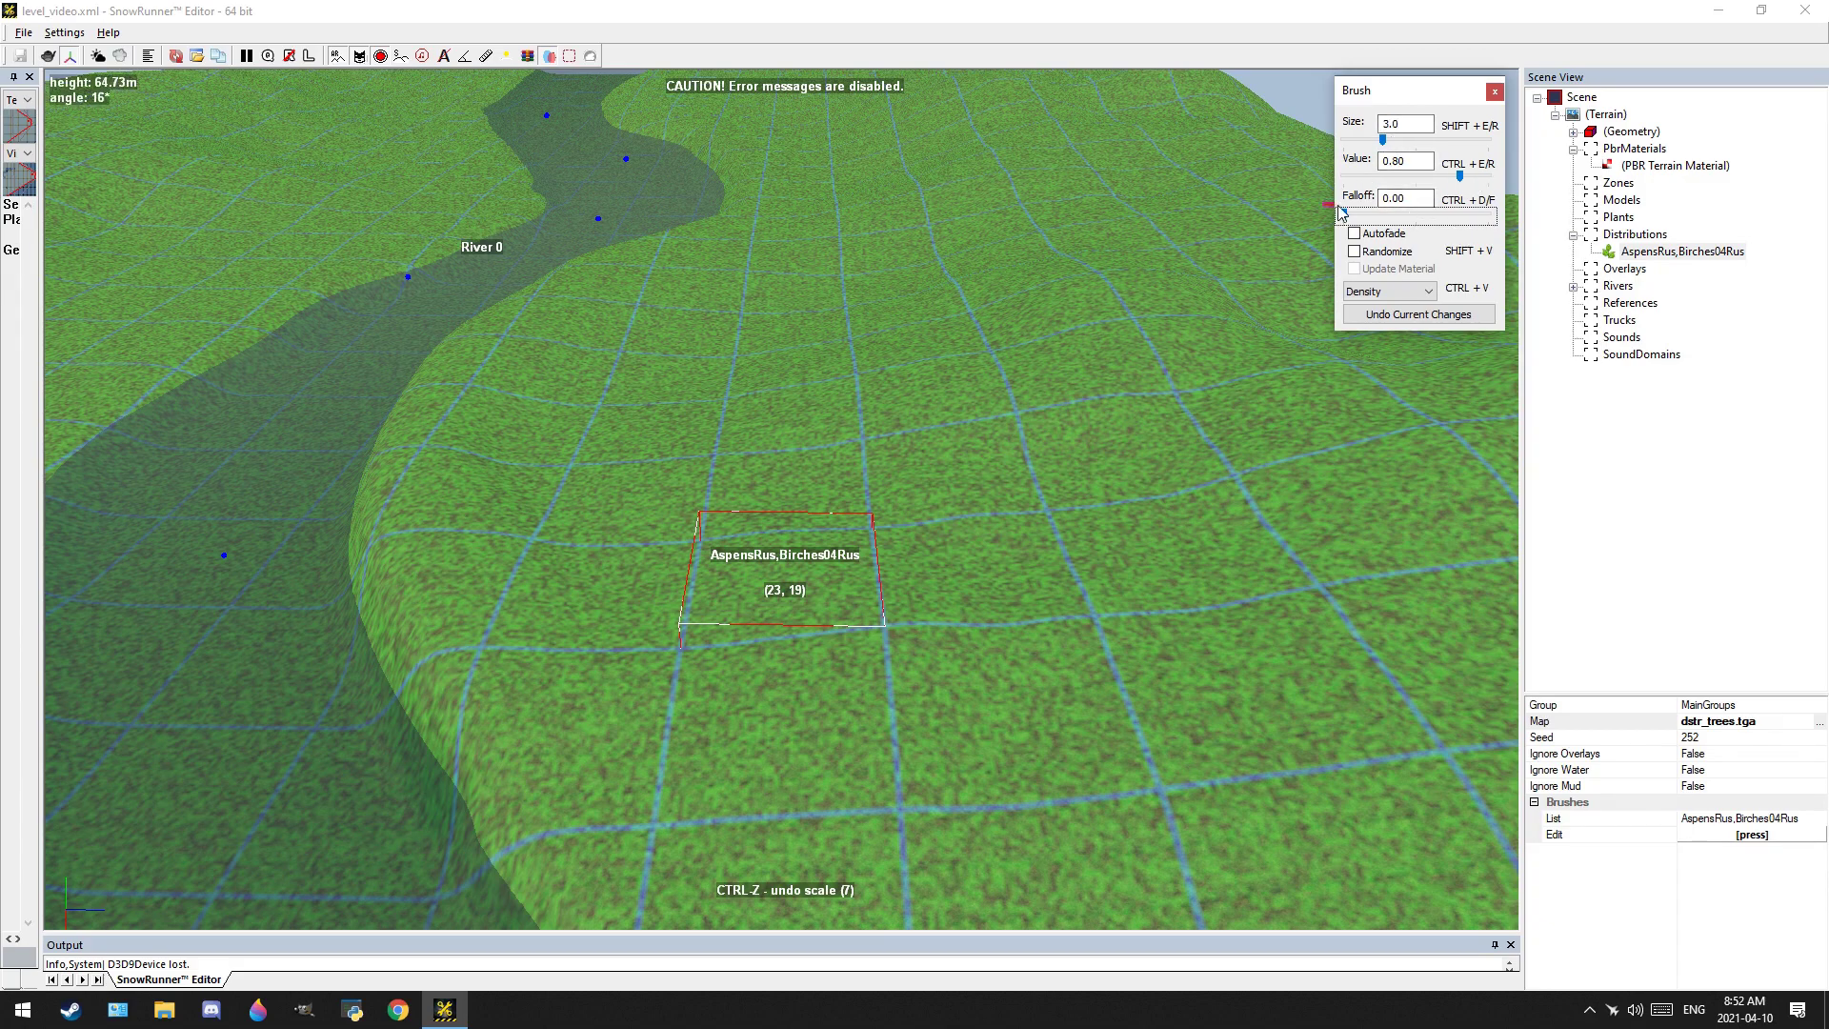
scroll(729, 631, "down", 3)
mouse_move(729, 631)
middle_mouse_down()
mouse_move(731, 452)
mouse_move(929, 541)
mouse_move(946, 573)
mouse_move(808, 278)
middle_mouse_up()
scroll(946, 573, "down", 3)
mouse_move(1189, 574)
left_mouse_down()
mouse_move(911, 505)
mouse_move(1021, 351)
mouse_move(746, 257)
mouse_move(751, 379)
mouse_move(768, 237)
mouse_move(870, 409)
mouse_move(1330, 714)
mouse_move(1411, 862)
left_mouse_up()
scroll(751, 379, "down", 2)
mouse_move(1241, 652)
left_mouse_down()
mouse_move(960, 358)
mouse_move(1215, 227)
left_mouse_up()
middle_click_drag(1048, 314, 1084, 601)
mouse_move(1084, 601)
left_mouse_down()
mouse_move(862, 546)
mouse_move(842, 300)
mouse_move(856, 202)
mouse_move(658, 189)
mouse_move(736, 263)
mouse_move(813, 461)
mouse_move(1042, 404)
mouse_move(1015, 245)
mouse_move(876, 186)
mouse_move(952, 259)
mouse_move(1062, 438)
left_mouse_up()
middle_click_drag(1076, 495, 936, 343)
mouse_move(923, 393)
left_mouse_down()
mouse_move(948, 615)
mouse_move(1094, 666)
mouse_move(752, 298)
left_mouse_up()
middle_click_drag(747, 514, 938, 331)
Paint dense zigzag tree strokes over the left bank's hills from the far terrain edge to the near edge
mouse_move(940, 330)
left_mouse_down()
mouse_move(1049, 457)
mouse_move(791, 502)
left_mouse_up()
mouse_move(792, 502)
middle_mouse_down()
mouse_move(940, 432)
mouse_move(574, 576)
middle_mouse_up()
mouse_move(406, 653)
left_mouse_down()
mouse_move(220, 657)
mouse_move(372, 349)
mouse_move(509, 194)
mouse_move(310, 152)
left_mouse_up()
middle_click_drag(311, 152, 712, 143)
mouse_move(713, 143)
left_mouse_down()
mouse_move(661, 173)
mouse_move(826, 364)
mouse_move(572, 575)
mouse_move(671, 436)
mouse_move(600, 343)
left_mouse_up()
mouse_move(600, 343)
middle_mouse_down()
mouse_move(621, 425)
mouse_move(581, 524)
middle_mouse_up()
mouse_move(581, 524)
left_mouse_down()
mouse_move(838, 421)
mouse_move(556, 396)
mouse_move(635, 218)
left_mouse_up()
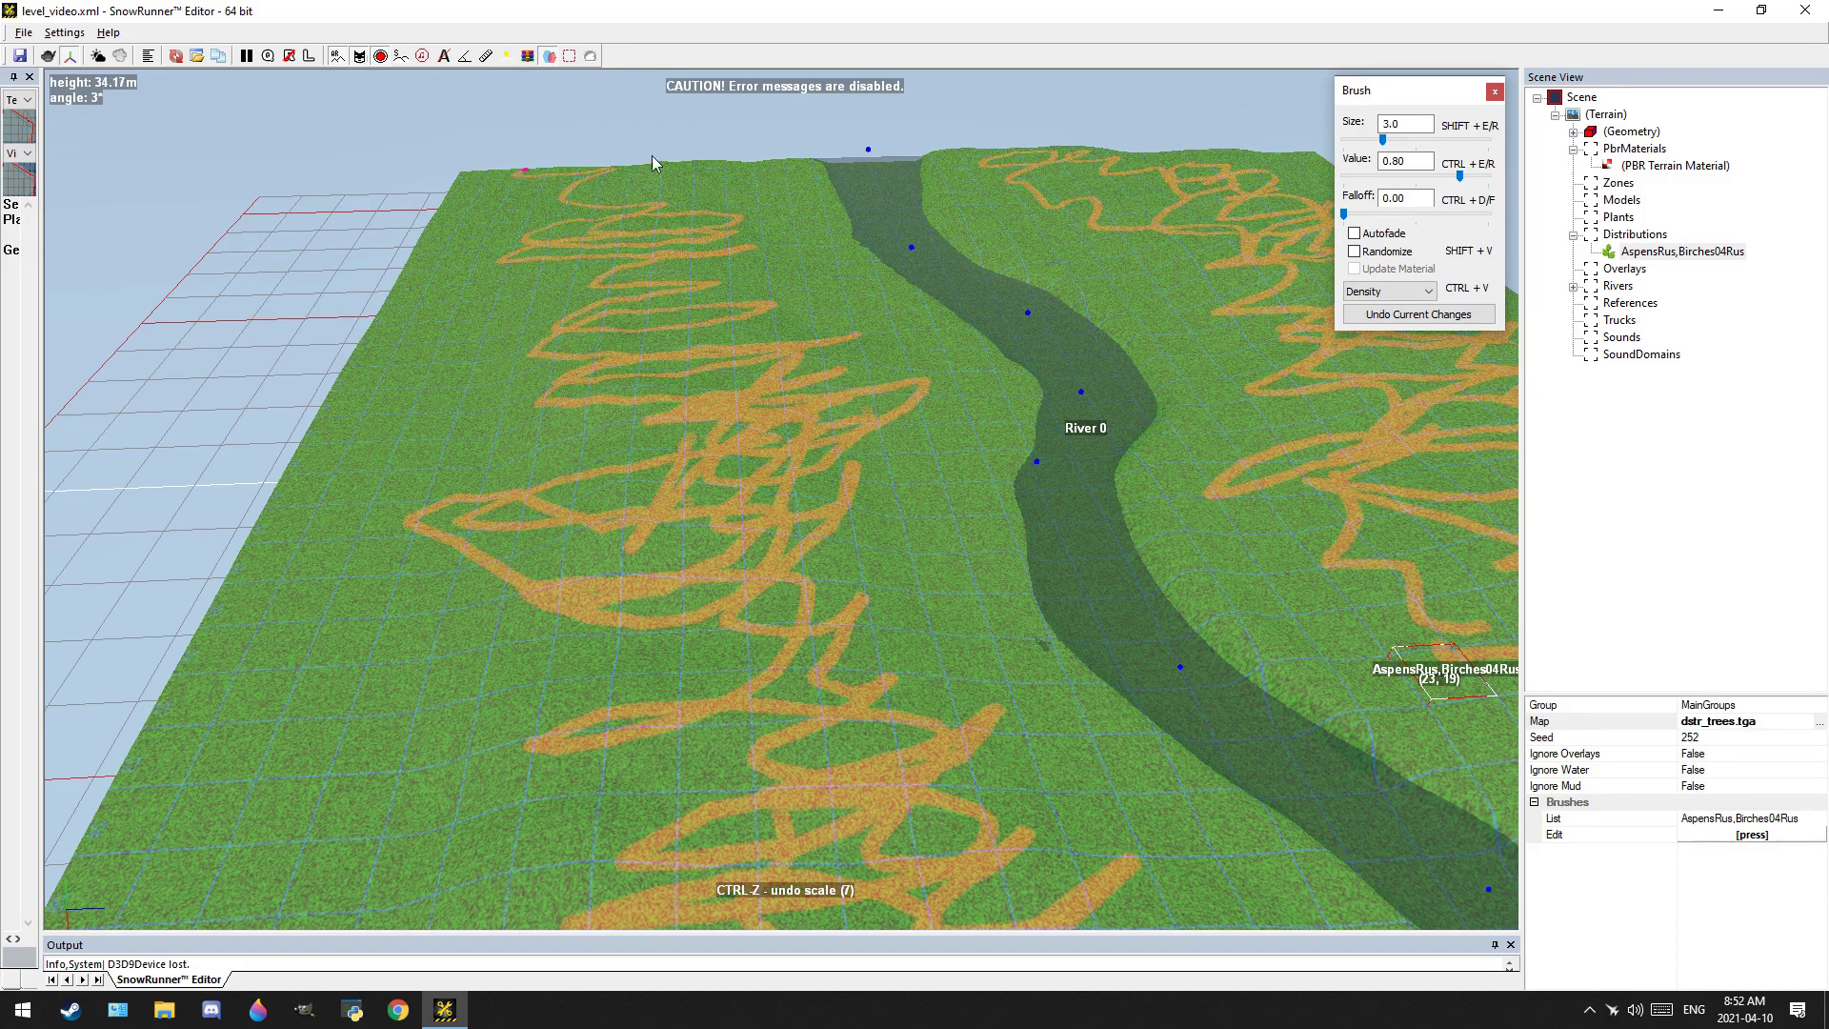
mouse_move(848, 225)
left_mouse_down()
mouse_move(706, 343)
mouse_move(499, 617)
mouse_move(343, 727)
mouse_move(569, 478)
mouse_move(568, 325)
mouse_move(755, 500)
left_mouse_up()
middle_click_drag(755, 501, 777, 267)
left_click_drag(778, 267, 951, 558)
left_click_drag(825, 534, 662, 450)
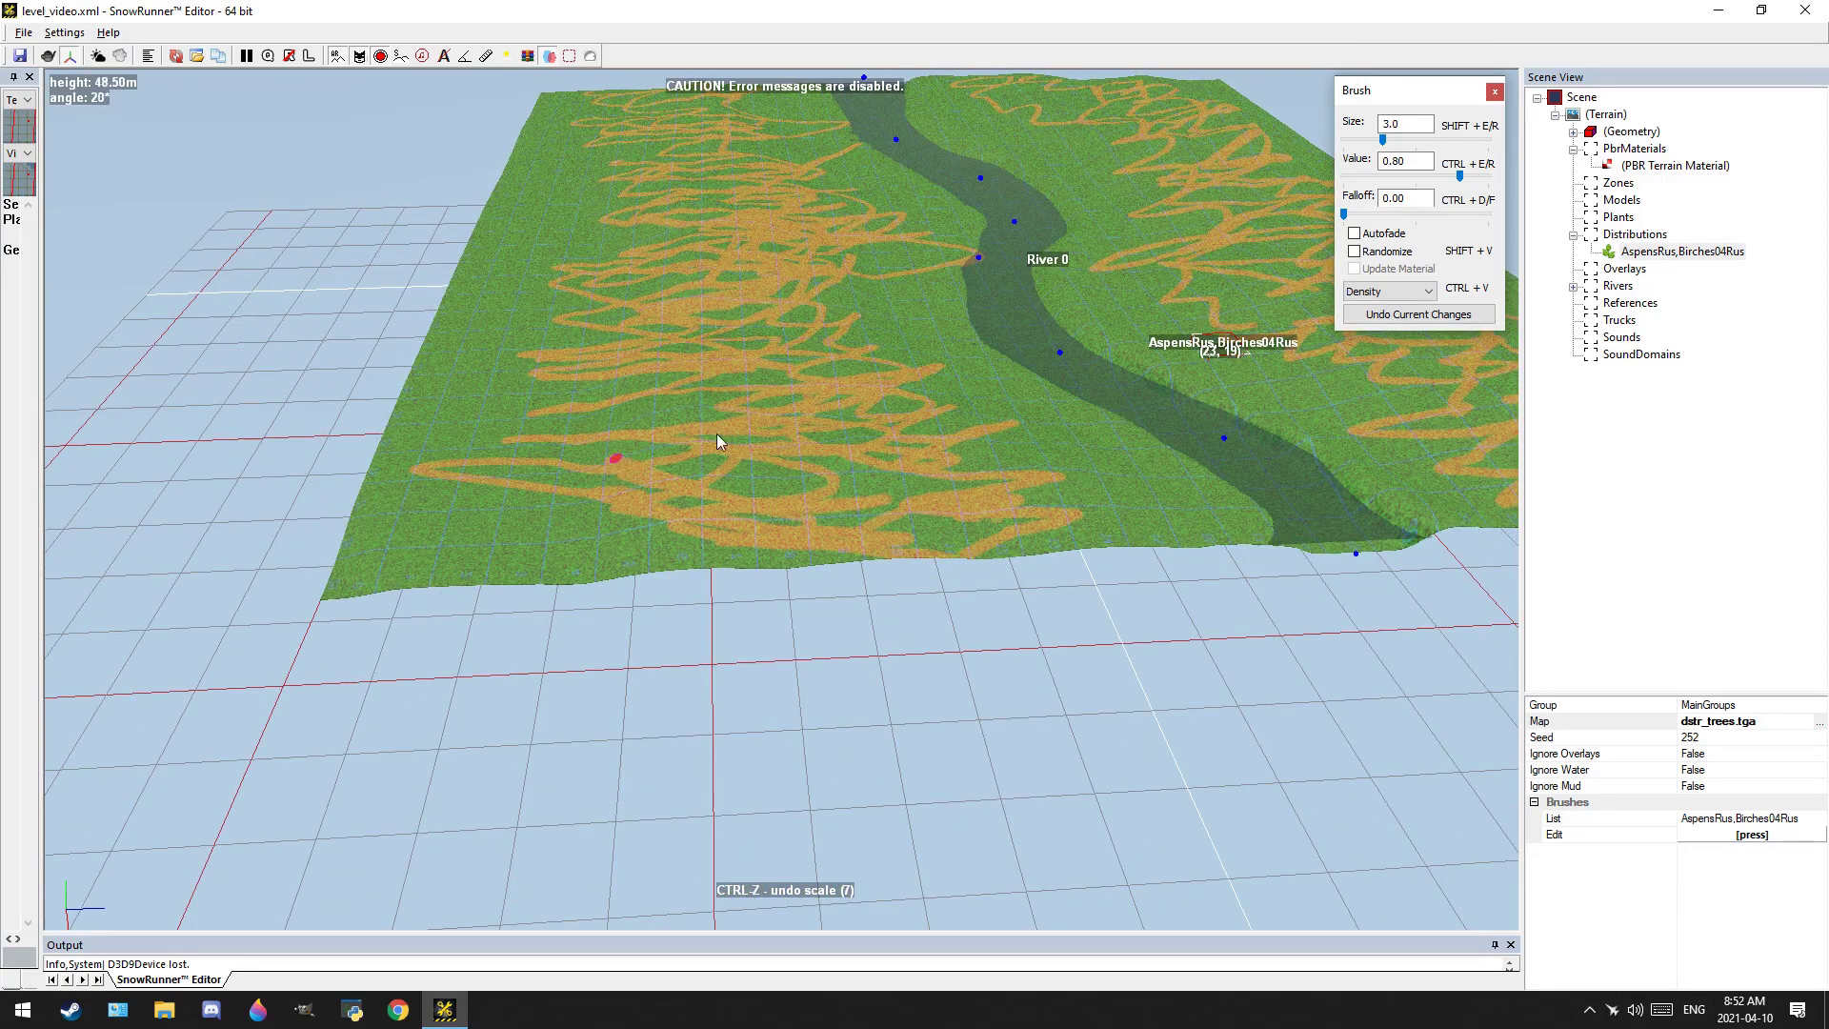
Paint extra tree density on the far part of the right bank and finish editing the distribution
middle_click_drag(798, 323, 1038, 527)
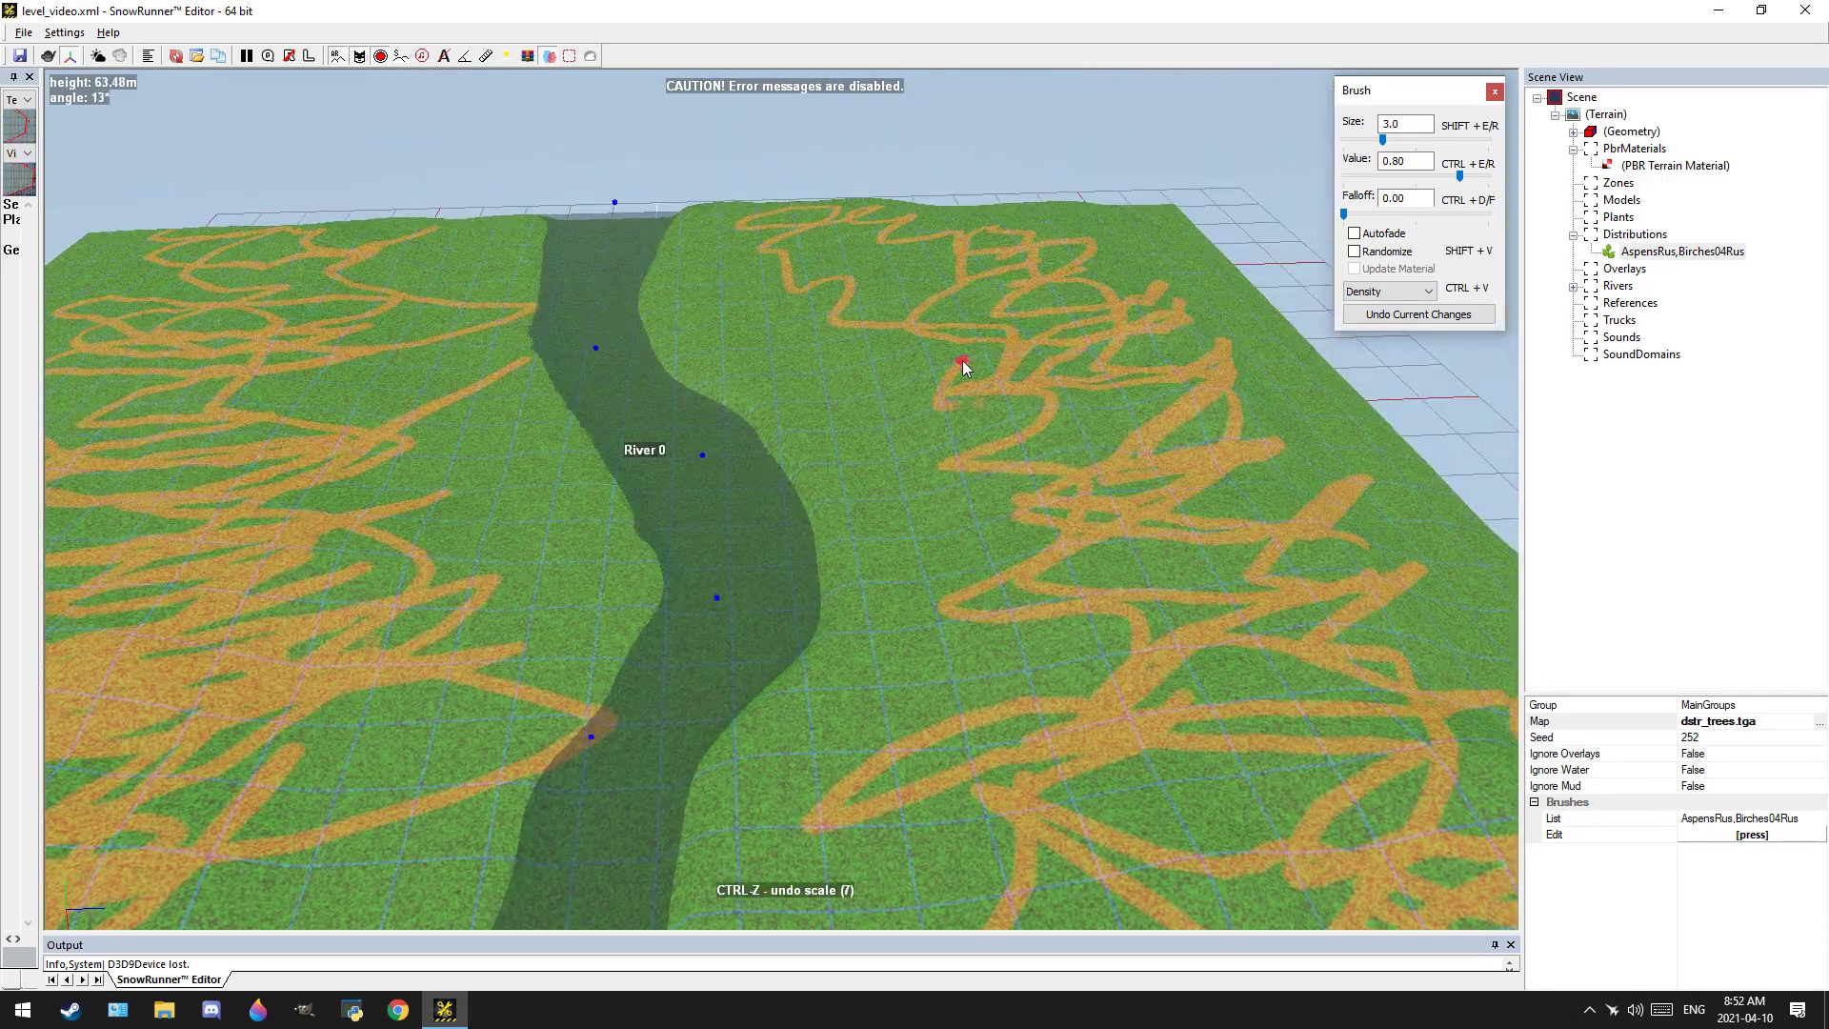
mouse_move(865, 224)
left_mouse_down()
mouse_move(1162, 547)
mouse_move(1067, 760)
left_mouse_up()
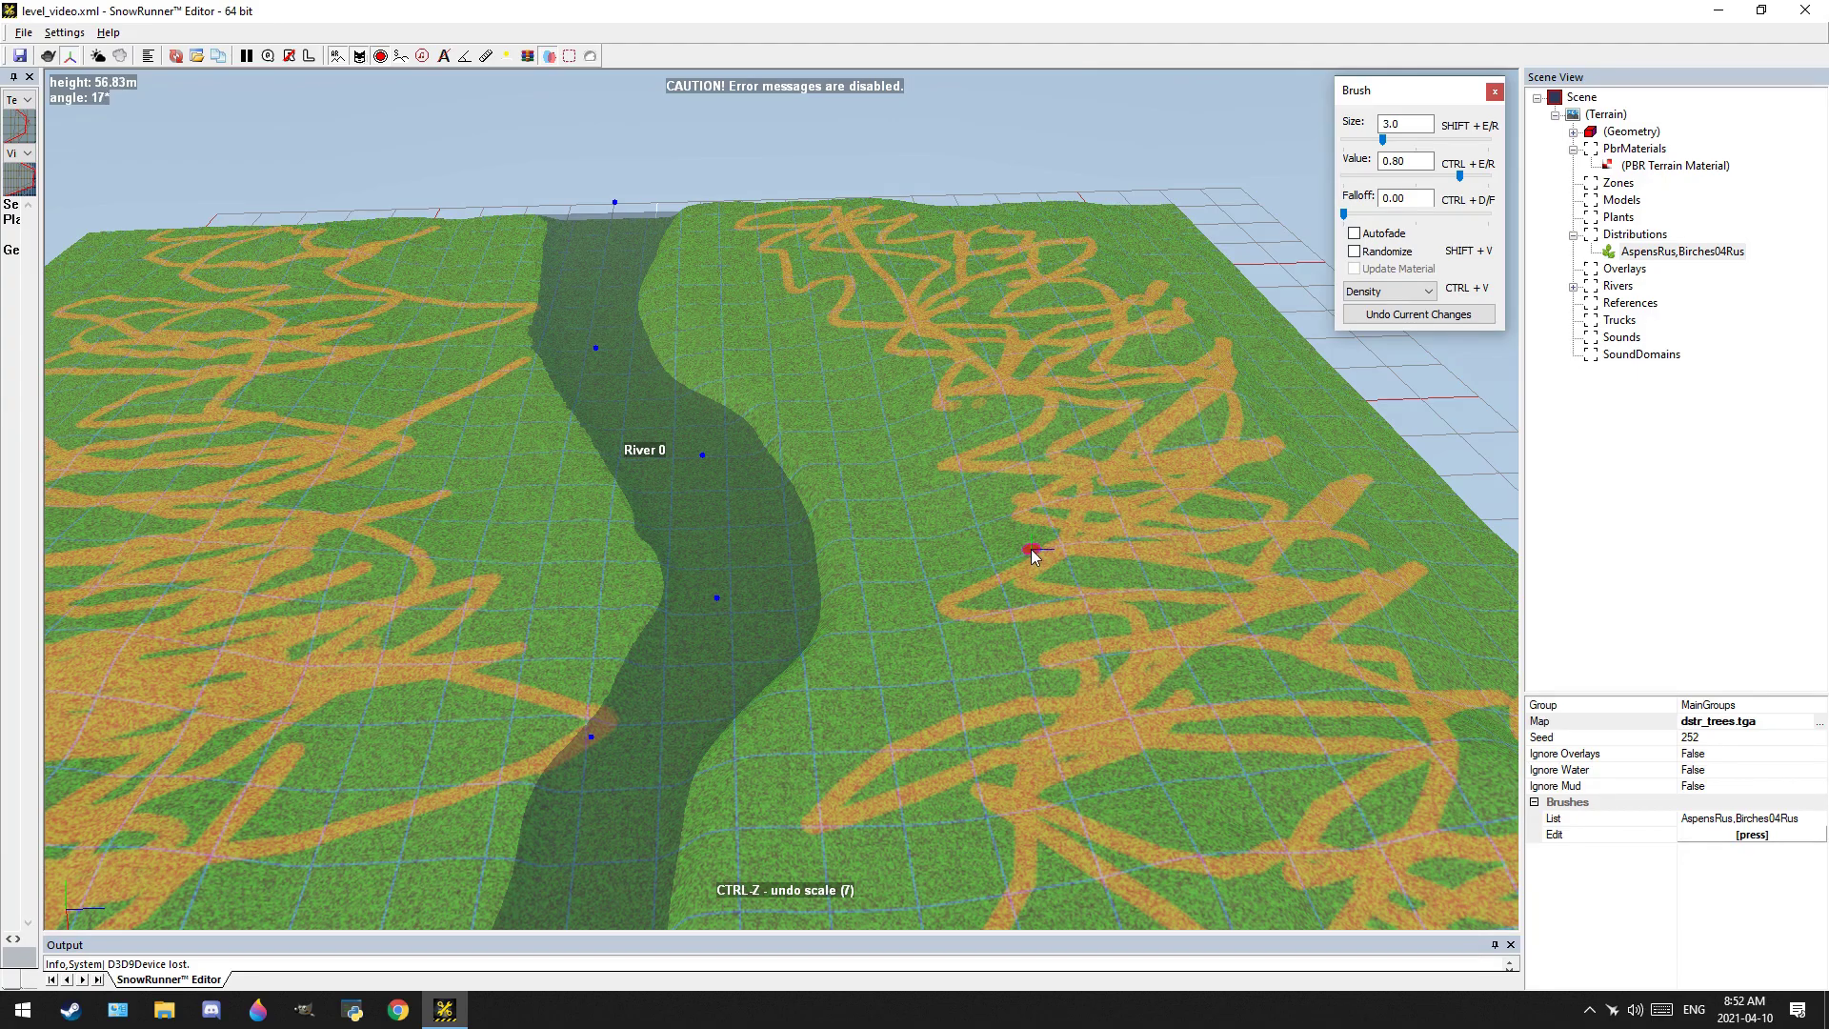
key("Escape")
Examine the distributed aspens and birches on both banks up close and from a distance
scroll(913, 493, "up", 5)
mouse_move(913, 494)
middle_mouse_down()
mouse_move(939, 434)
mouse_move(907, 462)
mouse_move(923, 467)
mouse_move(486, 358)
middle_mouse_up()
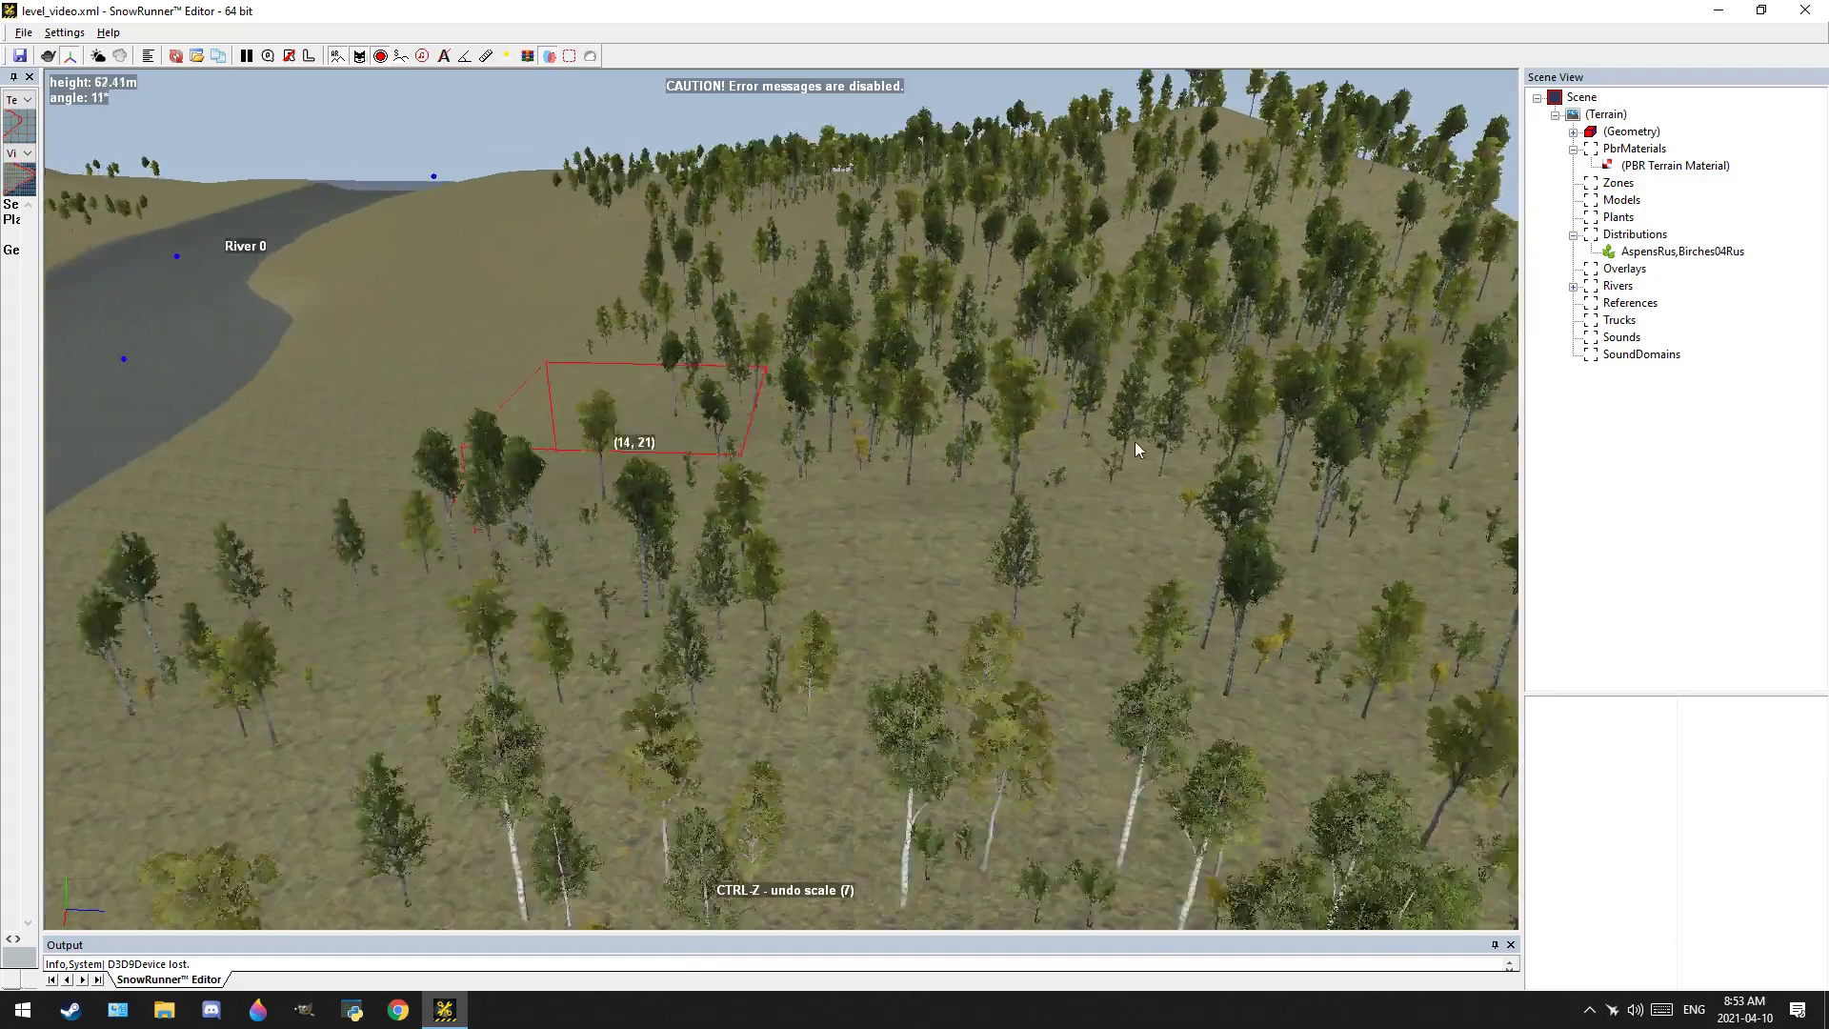
middle_click_drag(1135, 444, 1099, 404)
scroll(1098, 404, "up", 4)
scroll(1037, 457, "down", 4)
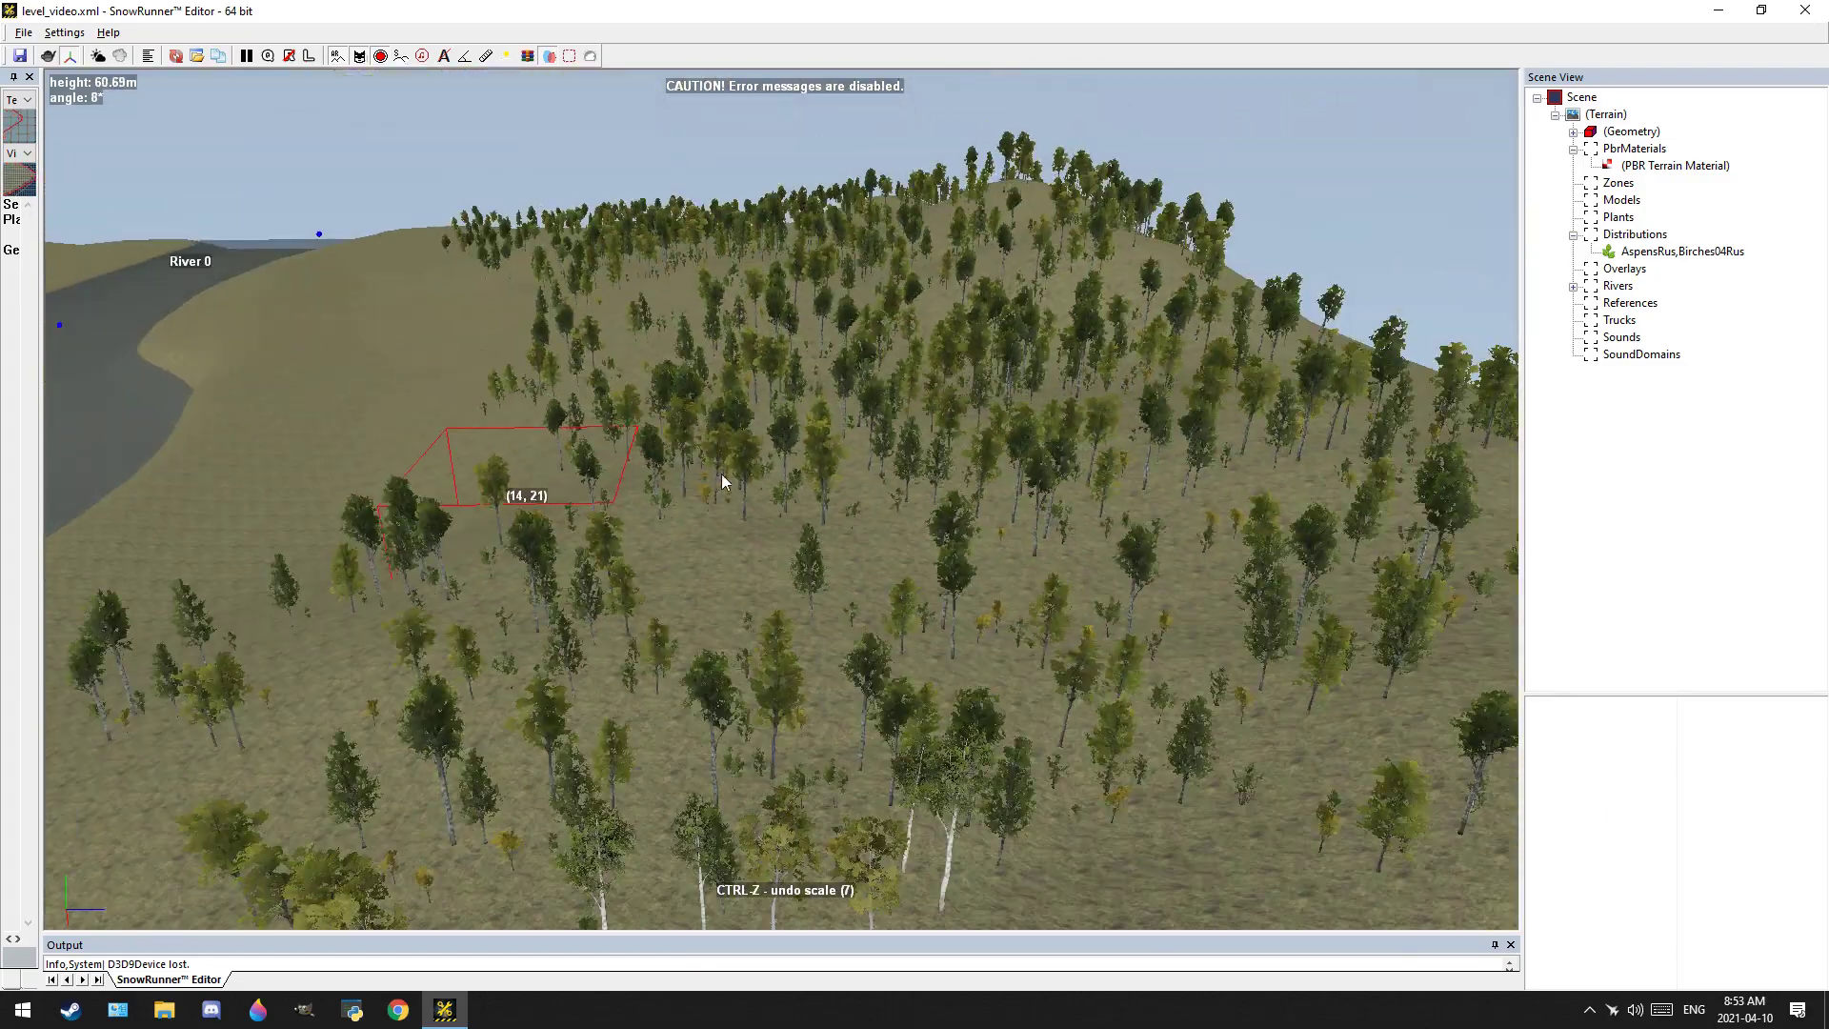
middle_click_drag(711, 481, 957, 404)
scroll(714, 488, "down", 4)
middle_click_drag(714, 488, 1115, 331)
scroll(708, 530, "down", 3)
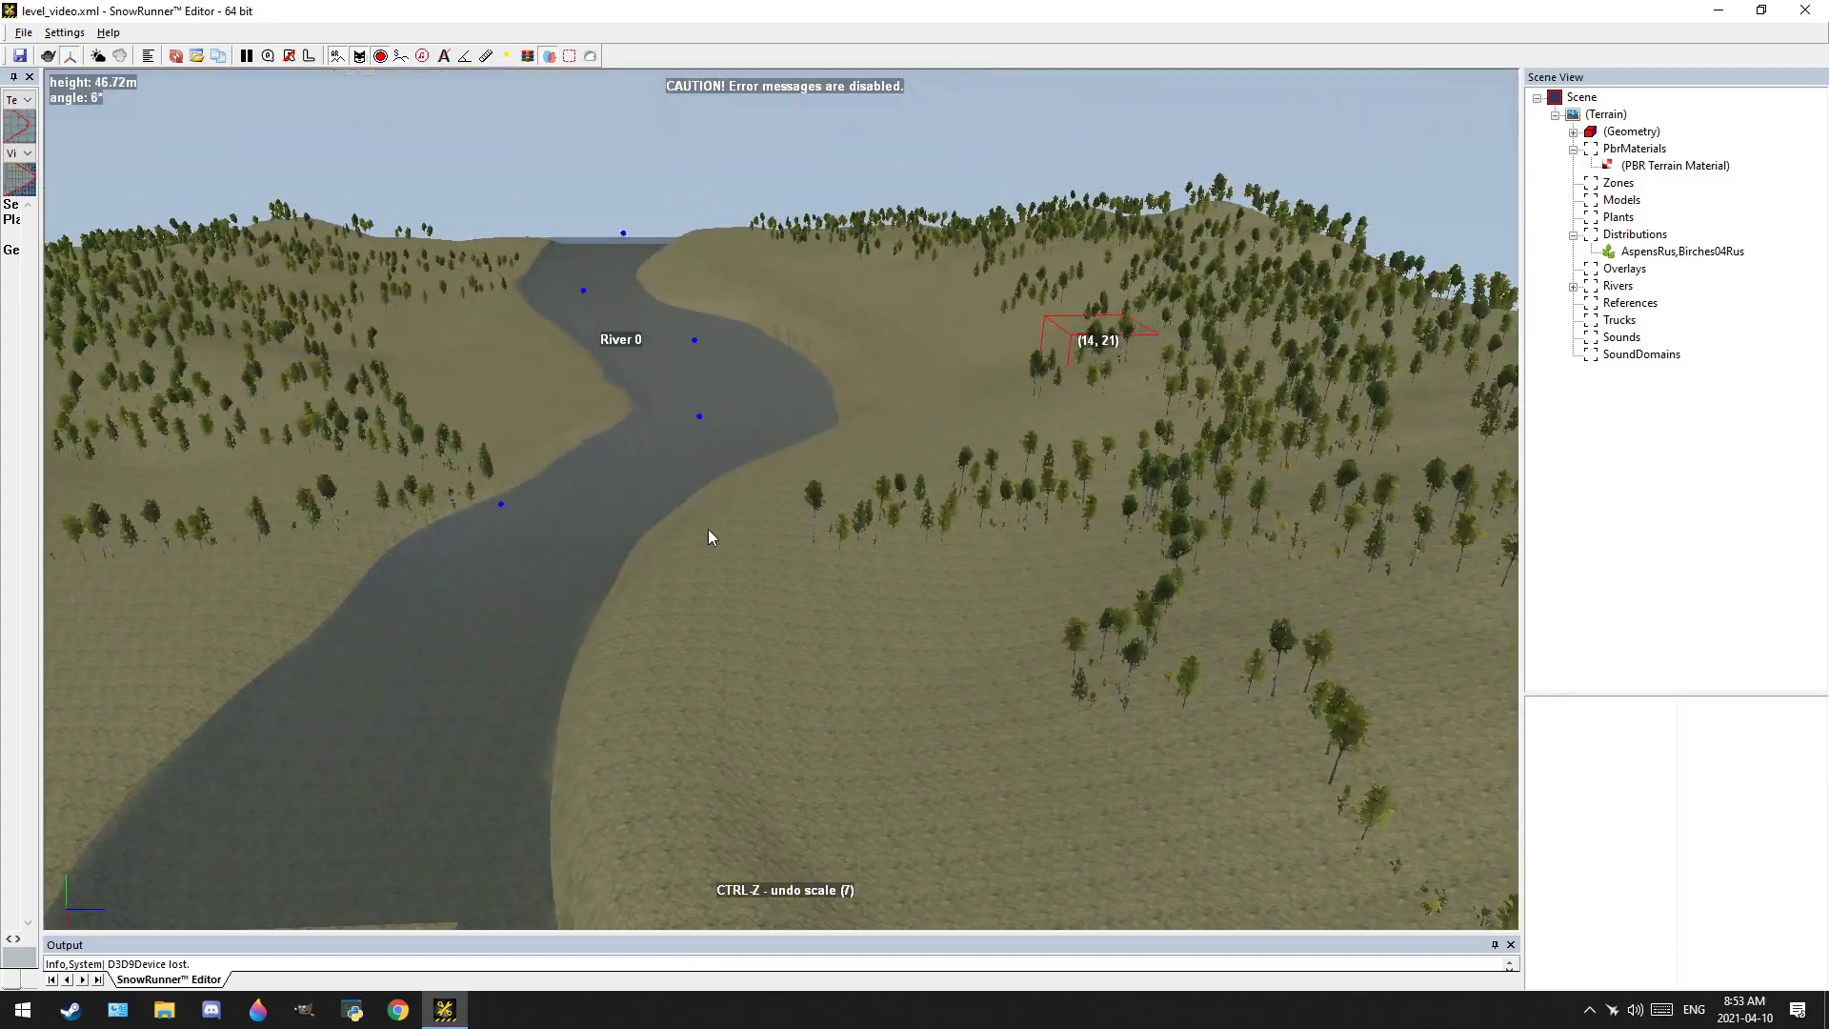
middle_click_drag(708, 530, 907, 435)
scroll(736, 446, "down", 3)
middle_click_drag(735, 446, 828, 374, "alt")
Edit the AspensRus,Birches04Rus distribution with the Scale brush at value 0.79 and falloff 0.00, painting over the left bank's trees
left_click(1672, 254)
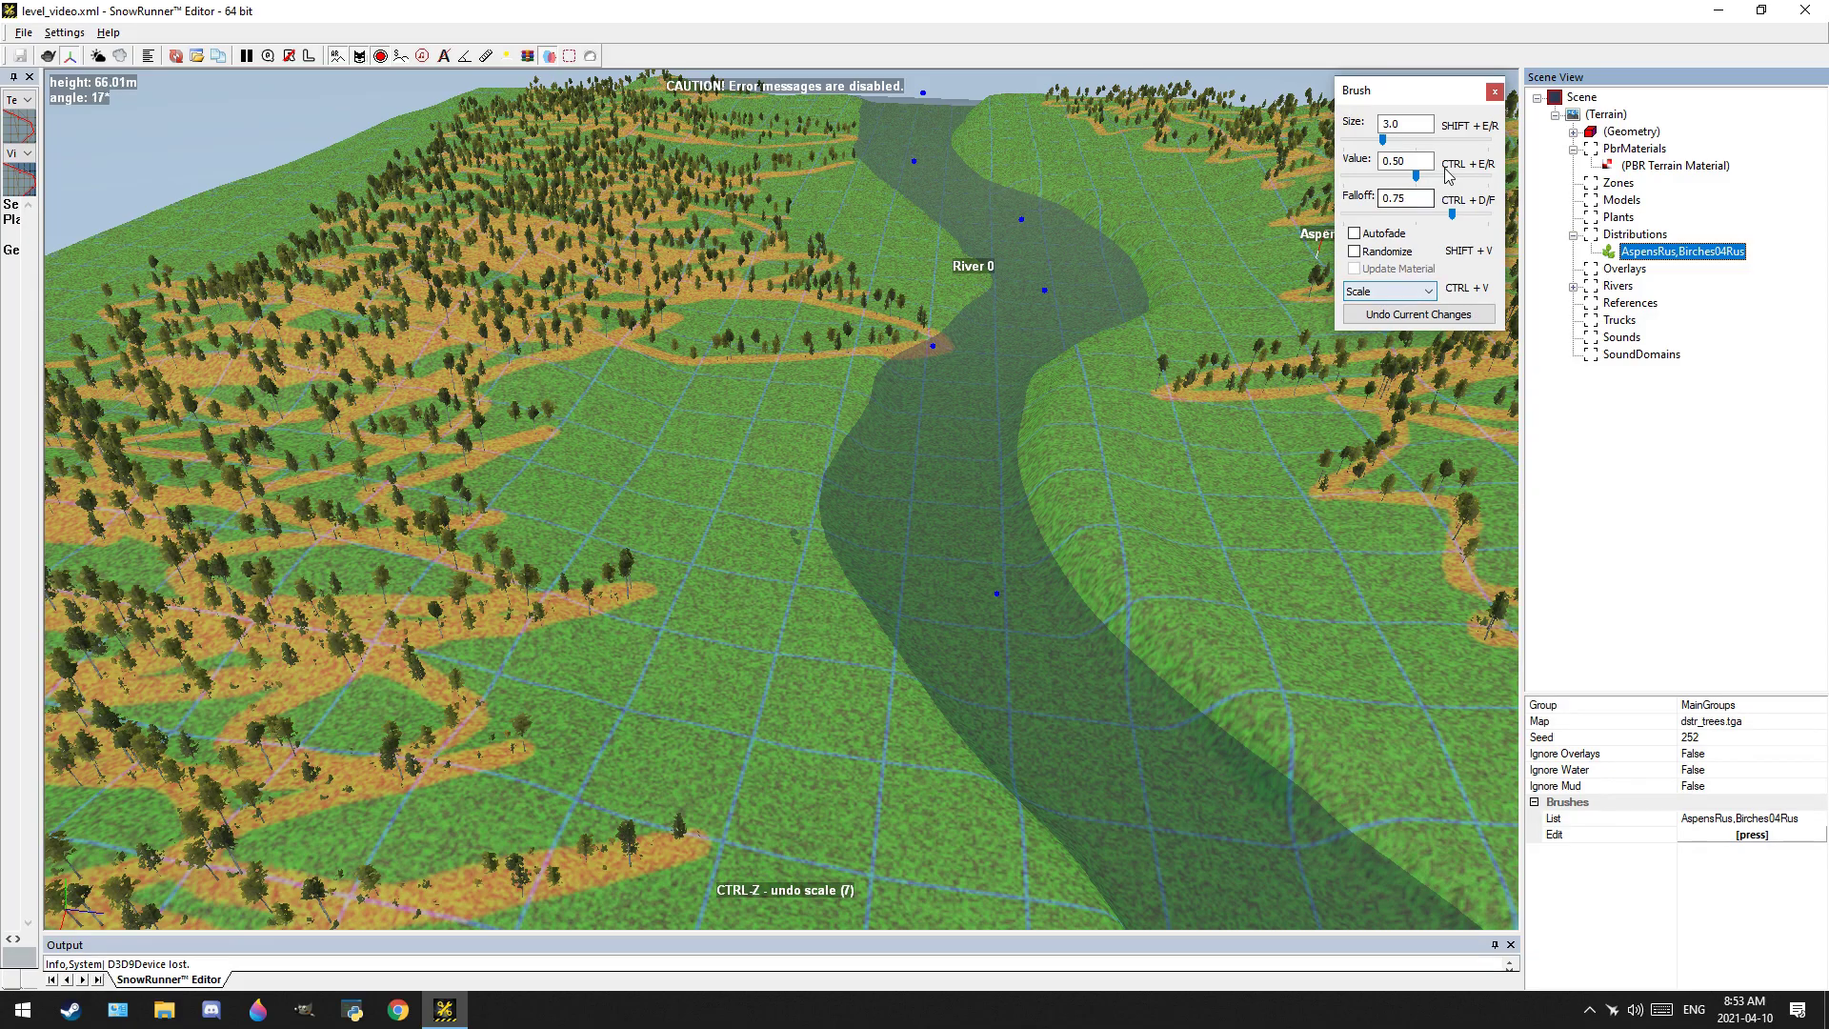
left_click(1448, 176)
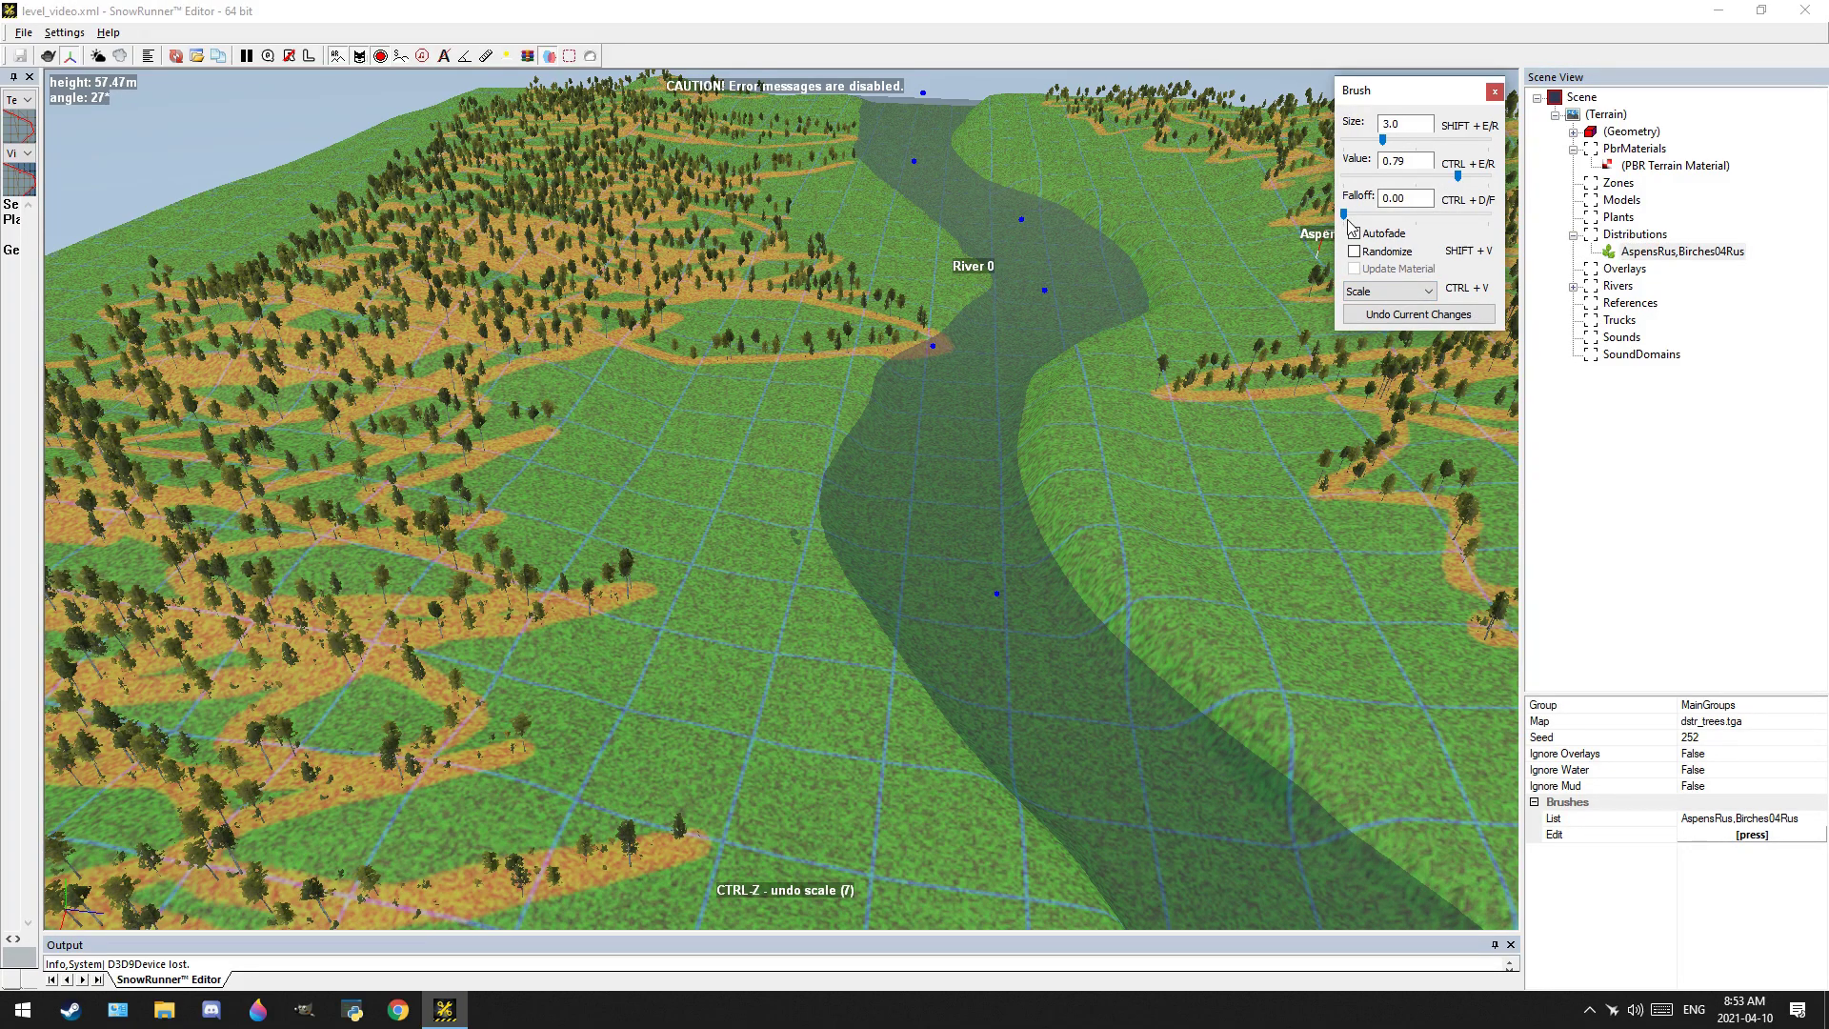
scroll(496, 664, "down", 3)
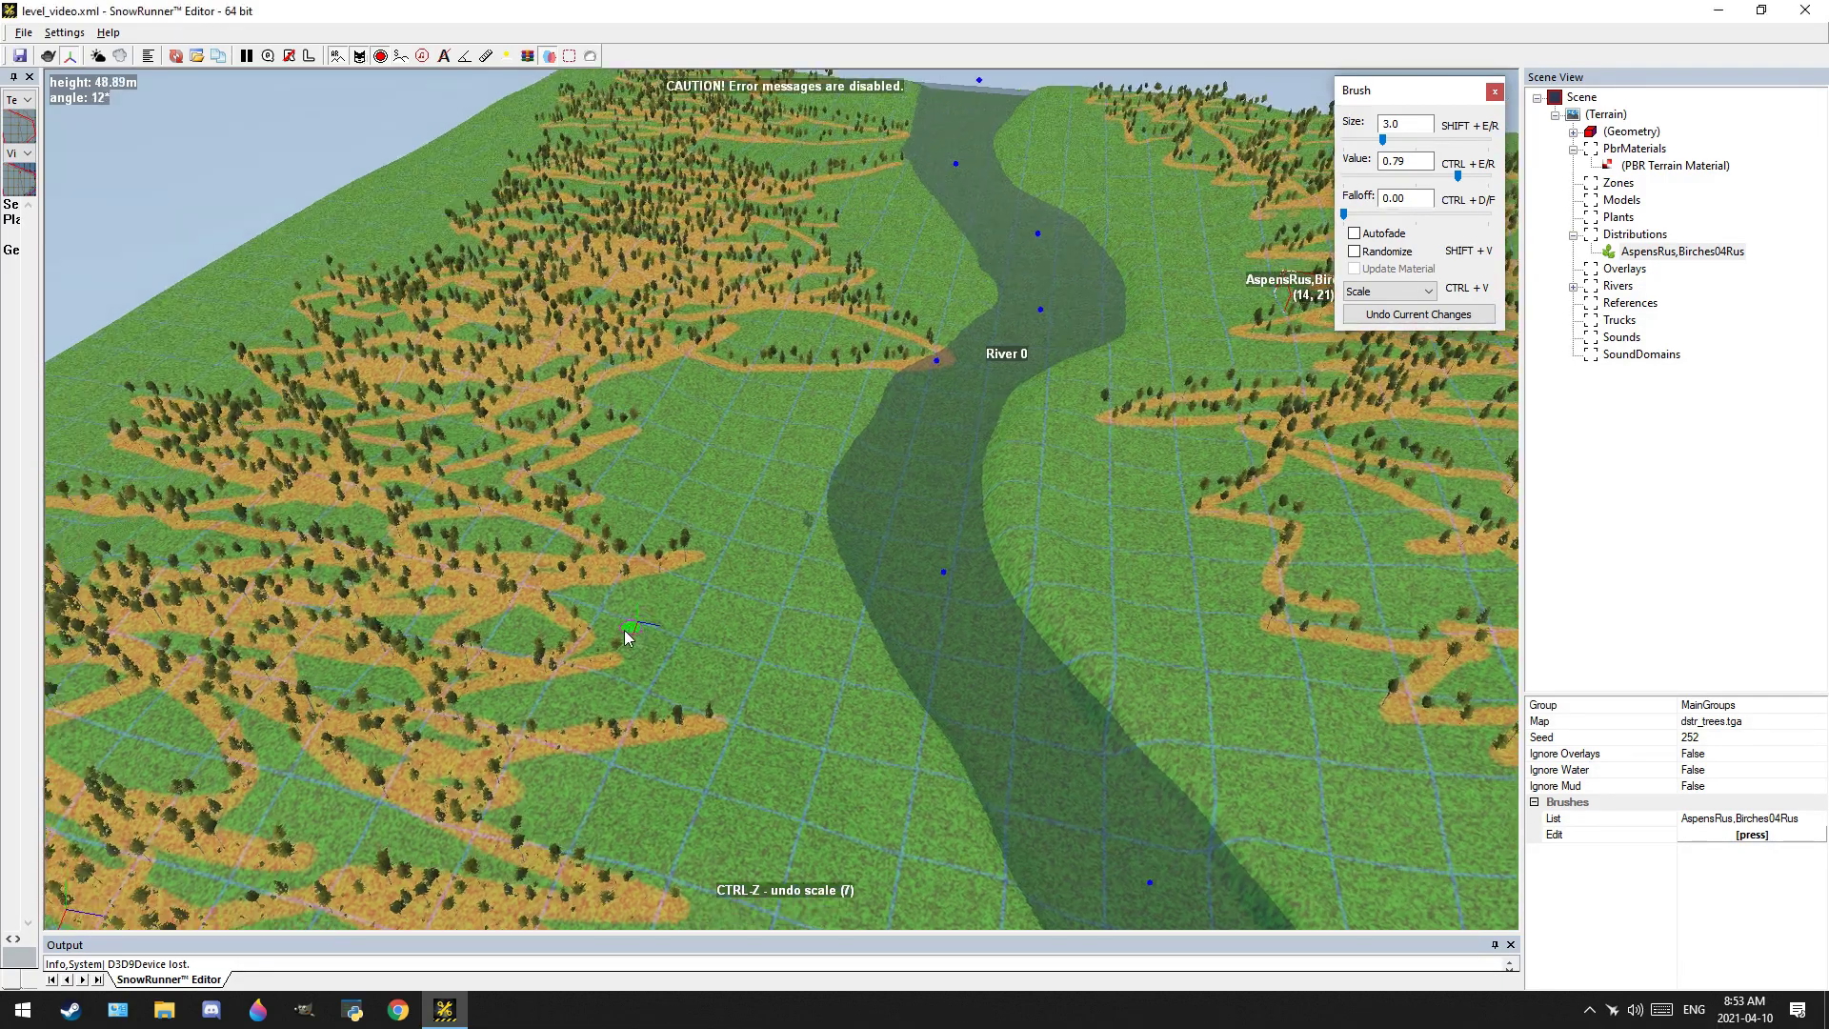
middle_click_drag(629, 633, 536, 615, "alt")
mouse_move(869, 552)
left_mouse_down()
mouse_move(352, 435)
mouse_move(770, 256)
mouse_move(826, 123)
mouse_move(710, 142)
left_mouse_up()
scroll(1086, 360, "down", 4)
middle_click_drag(1095, 368, 917, 331)
mouse_move(1056, 418)
left_mouse_down()
mouse_move(952, 478)
mouse_move(804, 519)
mouse_move(648, 390)
mouse_move(953, 257)
mouse_move(533, 324)
mouse_move(477, 420)
left_mouse_up()
middle_click_drag(1102, 414, 491, 390)
mouse_move(562, 499)
left_mouse_down()
mouse_move(888, 345)
mouse_move(1044, 312)
mouse_move(942, 300)
mouse_move(1001, 508)
mouse_move(699, 560)
left_mouse_up()
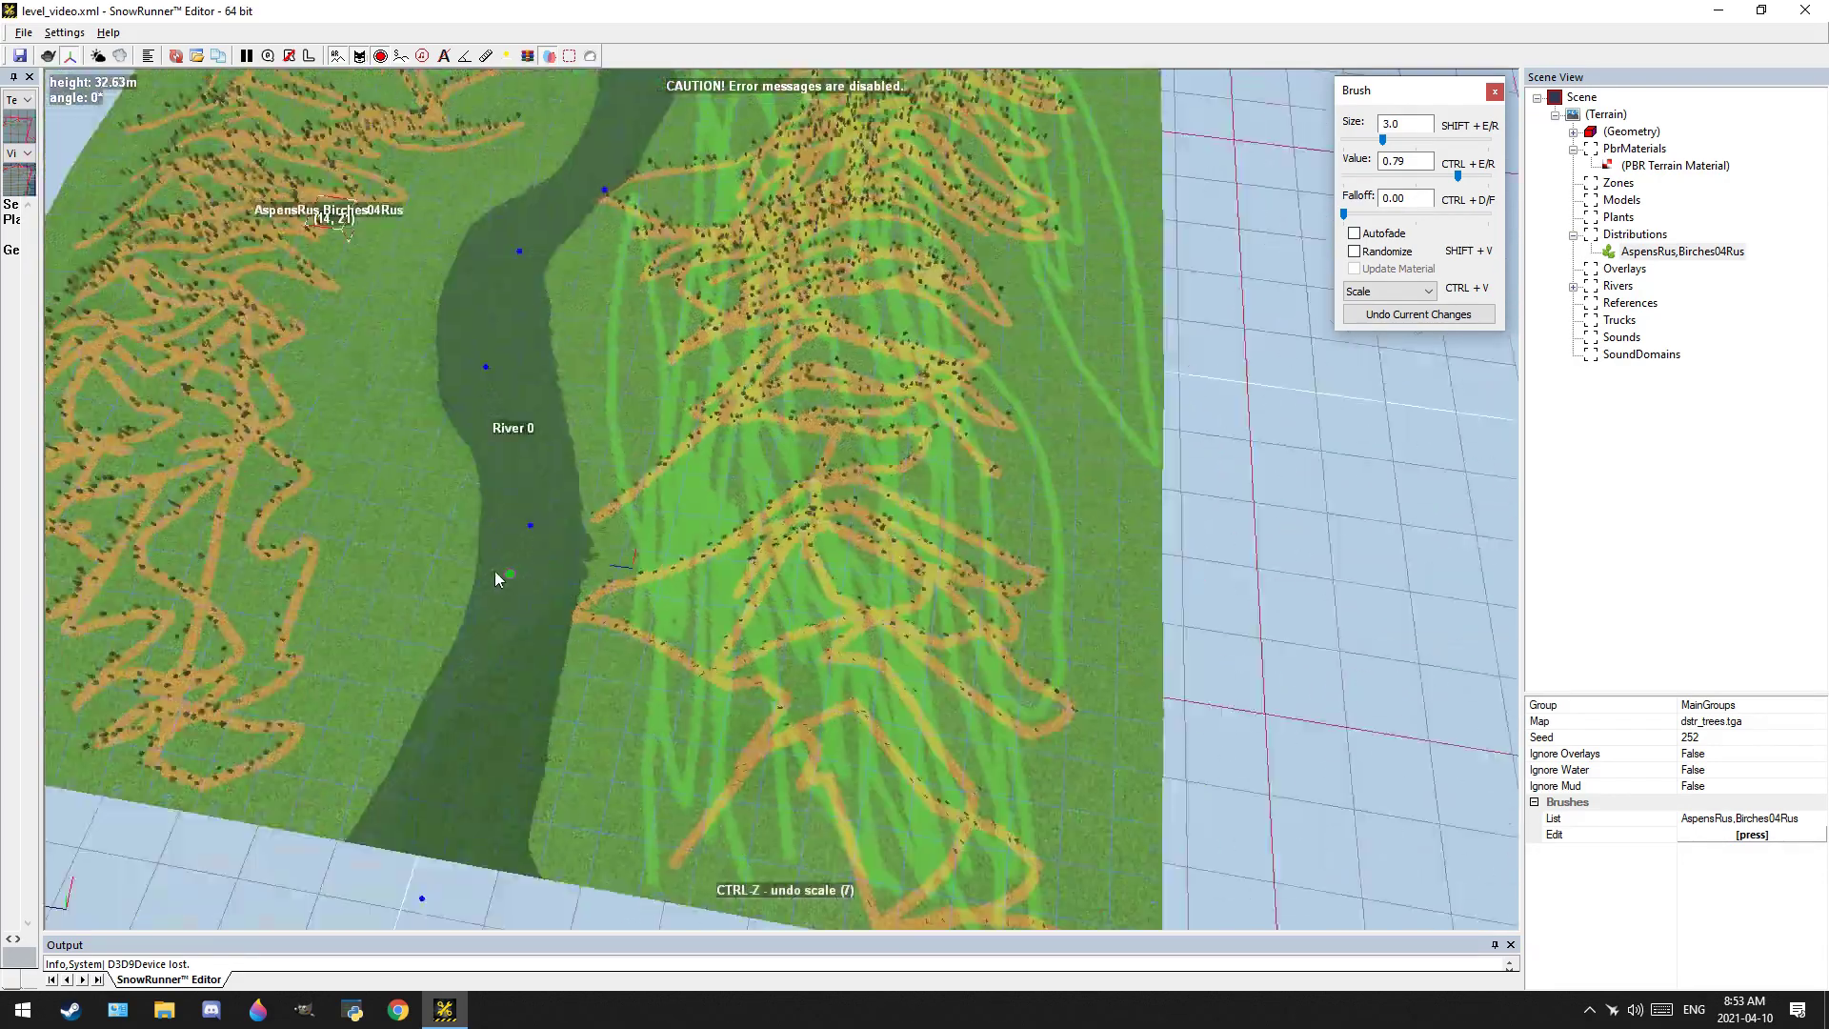
Paint further Scale strokes across the tree areas, finish editing, and inspect the resized trees
mouse_move(494, 570)
middle_mouse_down("alt")
mouse_move(484, 417)
mouse_move(494, 570)
mouse_move(467, 639)
middle_mouse_up("alt")
mouse_move(610, 579)
left_mouse_down()
mouse_move(352, 599)
mouse_move(230, 558)
mouse_move(454, 465)
mouse_move(751, 388)
mouse_move(1129, 702)
mouse_move(916, 717)
left_mouse_up()
mouse_move(943, 683)
middle_mouse_down()
mouse_move(673, 477)
mouse_move(617, 370)
middle_mouse_up()
mouse_move(618, 401)
left_mouse_down()
mouse_move(806, 423)
mouse_move(1185, 347)
mouse_move(768, 175)
mouse_move(276, 328)
mouse_move(505, 376)
left_mouse_up()
middle_click_drag(539, 399, 674, 298)
scroll(673, 298, "down", 3)
scroll(676, 381, "up", 3)
middle_click_drag(684, 572, 1259, 276, "alt")
key("Escape")
left_click(594, 496)
scroll(619, 501, "up", 7)
scroll(643, 500, "down", 5)
scroll(680, 406, "down", 3)
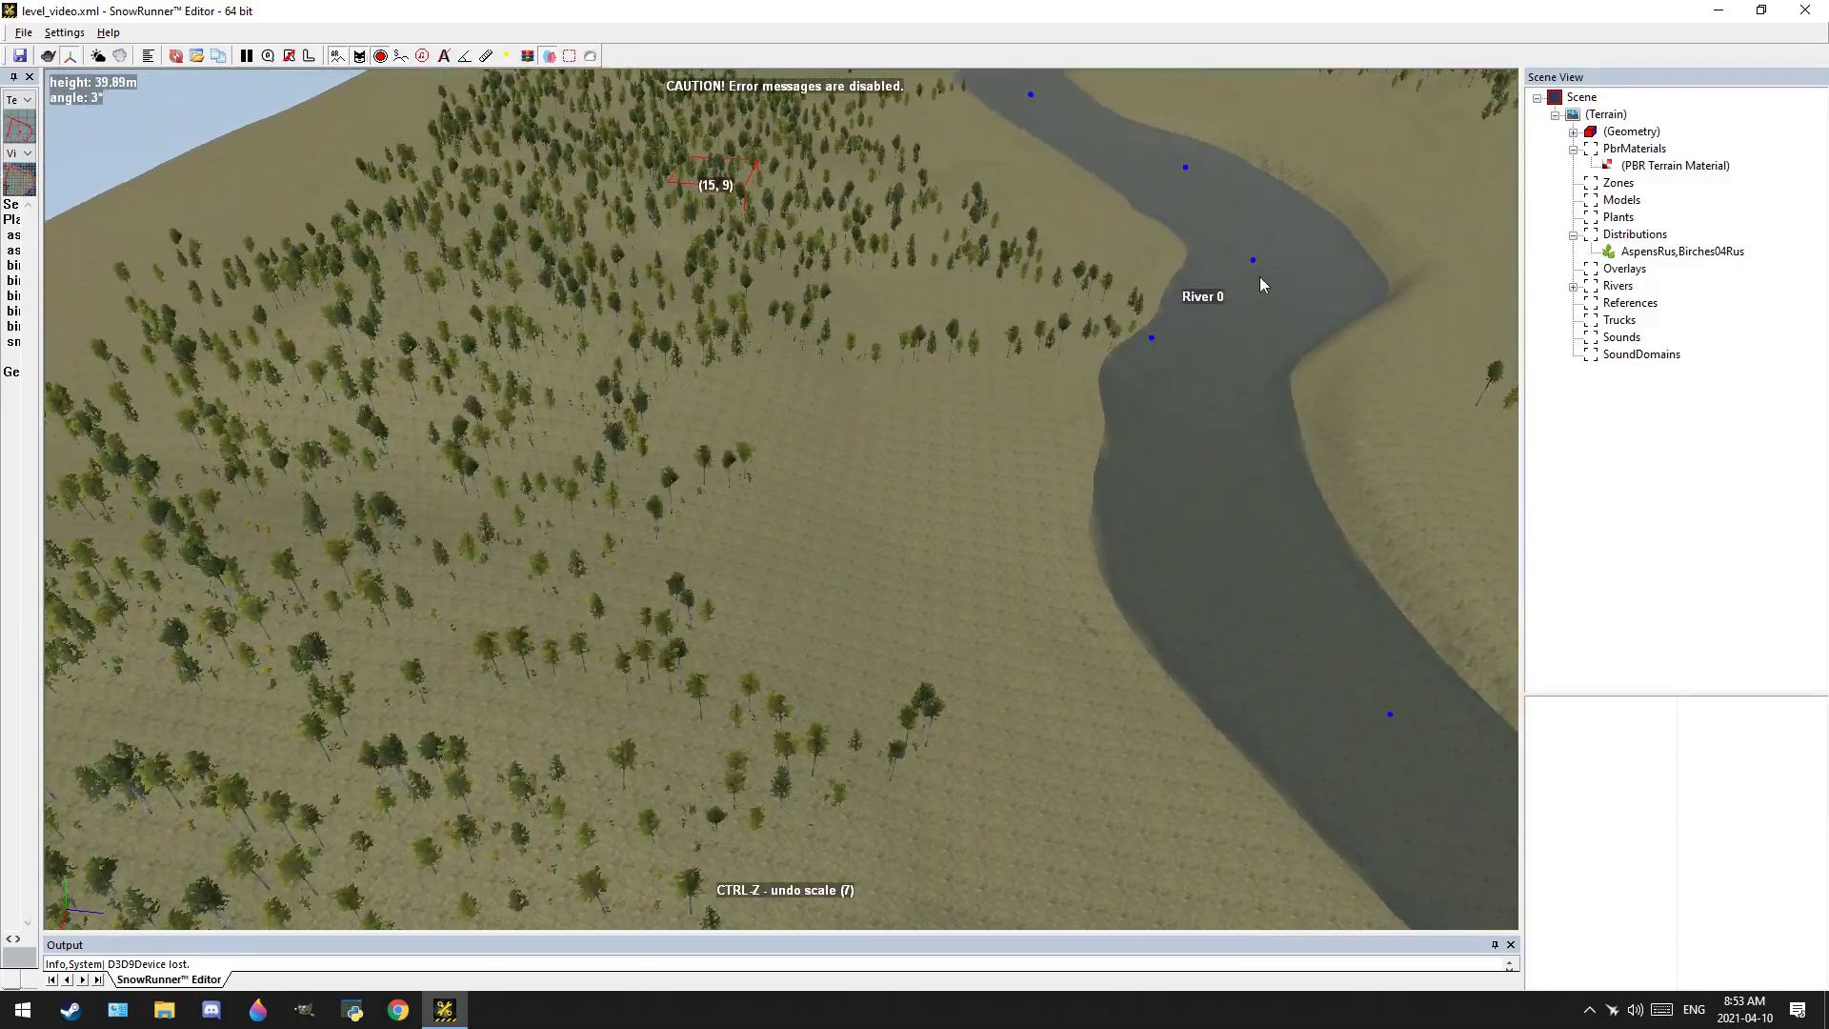
Set the distribution's Scale brush value to 0.14, paint over the tree areas, and finish editing
left_click(1722, 253)
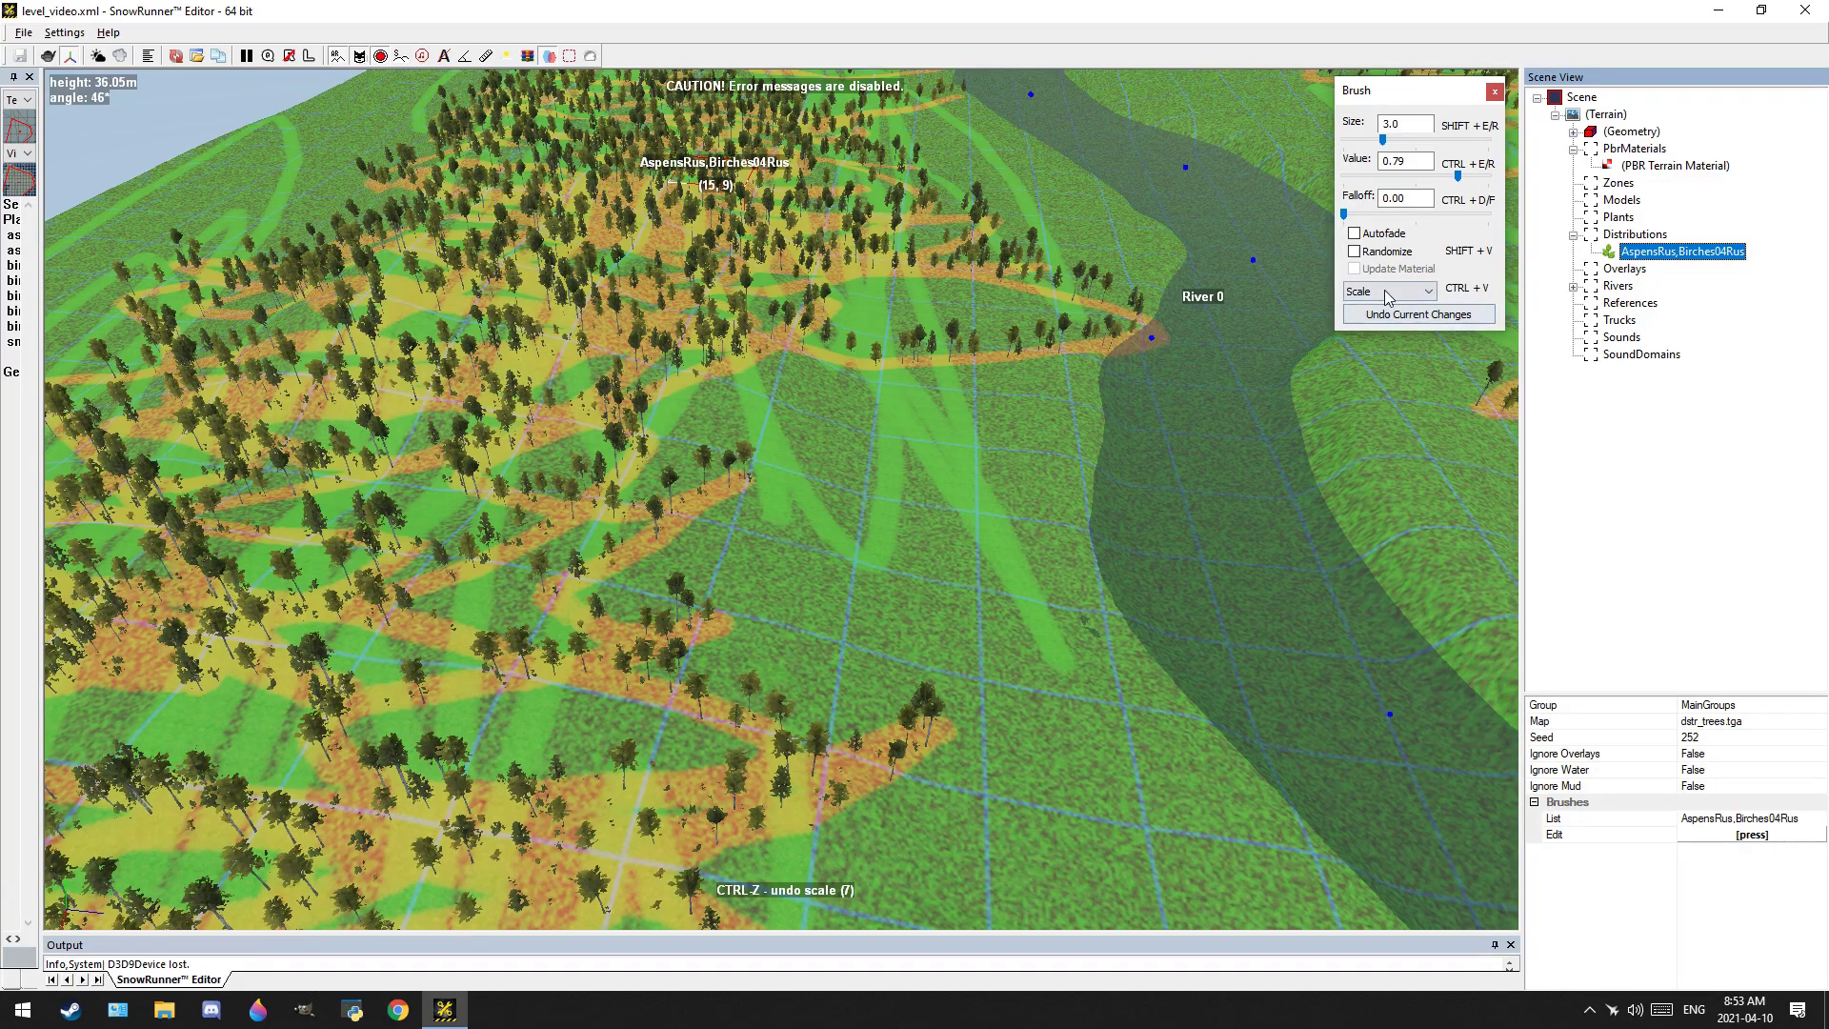
left_click_drag(1403, 178, 1365, 177)
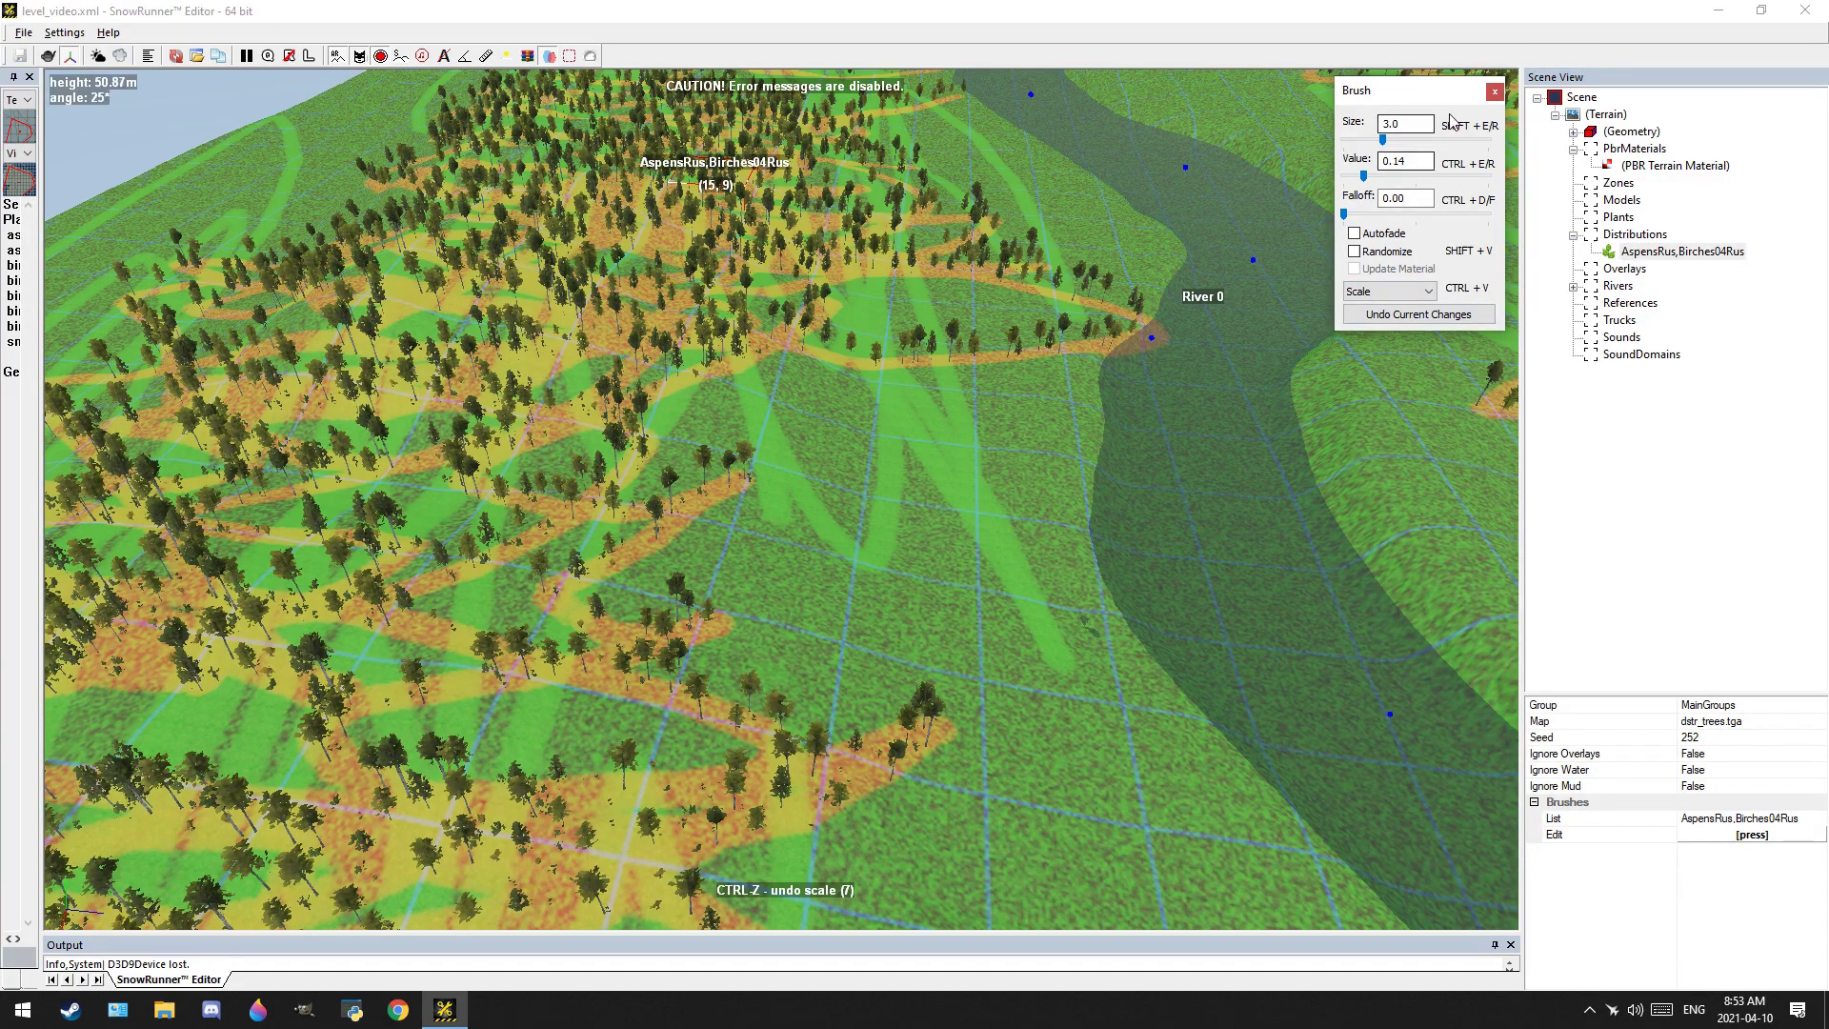
scroll(763, 557, "down", 4)
right_click_drag(735, 563, 690, 586)
mouse_move(578, 713)
left_mouse_down()
mouse_move(896, 671)
mouse_move(859, 457)
mouse_move(1042, 326)
mouse_move(1065, 246)
left_mouse_up()
middle_click_drag(1006, 301, 893, 573)
mouse_move(894, 573)
left_mouse_down()
mouse_move(1127, 360)
mouse_move(1210, 246)
mouse_move(1000, 191)
mouse_move(1066, 188)
mouse_move(493, 536)
left_mouse_up()
scroll(762, 629, "down", 2)
mouse_move(906, 722)
middle_mouse_down()
mouse_move(809, 529)
mouse_move(832, 467)
middle_mouse_up()
mouse_move(722, 732)
left_mouse_down()
mouse_move(656, 633)
mouse_move(1115, 489)
mouse_move(1111, 347)
mouse_move(1318, 199)
mouse_move(910, 154)
left_mouse_up()
middle_click_drag(1072, 208, 995, 383)
mouse_move(995, 383)
left_mouse_down()
mouse_move(1325, 291)
mouse_move(858, 190)
mouse_move(915, 443)
mouse_move(612, 678)
mouse_move(881, 703)
left_mouse_up()
key("Escape")
key("Escape")
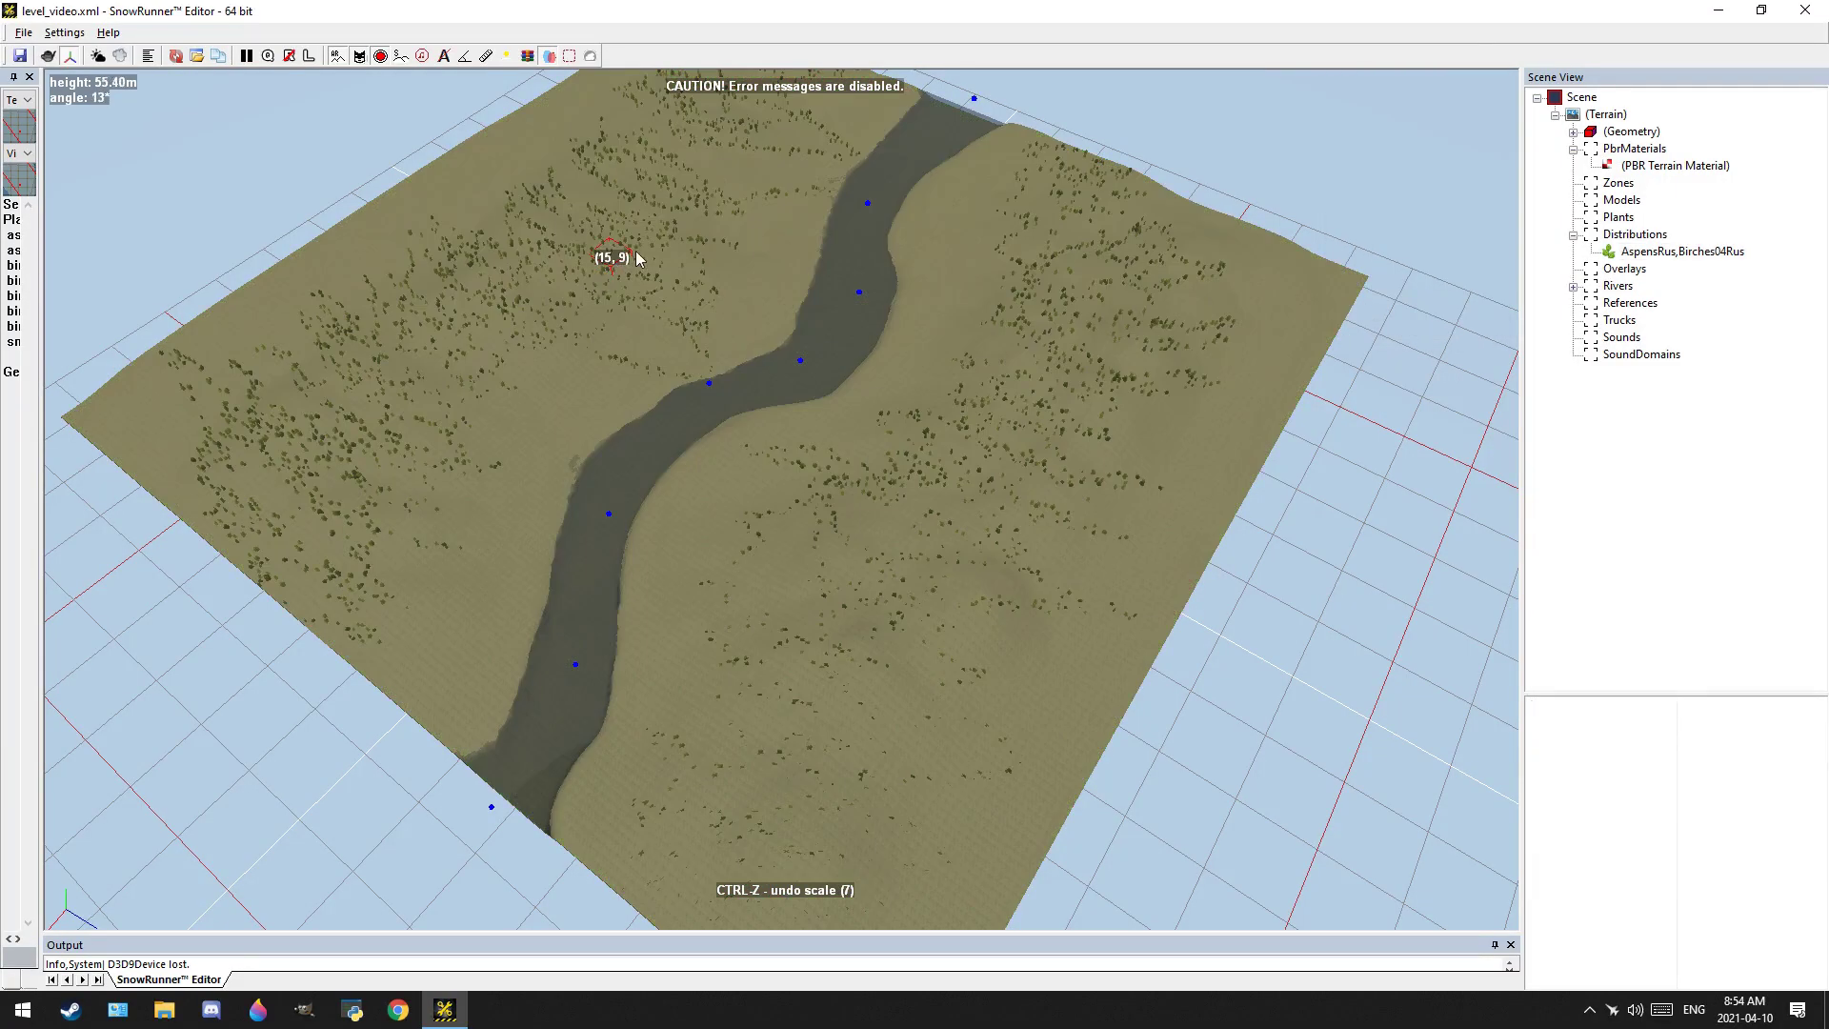
Examine the rescaled trees and the river banks from several angles and distances
scroll(636, 252, "up", 6)
middle_click_drag(636, 253, 697, 347)
scroll(1017, 397, "up", 5)
middle_click_drag(1017, 397, 786, 366, "alt")
scroll(1034, 351, "up", 2)
scroll(1014, 376, "down", 3)
scroll(657, 204, "down", 3)
scroll(1086, 398, "down", 3)
middle_click_drag(1086, 398, 494, 310, "alt")
scroll(795, 364, "down", 2)
middle_click_drag(795, 364, 796, 361, "alt")
middle_click_drag(1096, 572, 1023, 211)
scroll(981, 366, "down", 3)
scroll(1143, 528, "up", 3)
mouse_move(1125, 449)
middle_mouse_down("alt")
mouse_move(1150, 406)
mouse_move(1149, 433)
middle_mouse_up("alt")
scroll(1149, 432, "down", 3)
middle_click_drag(582, 483, 893, 266)
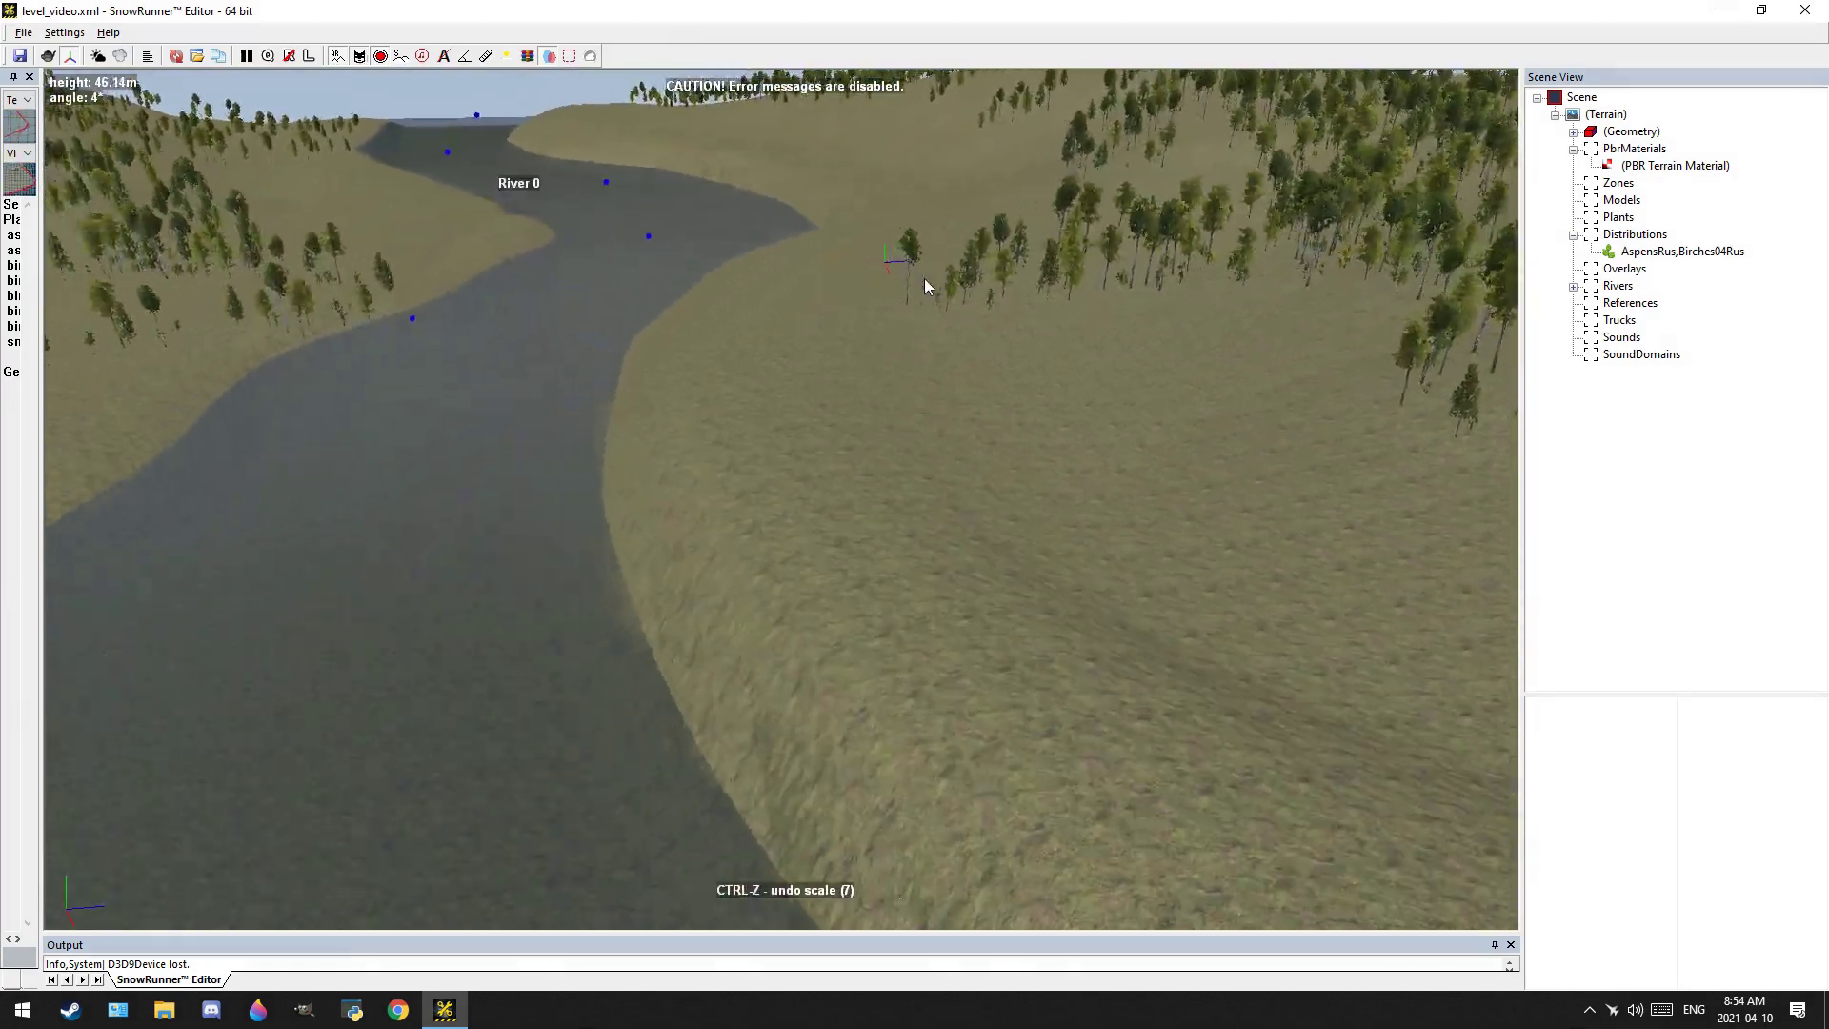
scroll(894, 266, "down", 3)
middle_click_drag(956, 470, 883, 332)
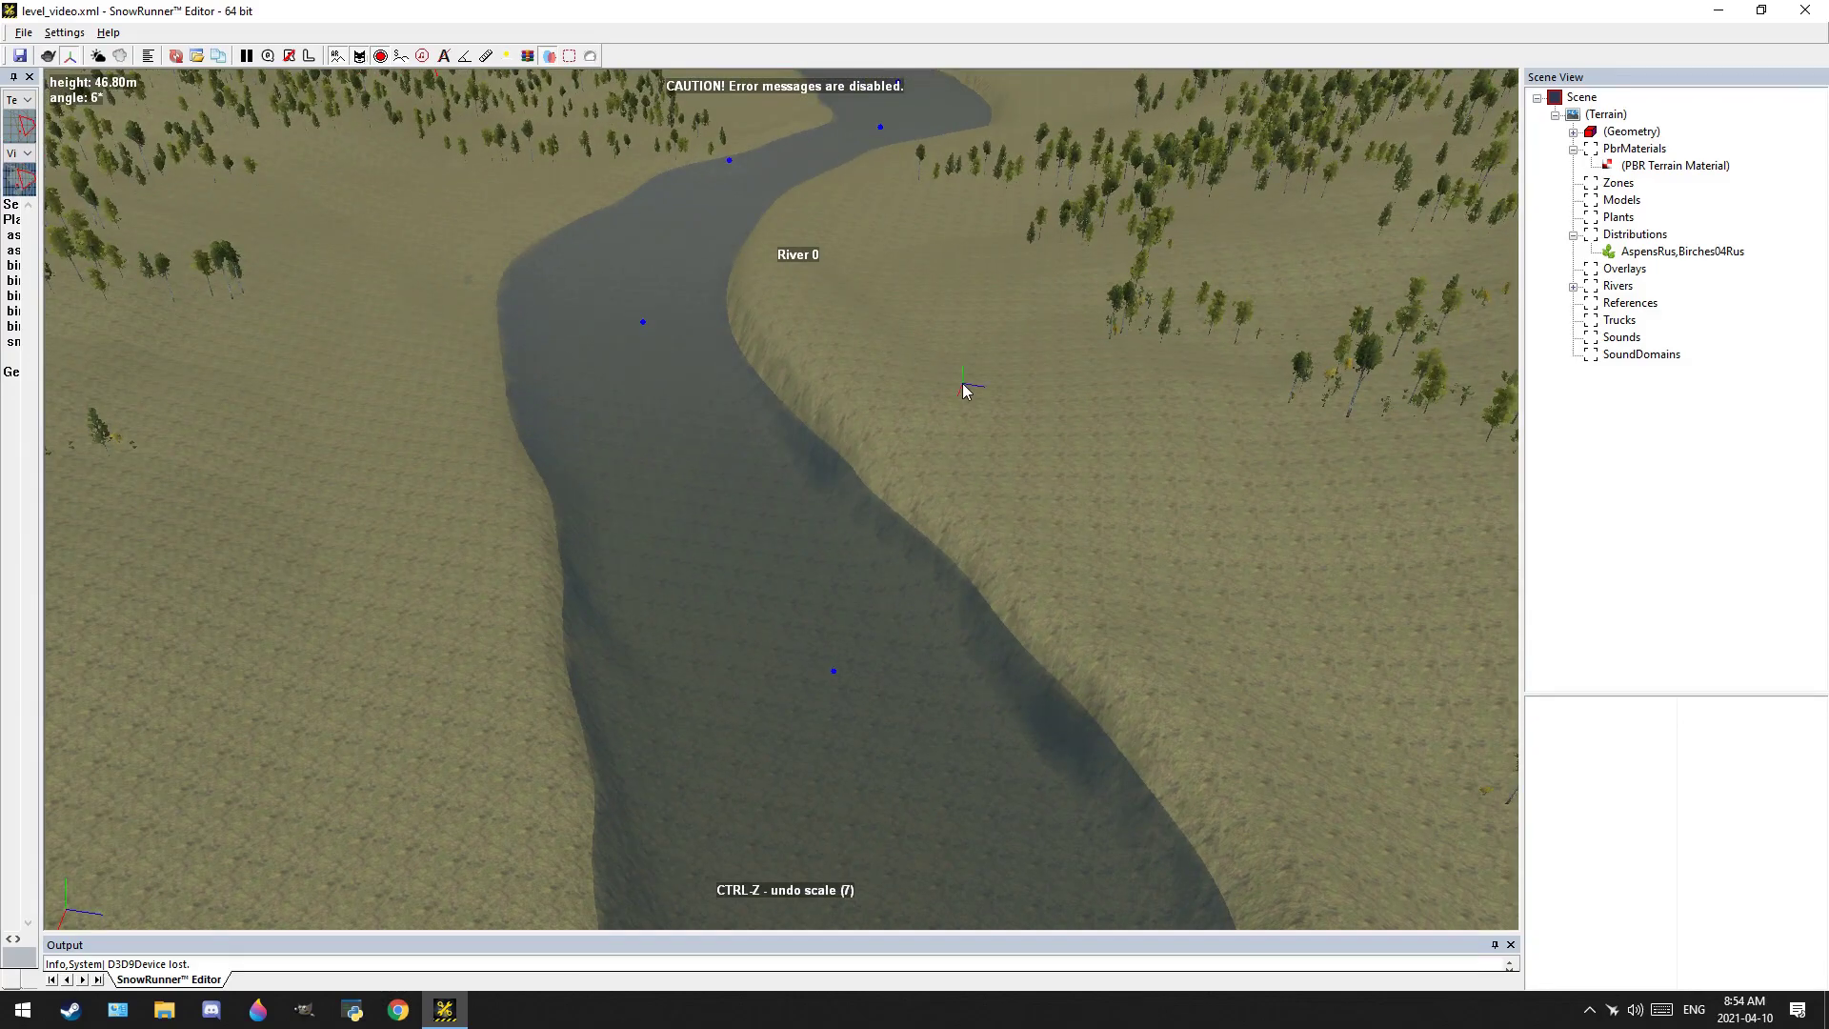
Add a second distribution to the terrain on the right bank
left_click(963, 391)
right_click(1169, 393)
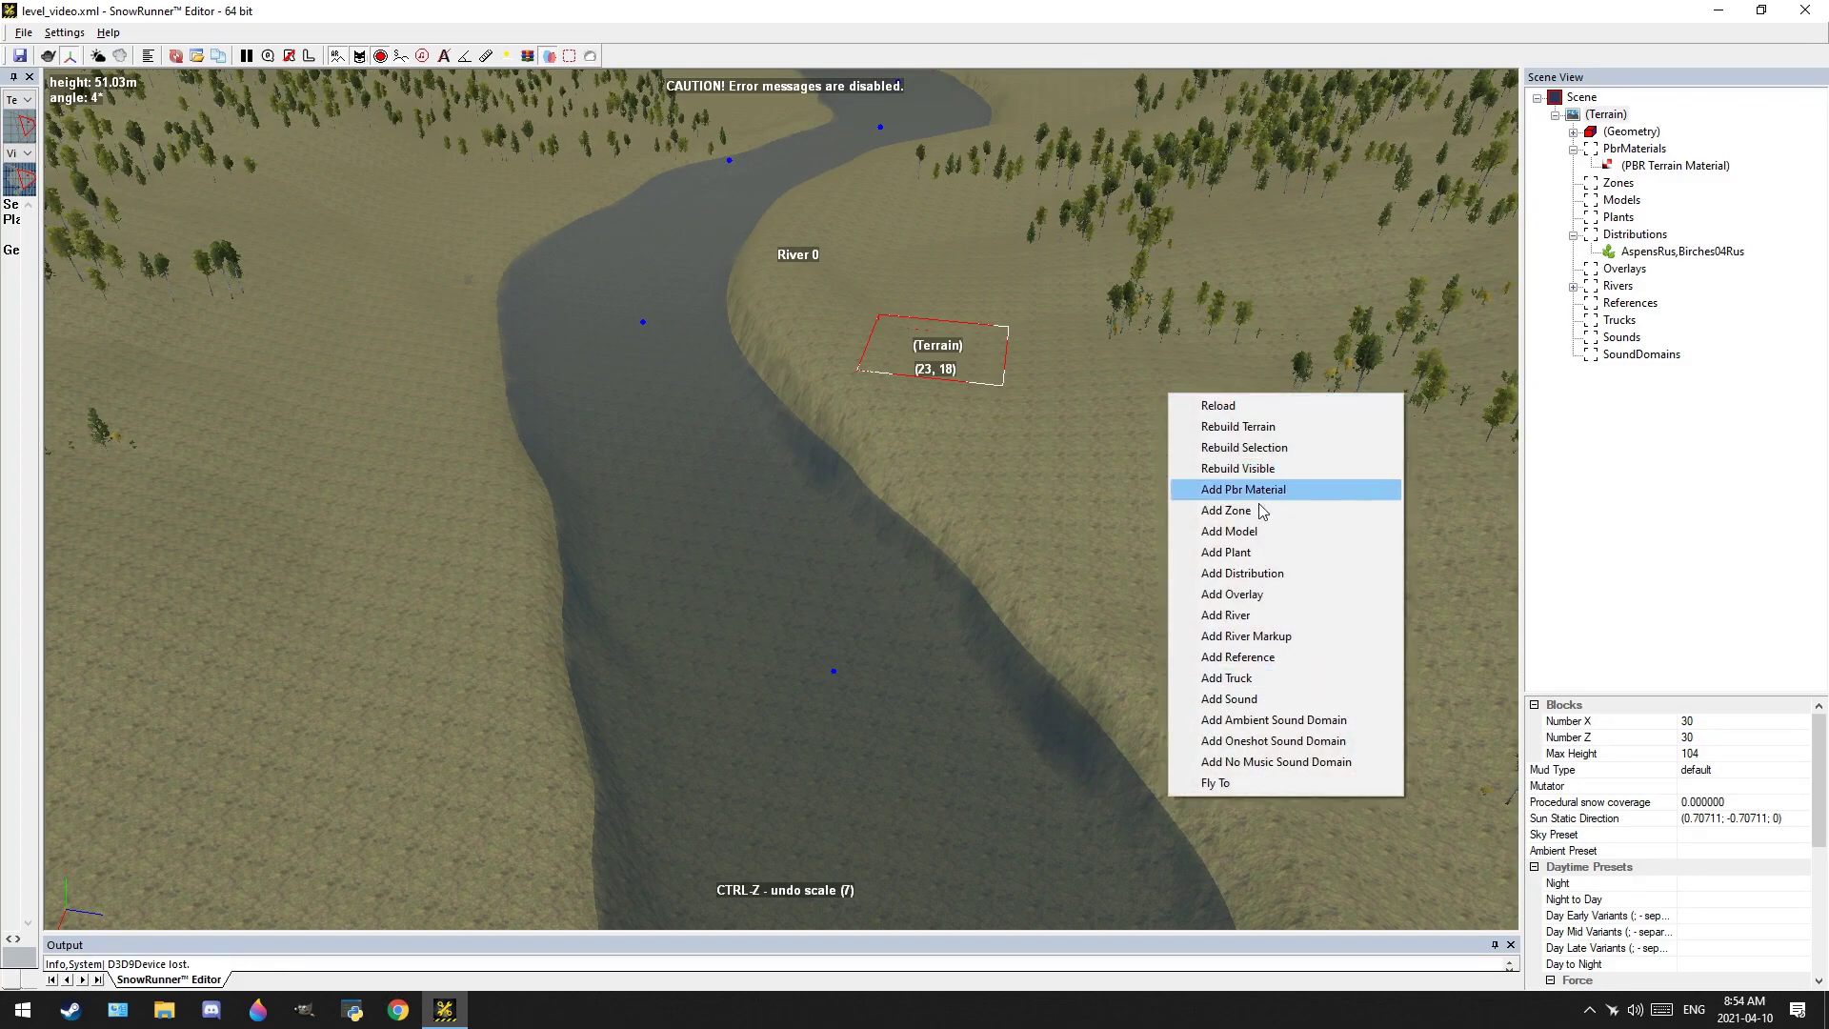
left_click(1267, 575)
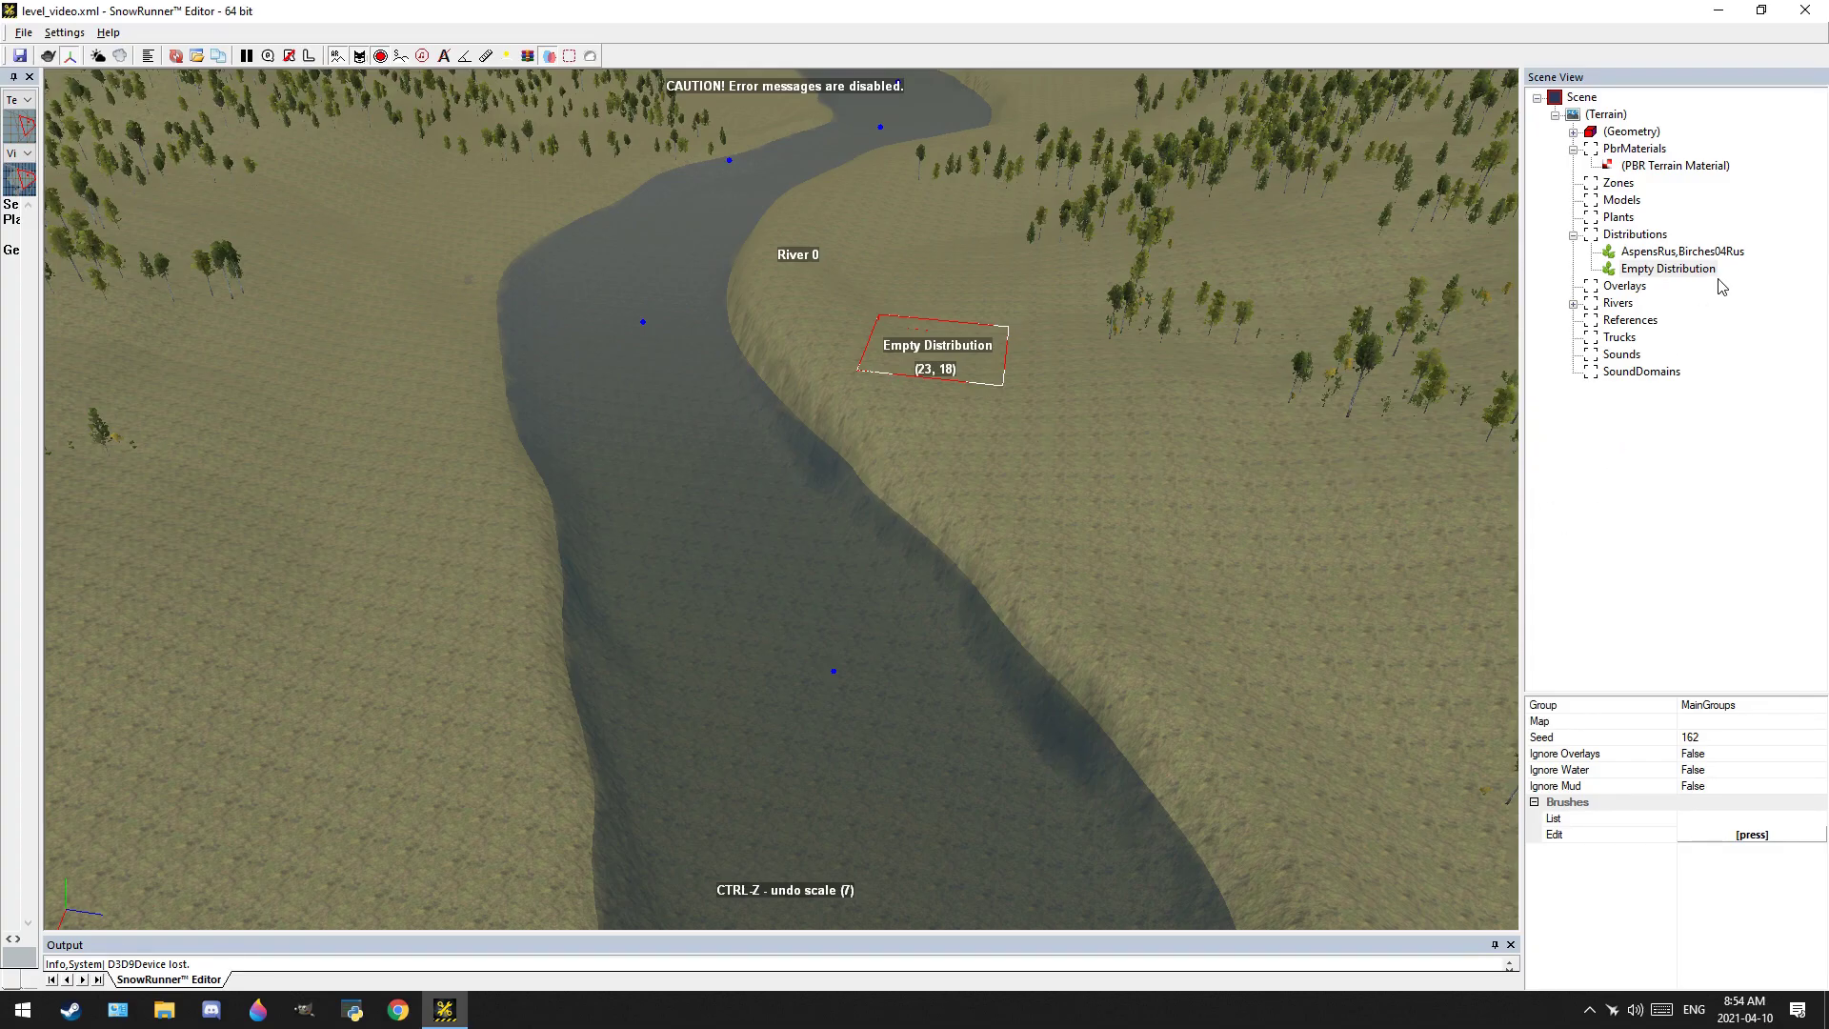
Add the Birches01Rus, SmallTreesRus and FernsRus brushes to the empty distribution
left_click(1747, 836)
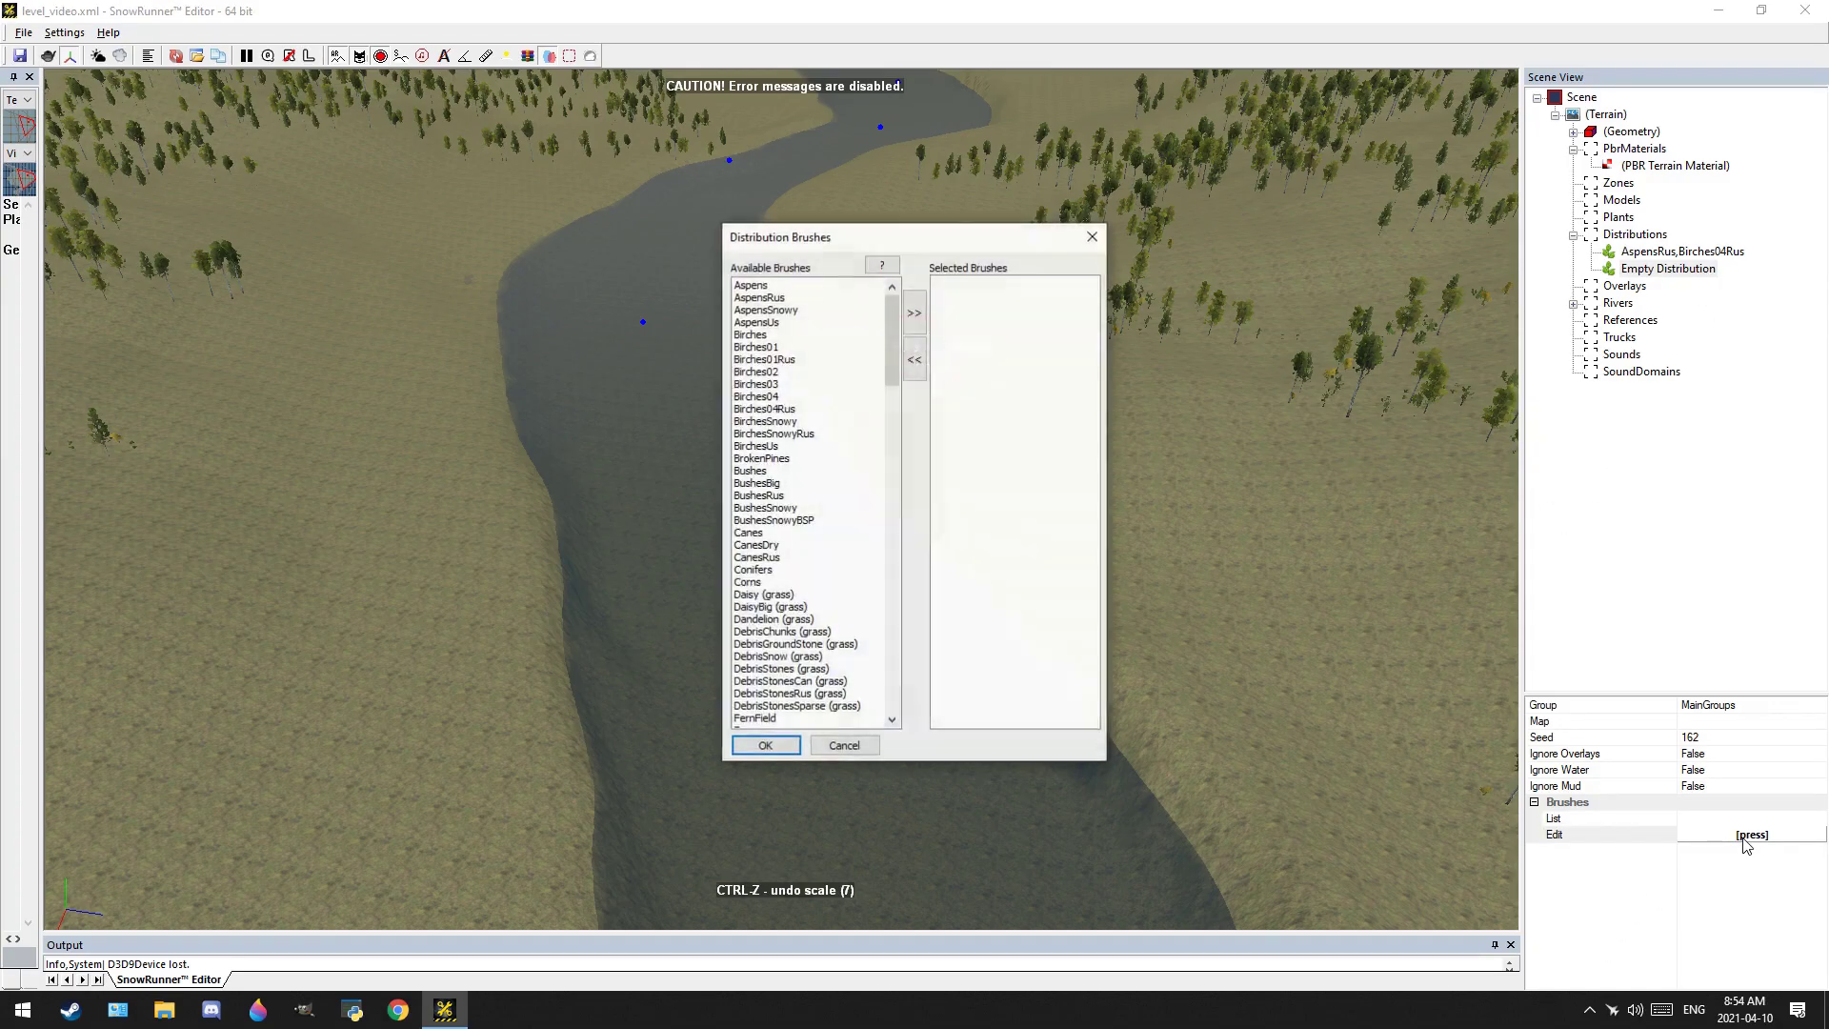
double_click(778, 360)
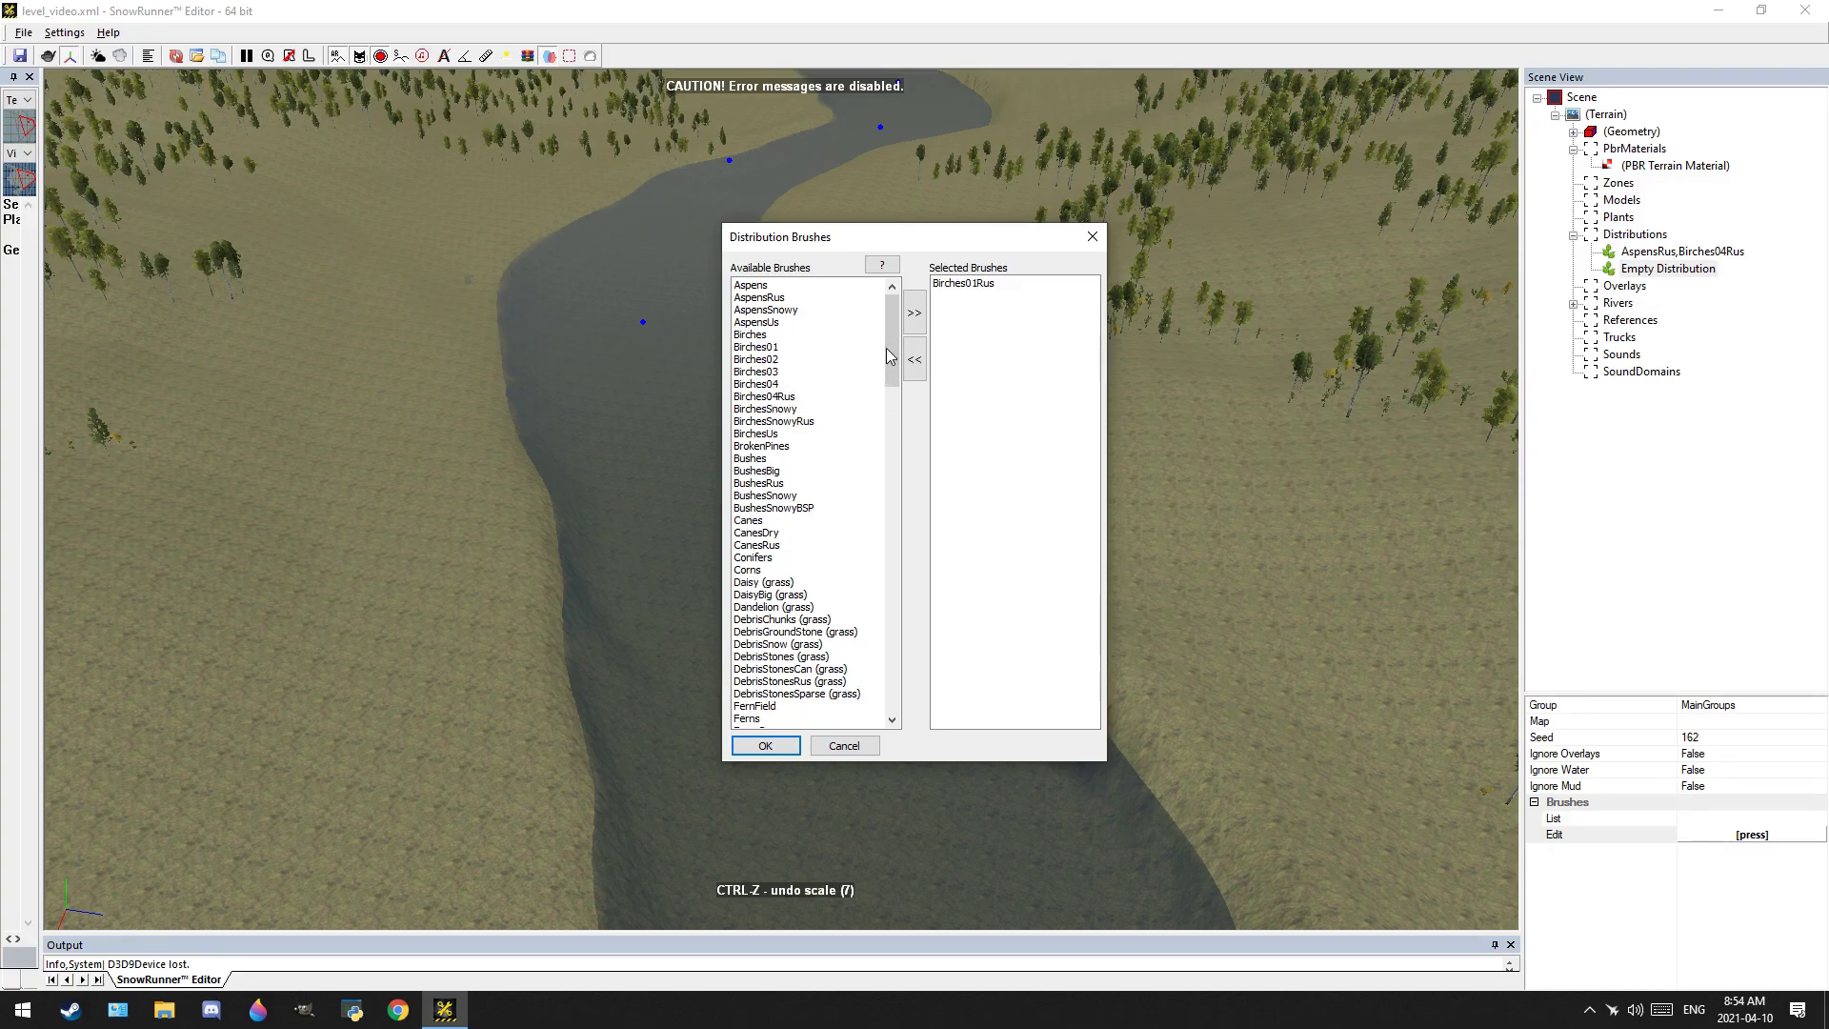
mouse_move(892, 335)
left_mouse_down()
mouse_move(884, 572)
mouse_move(863, 613)
left_mouse_up()
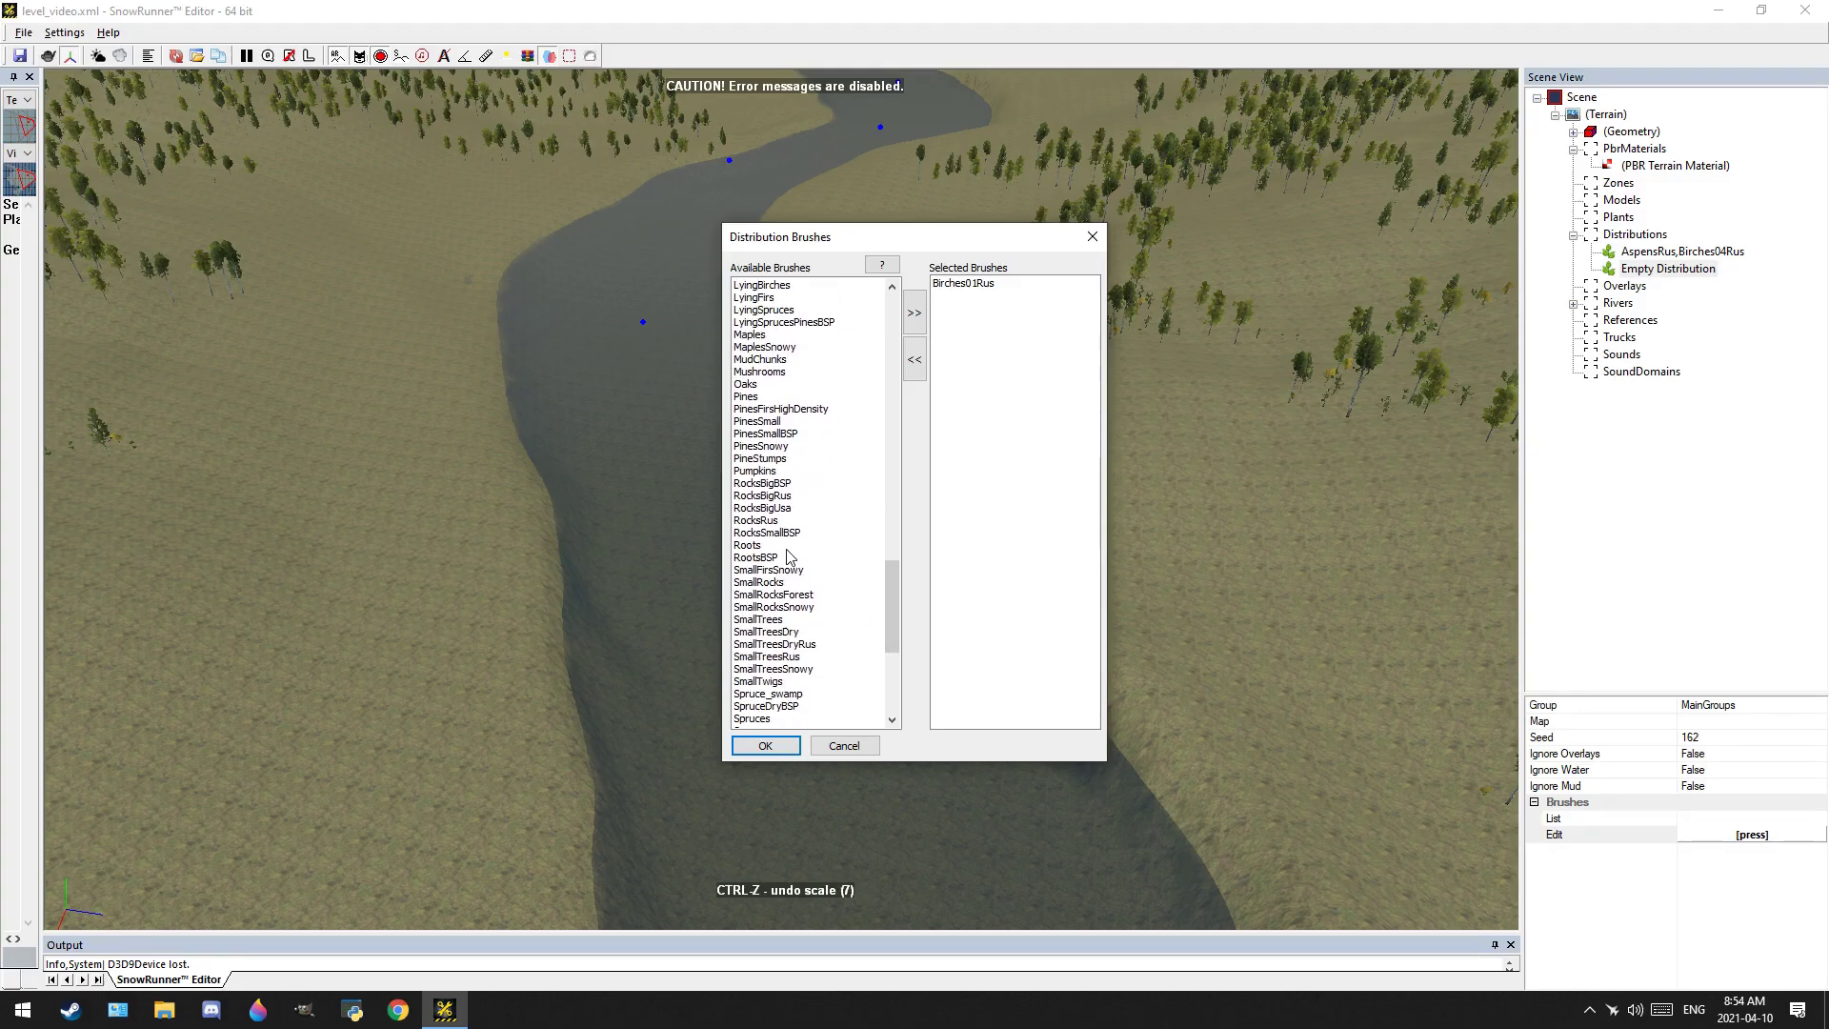
double_click(783, 658)
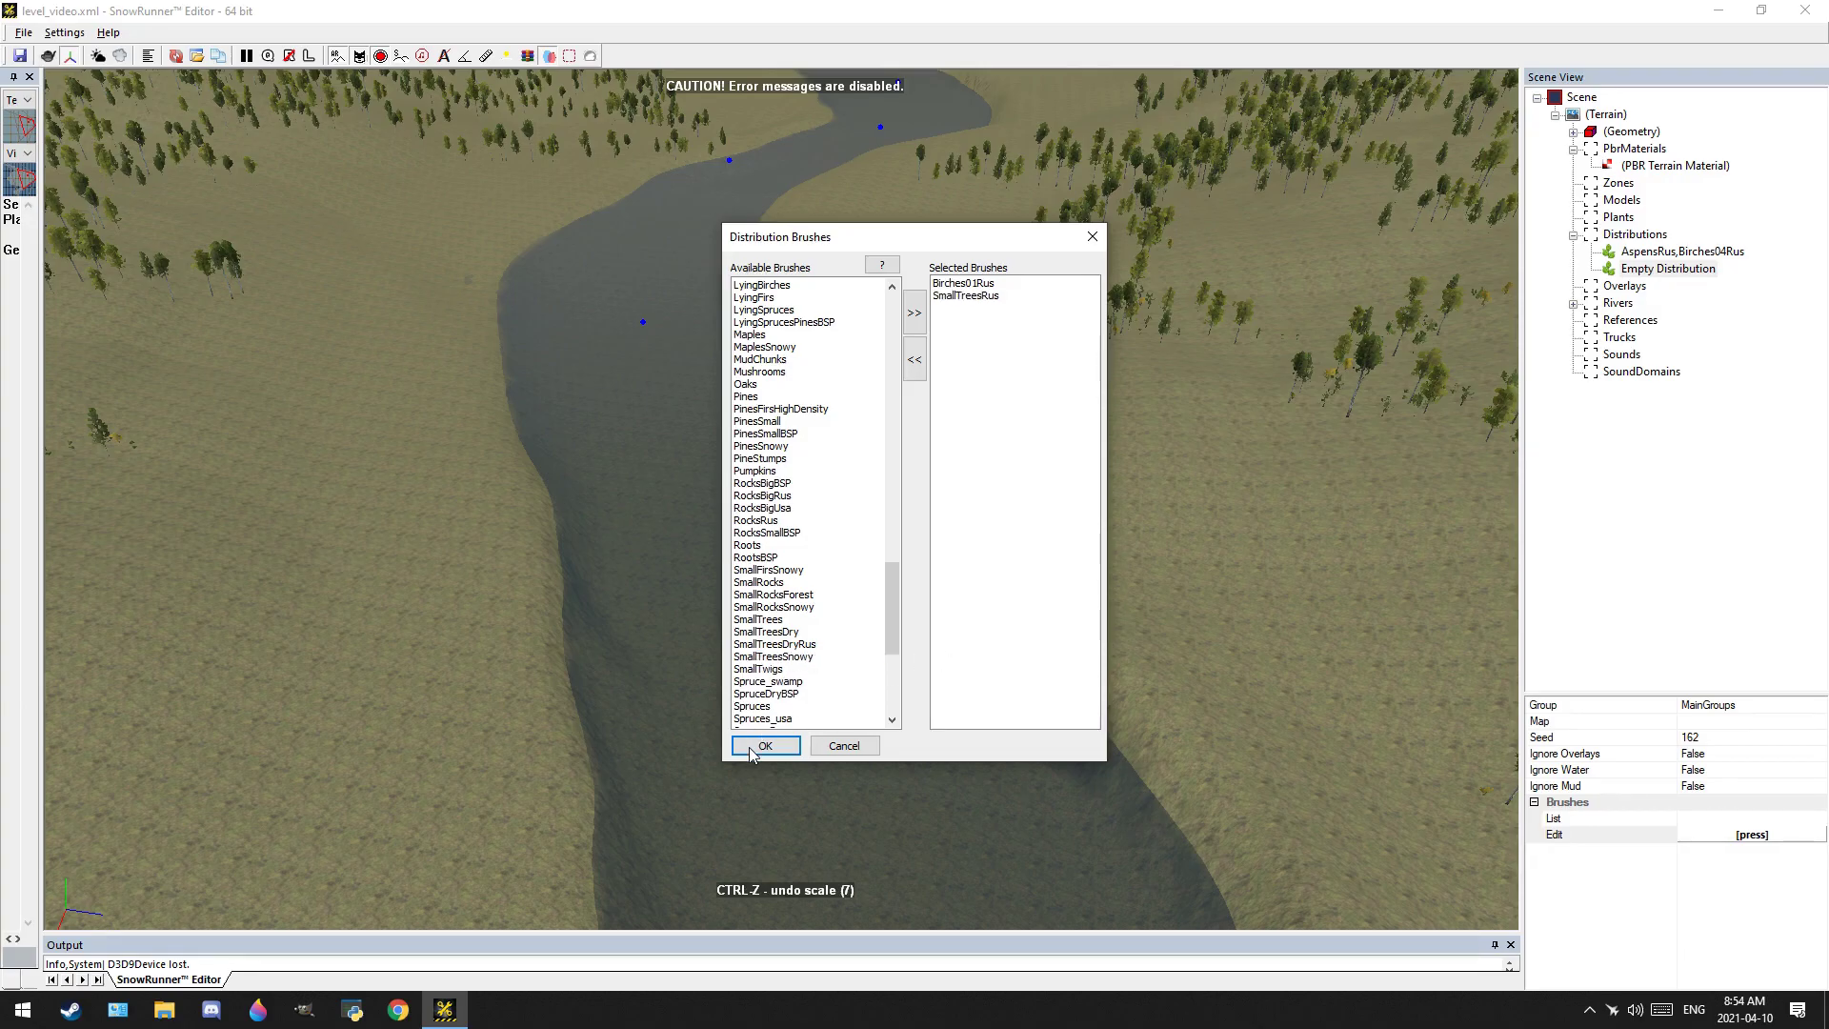
mouse_move(892, 609)
left_mouse_down()
mouse_move(923, 416)
mouse_move(884, 425)
left_mouse_up()
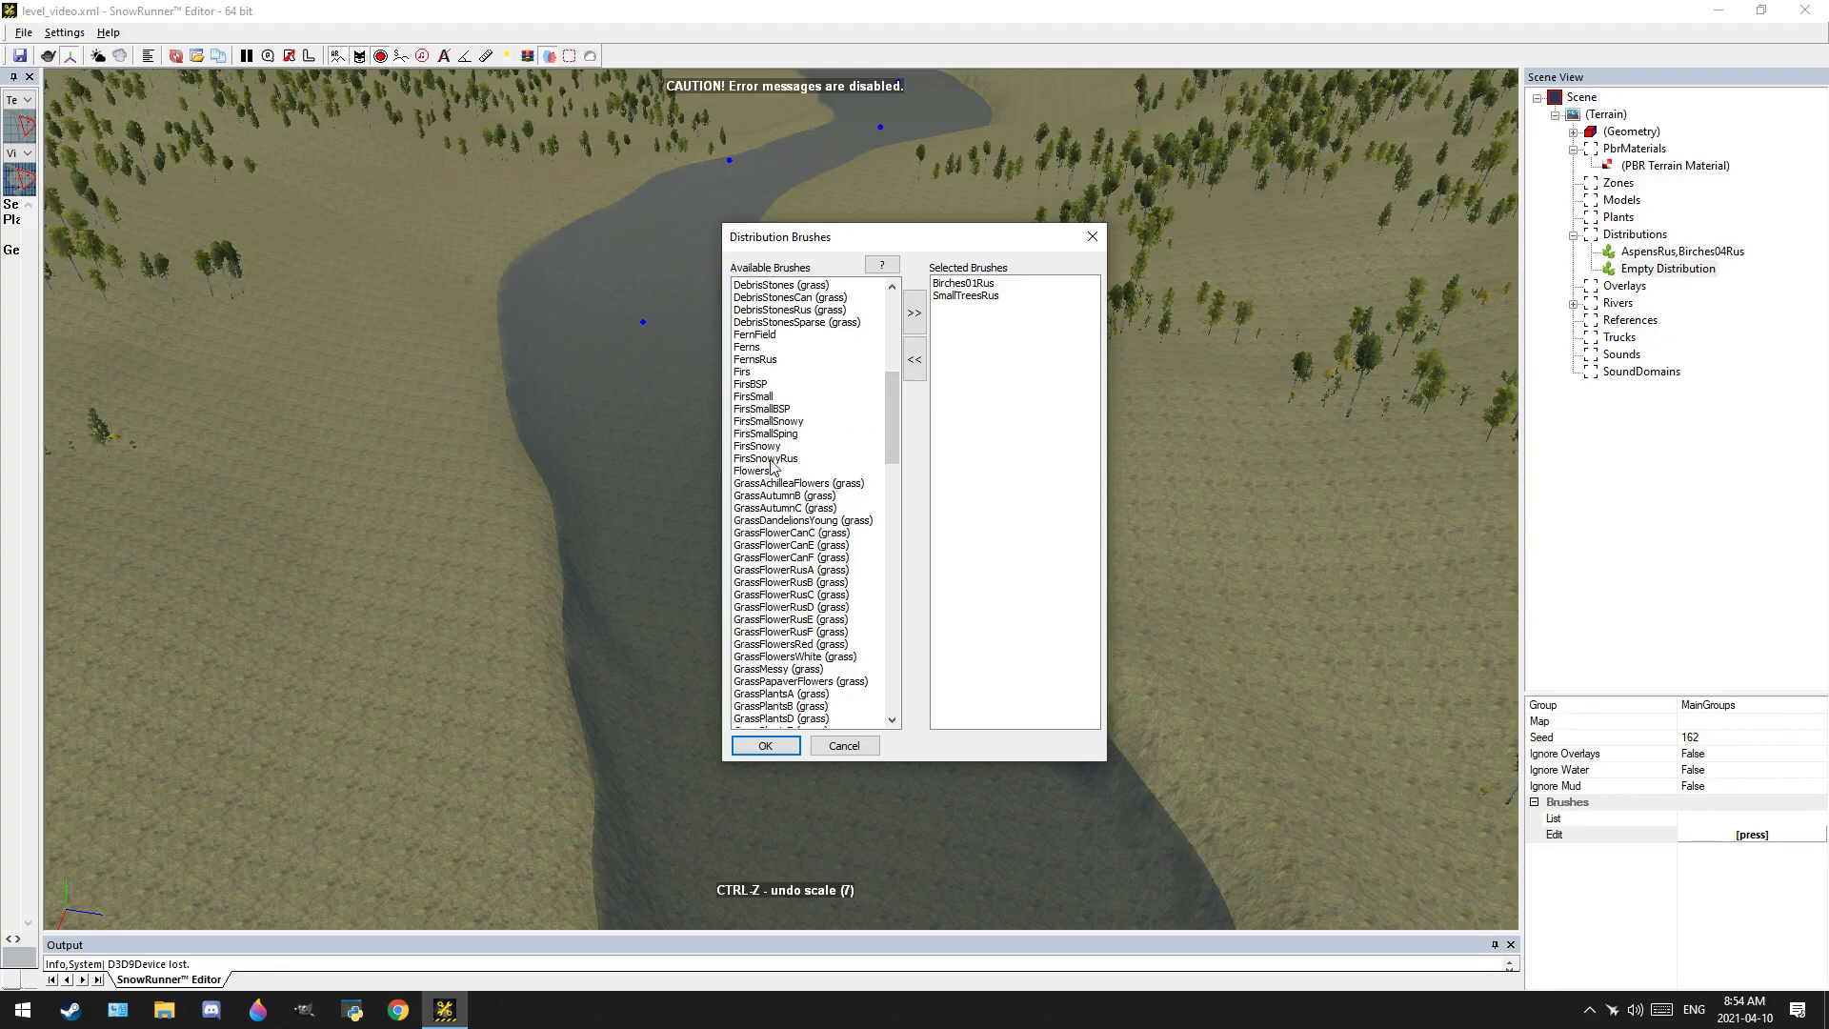
double_click(761, 360)
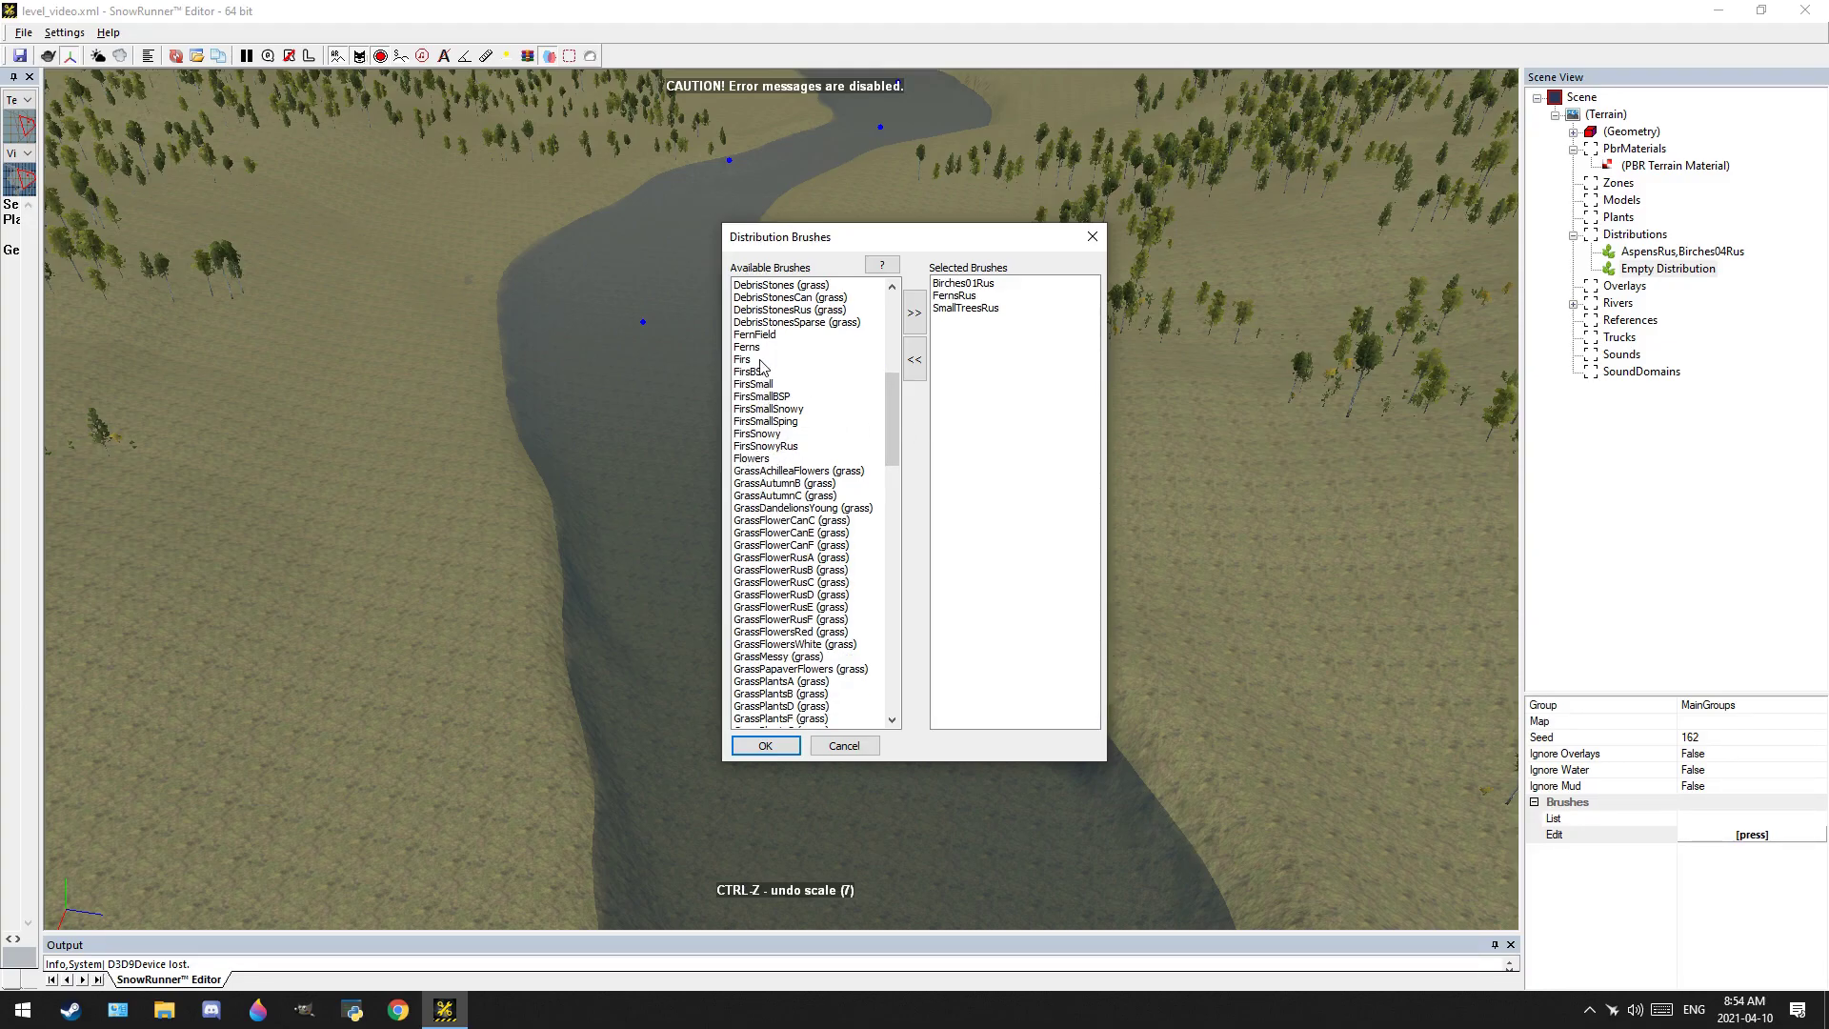
Replace Birches01Rus with BushesRus in the distribution's selected brushes and accept the list
double_click(964, 285)
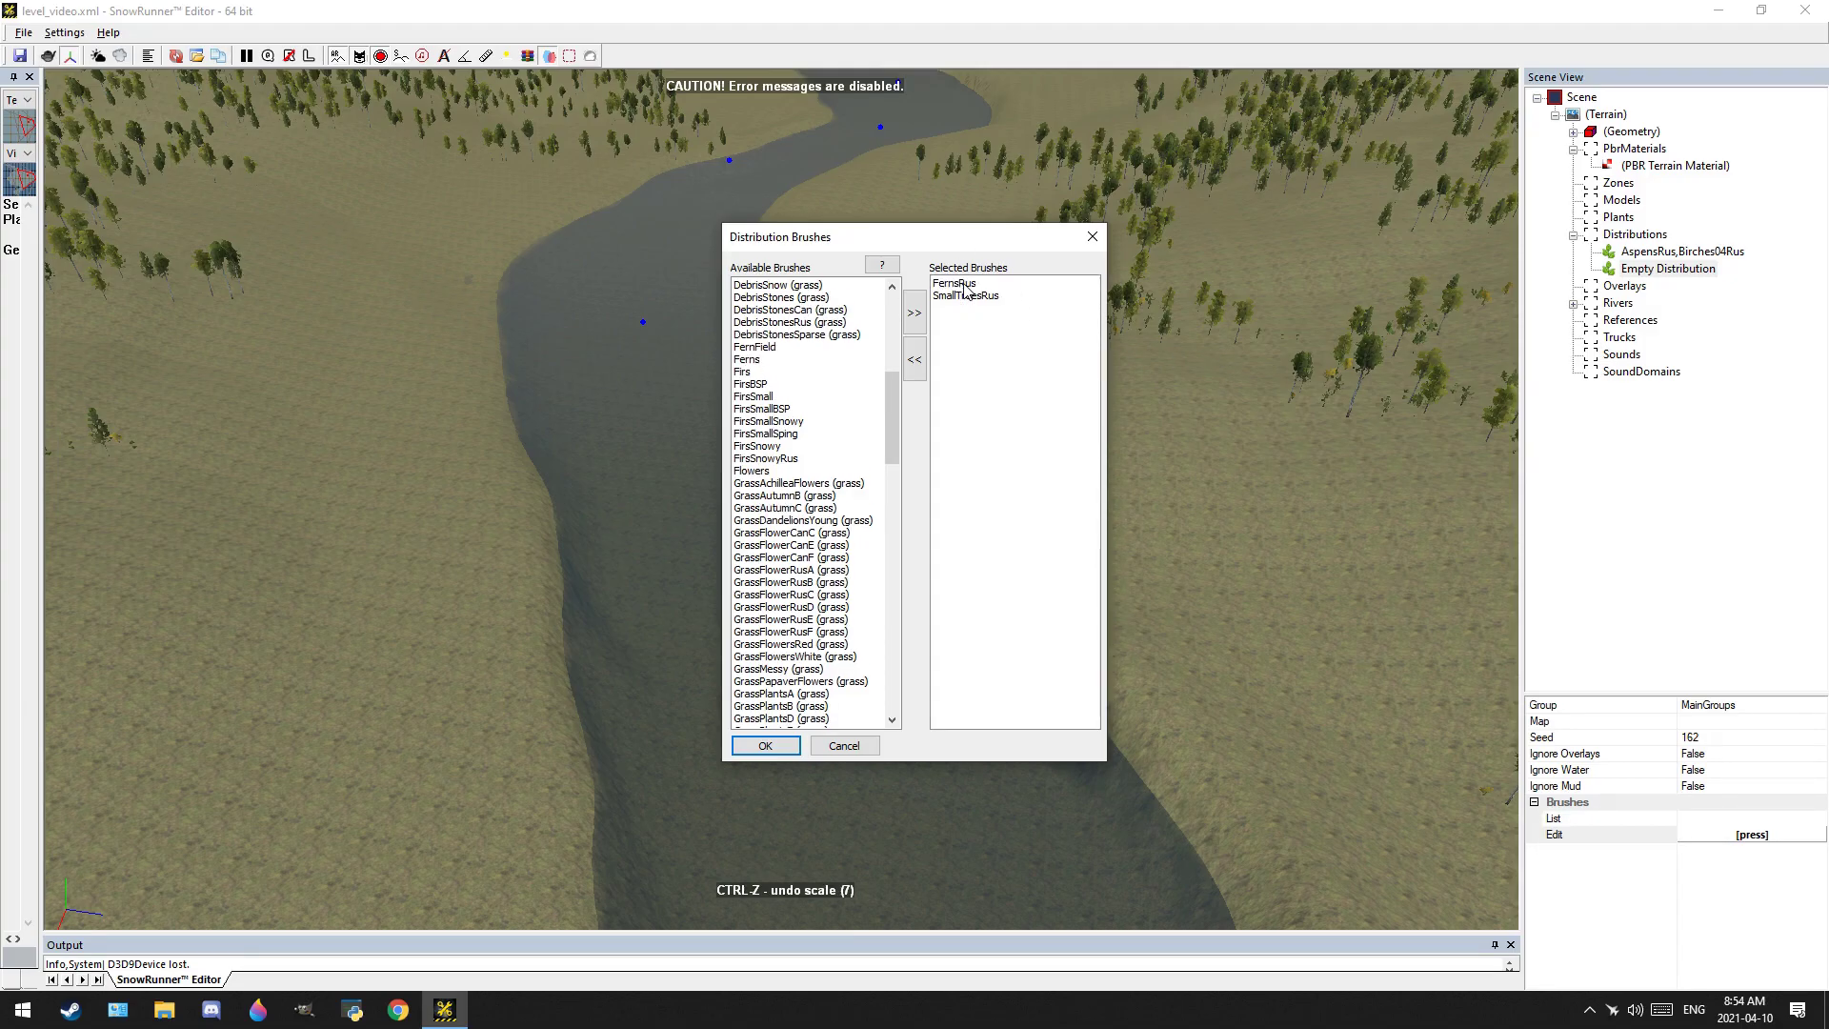
scroll(764, 338, "up", 10)
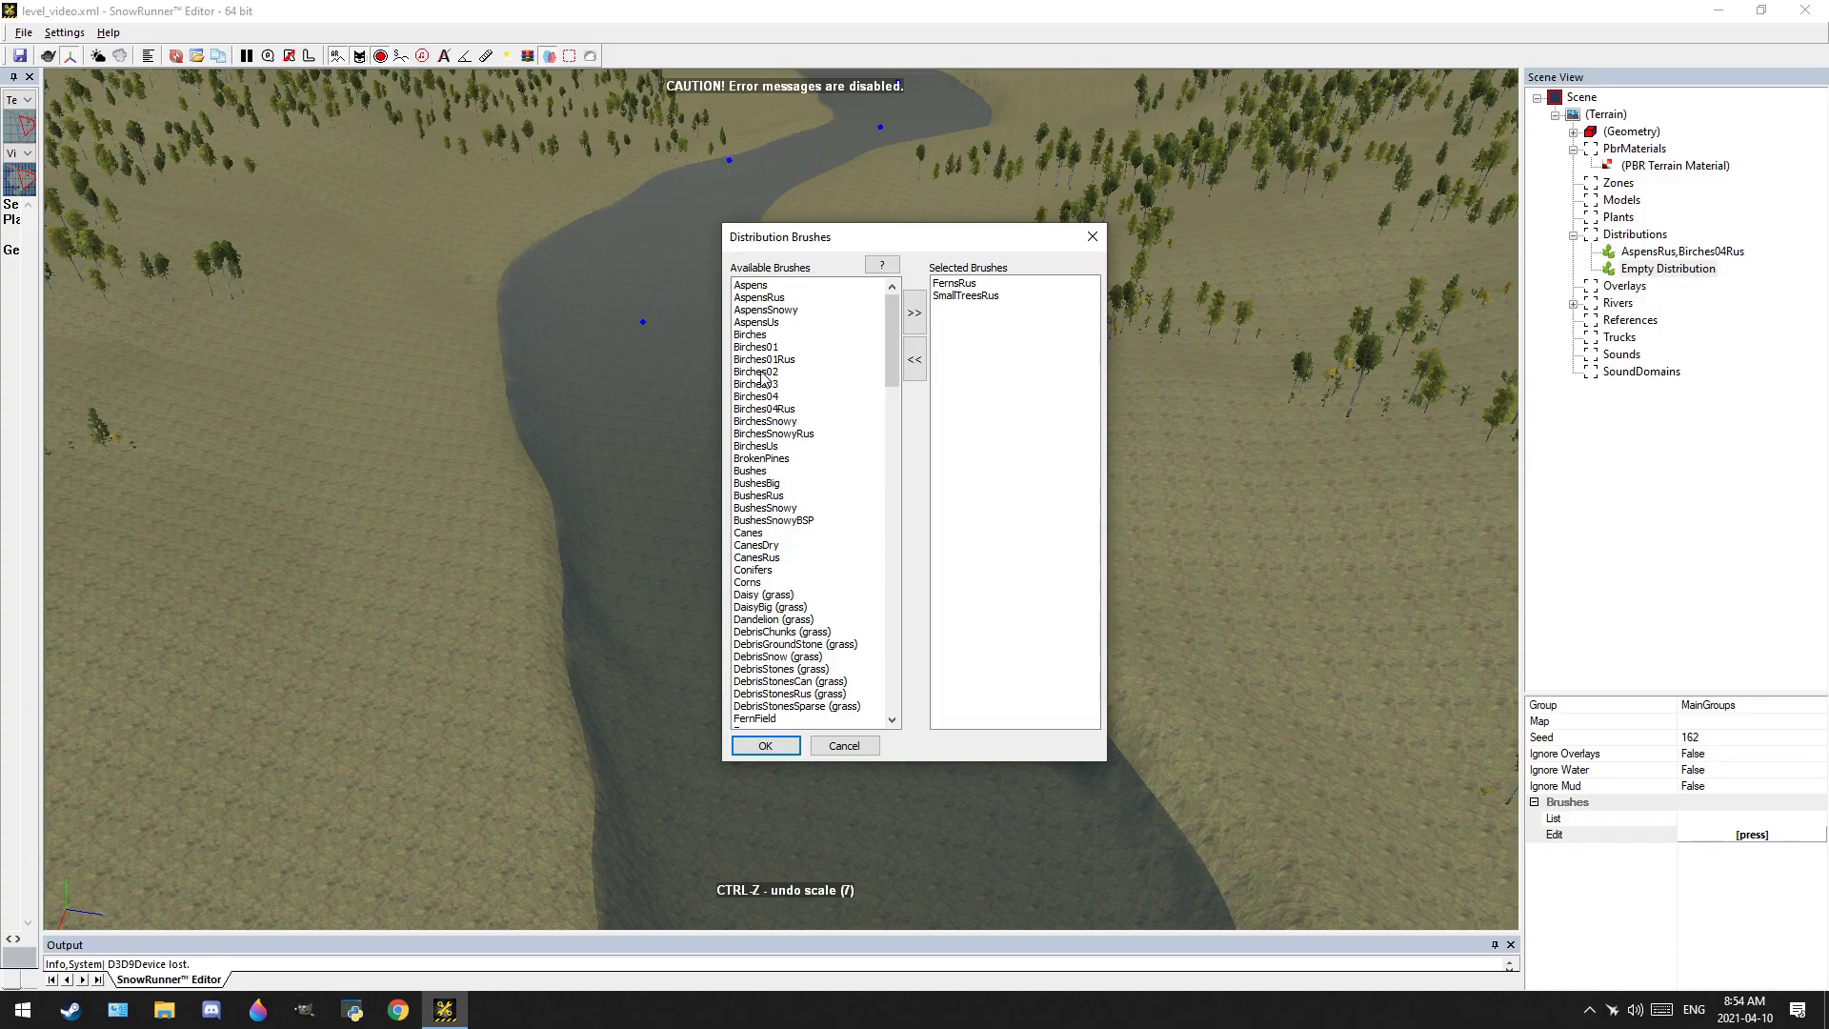
double_click(757, 497)
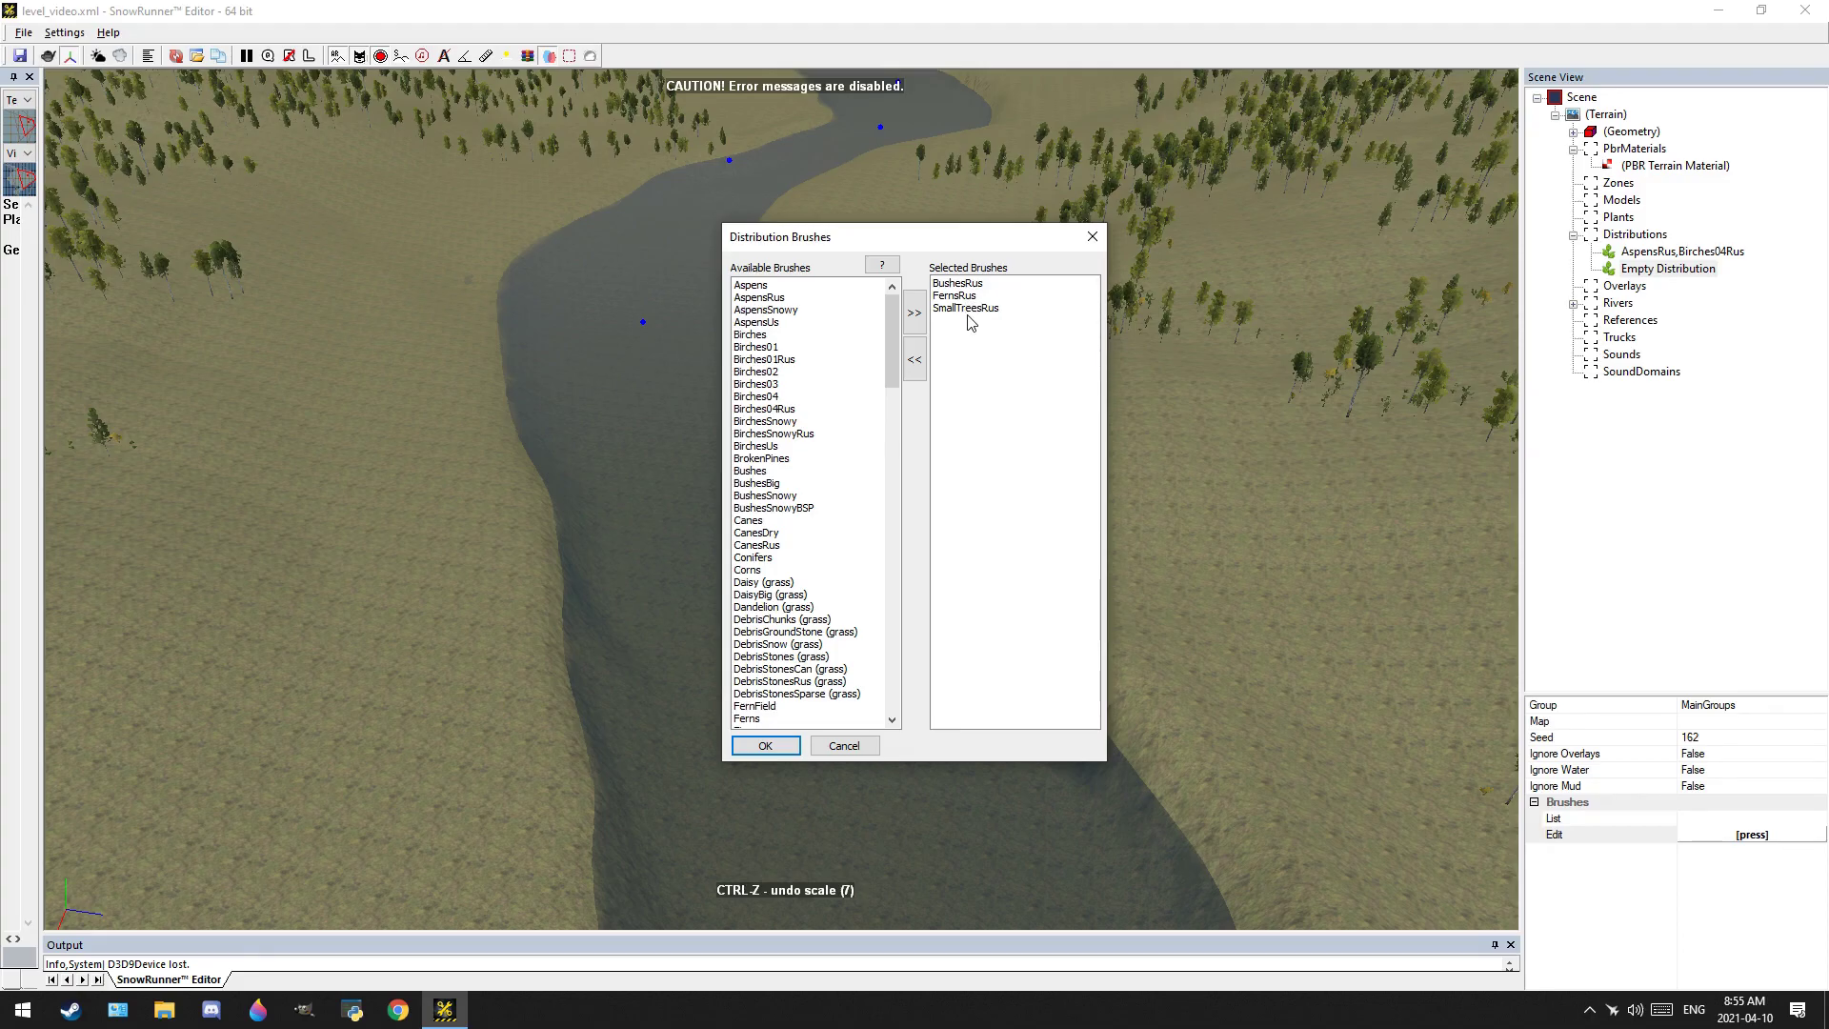
left_click(765, 746)
Try to assign a new map texture file to the bush distribution
left_click(1753, 722)
left_click(1820, 722)
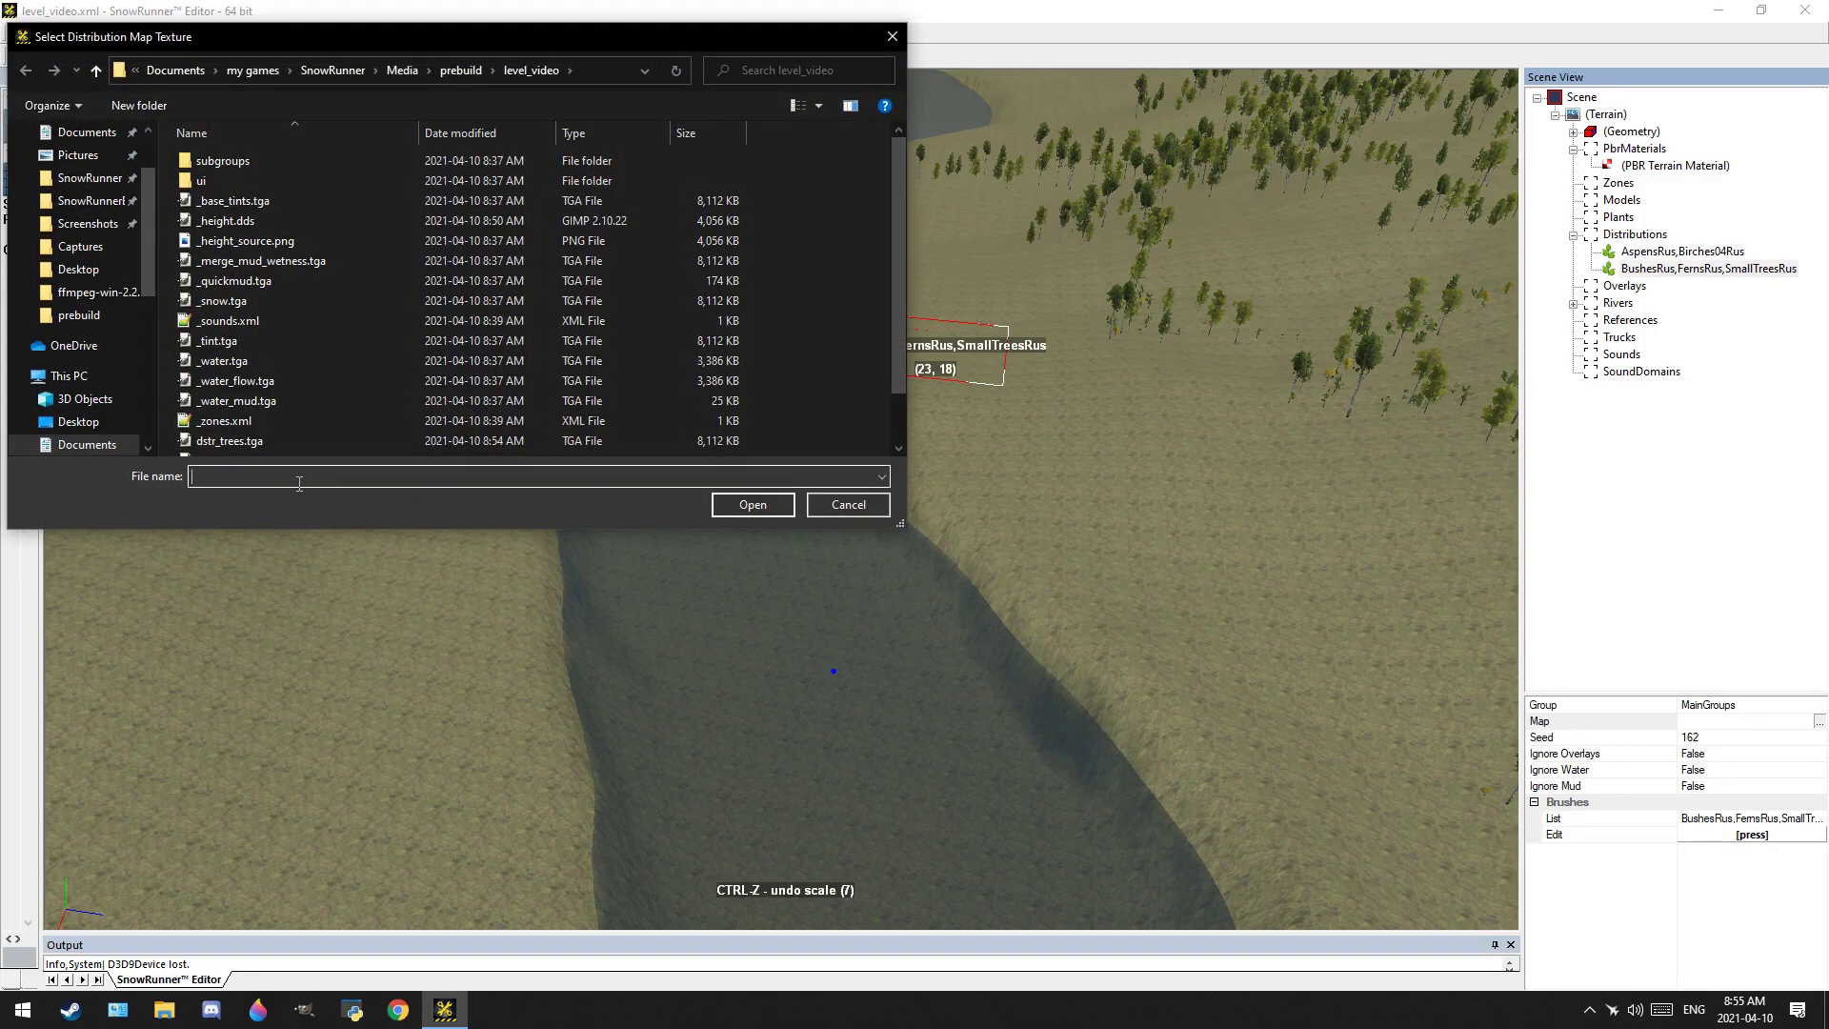
type("dste_busg.tga")
key("Return")
key("Return")
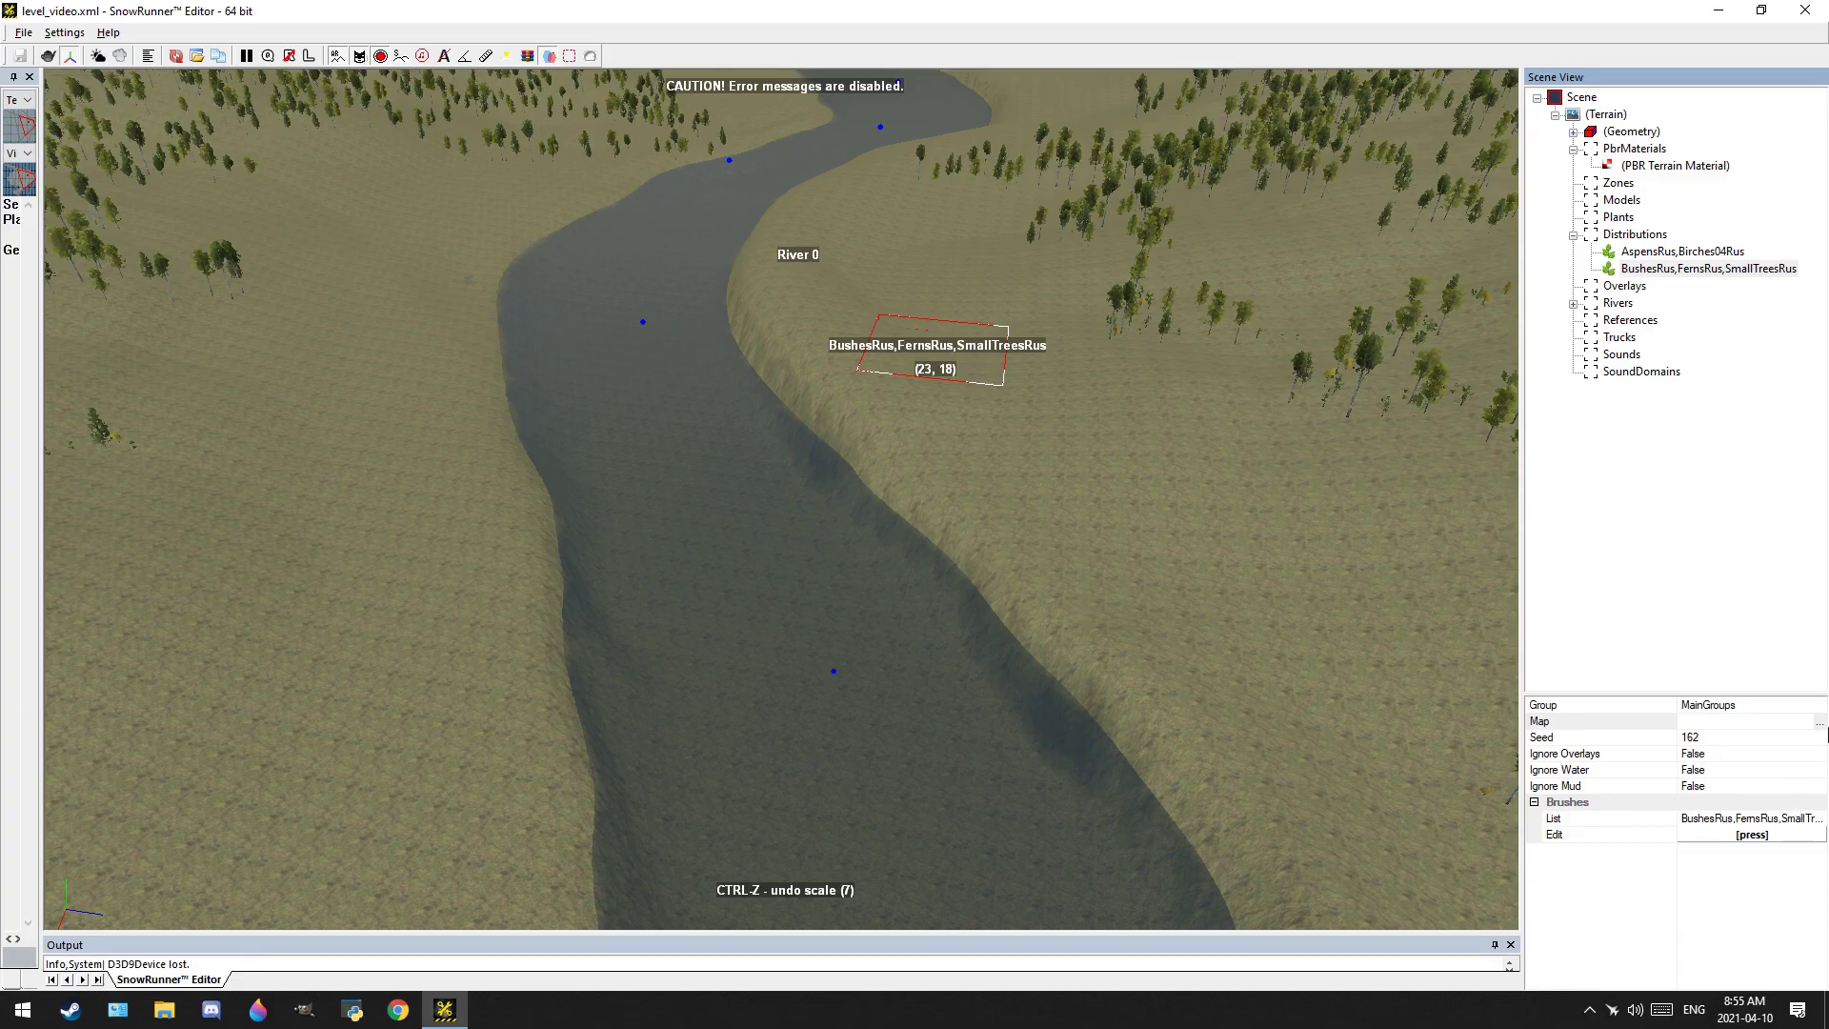
Assign dstr_bush.tga as the map texture of the BushesRus,FernsRus,SmallTreesRus distribution
left_click(1820, 723)
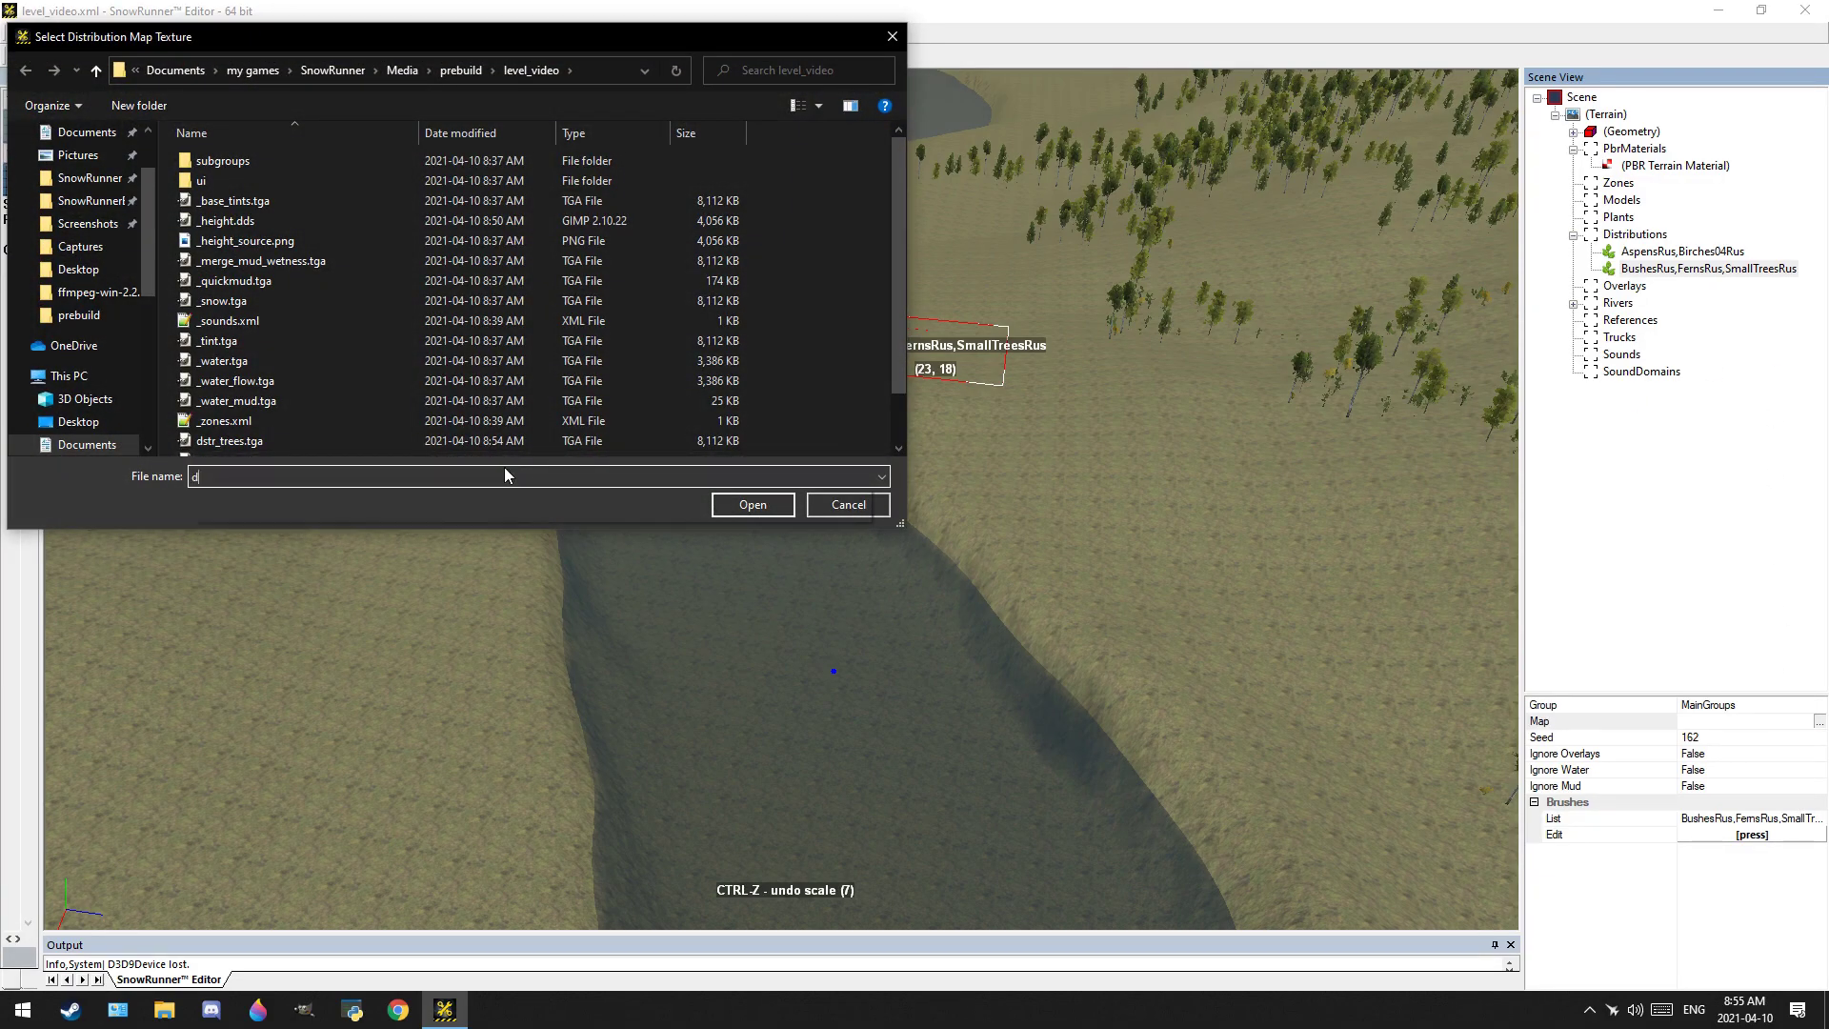
type("dstr_")
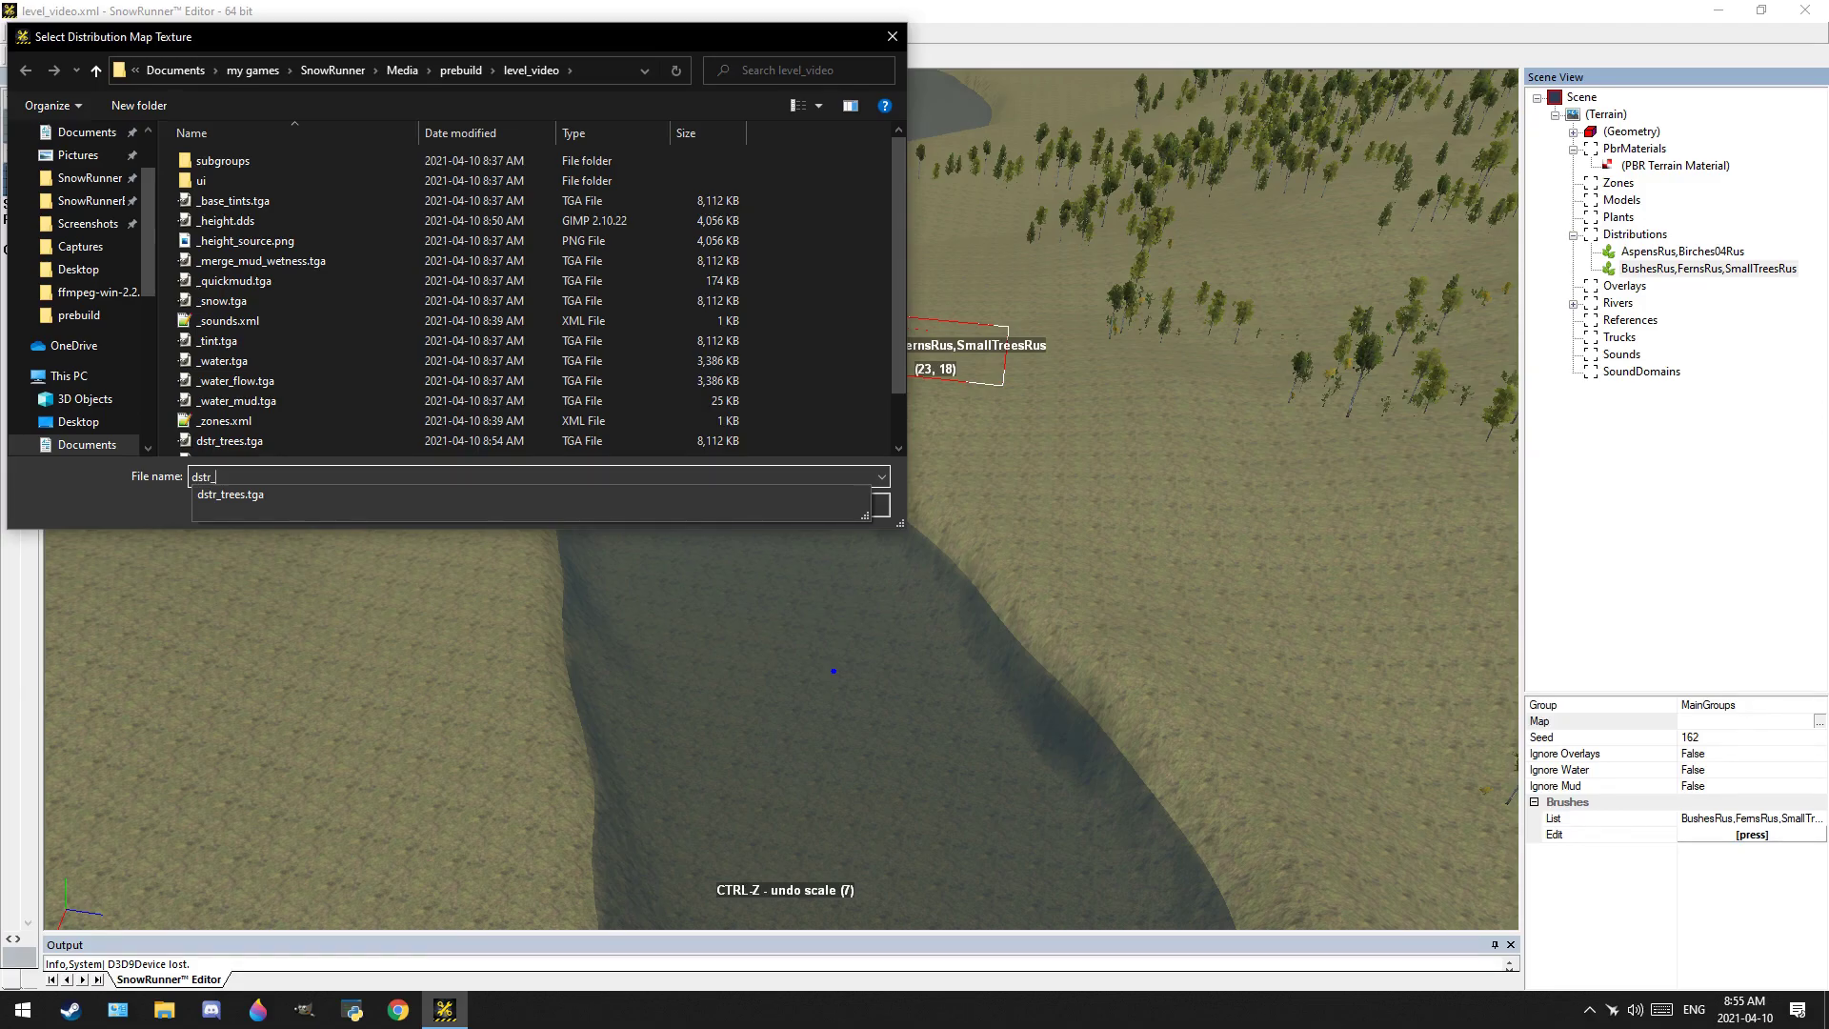
left_click(505, 468)
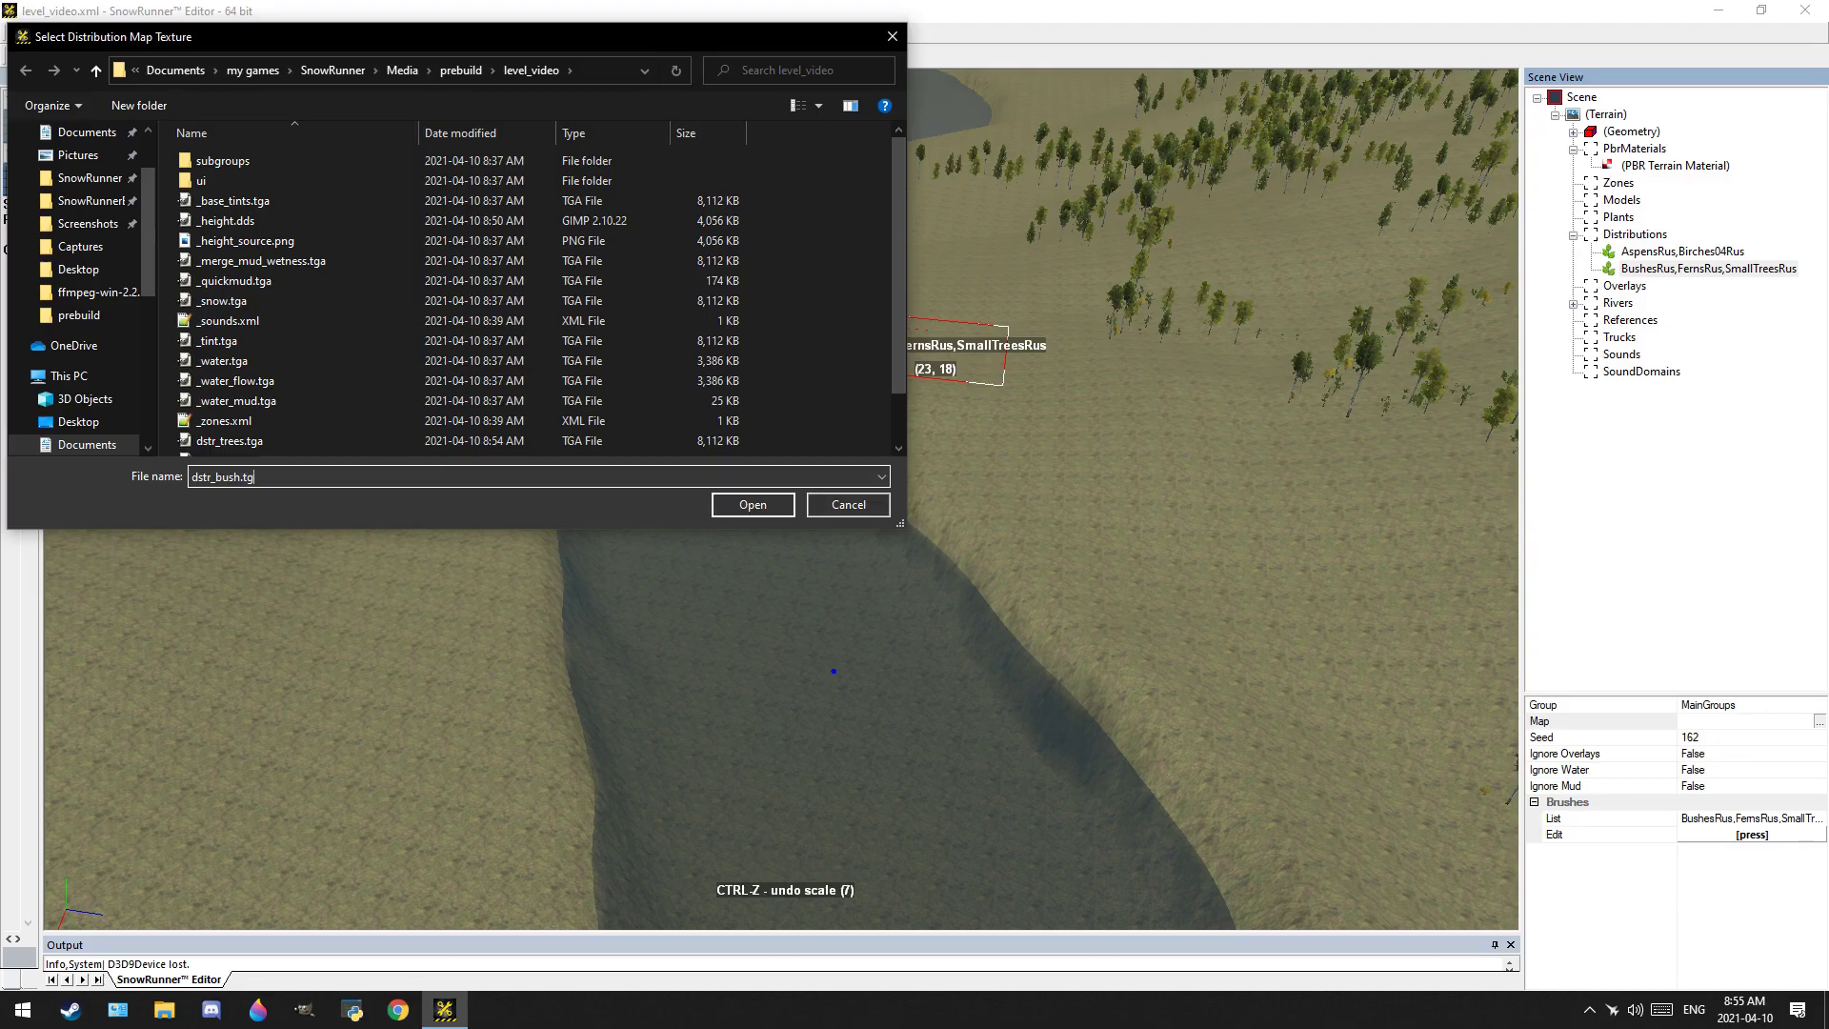
type("bush.tga")
key("Return")
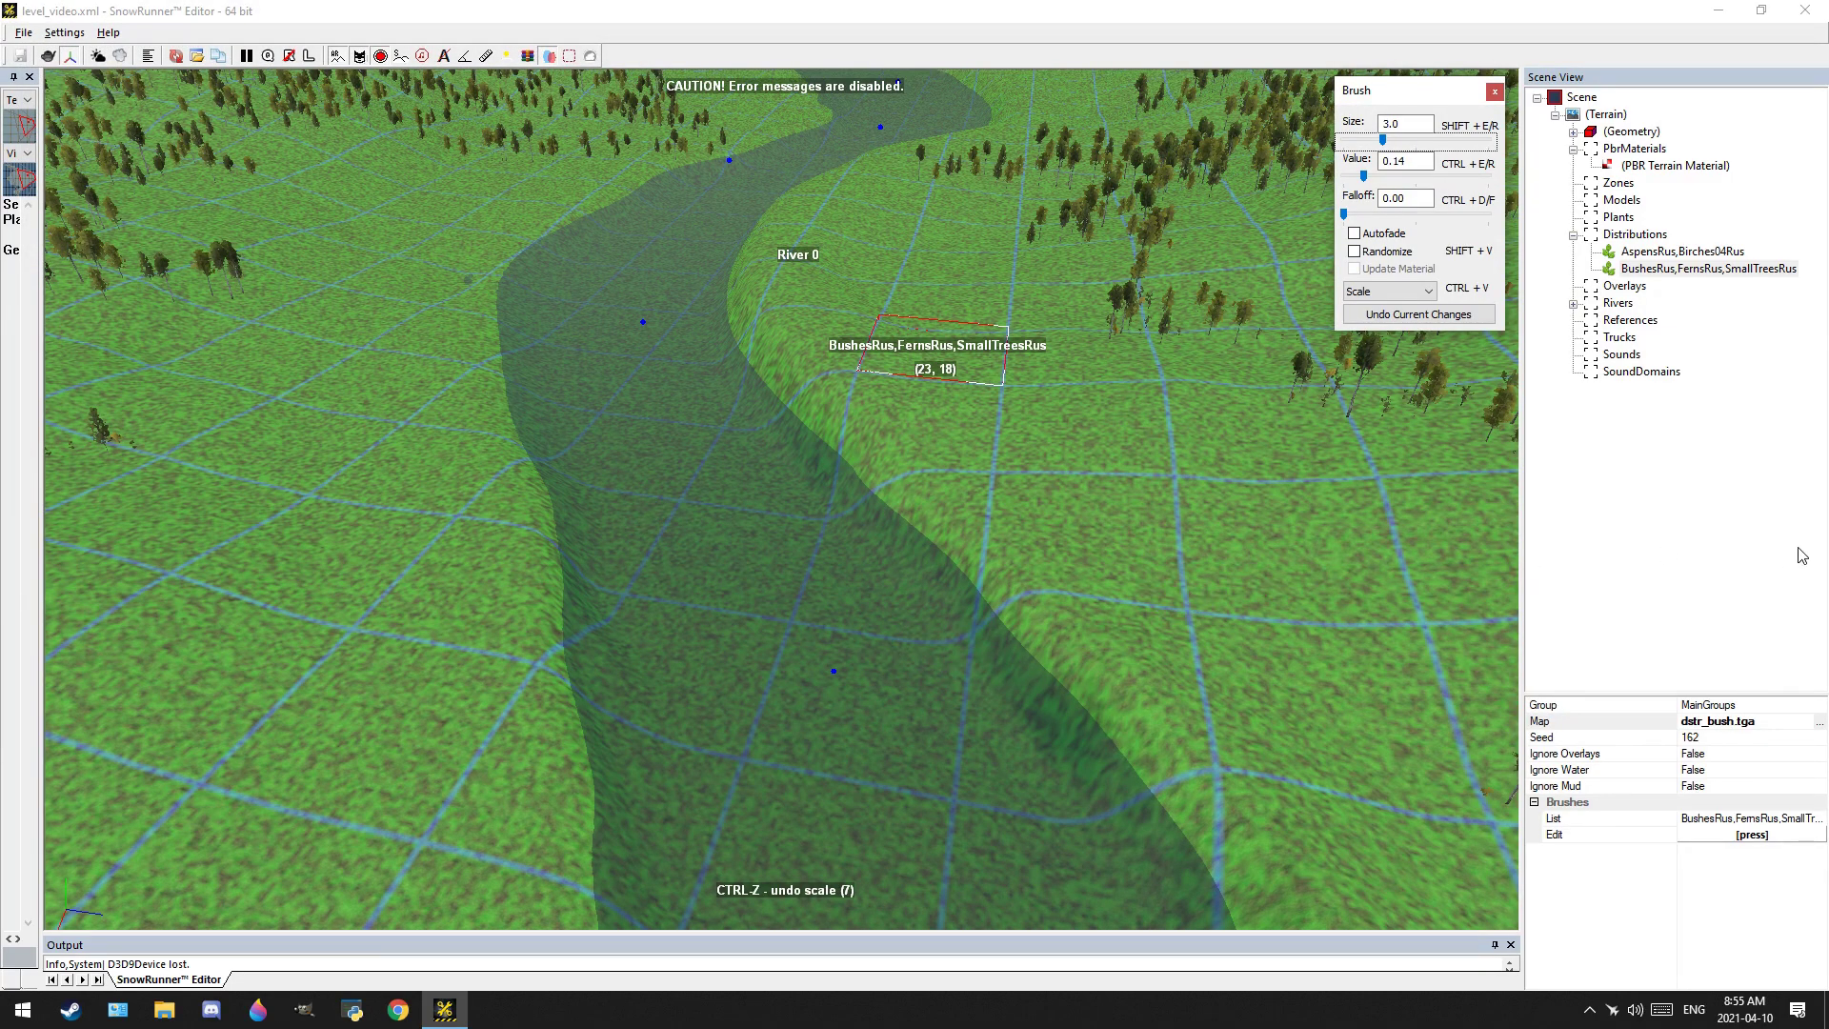
Set the brush to Density with value 0.80 and size 3.6, and paint zigzag bush strokes across the right bank
left_click(1428, 178)
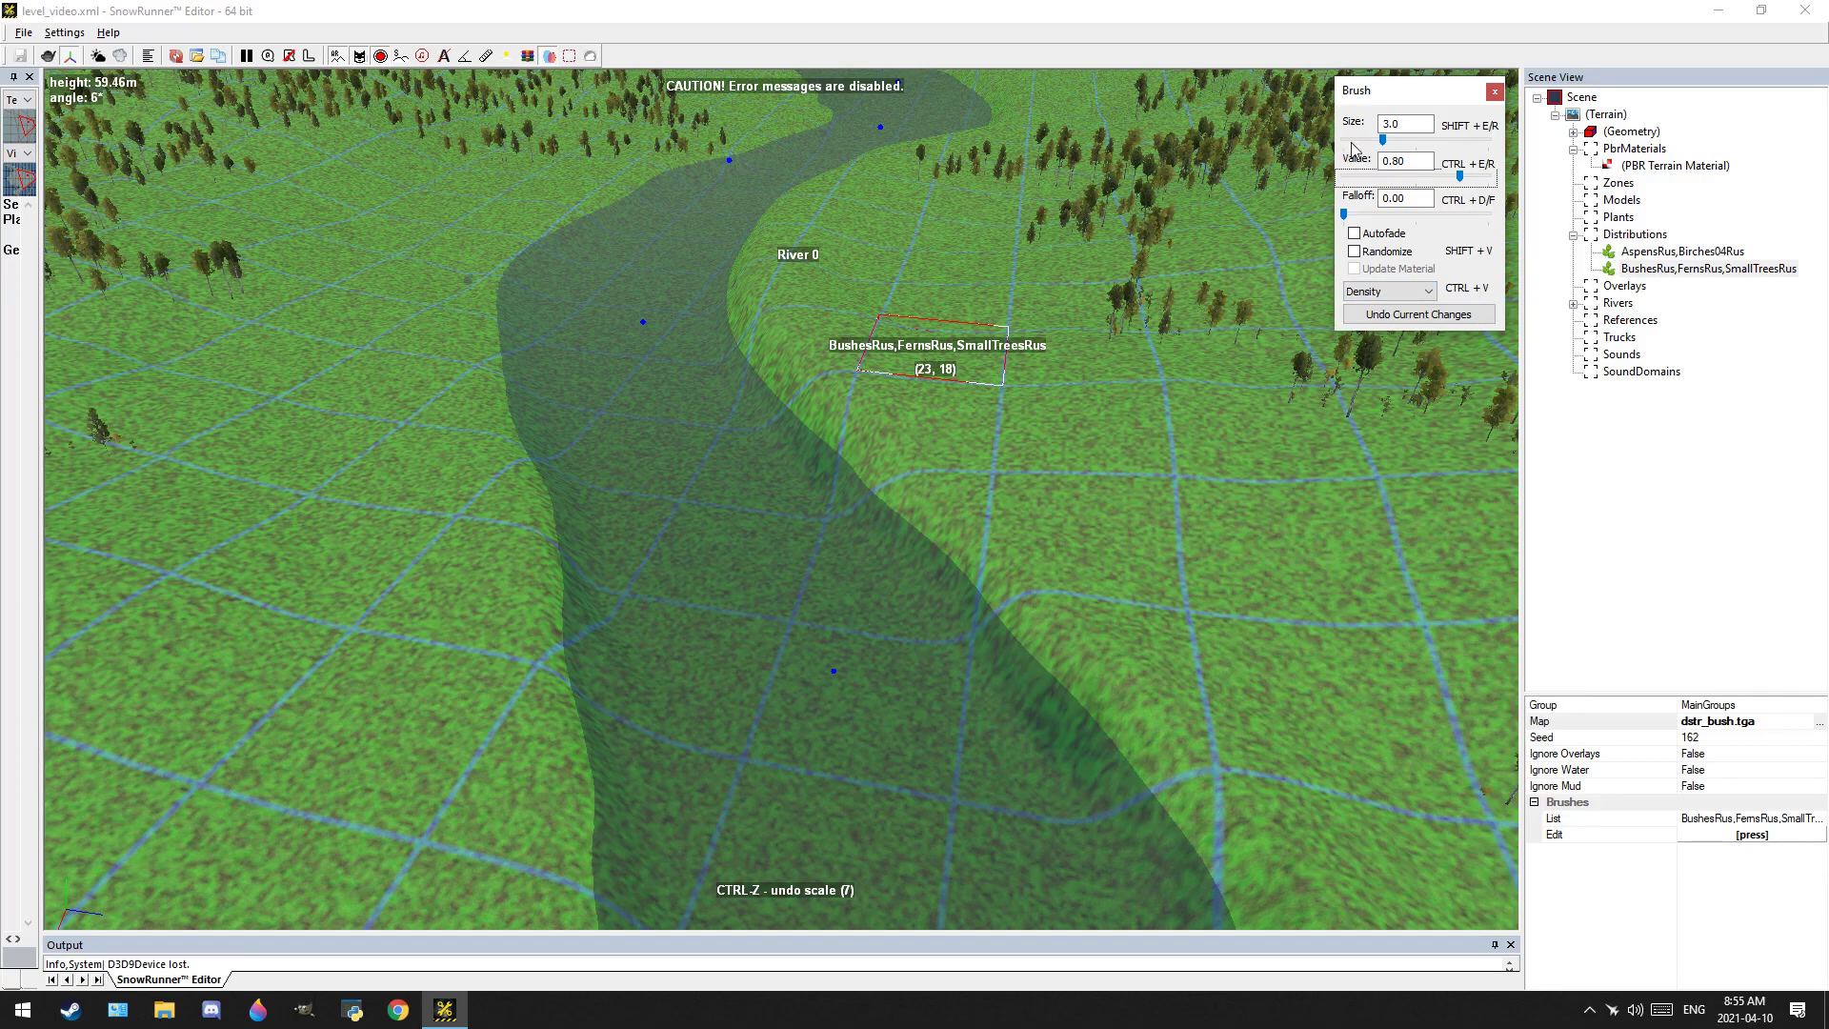
scroll(1246, 543, "down", 2)
middle_click_drag(1155, 671, 1047, 529)
scroll(1105, 562, "down", 3)
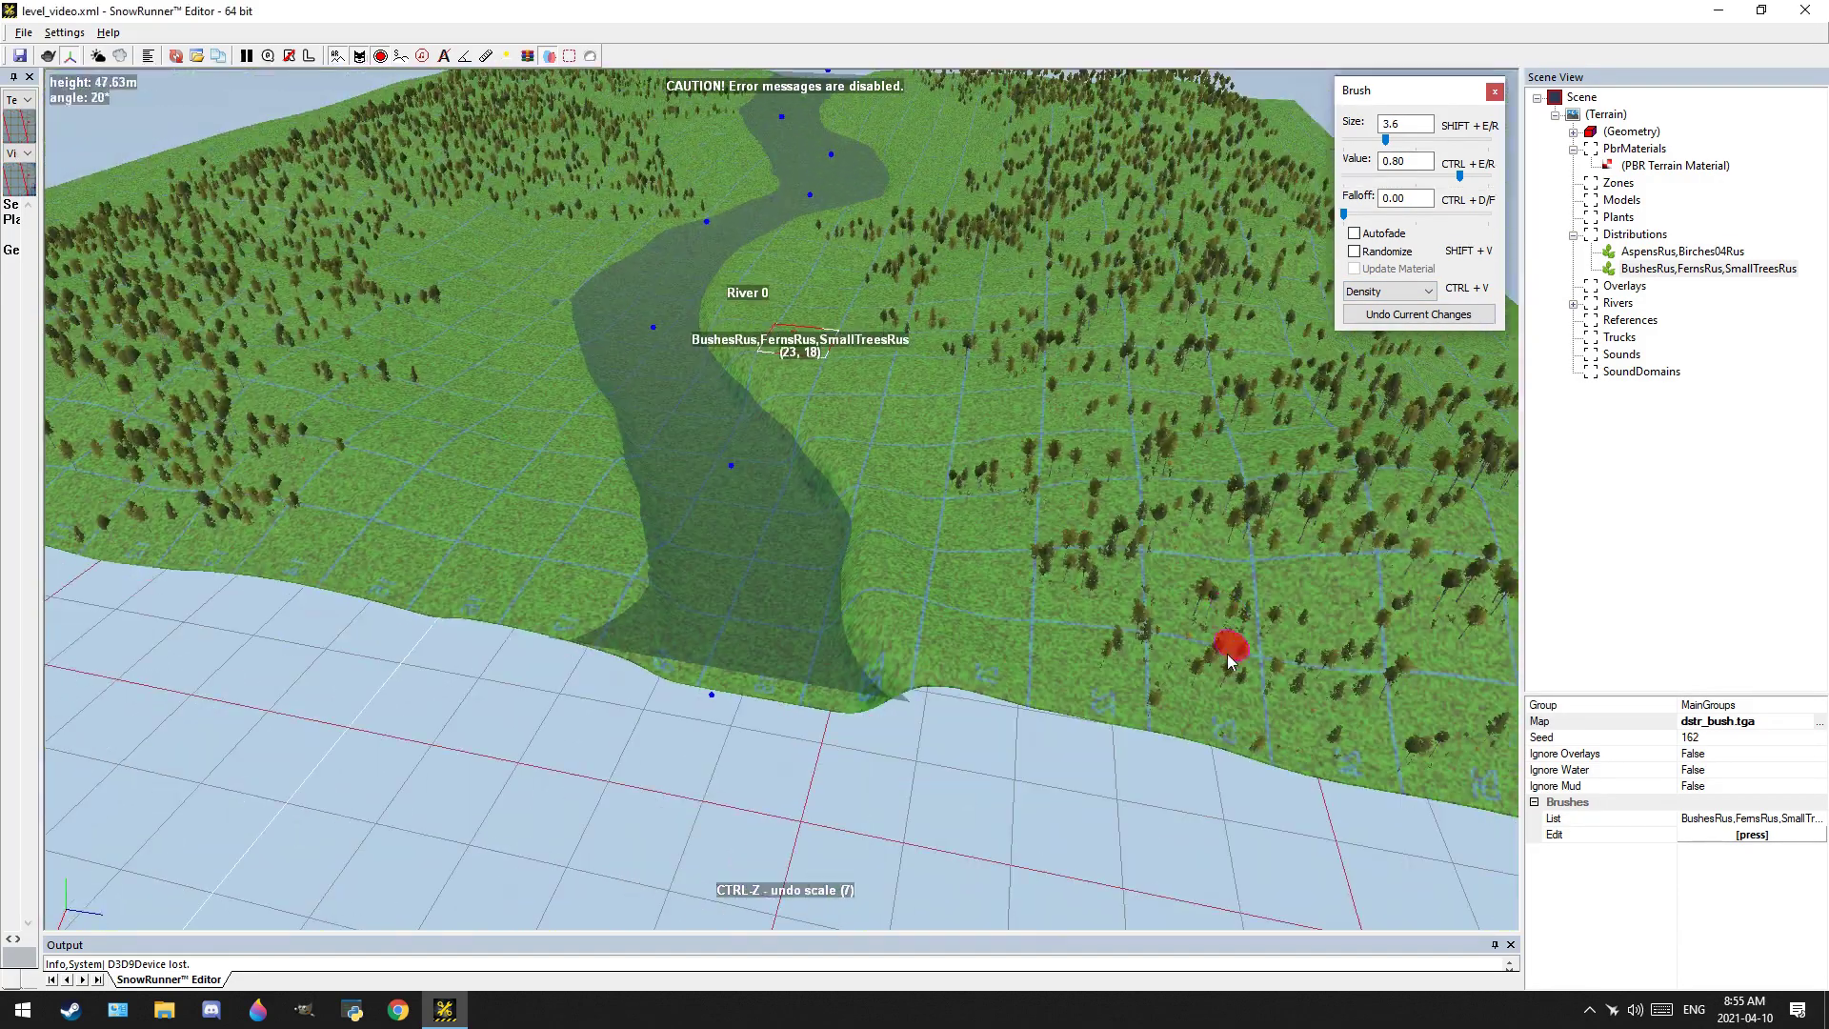
mouse_move(1004, 700)
left_mouse_down()
mouse_move(789, 599)
mouse_move(842, 444)
mouse_move(801, 314)
mouse_move(1020, 176)
mouse_move(1203, 603)
mouse_move(1415, 574)
left_mouse_up()
middle_click_drag(1416, 574, 1131, 670)
mouse_move(1131, 669)
left_mouse_down()
mouse_move(1584, 602)
mouse_move(1095, 423)
mouse_move(944, 249)
mouse_move(762, 229)
mouse_move(962, 145)
mouse_move(734, 143)
mouse_move(825, 118)
mouse_move(867, 219)
left_mouse_up()
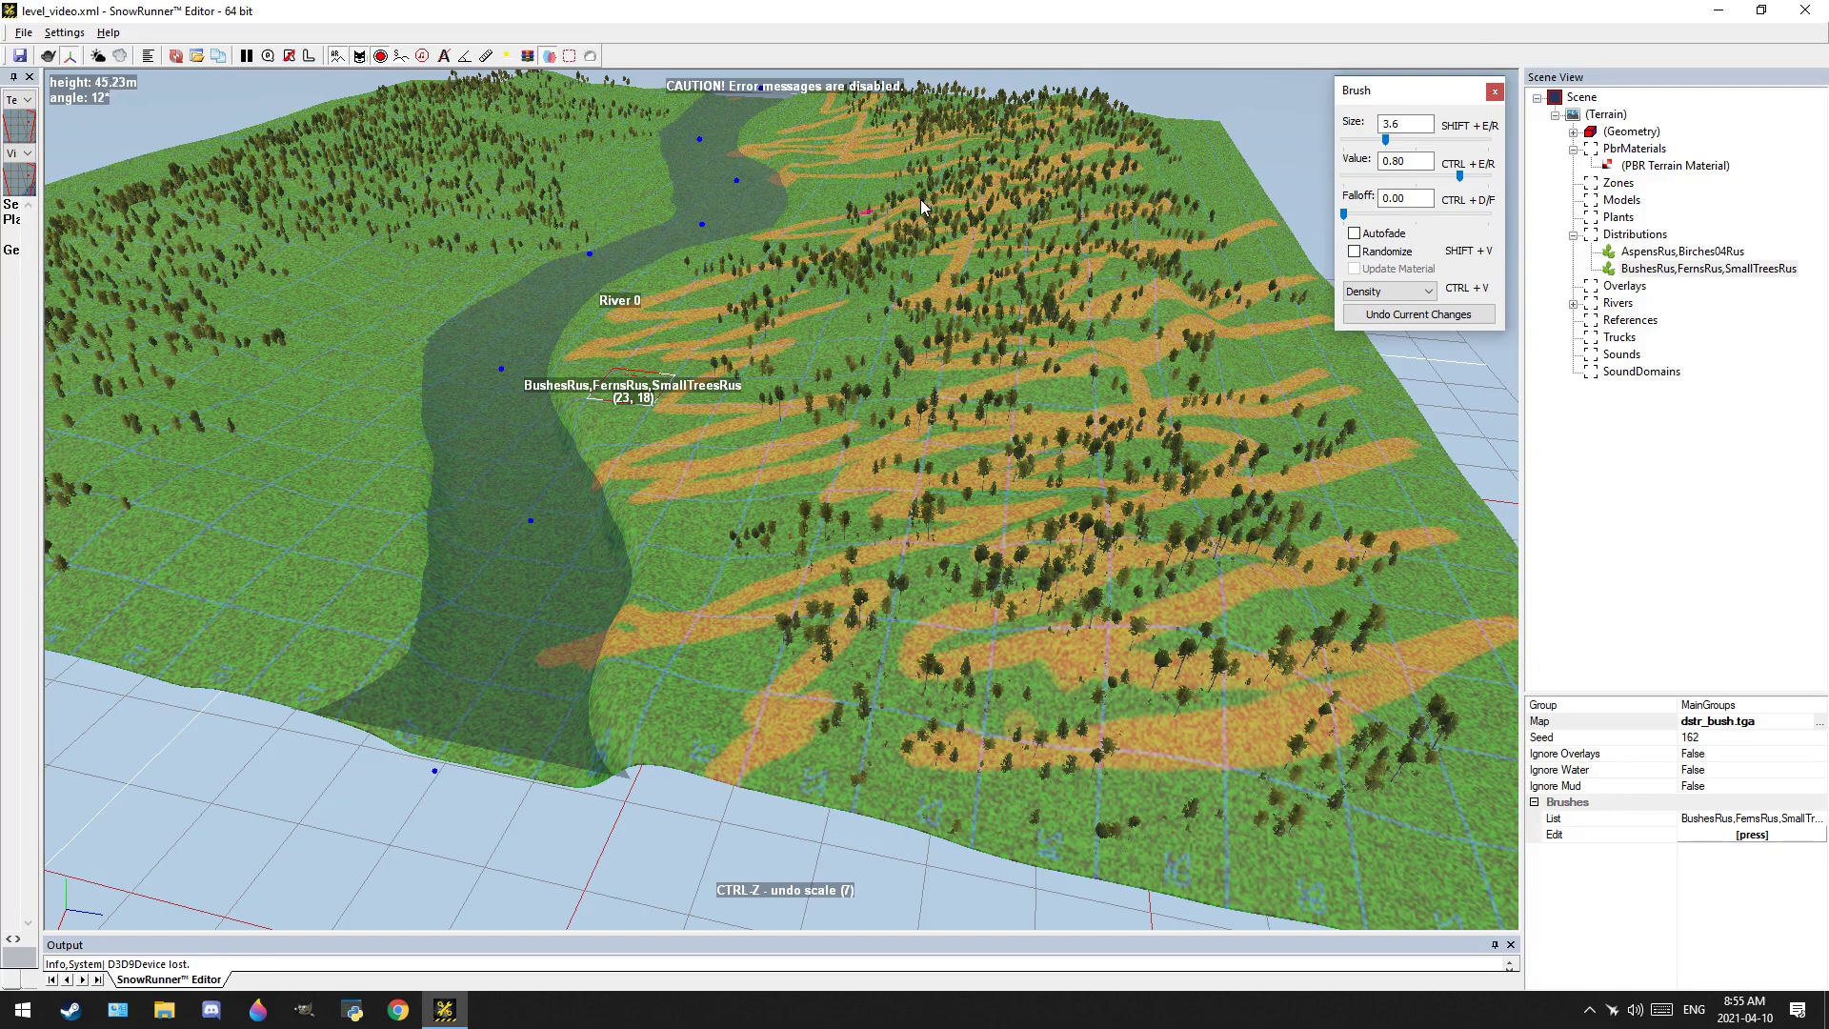
Paint Density strokes of the bush distribution across the left bank, from the river into the trees
middle_click_drag(885, 220, 1195, 238)
mouse_move(866, 675)
left_mouse_down()
mouse_move(786, 669)
mouse_move(602, 421)
mouse_move(836, 300)
mouse_move(930, 210)
left_mouse_up()
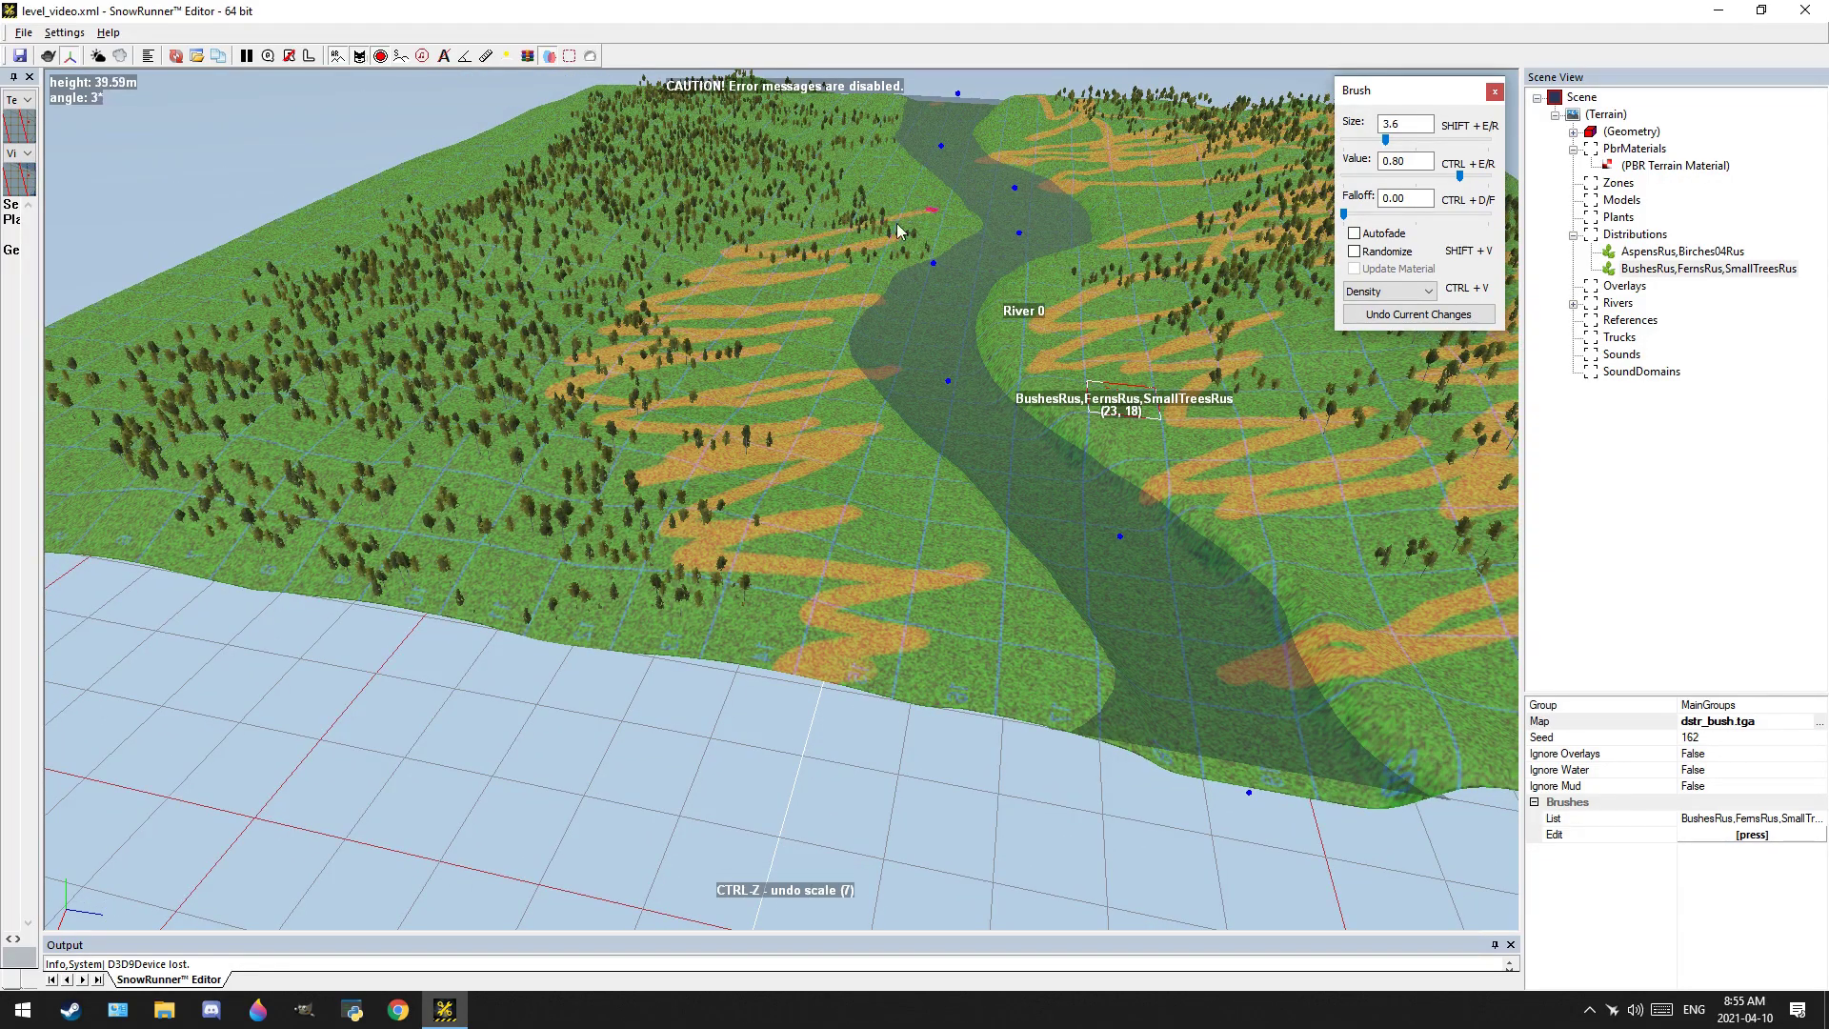
mouse_move(809, 119)
left_mouse_down()
mouse_move(724, 107)
mouse_move(198, 285)
mouse_move(478, 540)
mouse_move(845, 608)
mouse_move(540, 391)
mouse_move(688, 317)
left_mouse_up()
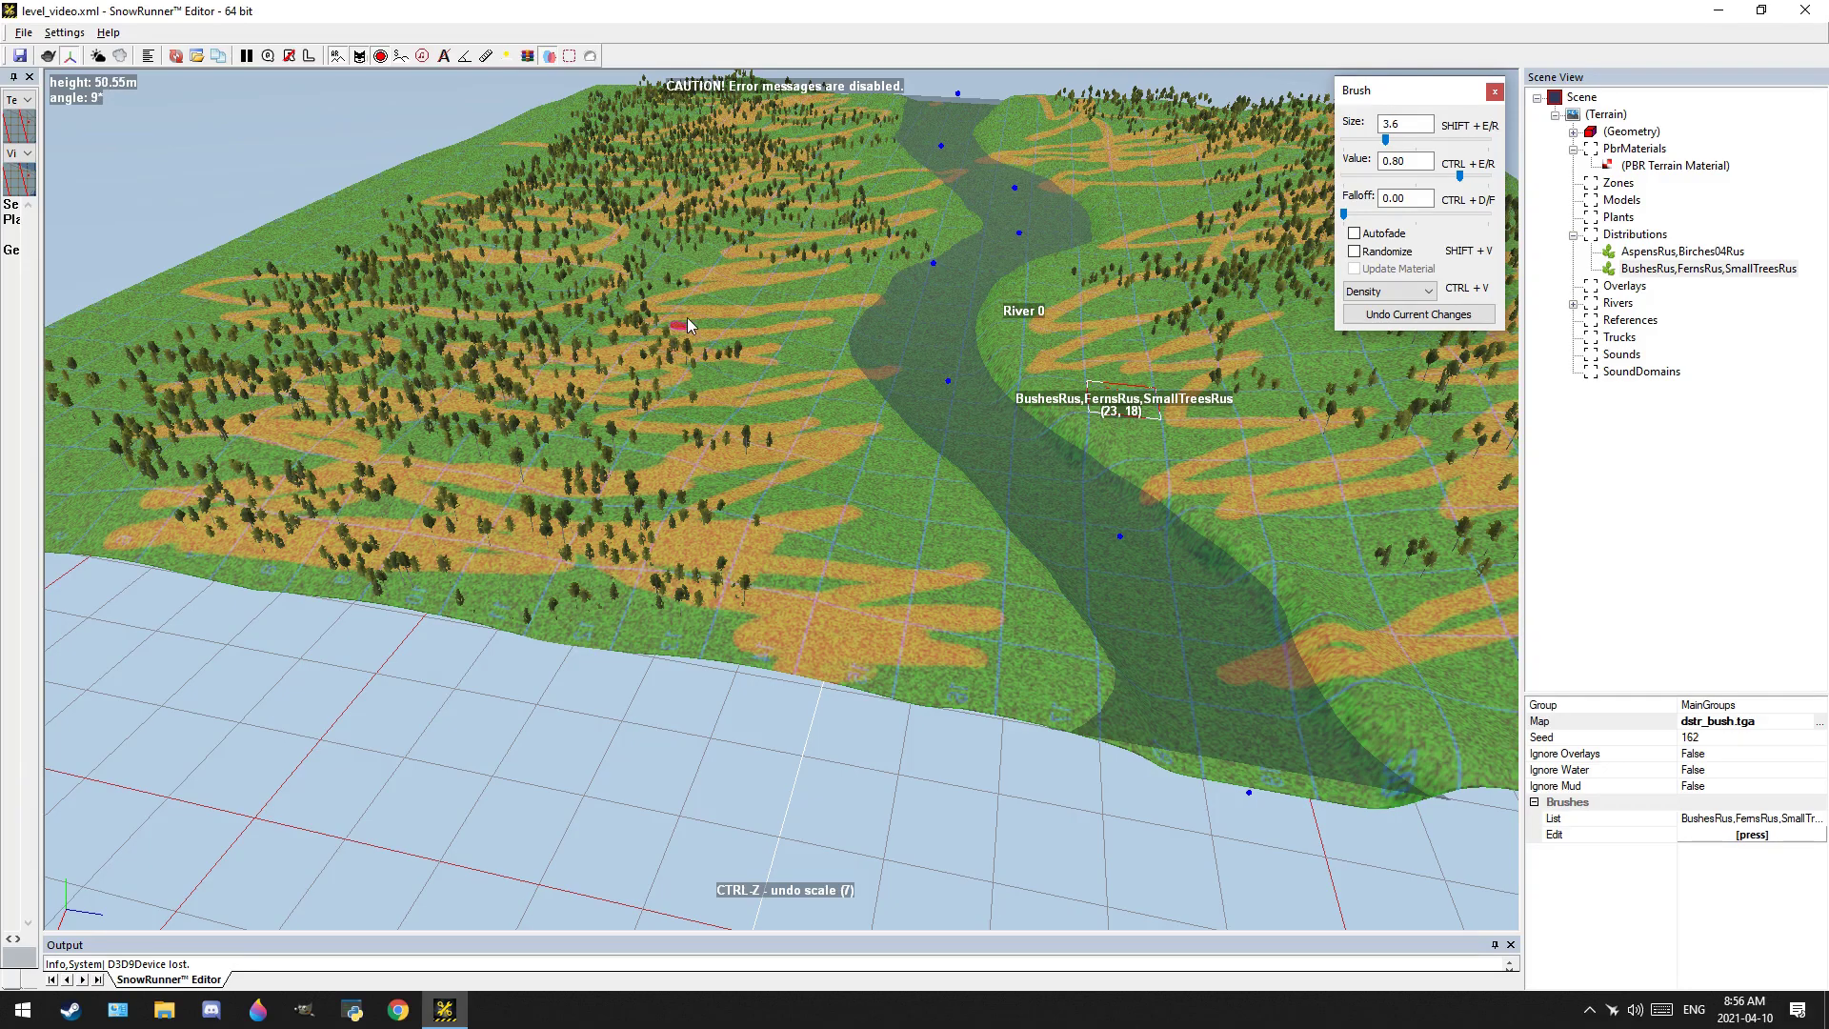
Extend the bush Density strokes over both banks to the far end of the map and fill remaining gaps
right_click_drag(688, 317, 711, 299)
middle_click_drag(710, 299, 723, 515)
mouse_move(723, 514)
left_mouse_down()
mouse_move(934, 448)
mouse_move(981, 535)
mouse_move(1134, 438)
mouse_move(1066, 328)
mouse_move(901, 226)
left_mouse_up()
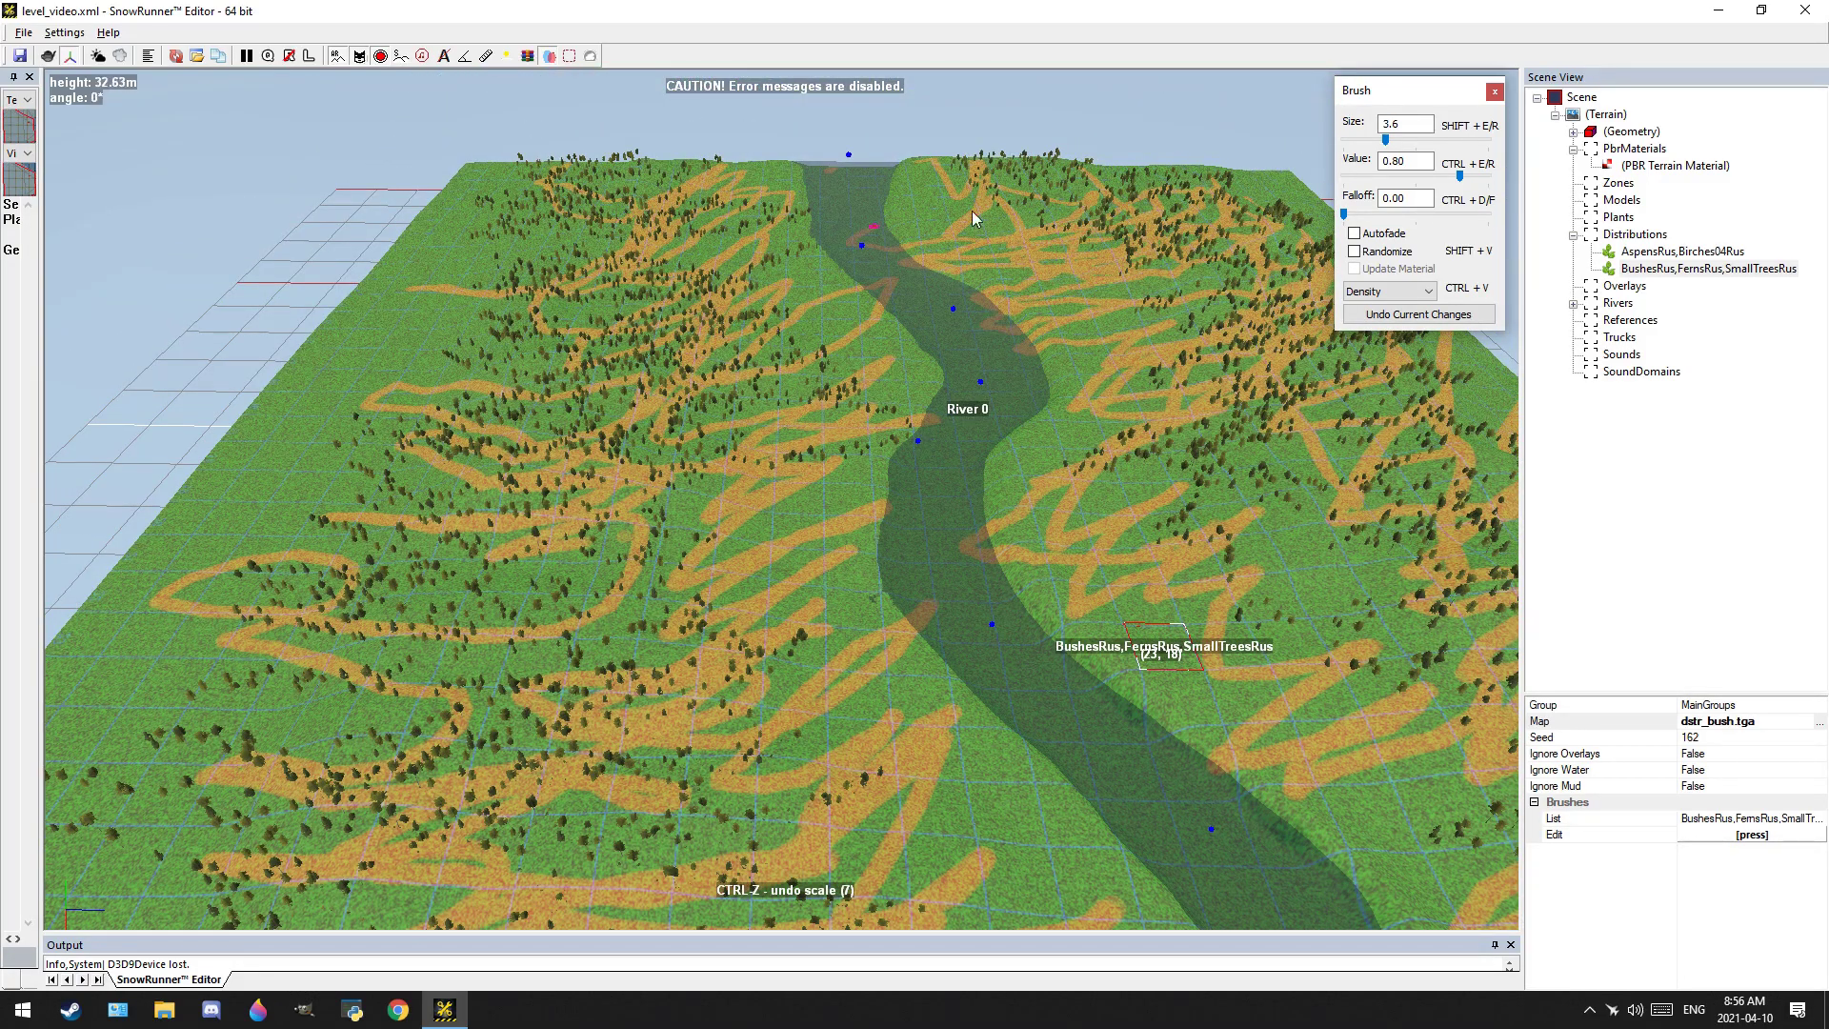
mouse_move(934, 164)
left_mouse_down()
mouse_move(686, 198)
mouse_move(607, 342)
left_mouse_up()
middle_click_drag(786, 560, 512, 293)
mouse_move(1396, 497)
left_mouse_down()
mouse_move(1315, 571)
mouse_move(1124, 223)
left_mouse_up()
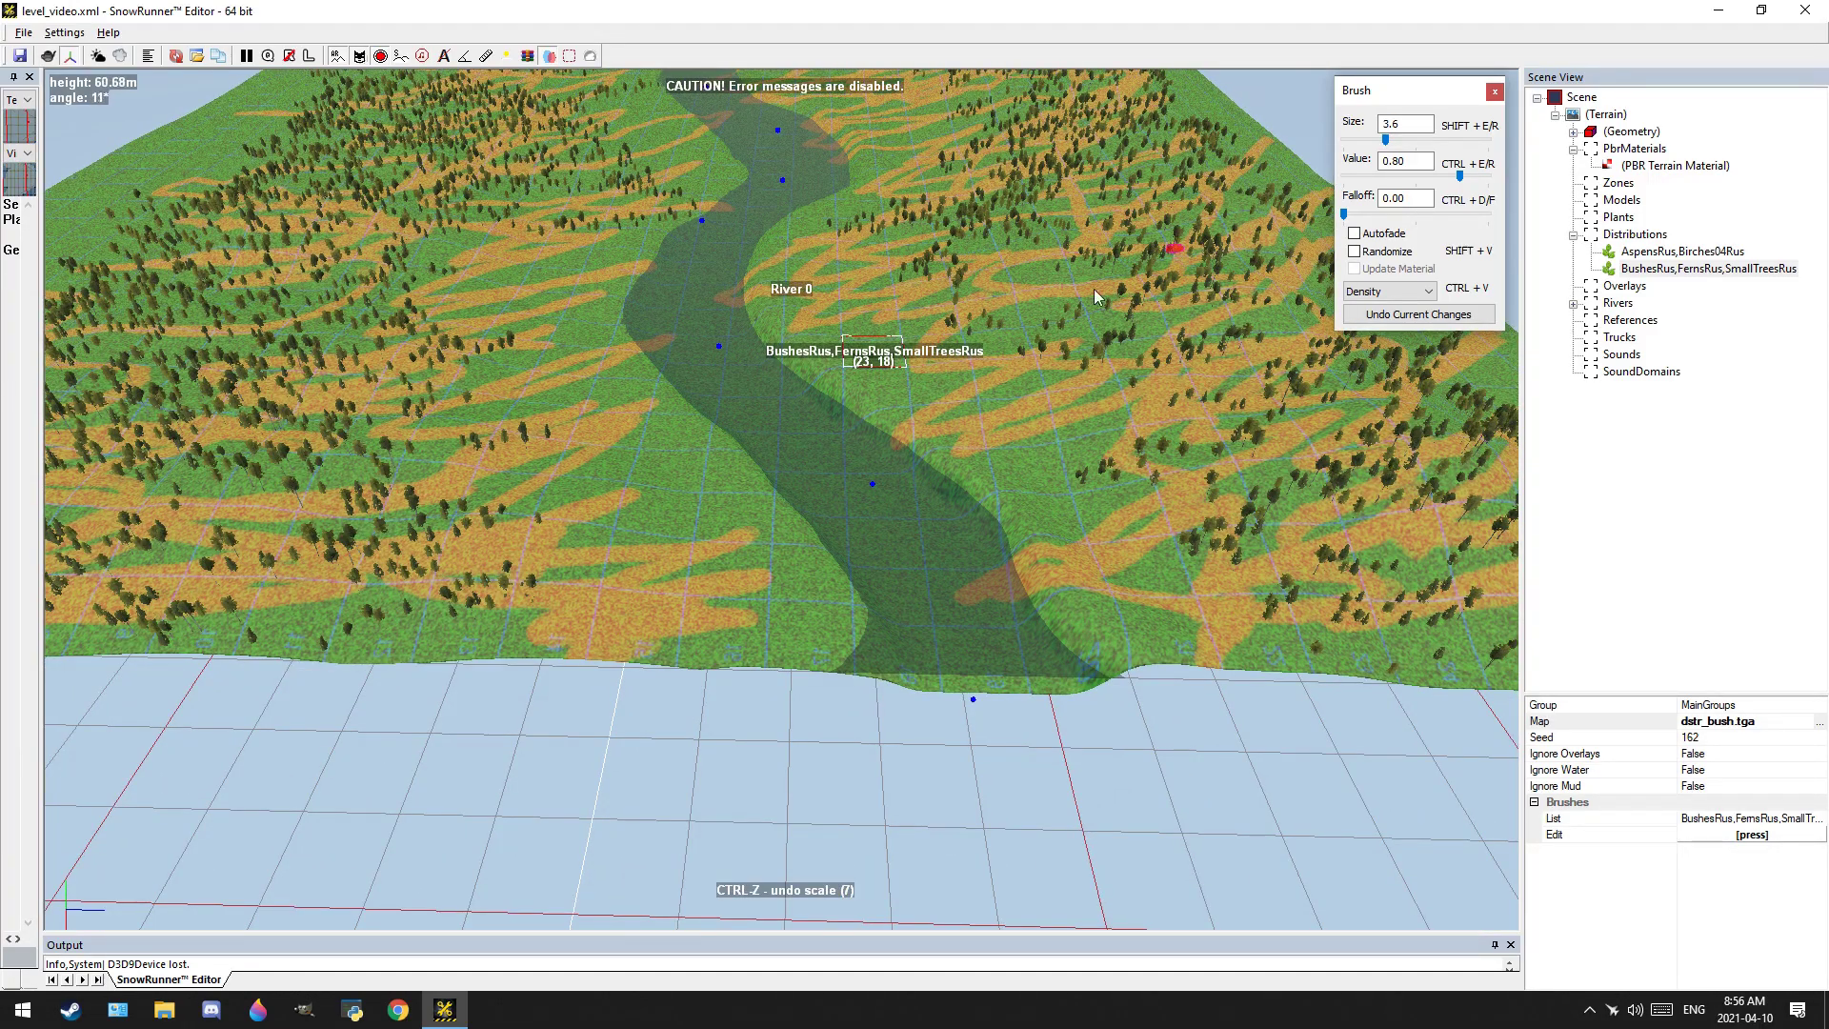
mouse_move(627, 543)
left_mouse_down()
mouse_move(694, 506)
mouse_move(941, 612)
left_mouse_up()
Set the brush to Scale with value 0.84 and size 3.0, and paint over the bush areas on both banks
left_click(1389, 249)
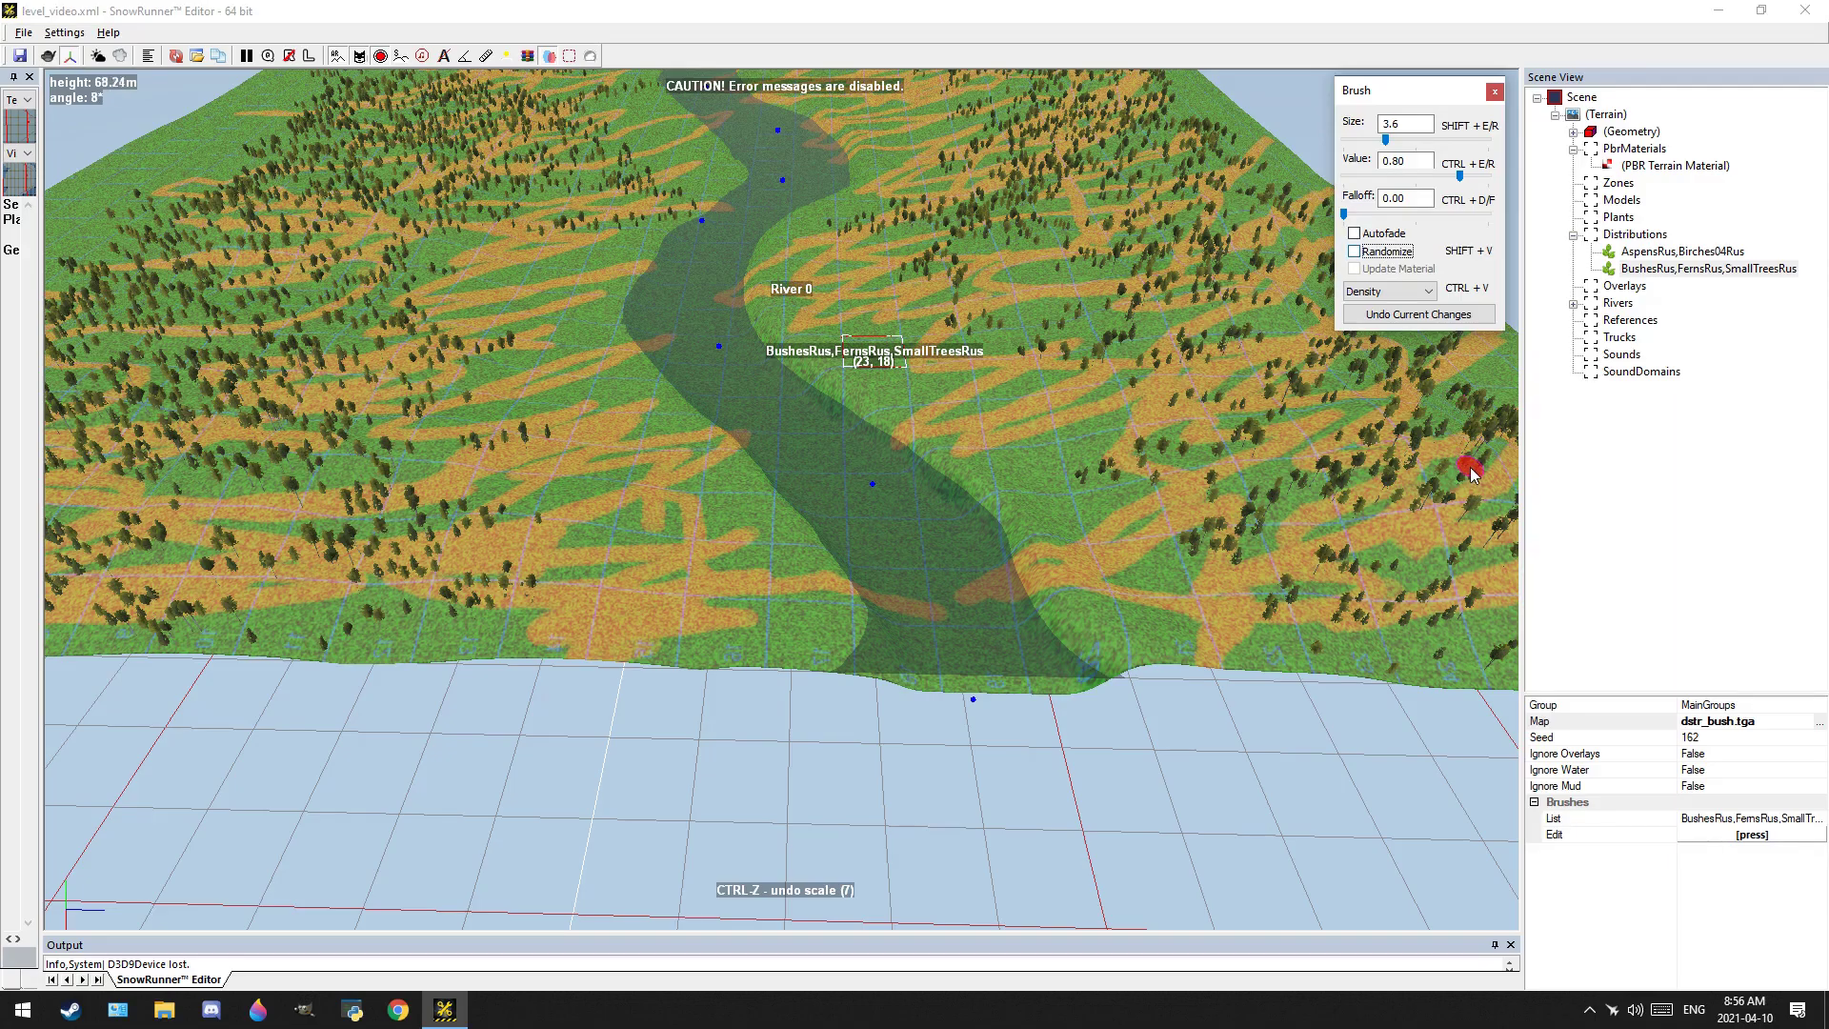
middle_click_drag(1001, 356, 1038, 425)
scroll(1027, 452, "down", 5)
right_click_drag(1016, 463, 1056, 419)
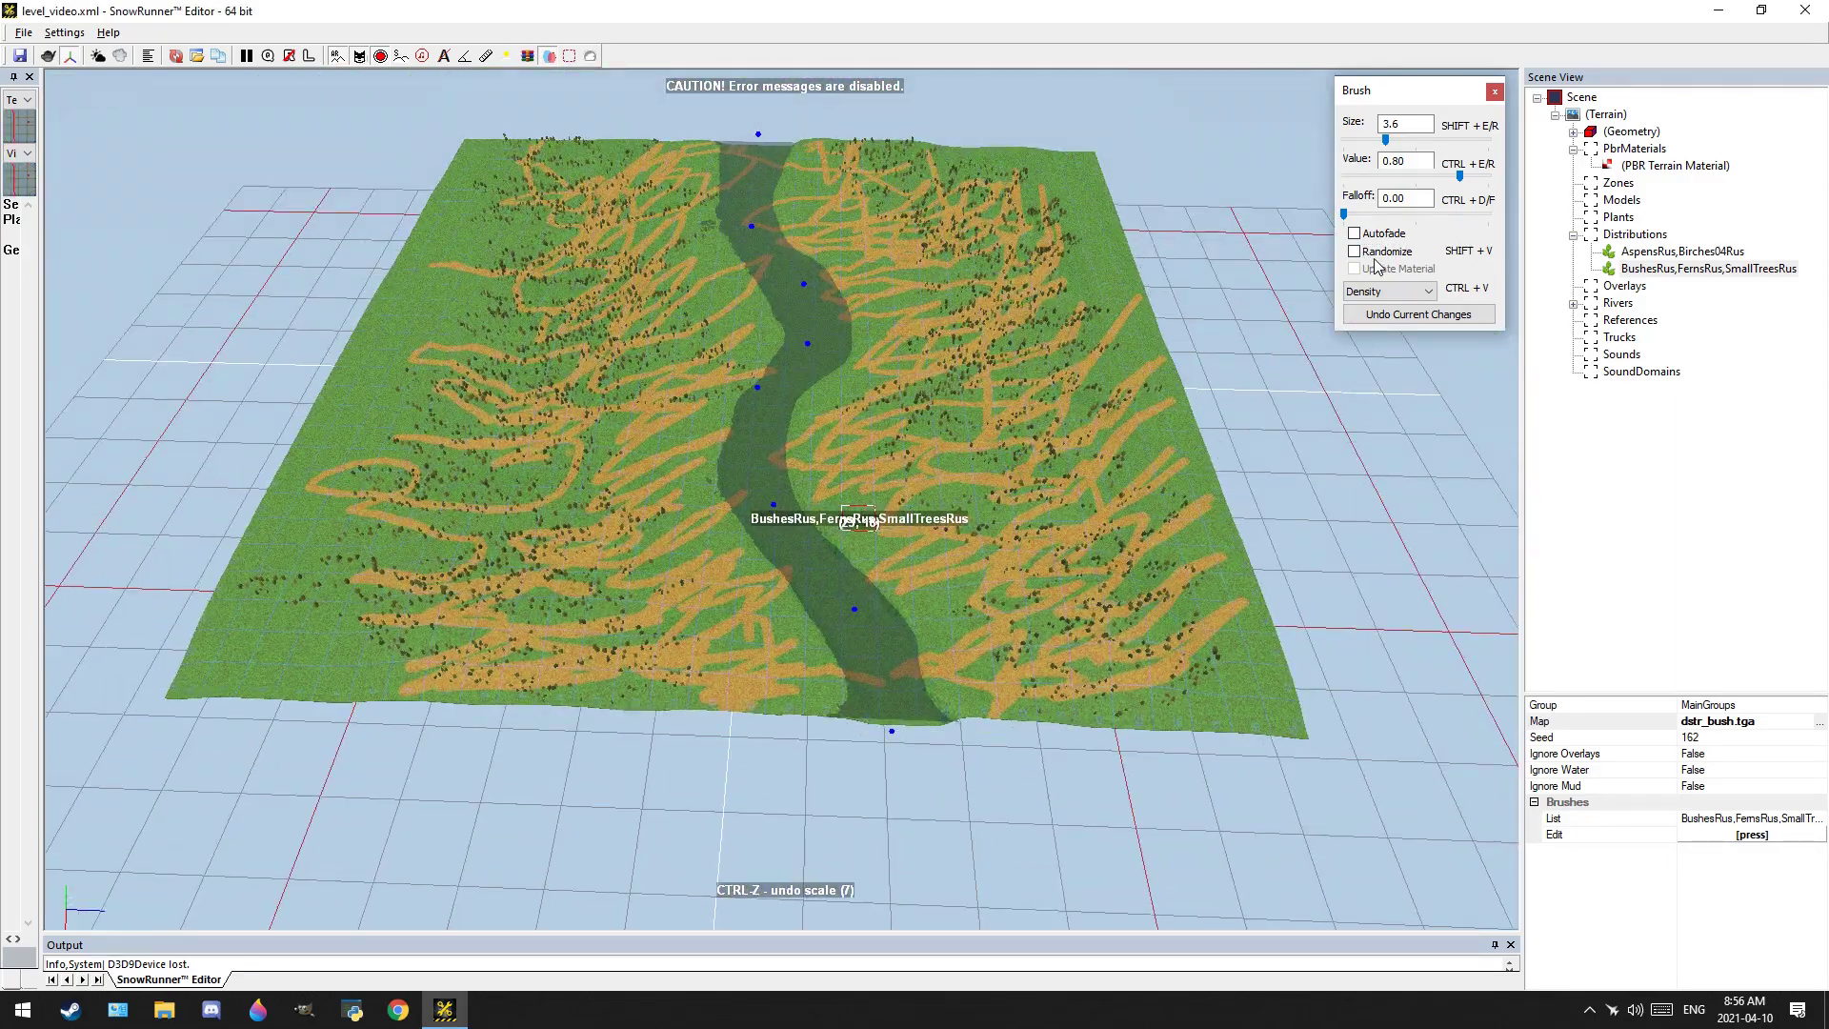
mouse_move(1105, 618)
left_mouse_down()
mouse_move(1089, 587)
mouse_move(970, 582)
mouse_move(1093, 514)
mouse_move(546, 459)
mouse_move(911, 329)
mouse_move(831, 341)
mouse_move(814, 244)
mouse_move(619, 187)
mouse_move(731, 294)
mouse_move(370, 495)
mouse_move(412, 158)
left_mouse_up()
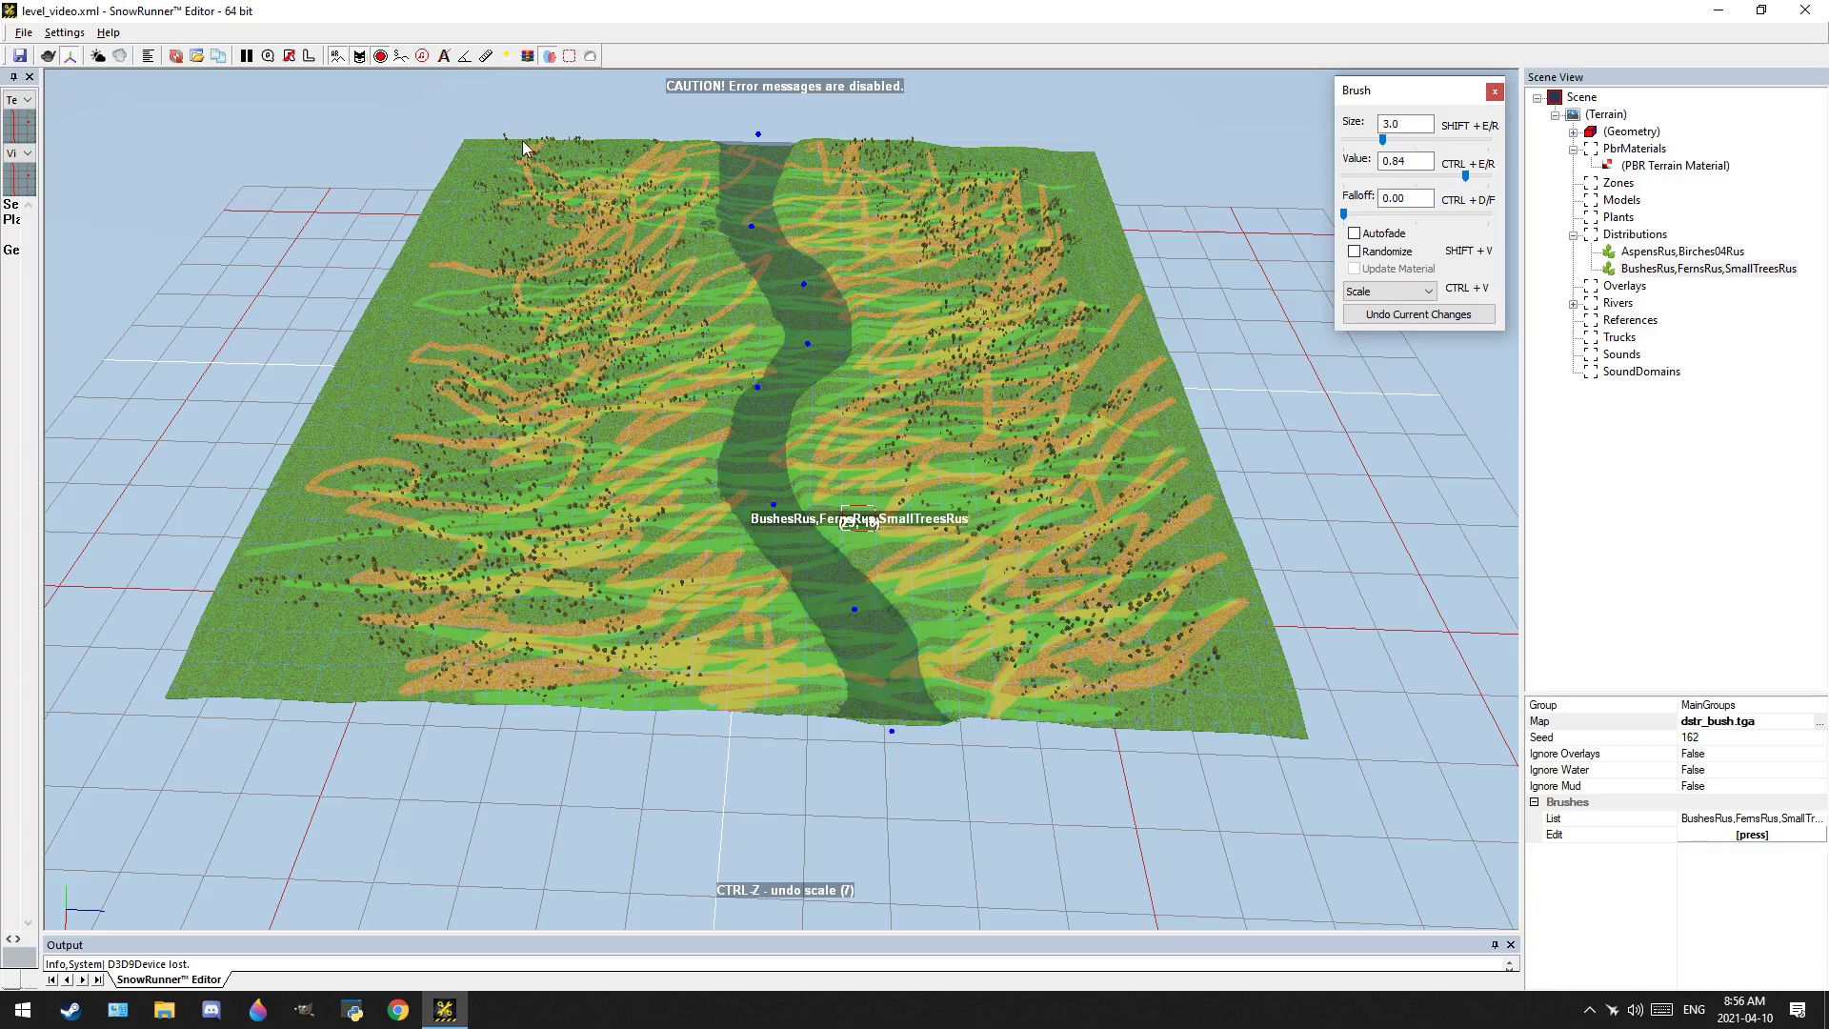
Set the Scale value to 0.14, paint crossing strokes over the bush areas of both banks, and finish editing
left_click(1373, 178)
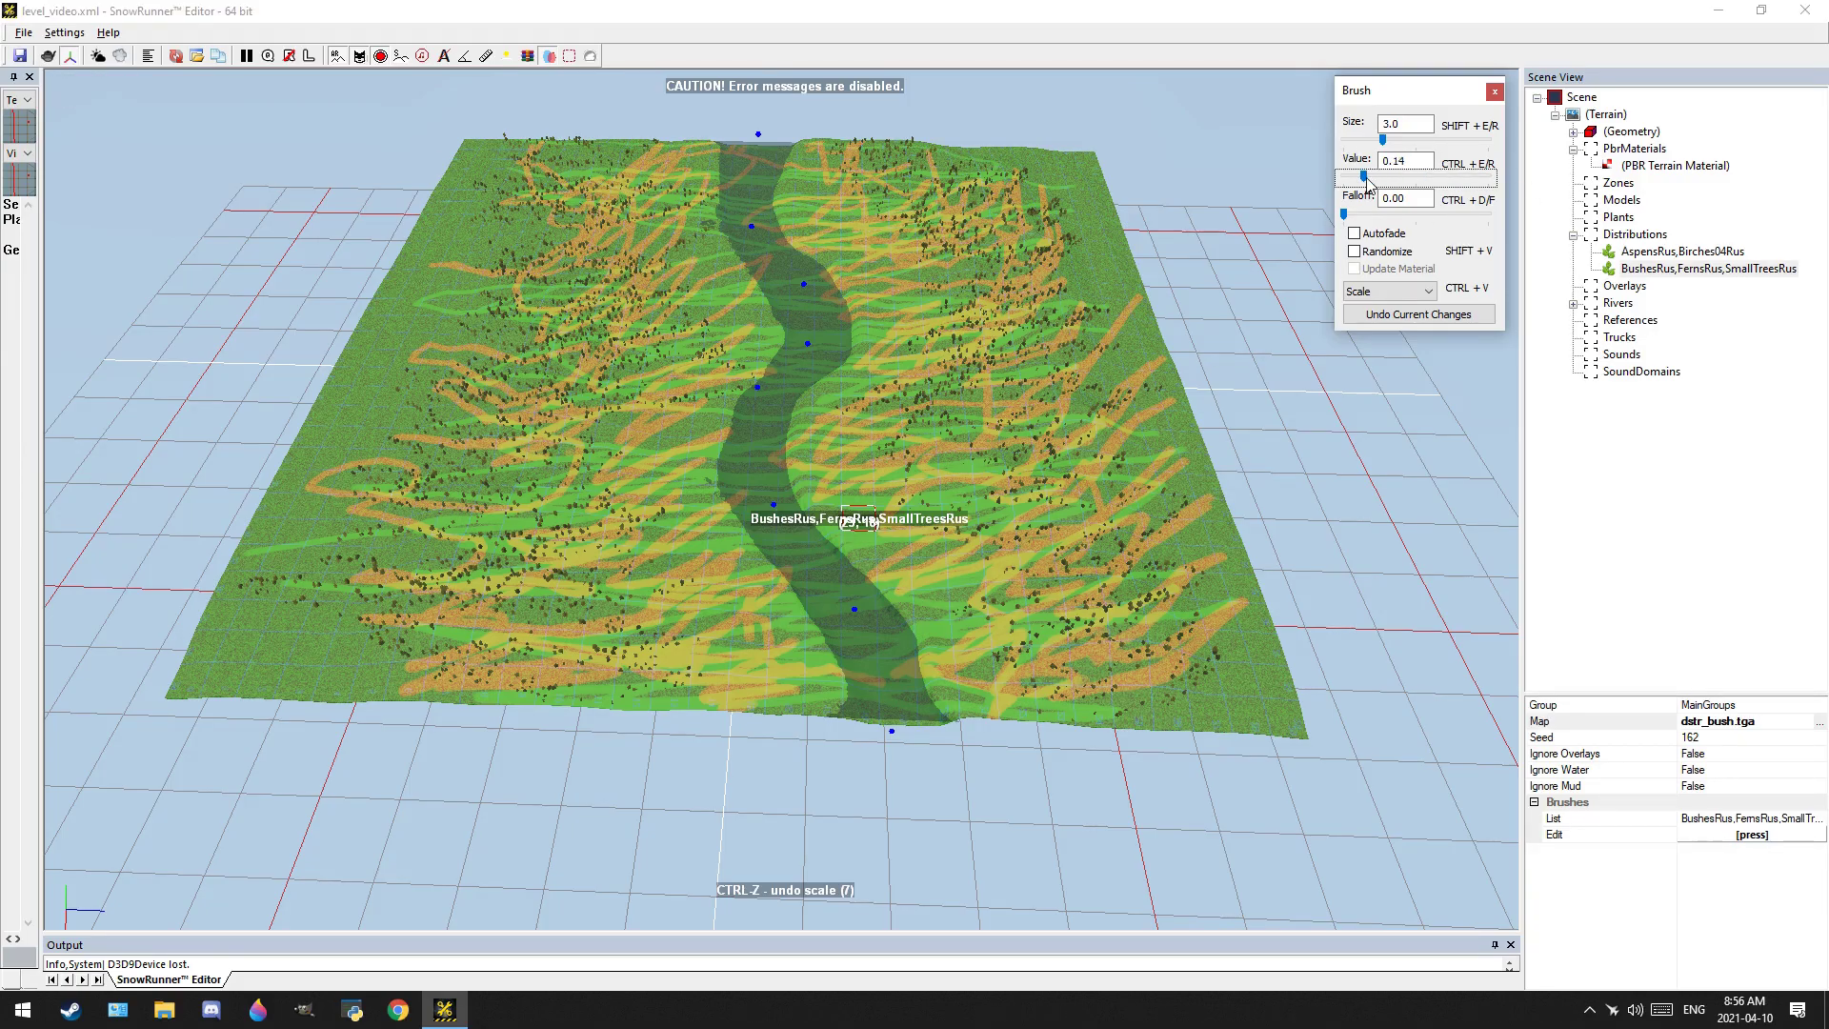
mouse_move(739, 563)
middle_mouse_down("alt")
mouse_move(858, 523)
mouse_move(787, 573)
middle_mouse_up("alt")
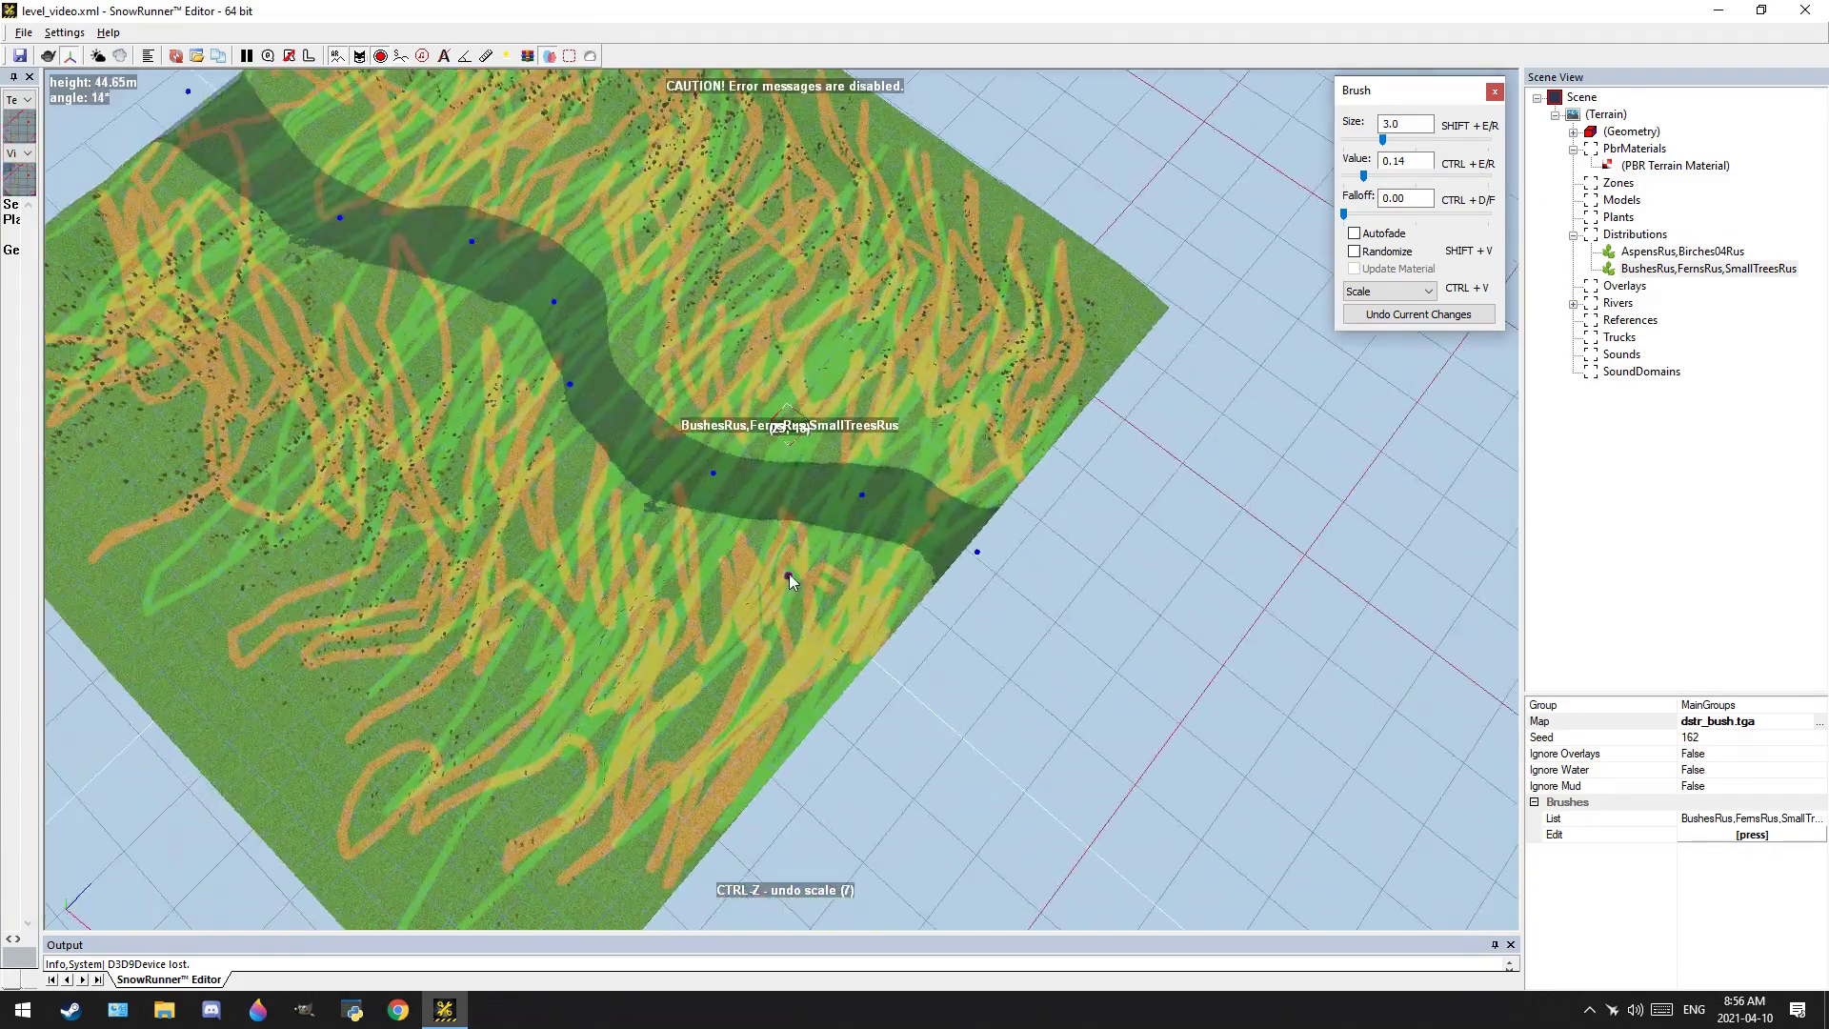
scroll(691, 534, "down", 3)
middle_click_drag(691, 534, 871, 530, "alt")
mouse_move(843, 517)
left_mouse_down()
mouse_move(906, 600)
mouse_move(558, 665)
mouse_move(528, 545)
mouse_move(633, 486)
mouse_move(1159, 351)
mouse_move(1011, 285)
left_mouse_up()
mouse_move(1441, 282)
left_mouse_down()
mouse_move(1294, 231)
mouse_move(730, 367)
mouse_move(453, 345)
mouse_move(323, 487)
mouse_move(572, 320)
mouse_move(495, 438)
mouse_move(734, 625)
mouse_move(1023, 320)
mouse_move(831, 392)
left_mouse_up()
scroll(818, 401, "up", 4)
key("Escape")
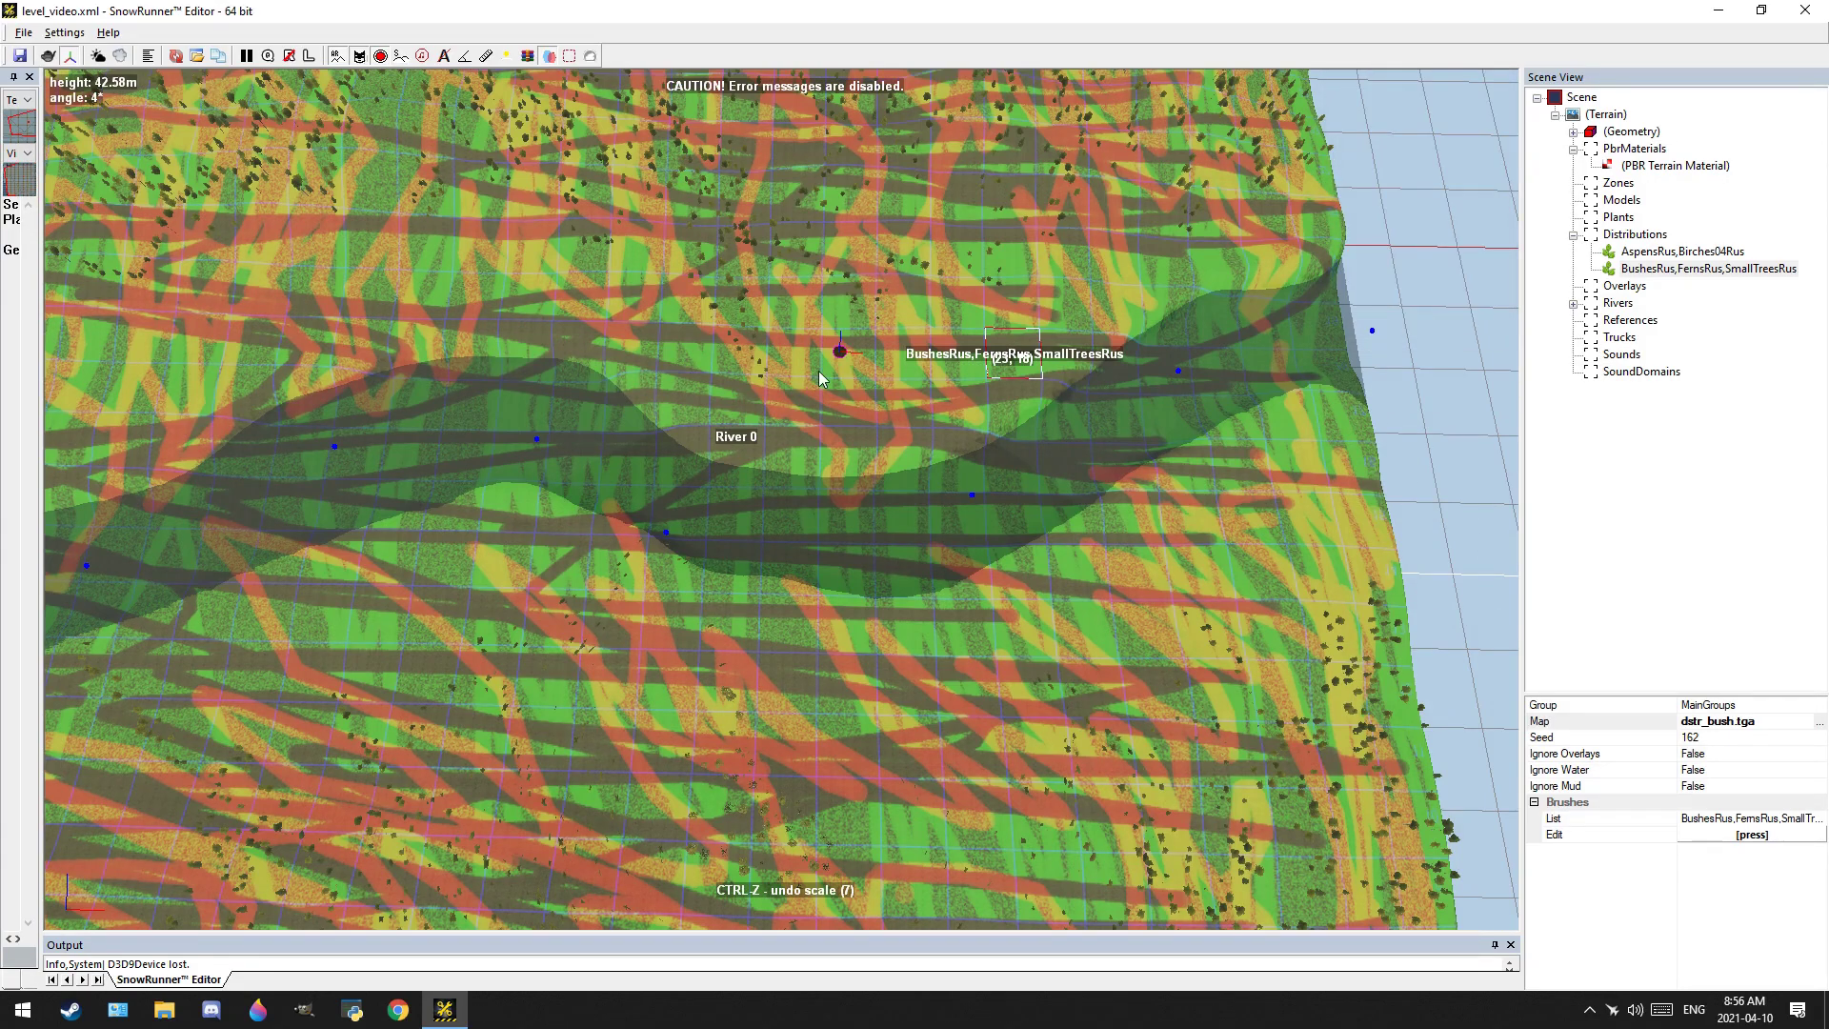
key("Escape")
Edit the AspensRus,Birches04Rus distribution with a Density brush at value 0.80 and size 3.6, painting along the right riverbank
scroll(921, 365, "up", 6)
middle_click_drag(913, 385, 1061, 461, "alt")
scroll(917, 341, "up", 5)
middle_click_drag(917, 341, 872, 376, "alt")
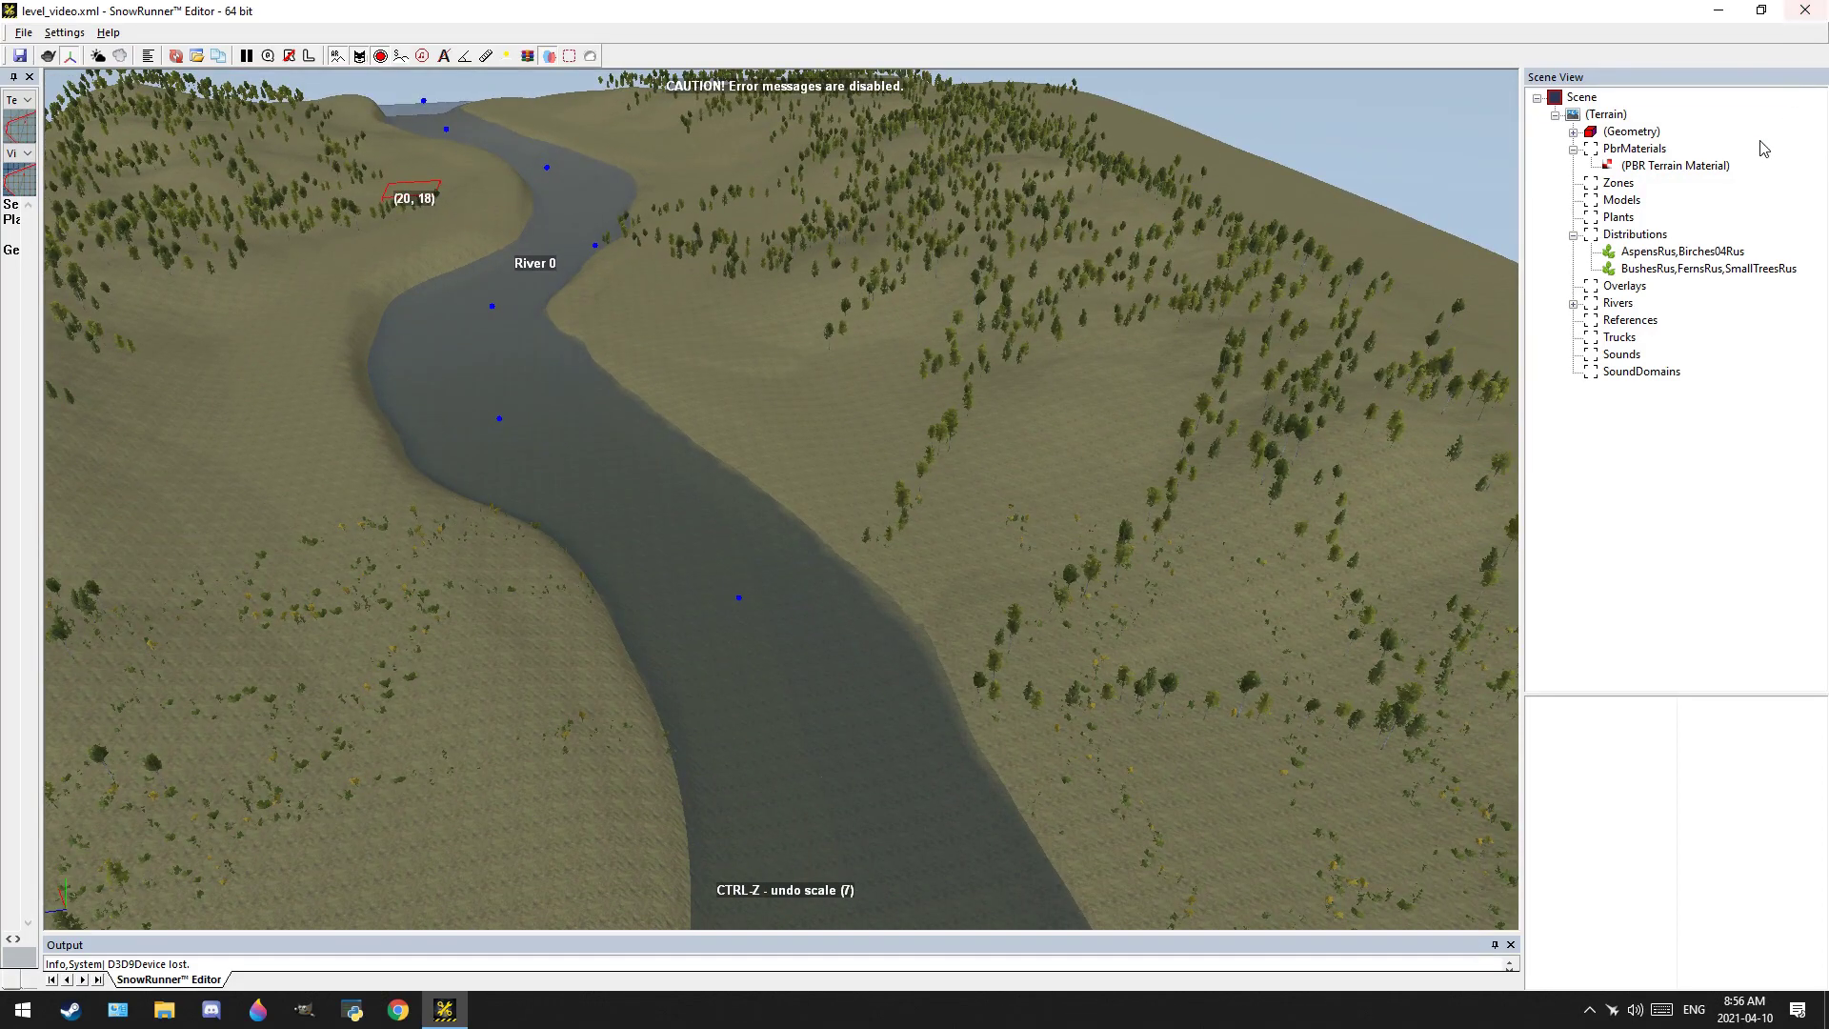
left_click(1688, 253)
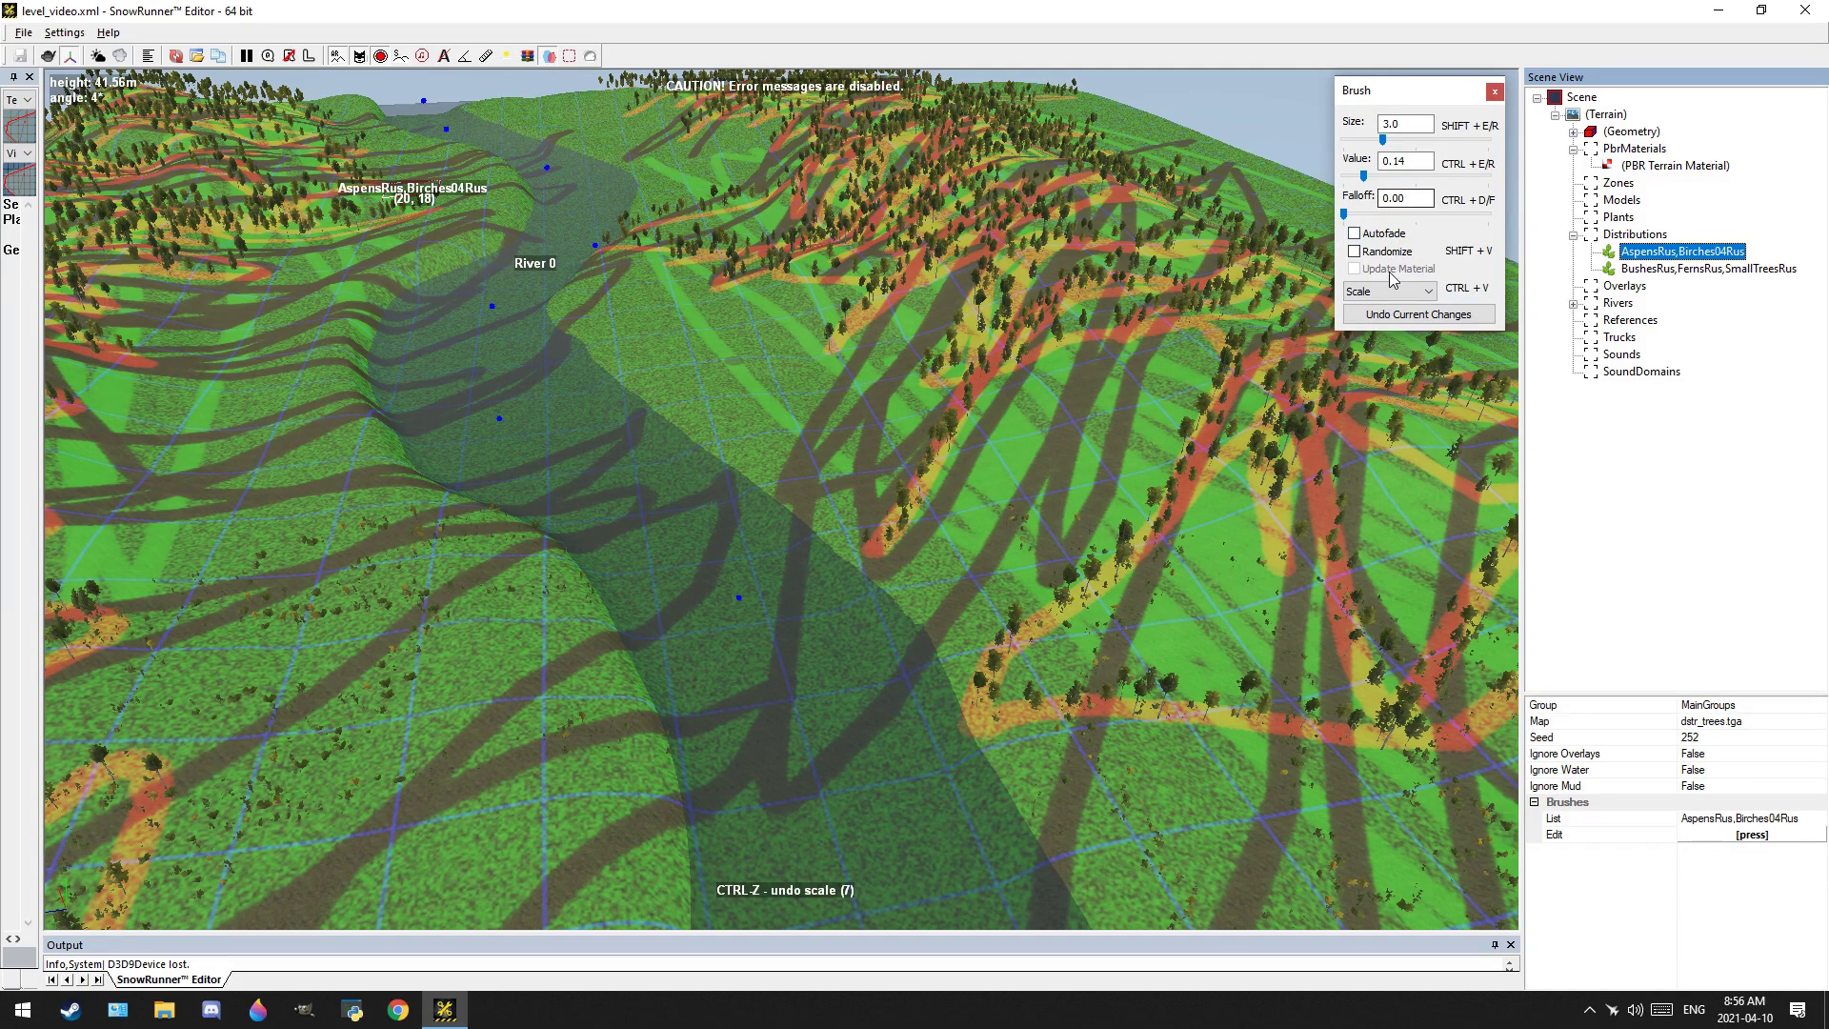
left_click(1443, 178)
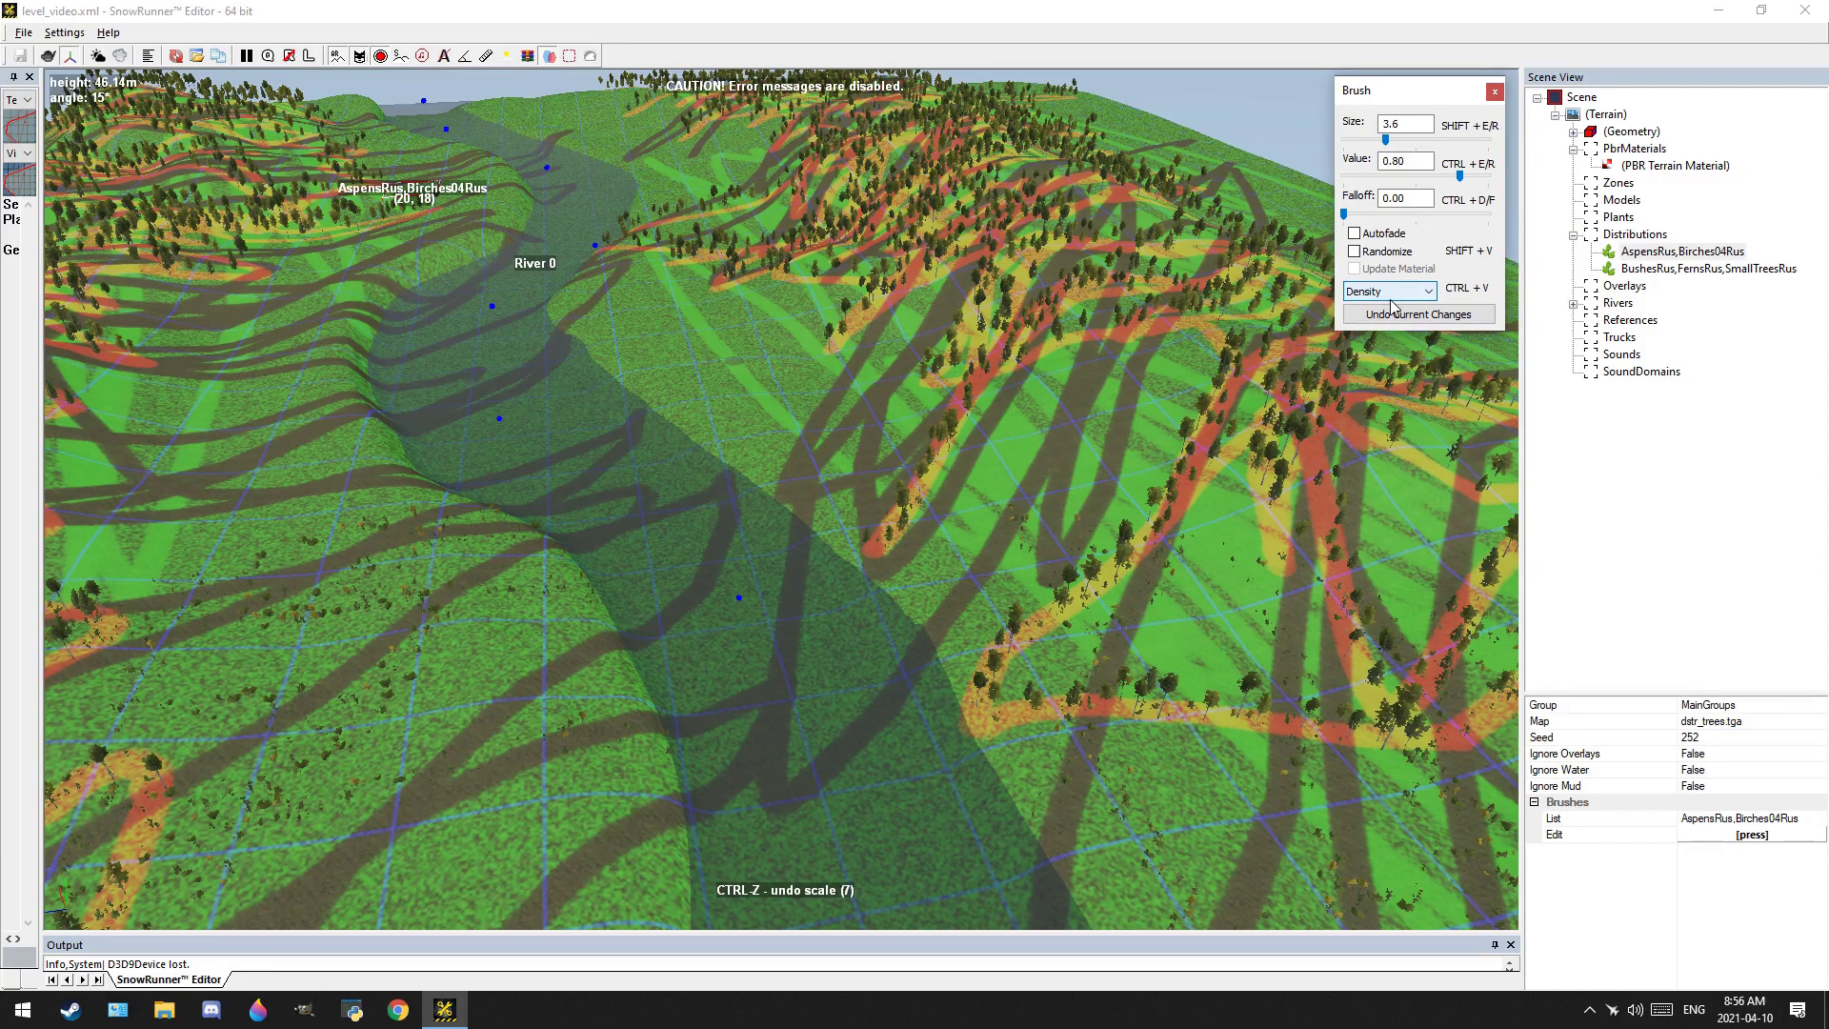
mouse_move(1165, 557)
left_mouse_down()
mouse_move(1113, 575)
mouse_move(1352, 456)
mouse_move(1073, 356)
mouse_move(917, 364)
mouse_move(642, 423)
mouse_move(646, 330)
left_mouse_up()
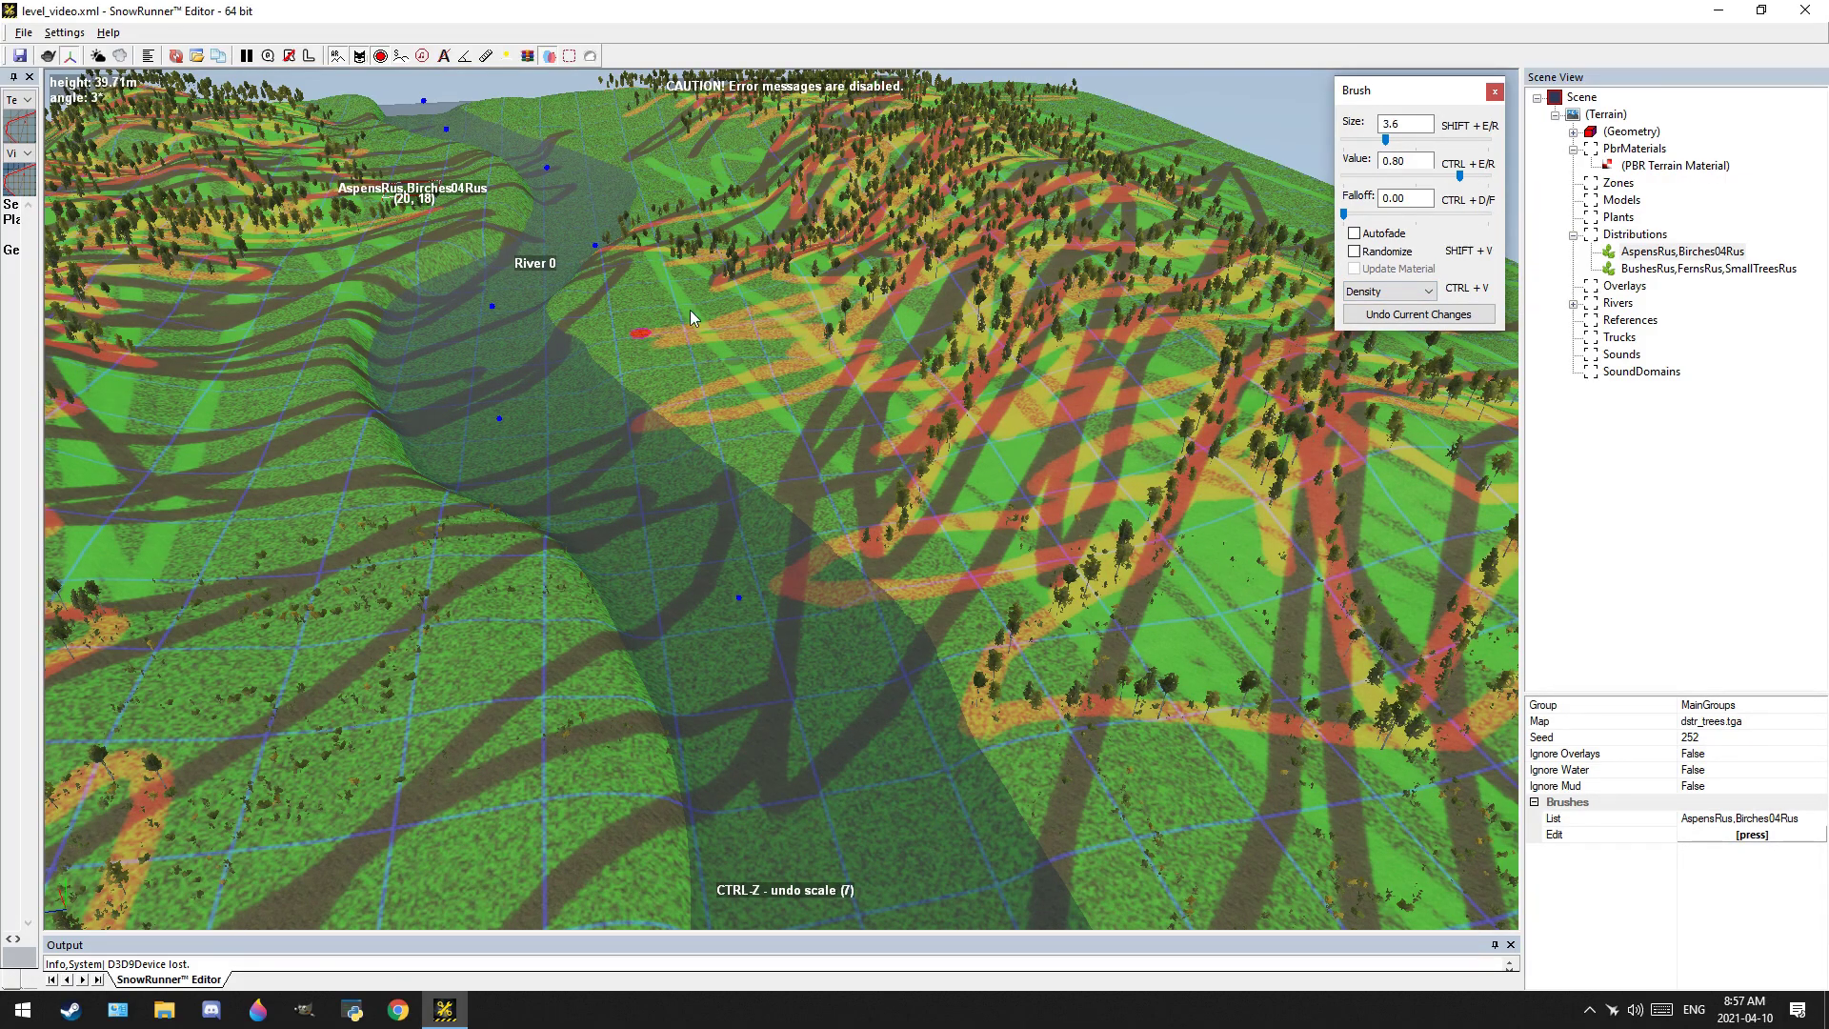
mouse_move(684, 233)
left_mouse_down()
mouse_move(686, 172)
mouse_move(600, 119)
mouse_move(497, 120)
left_mouse_up()
Paint tree Density strokes on the right bank near the map's near edge
scroll(919, 298, "down", 3)
middle_click_drag(1077, 476, 944, 345)
mouse_move(943, 345)
left_mouse_down()
mouse_move(907, 773)
mouse_move(1426, 654)
mouse_move(1368, 505)
mouse_move(1166, 347)
left_mouse_up()
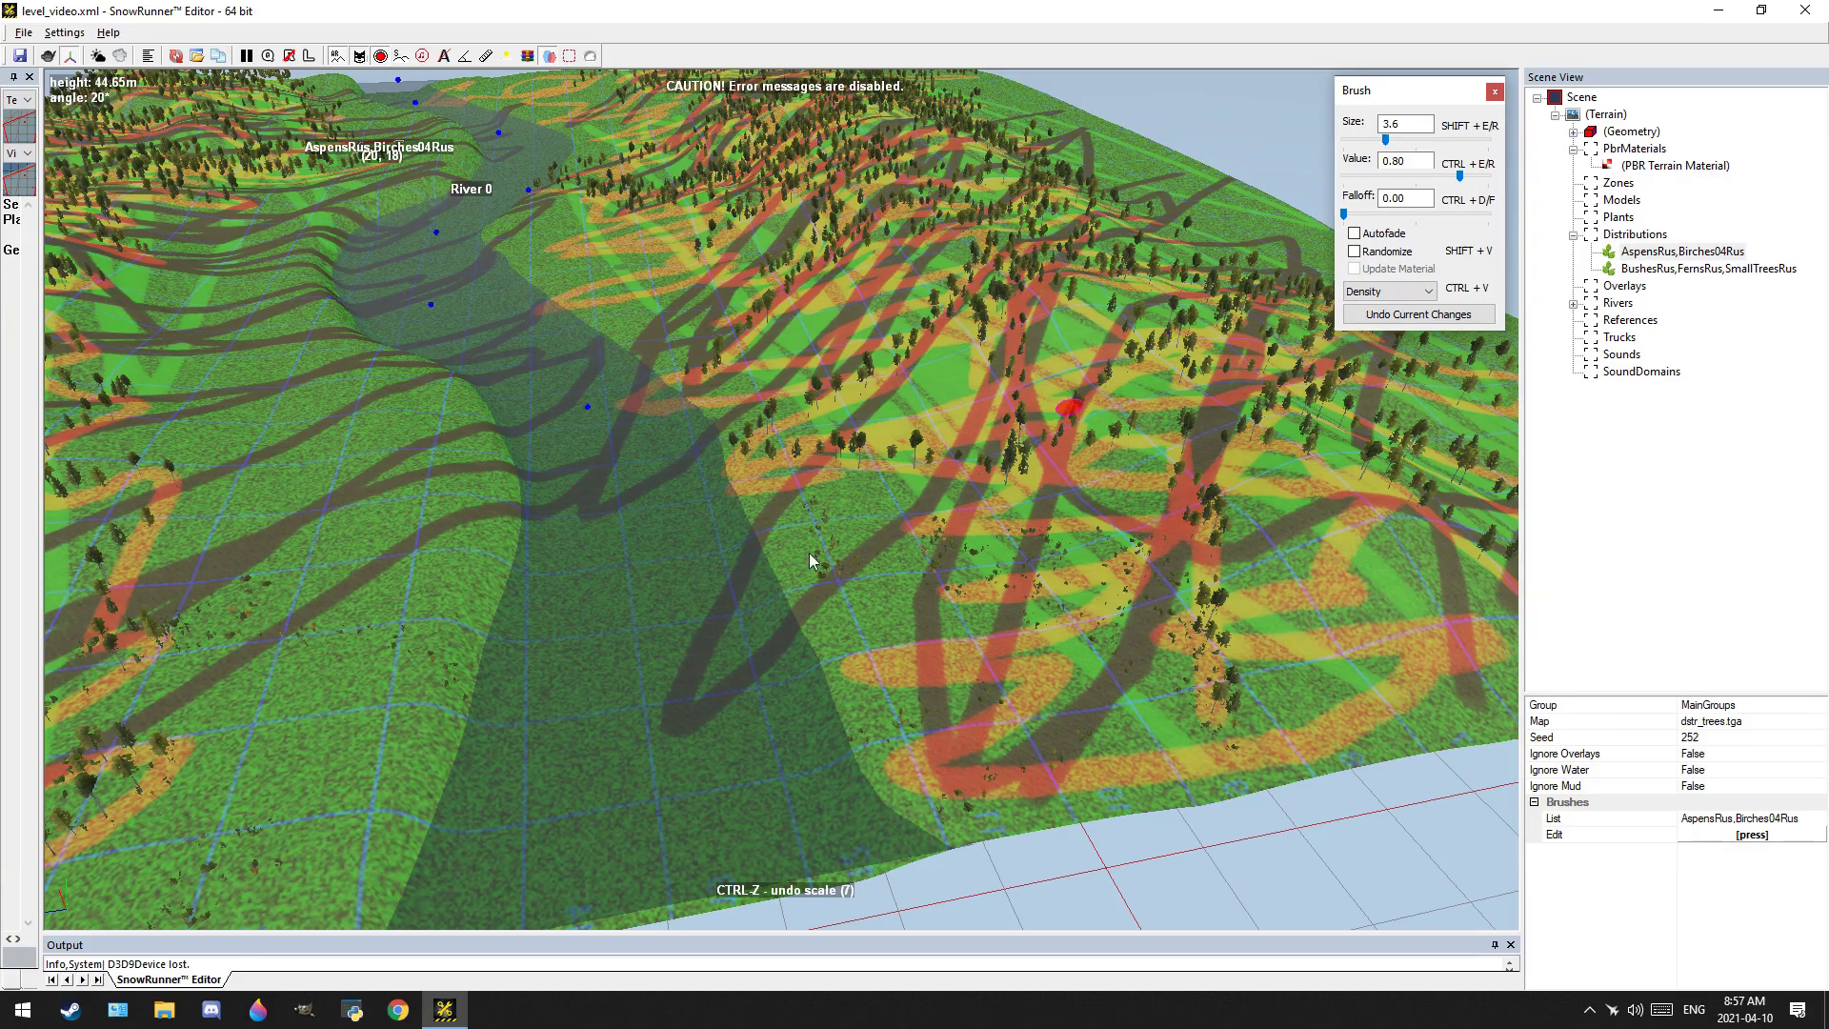
Paint AspensRus,Birches04Rus Density strokes along the left bank, from the distant hills to the foreground slope
middle_click_drag(382, 556, 792, 538)
mouse_move(792, 544)
left_mouse_down()
mouse_move(694, 890)
mouse_move(686, 632)
mouse_move(714, 396)
mouse_move(545, 322)
mouse_move(460, 198)
left_mouse_up()
mouse_move(461, 199)
middle_mouse_down()
mouse_move(472, 415)
mouse_move(610, 419)
middle_mouse_up()
mouse_move(610, 420)
left_mouse_down()
mouse_move(580, 518)
mouse_move(502, 363)
left_mouse_up()
left_click_drag(478, 292, 390, 237)
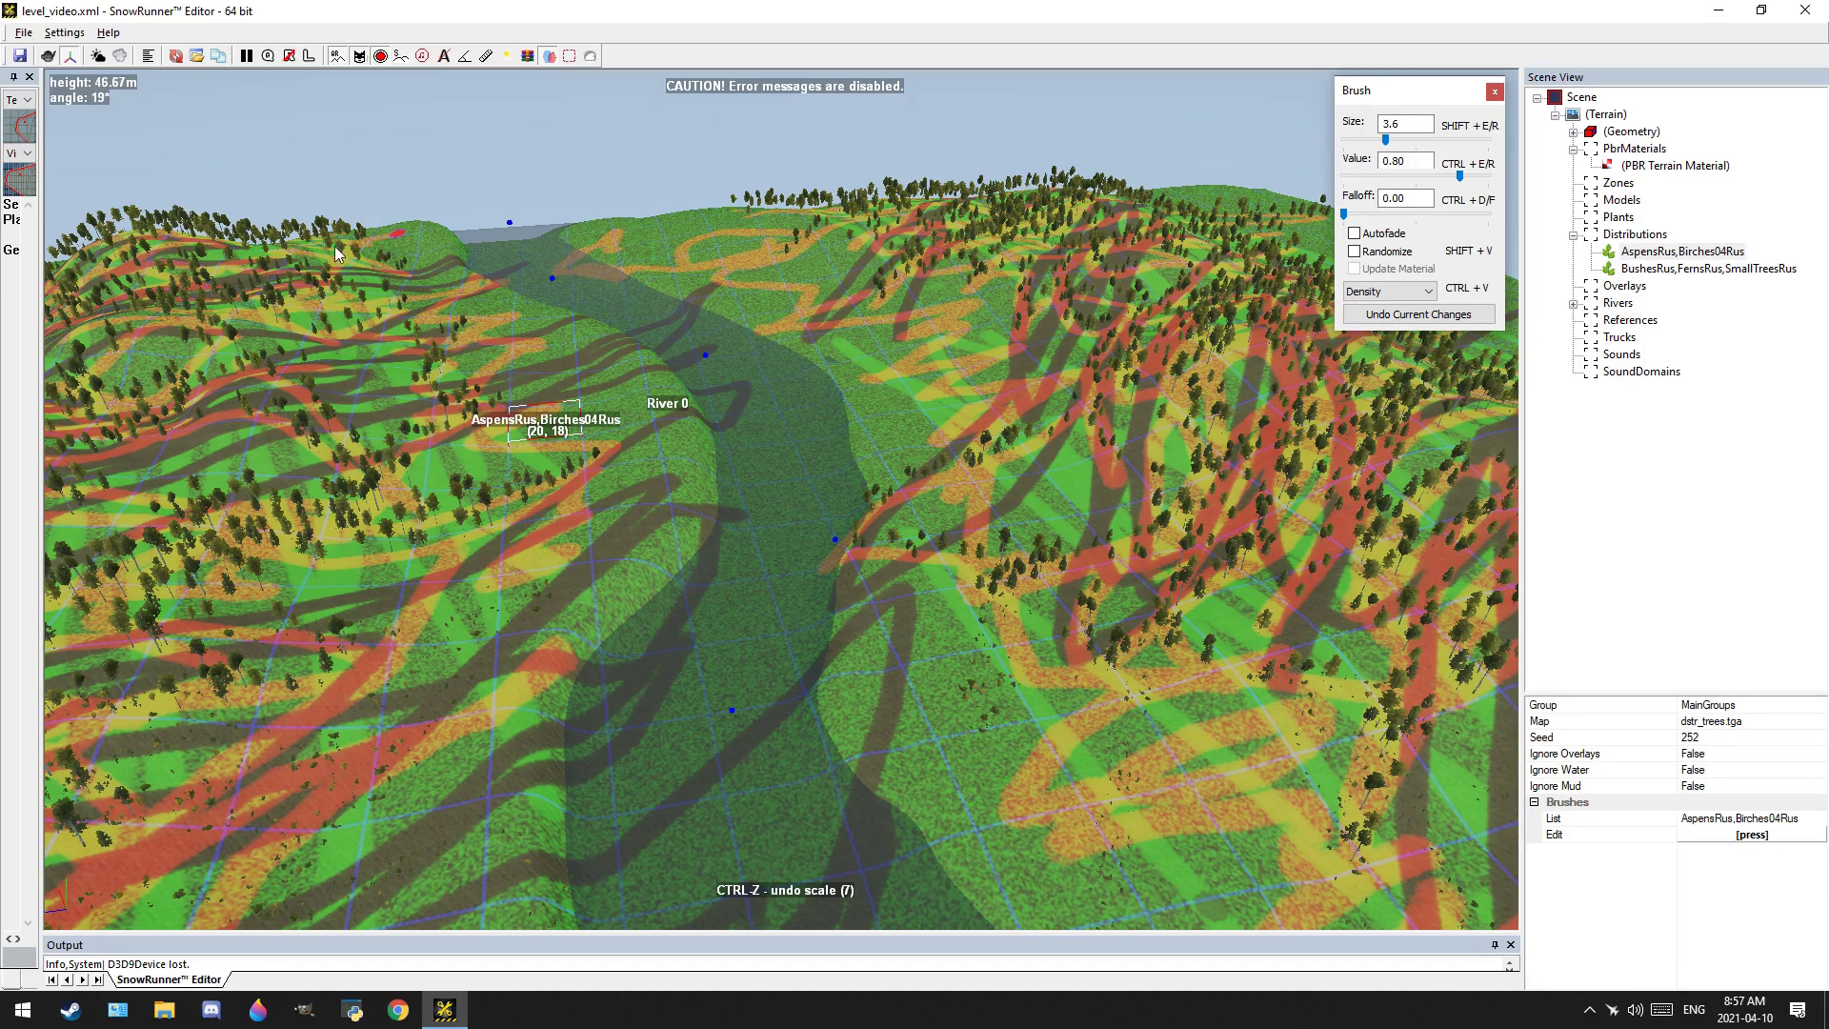
mouse_move(400, 355)
left_mouse_down()
mouse_move(407, 614)
mouse_move(359, 658)
left_mouse_up()
middle_click_drag(360, 657, 347, 371)
mouse_move(348, 371)
left_mouse_down()
mouse_move(453, 615)
mouse_move(416, 789)
mouse_move(465, 472)
mouse_move(507, 383)
left_mouse_up()
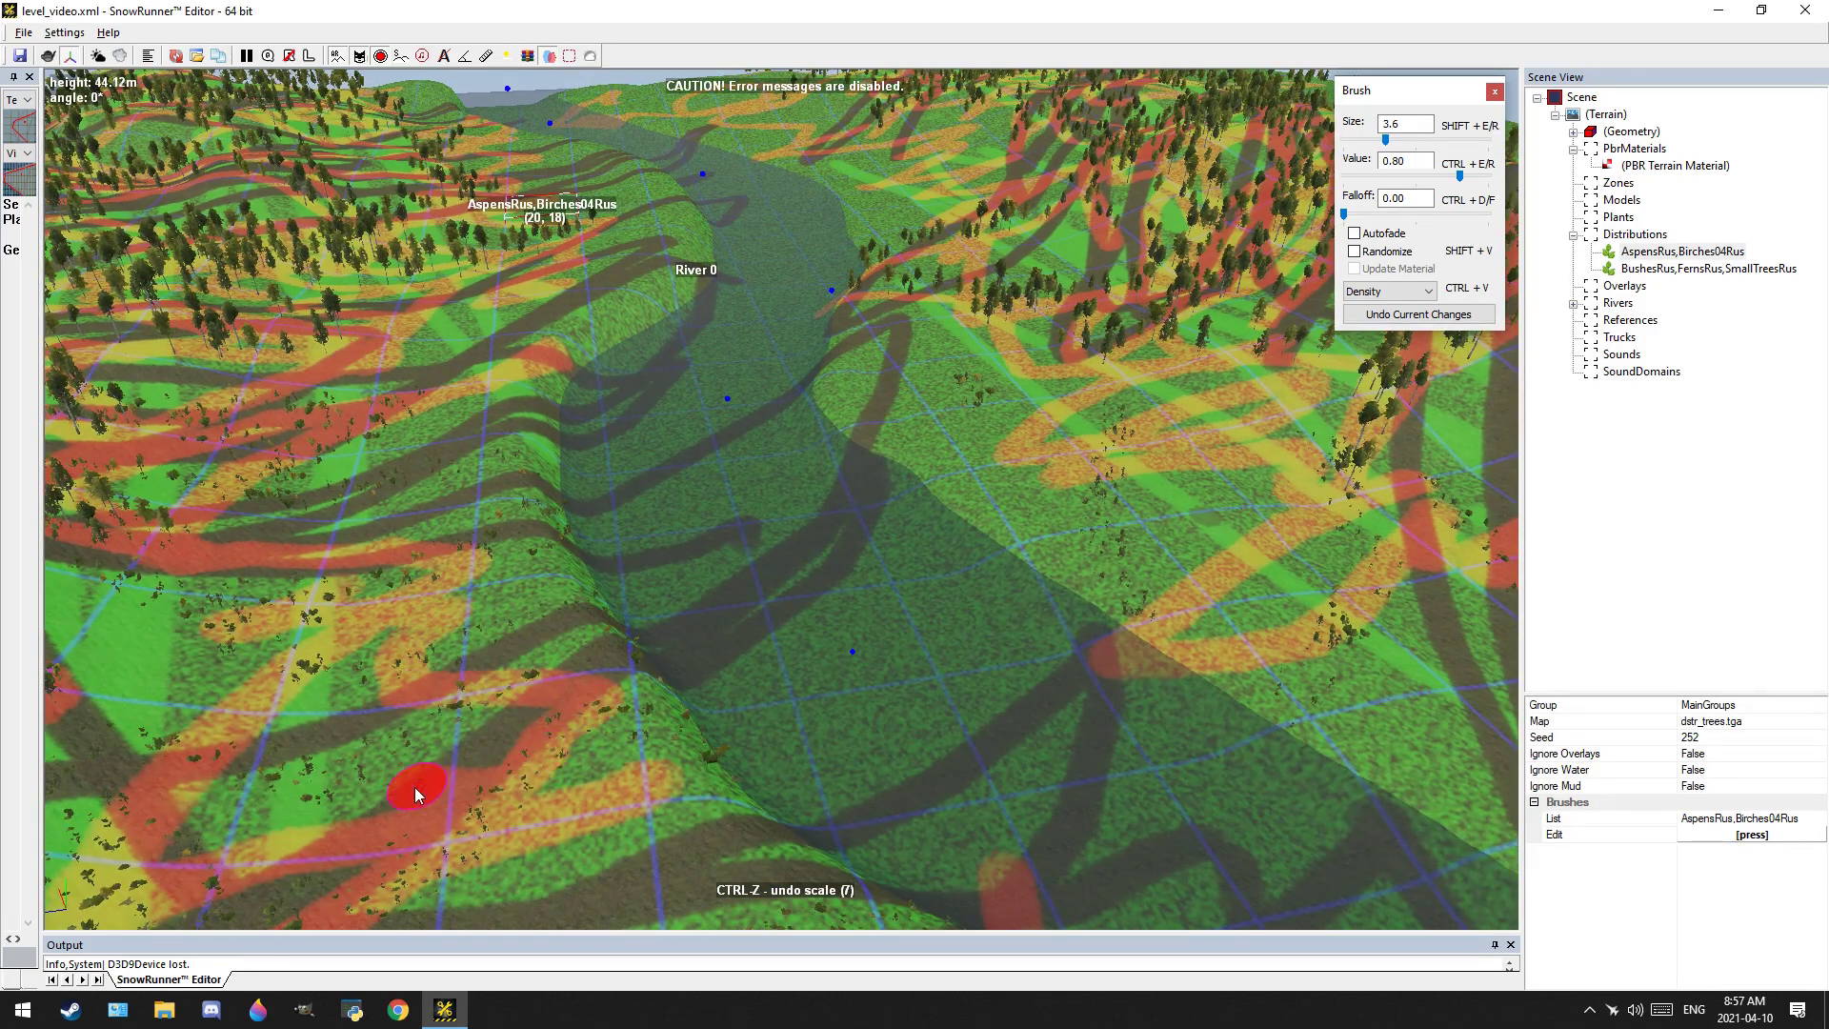
Add more tree Density strokes to the sparse areas beside the river and finish editing the distribution
scroll(1032, 505, "down", 3)
middle_click_drag(1032, 505, 1027, 436)
mouse_move(738, 347)
left_mouse_down()
mouse_move(1005, 246)
mouse_move(1021, 617)
left_mouse_up()
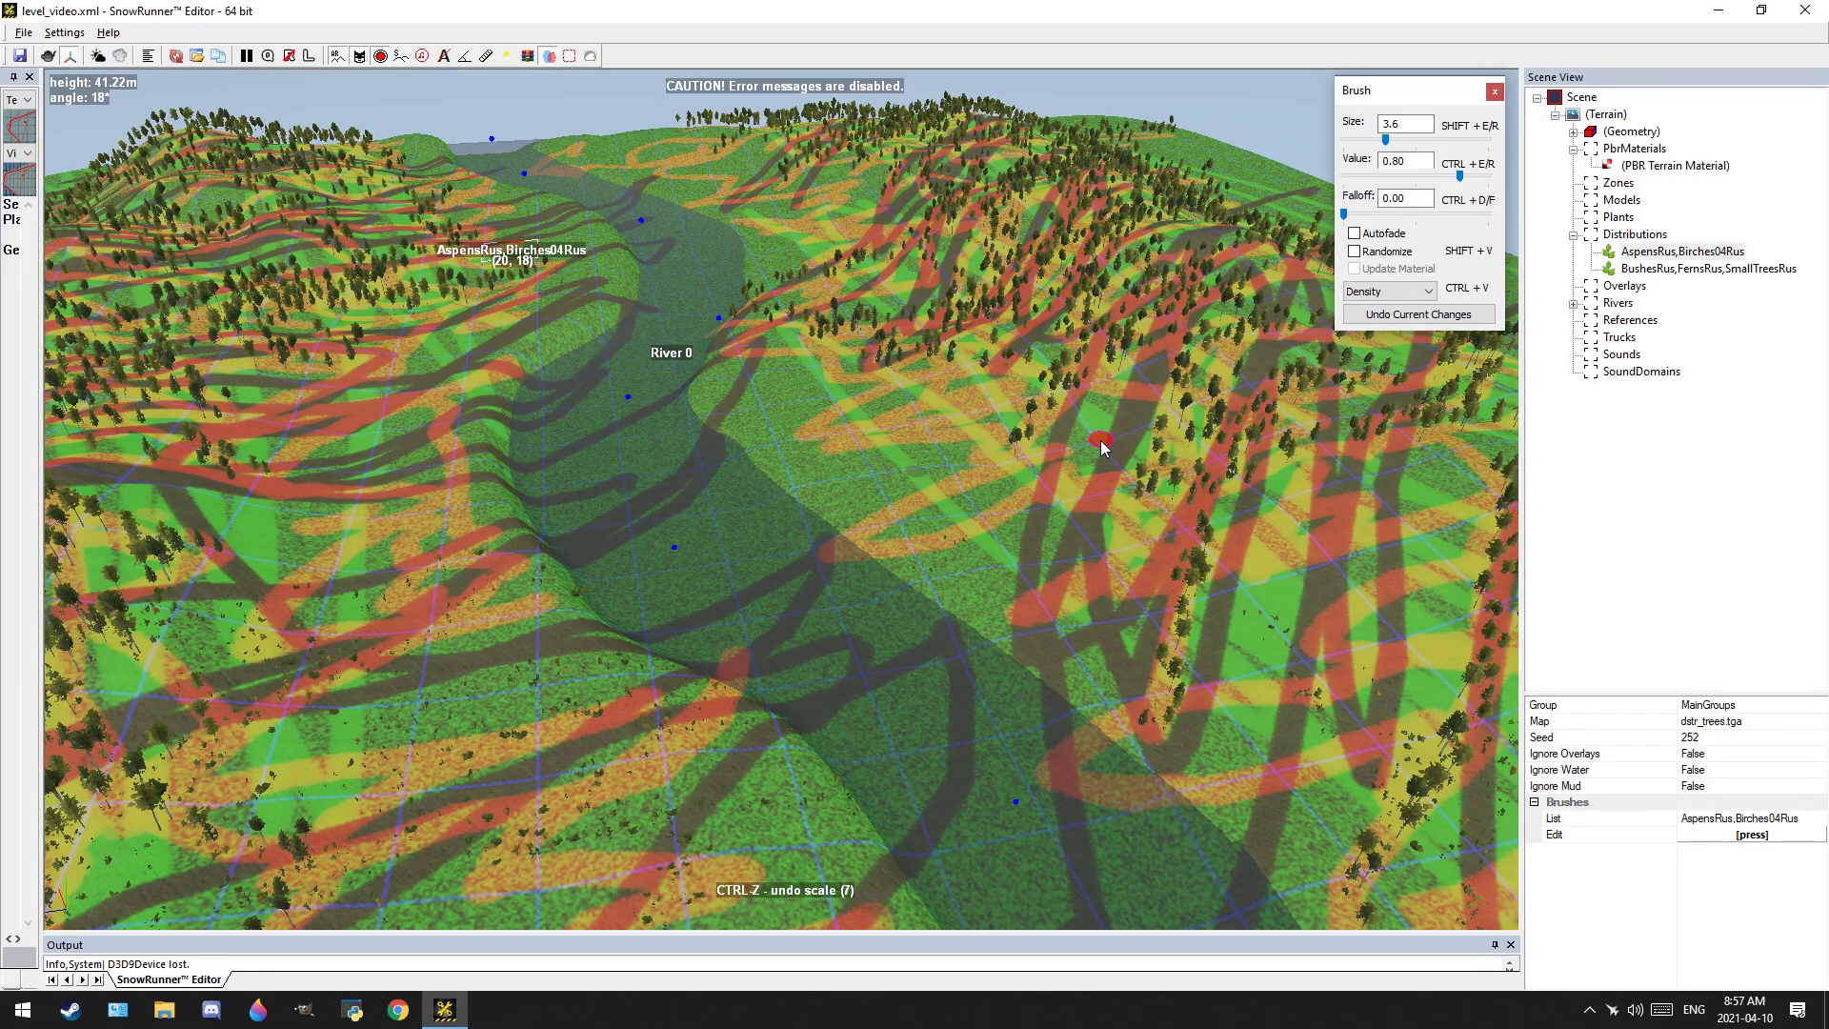
key("Escape")
Rebuild the whole terrain and inspect the trees and bushes along the riverbanks
scroll(608, 458, "up", 4)
mouse_move(608, 457)
middle_mouse_down("alt")
mouse_move(899, 299)
mouse_move(1127, 306)
middle_mouse_up("alt")
scroll(1126, 305, "down", 4)
middle_click_drag(714, 501, 829, 516, "alt")
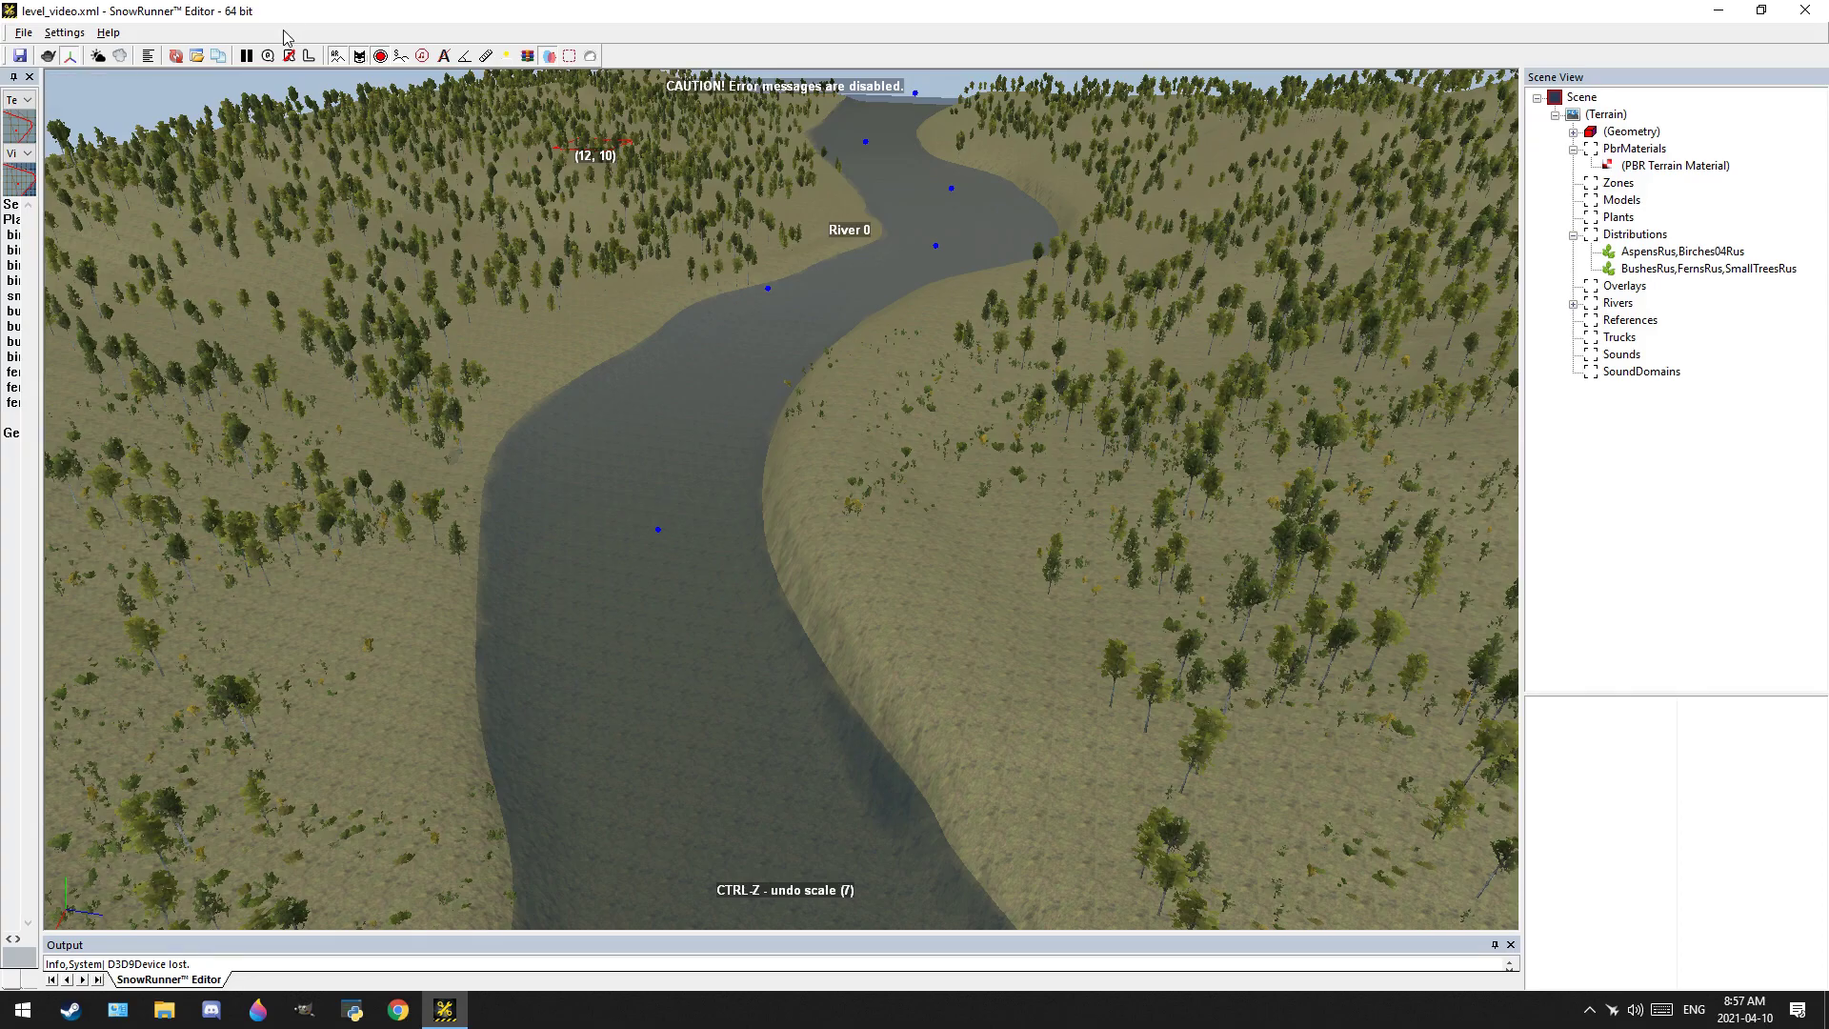
left_click(867, 538)
right_click(866, 538)
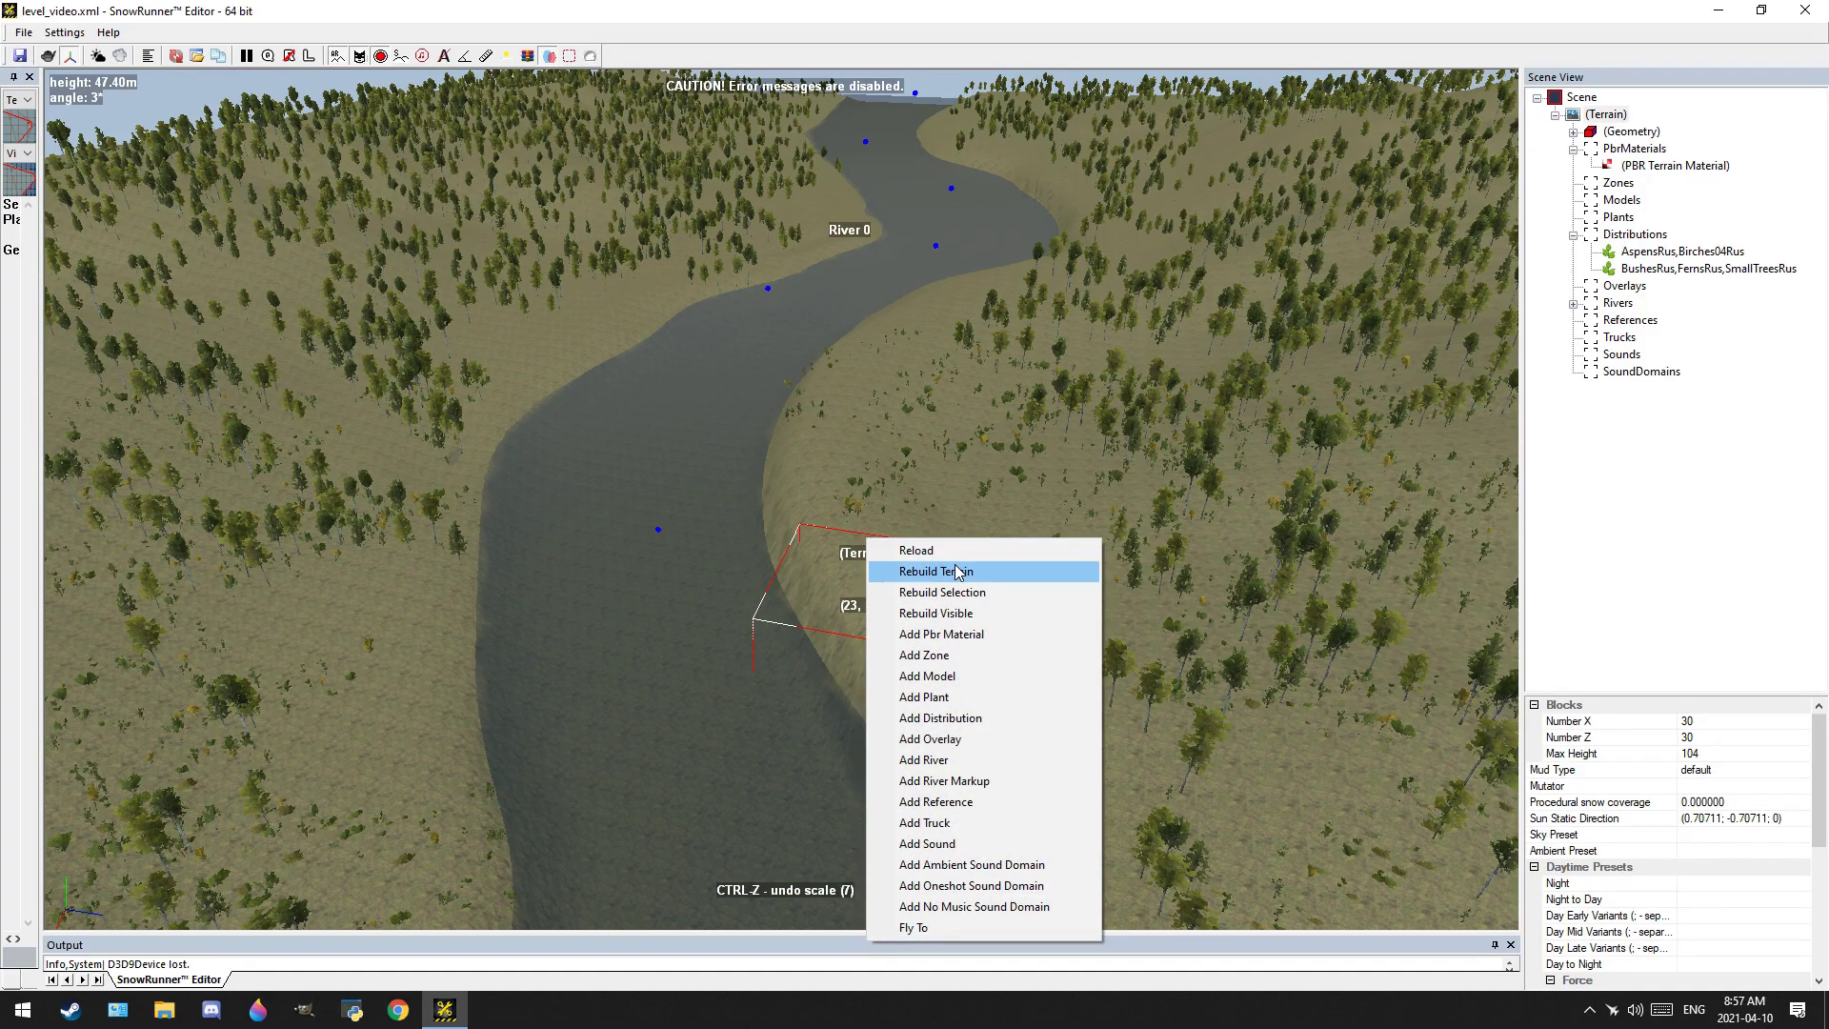
left_click(958, 578)
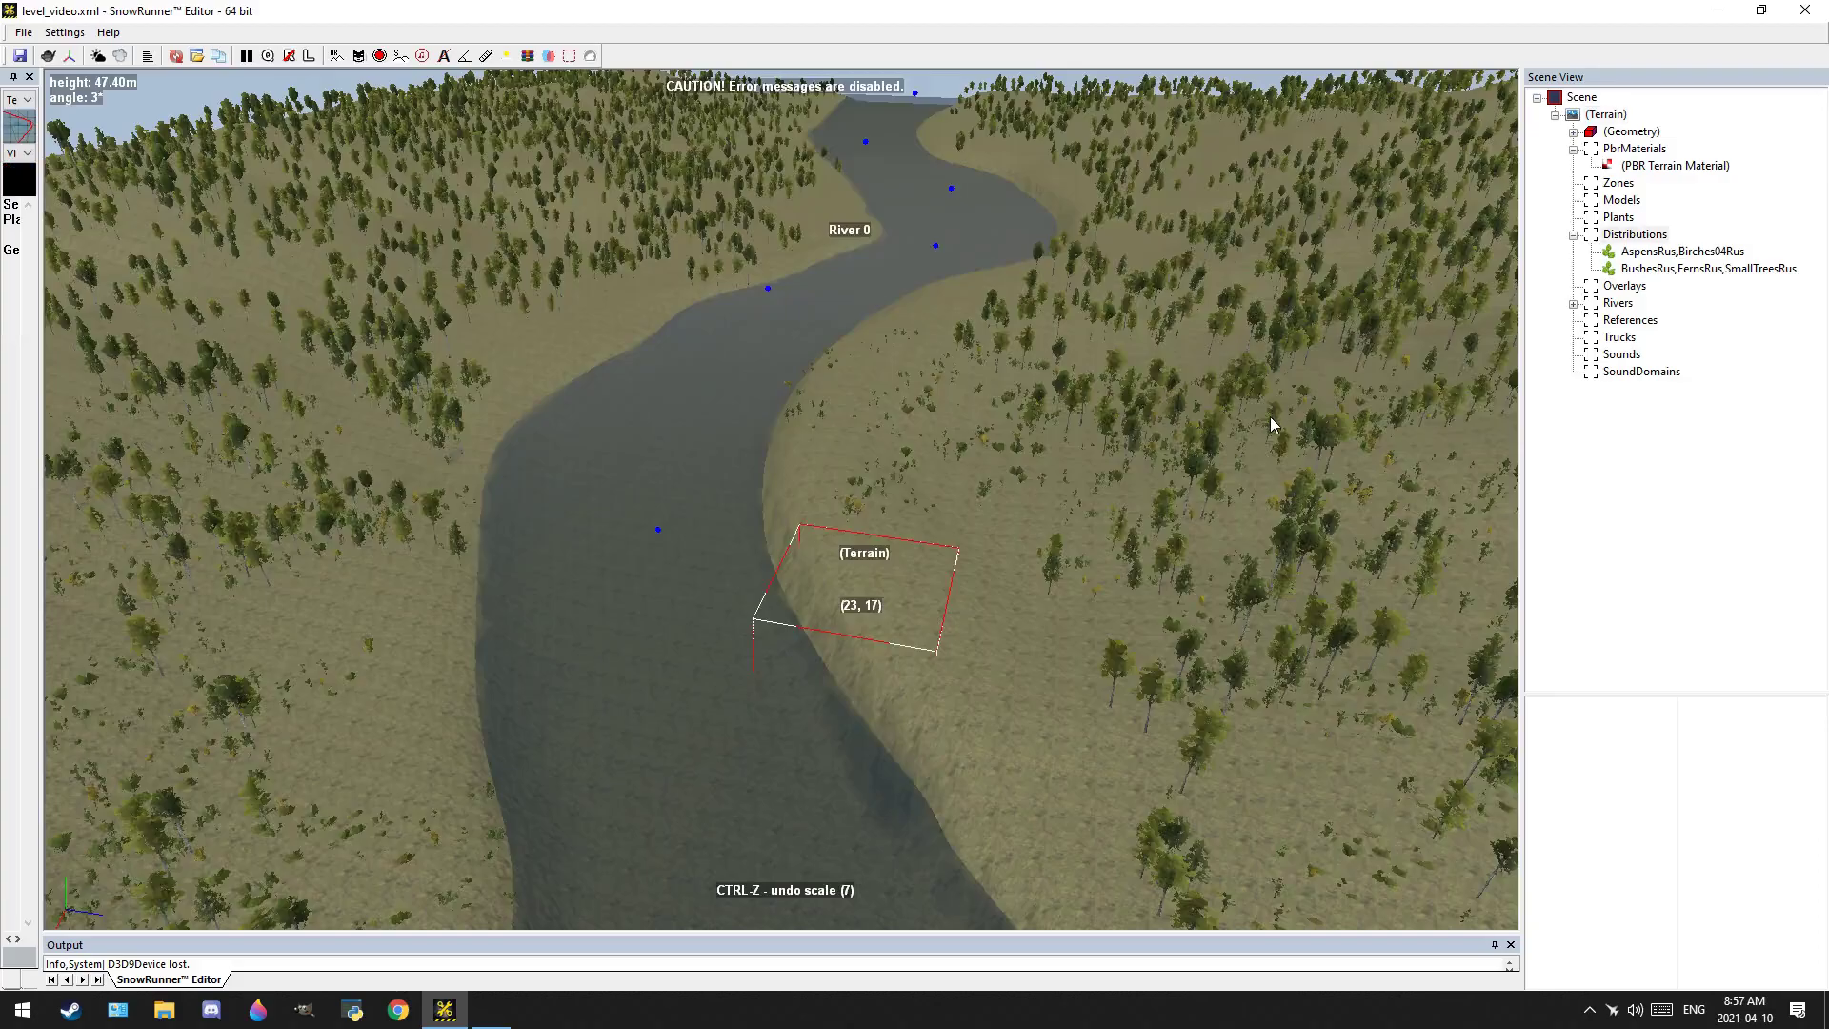
mouse_move(896, 477)
right_mouse_down()
mouse_move(867, 486)
mouse_move(878, 432)
mouse_move(926, 380)
mouse_move(912, 345)
mouse_move(991, 434)
mouse_move(1014, 533)
mouse_move(917, 412)
mouse_move(1001, 418)
mouse_move(727, 425)
mouse_move(1262, 400)
mouse_move(441, 372)
mouse_move(398, 400)
mouse_move(473, 225)
mouse_move(780, 334)
mouse_move(723, 372)
mouse_move(794, 505)
mouse_move(810, 472)
mouse_move(875, 495)
right_mouse_up()
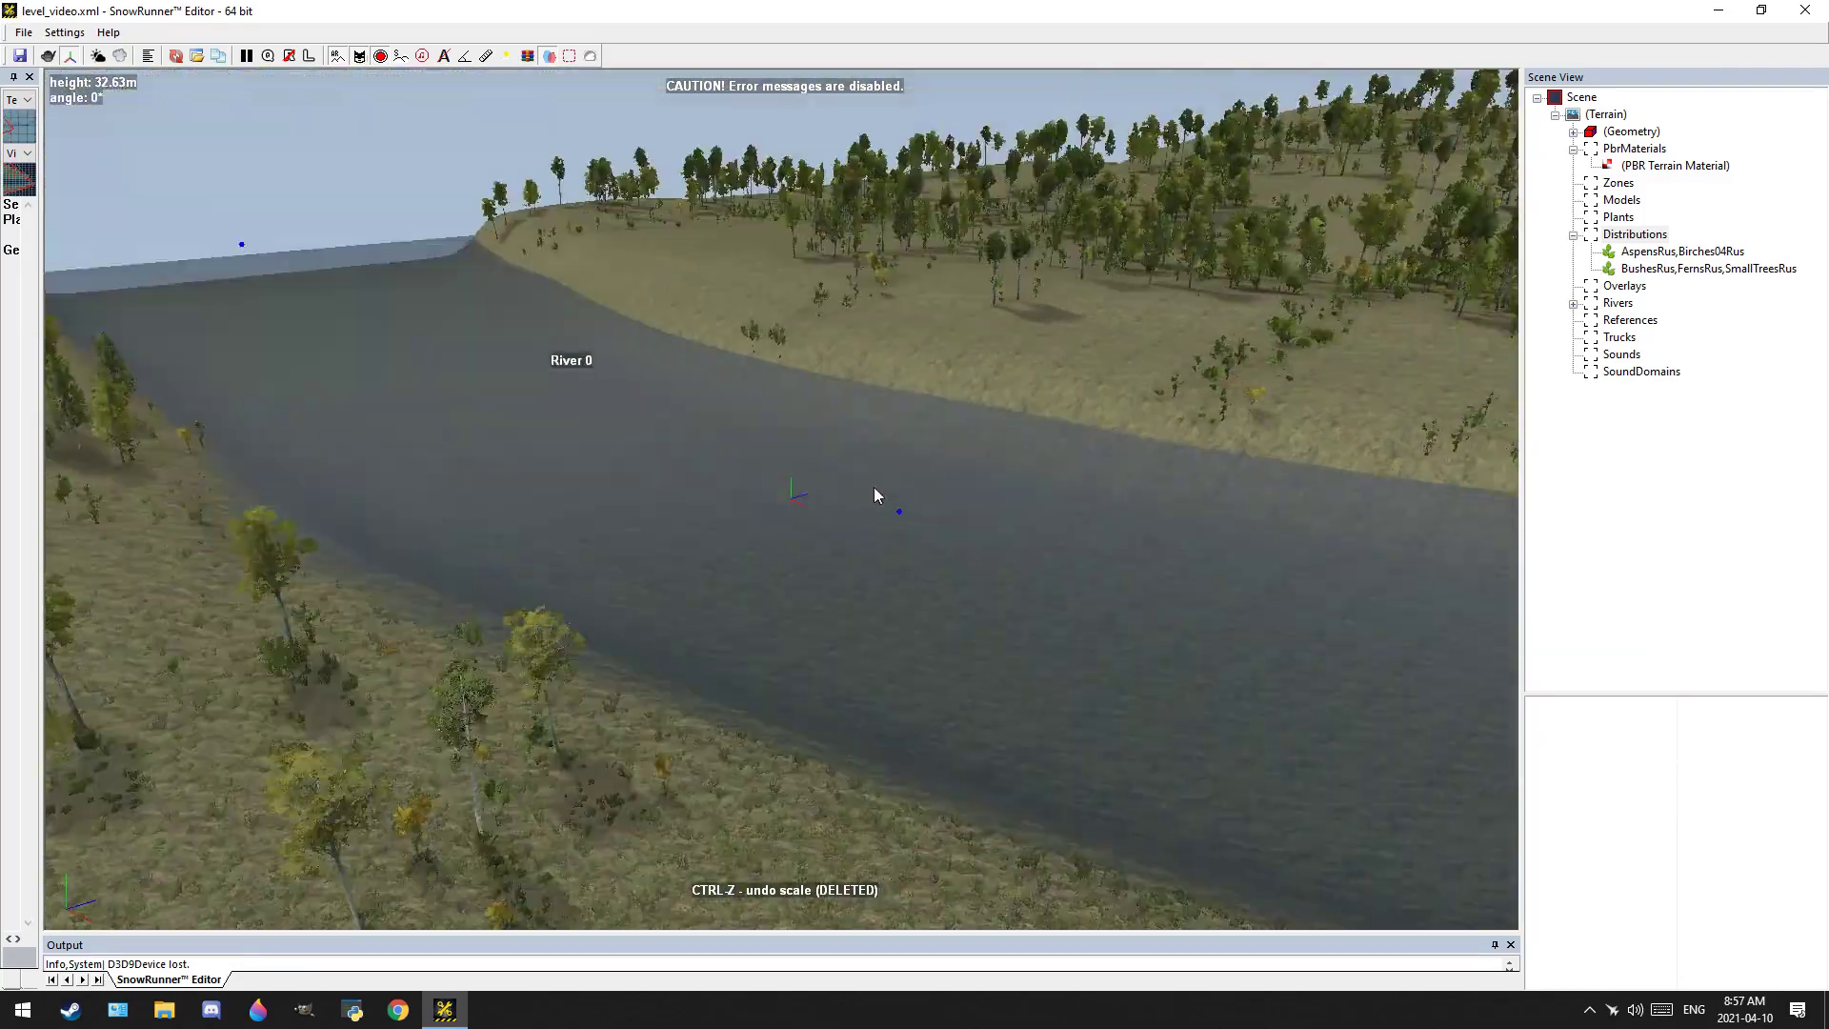